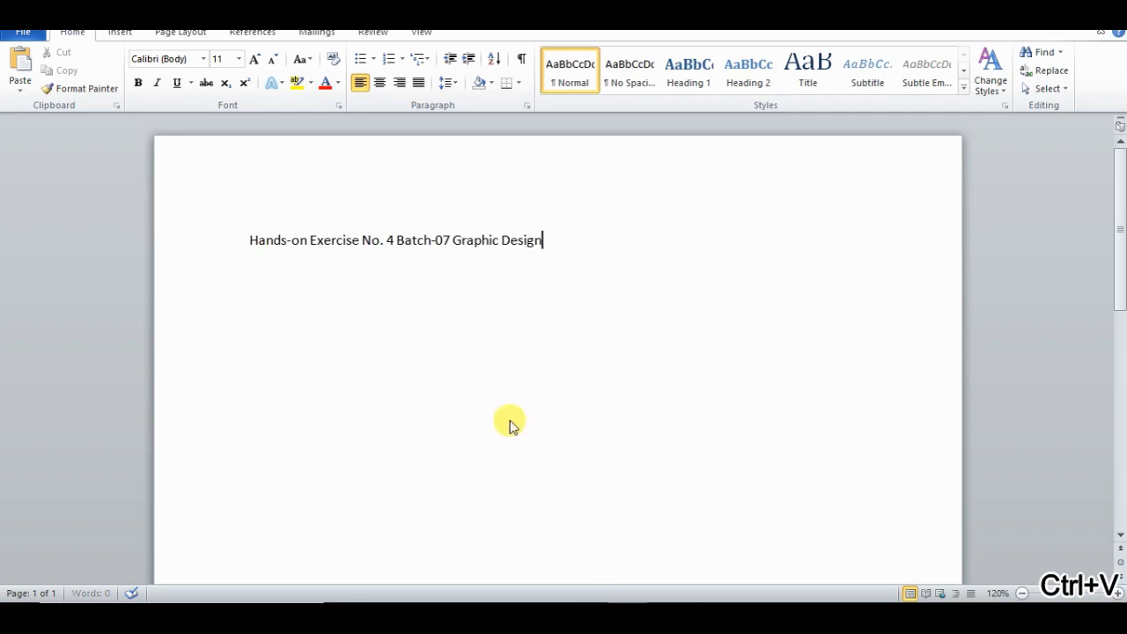
Step: Split the pasted heading into three lines: "Hands-on Exercise No. 4", "Batch-07" and "Graphic Design"
key(Return)
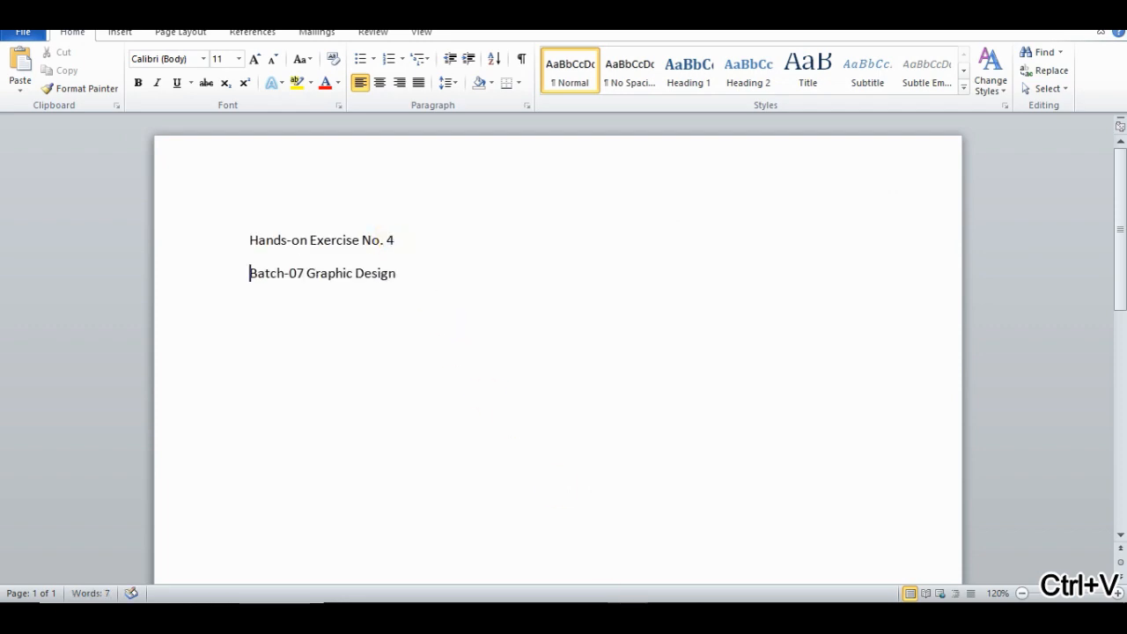
click(306, 273)
key(Return)
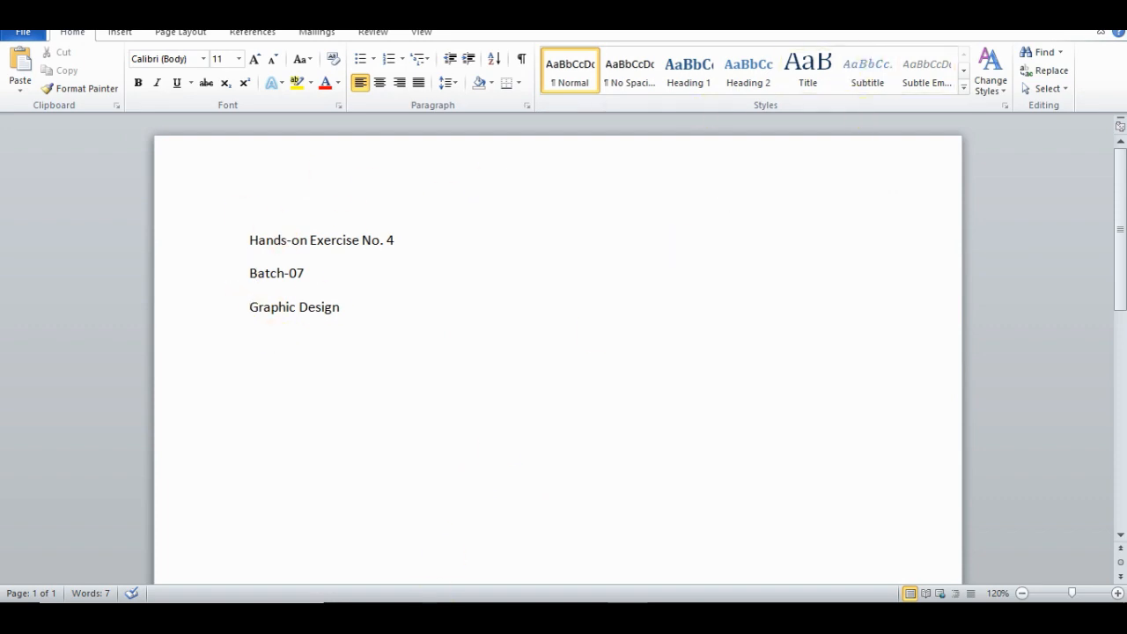
Step: Switch to Batch-07_GRD101_4.pdf in the browser and highlight in yellow the instruction about completing the exercise and taking screenshots of the poster
key(alt+Tab)
click(951, 278)
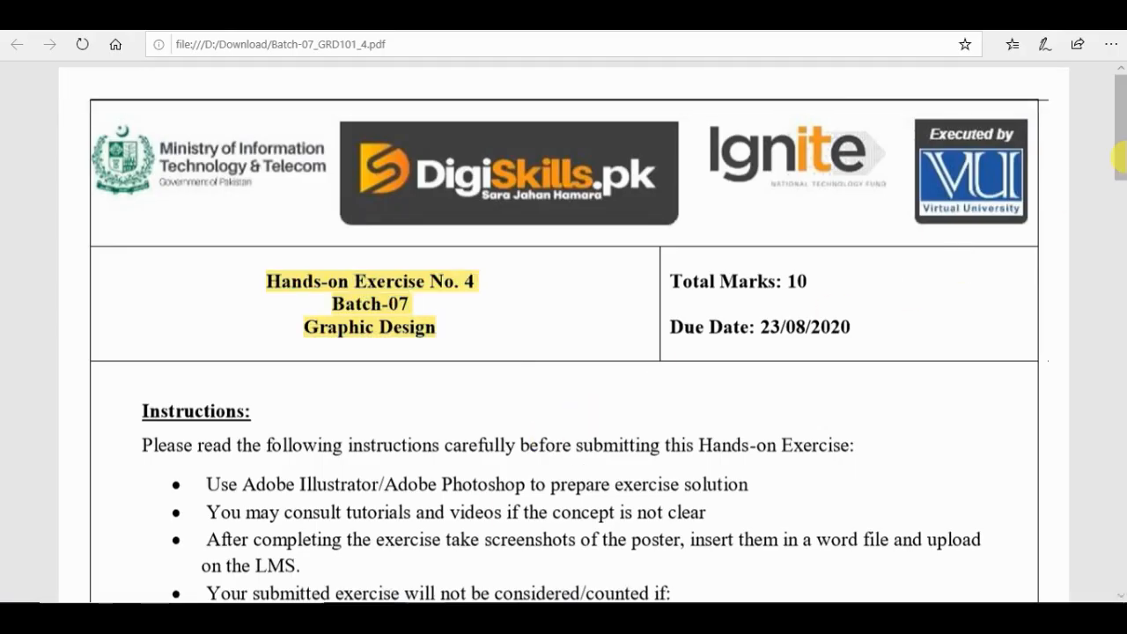
drag(1119, 158, 1118, 223)
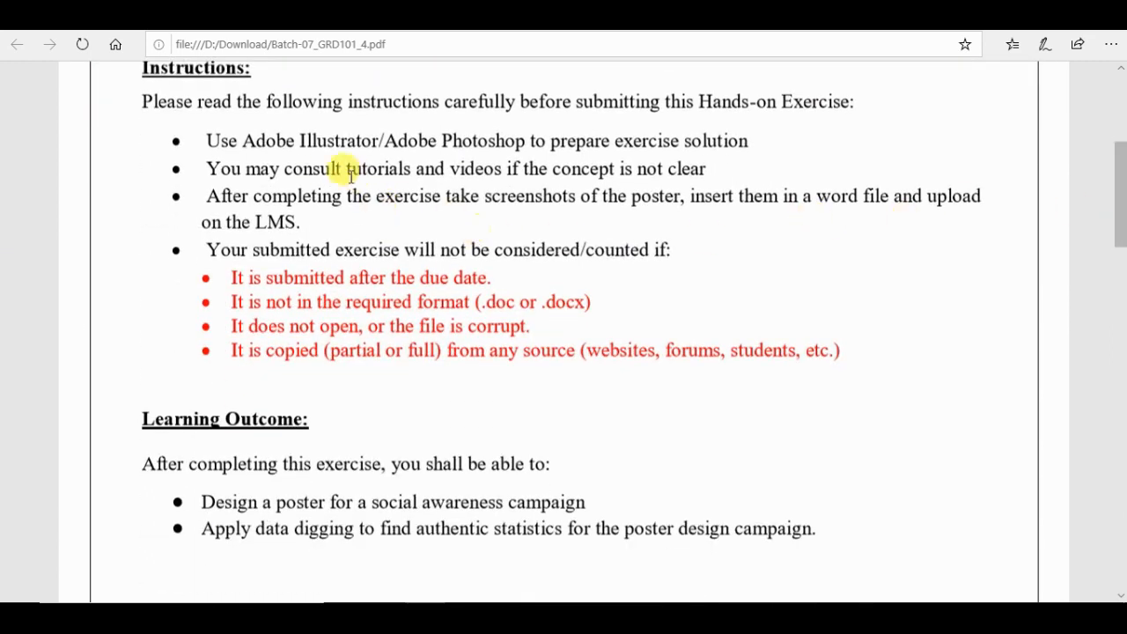
drag(264, 191, 678, 202)
click(616, 220)
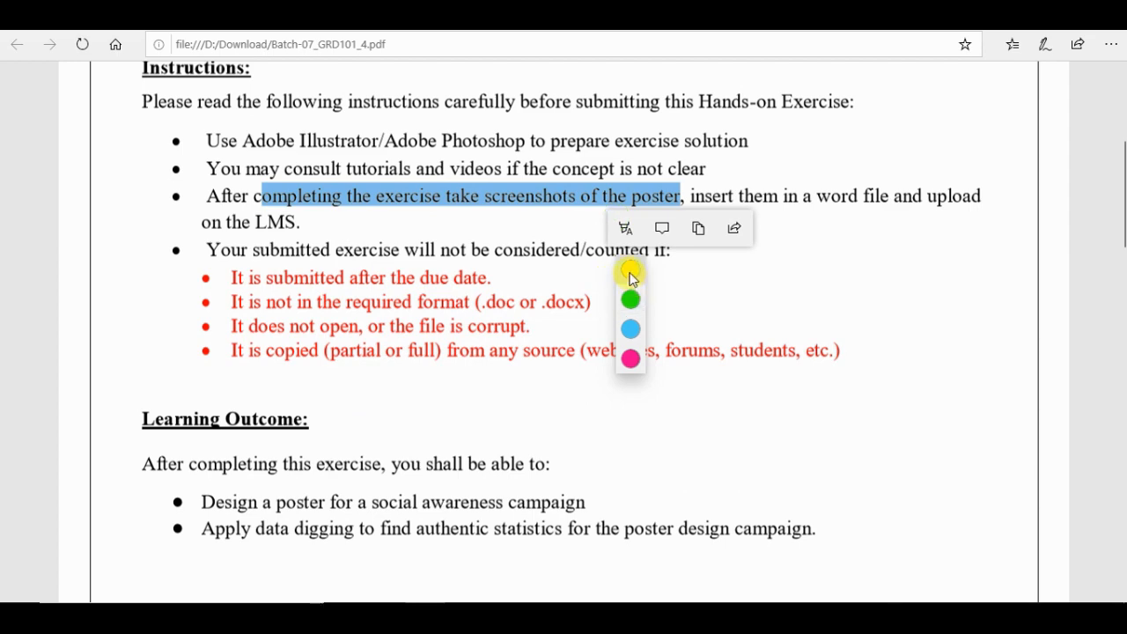
click(631, 272)
Step: Highlight the first line of the Problem Statement paragraph on page 2 in yellow
drag(1118, 176, 1118, 375)
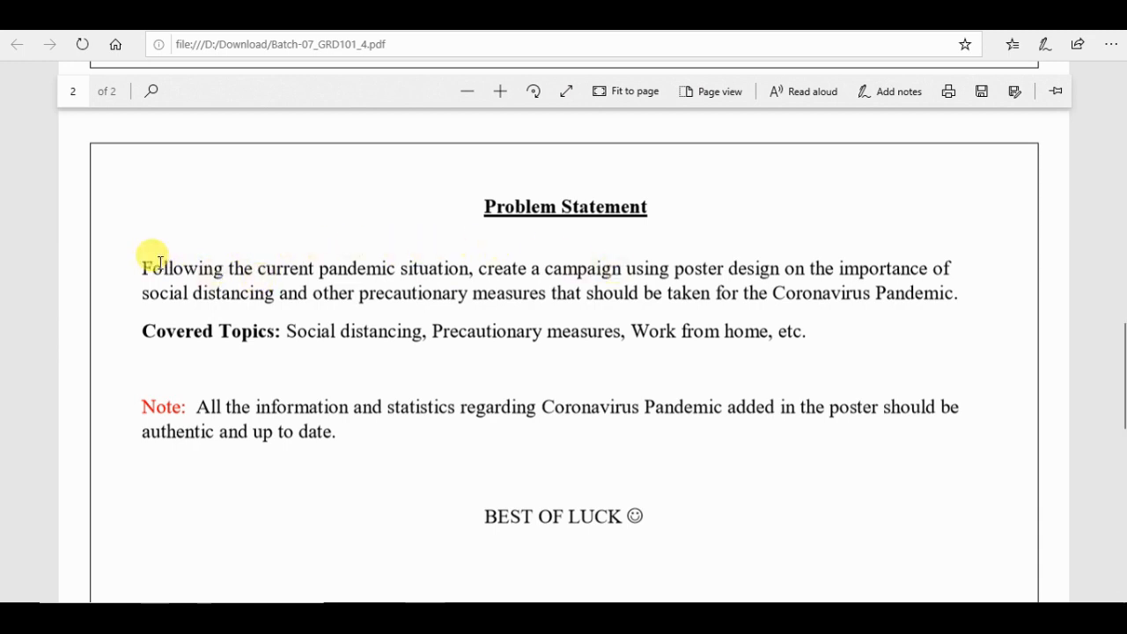
drag(140, 268, 962, 269)
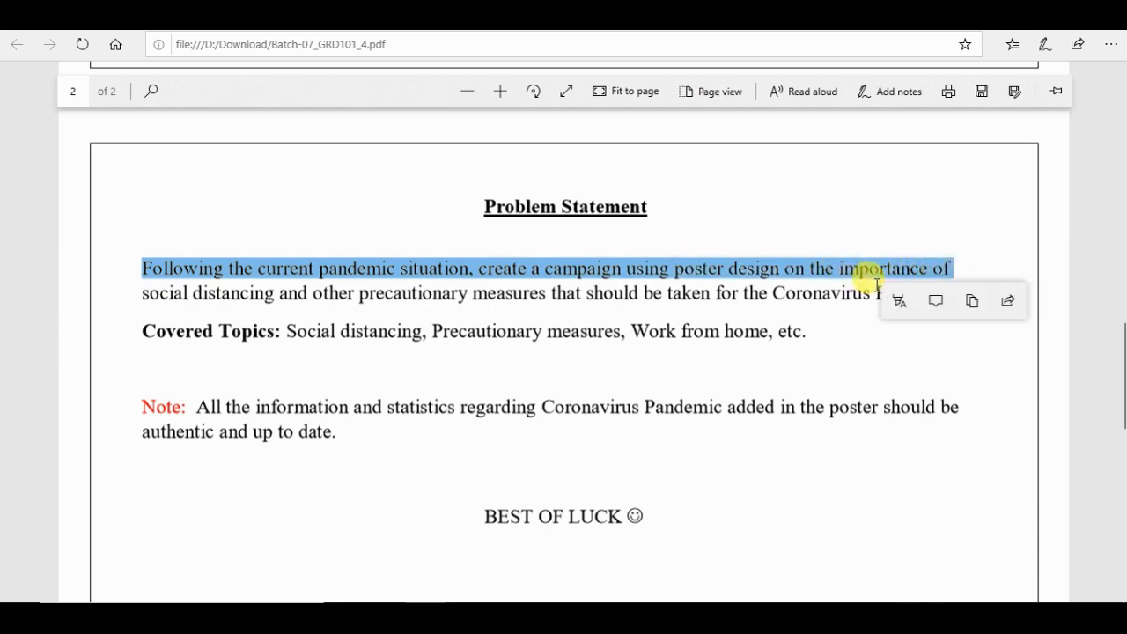
click(899, 298)
click(903, 330)
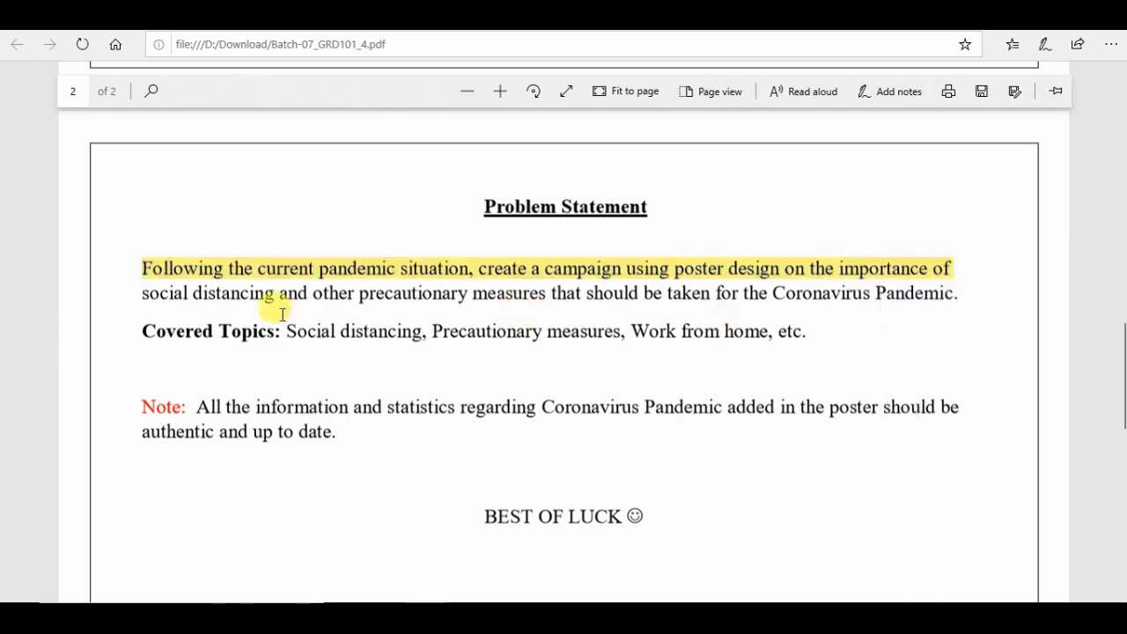
Step: Highlight "social distancing" and "Coronavirus Pandemic" in green in the second line of the Problem Statement
drag(145, 294, 279, 294)
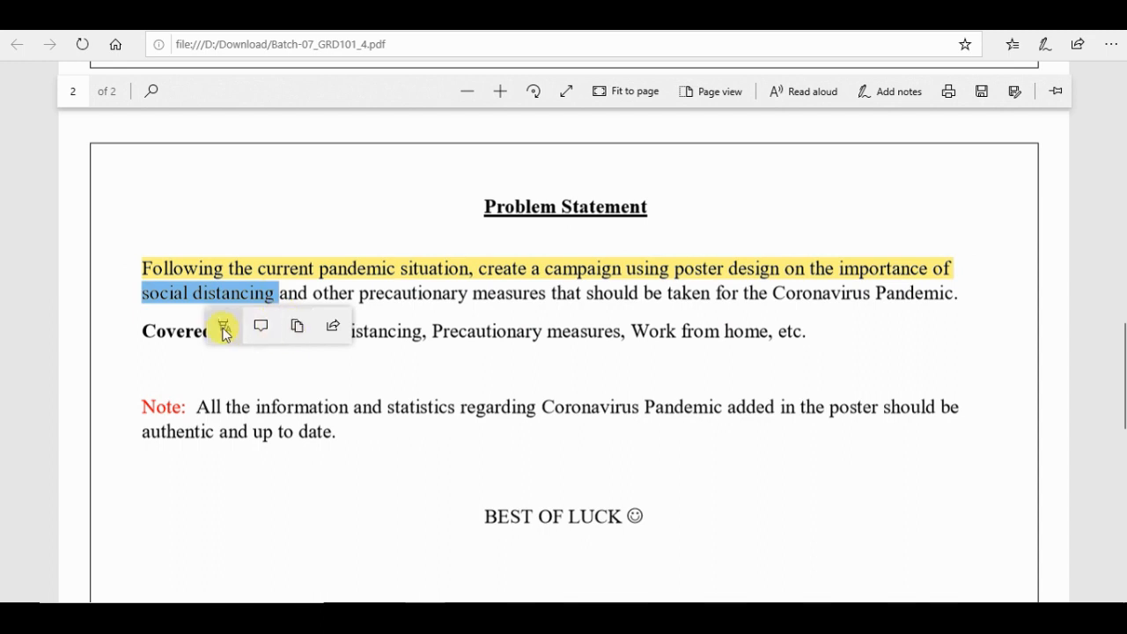
click(223, 327)
click(229, 396)
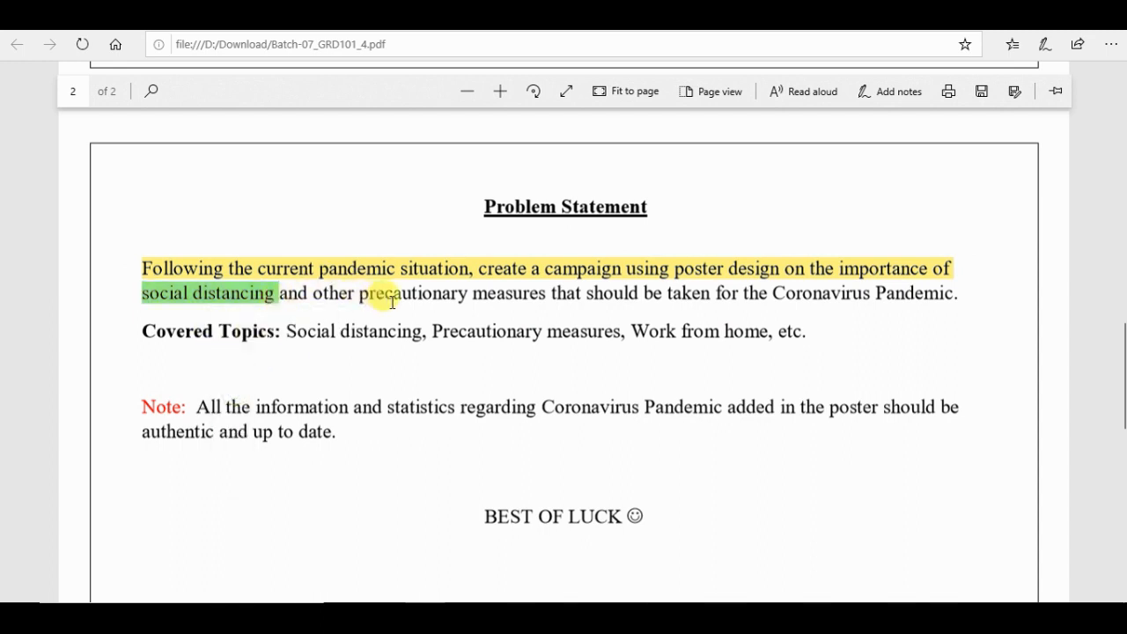
drag(768, 297, 935, 301)
click(896, 319)
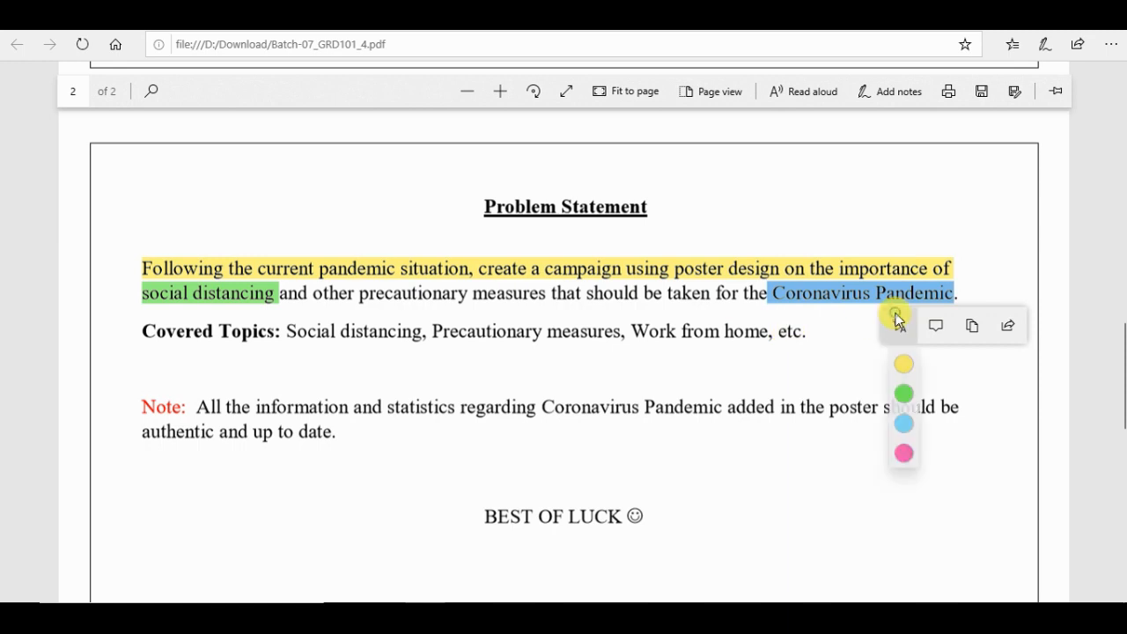
click(903, 394)
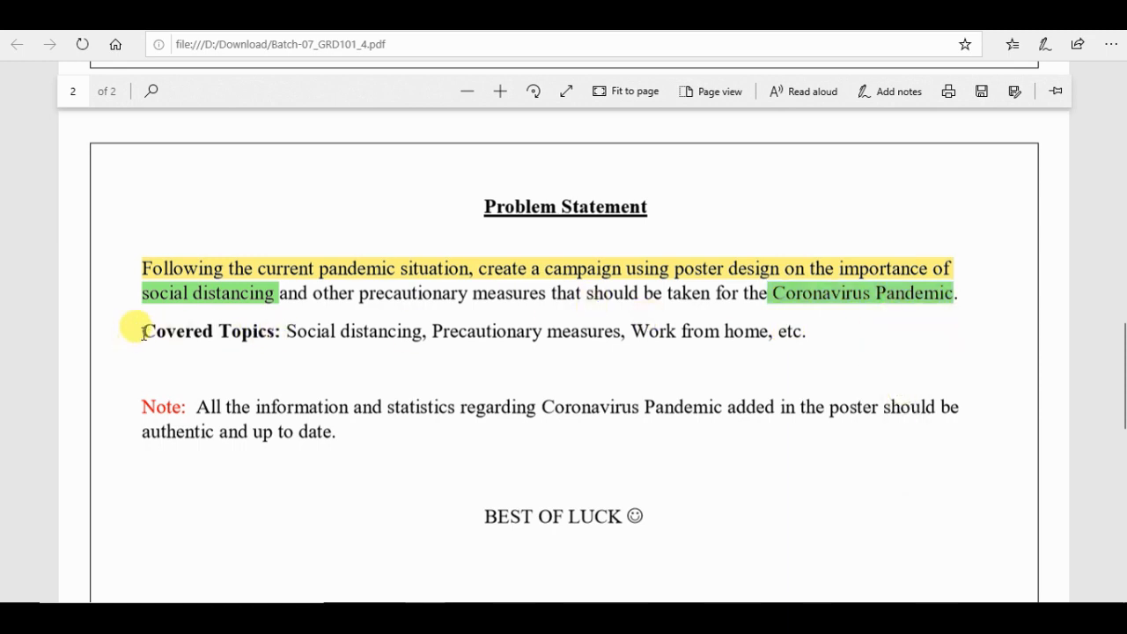
Step: Highlight the "Covered Topics:" label in pink and the topic "Social distancing" beside it in green
drag(143, 331, 598, 330)
click(223, 365)
click(234, 490)
click(366, 364)
click(363, 428)
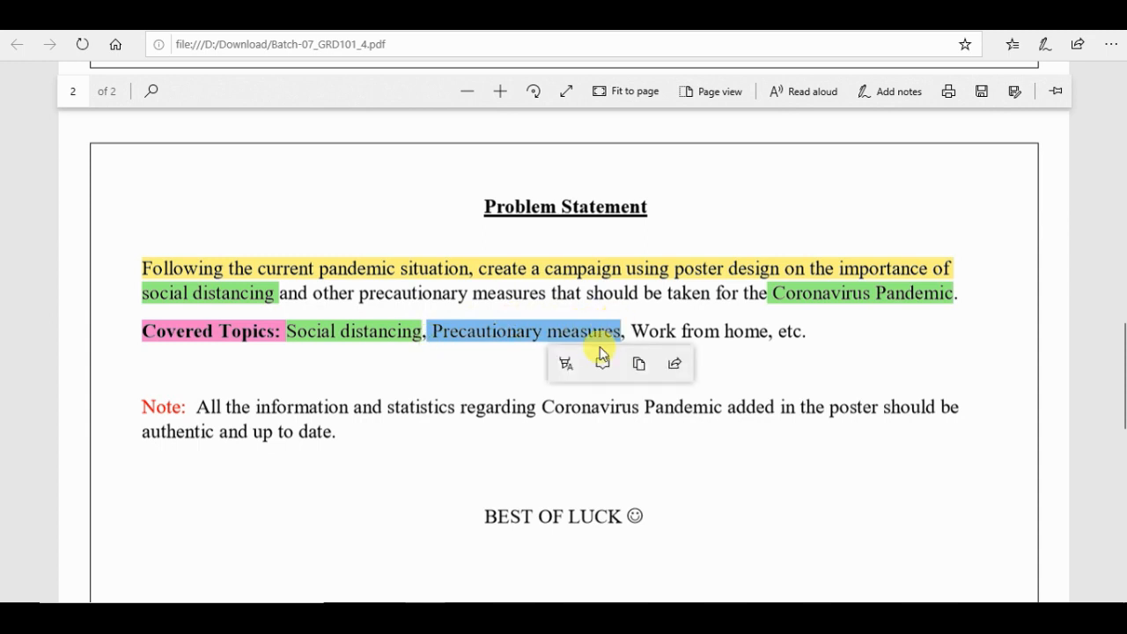
Step: Highlight the covered topics "Precautionary measures" and "Work from home" in green
click(569, 363)
click(572, 431)
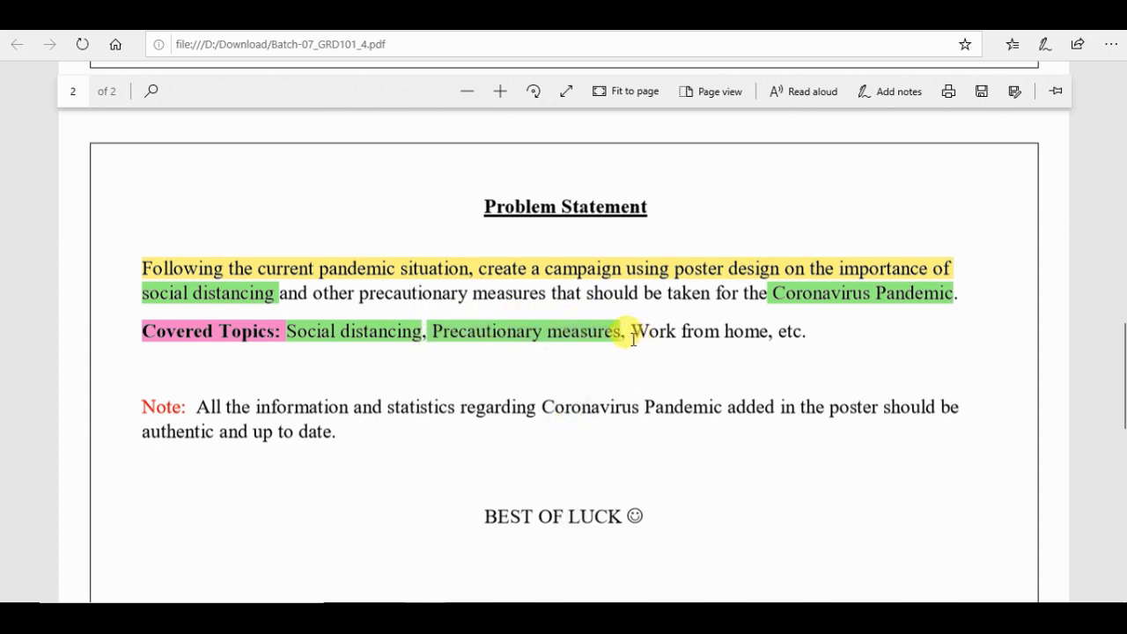
drag(630, 332, 776, 331)
click(722, 370)
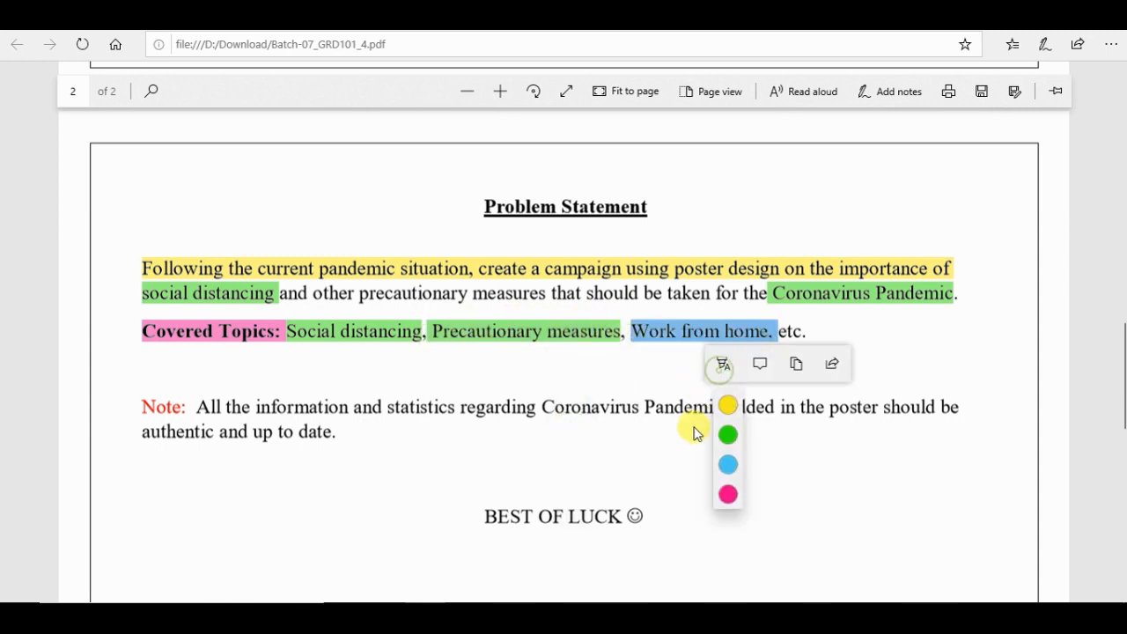
click(727, 440)
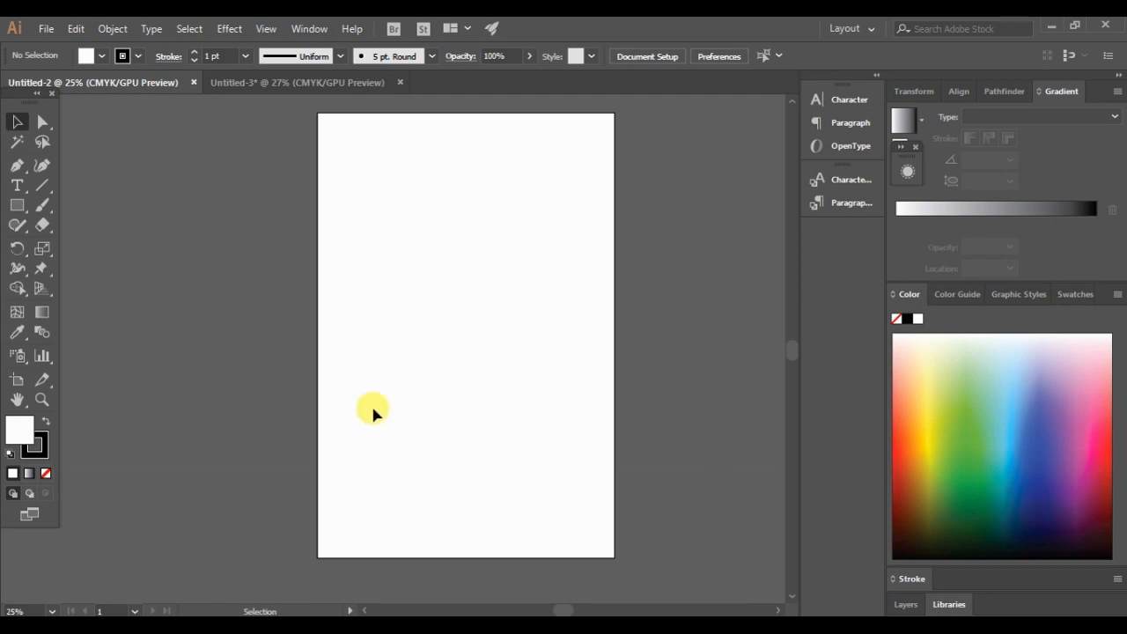
Step: Switch to Illustrator and draw a background rectangle that extends slightly past all four edges of the artboard
click(15, 205)
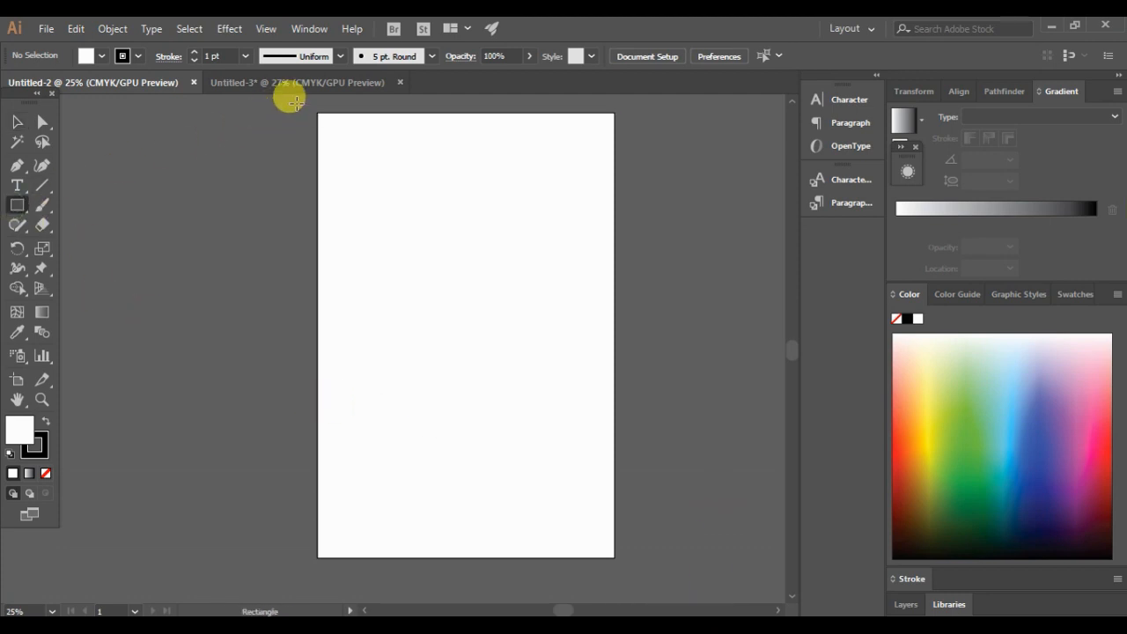
drag(302, 99, 629, 571)
click(21, 120)
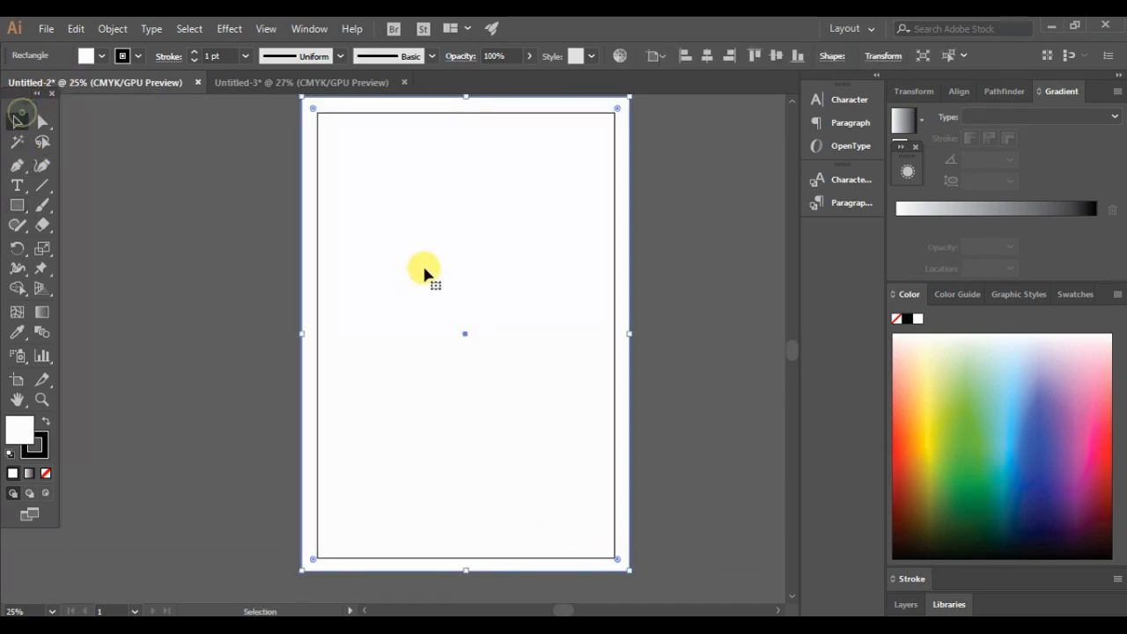
Step: Give the background rectangle a linear gradient fill and set its starting colour stop to a reddish orange
click(31, 472)
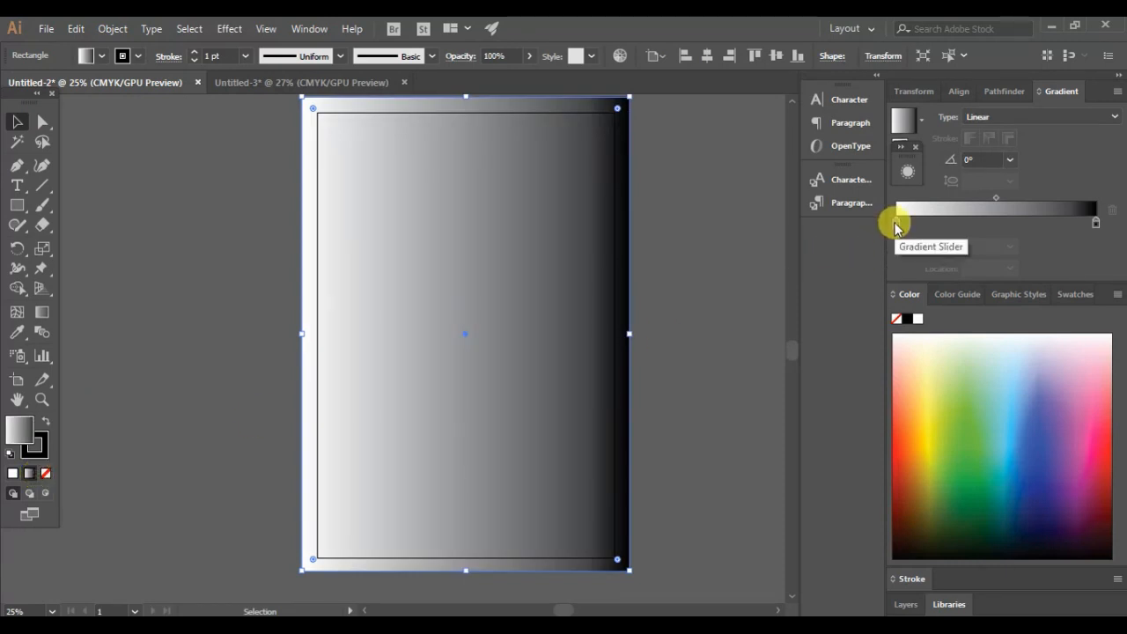
double_click(896, 223)
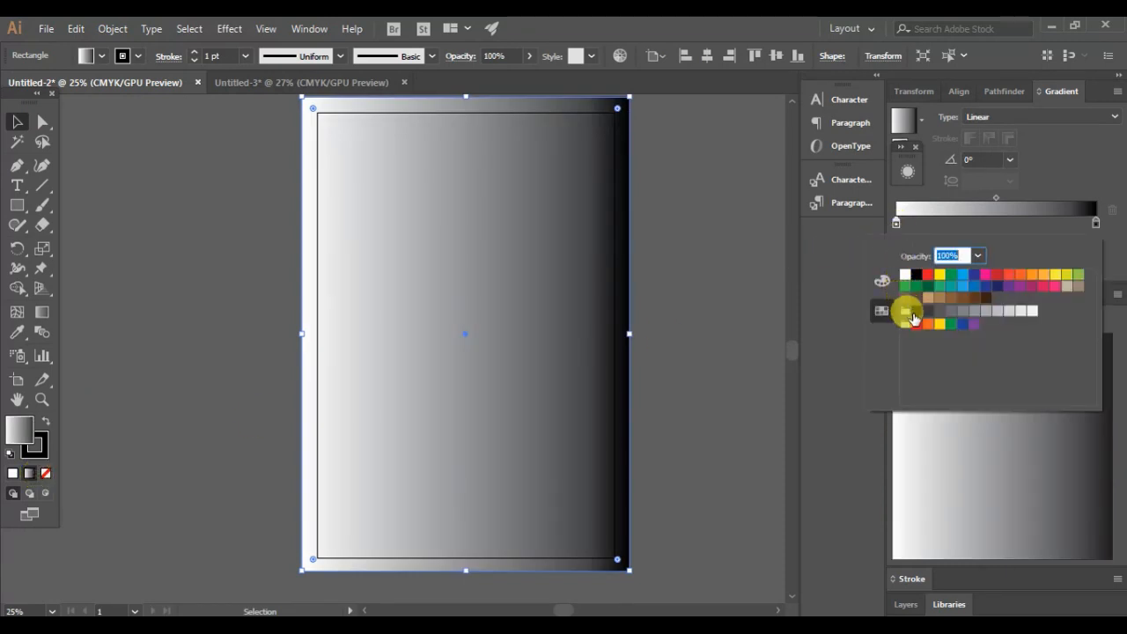
click(915, 322)
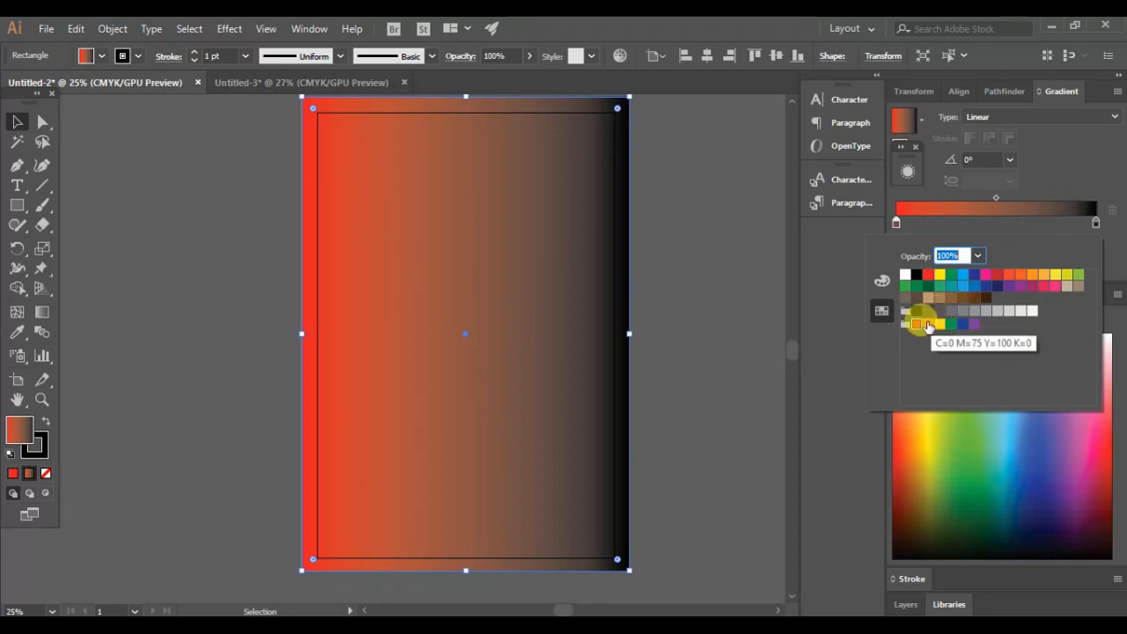
click(920, 452)
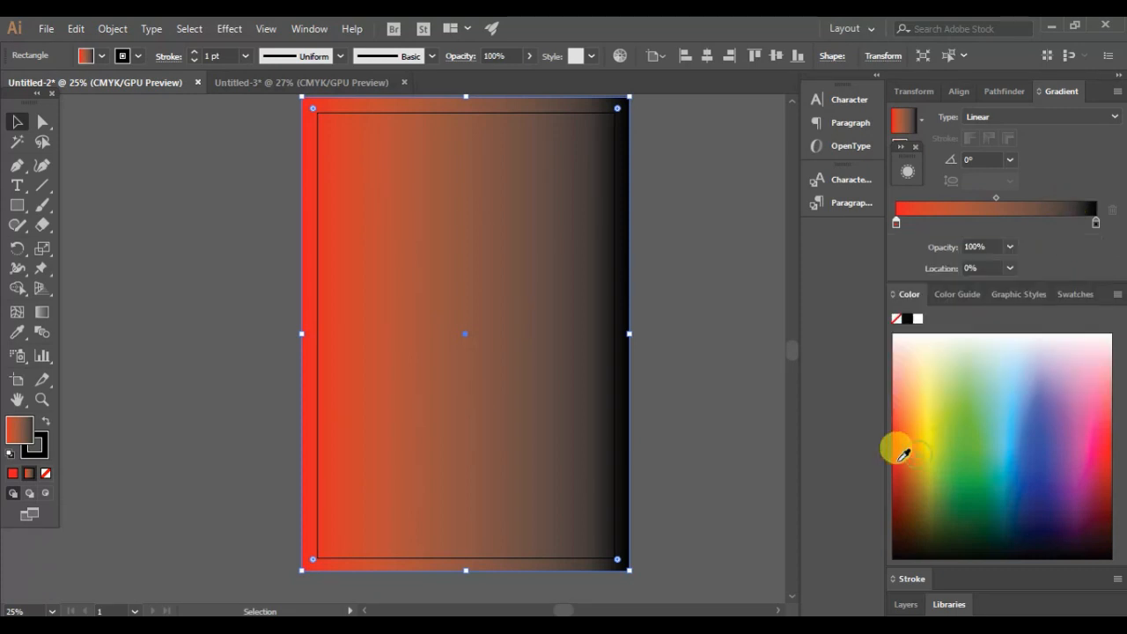
drag(902, 454, 900, 410)
Step: Set the end colour stop of the background gradient to a yellow-orange and deselect the rectangle
double_click(1096, 224)
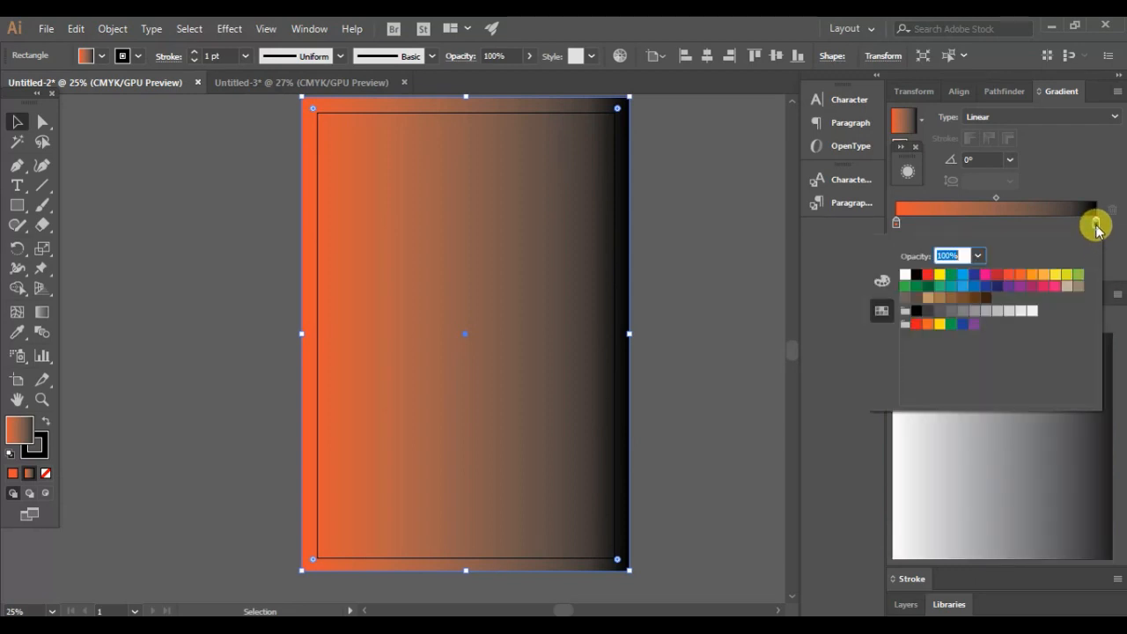
click(1021, 275)
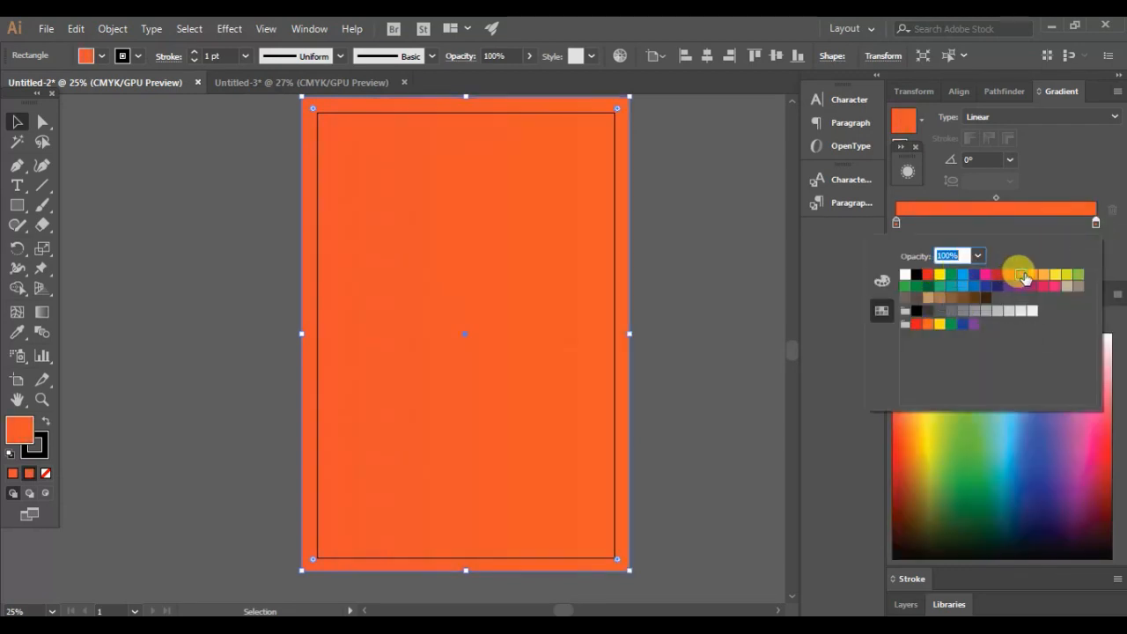
click(915, 449)
mouse_move(913, 443)
mouse_down()
mouse_move(910, 423)
mouse_move(921, 426)
mouse_up()
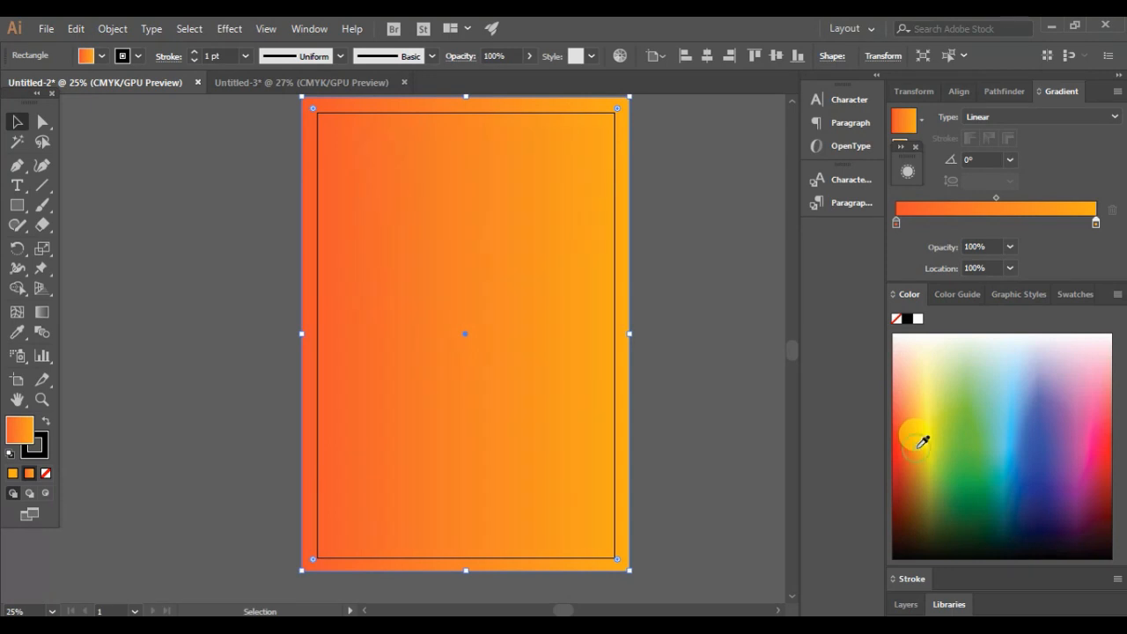
click(671, 283)
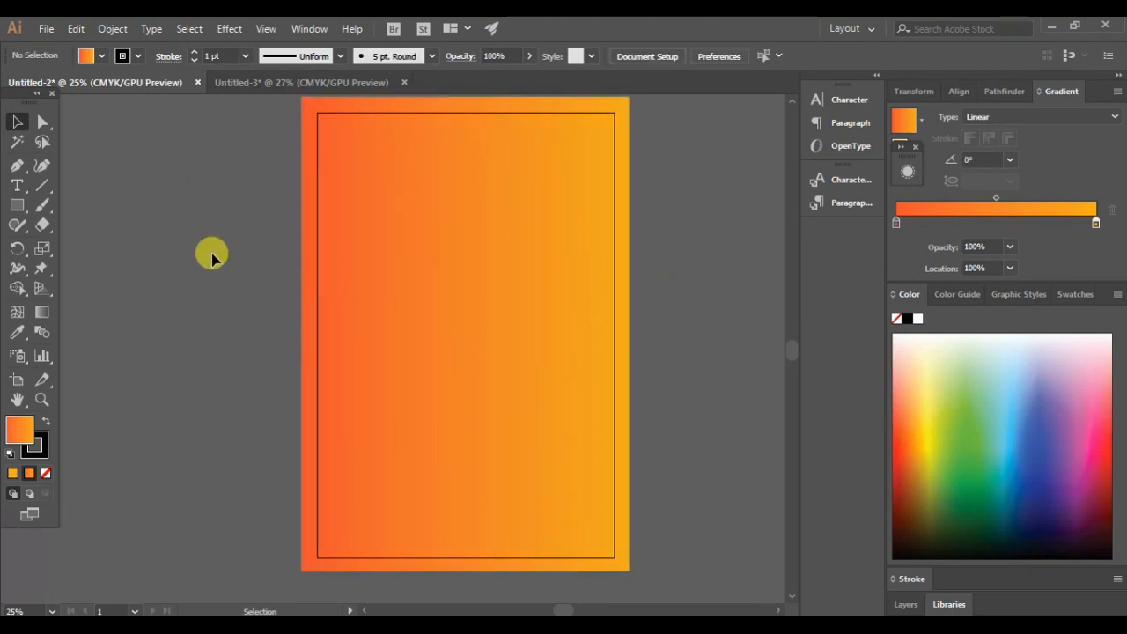
Step: Draw a wide, low rectangle along the bottom of the poster, starting outside the artboard's left edge and ending short of its right edge
scroll(211, 255, down, 1)
scroll(209, 254, up, 2)
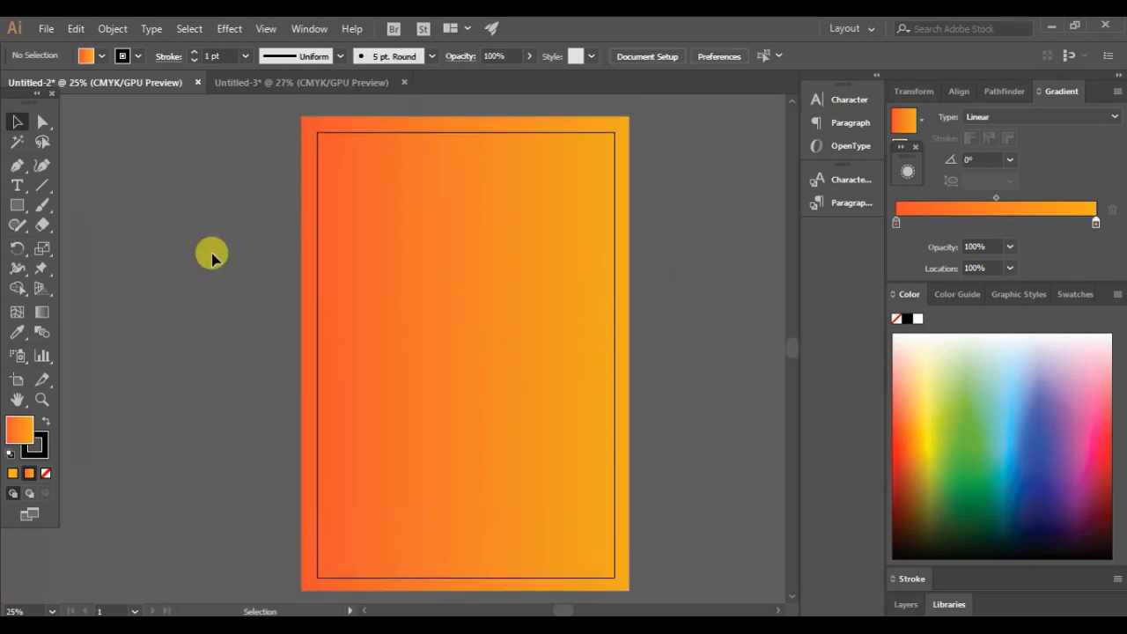
click(20, 205)
scroll(223, 442, down, 1)
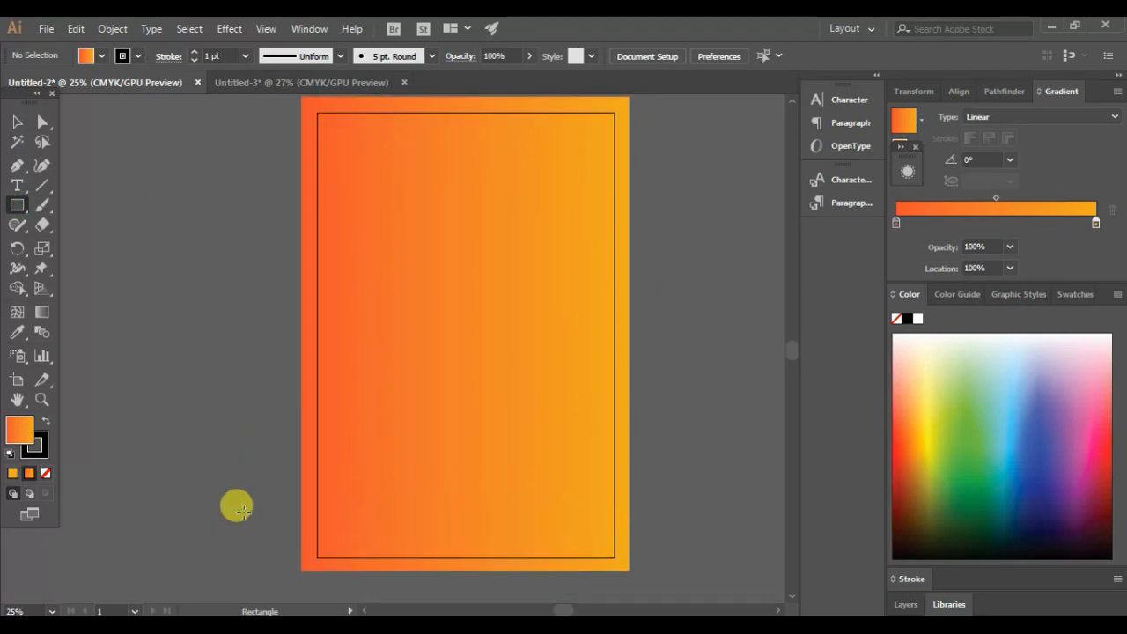
drag(244, 513, 554, 568)
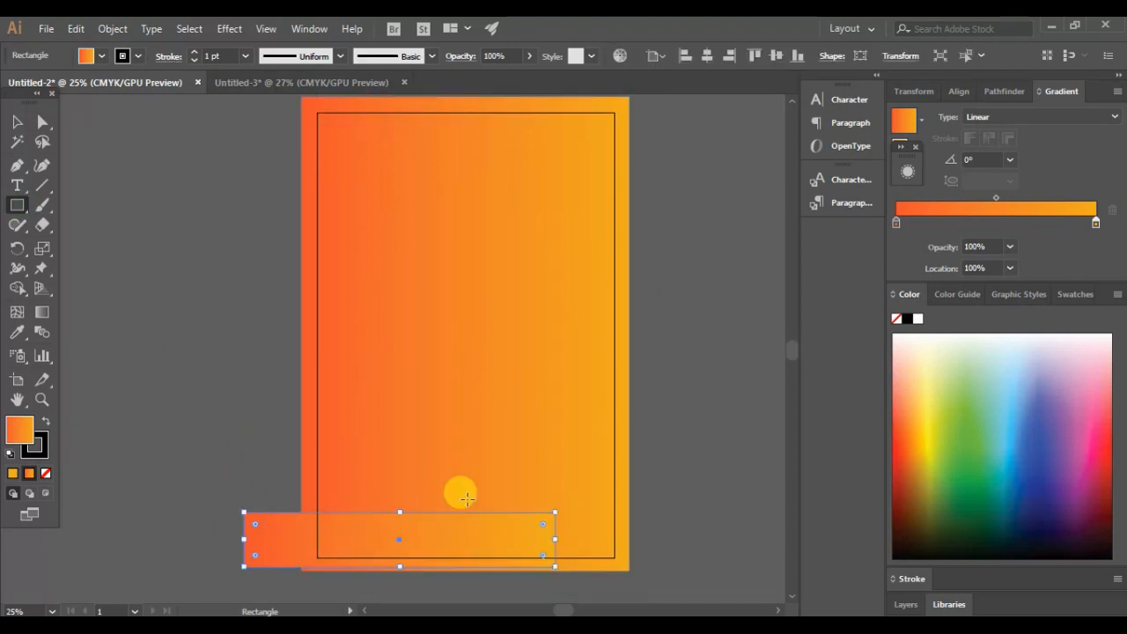
Step: Move the bottom bar's top-right anchor point inward with Direct Selection to give the bar a slanted right end
click(17, 128)
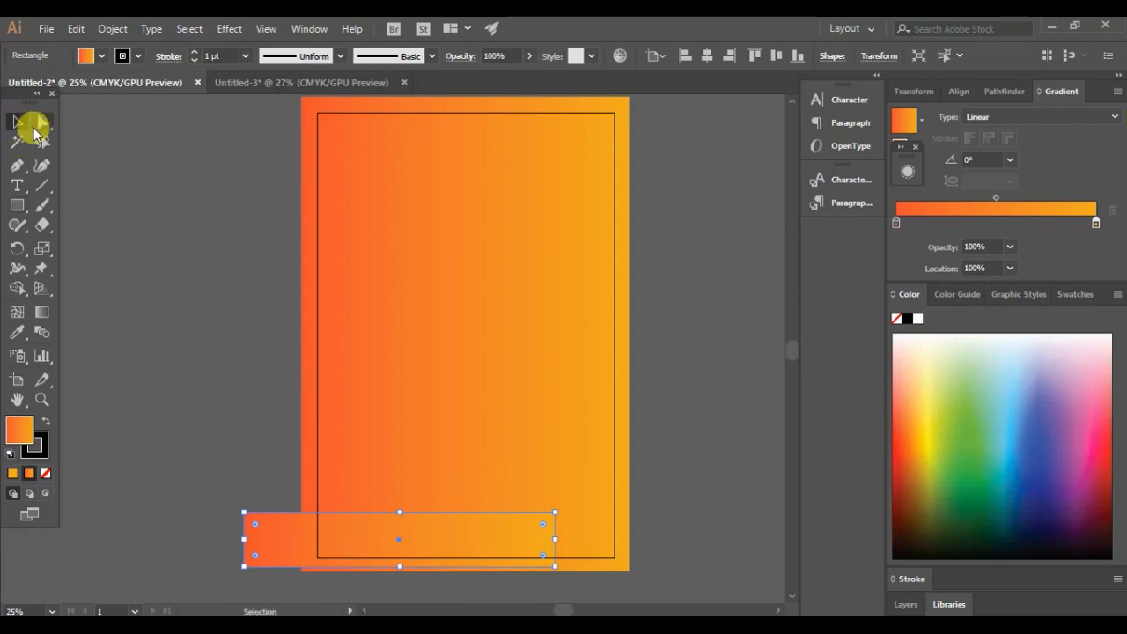
click(44, 120)
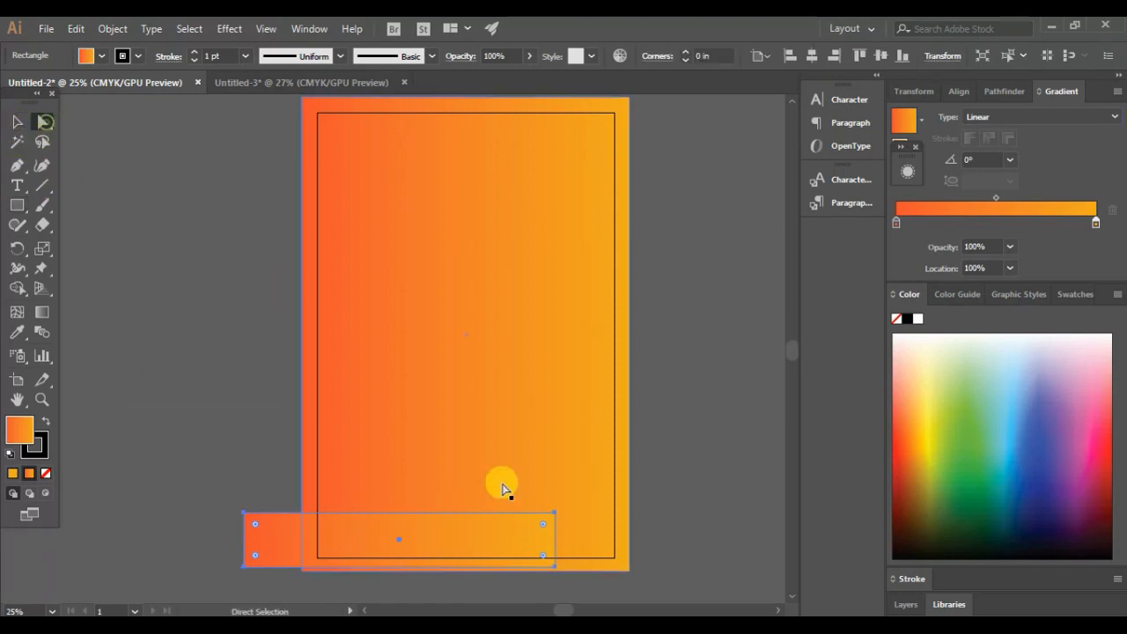
drag(552, 514, 465, 518)
click(15, 121)
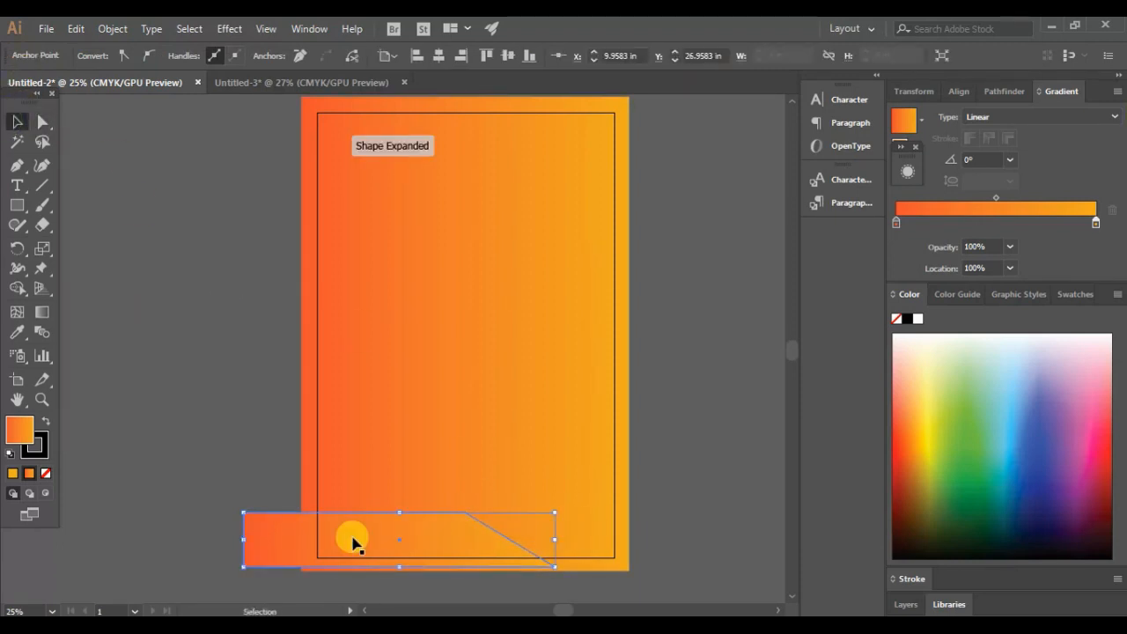
Step: Fill the slanted bar at the bottom of the poster with solid black
click(384, 545)
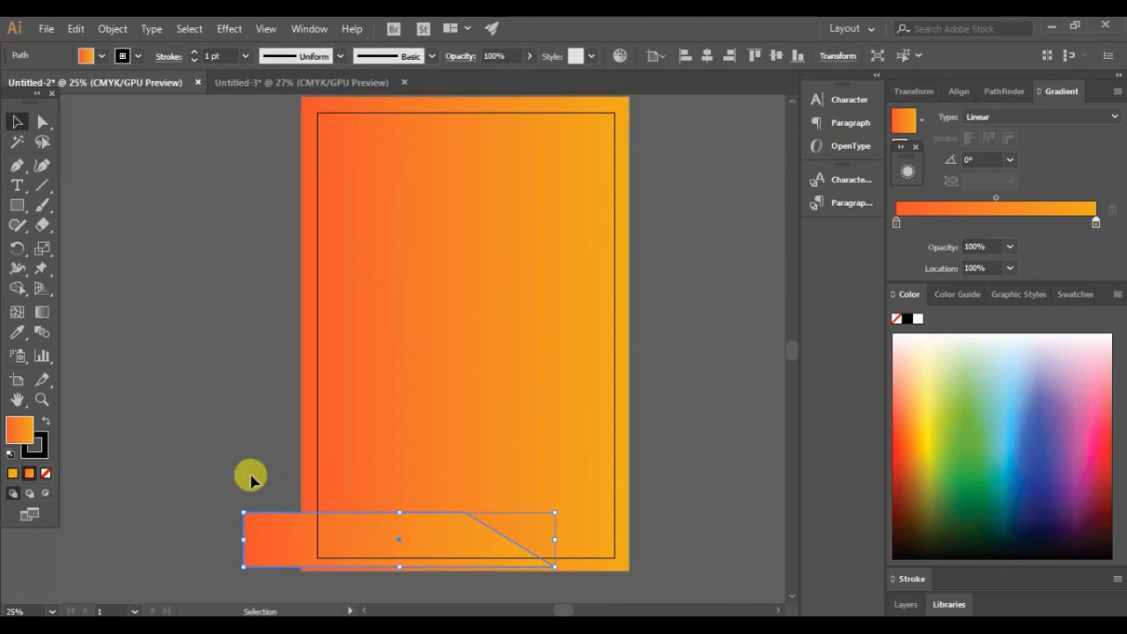
click(100, 56)
click(47, 89)
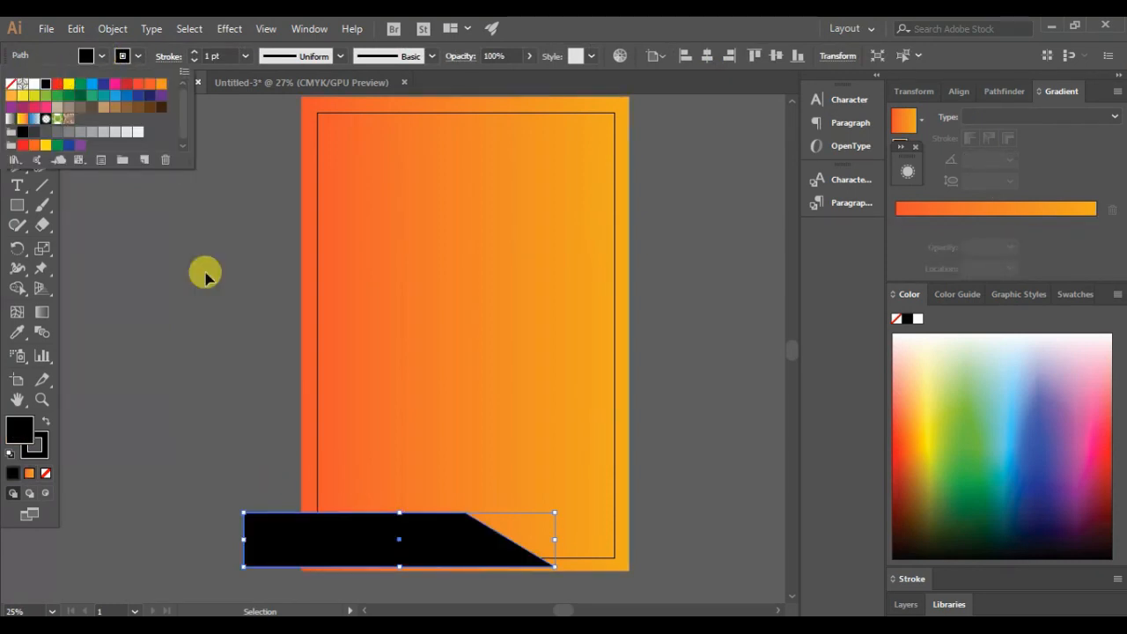
click(206, 275)
click(209, 280)
click(390, 525)
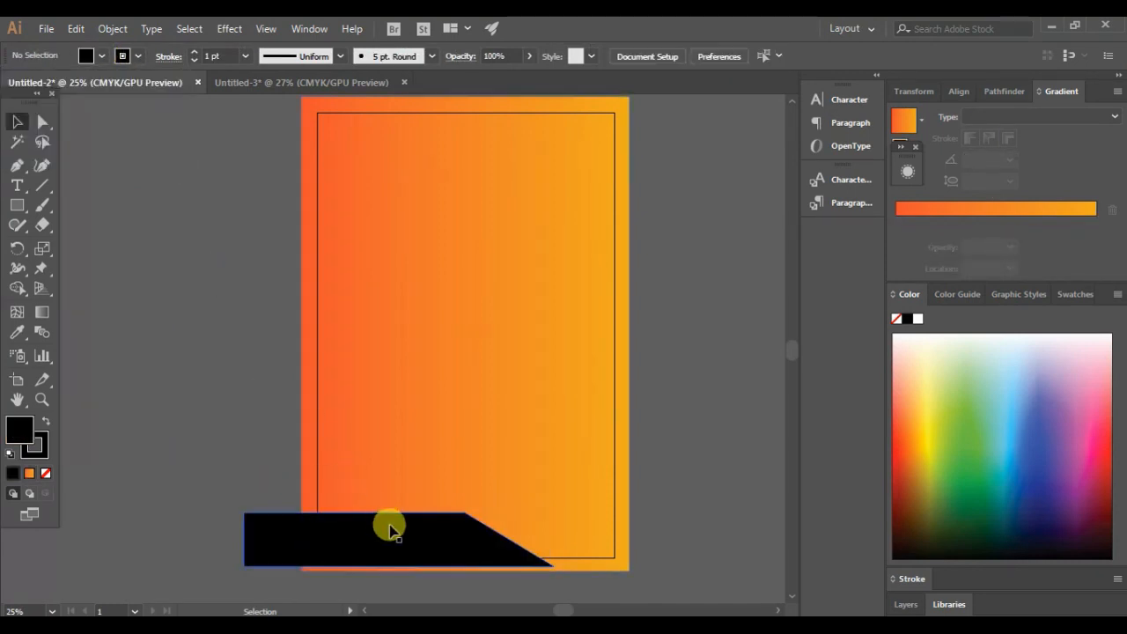
Step: Raise the black slanted bar slightly and fine-tune its height so its lower edge sits near the inner frame's bottom line
mouse_move(420, 546)
mouse_down()
mouse_move(415, 536)
mouse_move(419, 544)
mouse_up()
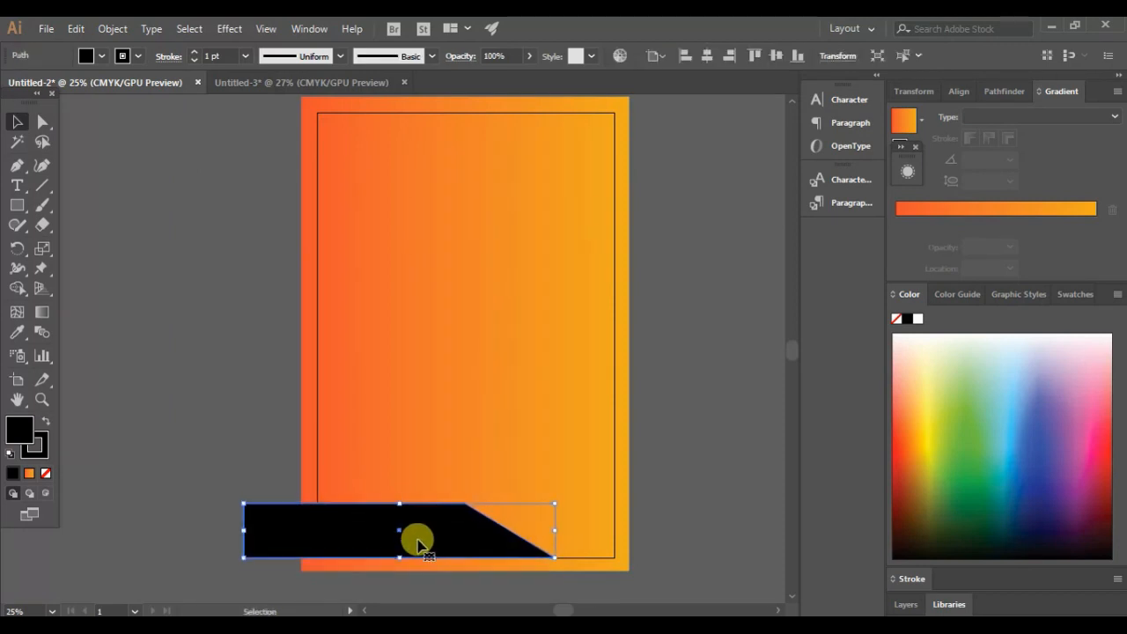
click(747, 446)
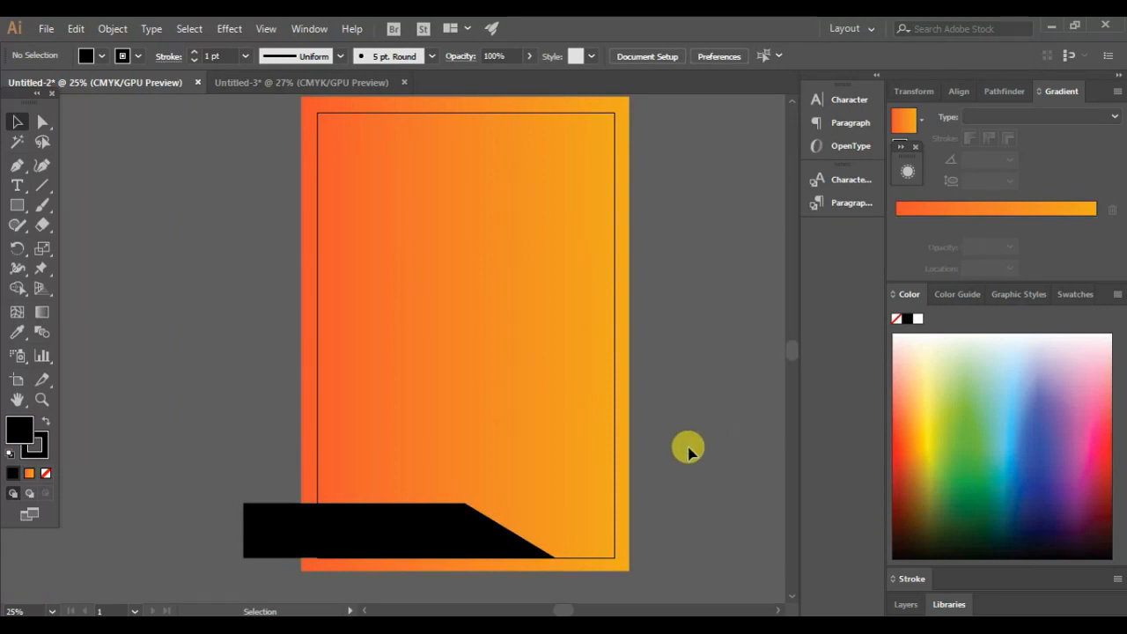
click(438, 528)
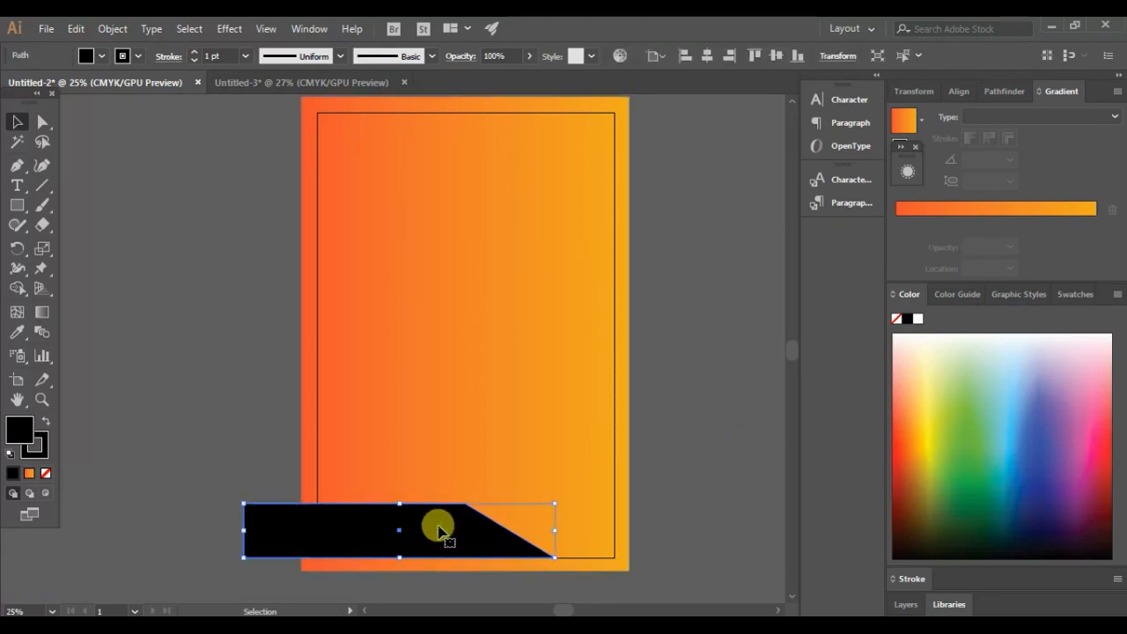
key(Up)
key(Up)
key(Up)
key(Down)
key(Down)
key(Down)
key(Down)
key(Down)
key(Down)
click(96, 345)
Step: Draw a very thin horizontal black rectangle spanning beyond both poster edges and nudge it down to just above the slanted bar
click(17, 204)
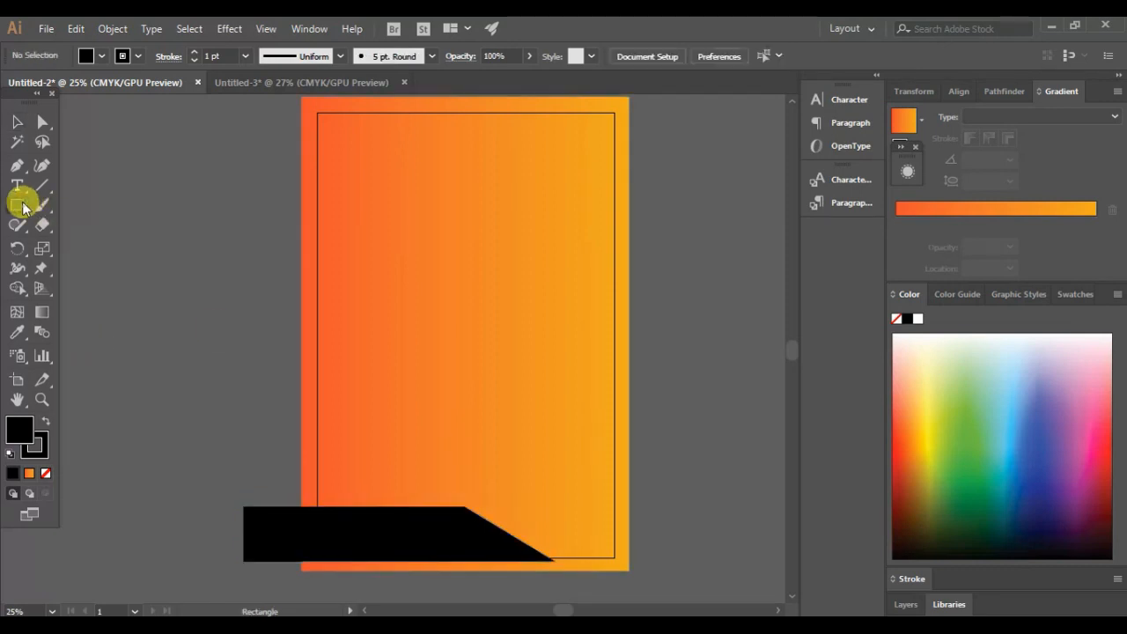
drag(224, 490, 644, 489)
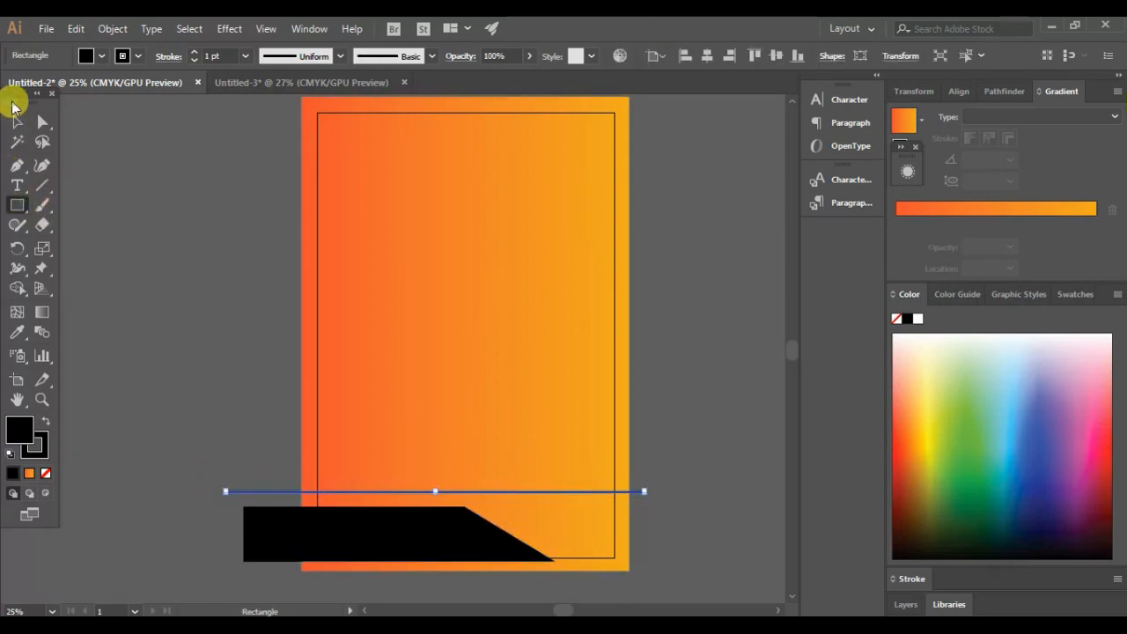
click(17, 121)
key(Down)
key(Down)
key(Down)
key(Down)
key(Down)
key(Down)
key(Down)
key(Down)
key(Down)
key(Down)
key(Down)
key(Down)
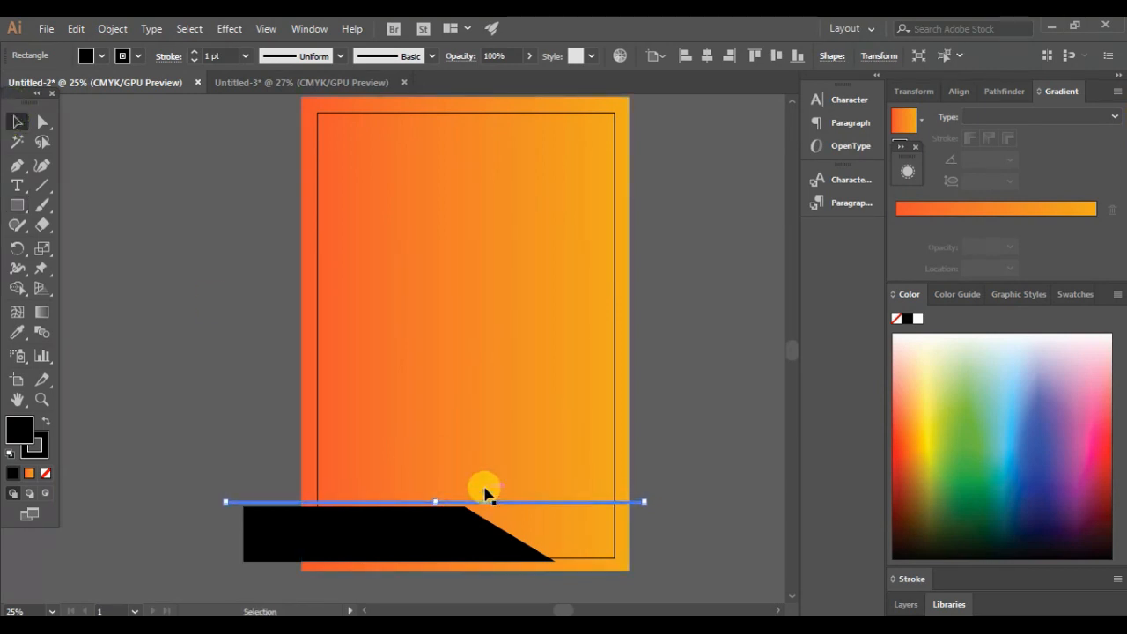
Step: Move the thin horizontal rectangle up to the poster's top, just below the inner frame's top line
click(669, 409)
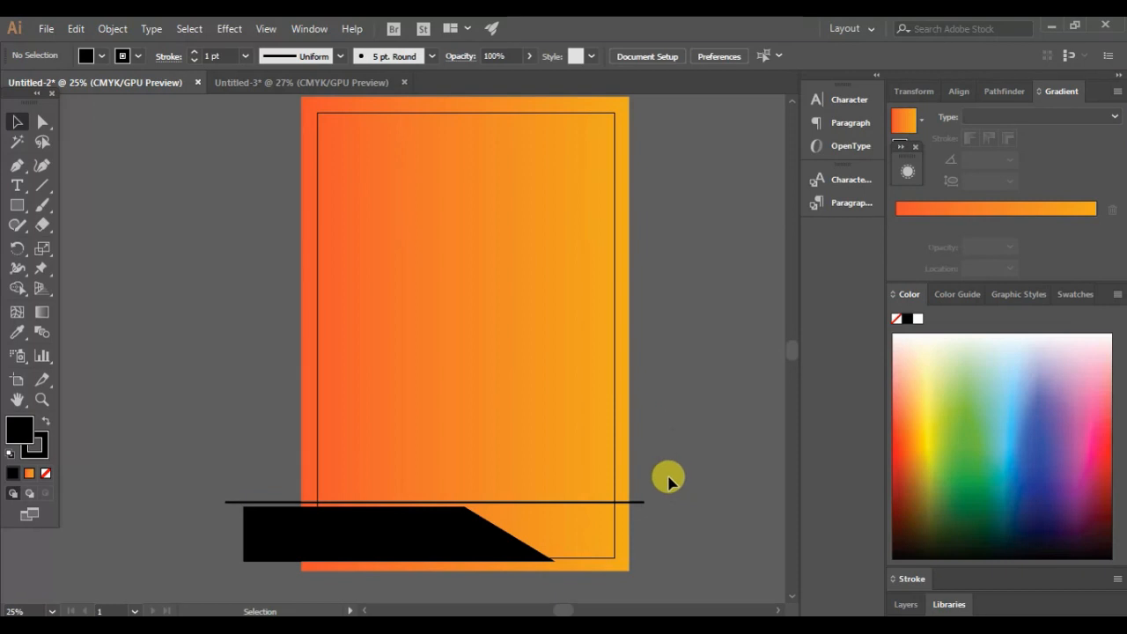
drag(633, 508, 644, 124)
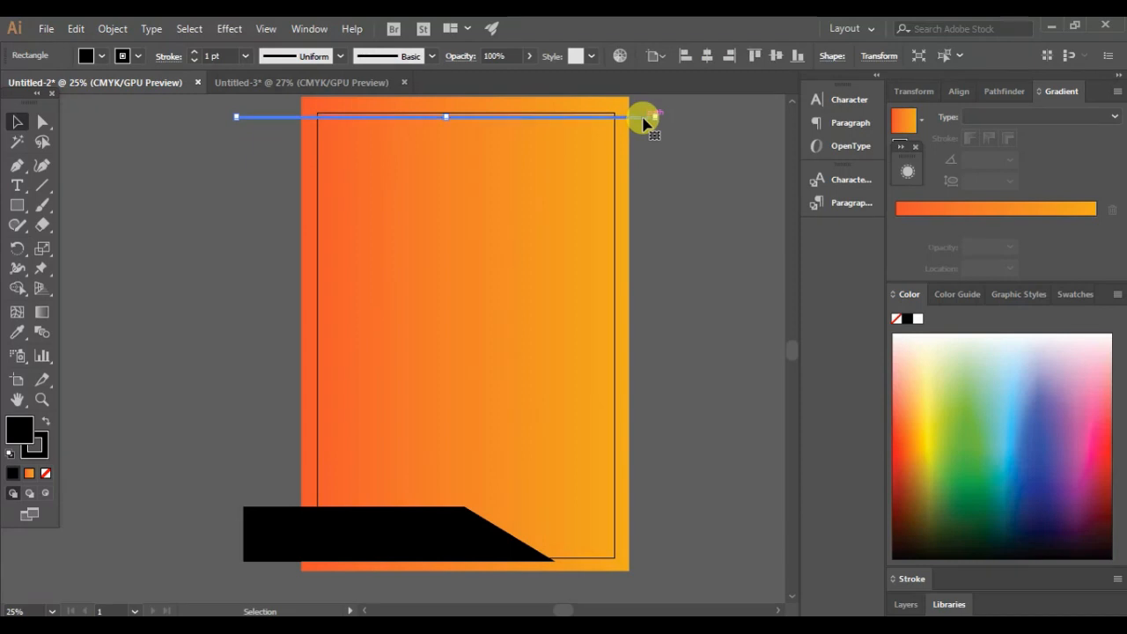
click(115, 221)
Step: Draw a very thin full-height vertical rectangle just inside the inner frame's right line, starting above the poster and ending at its bottom edge
click(17, 205)
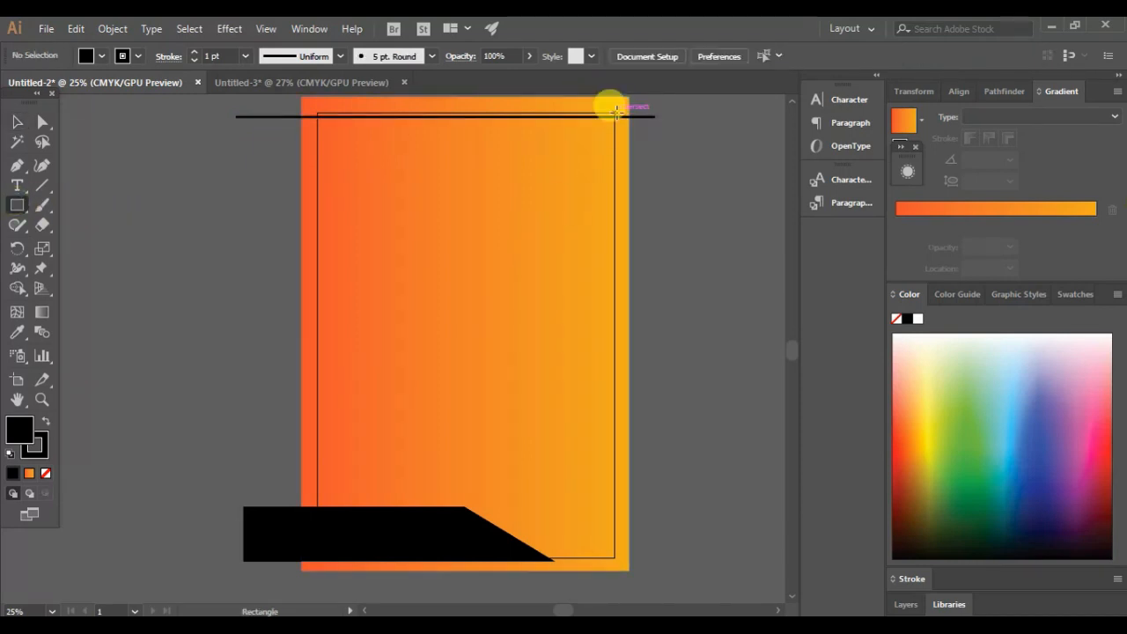
scroll(608, 106, up, 1)
drag(609, 94, 606, 431)
click(16, 122)
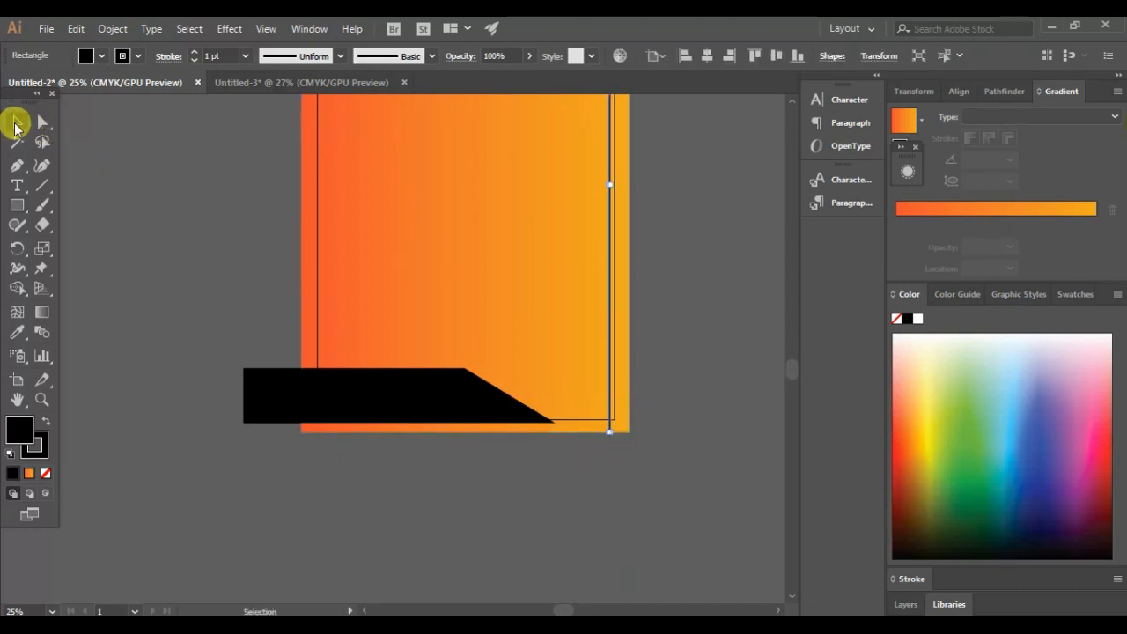
click(179, 208)
scroll(516, 315, up, 4)
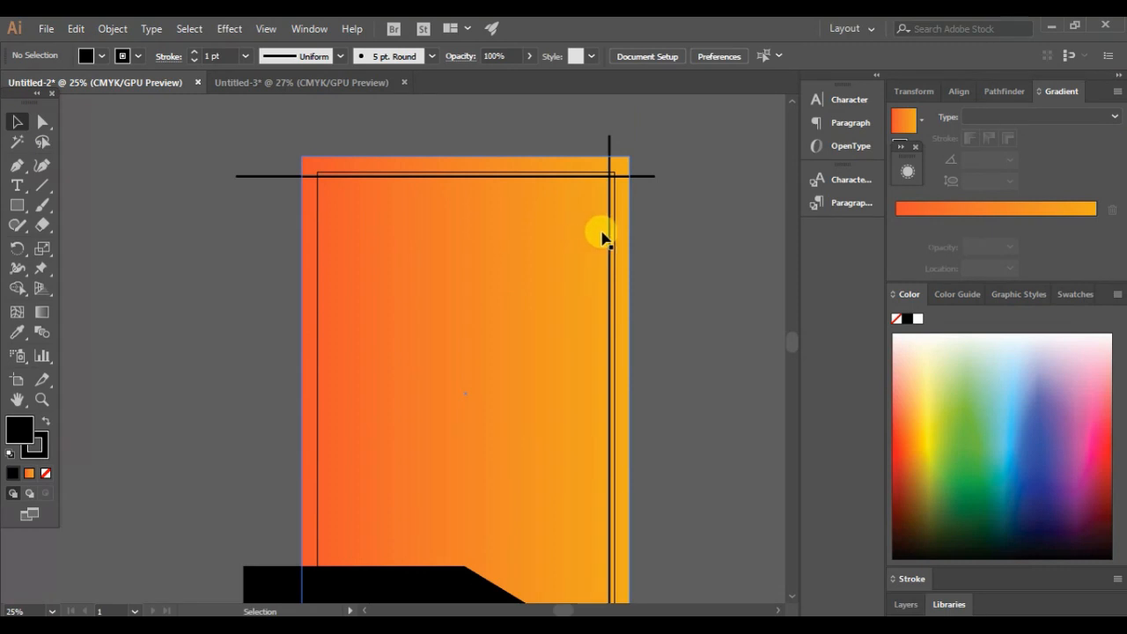
click(610, 278)
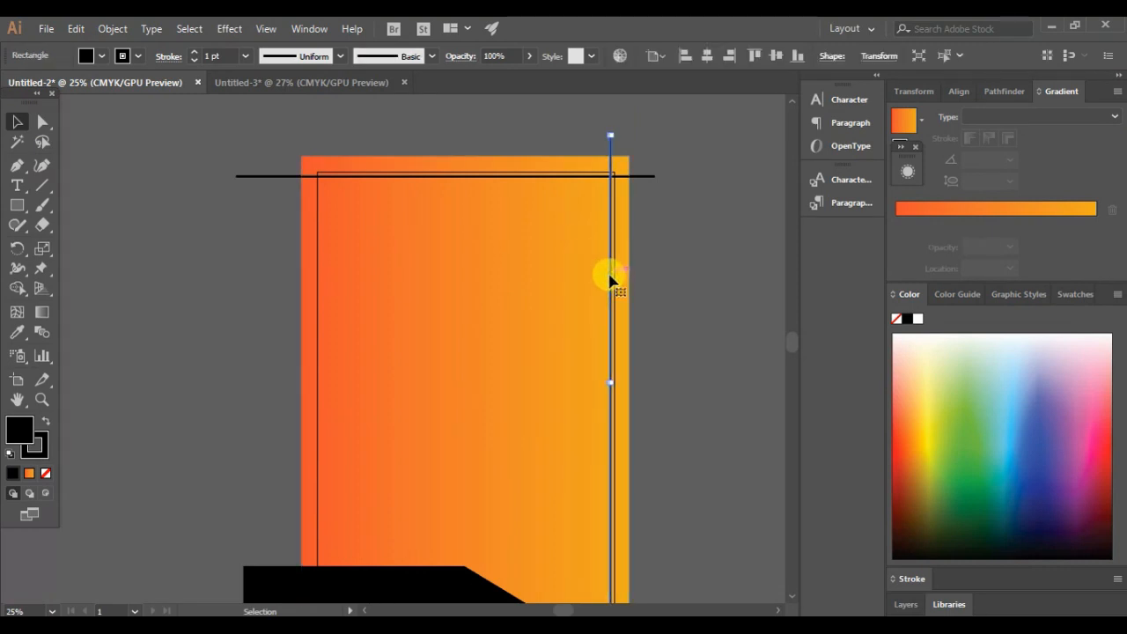
click(684, 301)
Step: Duplicate the black slanted bar from the bottom of the poster
scroll(685, 304, down, 1)
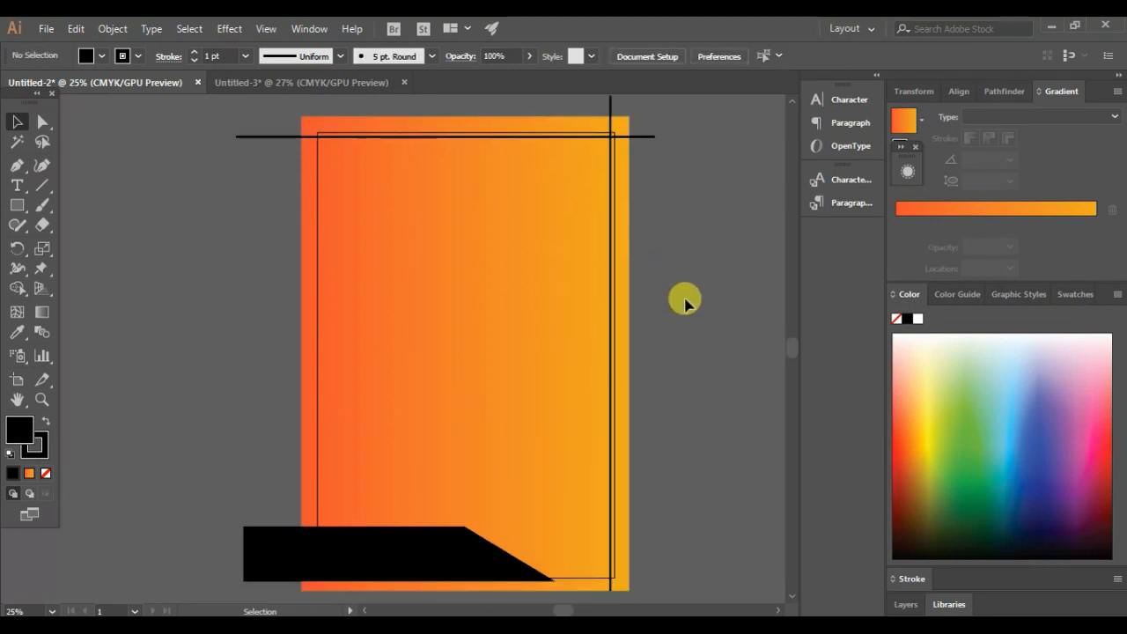
click(395, 535)
key(ctrl+v)
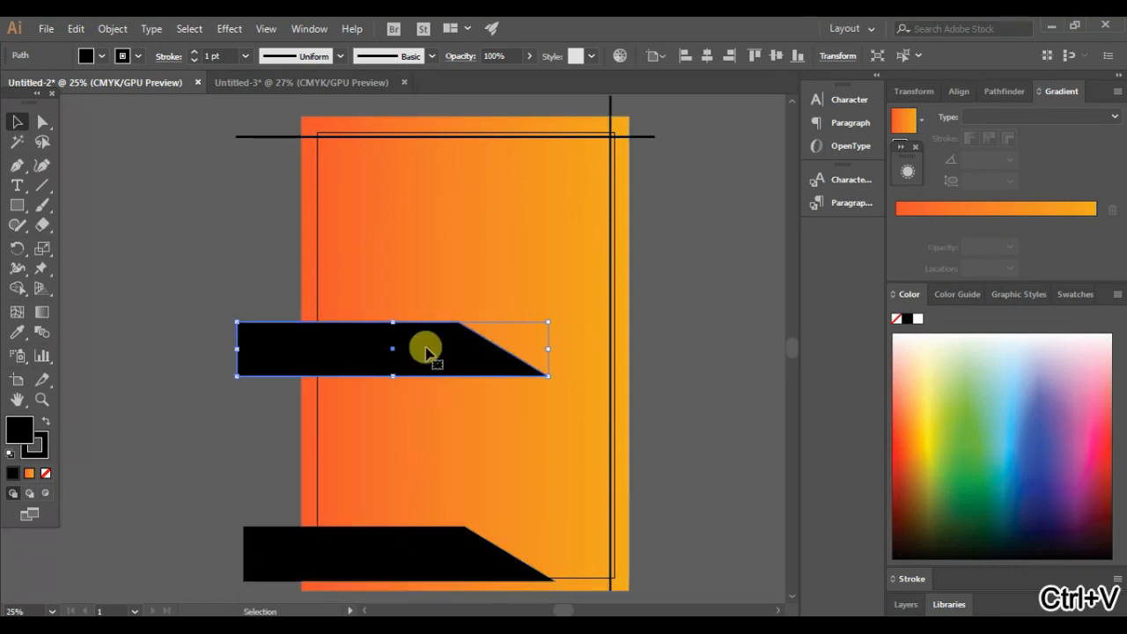
Step: Reflect the copied bar across the vertical axis and place it at the poster's upper right, just below the thin horizontal rectangle
right_click(424, 347)
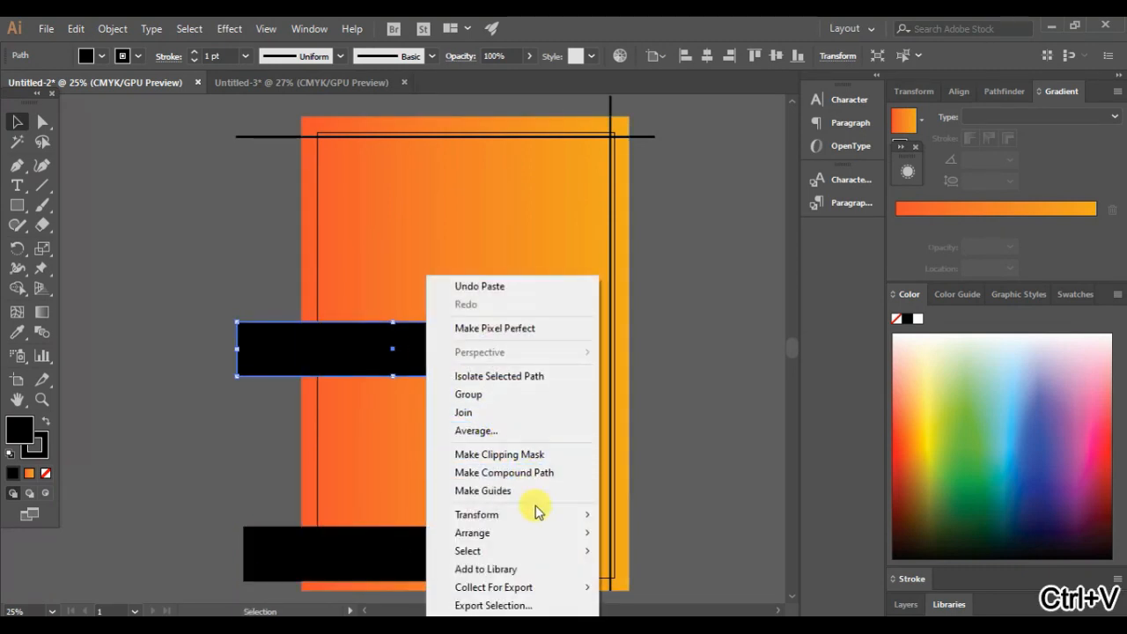
mouse_move(535, 513)
click(633, 430)
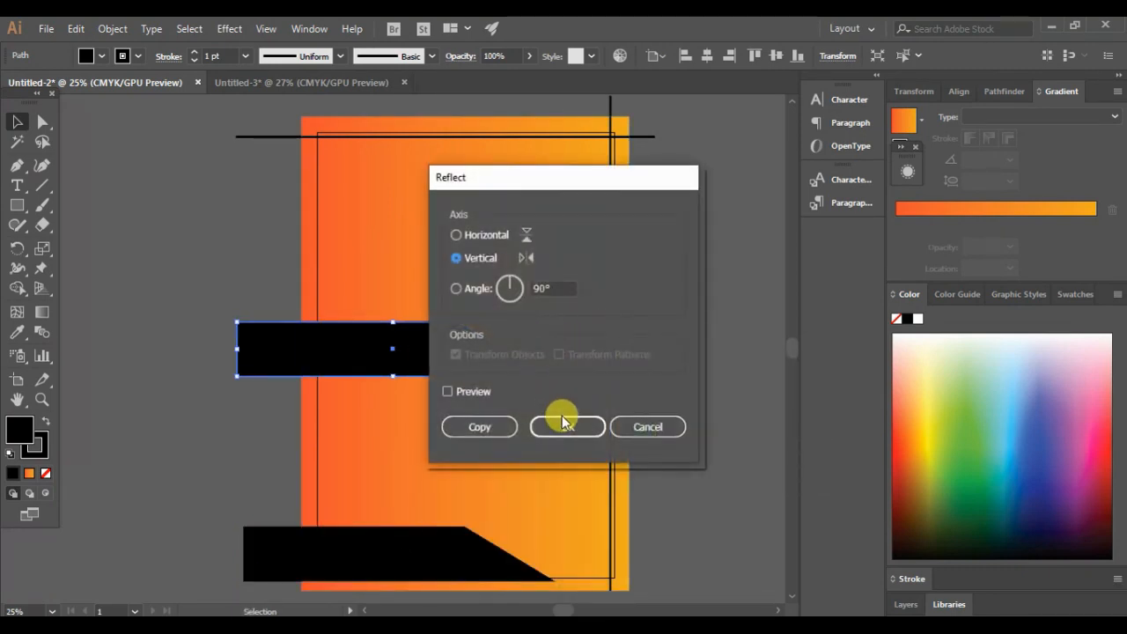
click(567, 423)
drag(477, 351, 635, 179)
click(709, 355)
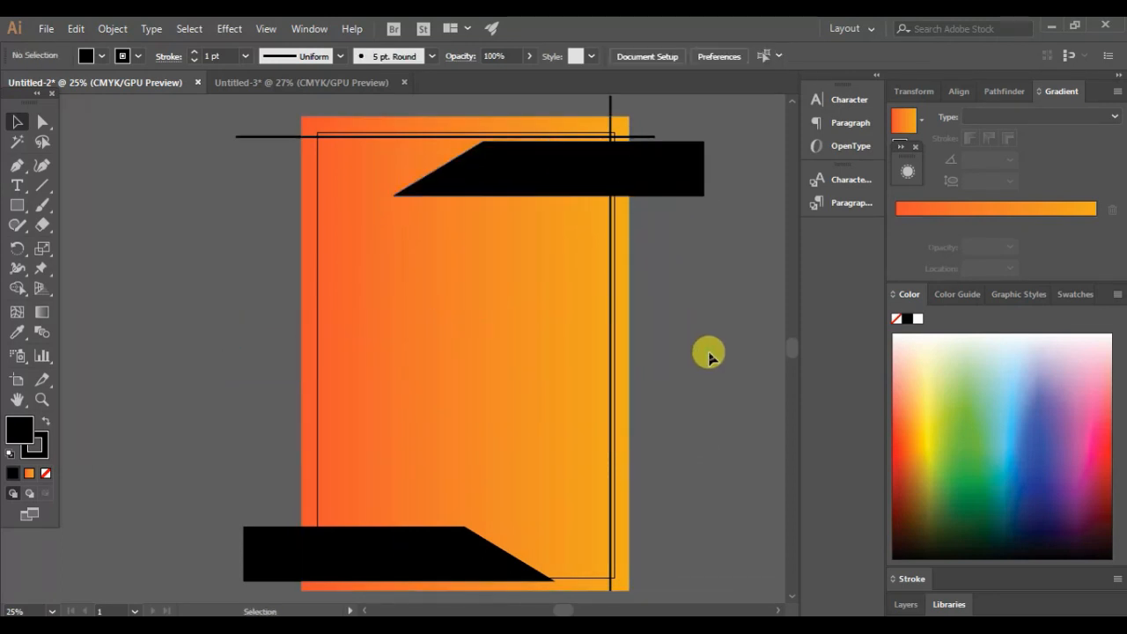
Step: Move the bottom slanted bar up and nudge it down to leave a small gap above the inner frame's bottom line
click(402, 541)
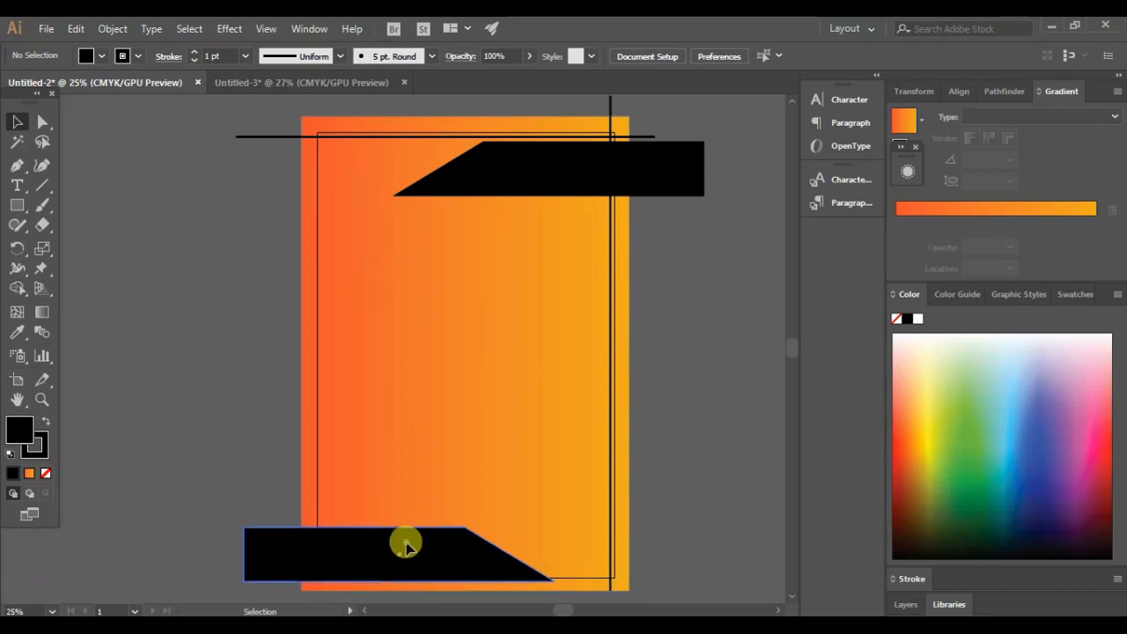
drag(403, 541, 406, 522)
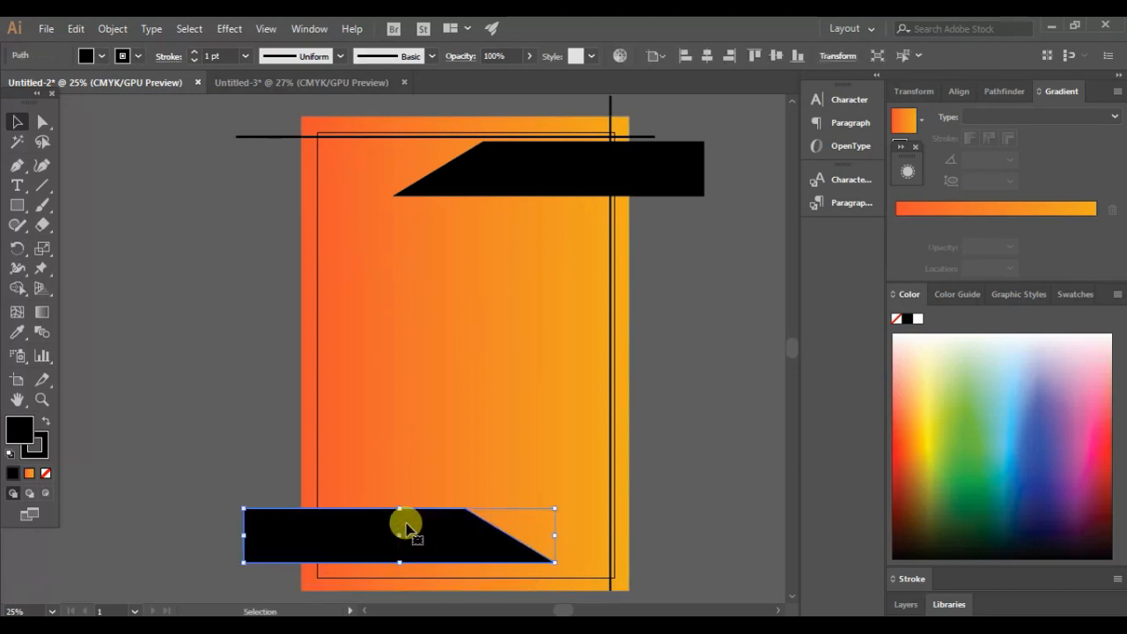
key(Down)
key(Down)
key(Down)
key(Down)
key(Down)
key(Down)
key(Down)
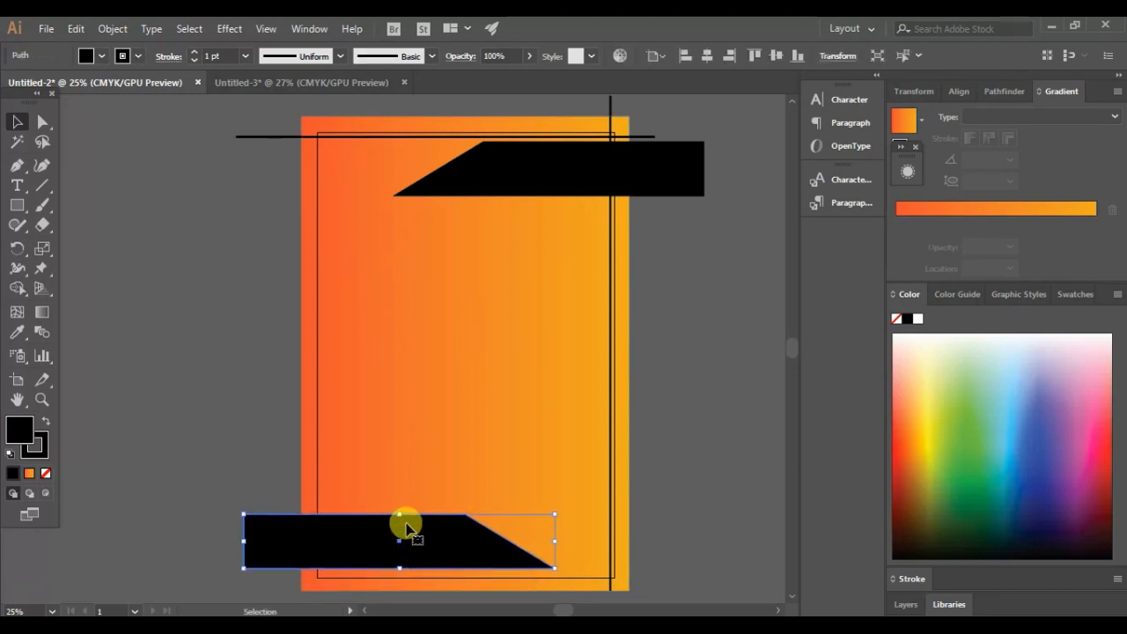
key(Down)
key(Down)
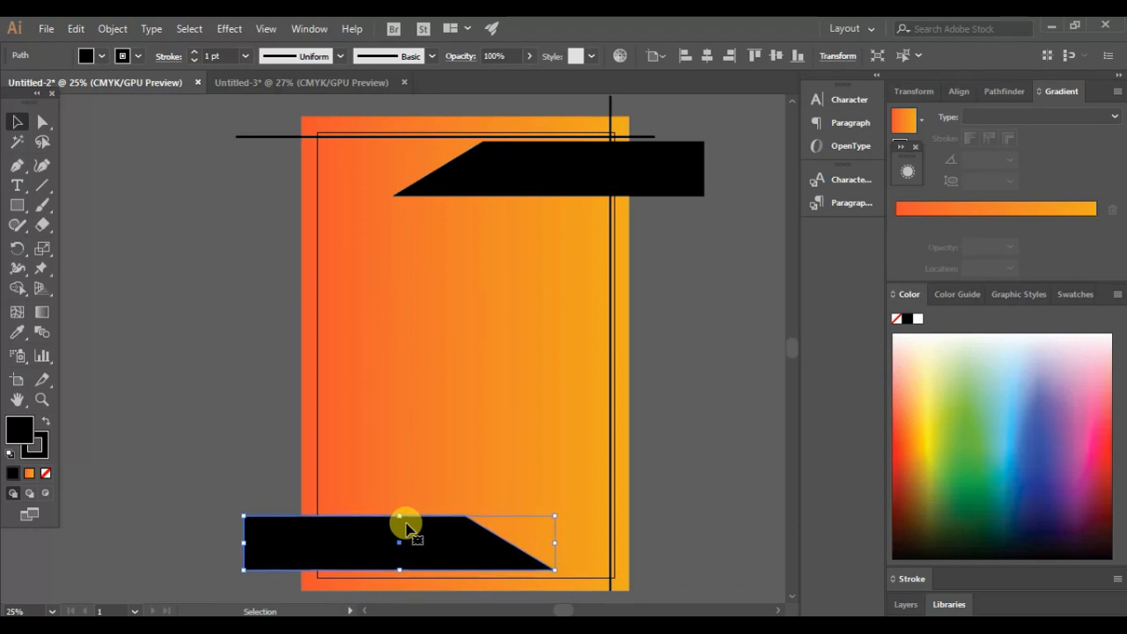
Step: Reflect the bottom slanted bar across the horizontal axis
right_click(418, 528)
mouse_move(509, 431)
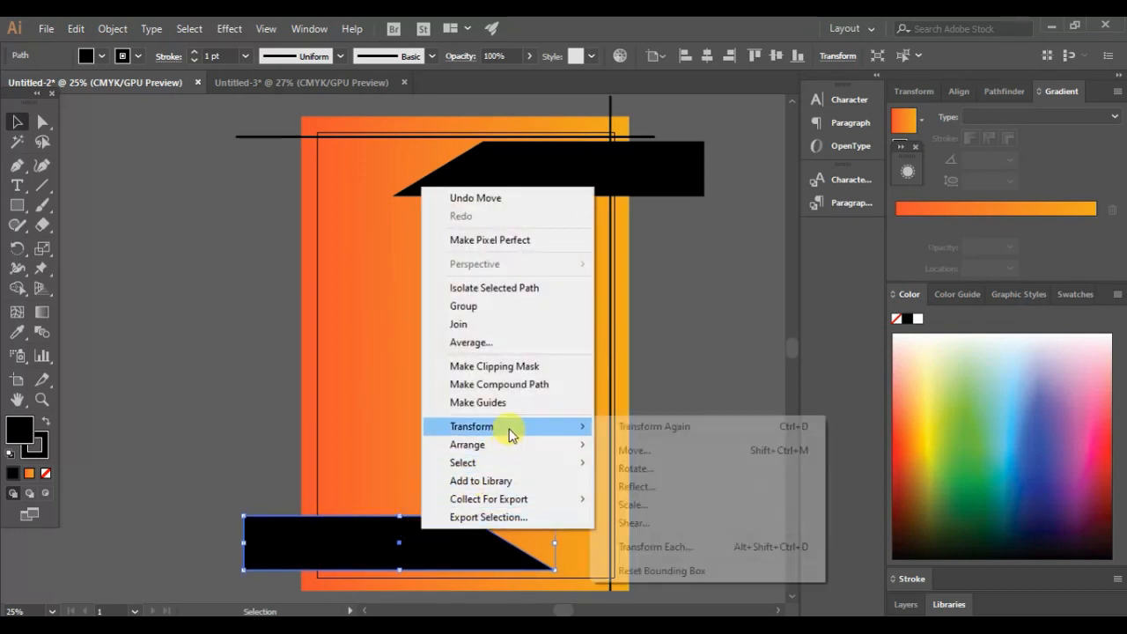
click(634, 486)
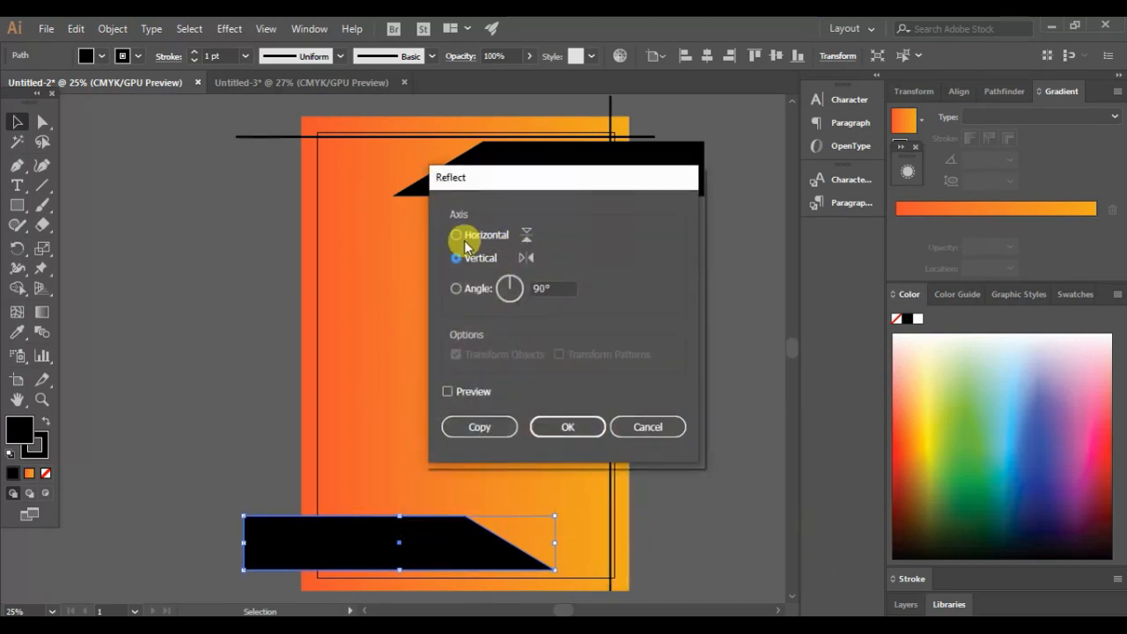
click(569, 428)
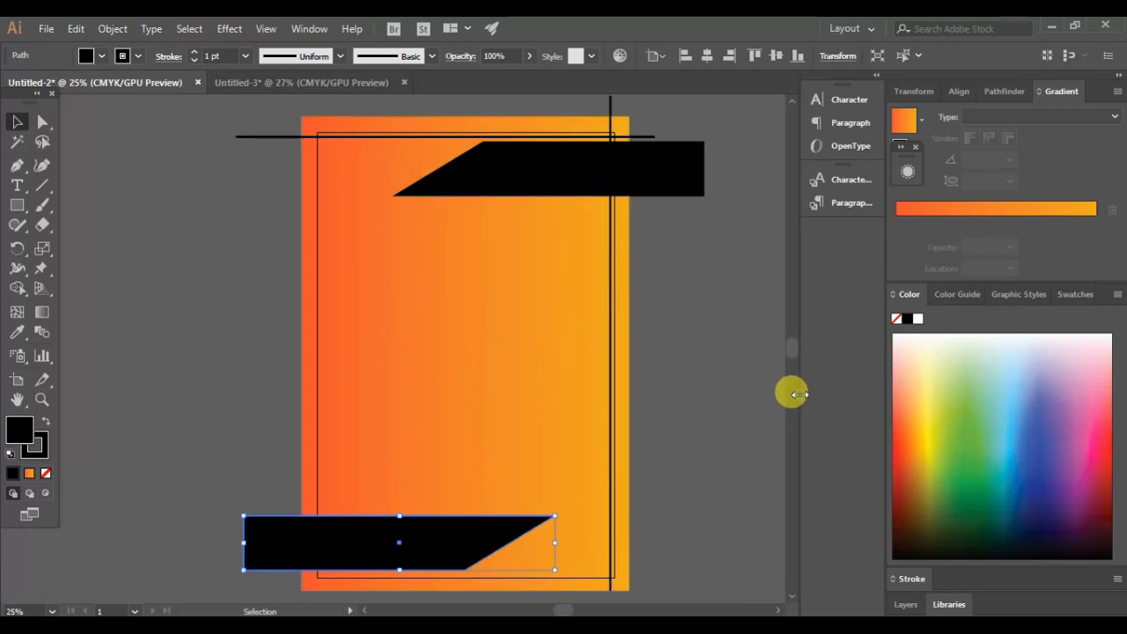
Step: Duplicate the thin horizontal rectangle and place the copy directly below the bottom bar, running past the poster's right edge
click(420, 138)
key(ctrl+c)
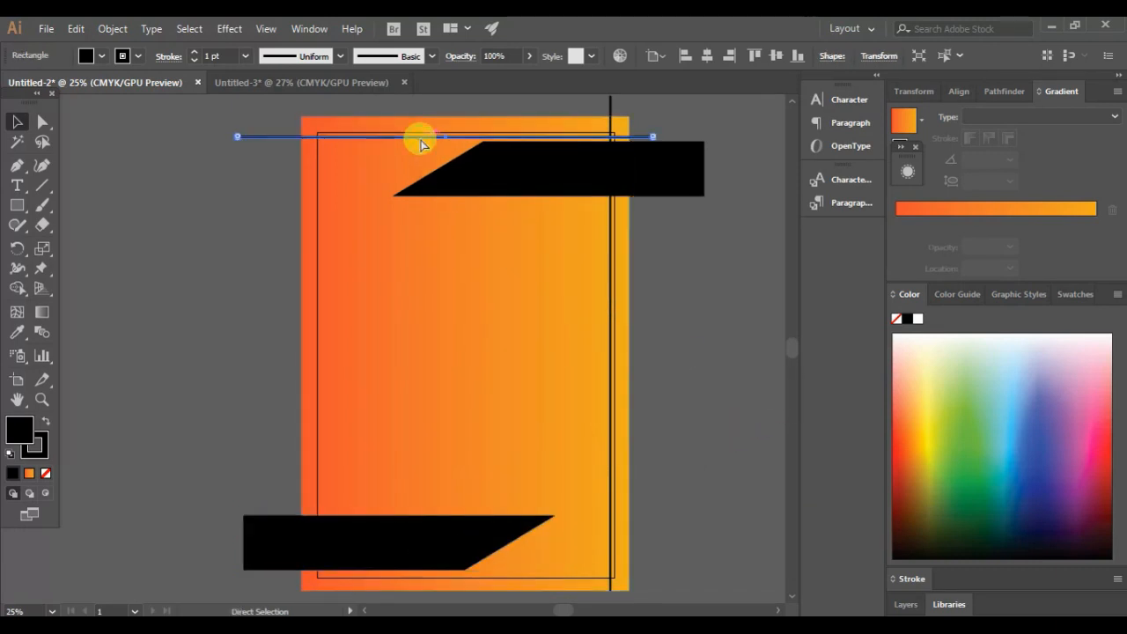
key(ctrl+v)
drag(338, 352, 456, 581)
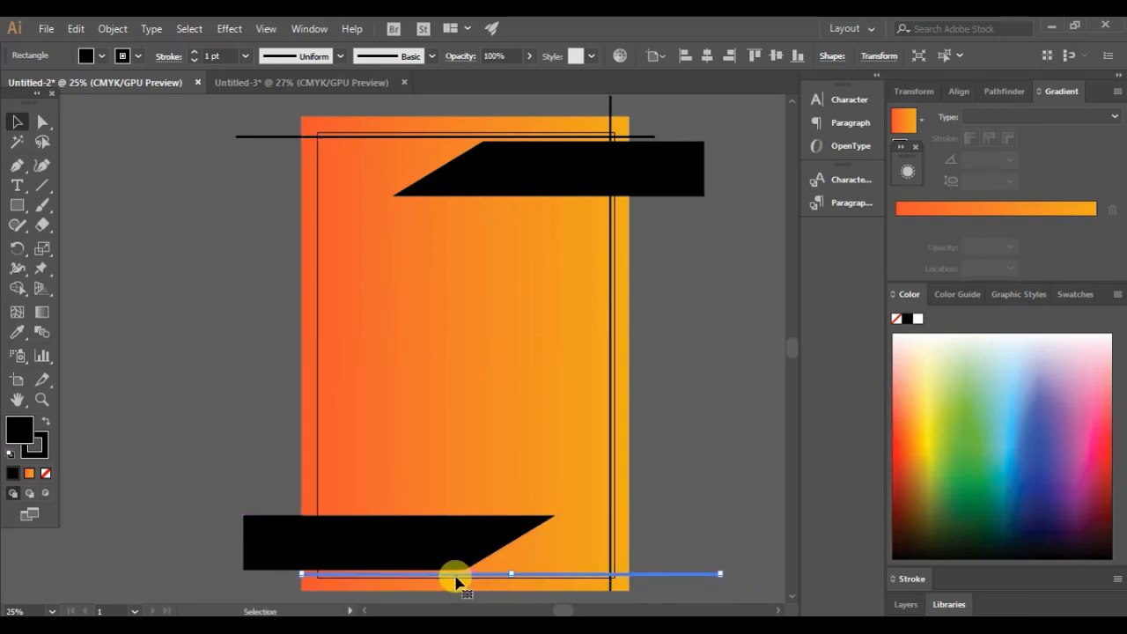
click(679, 412)
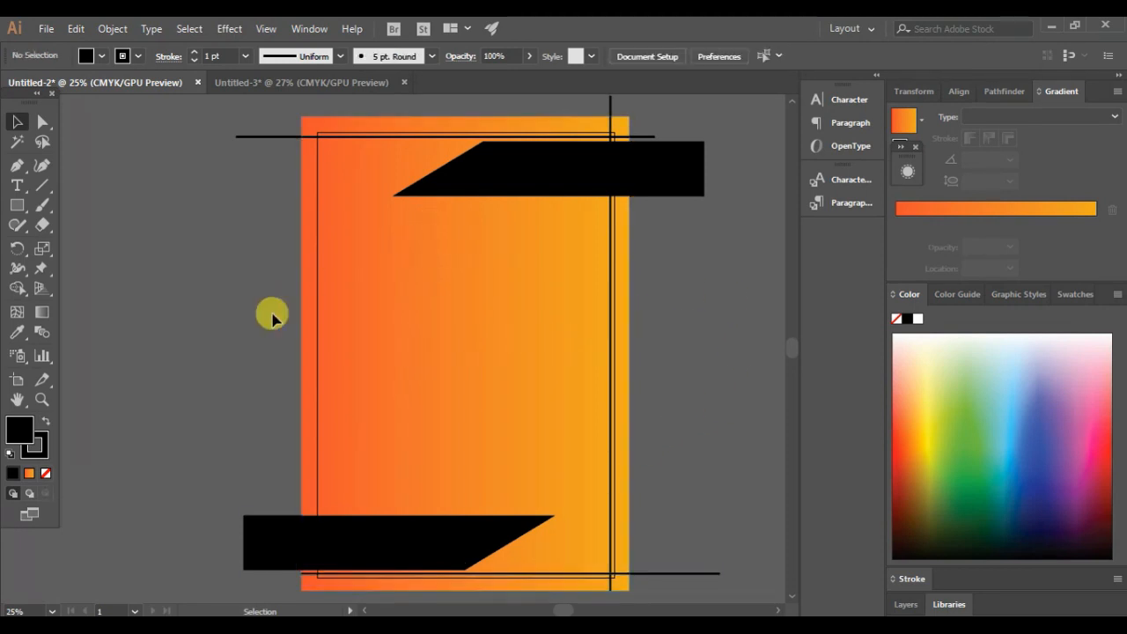
Step: Stretch the top slanted bar leftward until its pointed end extends well beyond the poster's left edge
click(547, 162)
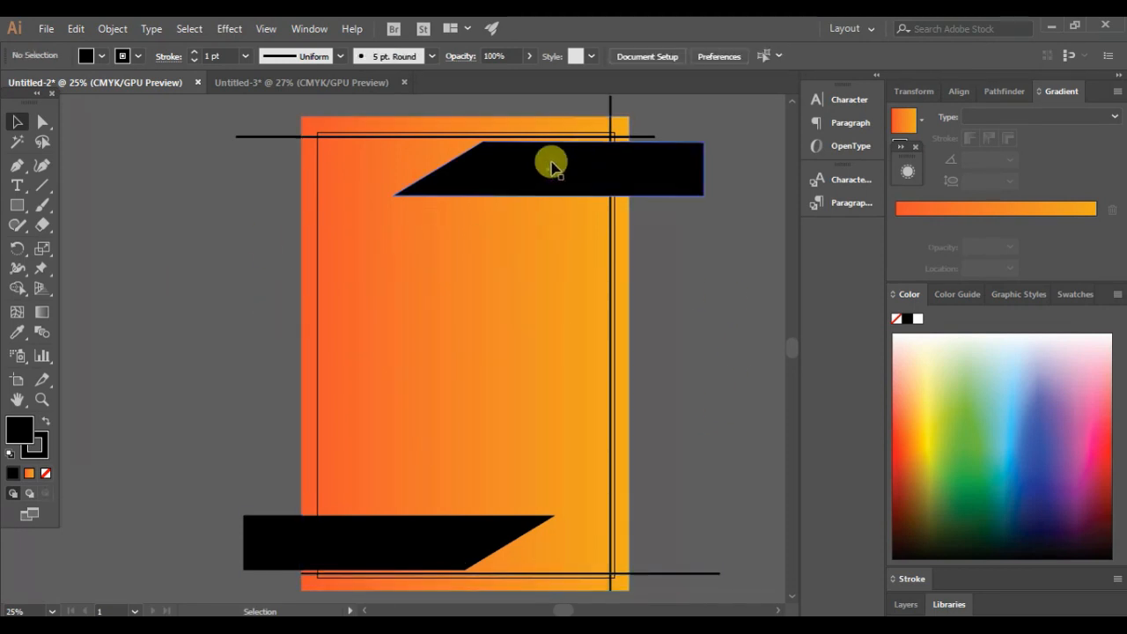
drag(392, 172, 121, 186)
click(717, 360)
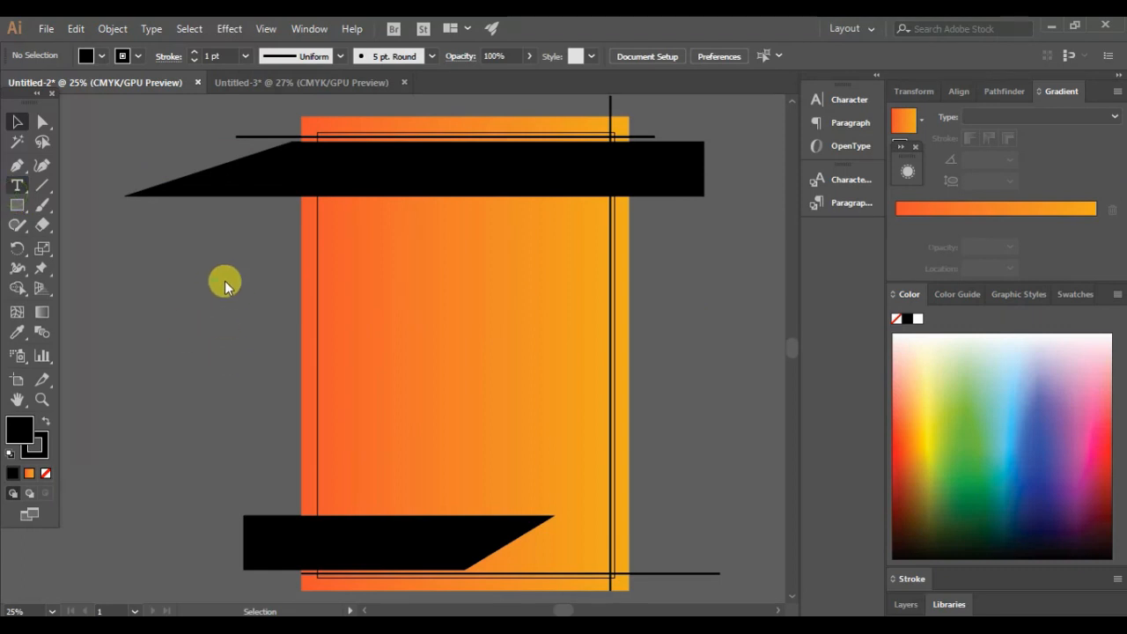
Step: Create a wide text frame across the middle of the poster, starting outside its left edge, with the text "Covid 19"
click(159, 283)
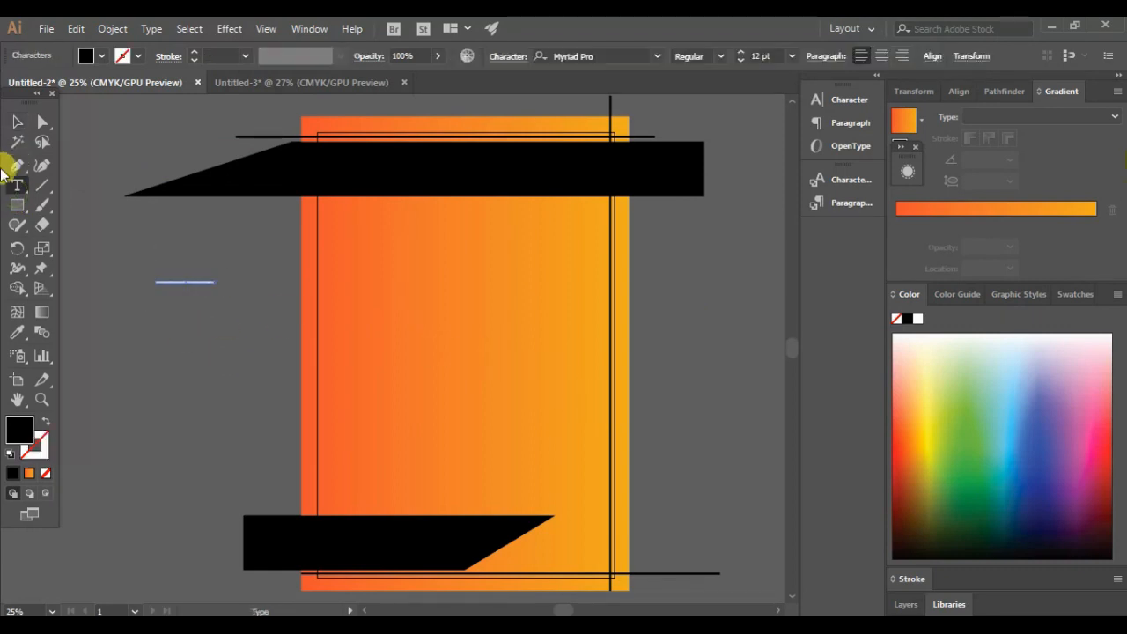
key(ctrl+z)
drag(199, 281, 554, 387)
key(ctrl+z)
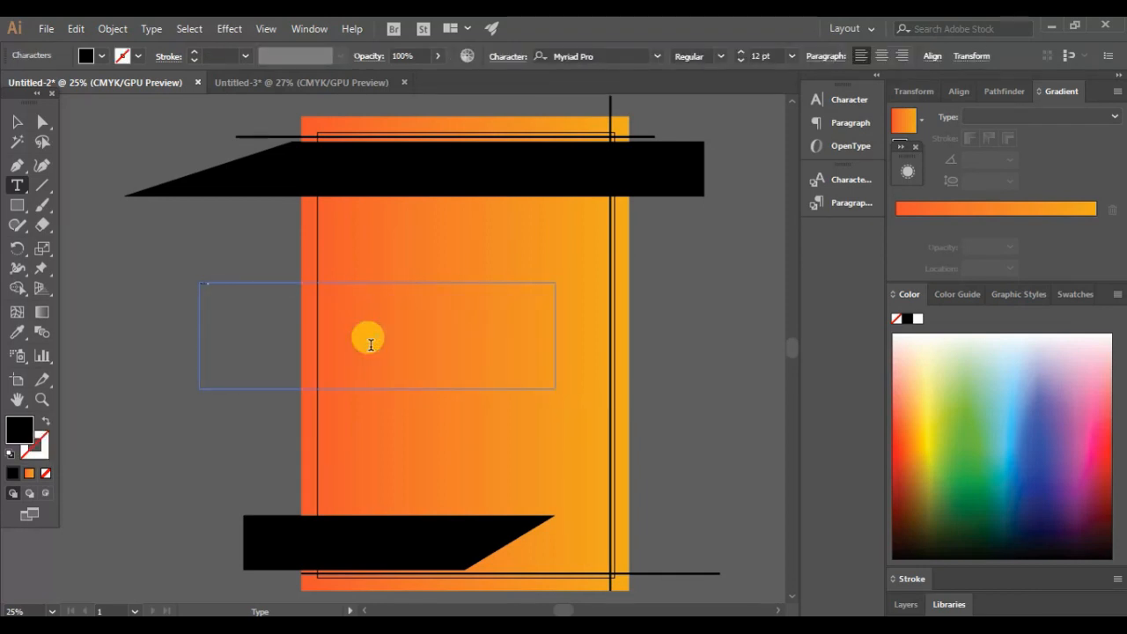
Step: Set the font size of the "Covid 19" text to 200 pt
key(ctrl+a)
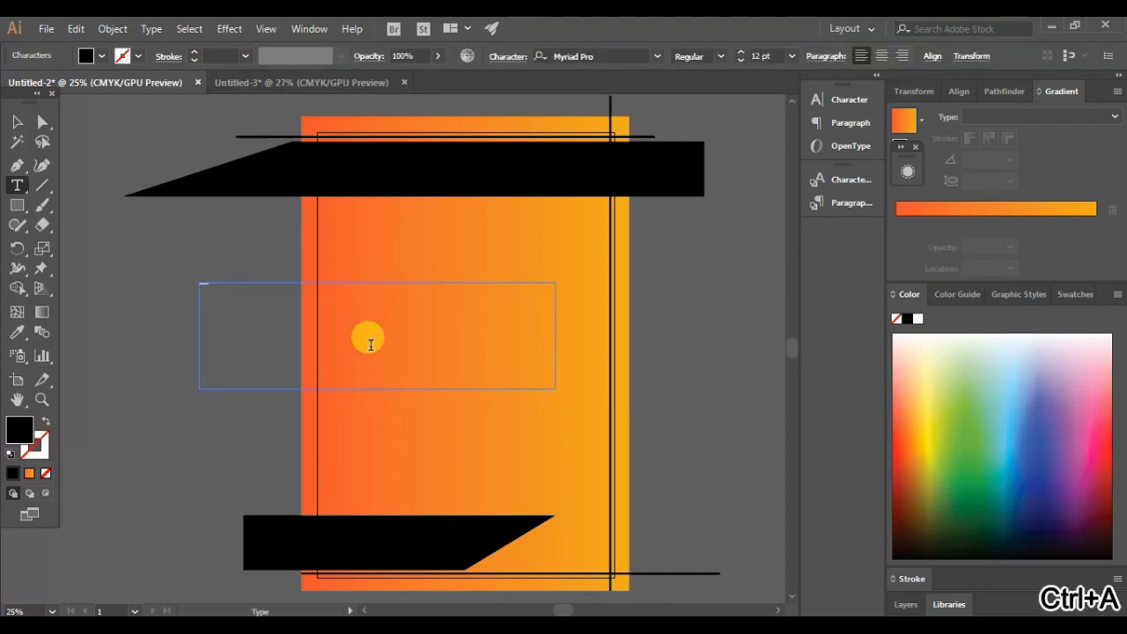
click(772, 56)
text(100)
key(Return)
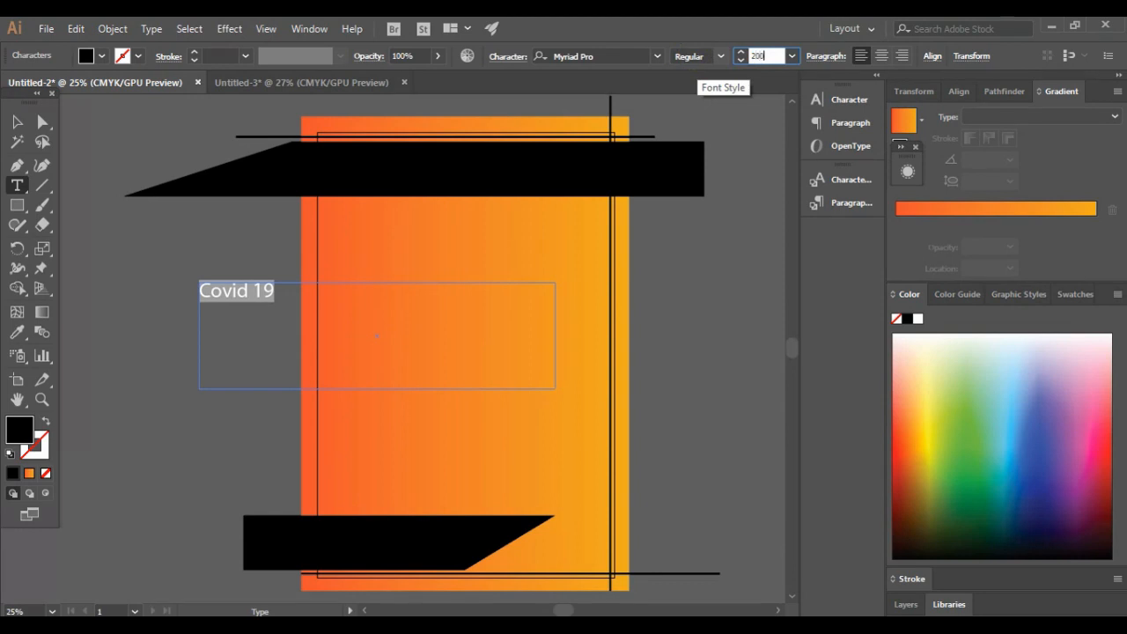
text(200)
key(Return)
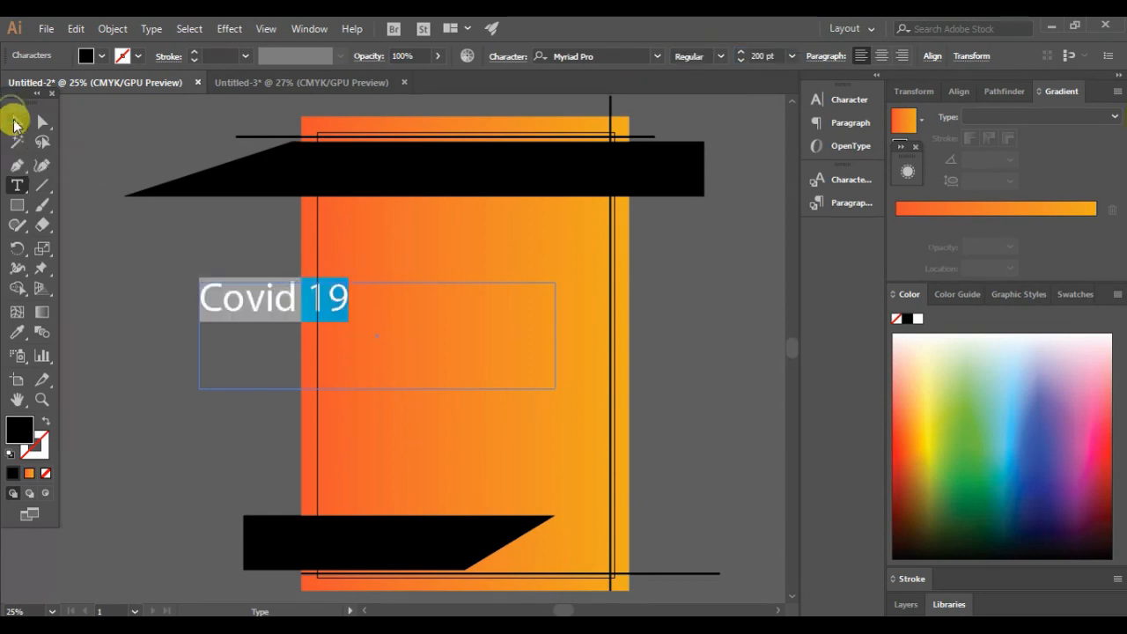
click(15, 123)
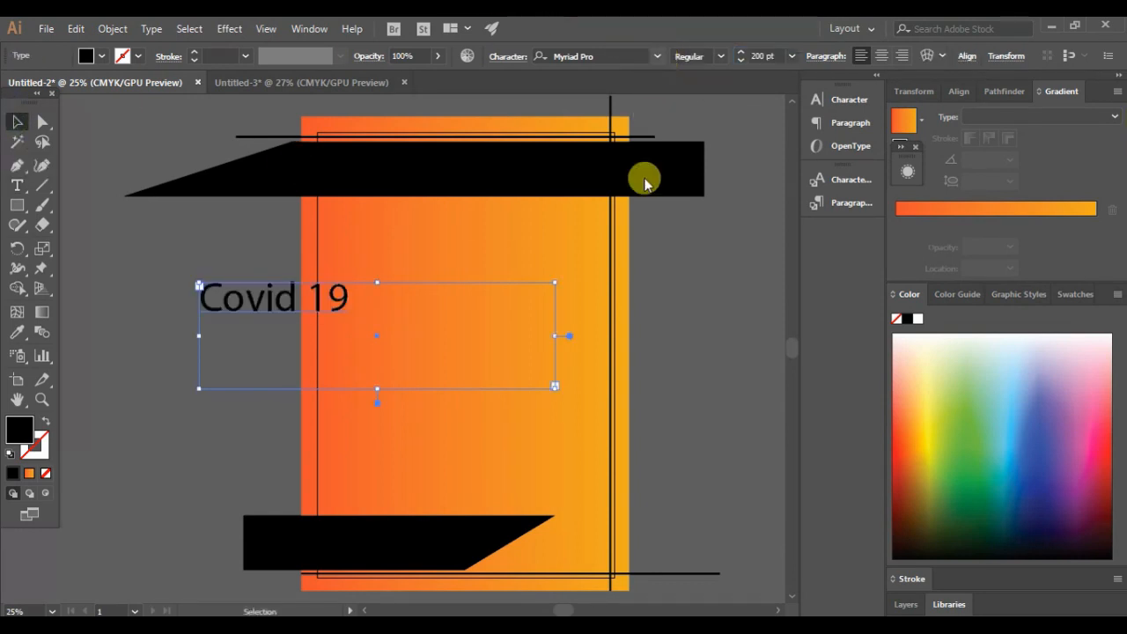
Step: Set the "Covid 19" text in Berlin Sans FB Demi Bold with a white fill
click(658, 57)
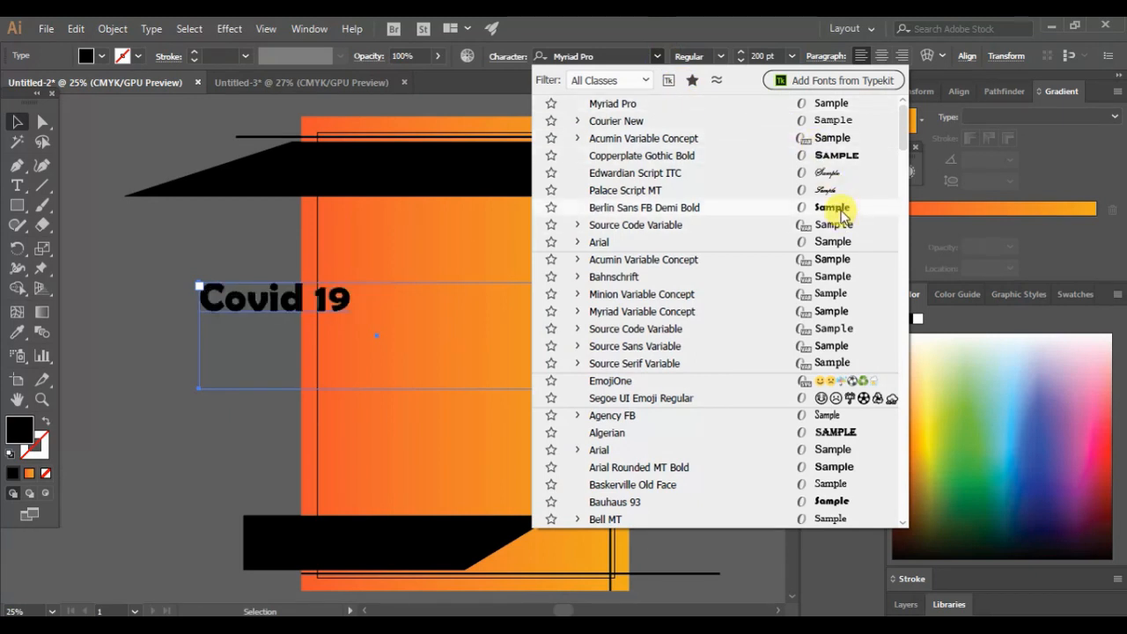
click(836, 207)
click(101, 56)
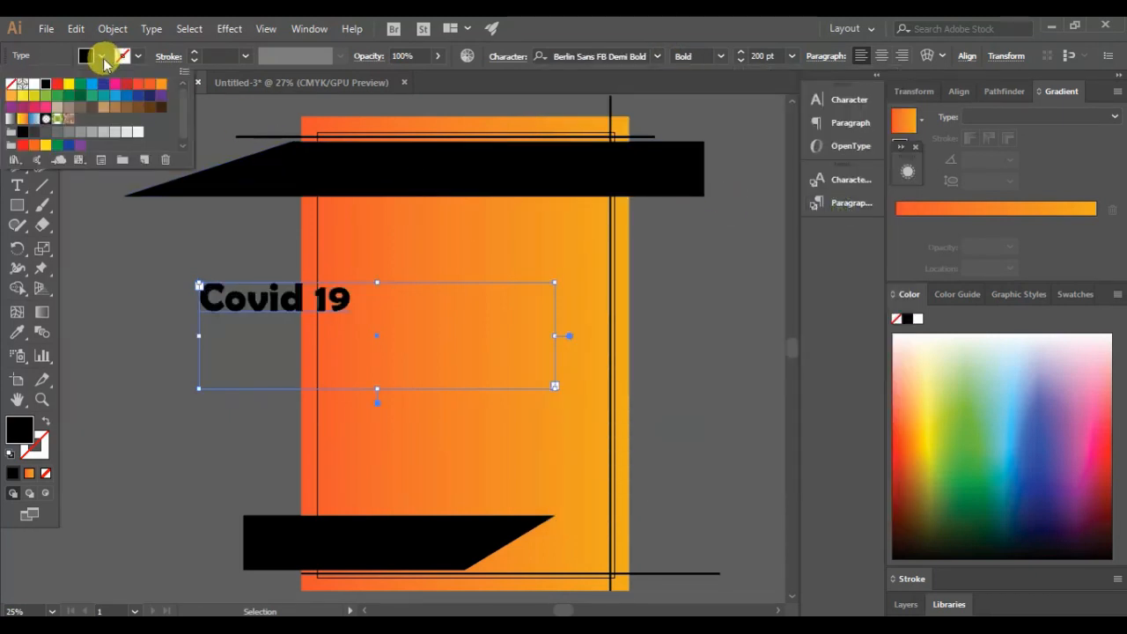
click(33, 84)
Step: Move the "Covid 19" text onto the top black bar, right of the poster's centre, leaving room for an icon before it
click(232, 295)
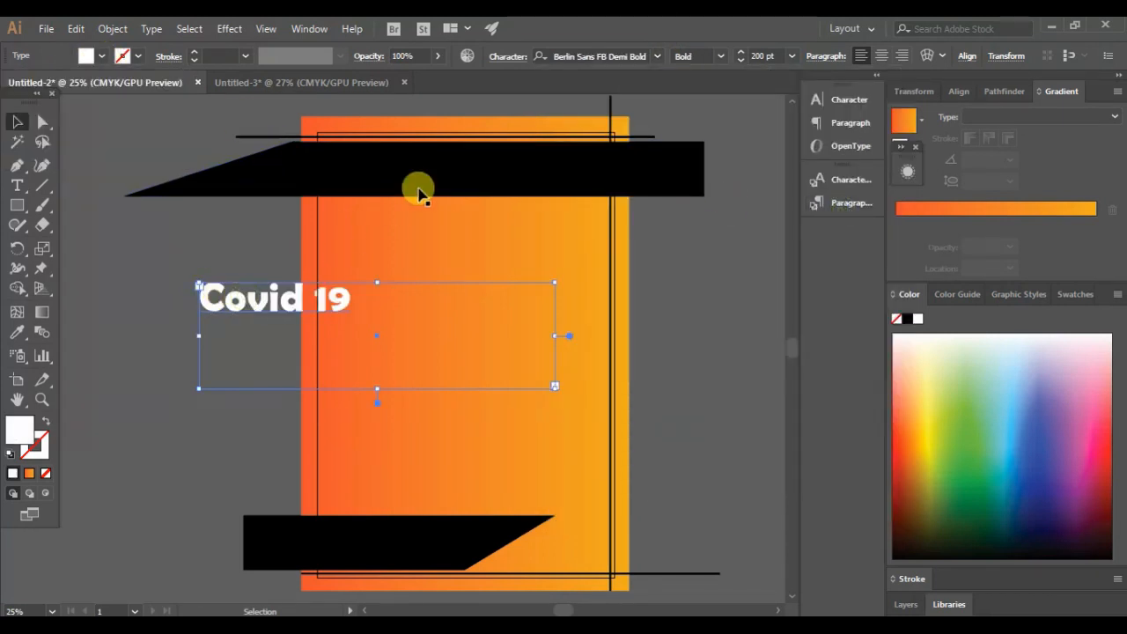
drag(289, 299, 473, 183)
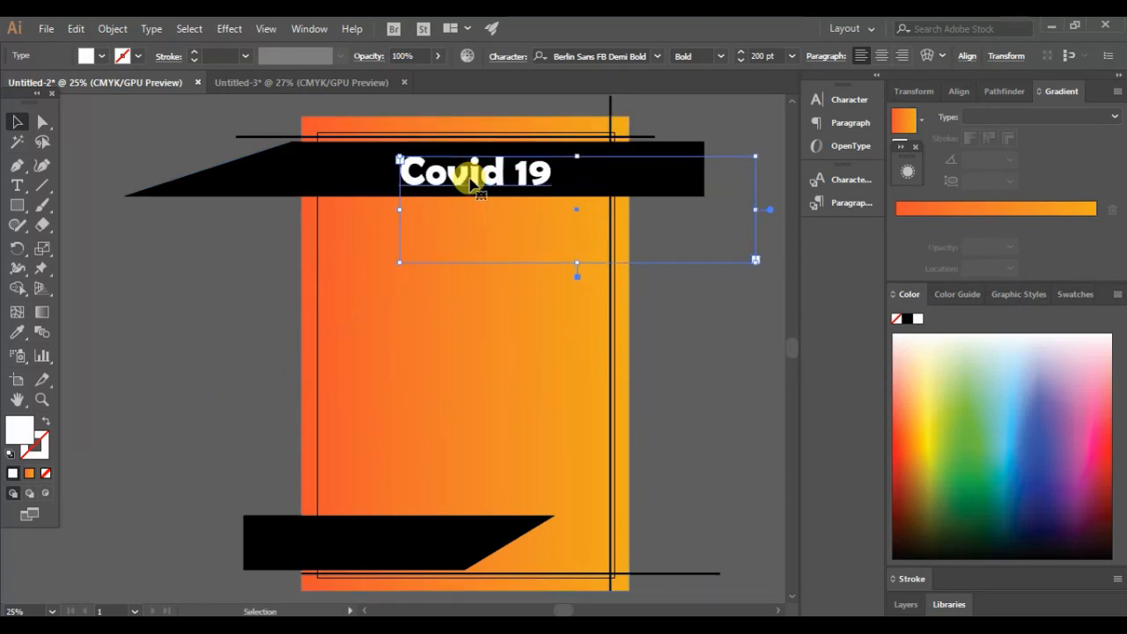
key(Right)
key(Right)
key(Right)
key(Right)
key(Right)
key(Right)
key(Right)
key(Right)
key(Right)
key(Right)
key(Right)
key(Right)
key(Right)
key(Right)
key(Right)
key(Right)
key(Right)
key(Right)
key(Right)
key(Right)
key(Right)
key(Right)
key(Right)
key(Right)
key(Right)
key(Right)
key(Right)
key(Right)
key(Right)
key(Right)
key(Right)
key(Right)
key(Right)
key(Right)
key(Right)
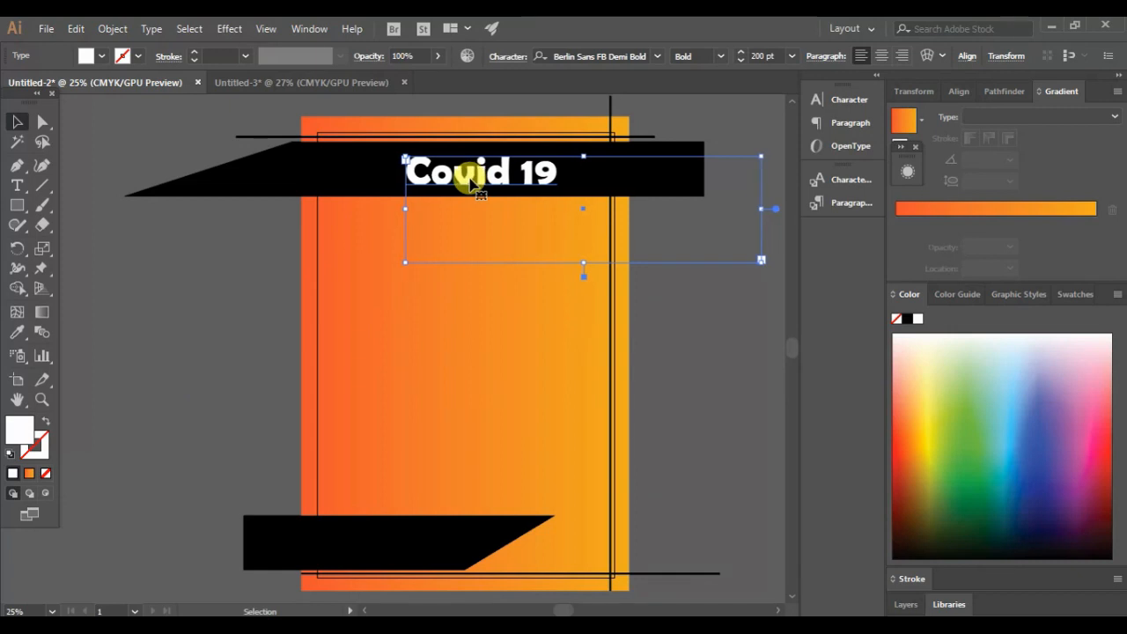
key(Right)
key(Right)
key(Right)
key(Right)
key(Right)
key(Right)
key(Right)
key(Right)
key(Right)
key(Right)
key(Right)
key(Right)
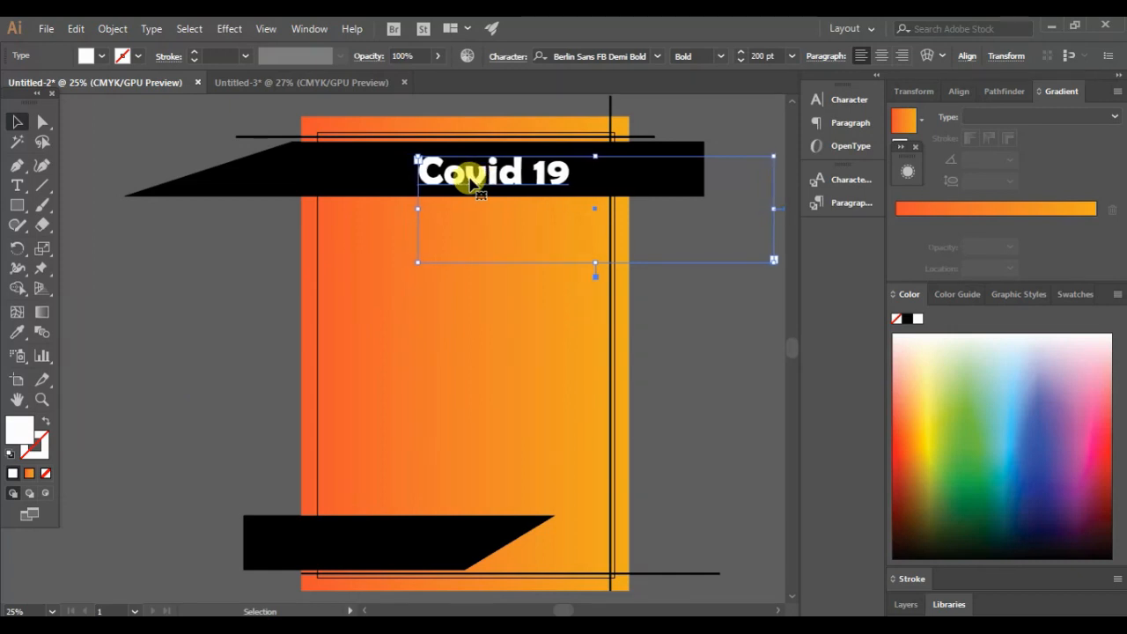
click(238, 276)
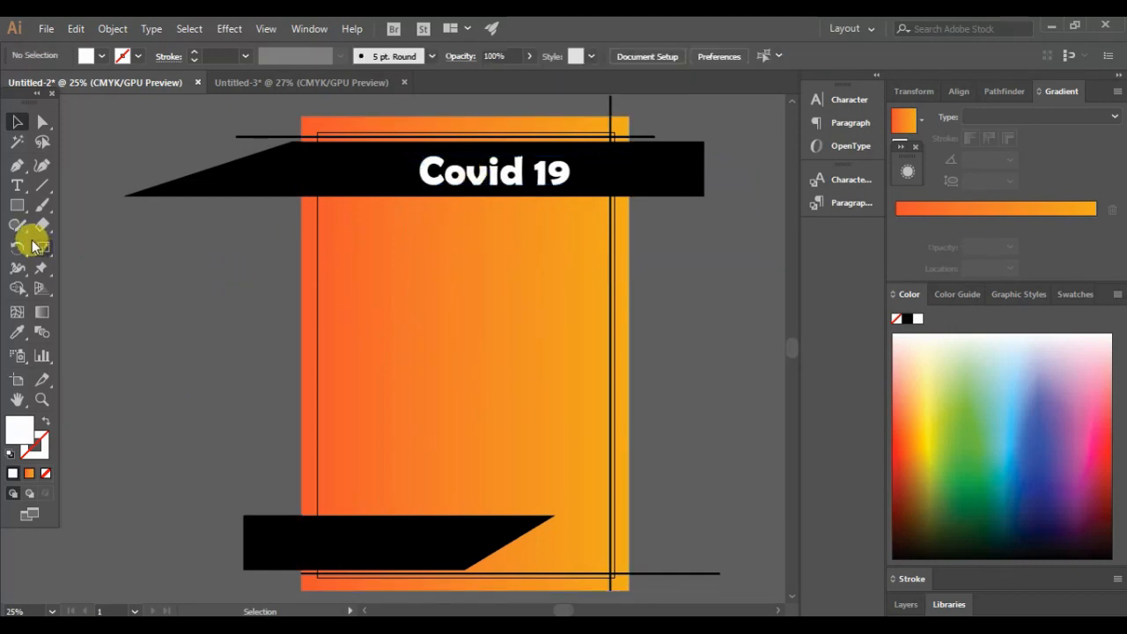
Step: Draw a white square outside the poster's left edge and pull its upper-right corner to the centre to form a right triangle
click(17, 205)
click(55, 206)
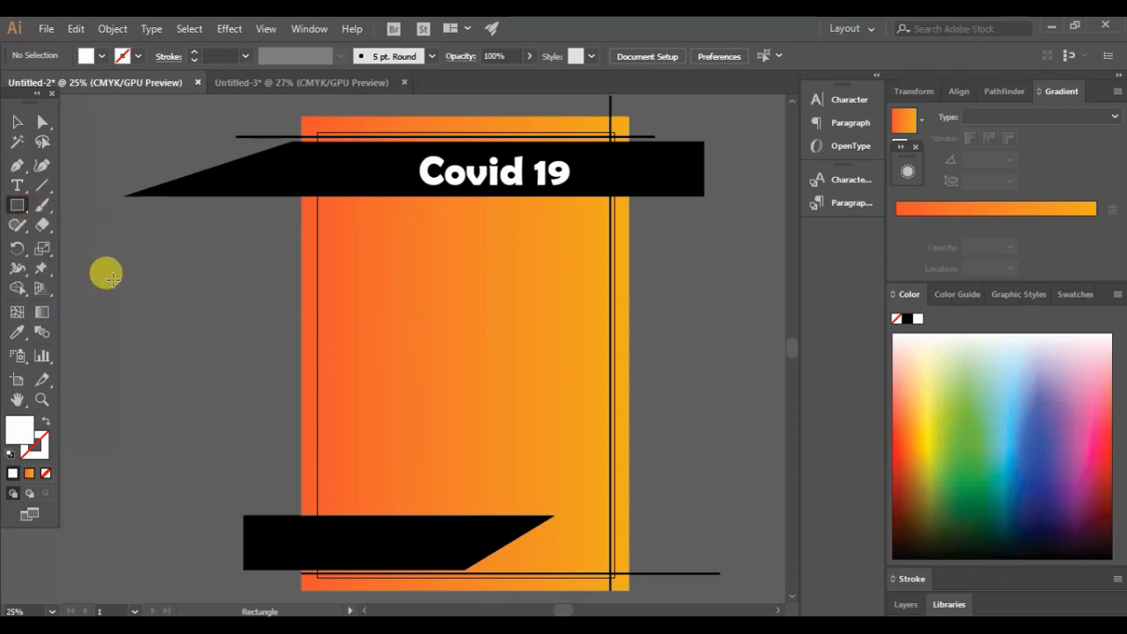
drag(112, 280, 194, 359)
click(42, 123)
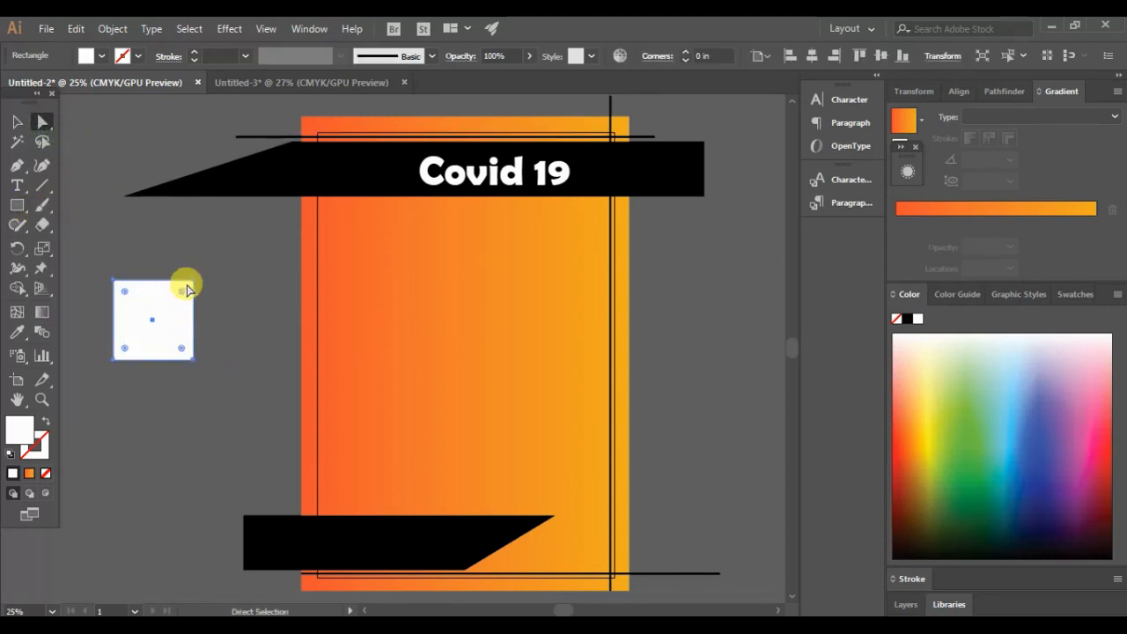
drag(192, 281, 151, 319)
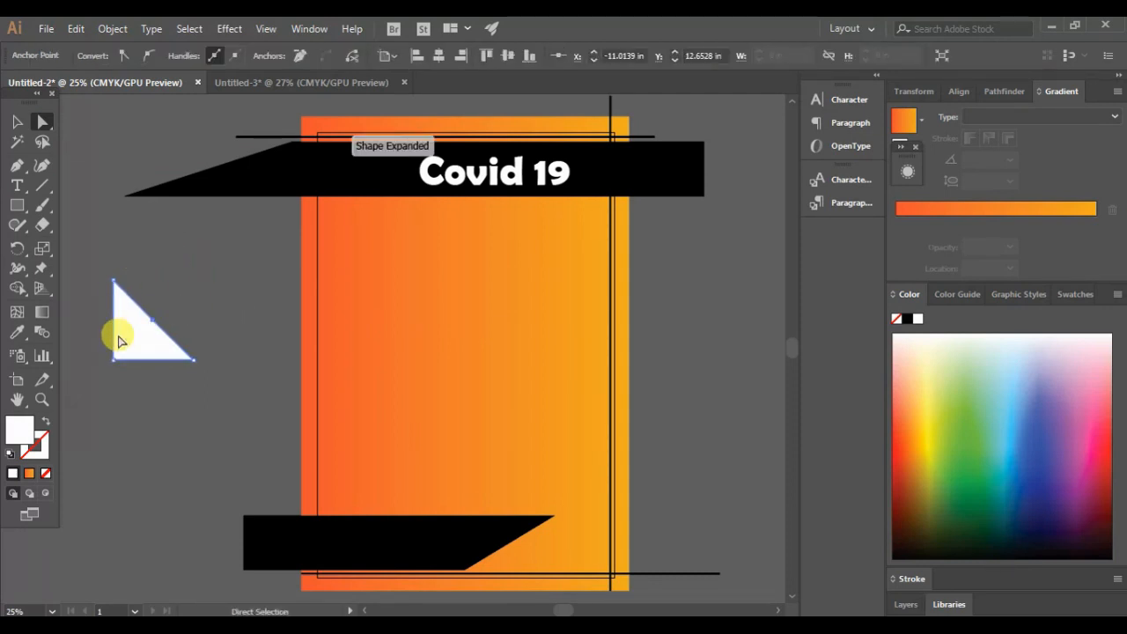
Step: Rotate the white triangle about 225° so its right-angle corner points straight up
click(17, 123)
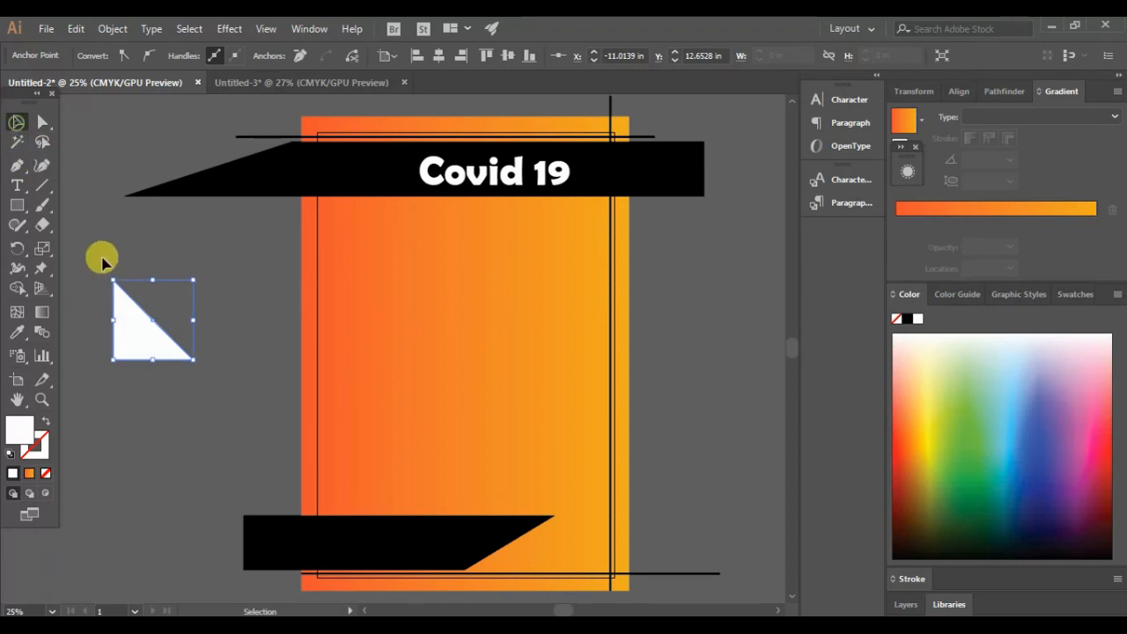
drag(114, 267, 251, 326)
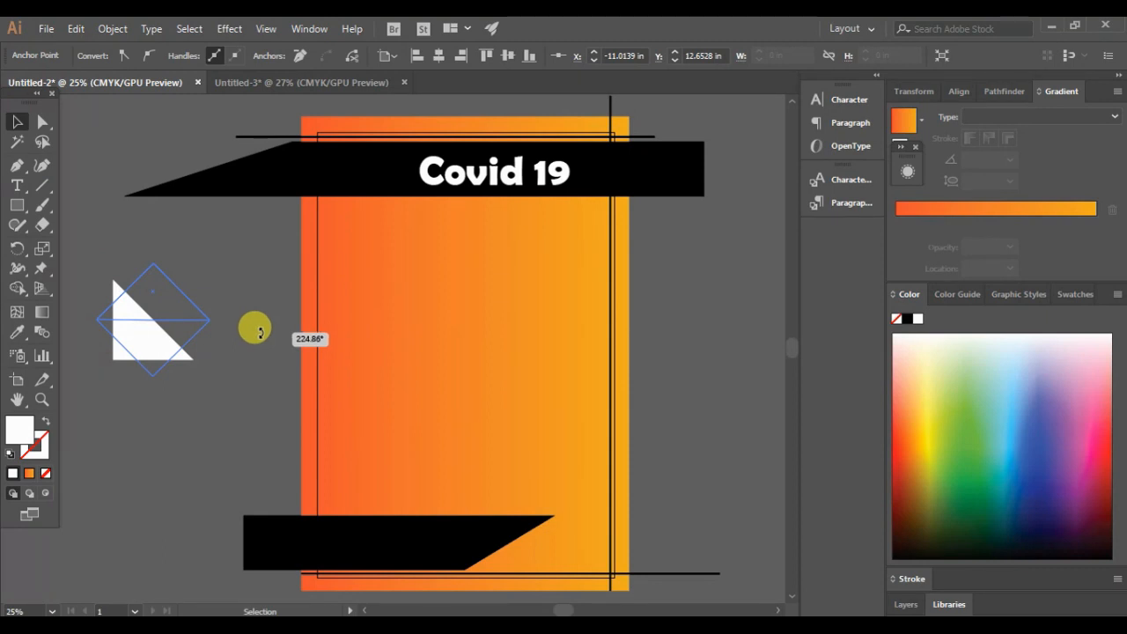
drag(258, 331, 259, 329)
click(164, 334)
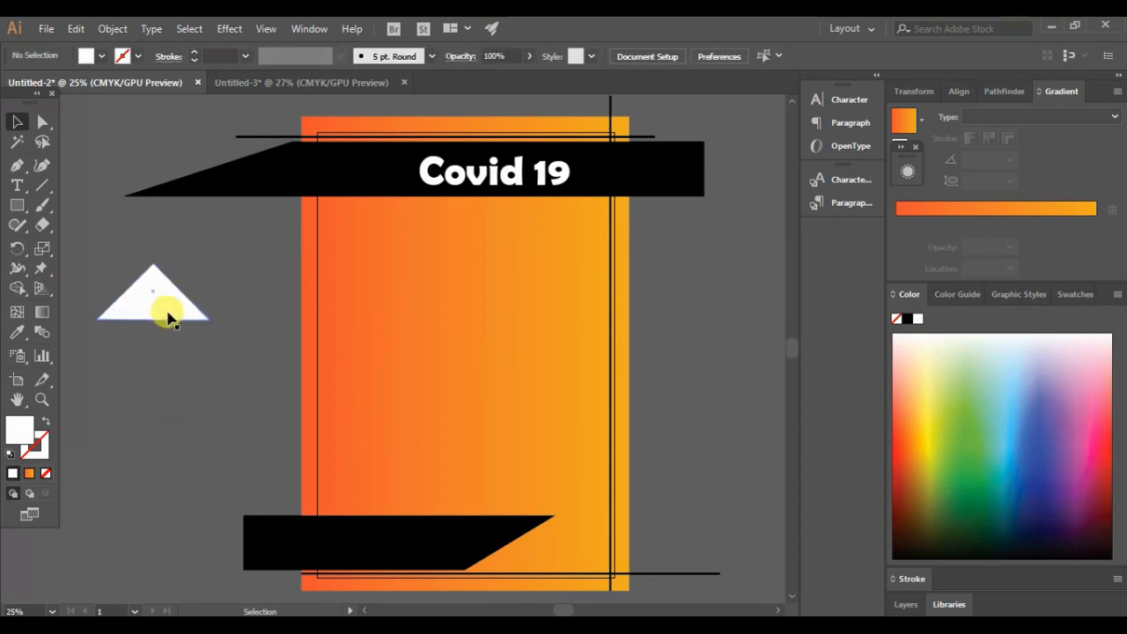
Step: Round all three corners of the white triangle to a radius of about 0.46 in
click(168, 317)
click(43, 122)
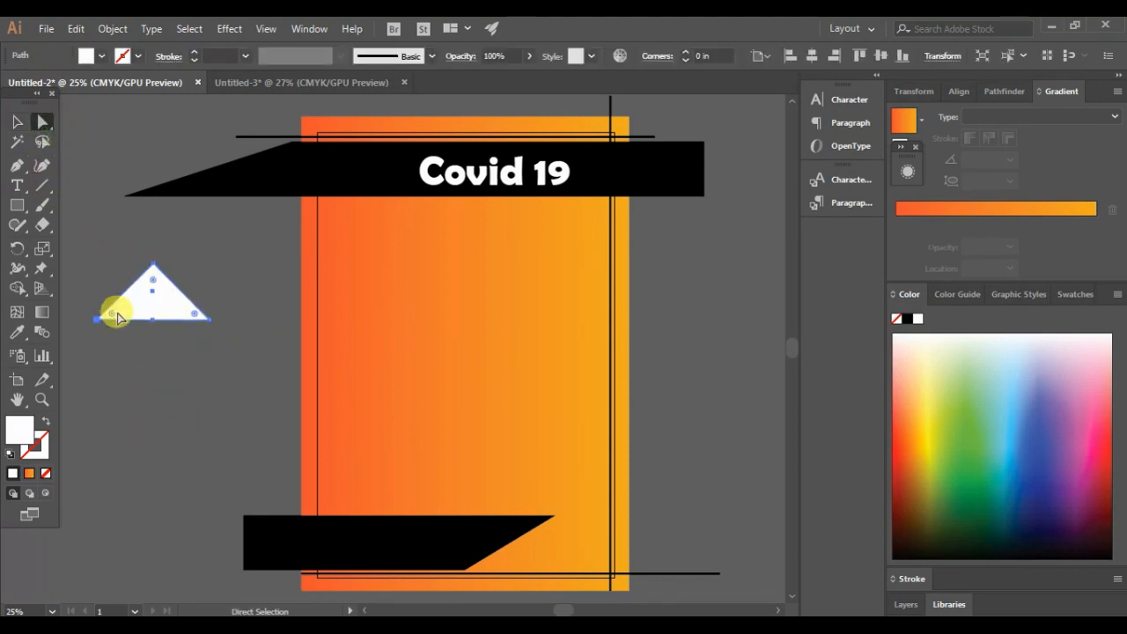
drag(112, 317, 114, 314)
click(153, 365)
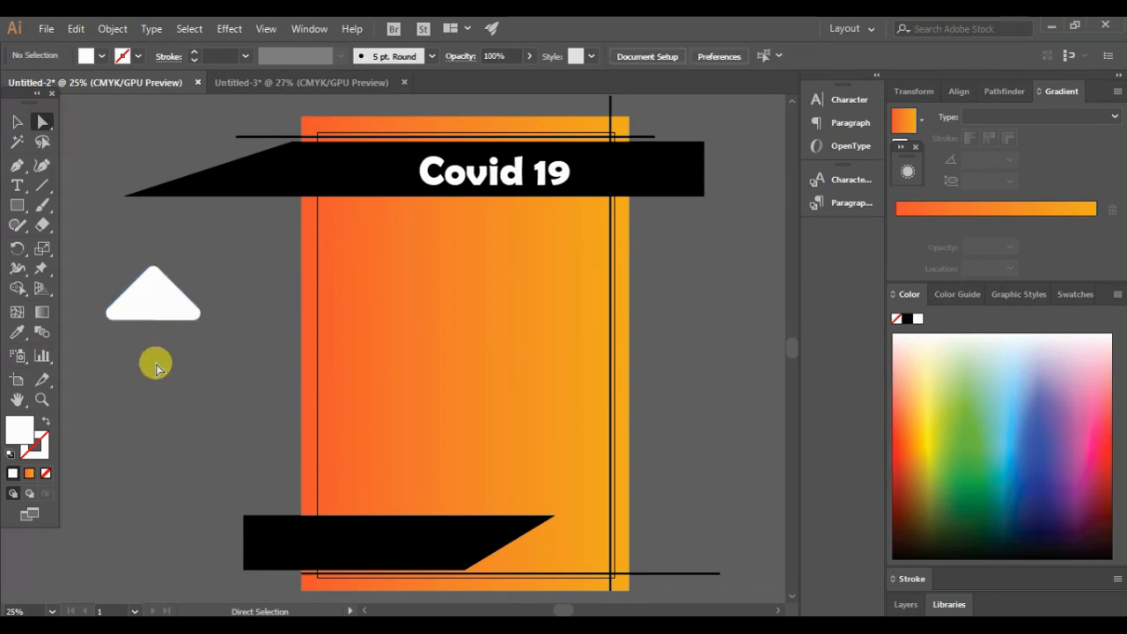
Step: Scale up the rounded white triangle, keeping its proportions and its place left of the poster
click(146, 281)
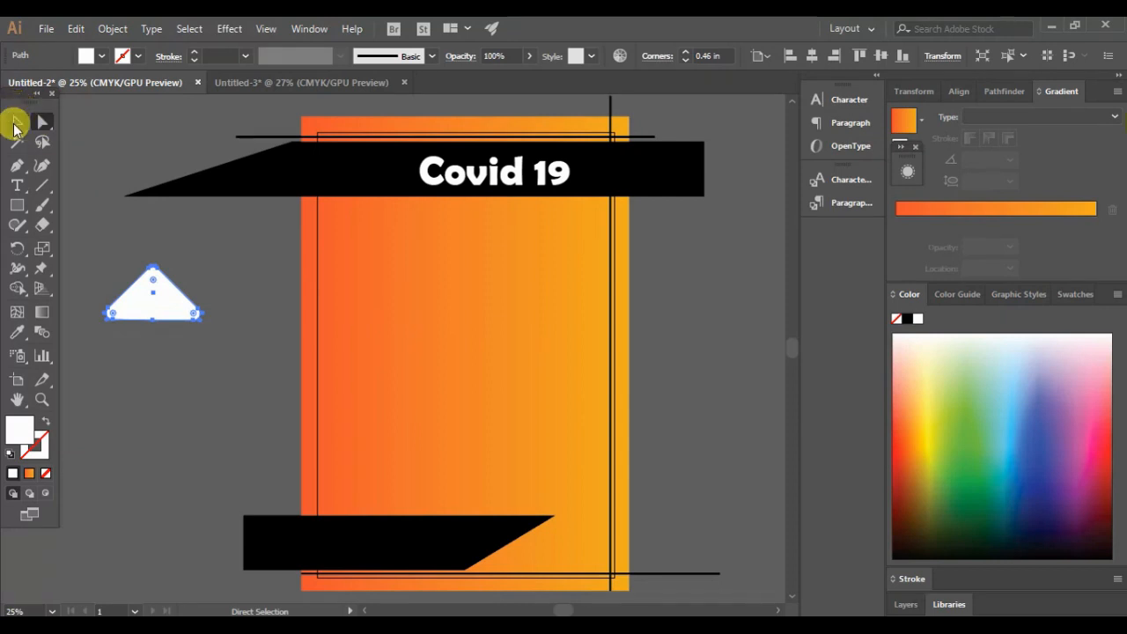
click(17, 130)
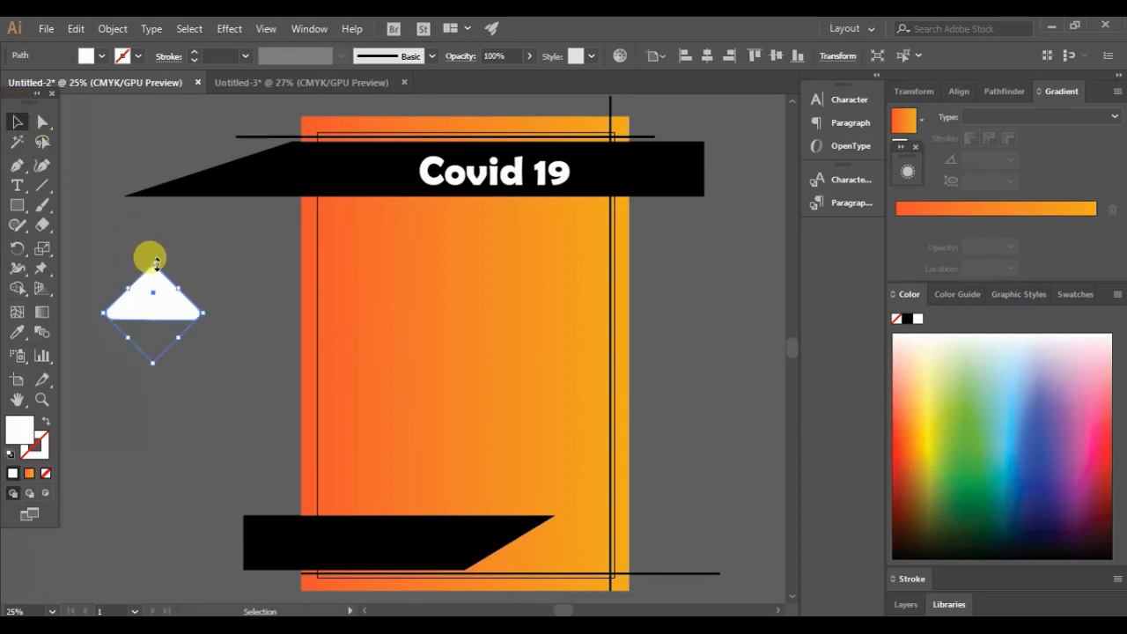
drag(151, 257, 151, 236)
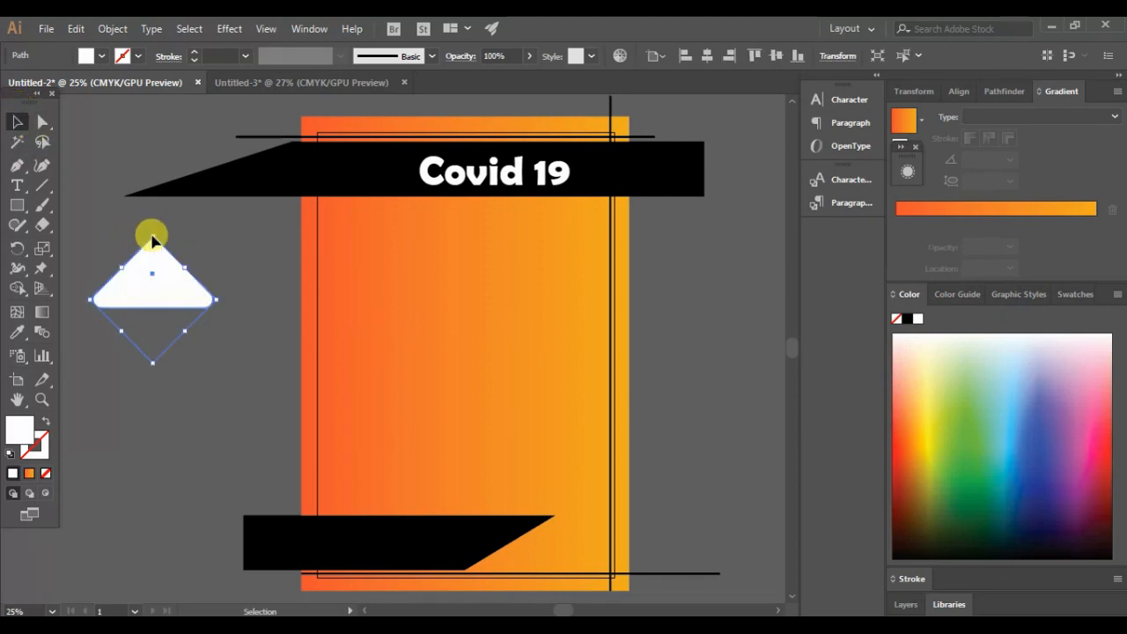
drag(151, 362, 154, 402)
drag(236, 320, 225, 317)
Step: Increase the rounding of the triangle's two base corners to about 1.31 in and round its apex further to match
click(45, 128)
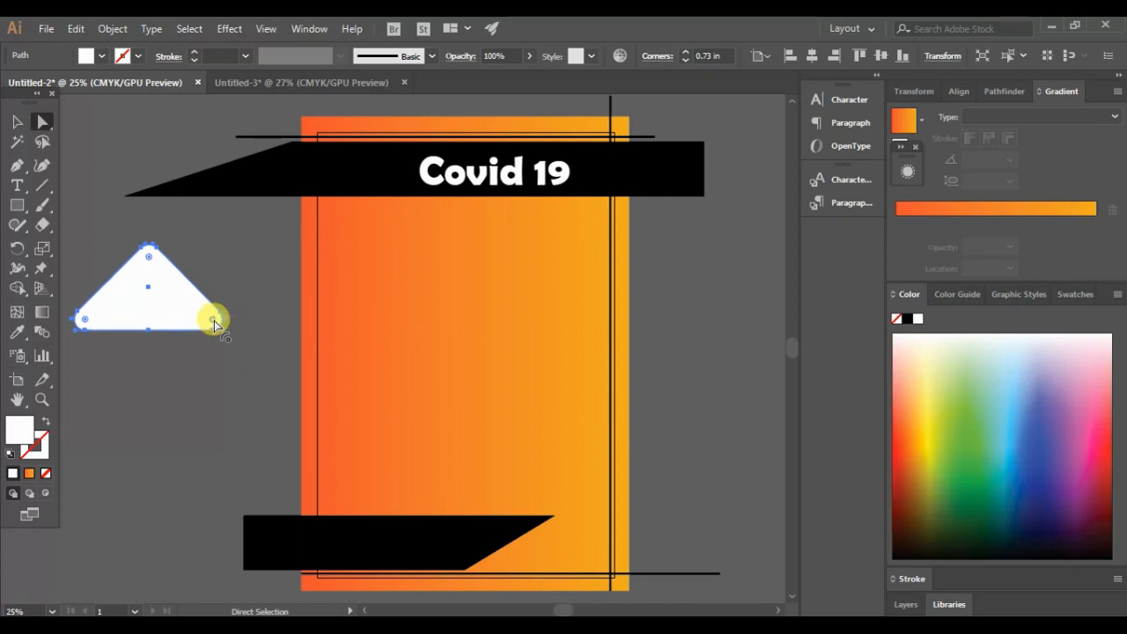
drag(191, 322, 190, 320)
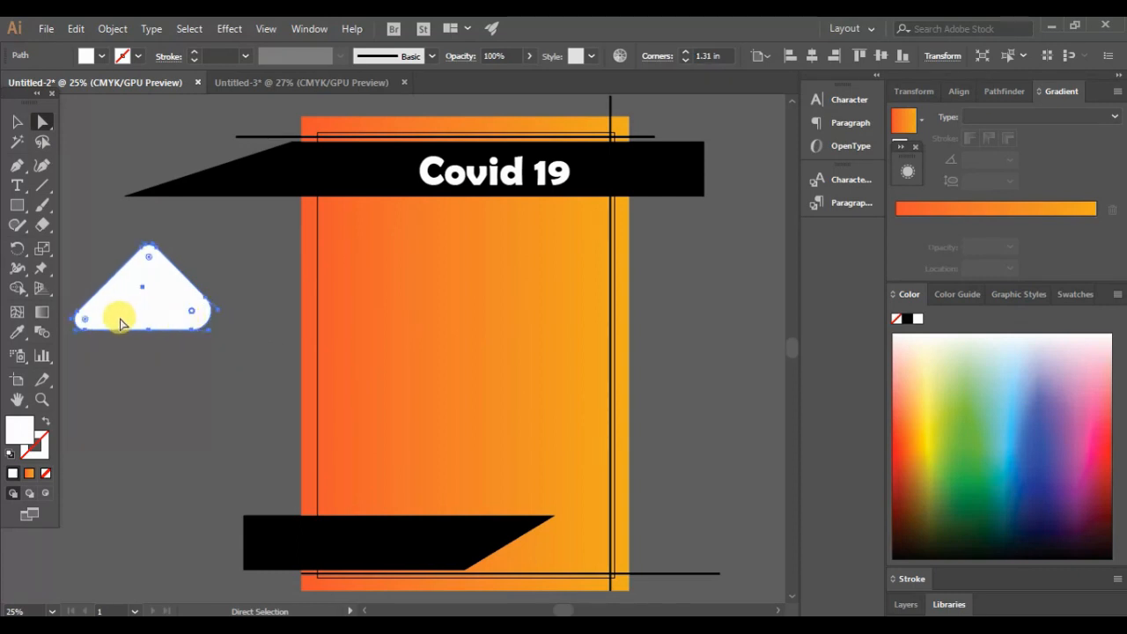
drag(85, 324, 109, 317)
click(181, 415)
click(161, 307)
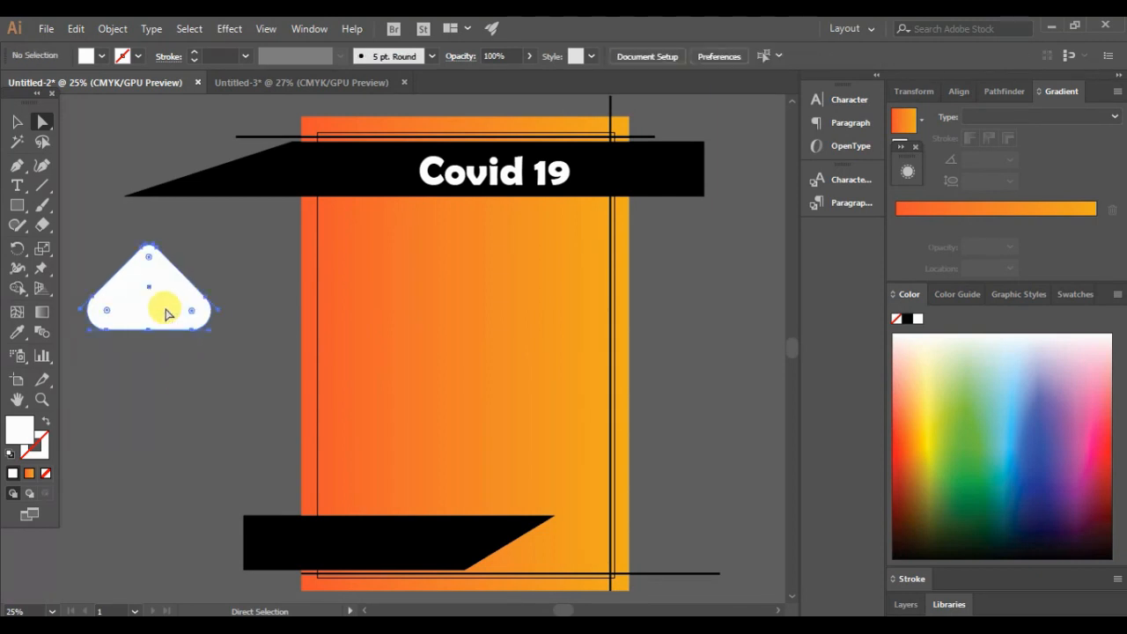
drag(151, 262, 151, 305)
click(156, 361)
Step: Shrink the rounded triangle to fit the top black bar and place it just before the "Covid 19" text
click(155, 320)
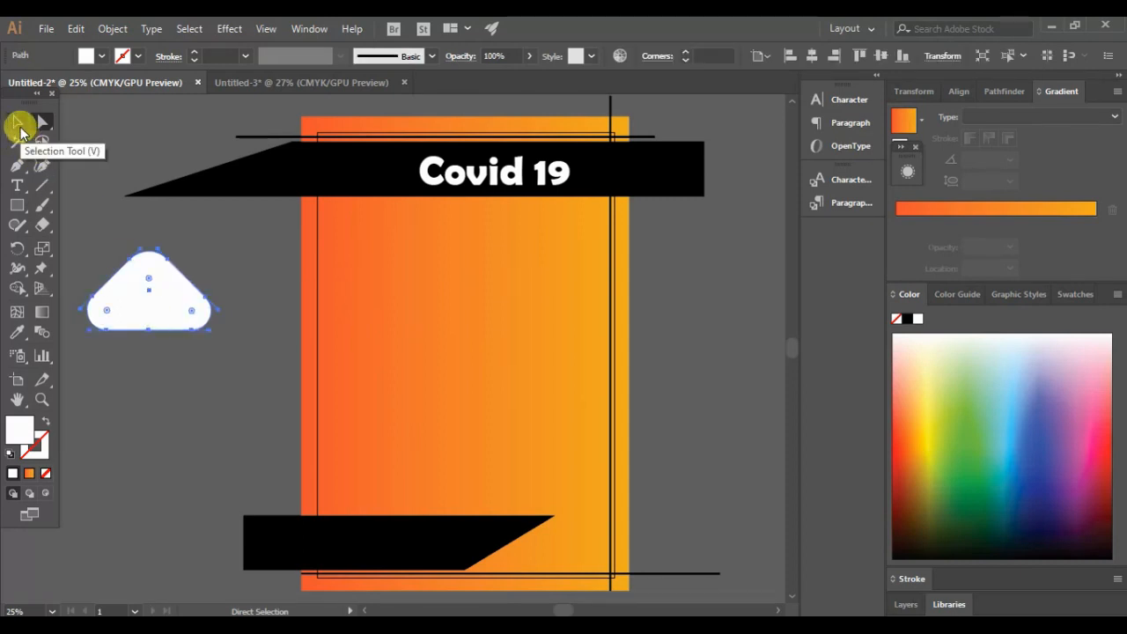
click(21, 130)
drag(74, 307, 365, 181)
click(186, 395)
drag(360, 243, 376, 174)
click(171, 347)
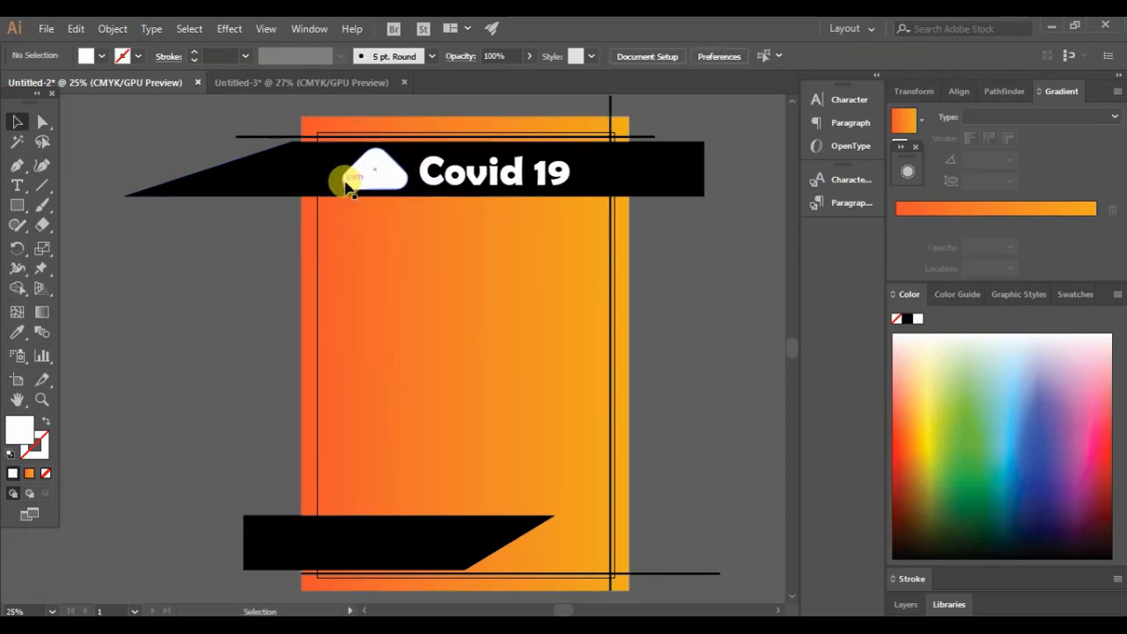
Step: Fill the rounded triangle on the top bar with bright yellow, FFE600
click(373, 169)
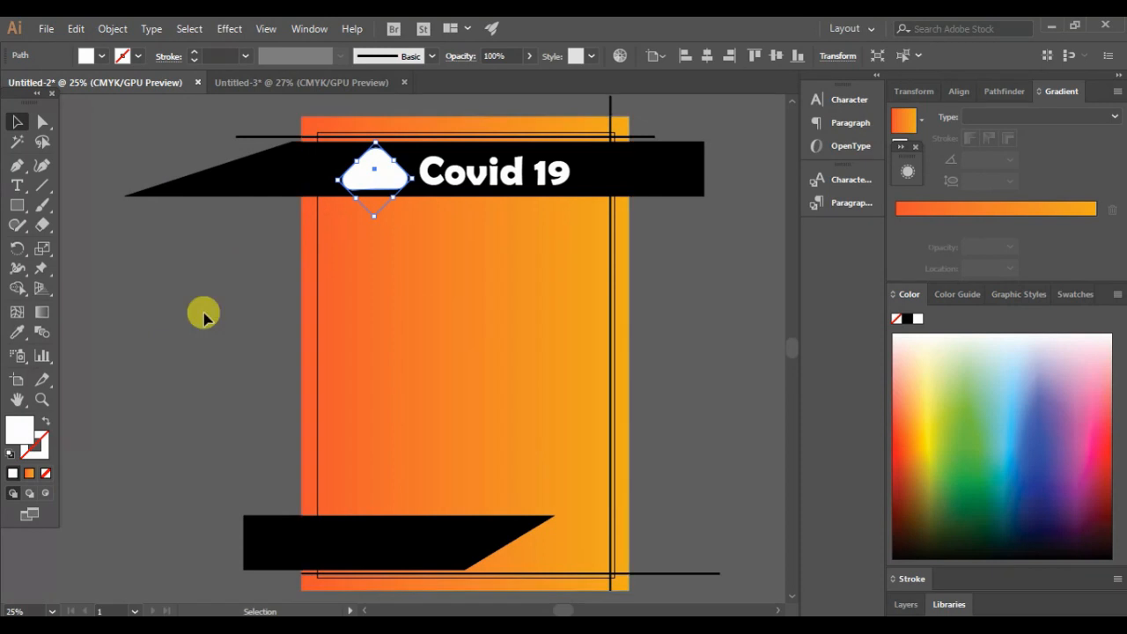
double_click(19, 435)
click(724, 389)
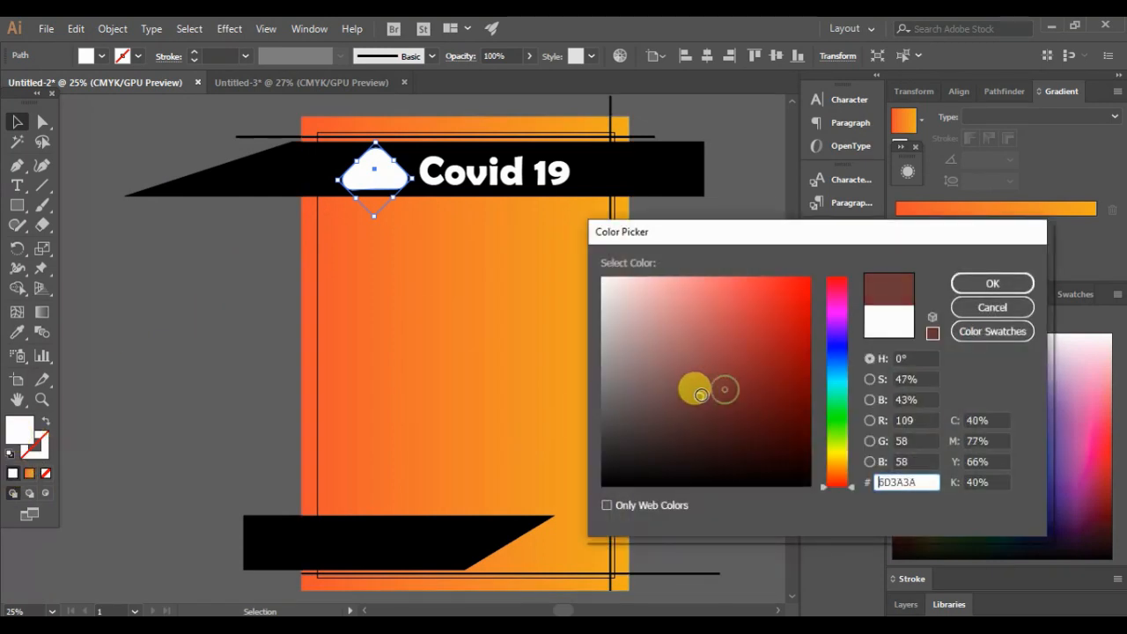
click(838, 456)
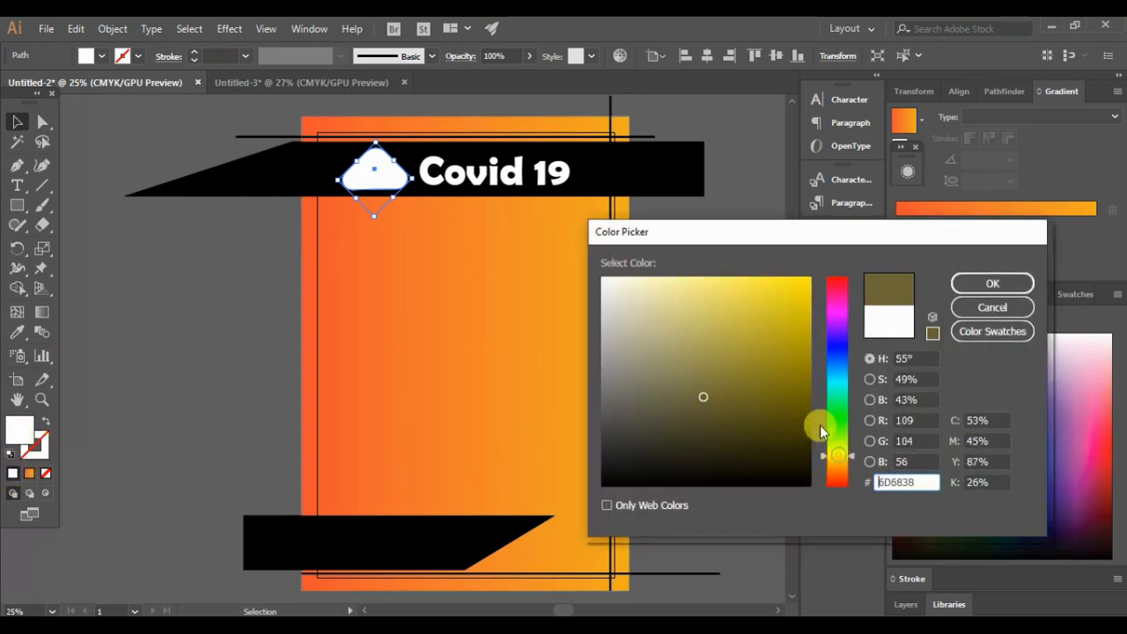
mouse_move(793, 325)
mouse_down()
mouse_move(805, 375)
mouse_move(815, 284)
mouse_up()
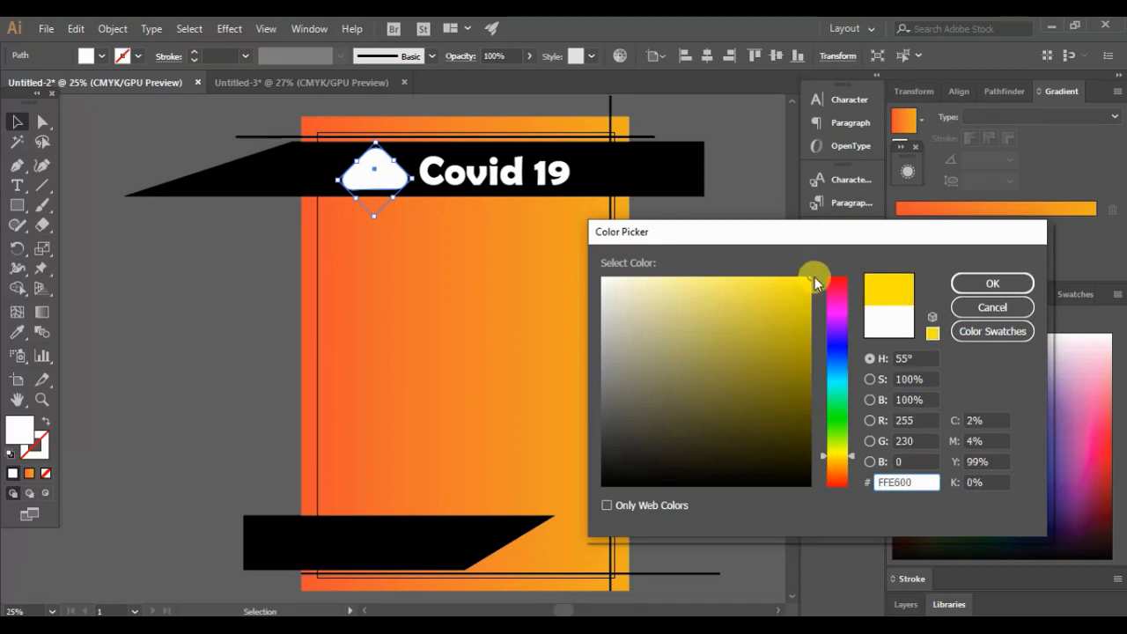
click(977, 286)
click(183, 358)
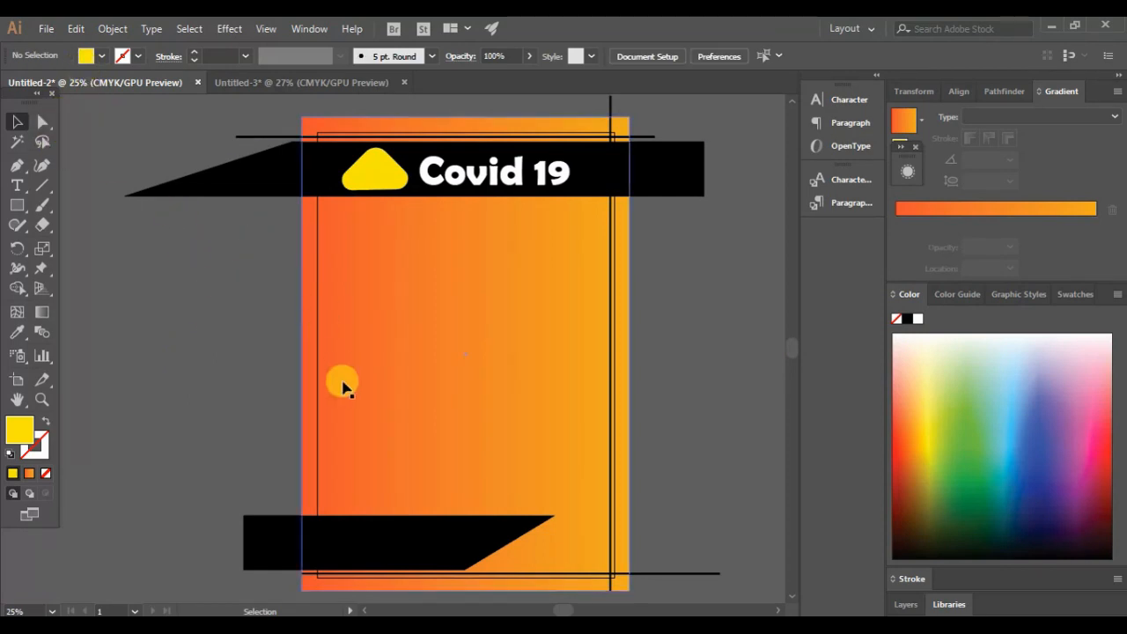
Step: Create a text frame left of the poster containing "!" and fill the text with white
click(17, 185)
drag(156, 254, 252, 385)
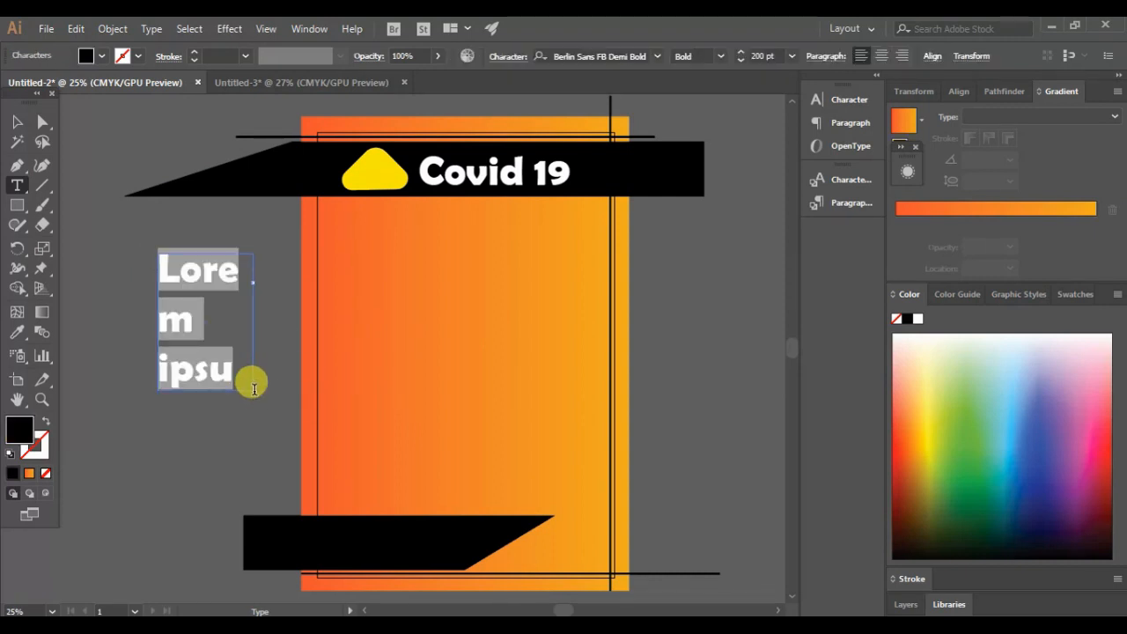
text(1)
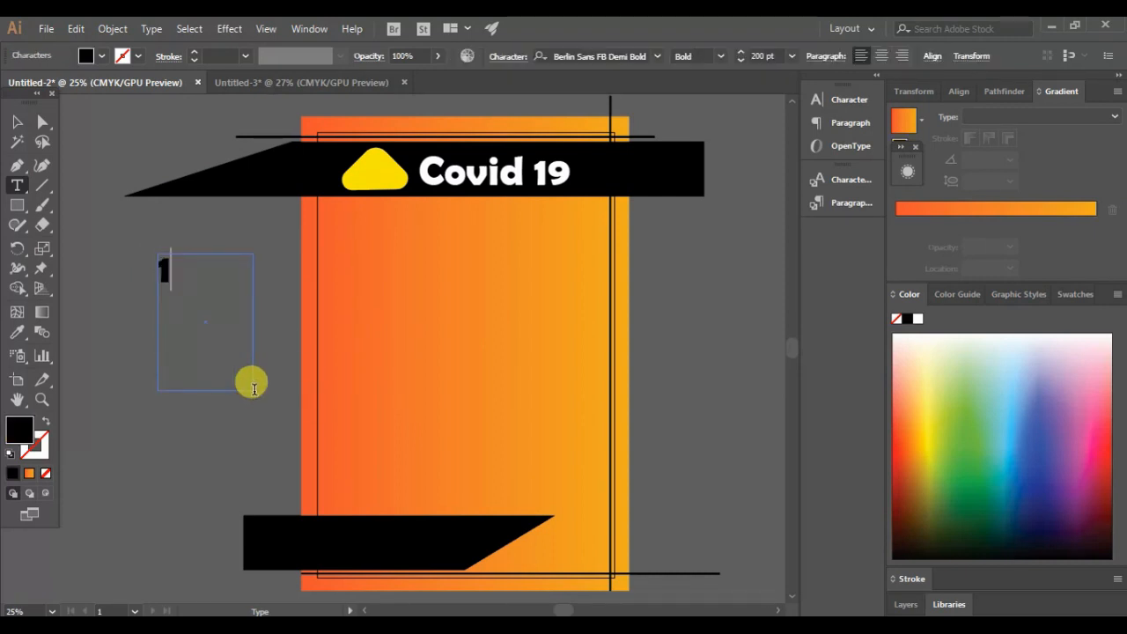
click(16, 121)
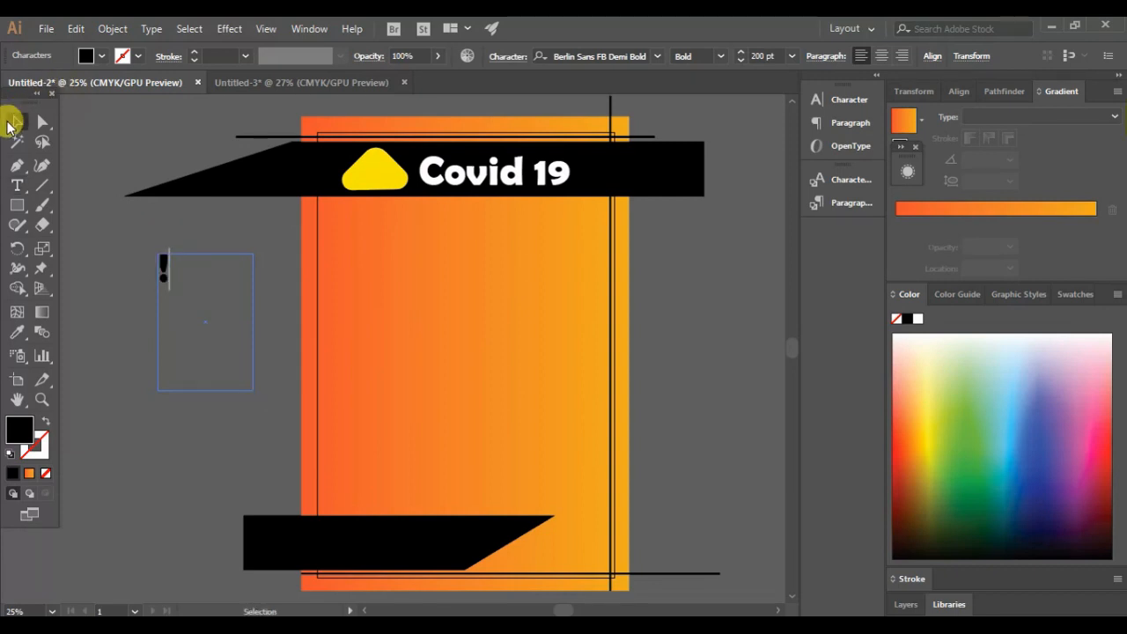
click(103, 56)
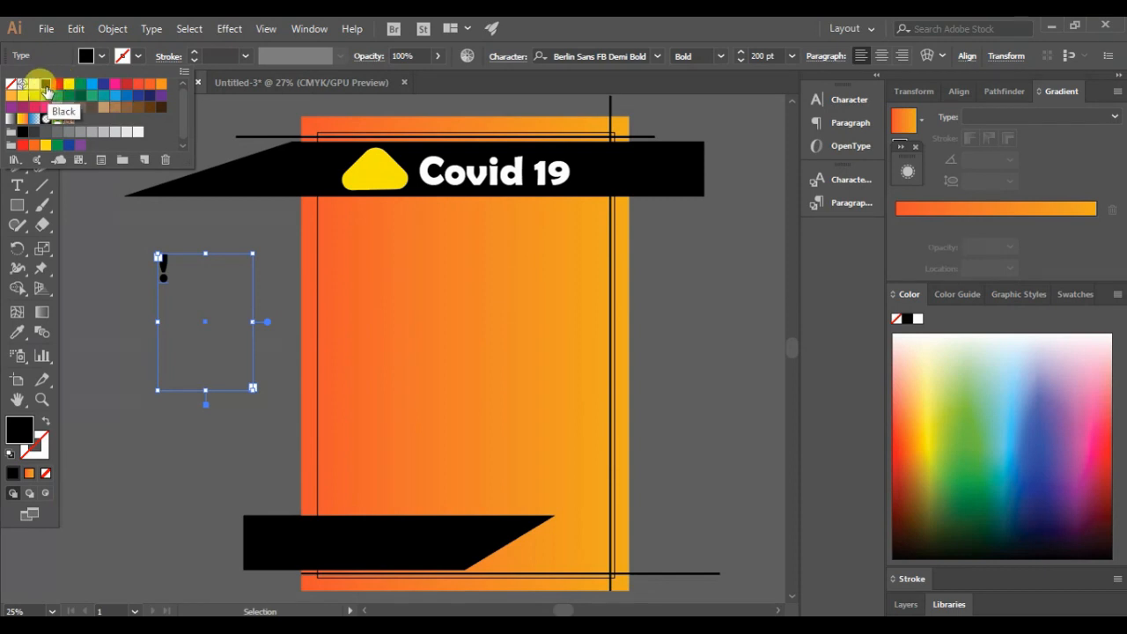
click(35, 84)
Step: Move the white exclamation mark onto the middle of the yellow triangle to form a warning sign
click(163, 275)
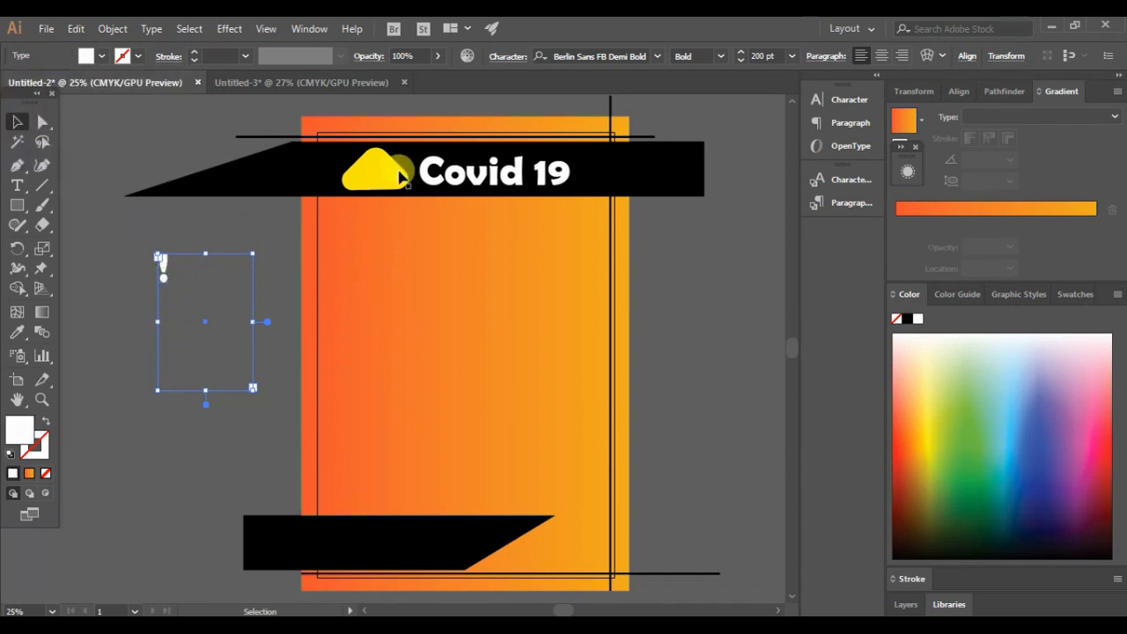
click(150, 291)
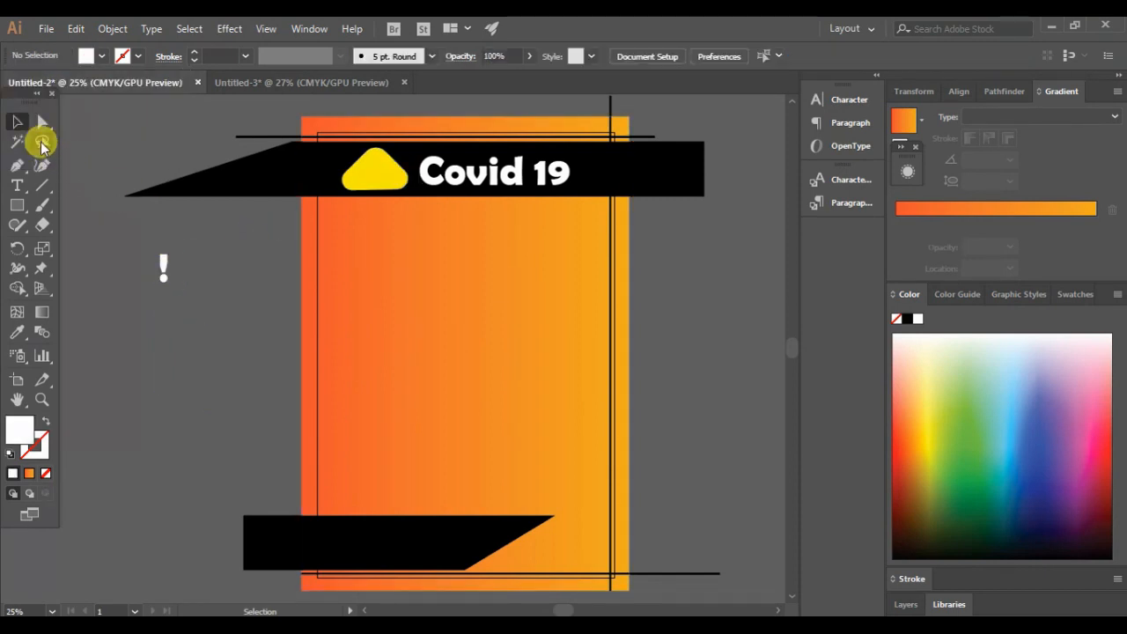
drag(163, 268, 374, 172)
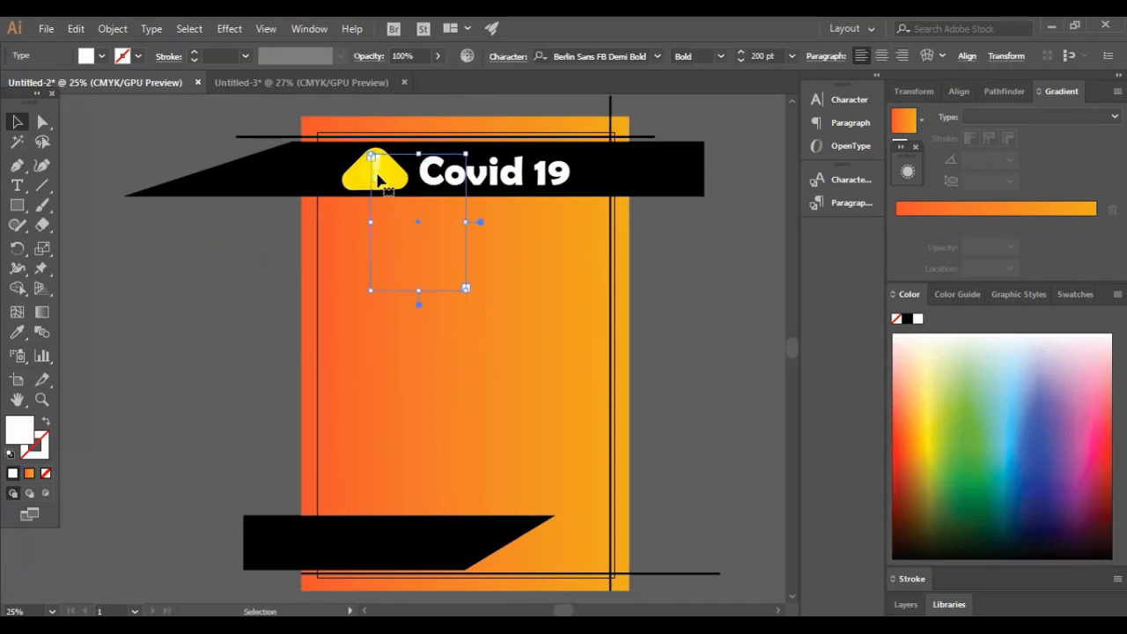
Step: Change the warning triangle's fill from bright yellow to a darker olive yellow
click(347, 167)
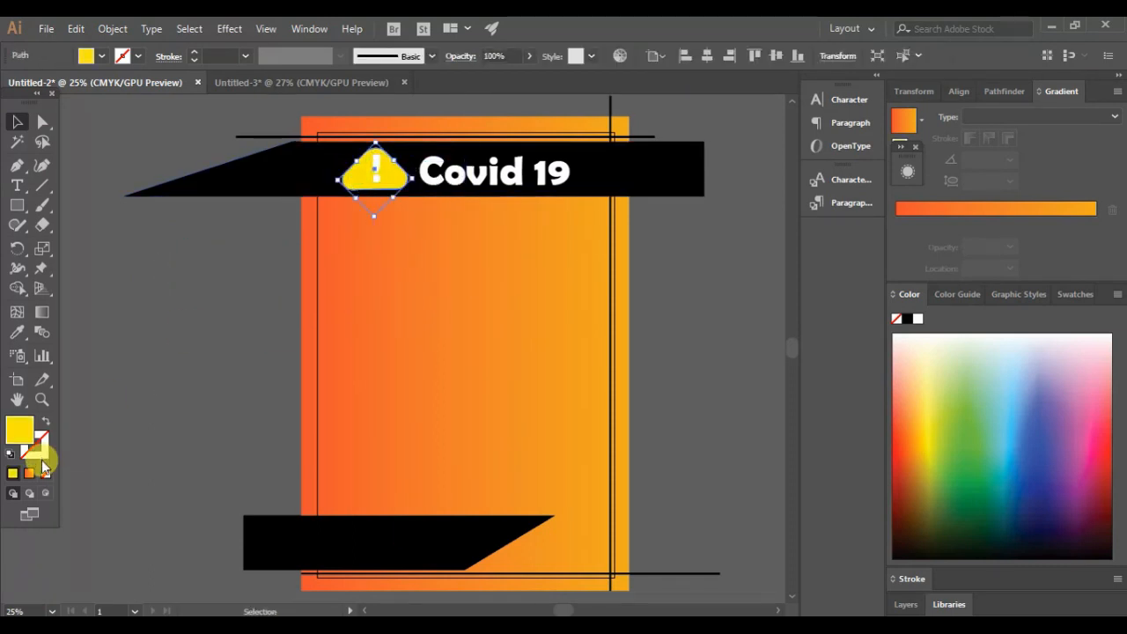
double_click(19, 430)
drag(817, 429, 809, 358)
click(992, 283)
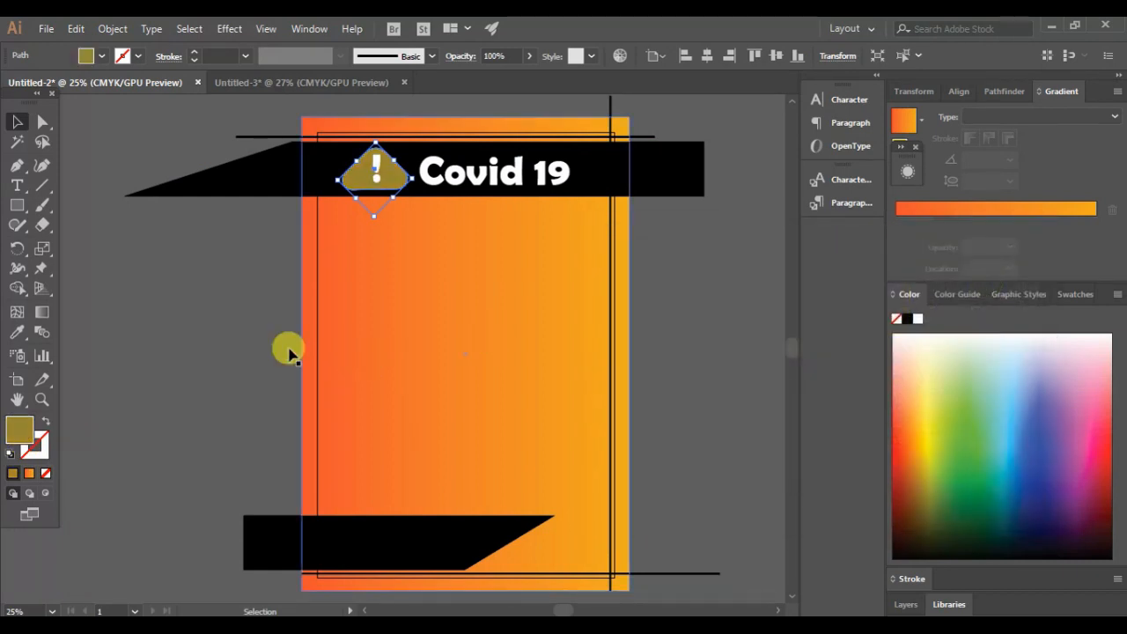
click(236, 364)
click(377, 171)
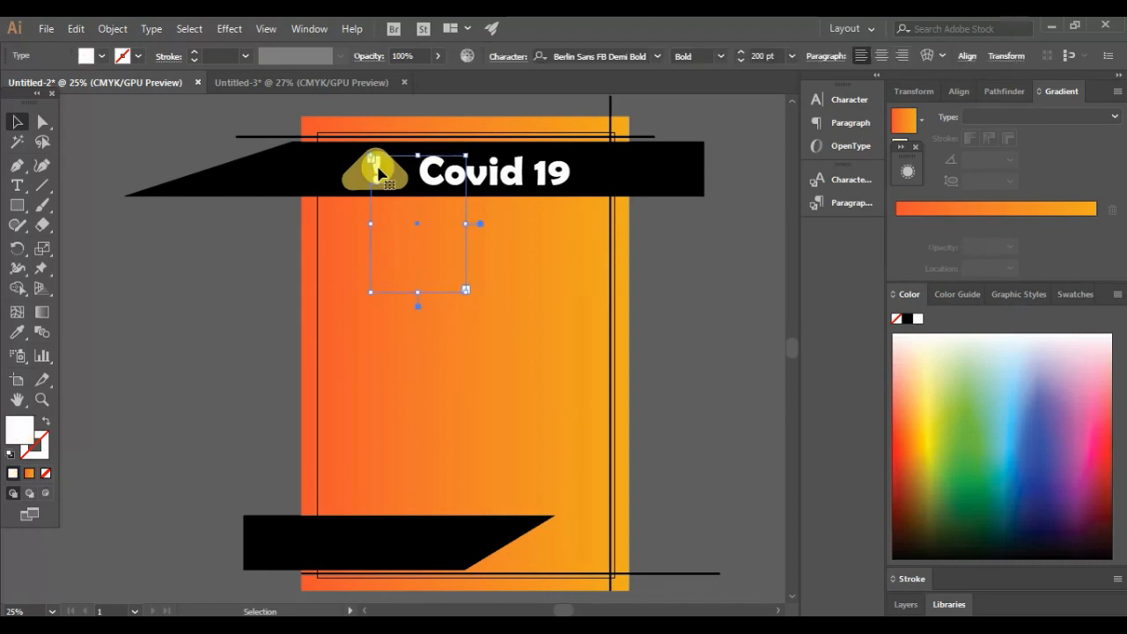
click(221, 358)
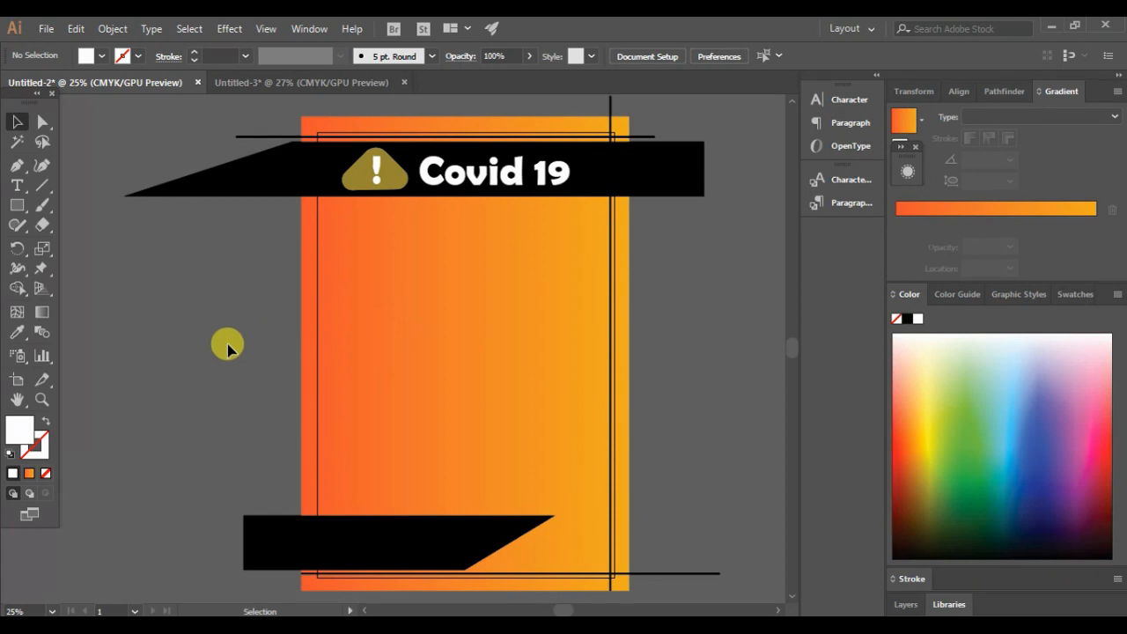
click(376, 171)
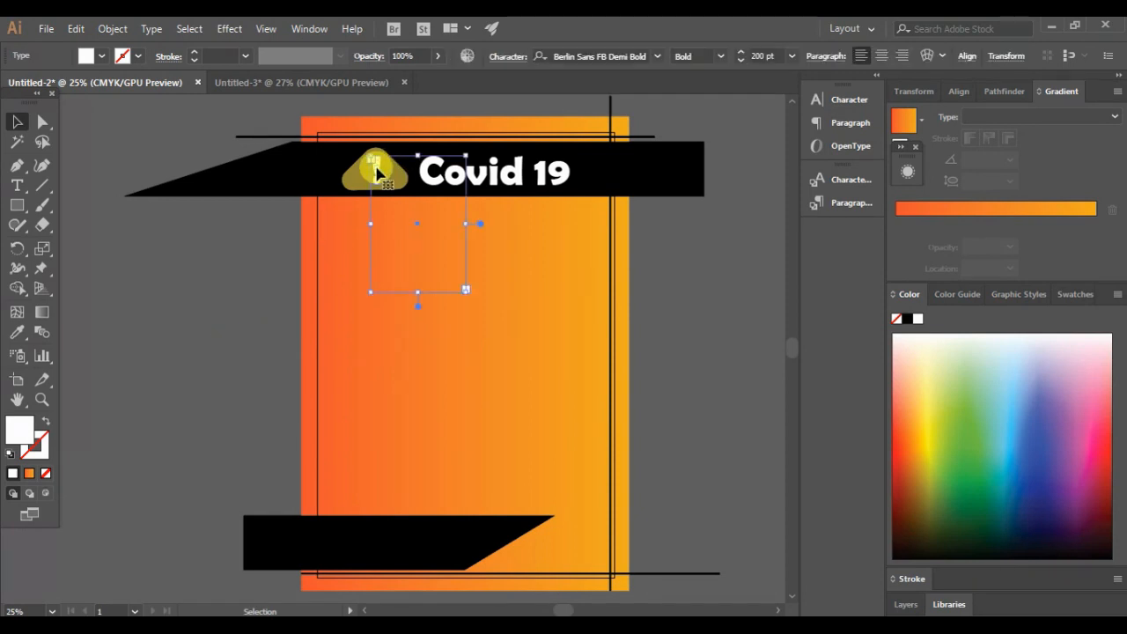
click(218, 326)
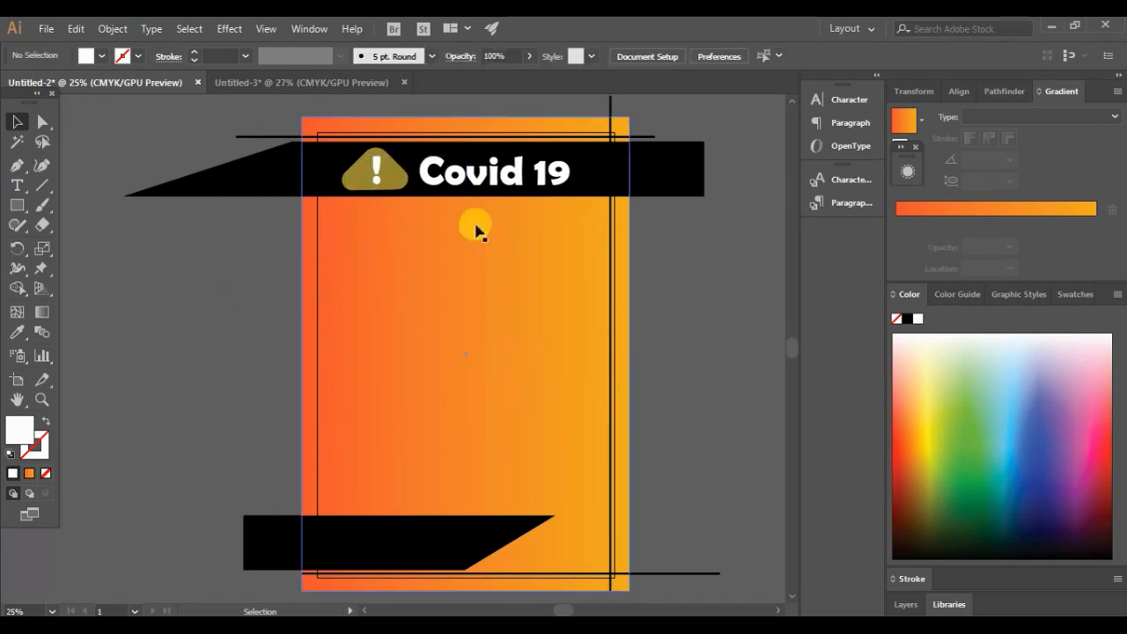
Step: Copy the masked woman, office window and masked couple illustrations from the Untitled-3 document and paste them into the poster in Untitled-2
click(308, 84)
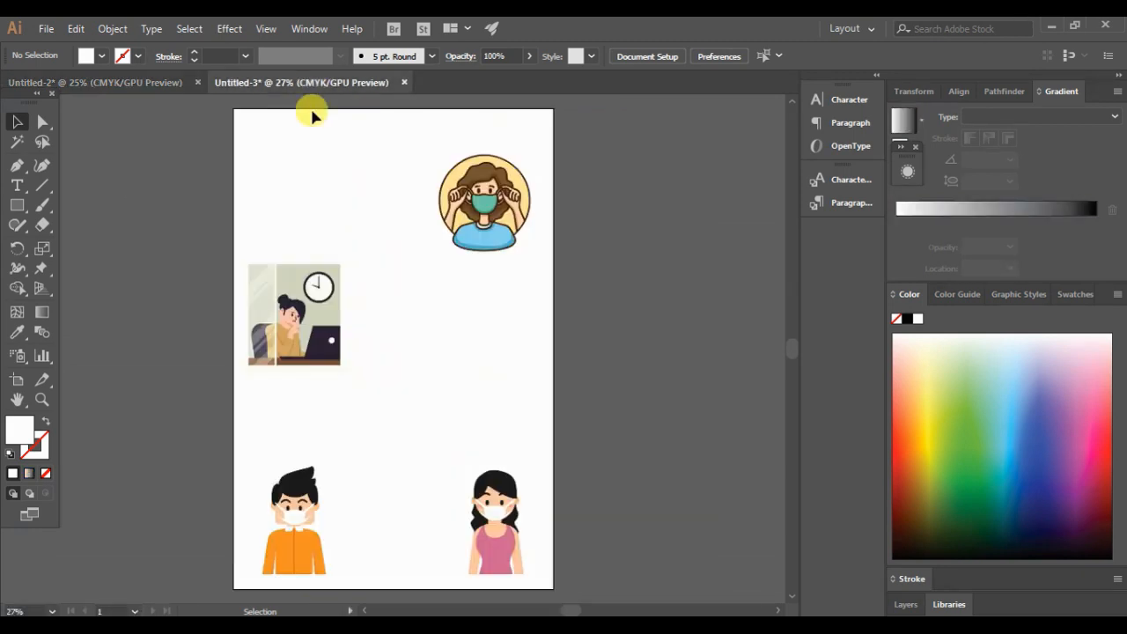
click(459, 229)
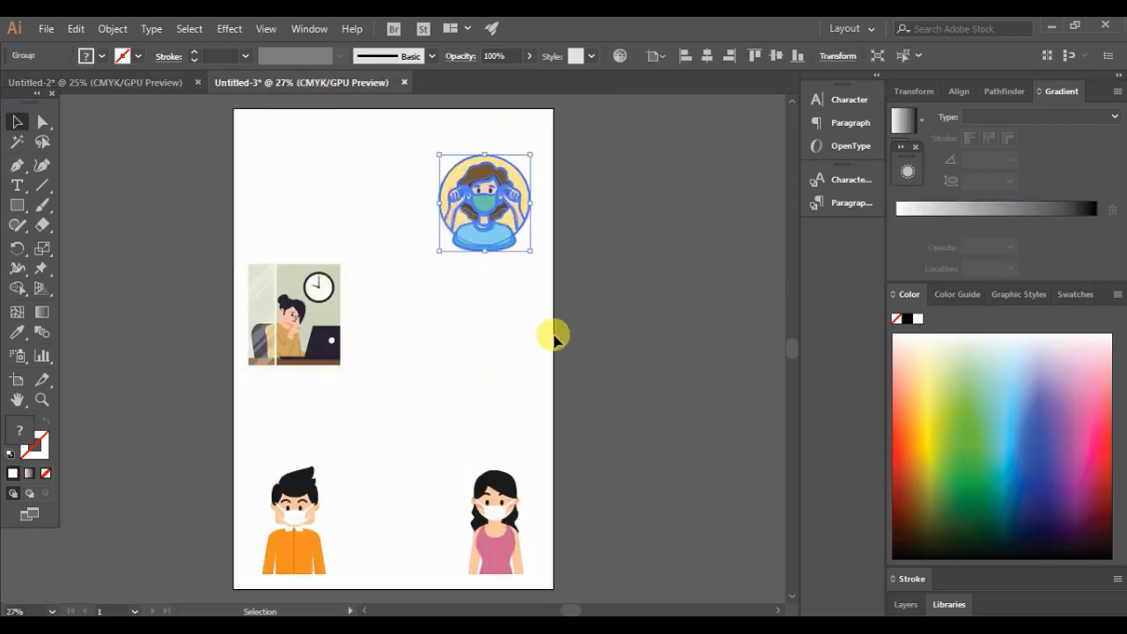
shift+click(326, 345)
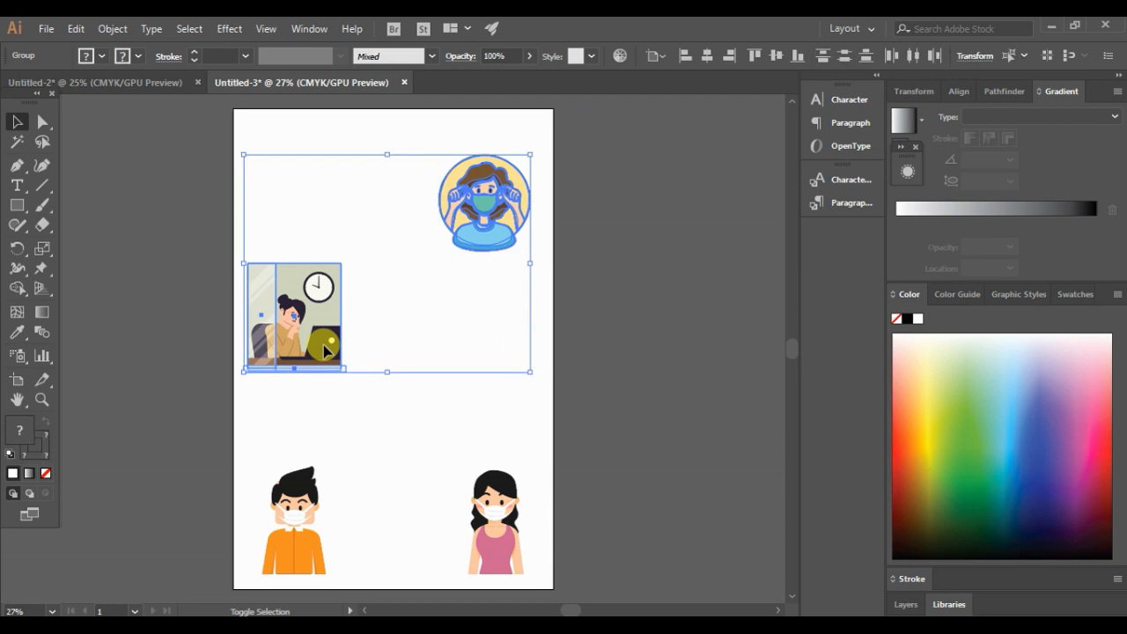
shift+click(296, 526)
key(ctrl+c)
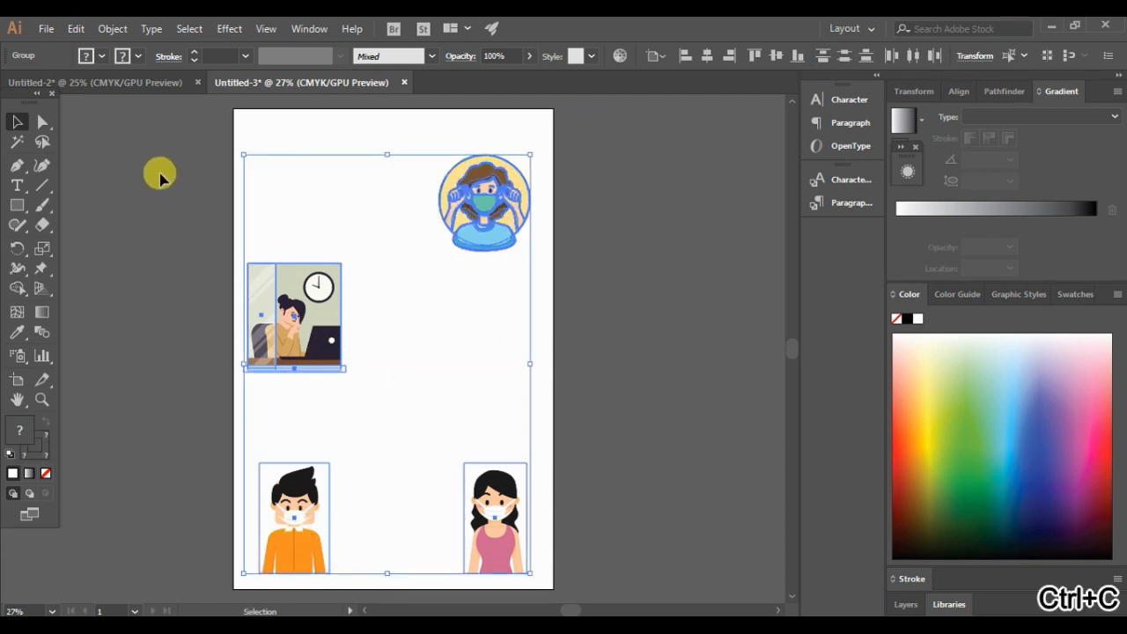
click(176, 83)
key(ctrl+v)
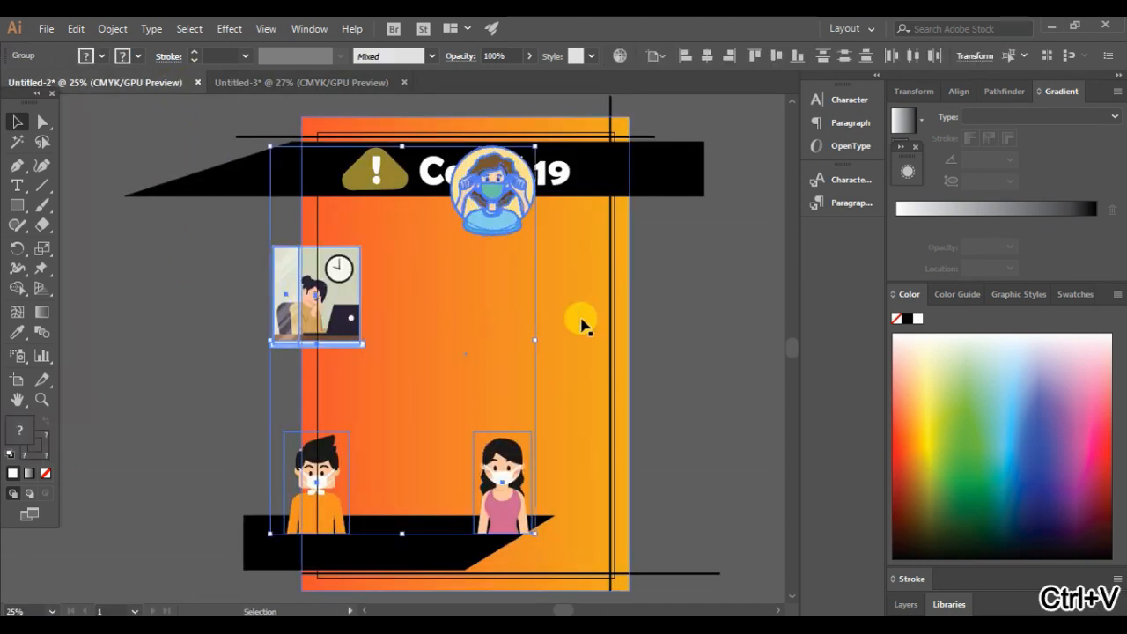
click(676, 315)
Step: Arrange the illustrations inside the border: circular masked woman upper right, office window on the left, and masked couple standing on the lower black bar
drag(492, 190, 555, 253)
click(288, 374)
drag(276, 339, 370, 335)
click(284, 378)
drag(500, 471, 552, 454)
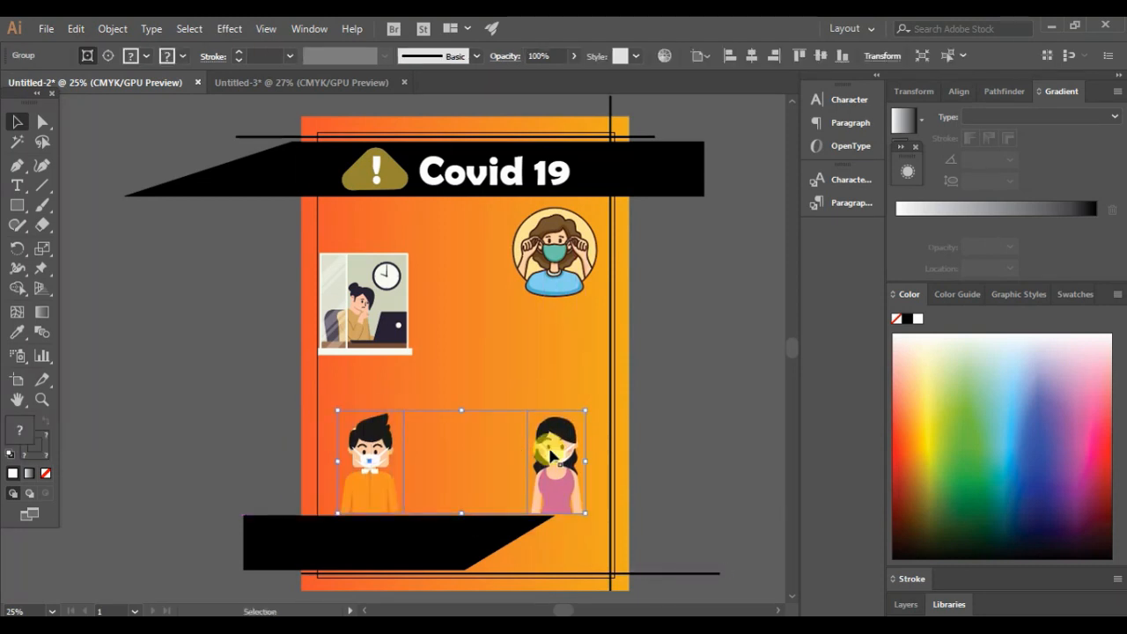
mouse_move(568, 255)
mouse_down()
mouse_move(554, 249)
mouse_move(582, 253)
mouse_up()
click(711, 317)
Step: Nudge the office window illustration slightly to the right, away from the thin border line
click(256, 334)
click(365, 334)
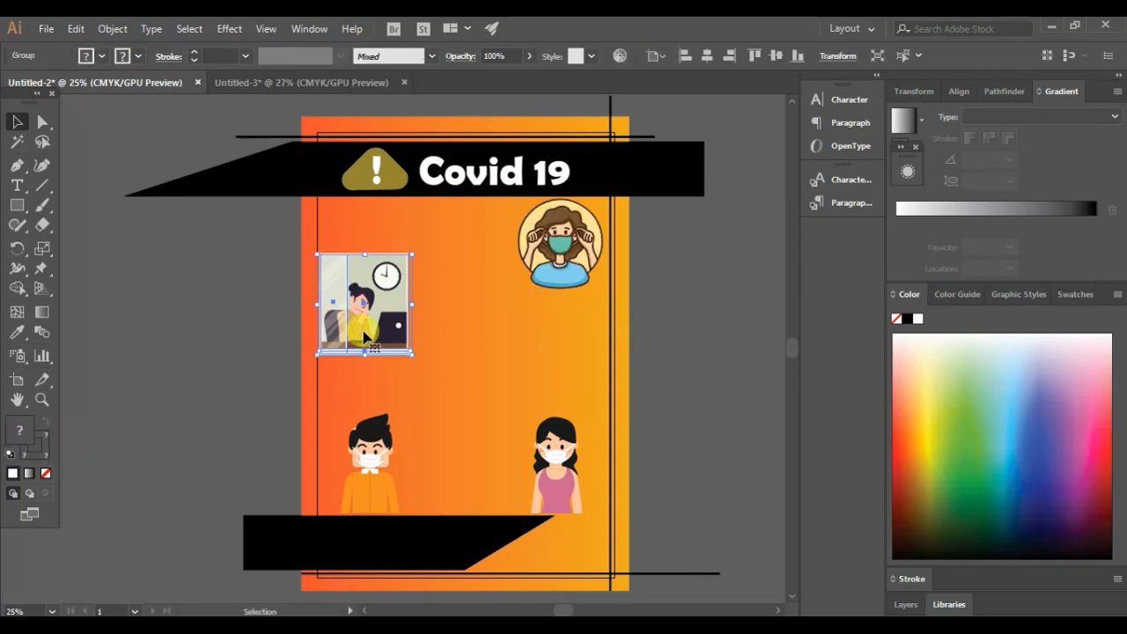
key(shift+Down)
key(shift+Right)
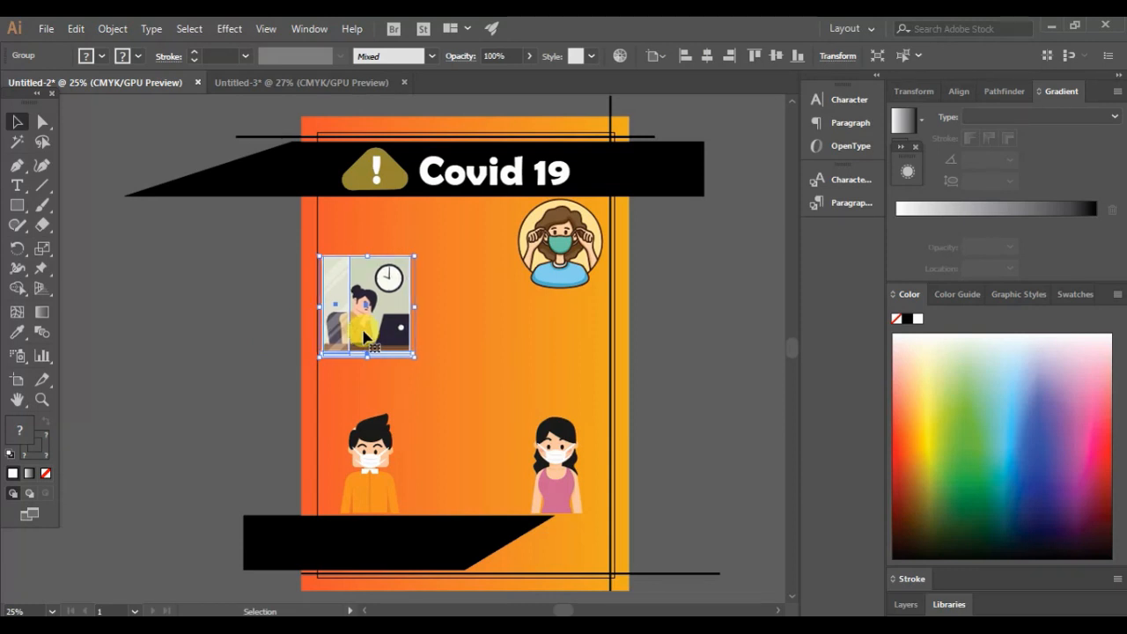
key(shift+Up)
key(shift+Right)
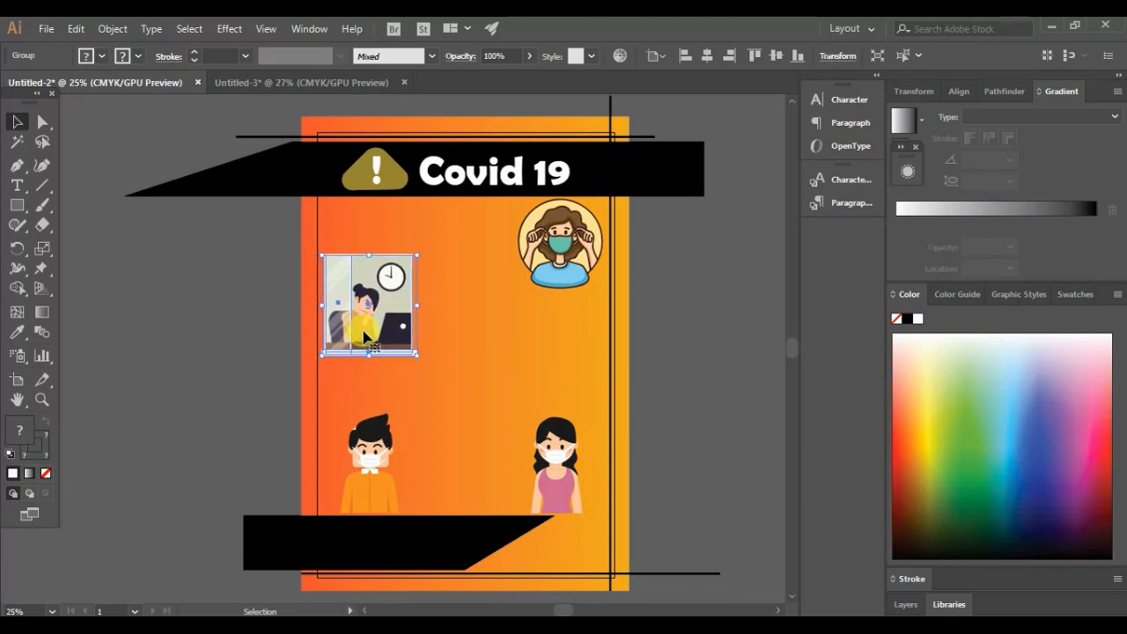
click(675, 395)
Step: Draw an upright white rectangle on the empty canvas left of the poster as a bottle body
click(17, 206)
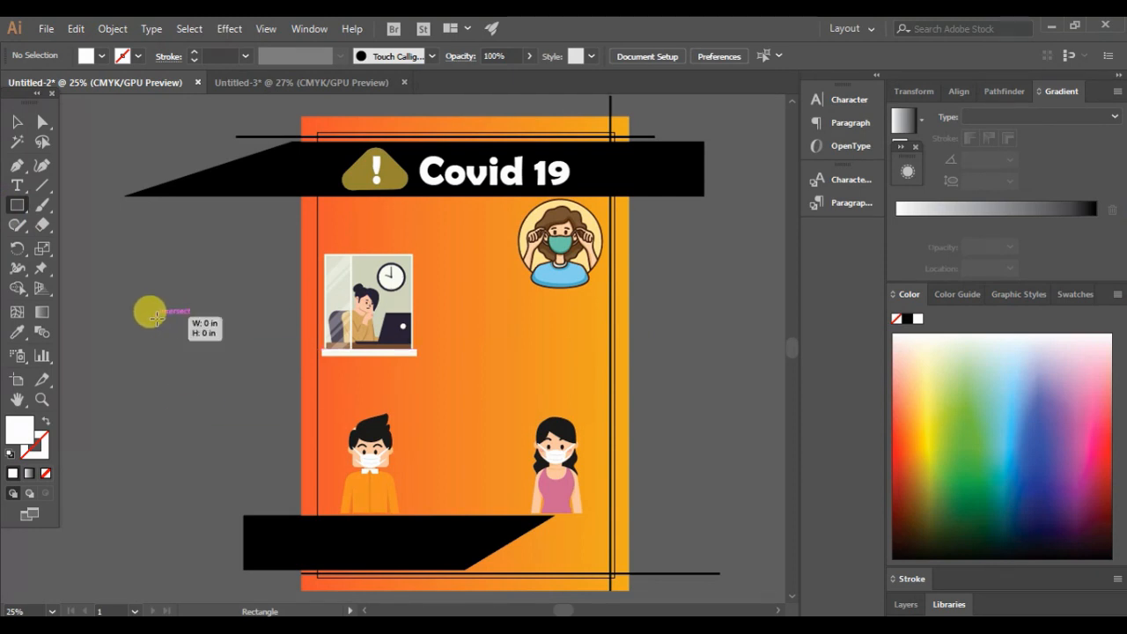
drag(156, 317, 186, 366)
drag(203, 404, 225, 421)
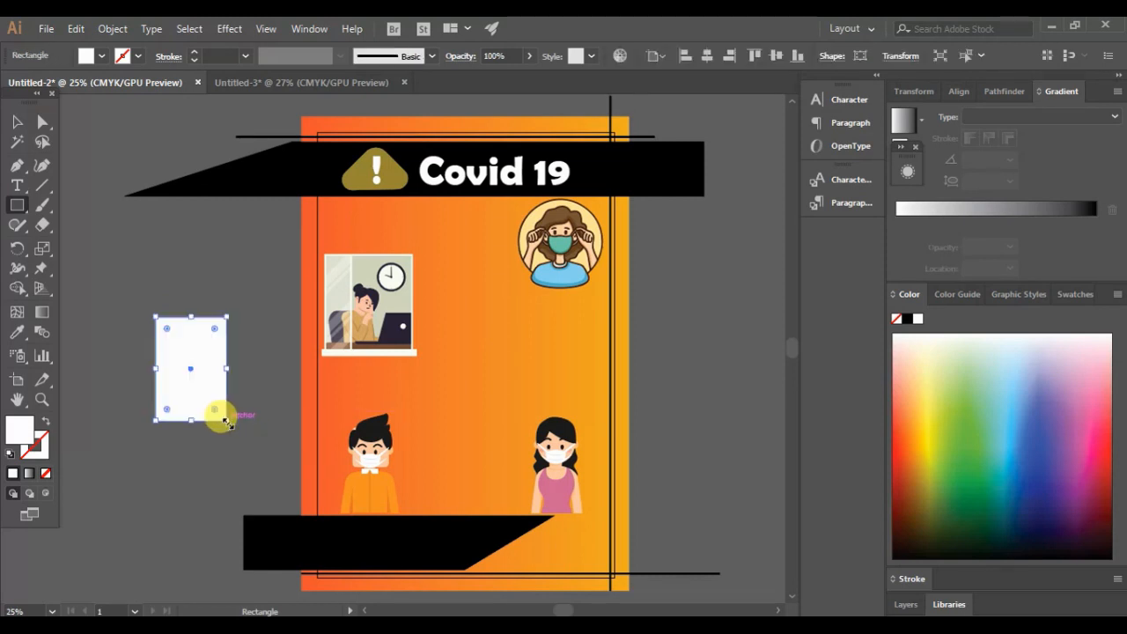
Step: Round the white rectangle's two upper corners to a radius of about 2.14 in to form an arched top
click(42, 121)
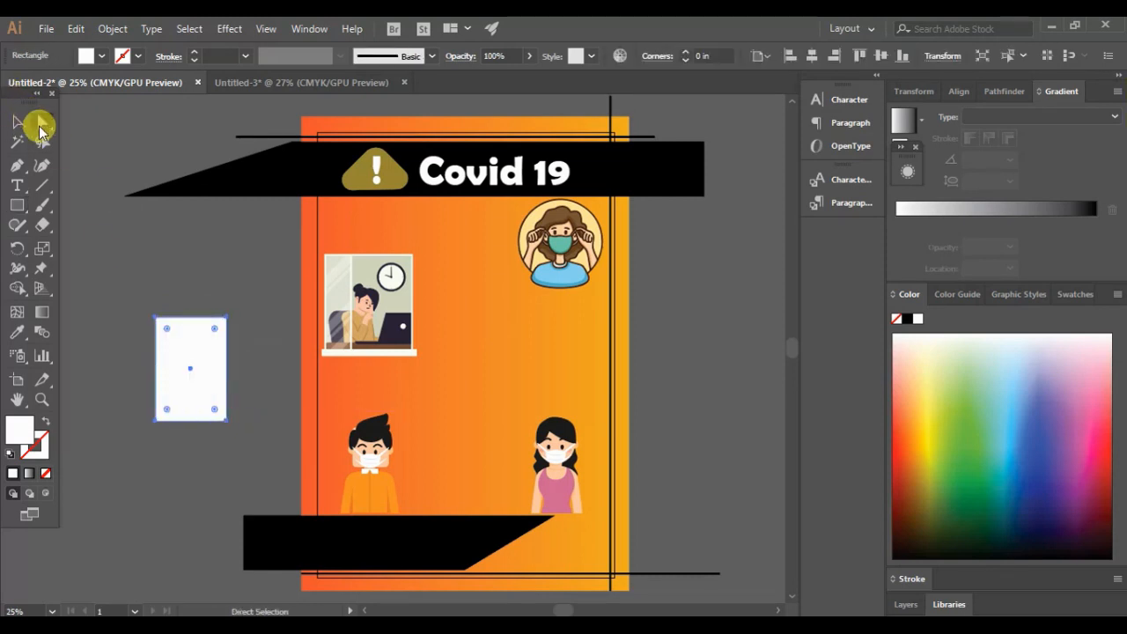
double_click(167, 331)
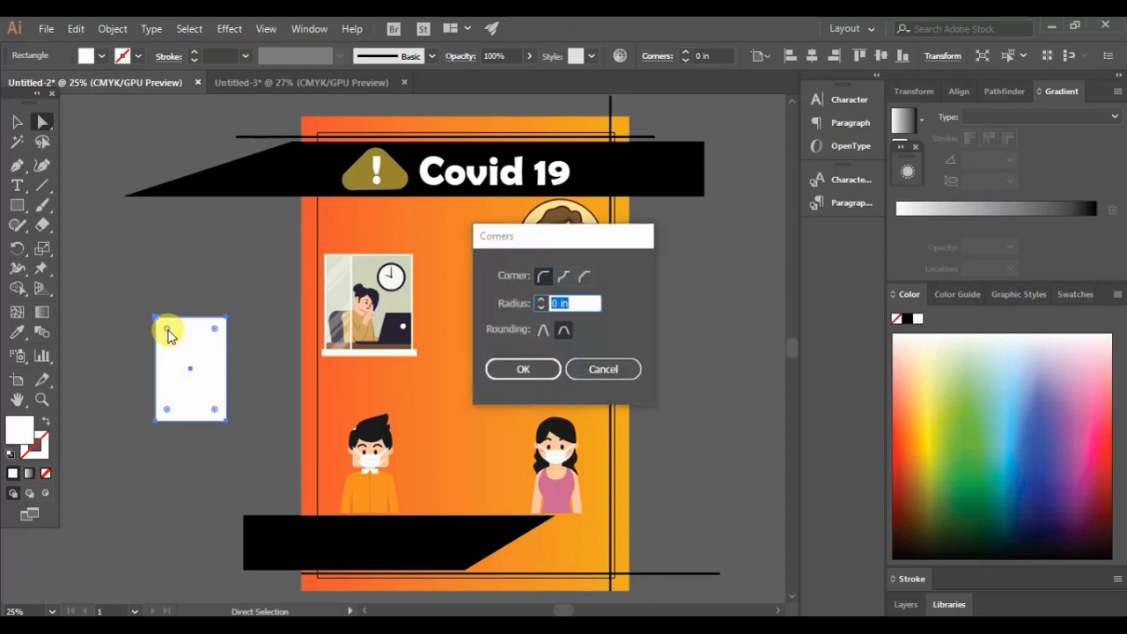
click(601, 370)
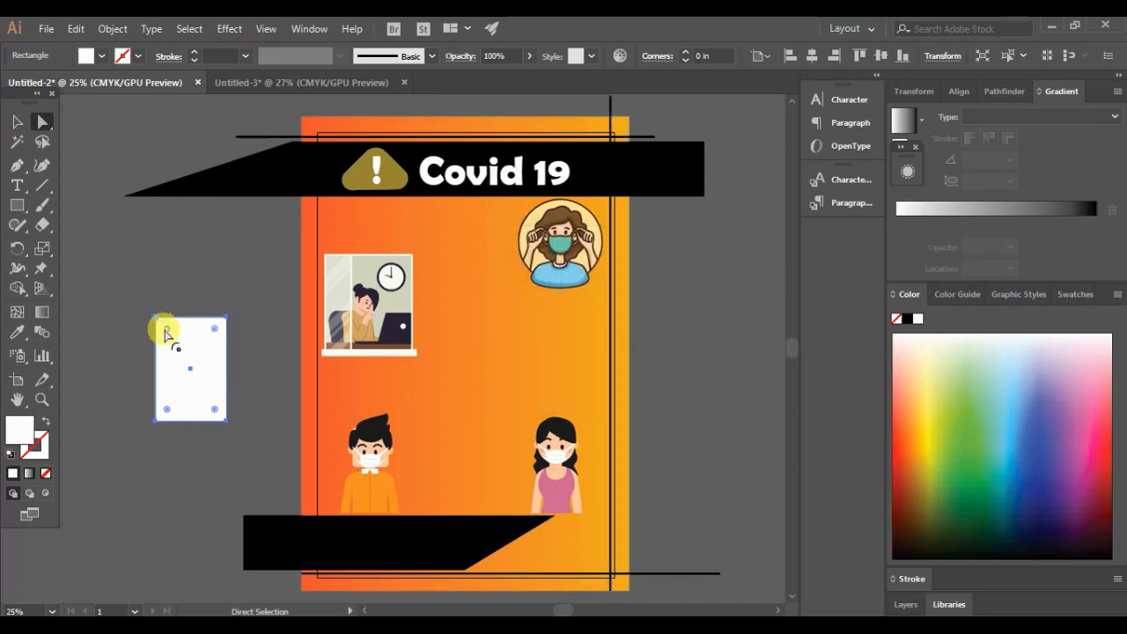
mouse_move(166, 333)
mouse_down()
mouse_move(192, 366)
mouse_move(185, 343)
mouse_up()
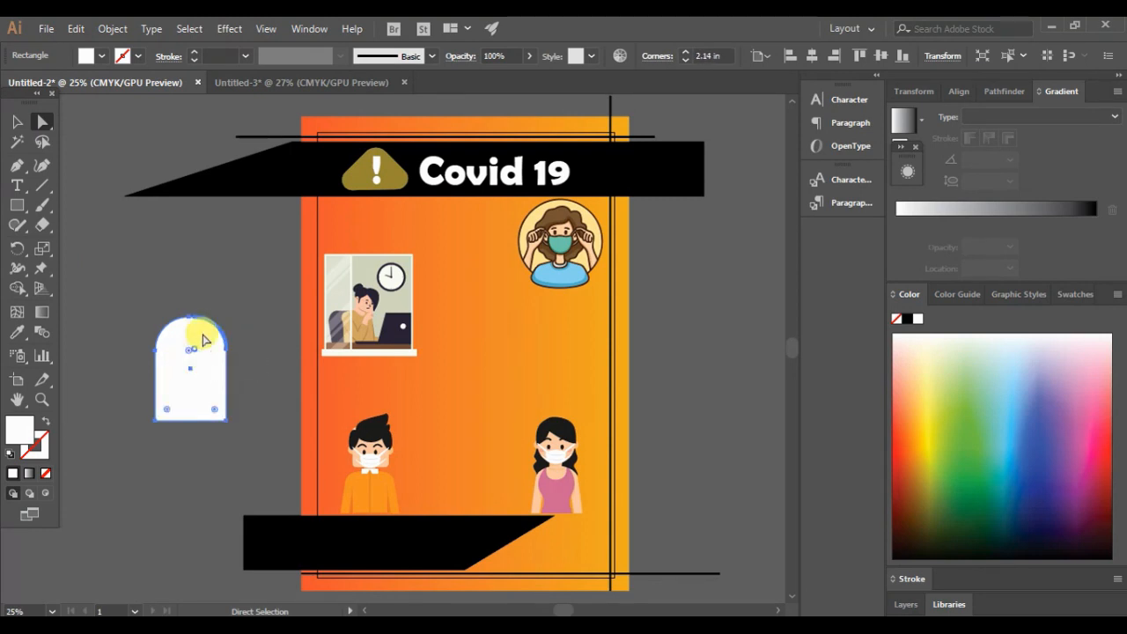
click(221, 260)
Step: Slightly round the two lower corners of the arched white shape, to a radius of about 0.19 in
click(195, 387)
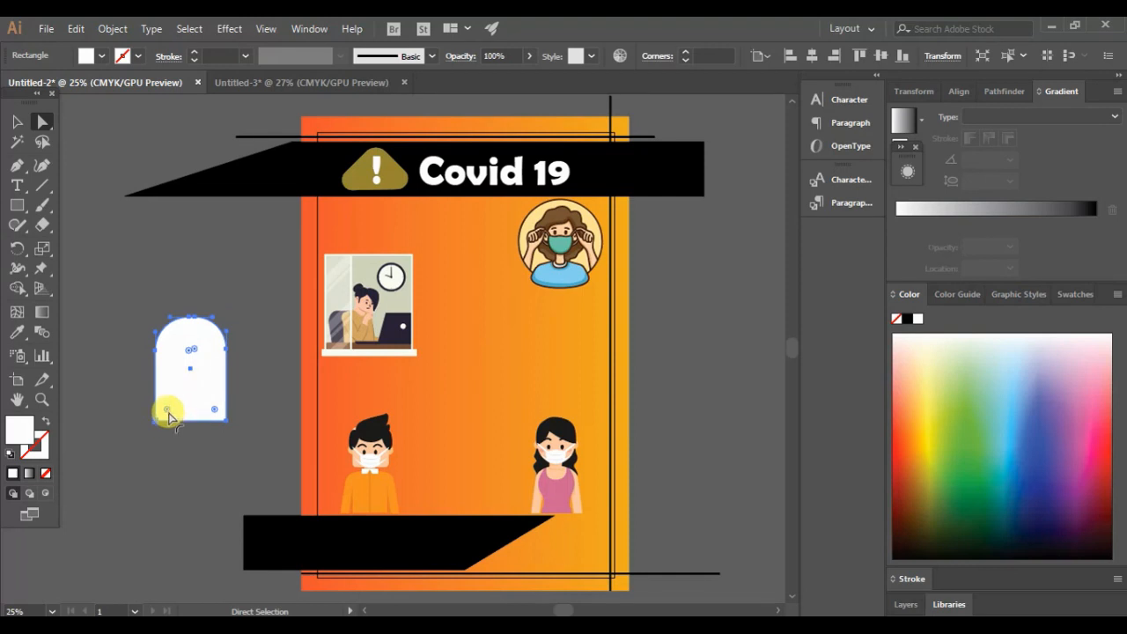
drag(170, 416, 175, 408)
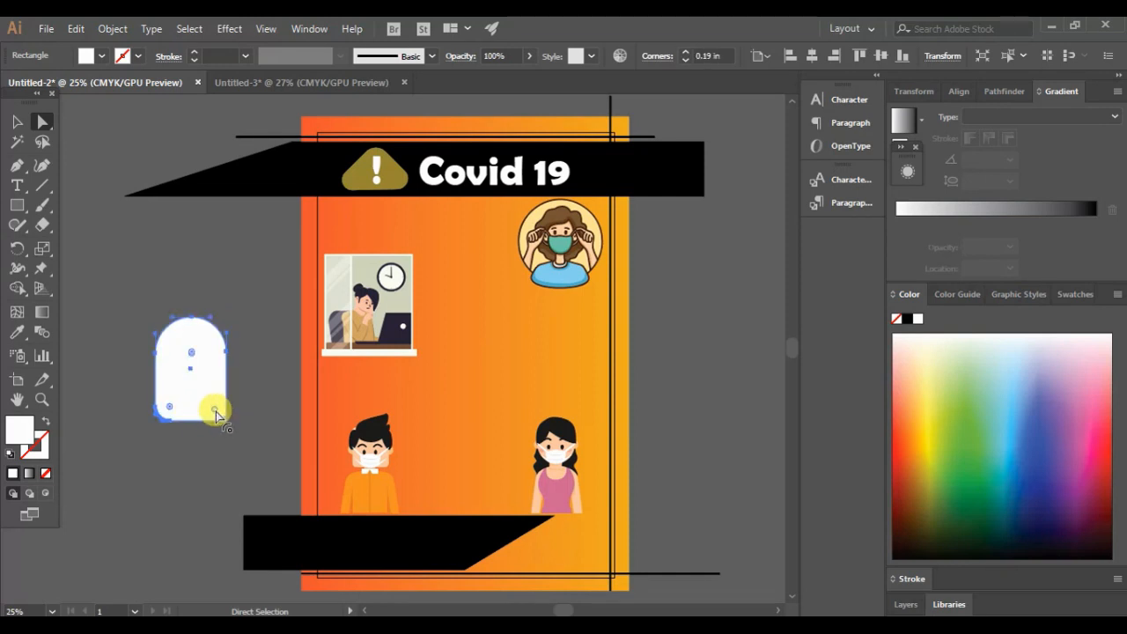
click(191, 466)
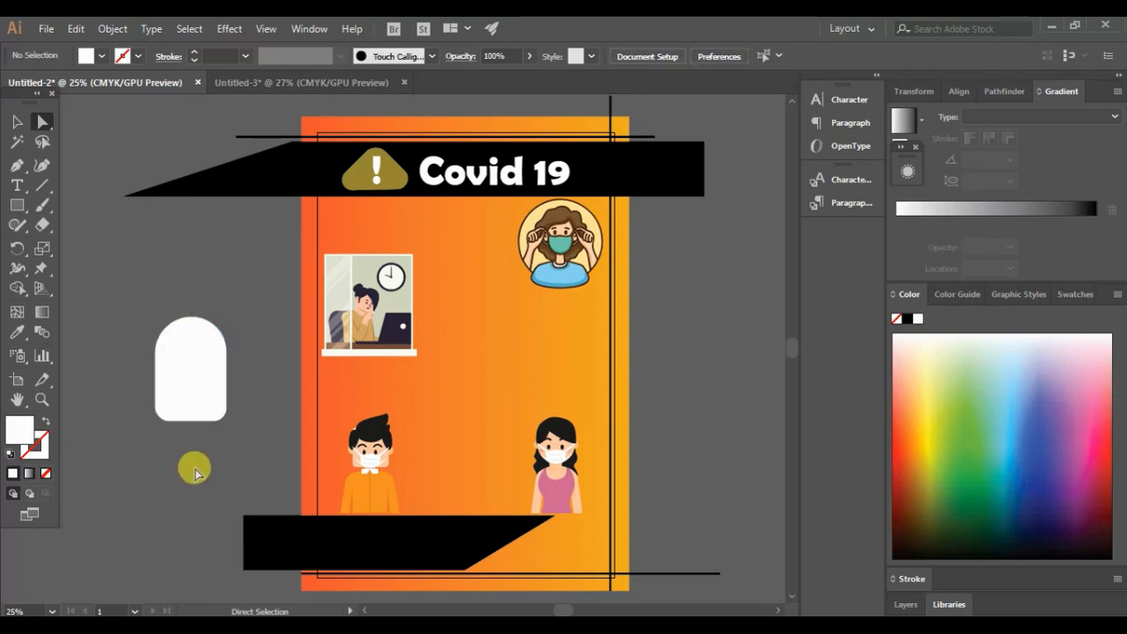
click(201, 383)
click(125, 328)
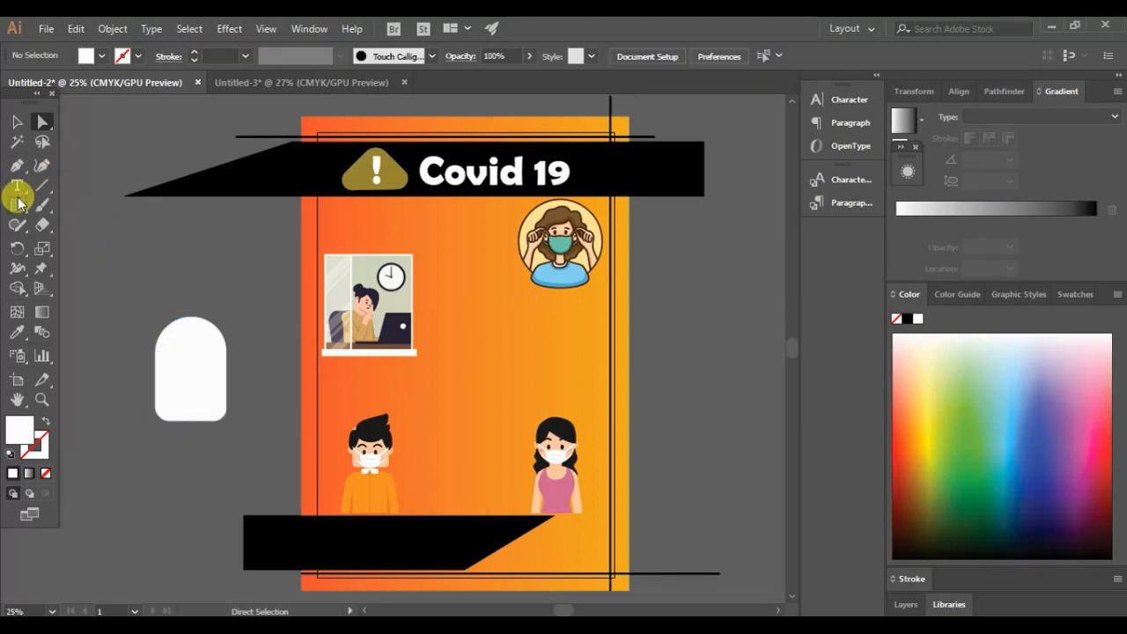
Step: Draw a small white rectangle, 2 in wide and about 1.29 in high, centred on top of the arched shape as the bottle's neck
click(20, 204)
drag(172, 293, 195, 311)
click(18, 123)
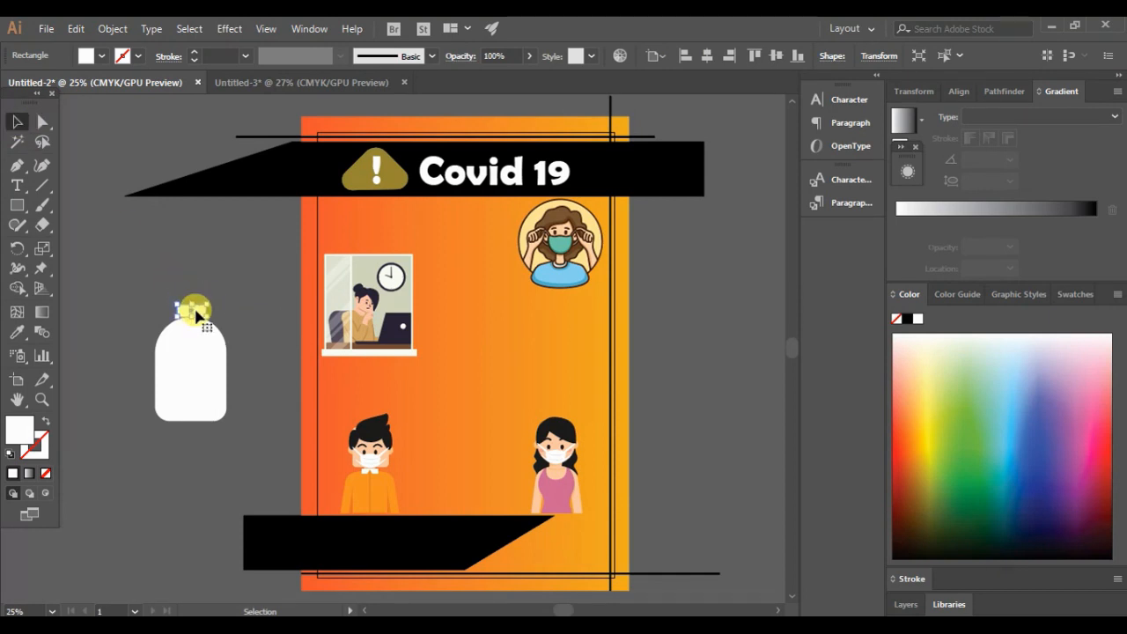
scroll(195, 314, up, 2)
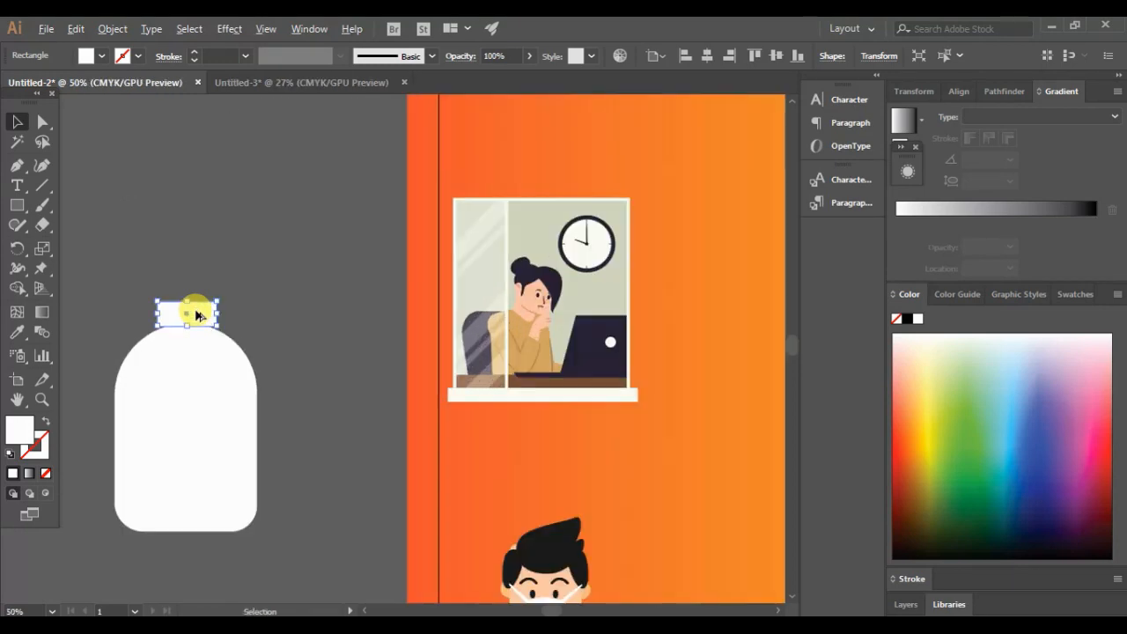
scroll(196, 315, up, 3)
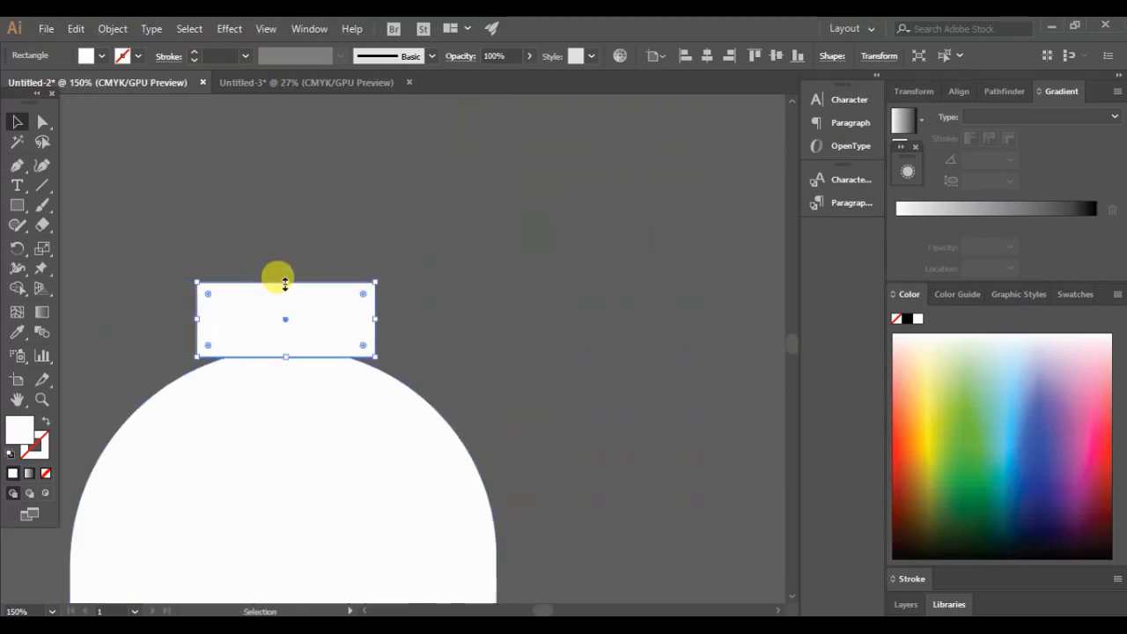
drag(286, 283, 290, 322)
Step: Round the neck rectangle's two lower corners to a radius of about 0.2 in
drag(362, 363, 355, 357)
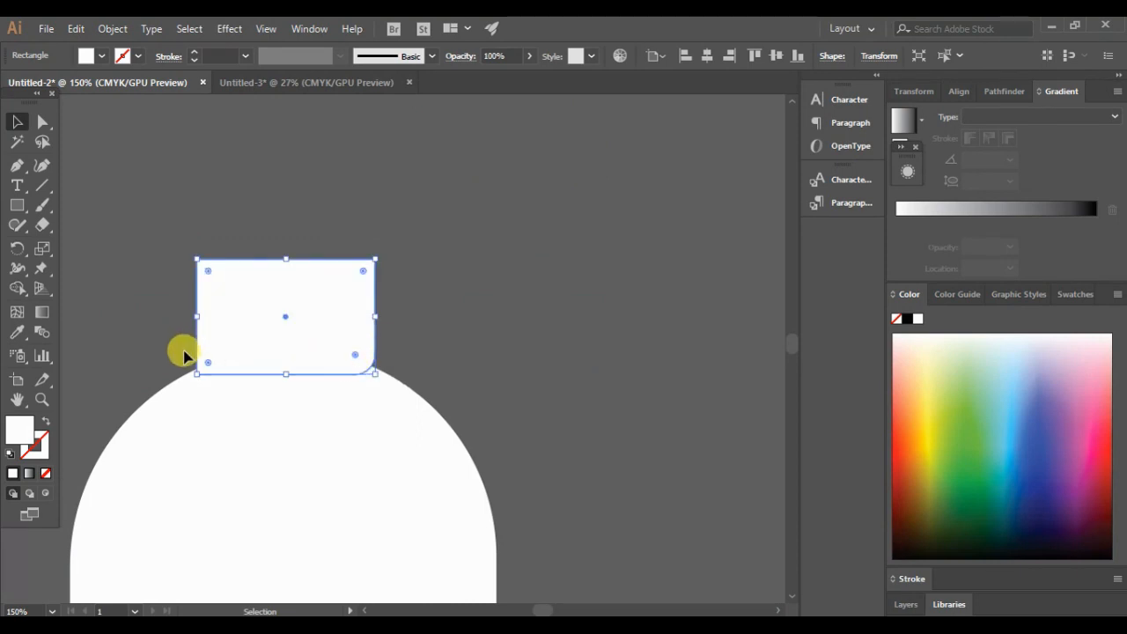
drag(207, 363, 214, 359)
click(498, 296)
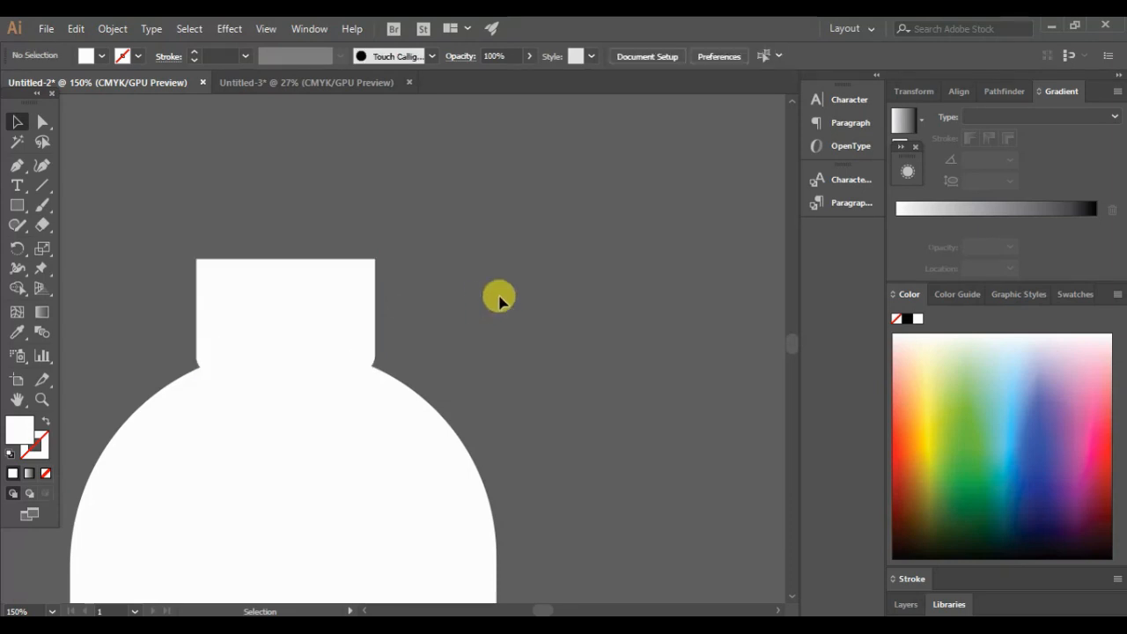
Step: Round the neck rectangle's two upper corners to a radius of about 0.5 in
click(326, 322)
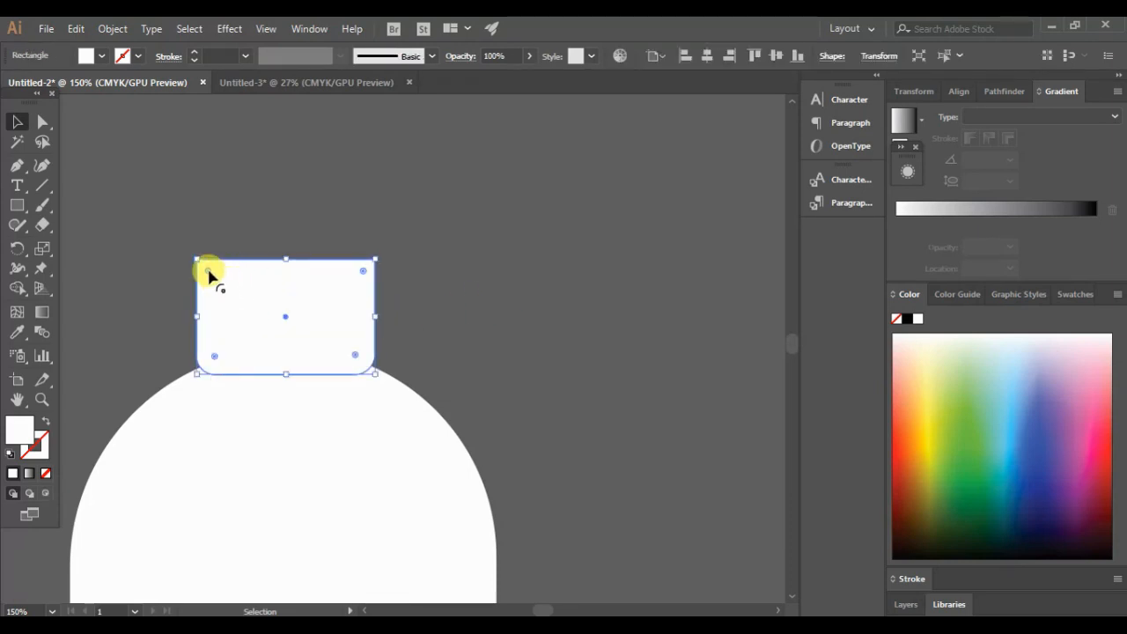
drag(209, 276, 238, 299)
drag(362, 272, 332, 305)
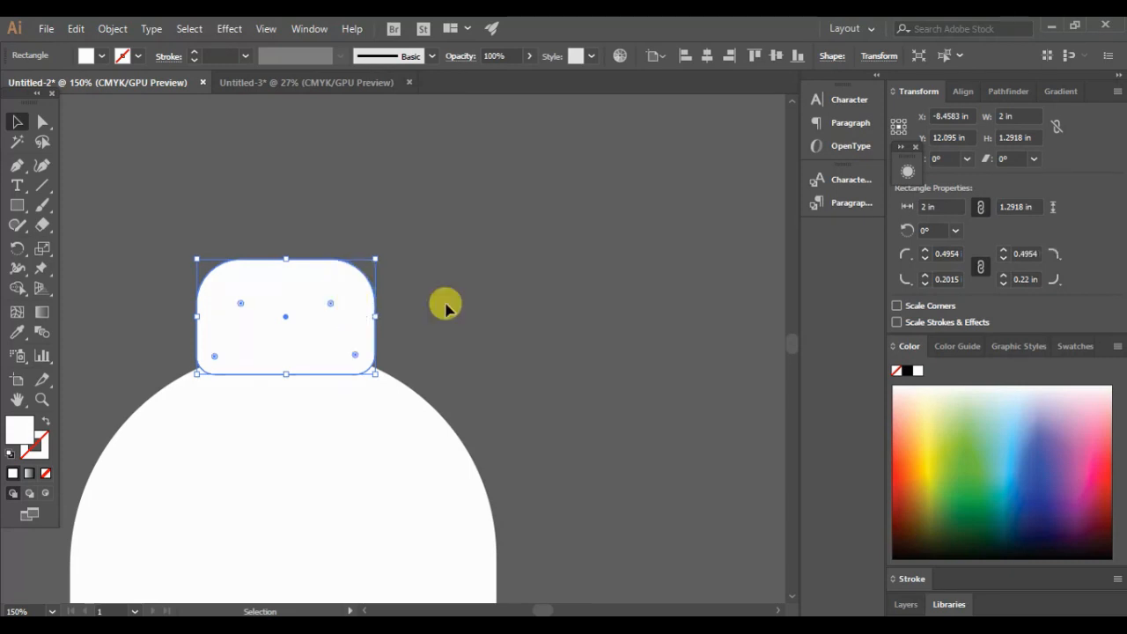
click(481, 305)
click(334, 335)
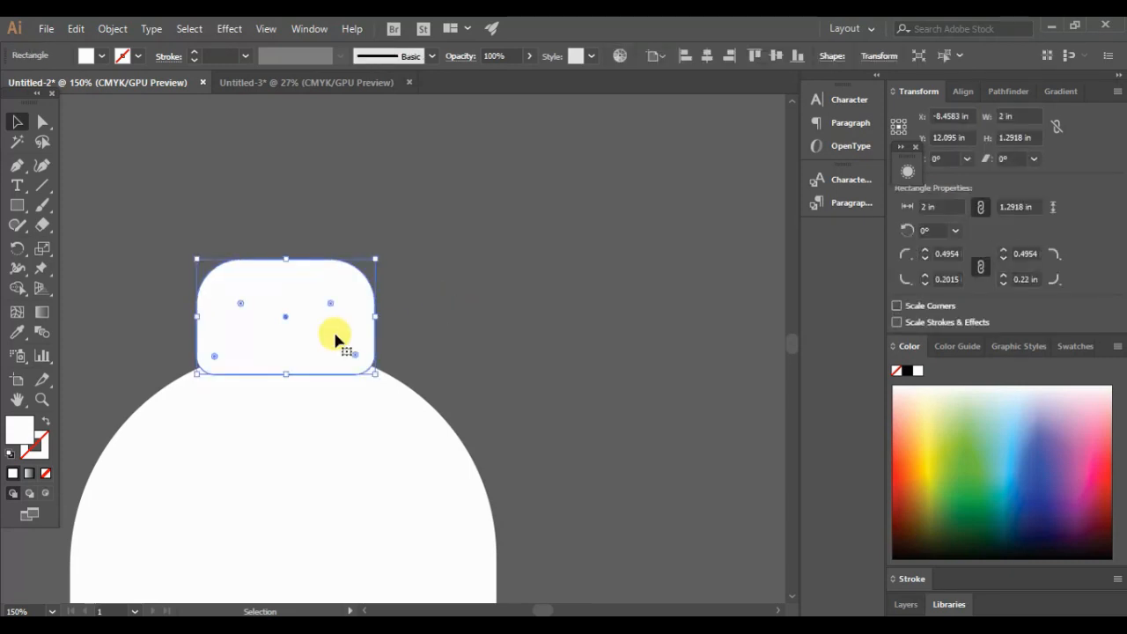
click(500, 364)
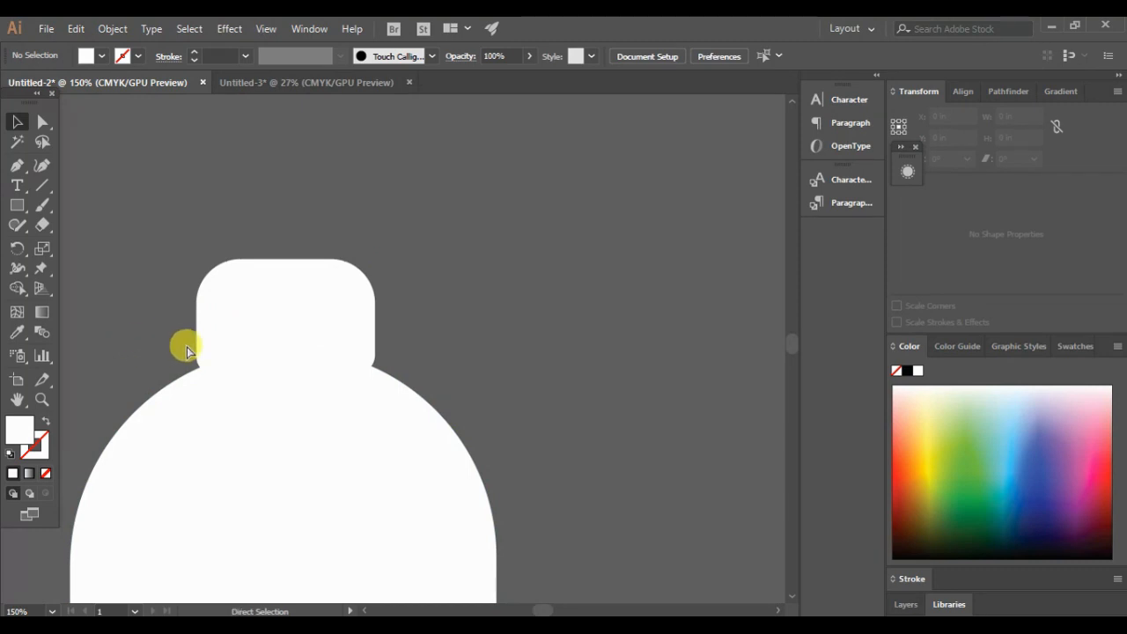
key(ctrl+Print)
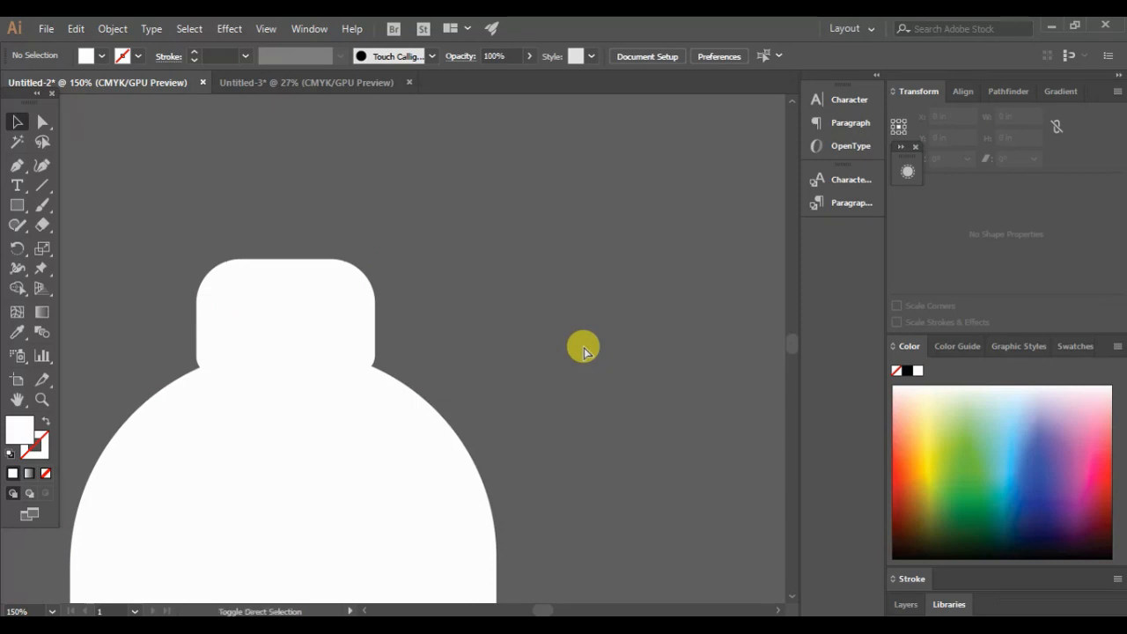
Step: Draw a long thin white rectangle, about 3.96 in wide and 0.5 in high, above and to the right of the bottle's neck
key(ctrl+minus)
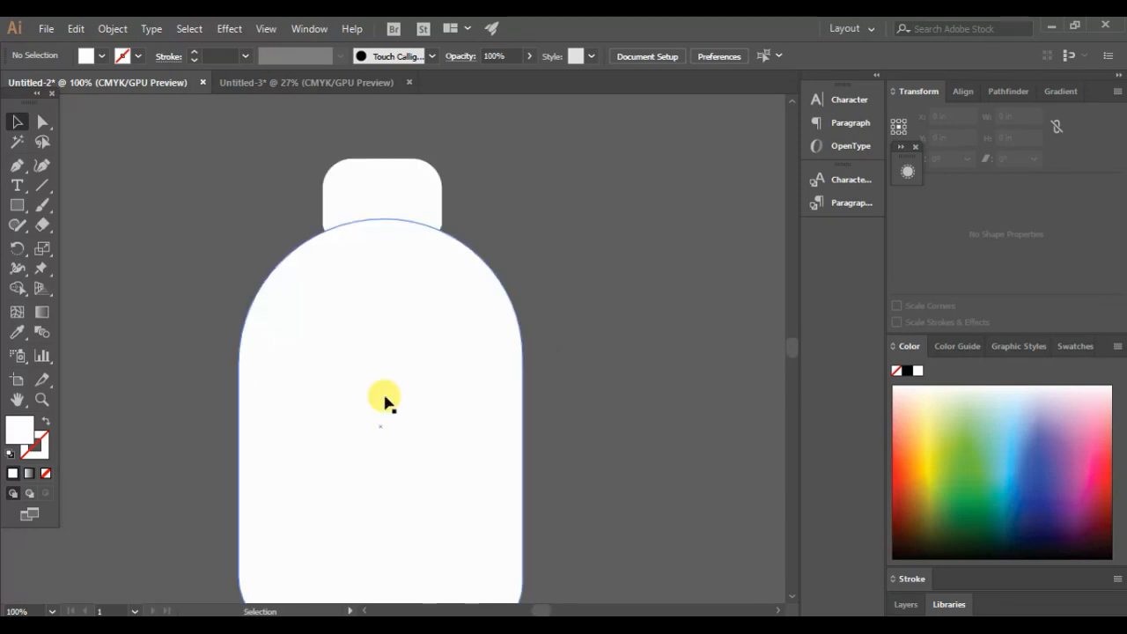
scroll(385, 403, up, 3)
scroll(385, 403, right, 4)
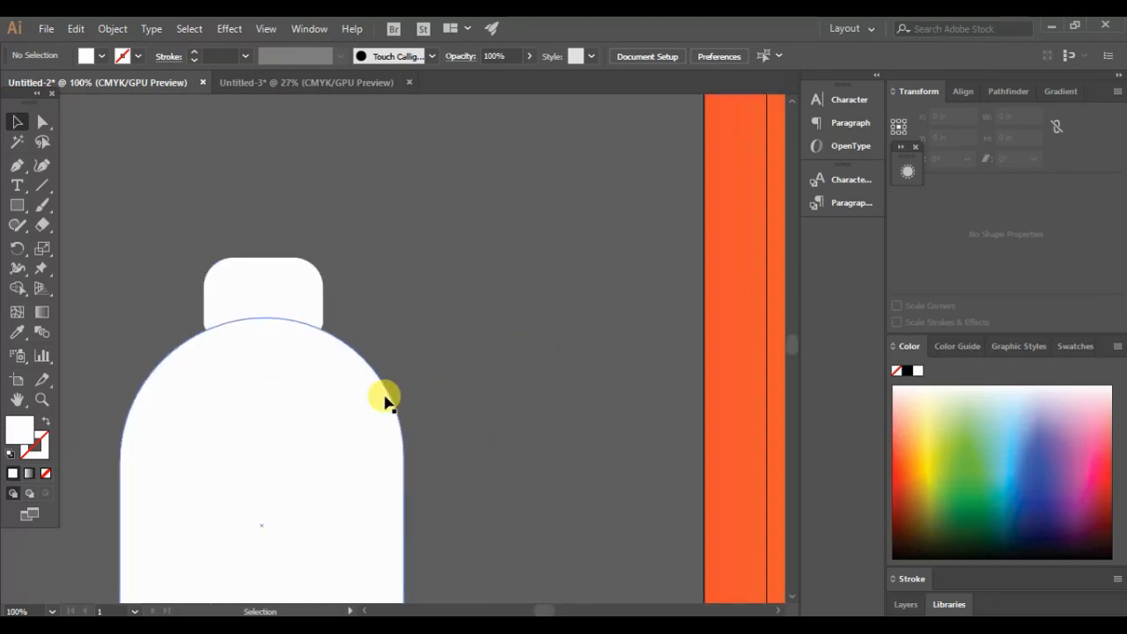
click(19, 206)
drag(353, 229, 588, 257)
Step: Round all four corners of the thin rectangle to a radius of about 0.18 in
click(42, 122)
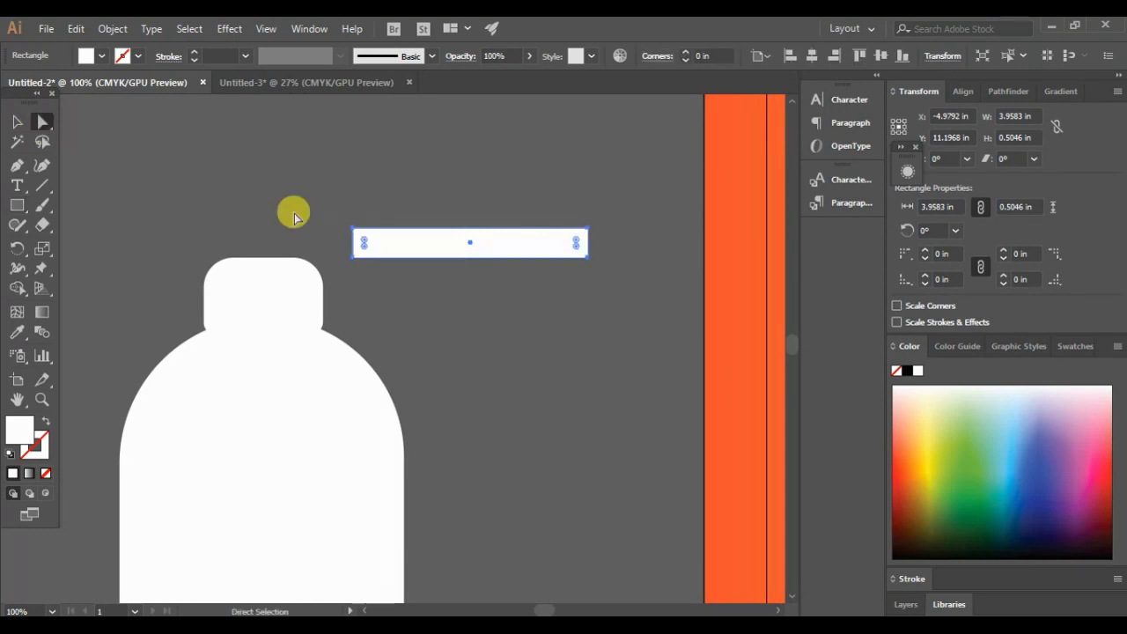
scroll(382, 239, up, 2)
scroll(382, 239, right, 2)
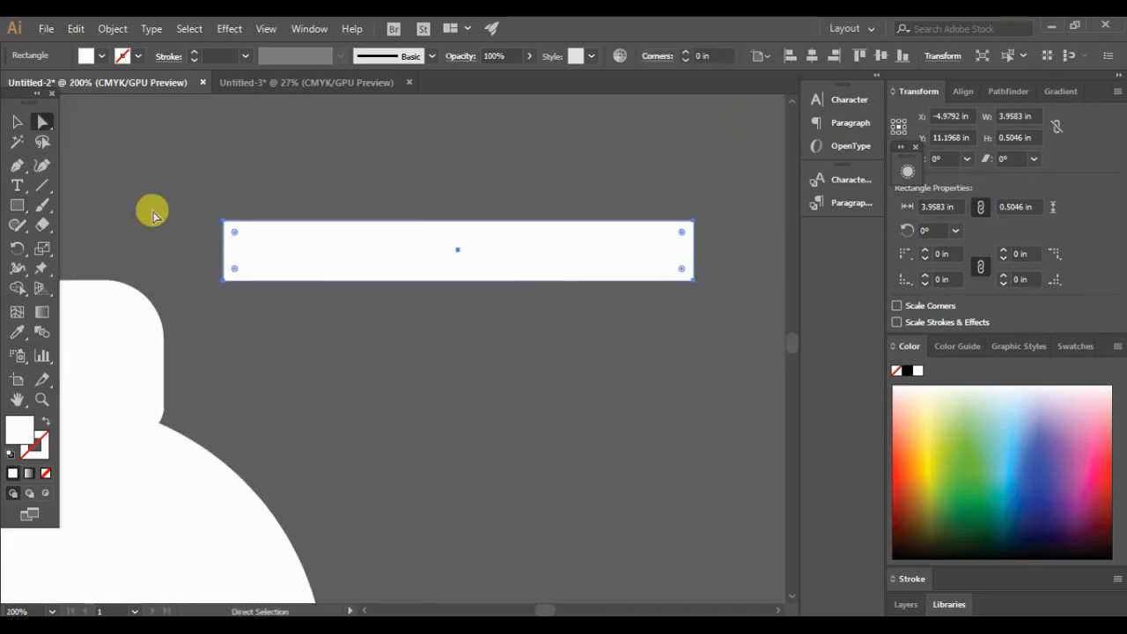
drag(233, 237, 249, 248)
drag(696, 244, 688, 252)
scroll(688, 253, up, 1)
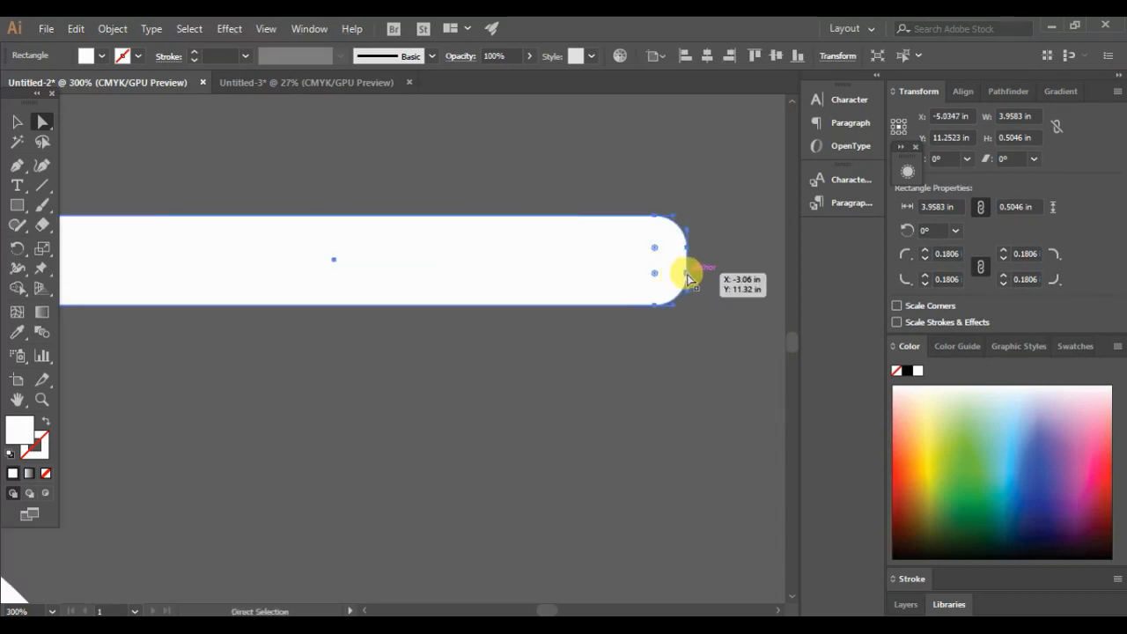
drag(688, 277, 662, 291)
drag(693, 229, 661, 286)
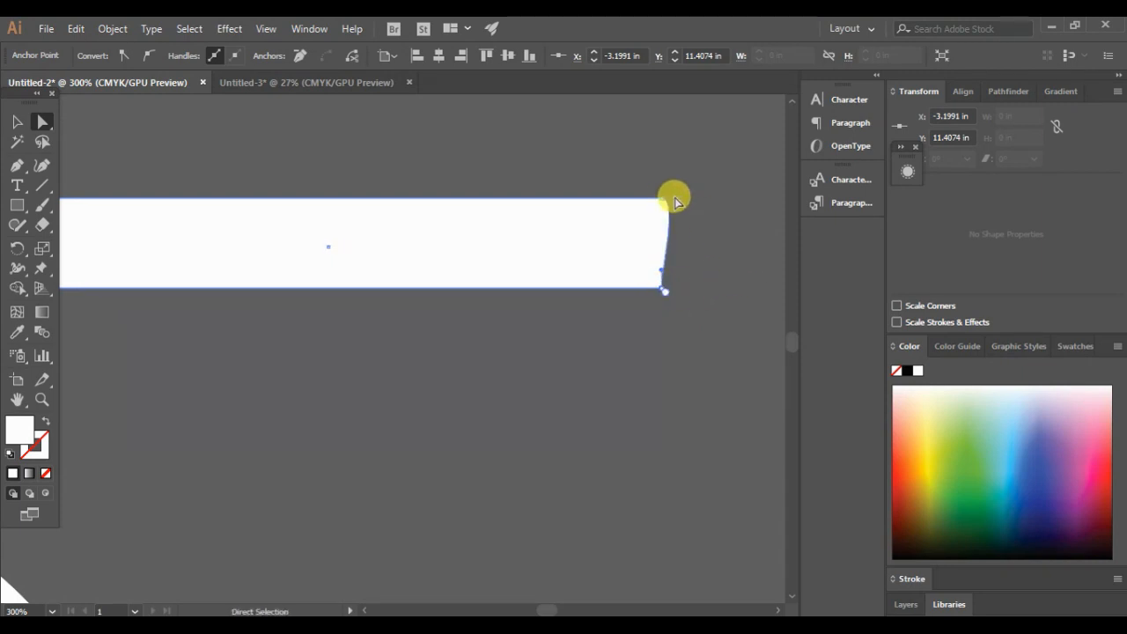
key(ctrl+z)
key(ctrl+z)
key(ctrl+z)
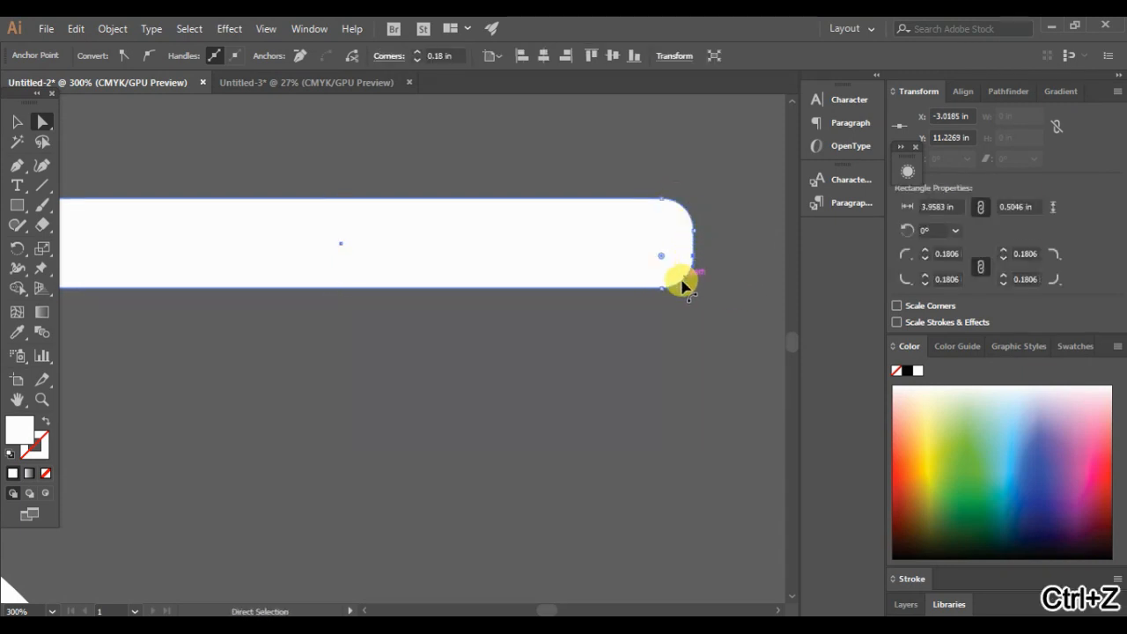
Step: Reposition the anchor points at the bar's right end so its upper edge slopes down to the lower right corner
drag(661, 289, 732, 287)
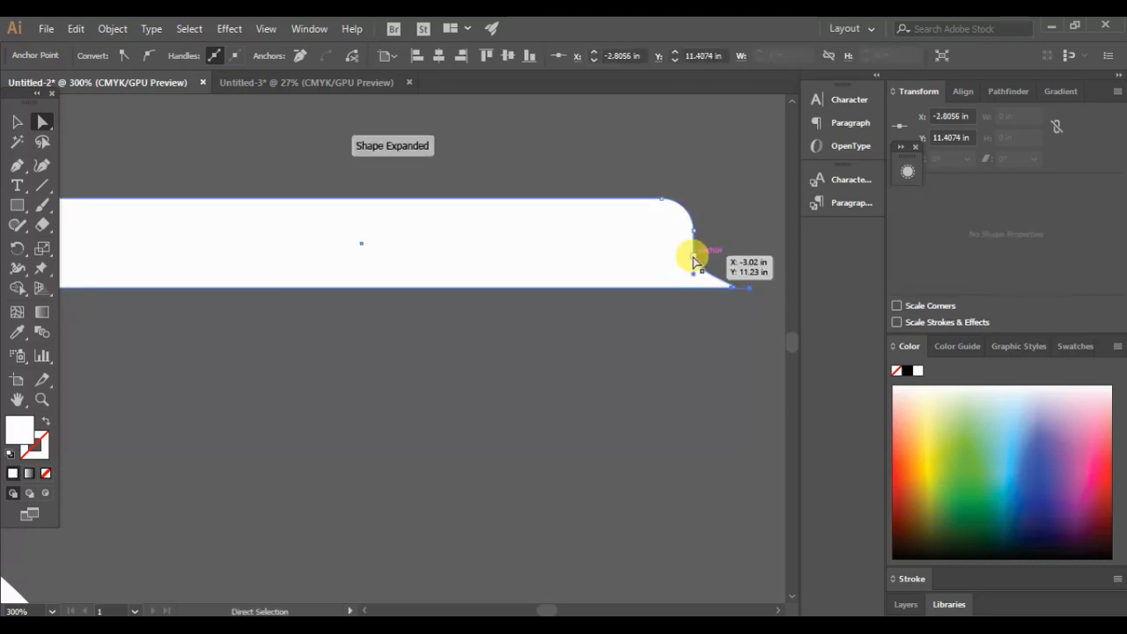
drag(693, 231, 546, 233)
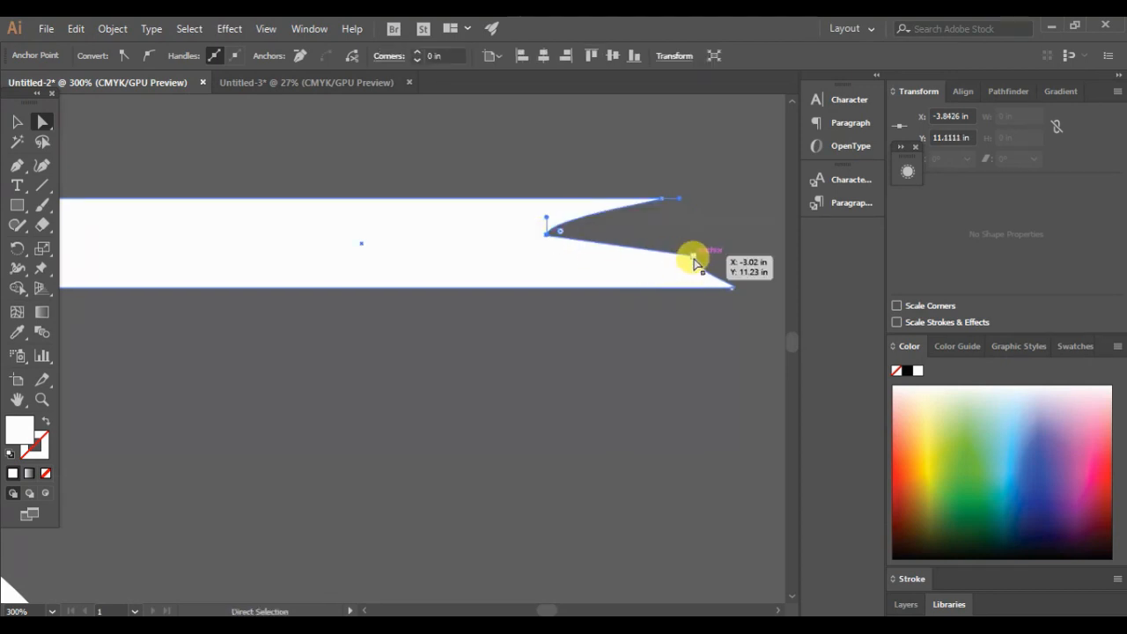
drag(694, 259, 732, 286)
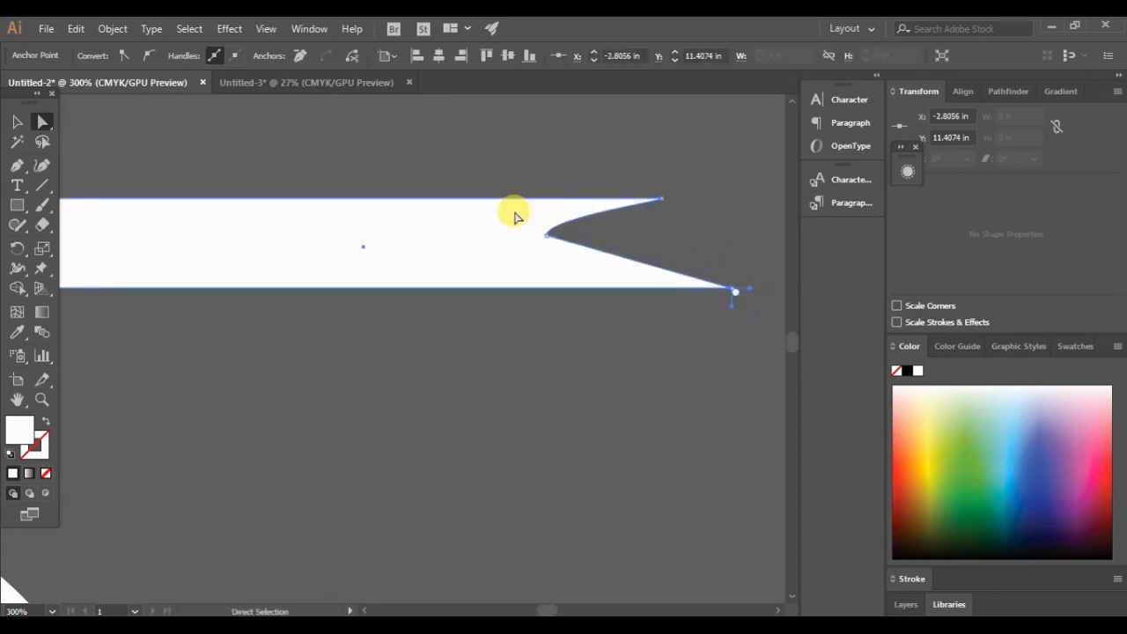
drag(661, 199, 315, 209)
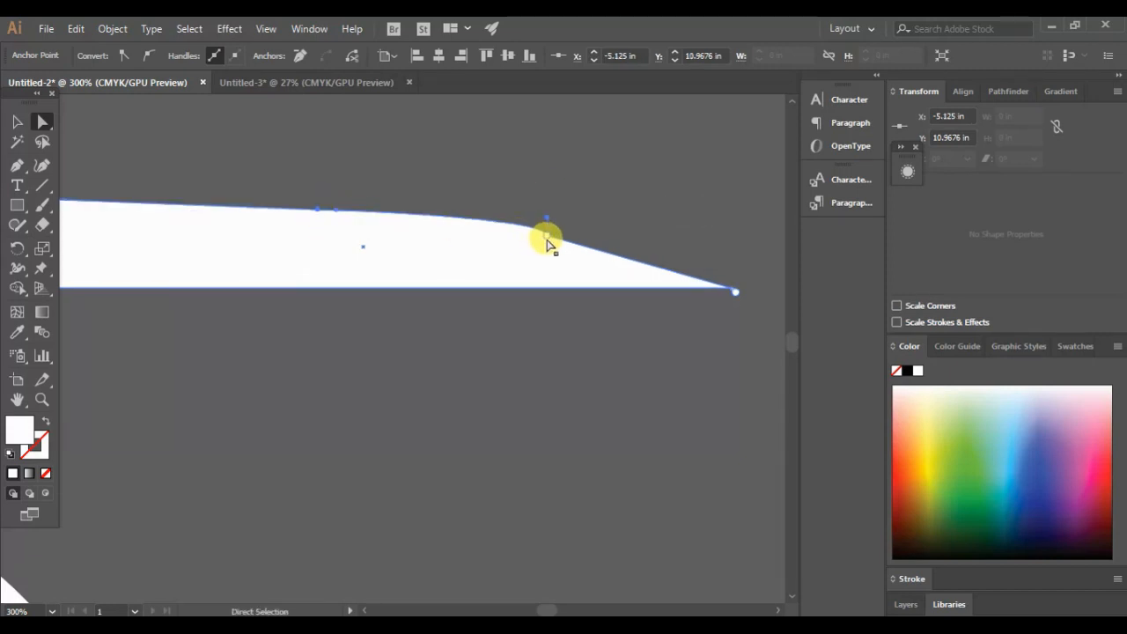
Step: Move the anchor on the sloping edge out to the bar's right tip to form a long, smooth taper
drag(547, 244, 593, 244)
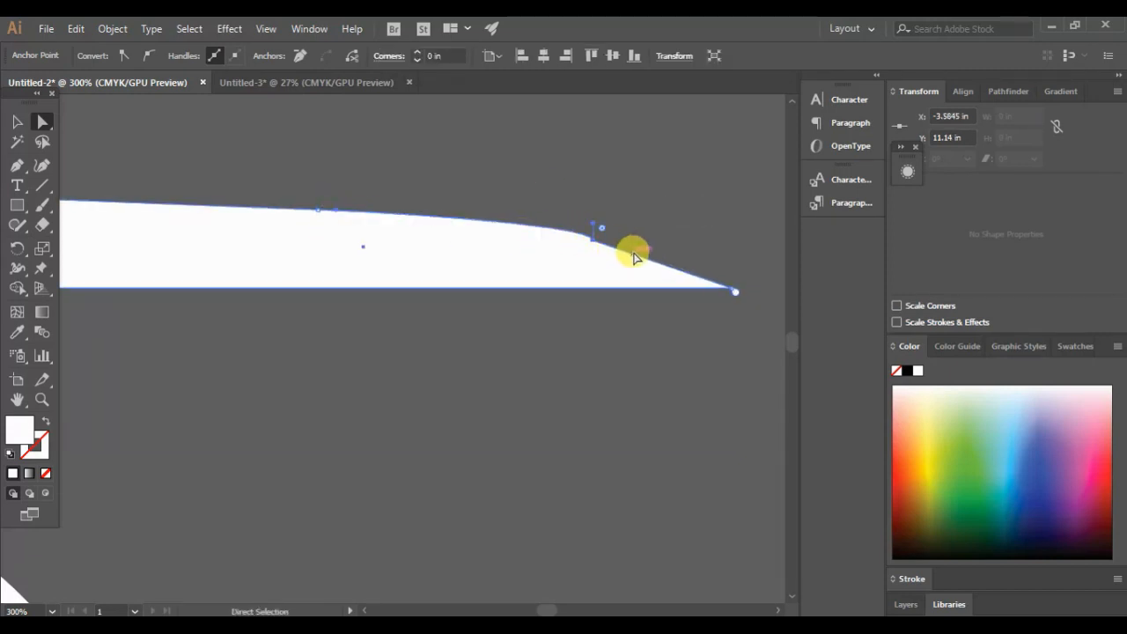
click(667, 204)
click(566, 264)
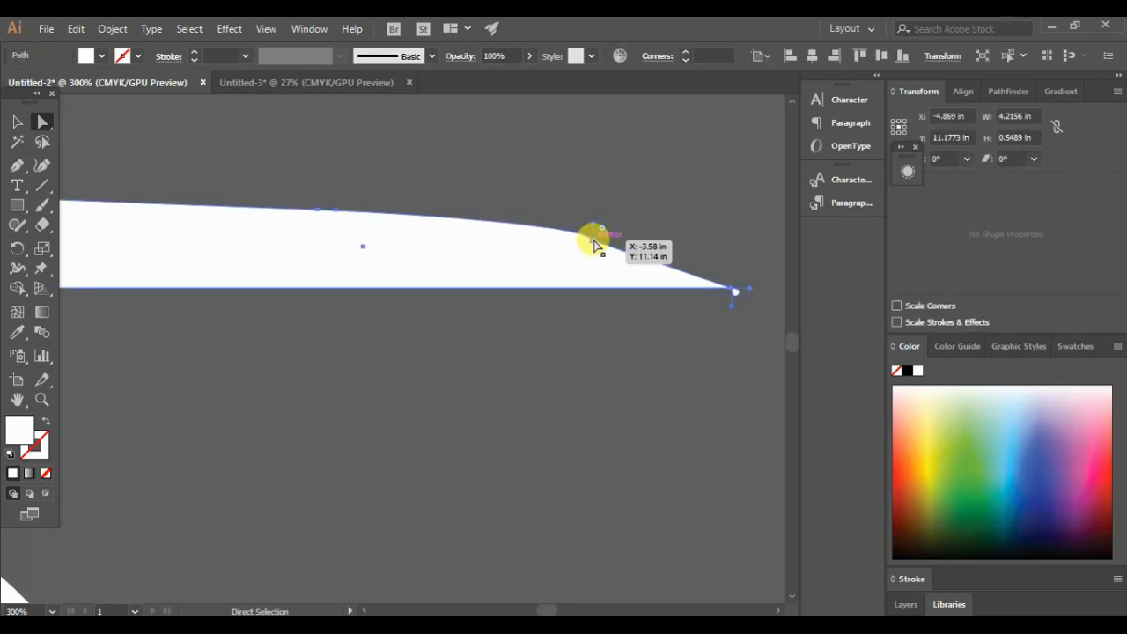
drag(595, 245, 704, 279)
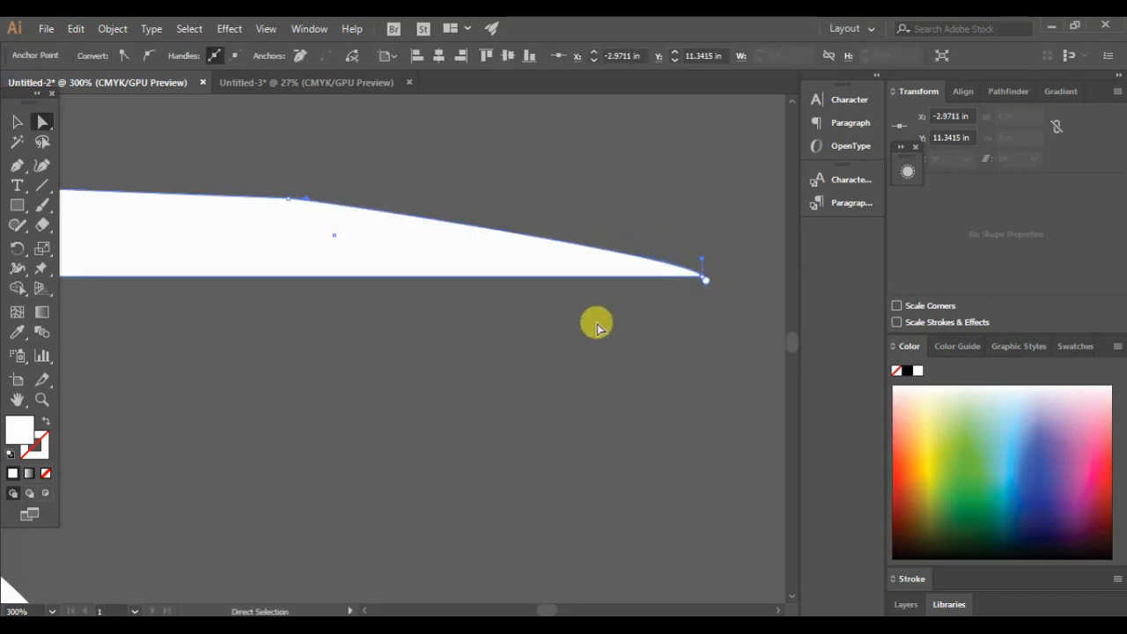
click(596, 322)
Step: Shift the middle anchor of the bar's upper edge toward the rounded end in two moves to even out the taper
scroll(596, 324, left, 3)
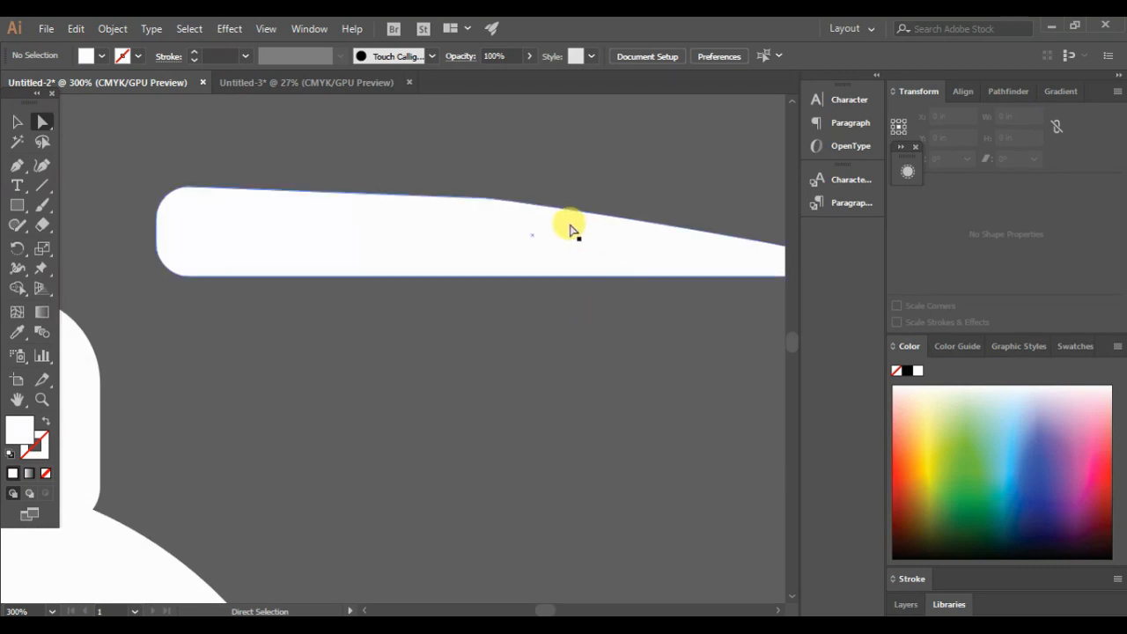
click(502, 194)
drag(491, 202, 459, 208)
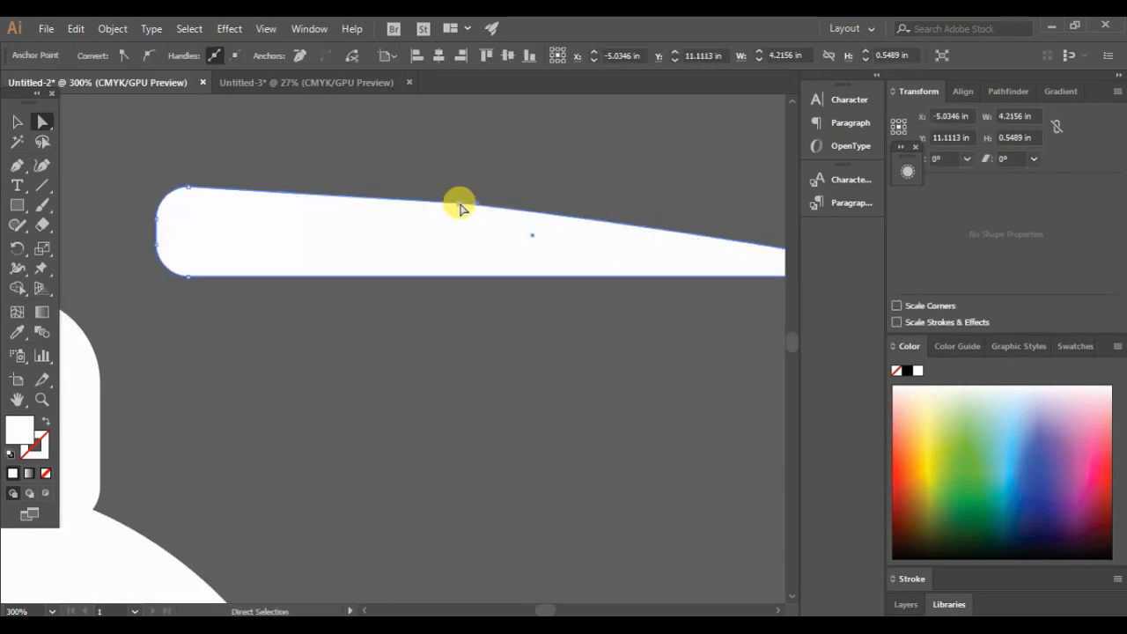
click(407, 385)
scroll(407, 385, down, 2)
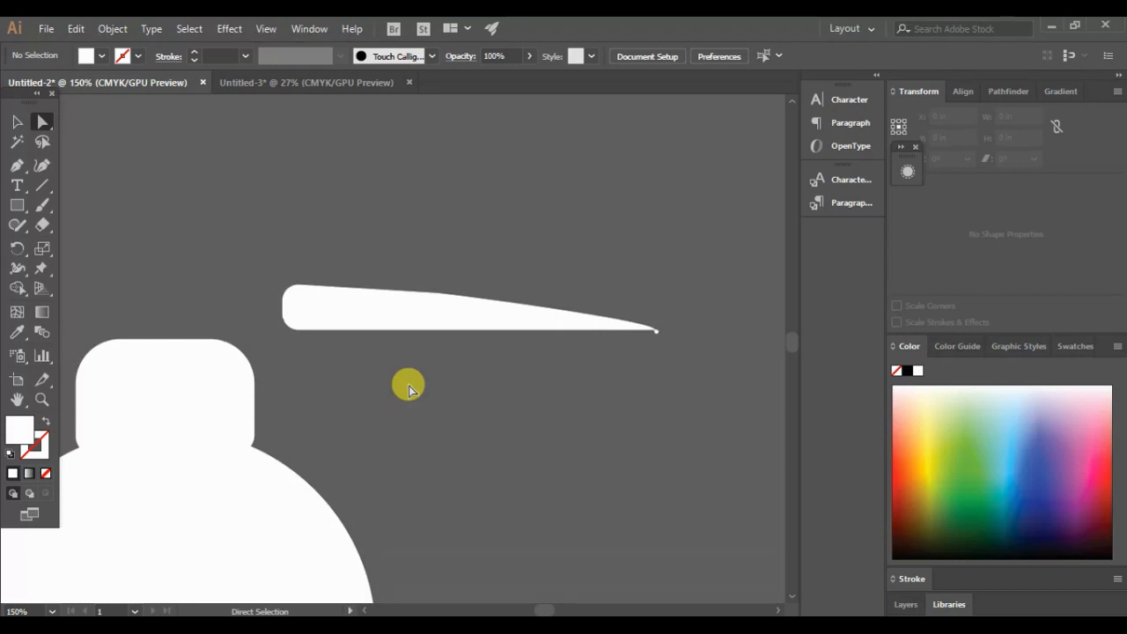
click(443, 313)
scroll(551, 387, left, 1)
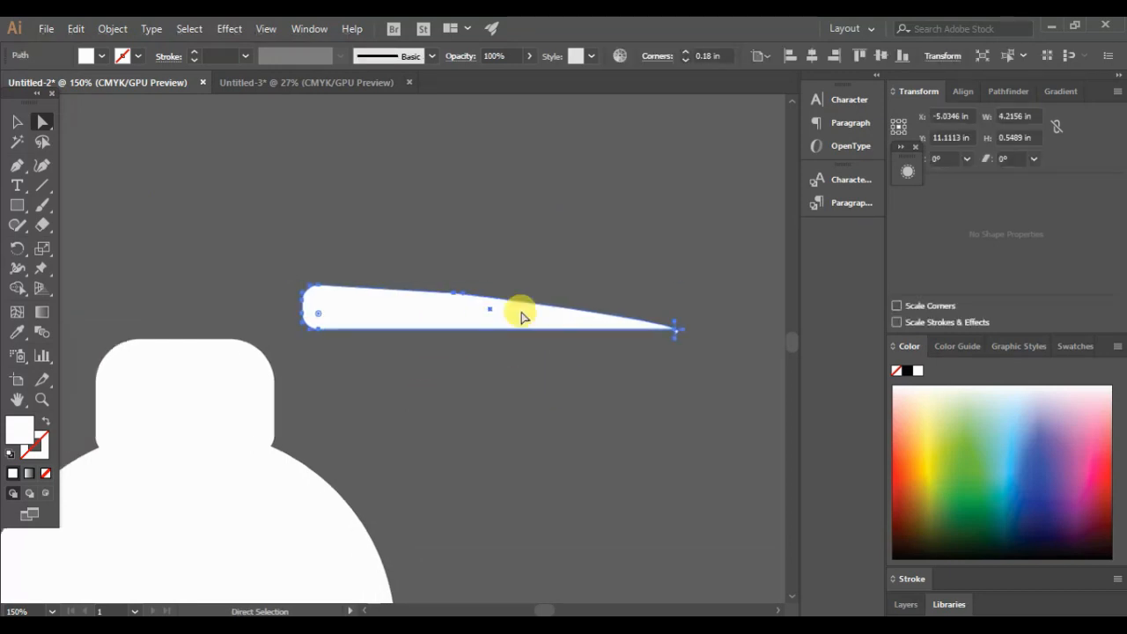
click(523, 405)
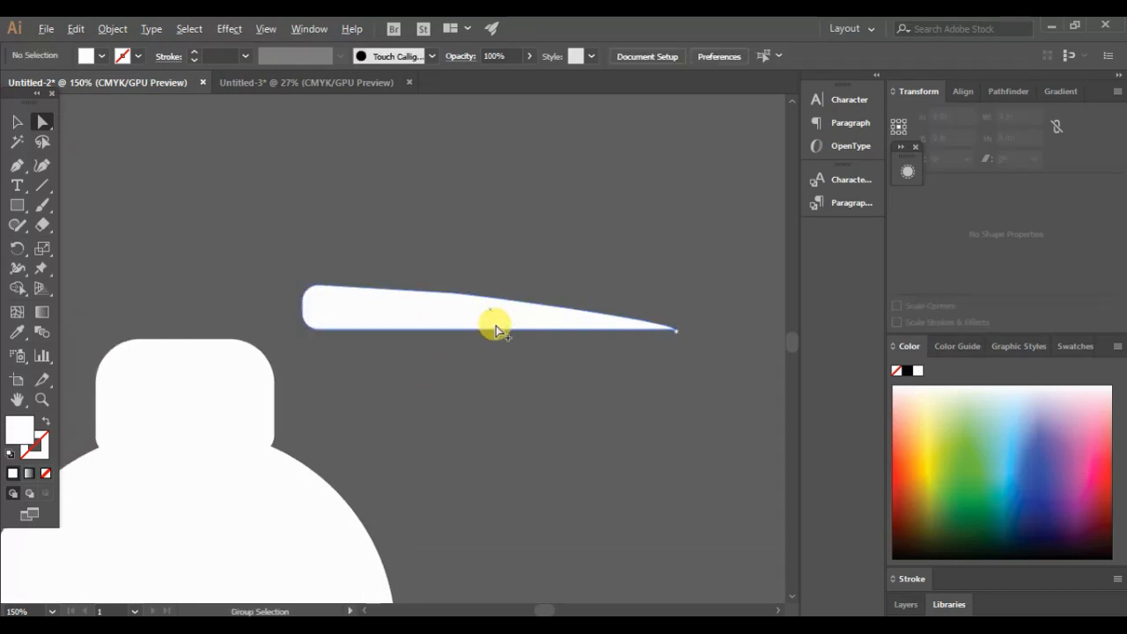
scroll(495, 330, up, 4)
drag(370, 197, 296, 210)
click(302, 475)
scroll(302, 478, down, 2)
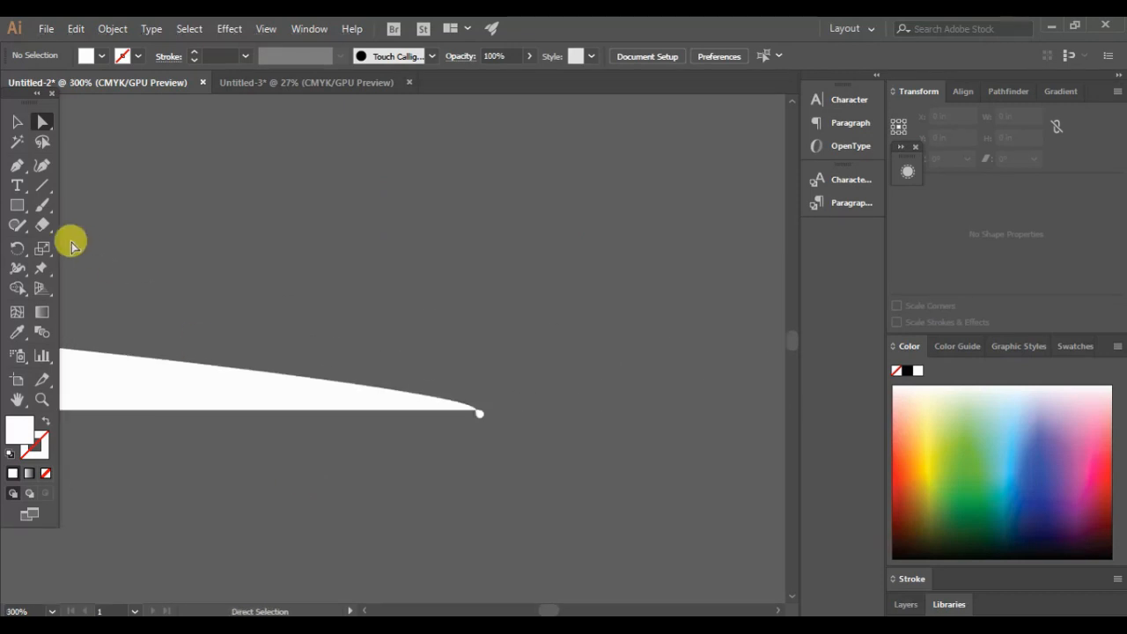
Step: Draw a rectangle about 0.11 in wide and 0.27 in high over the stray tip and subtract it from the bar with Minus Front
click(18, 206)
drag(495, 396, 471, 440)
click(17, 122)
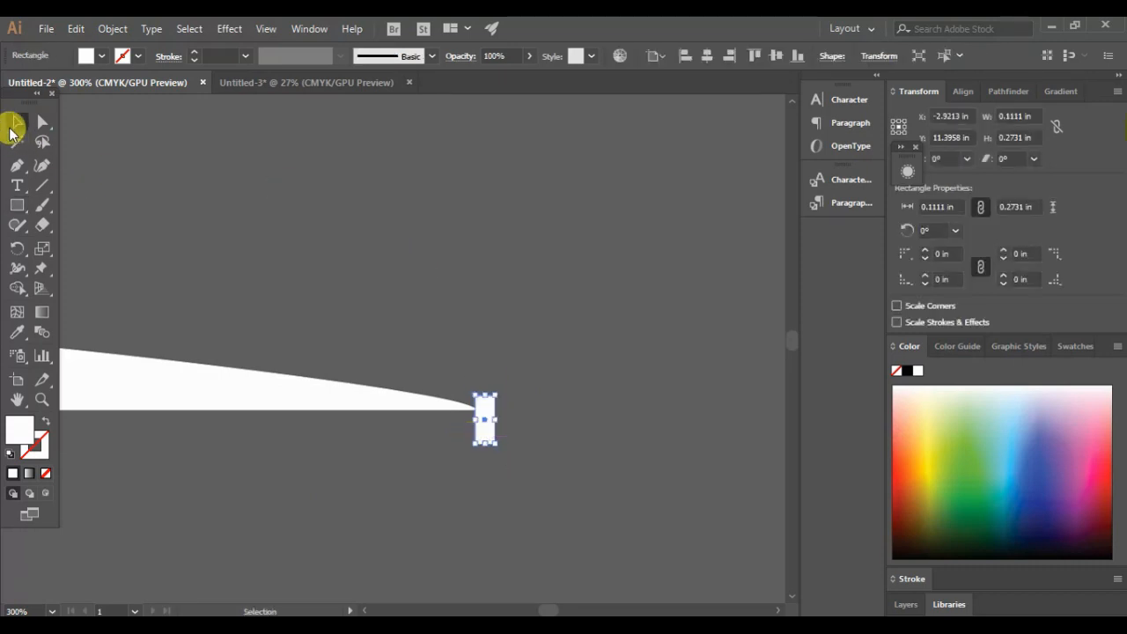
key(ctrl+a)
click(964, 92)
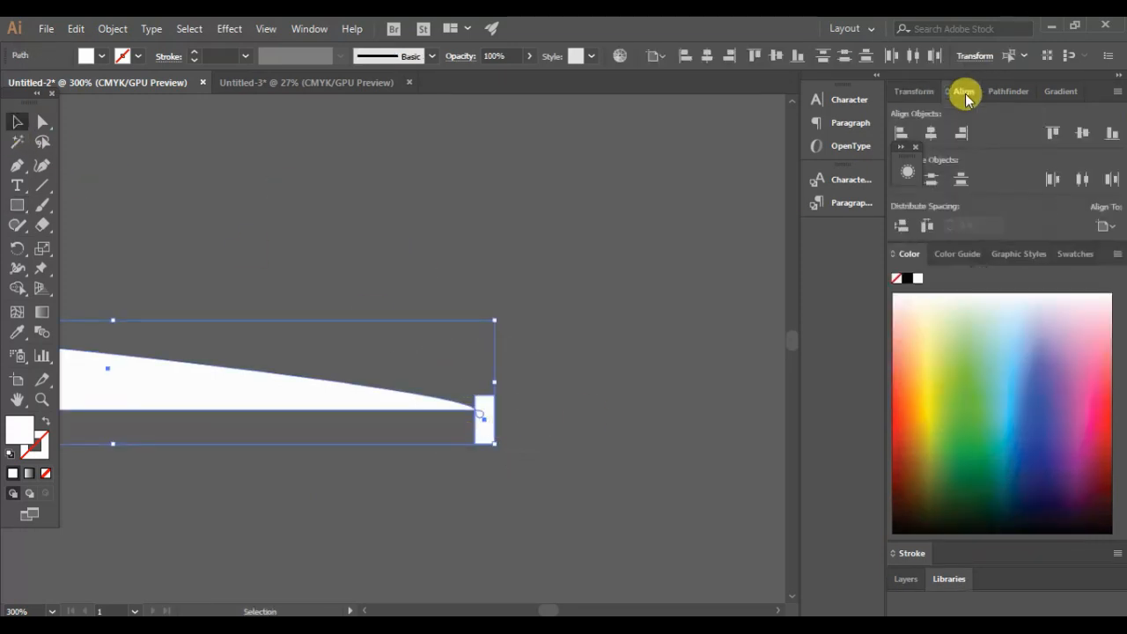
click(990, 92)
click(932, 132)
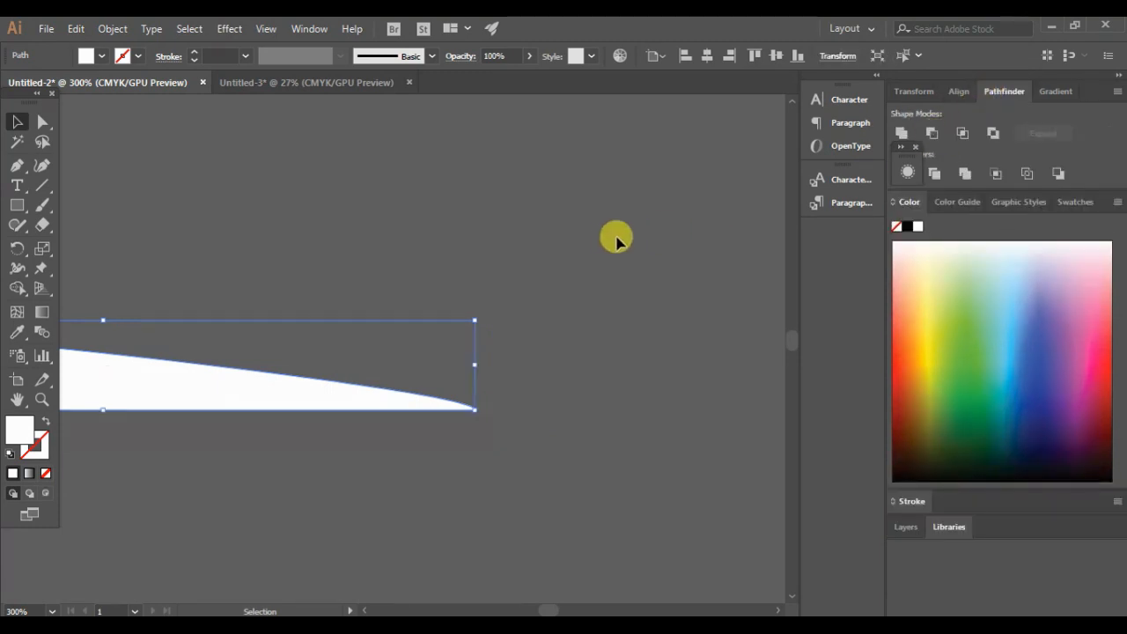
click(613, 237)
Step: Apply a horizontal Arc warp with a 17% bend to the tapered bar
click(268, 377)
key(ctrl+minus)
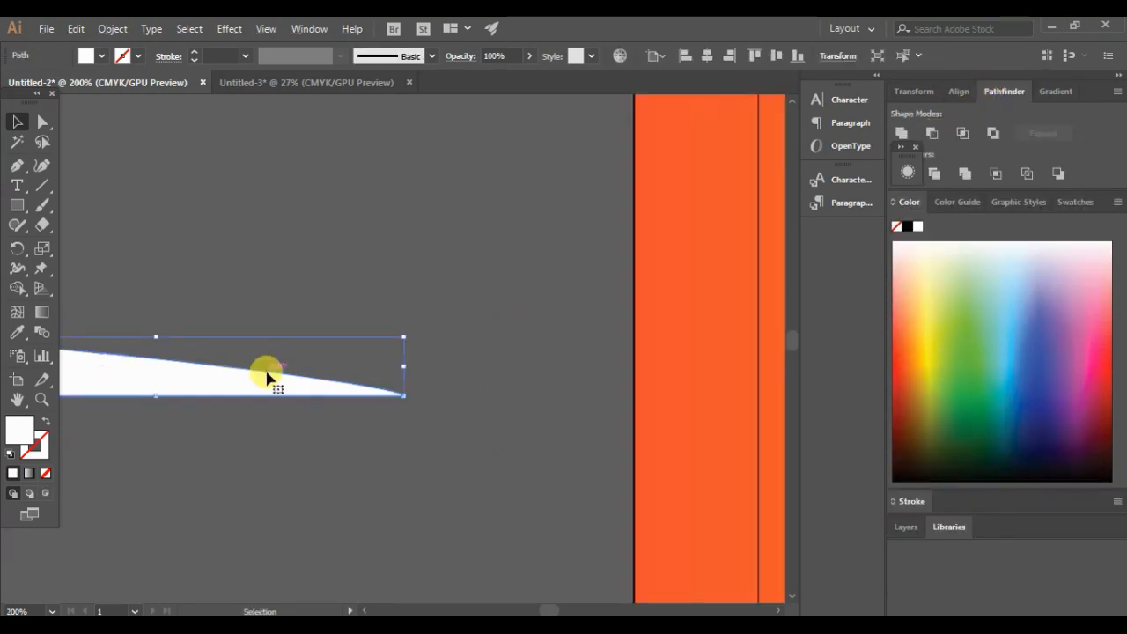
click(191, 29)
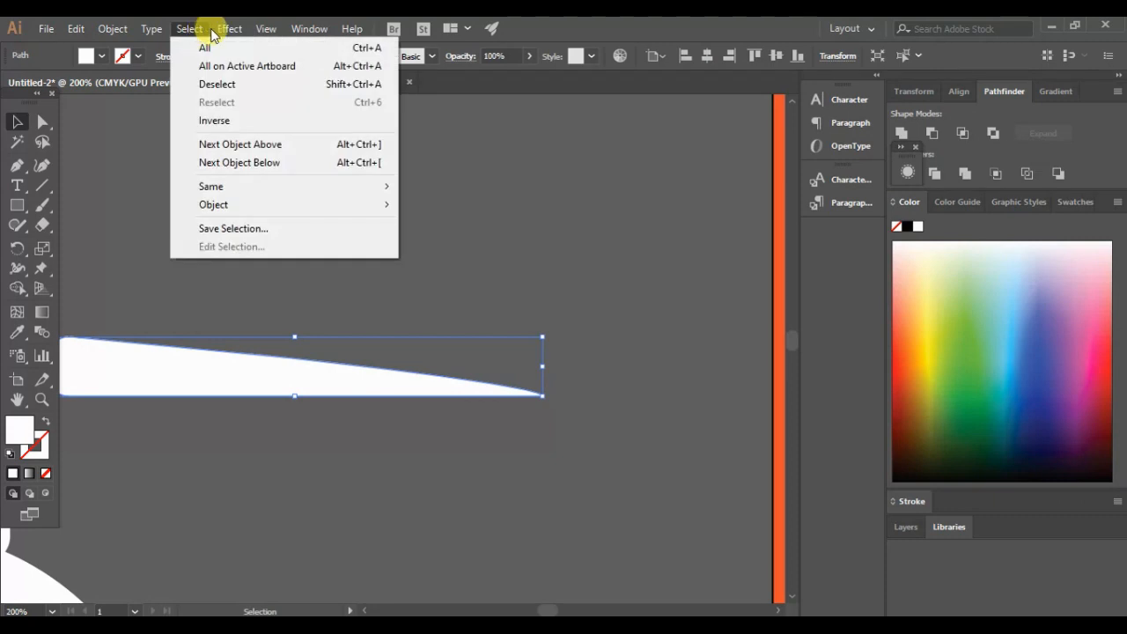
mouse_move(231, 29)
mouse_move(323, 241)
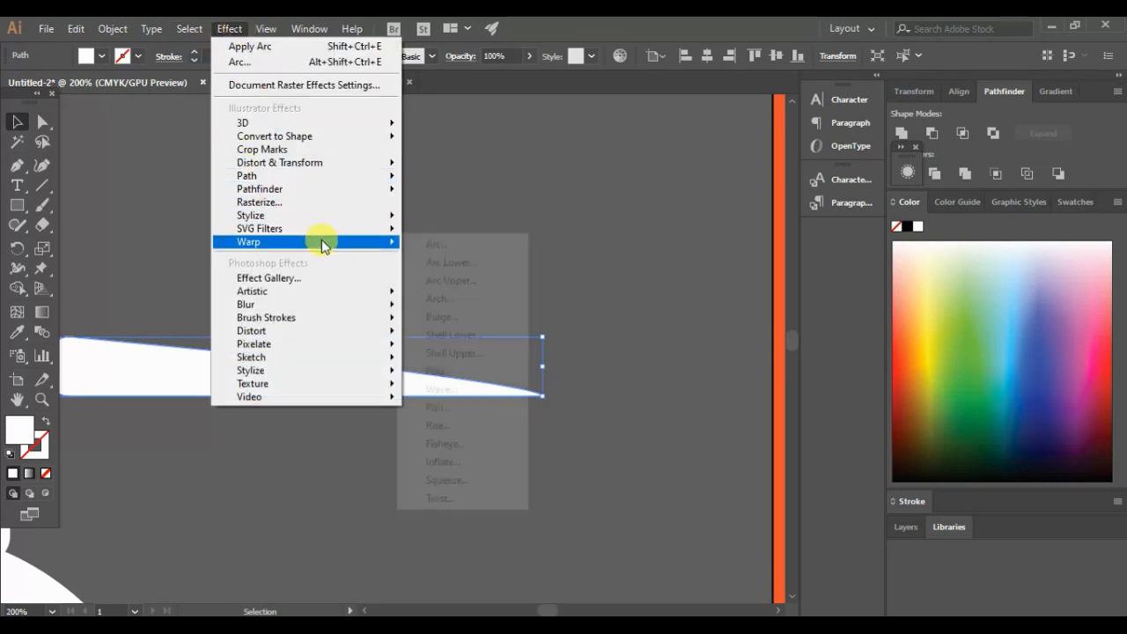
click(427, 245)
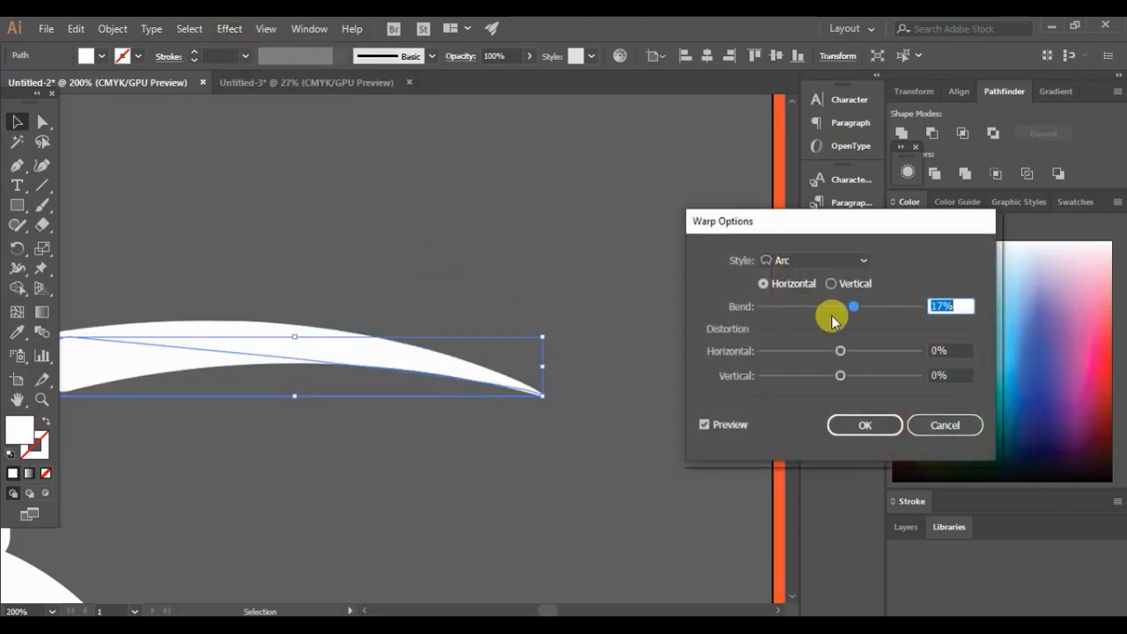
click(864, 430)
click(437, 473)
scroll(437, 473, left, 3)
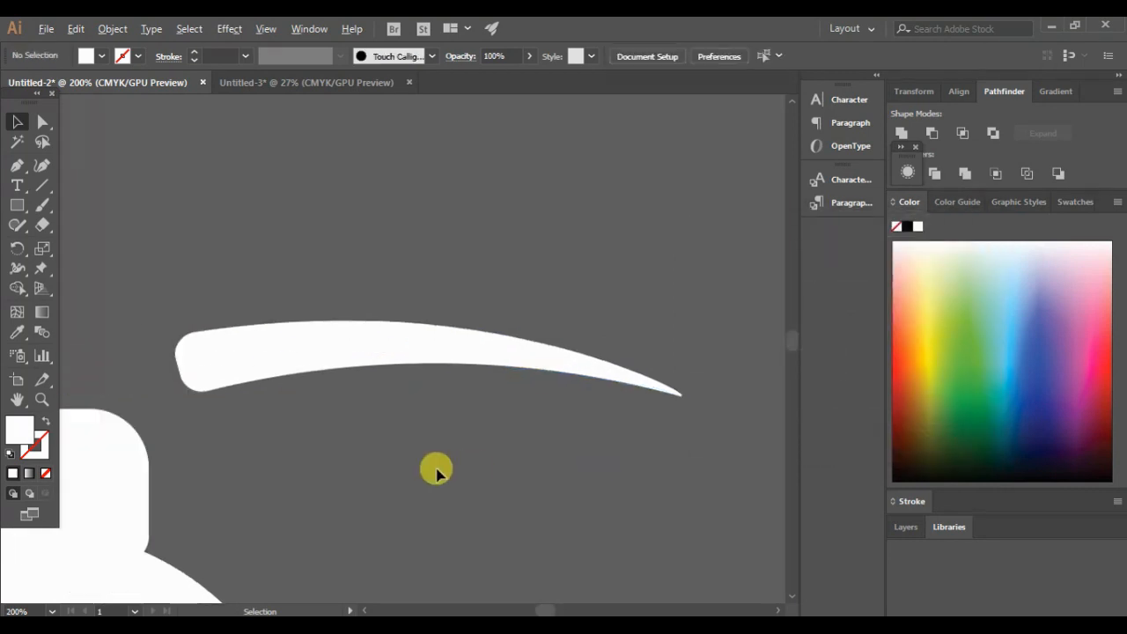
Step: Draw a small, narrow white rectangle on top of the bottle's neck as the pump stem
scroll(438, 473, down, 1)
scroll(437, 473, left, 3)
click(17, 204)
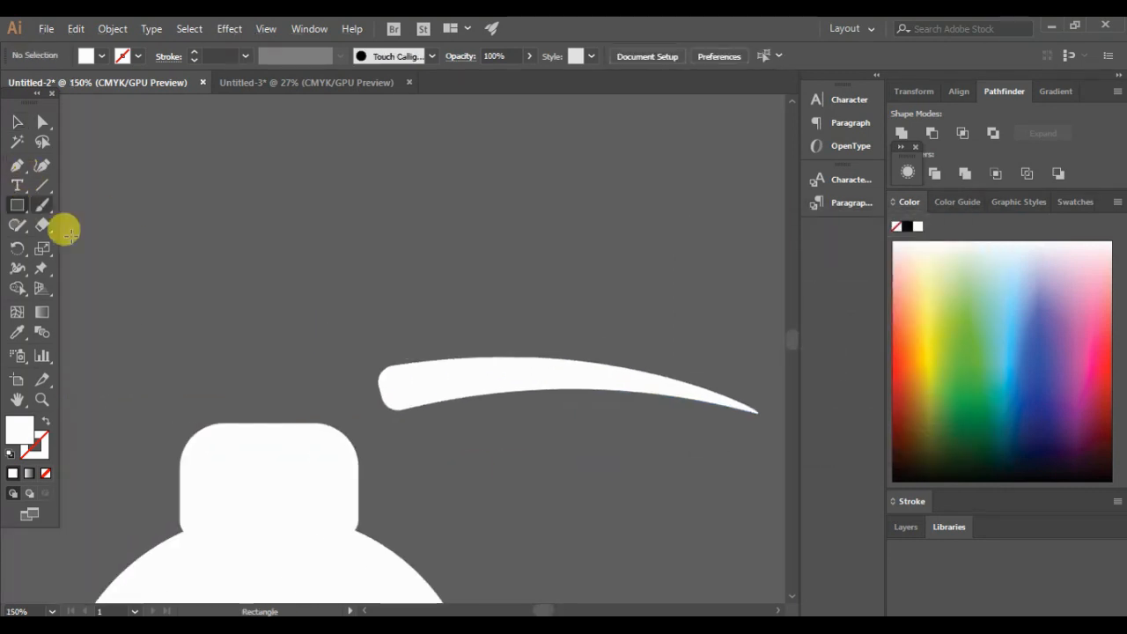
drag(263, 393, 285, 423)
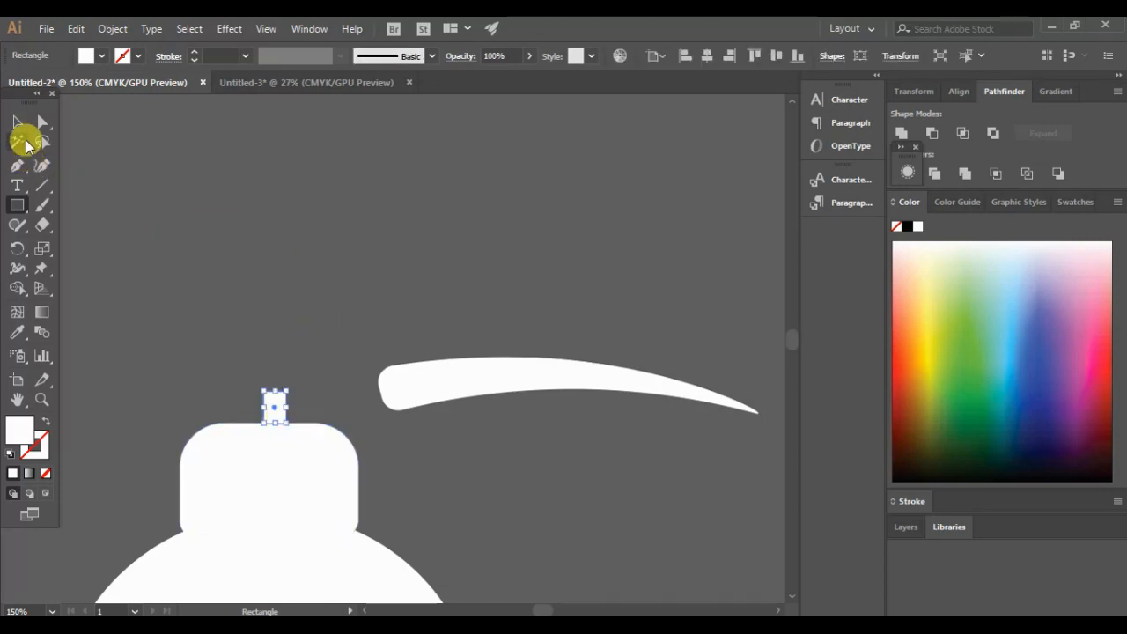
Step: Move the curved bar onto the pump stem as the nozzle and nudge its rounded end against the stem's top
click(17, 122)
click(371, 268)
drag(488, 368, 370, 335)
key(Down)
key(Down)
key(Down)
key(Down)
key(Down)
key(Down)
key(Down)
key(Down)
key(Down)
key(Down)
key(Down)
key(Down)
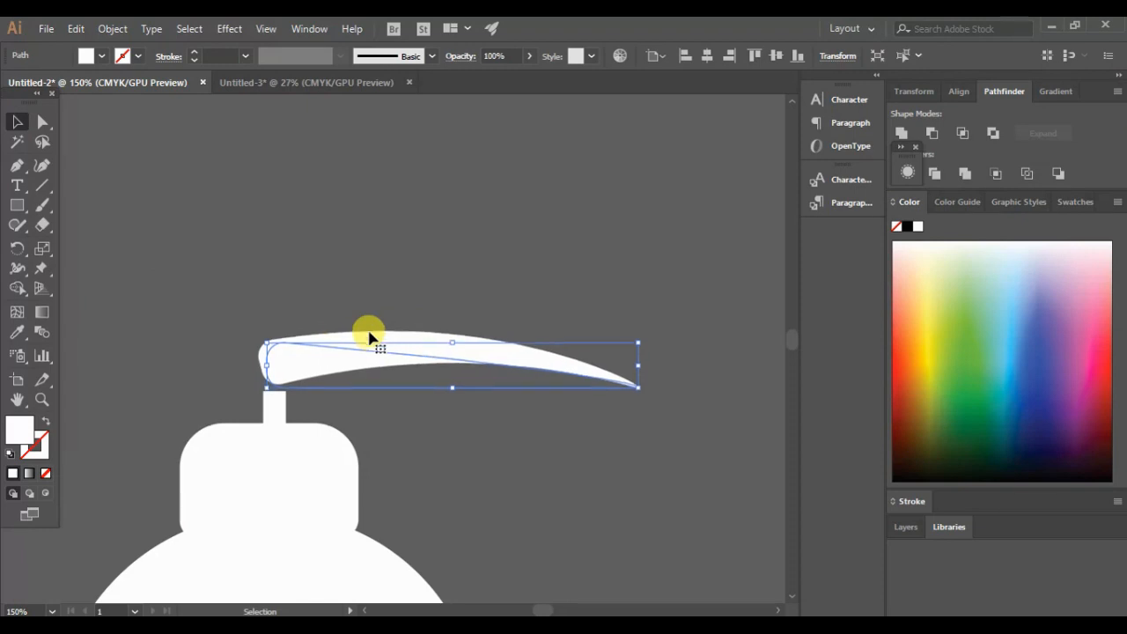
key(Left)
key(Left)
key(Left)
key(Up)
key(Up)
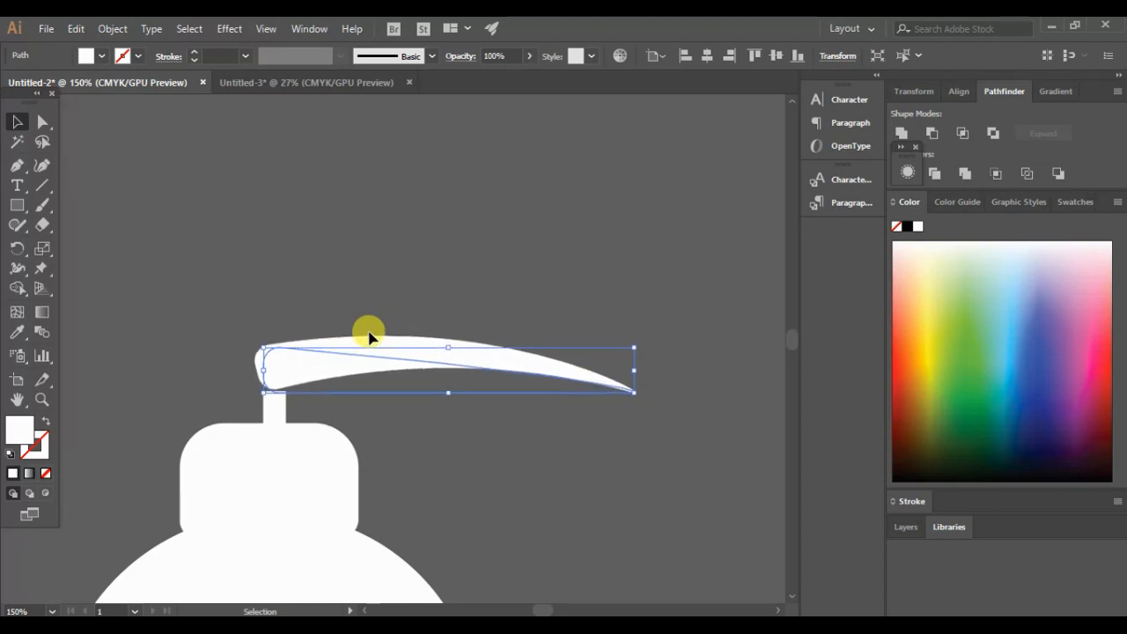
click(472, 248)
scroll(472, 250, down, 2)
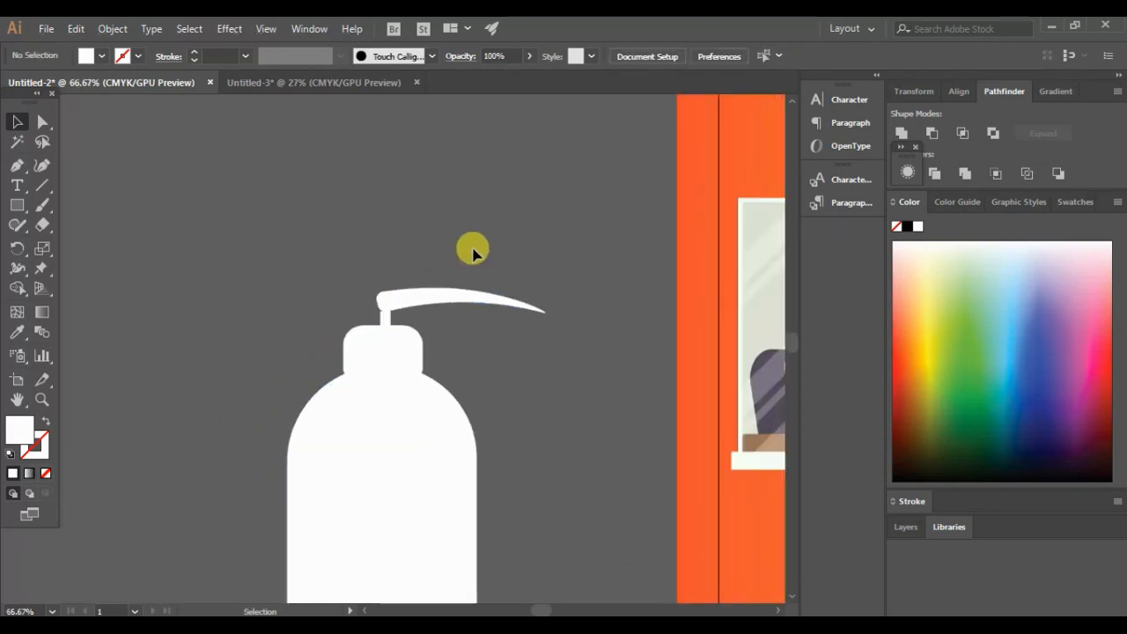
scroll(473, 251, down, 3)
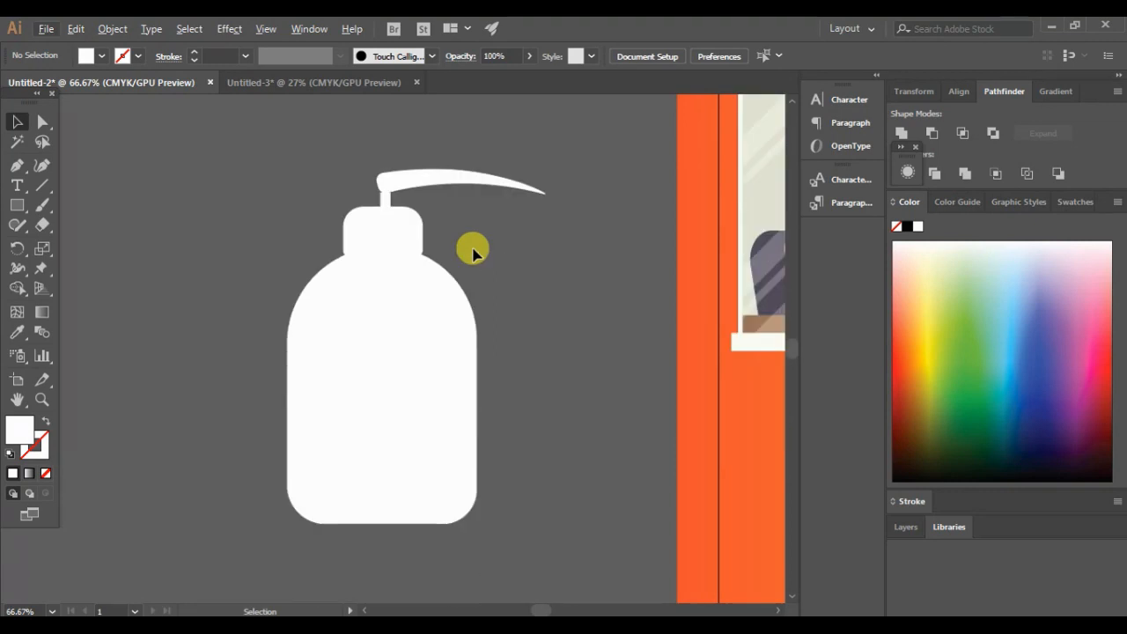
click(359, 345)
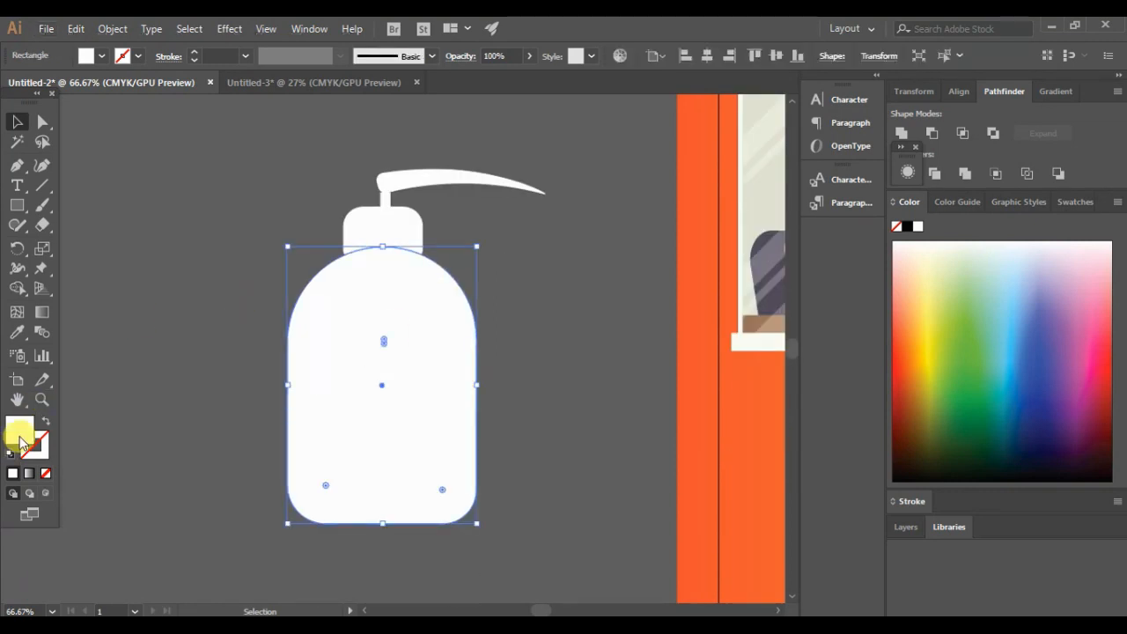
double_click(19, 433)
click(832, 359)
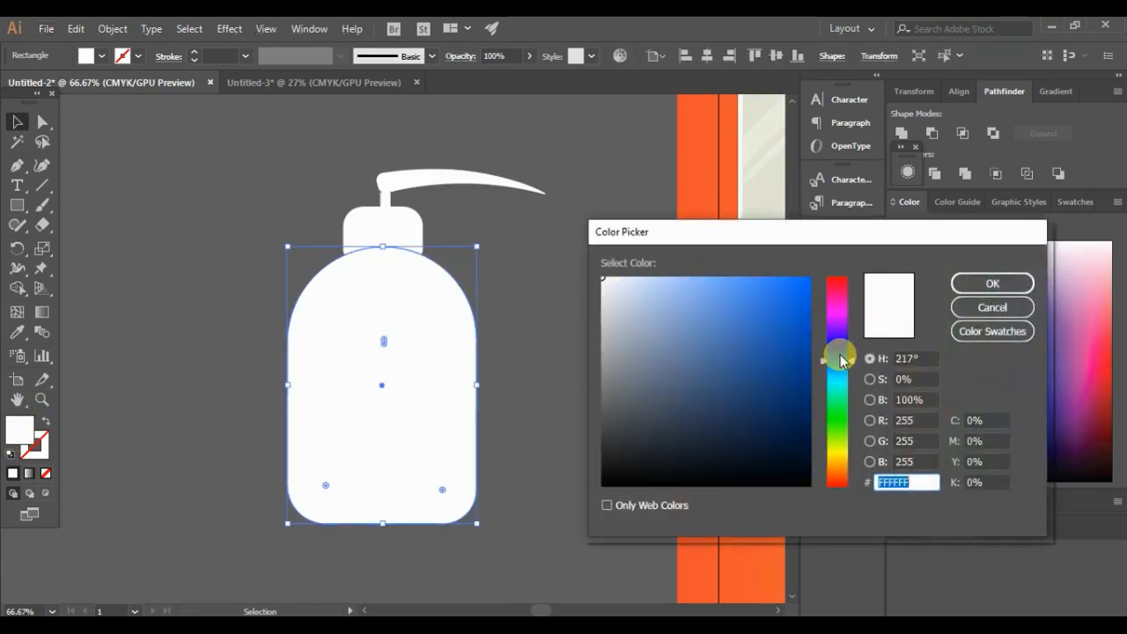
click(964, 286)
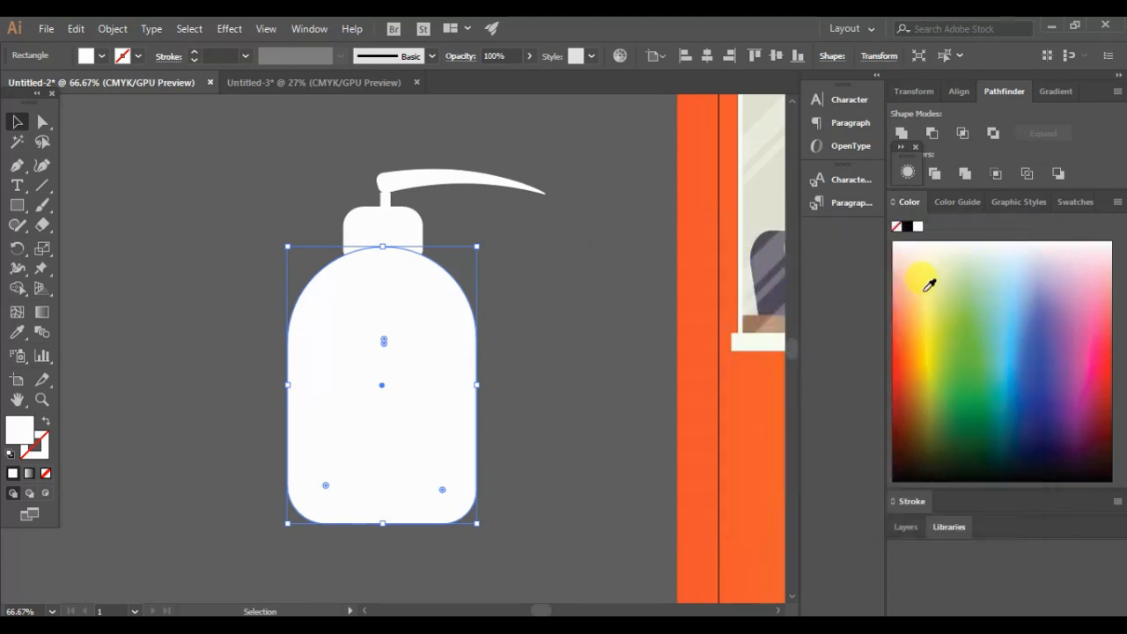
click(525, 409)
Step: Fill the bottle's body with blue 0932DB
click(402, 412)
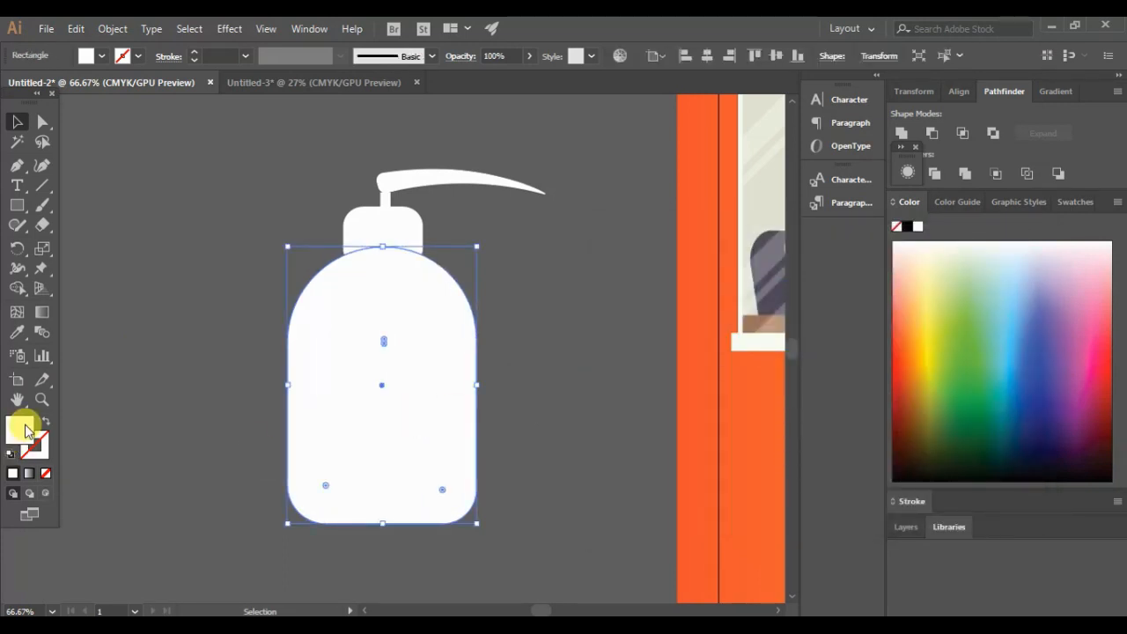
double_click(26, 431)
drag(827, 364, 803, 303)
click(786, 319)
click(824, 351)
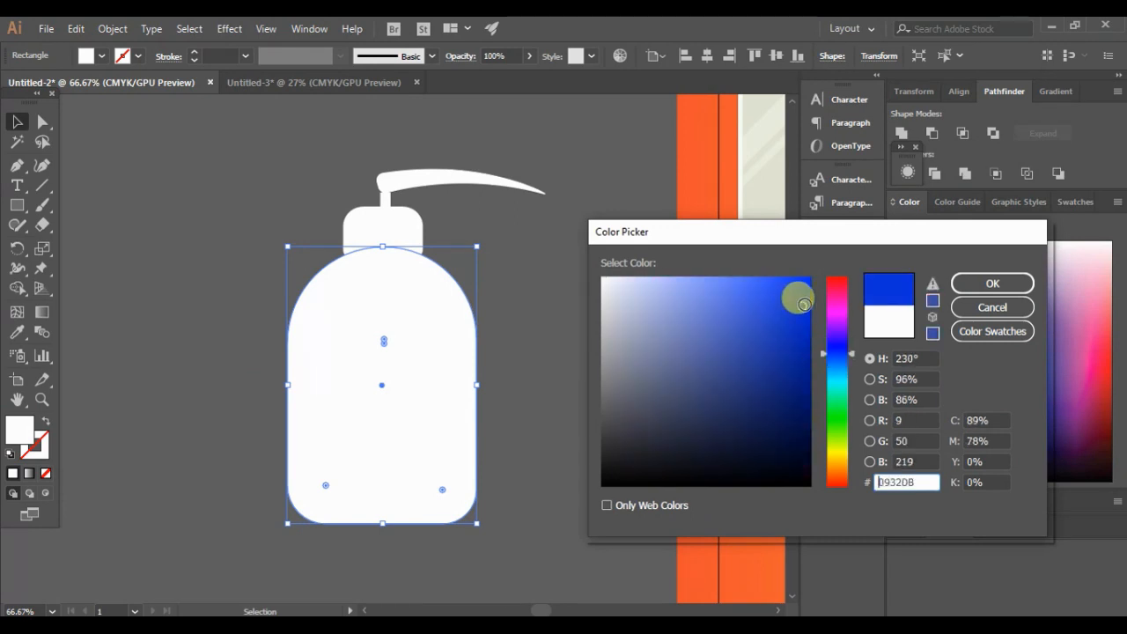
click(968, 283)
click(495, 422)
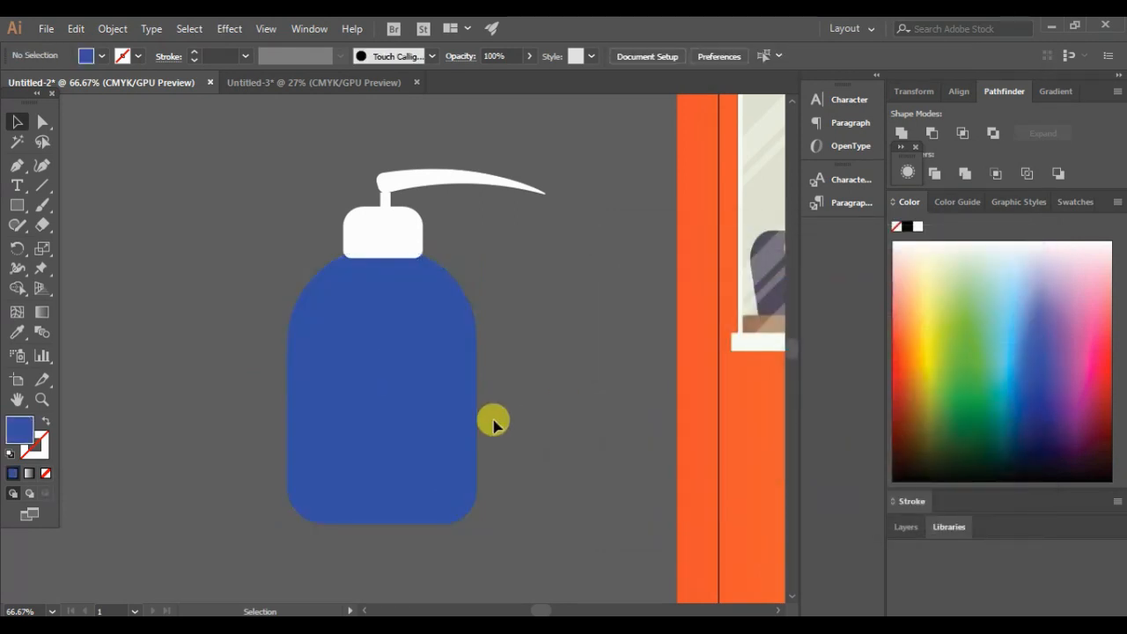
Step: Change the bottle body's fill to the brighter blue 003DFF
click(333, 384)
click(282, 143)
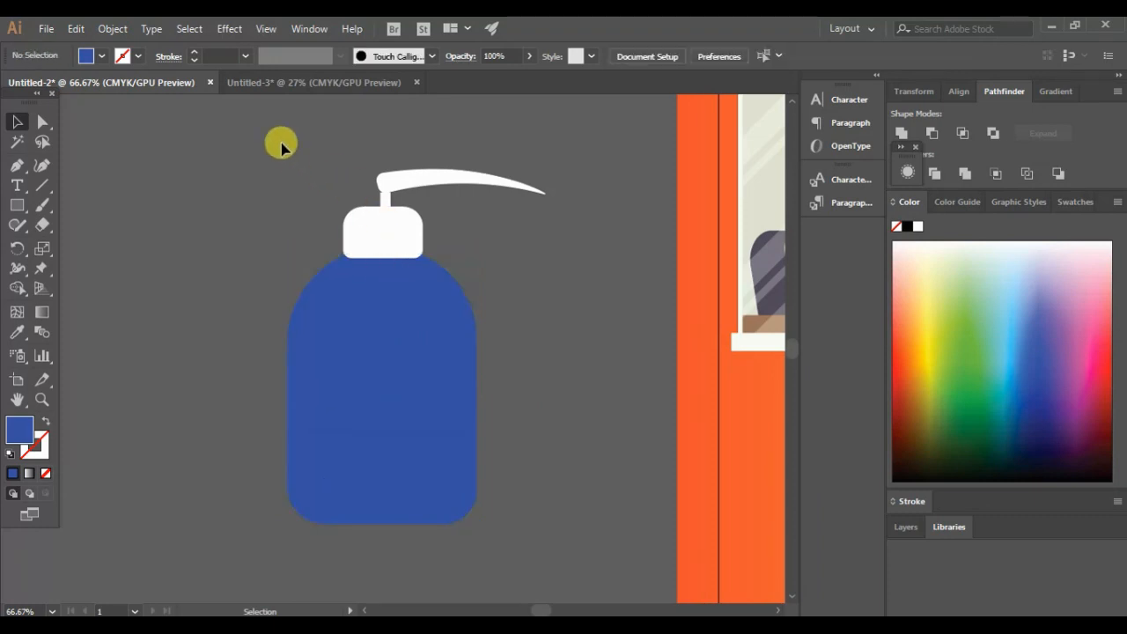
click(357, 406)
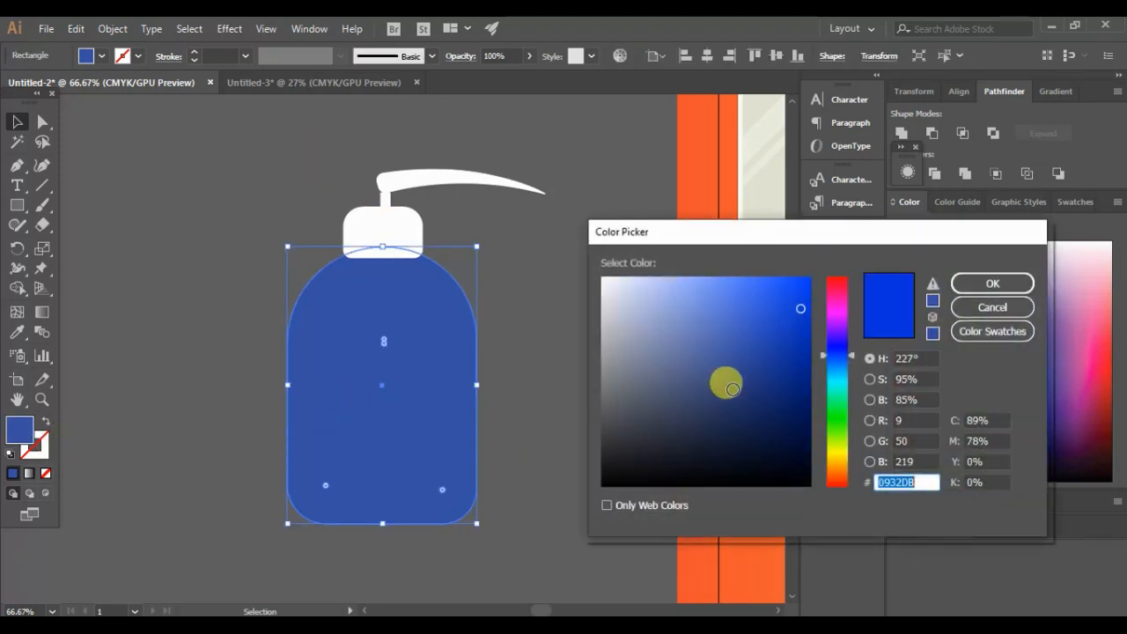
mouse_move(772, 326)
mouse_down()
mouse_move(771, 309)
mouse_move(831, 250)
mouse_up()
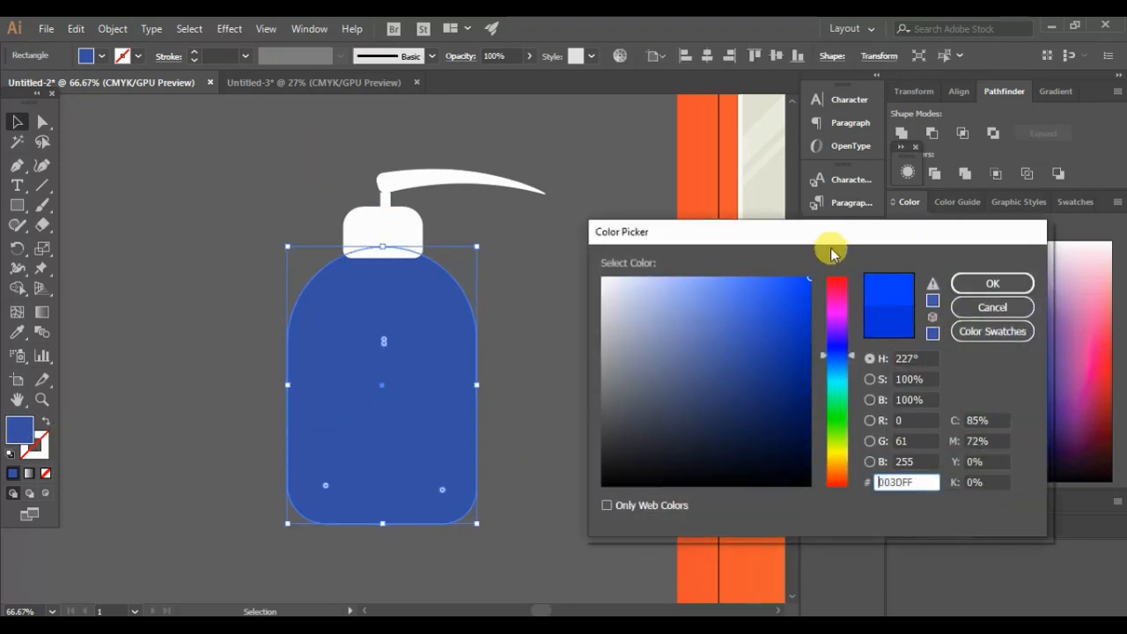
click(975, 281)
click(590, 250)
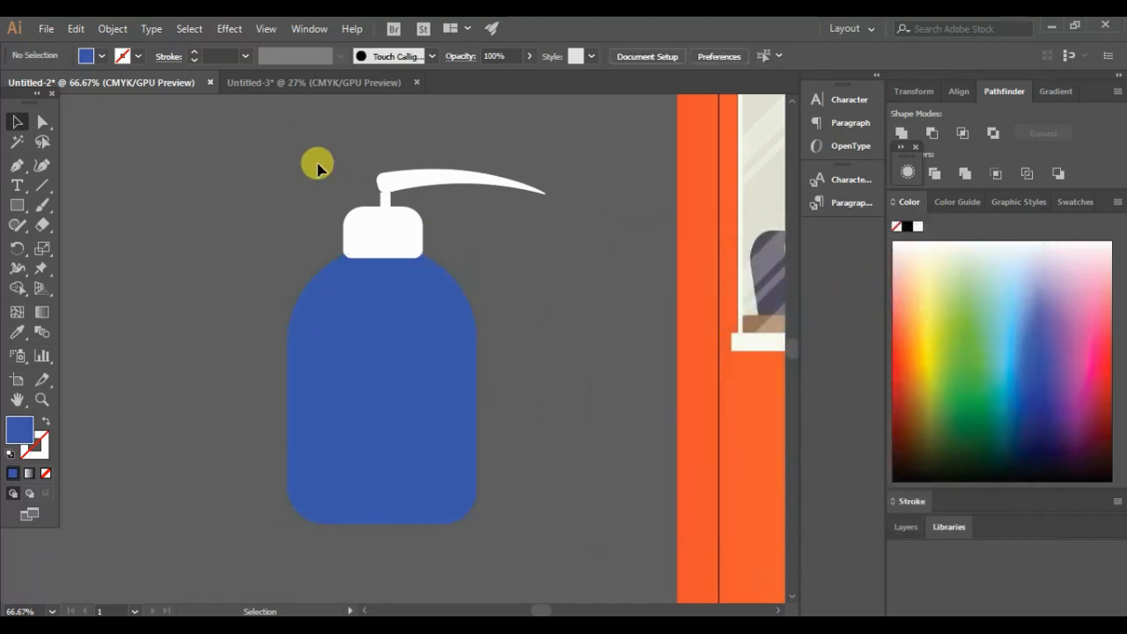
Step: Give all parts of the pump bottle a black 7 pt outline
click(463, 435)
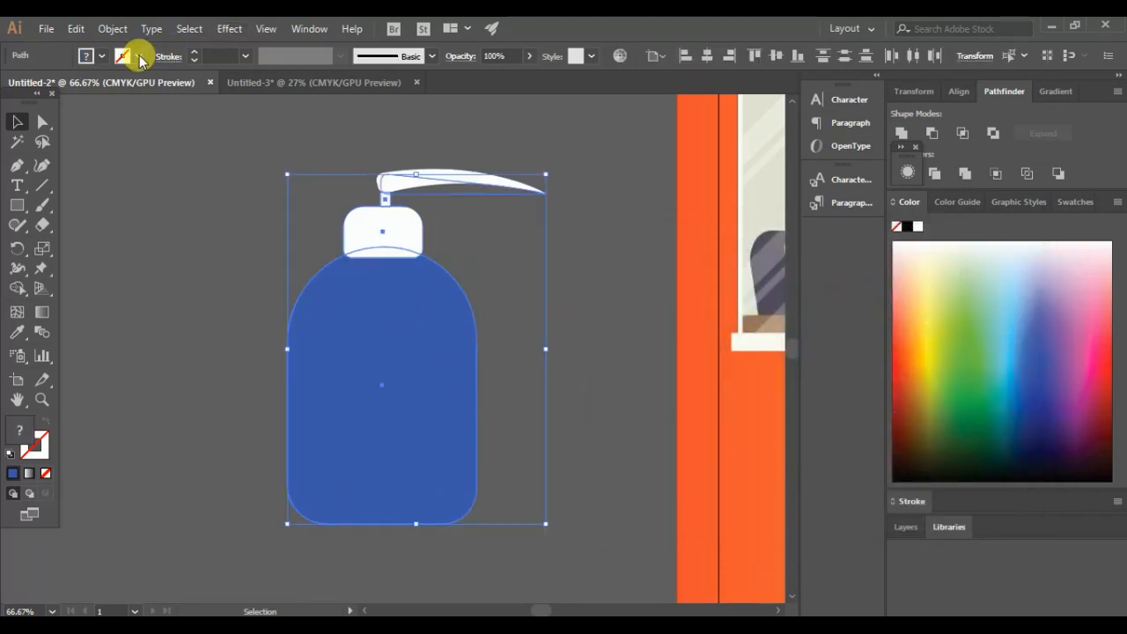
click(193, 51)
click(194, 51)
click(194, 51)
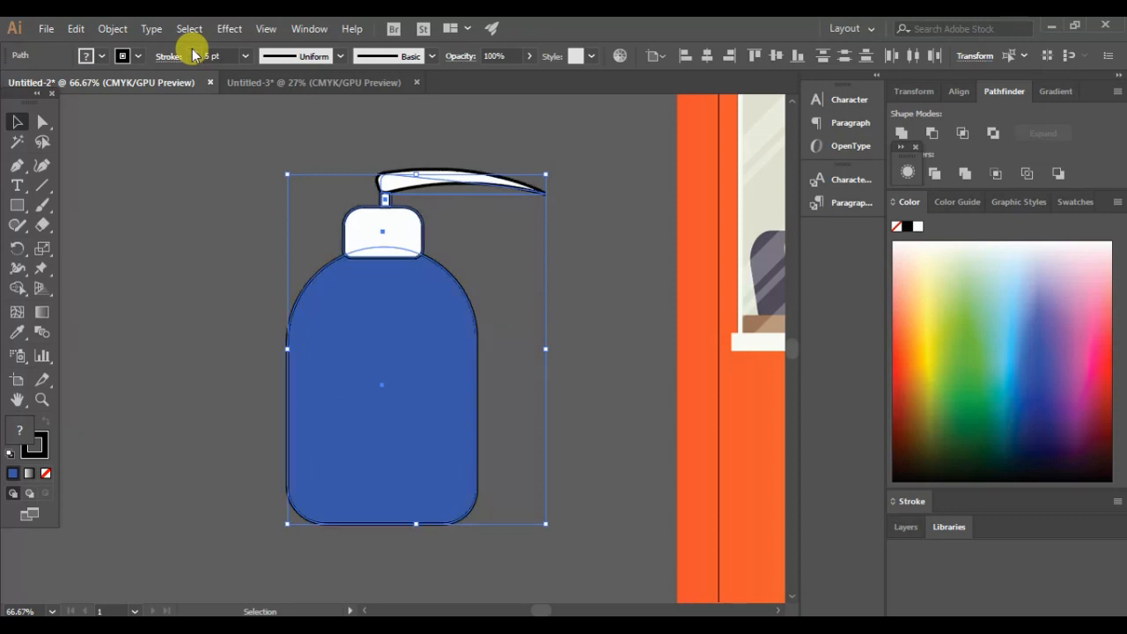
click(193, 51)
click(193, 51)
click(176, 307)
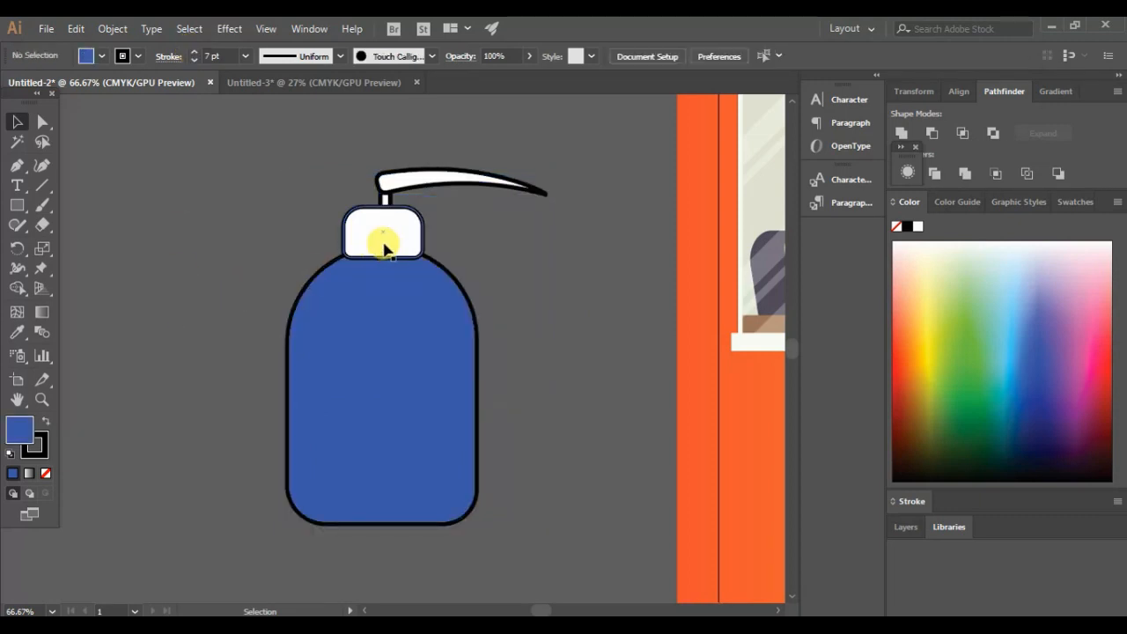
Step: Draw a narrow upright rectangle beside the bottle with a white fill and a 0 pt stroke
click(19, 208)
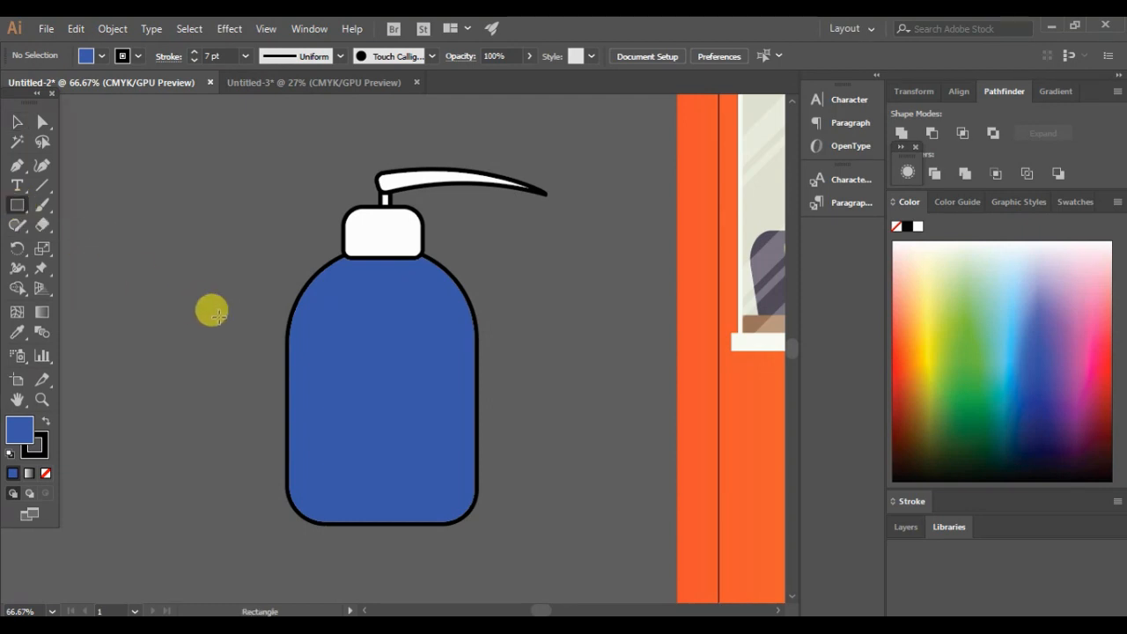
drag(152, 334, 175, 452)
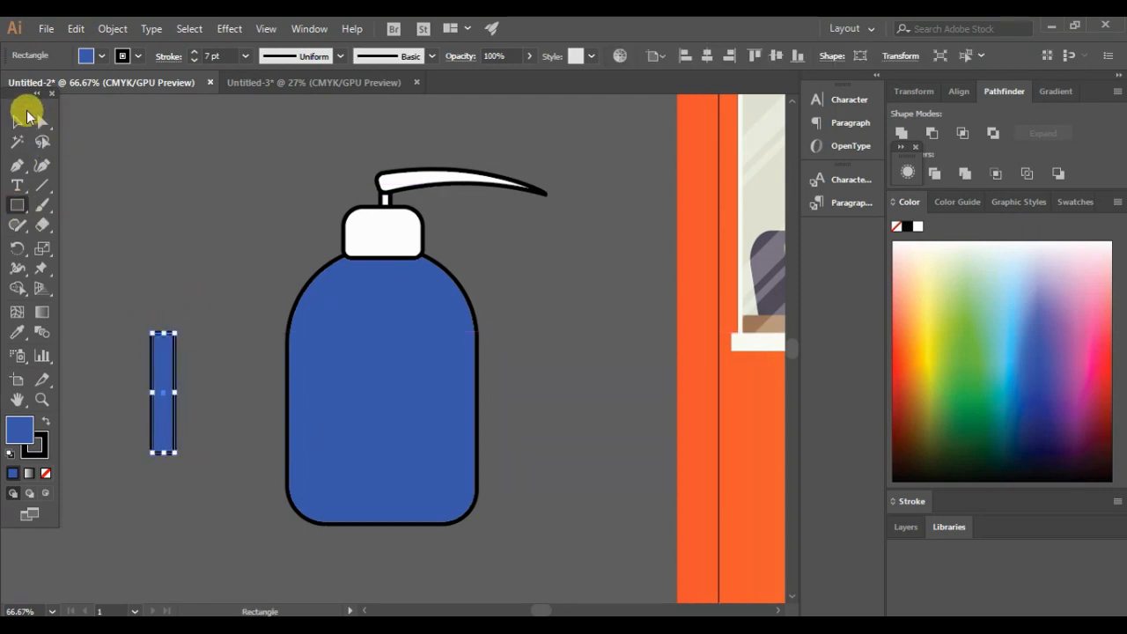
click(18, 120)
click(102, 56)
click(34, 84)
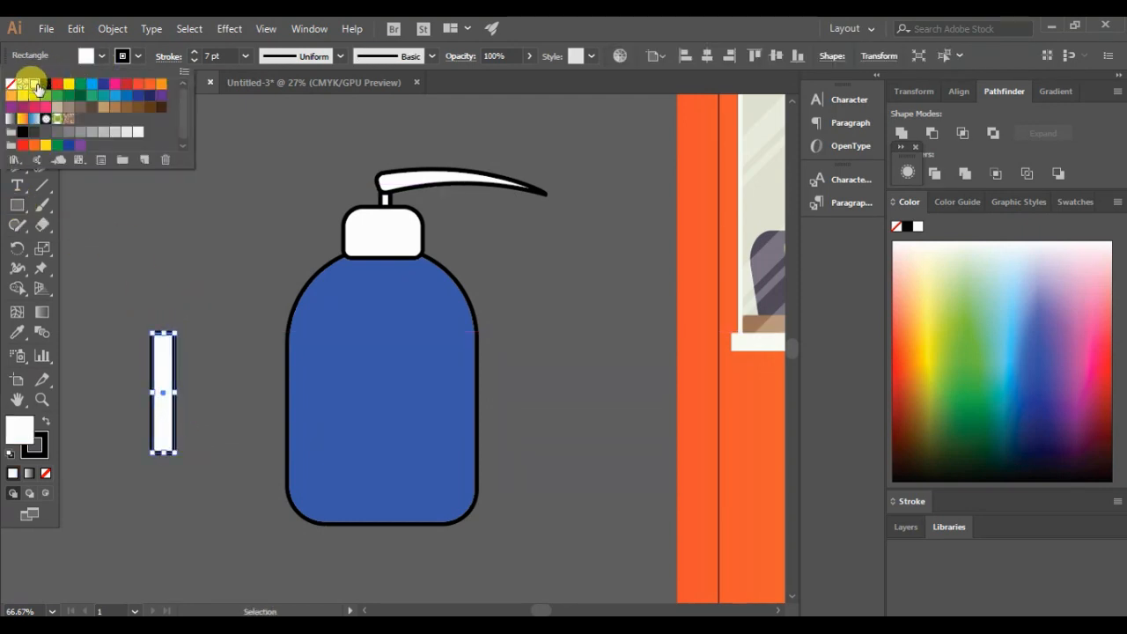
click(195, 62)
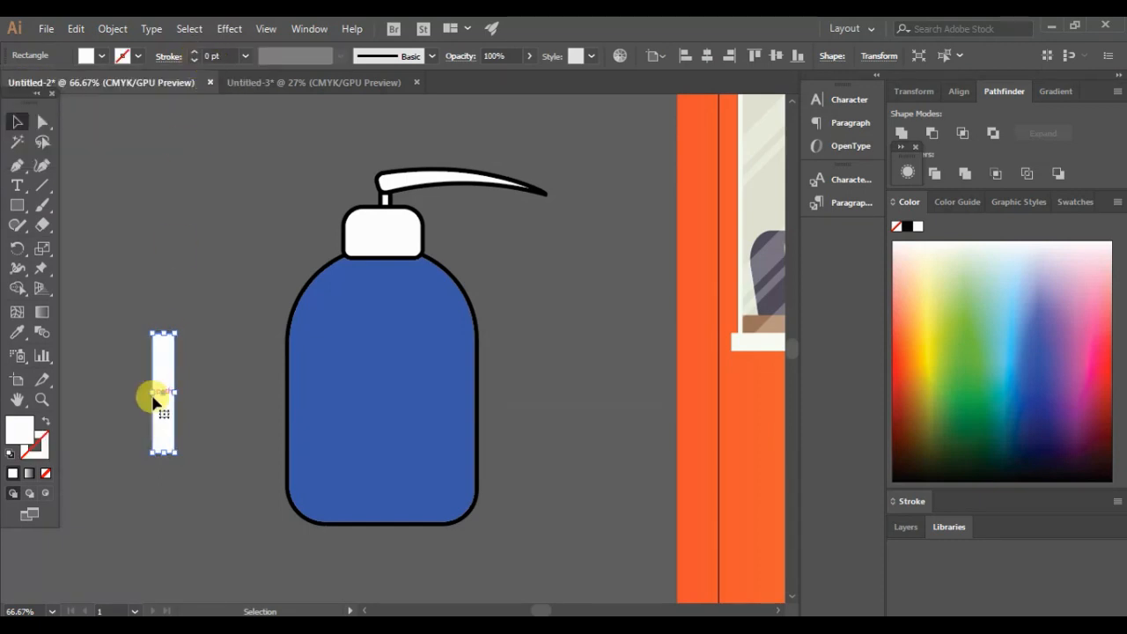
Step: Duplicate the white bar, rotate the copy to horizontal and centre it over the original to form a cross
key(ctrl+v)
right_click(385, 352)
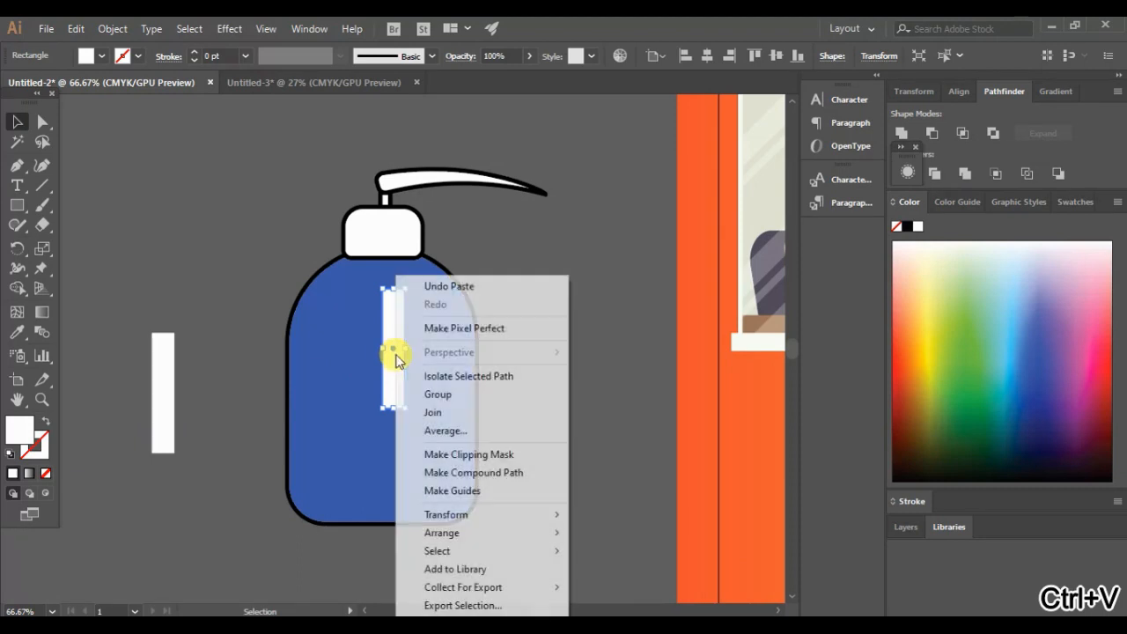
mouse_move(511, 515)
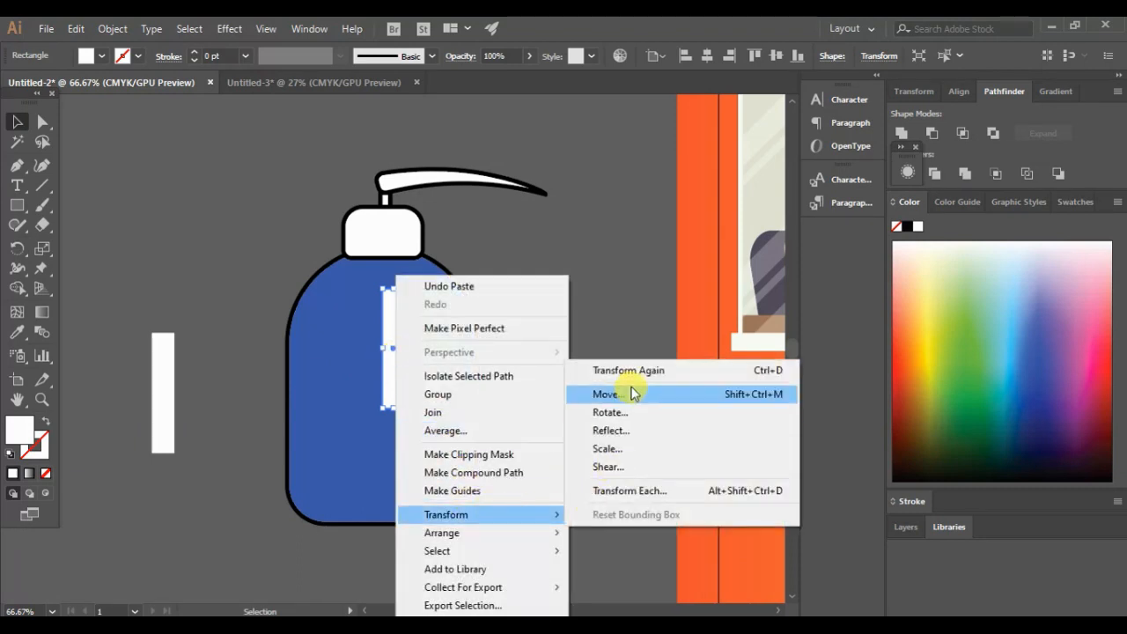
click(622, 414)
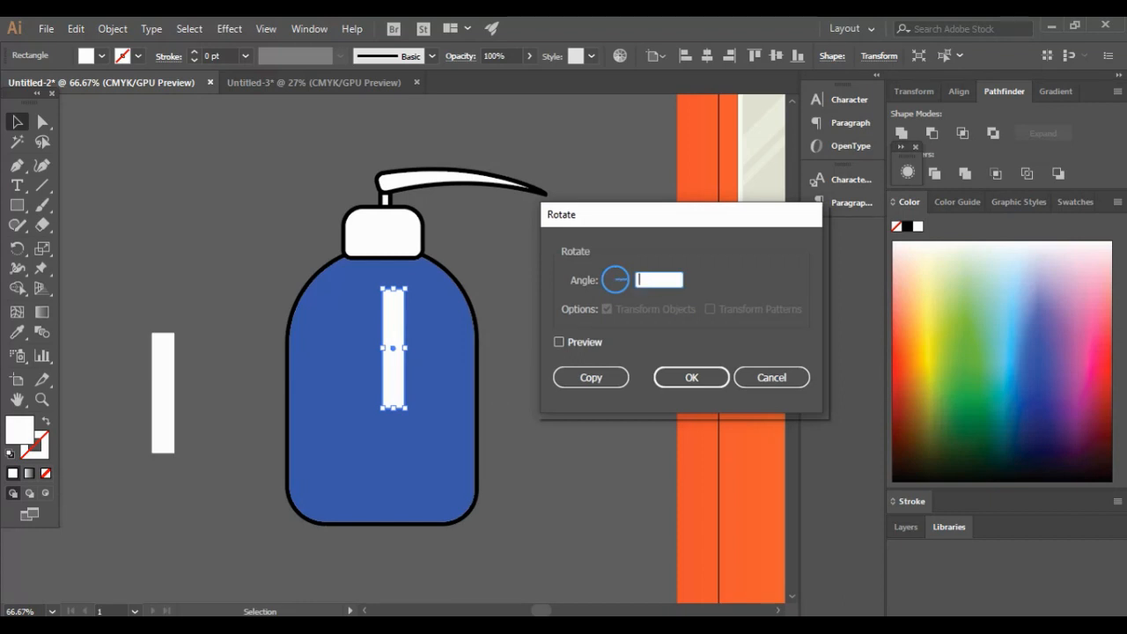
key(Return)
drag(440, 344, 207, 392)
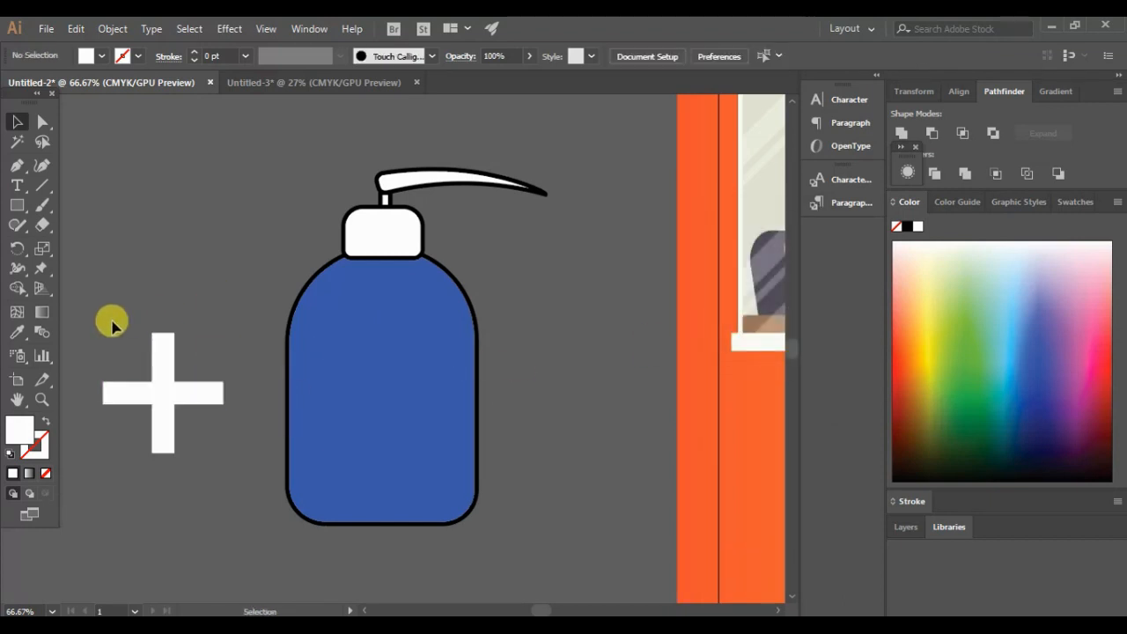
Step: Move both bars of the white cross together onto the centre of the bottle's blue body
drag(114, 319, 213, 490)
drag(160, 392, 380, 393)
click(547, 395)
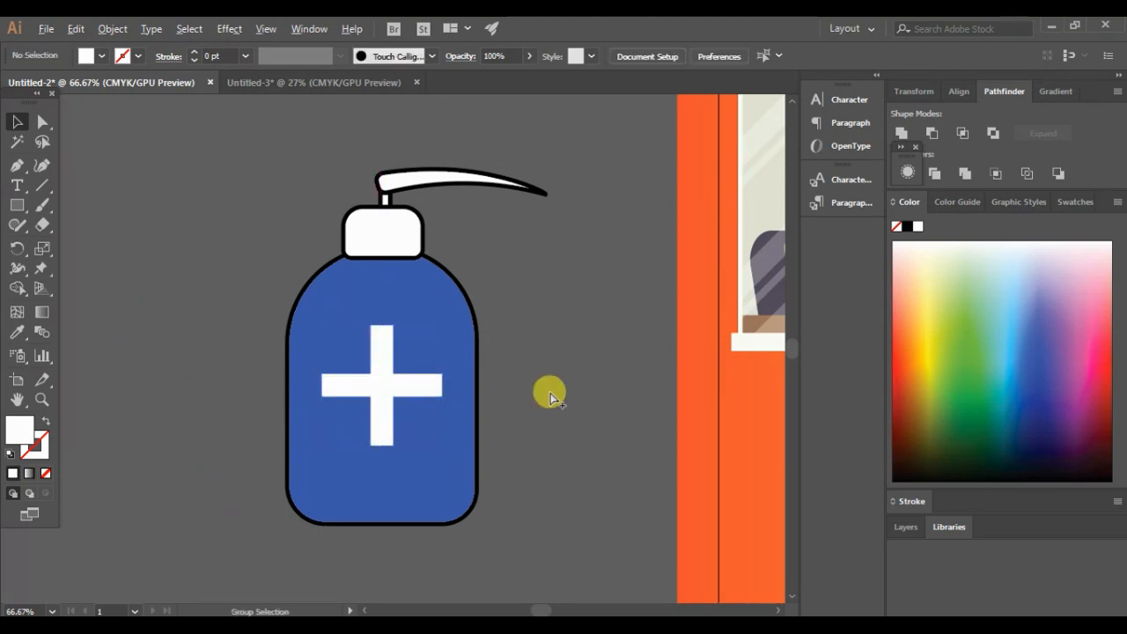
Step: Group all parts of the sanitizer bottle, including the white cross
scroll(548, 395, down, 3)
scroll(548, 395, right, 4)
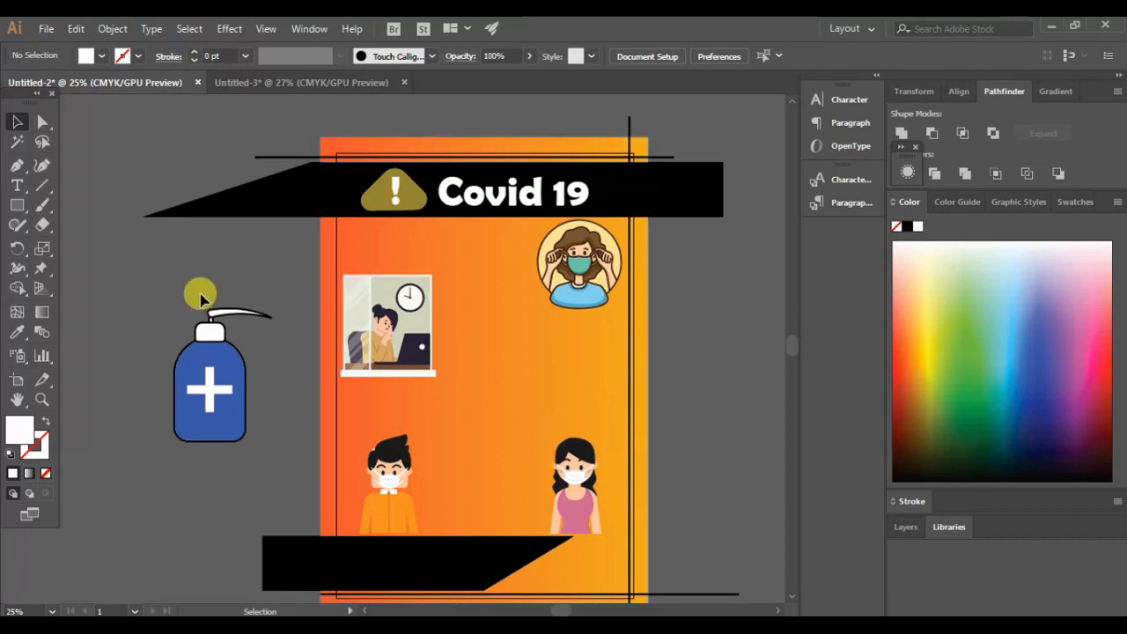
click(209, 390)
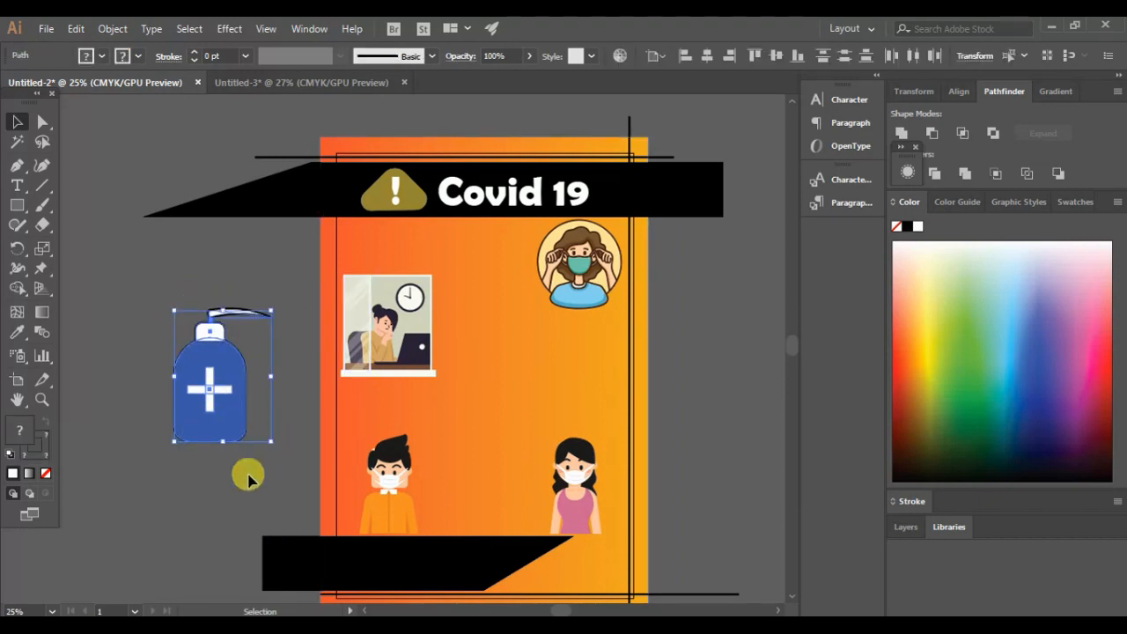
key(a)
right_click(214, 393)
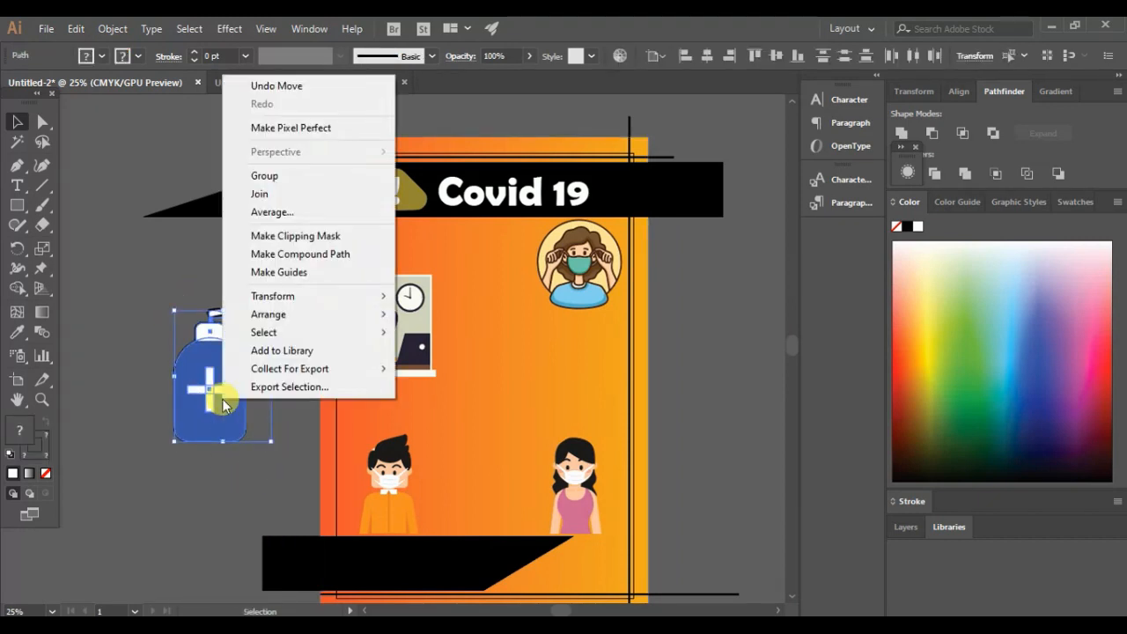
click(272, 178)
Step: Scale the bottle group down and place it on the poster between the round masked-woman illustration and the masked girl
drag(221, 440, 568, 442)
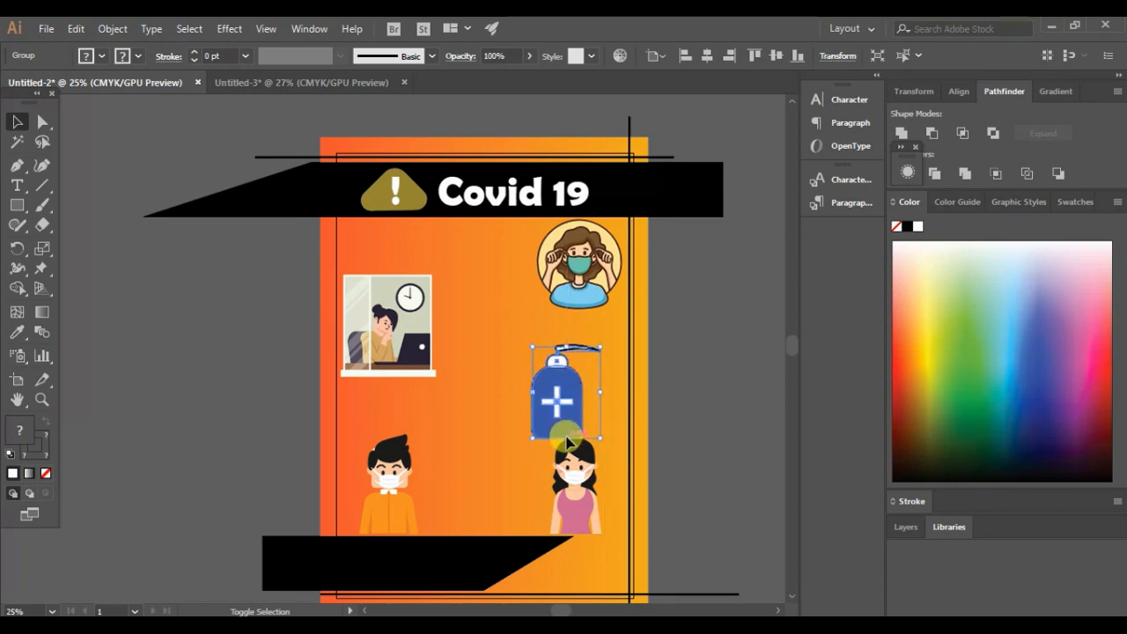
drag(544, 399, 560, 384)
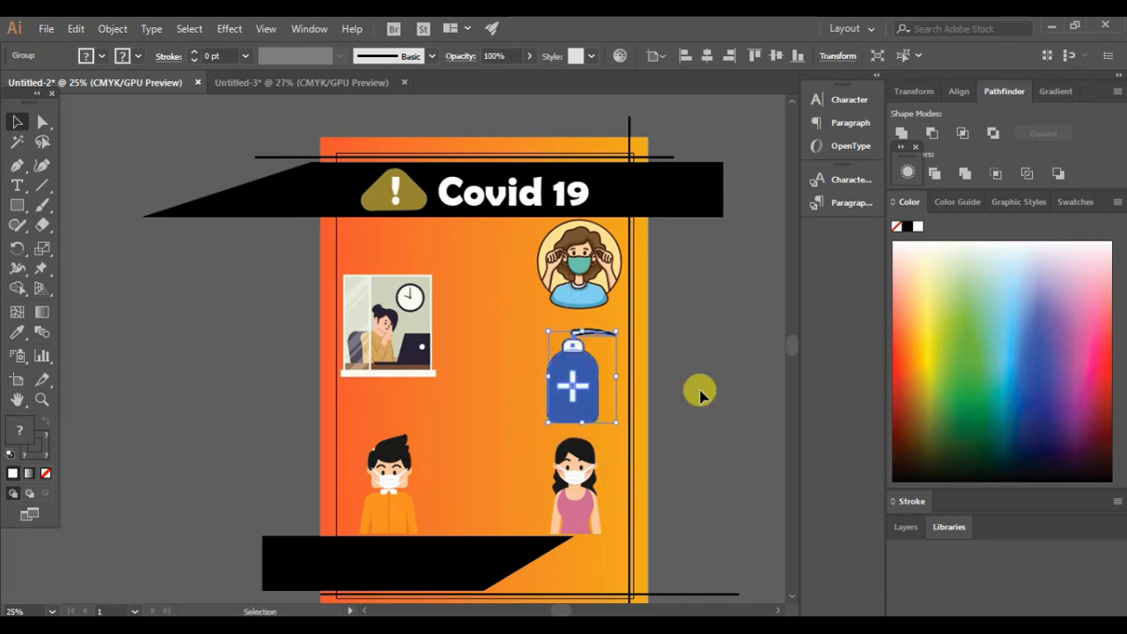
click(700, 396)
Step: Move the masked man and masked girl together slightly down so they slightly overlap the lower black bar
scroll(697, 395, right, 3)
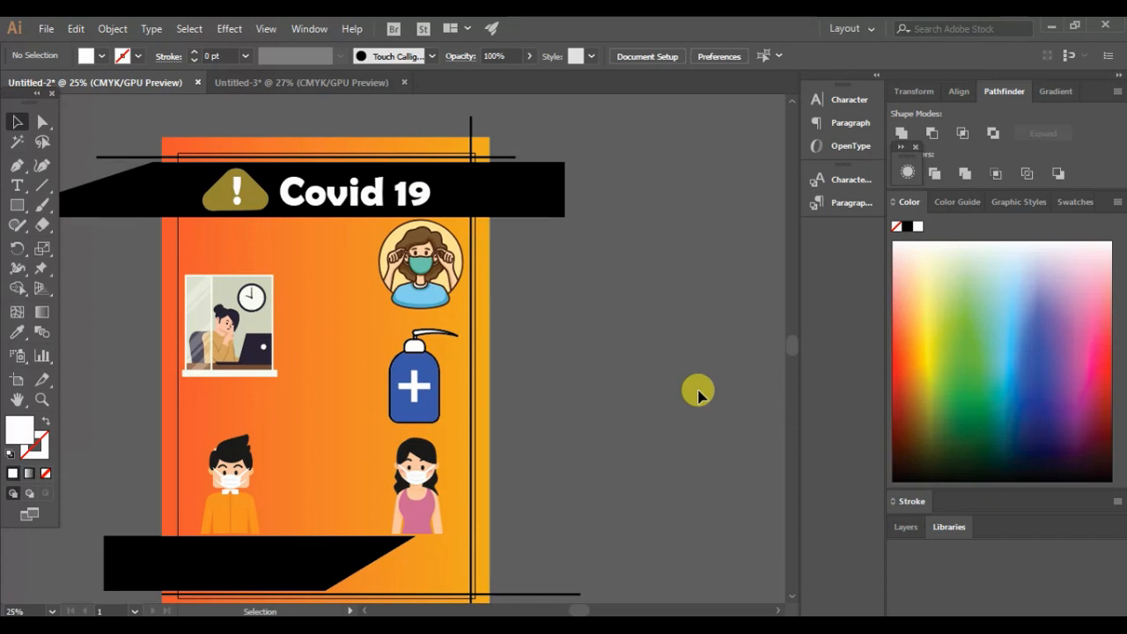
click(418, 486)
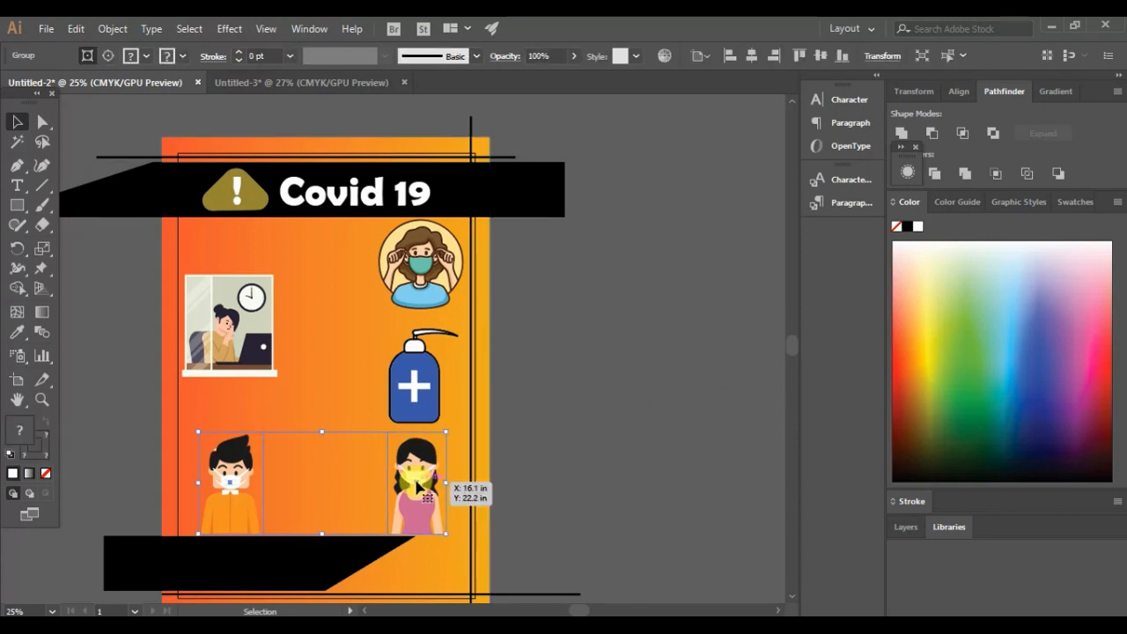
drag(419, 487, 419, 495)
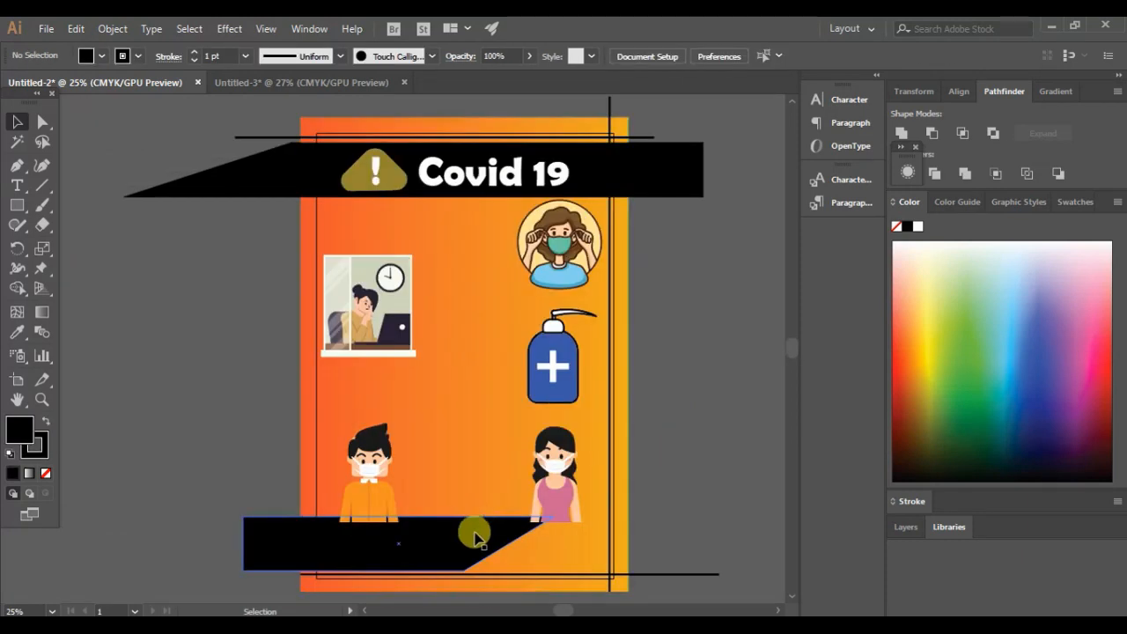
Step: Narrow the lower black bar from its slanted end so it stops short of the masked girl
click(482, 532)
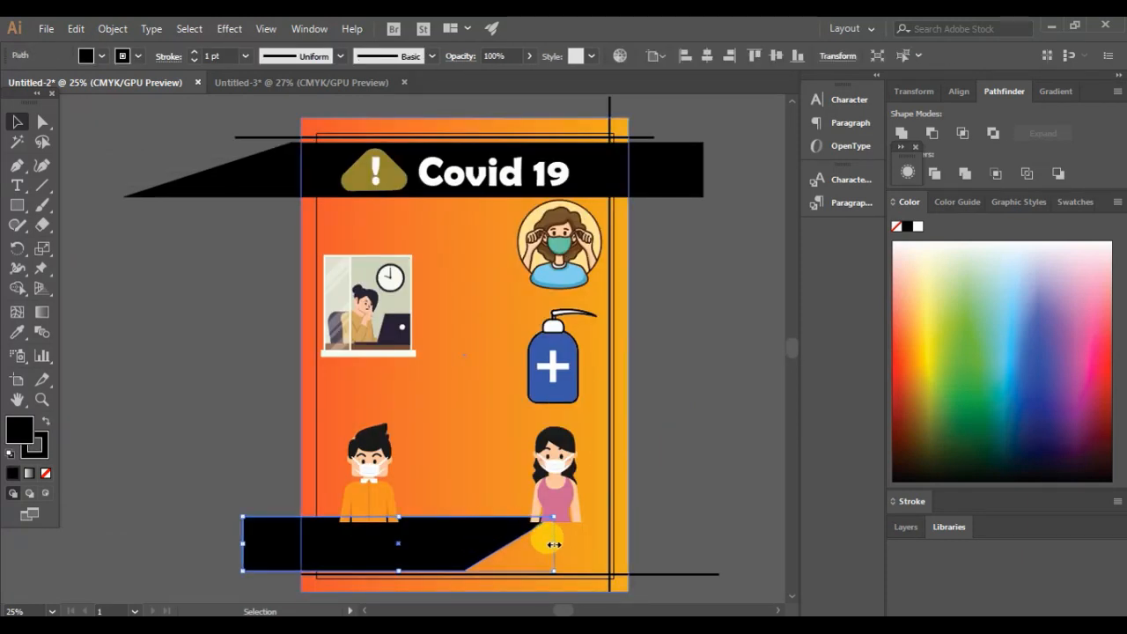
drag(554, 545, 513, 548)
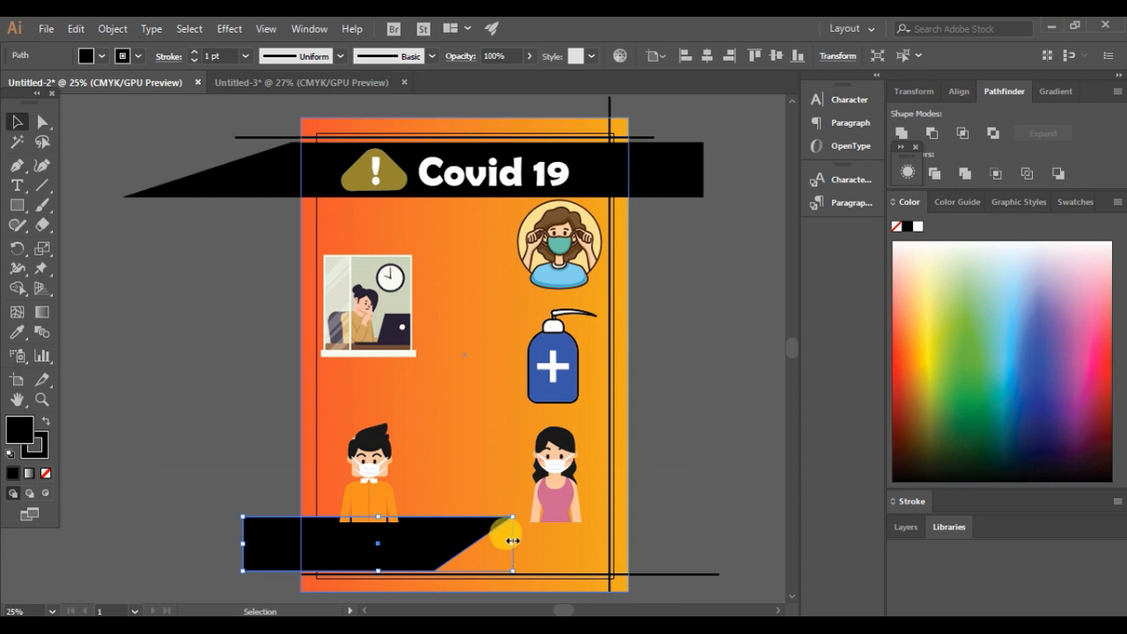
click(669, 473)
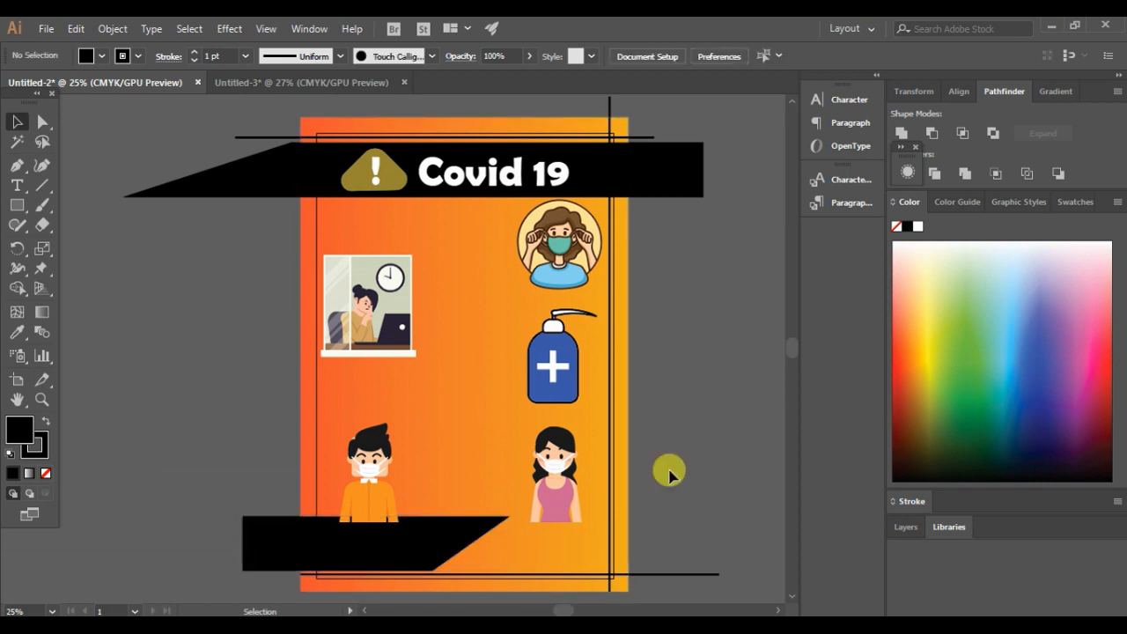
Step: Reduce the lower black bar to about half its height by bringing its upper edge down
click(443, 531)
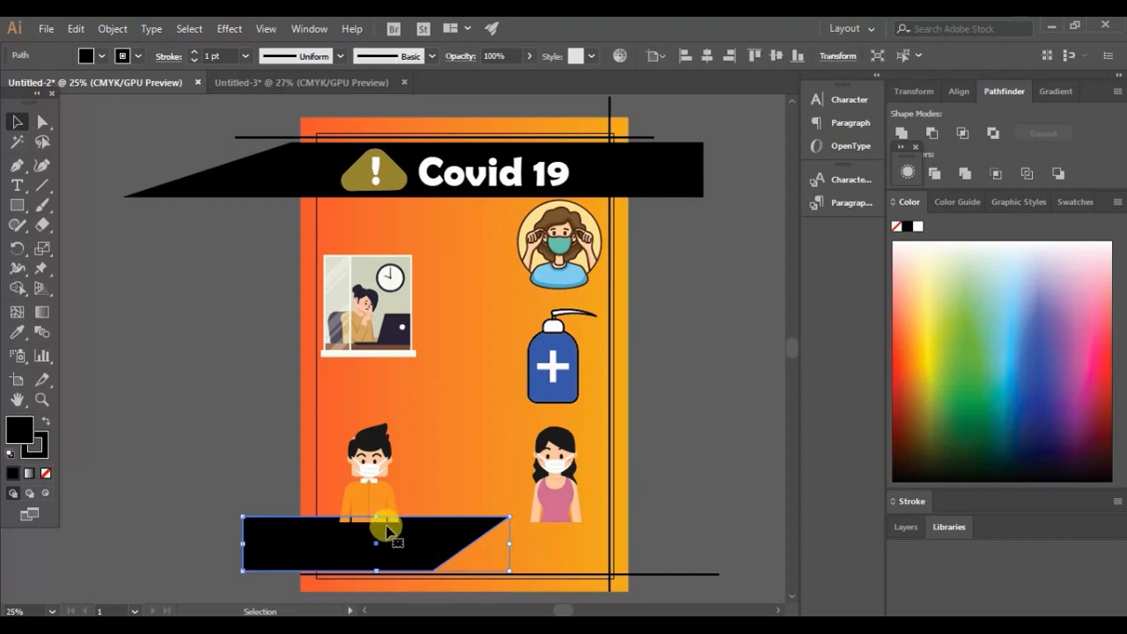
drag(378, 518, 376, 544)
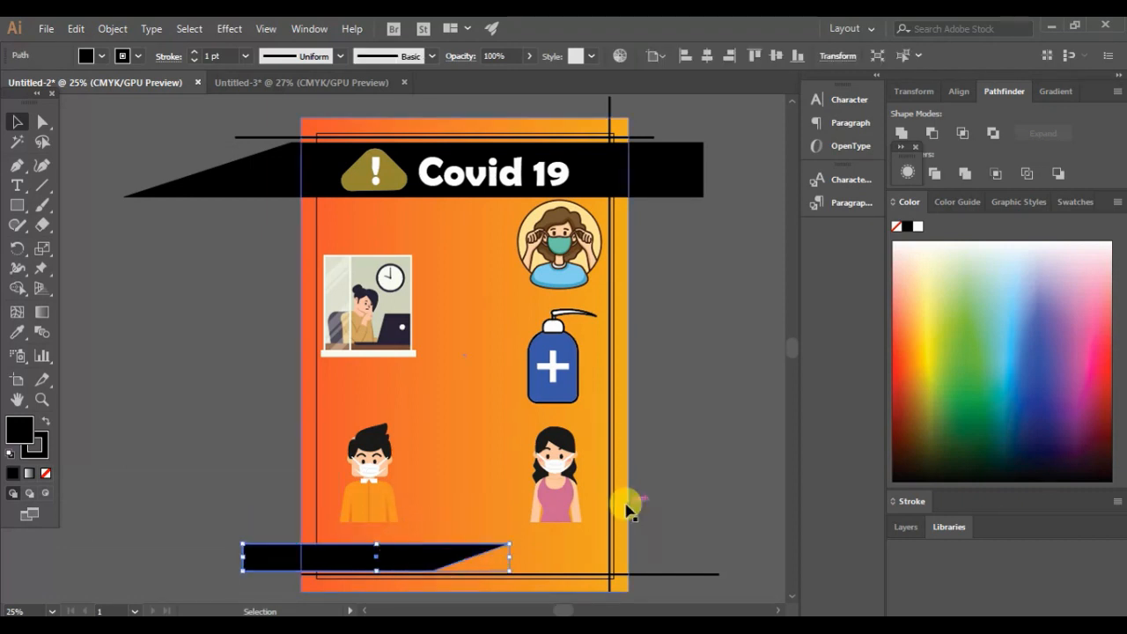
click(626, 508)
click(695, 509)
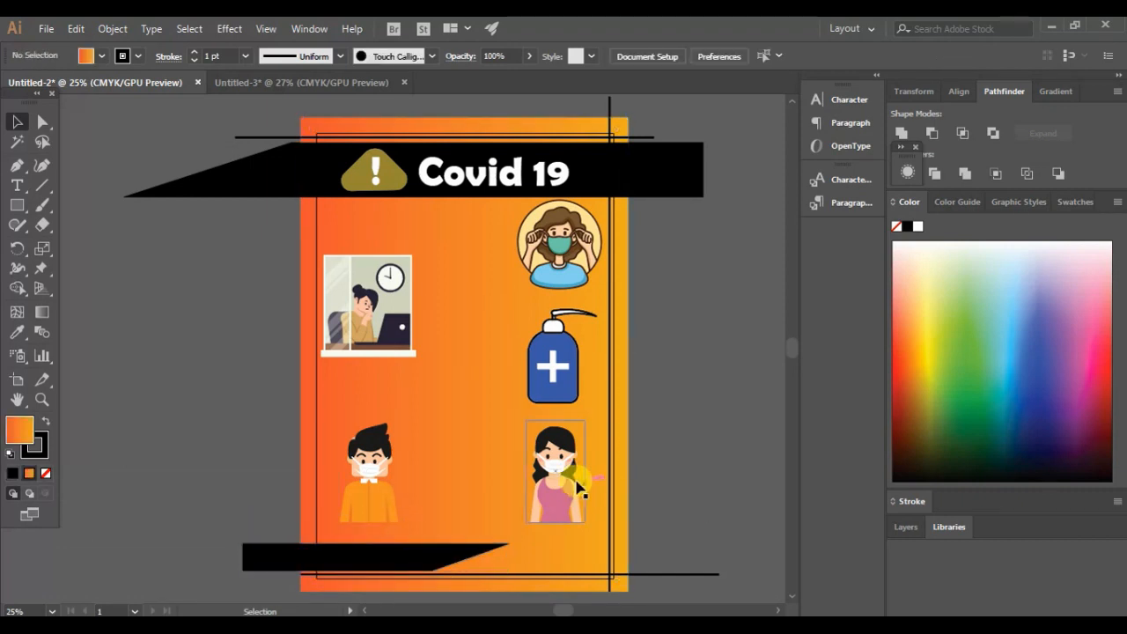
Step: Move the masked man and masked girl together down so they stand just above the lower black bar
drag(568, 484, 571, 507)
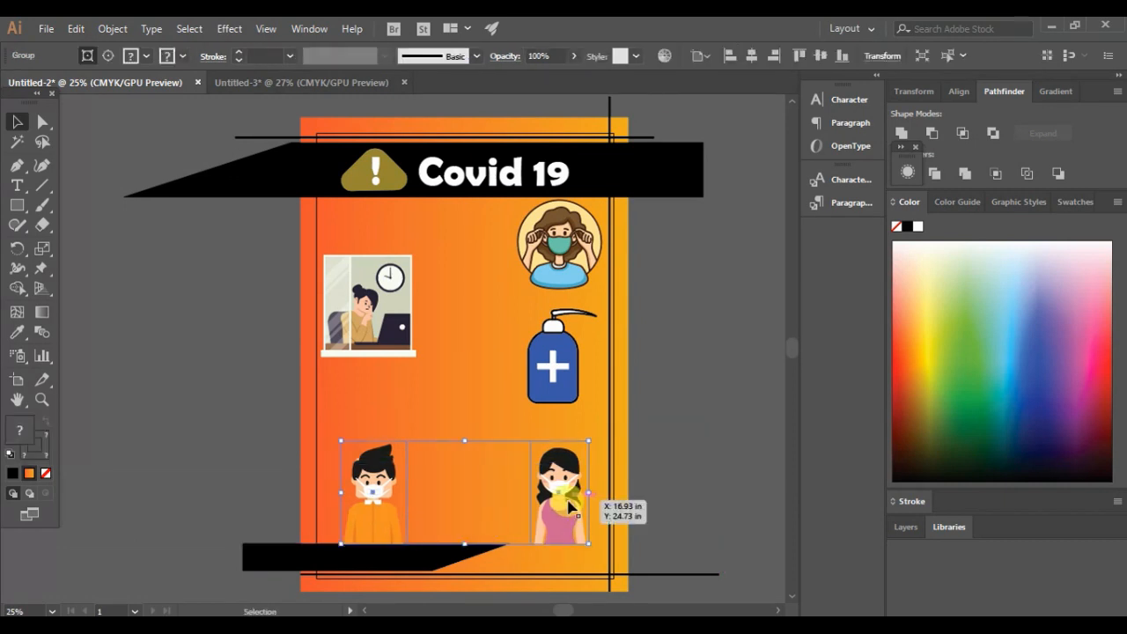
key(Left)
key(Left)
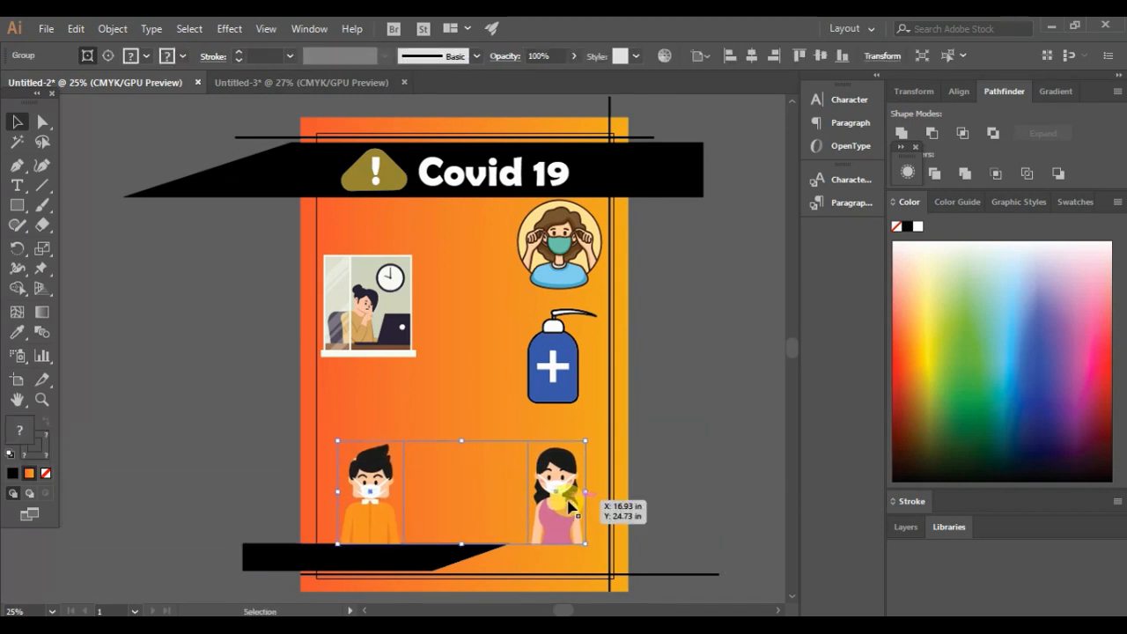
key(Up)
key(Up)
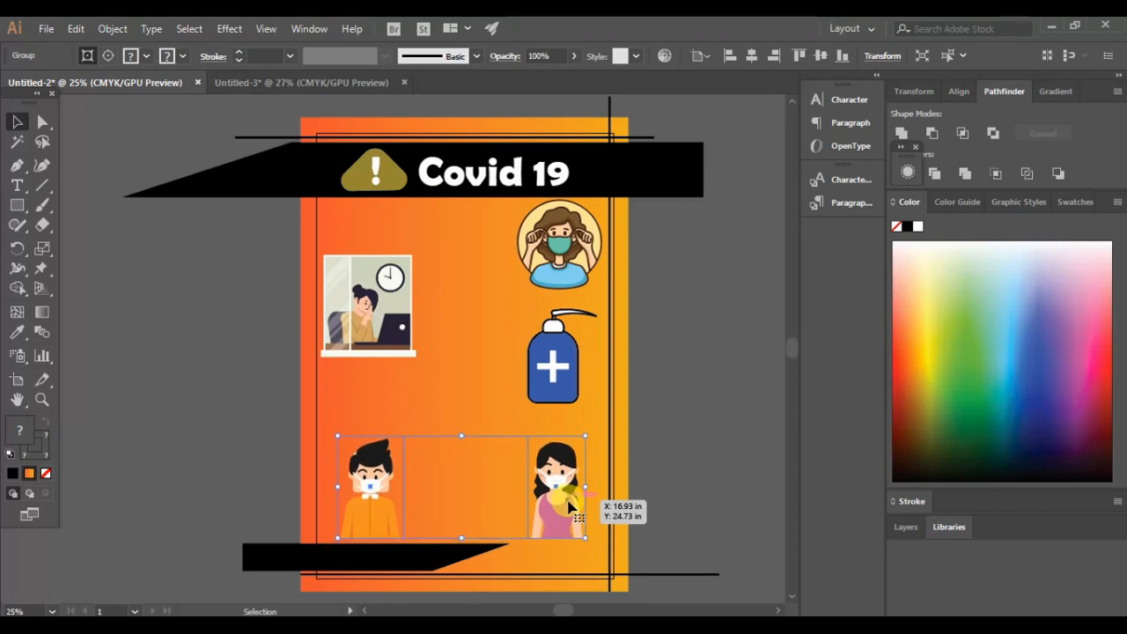
click(695, 491)
Step: Draw a long, thin horizontal rectangle beside the poster and fill it with white
click(18, 222)
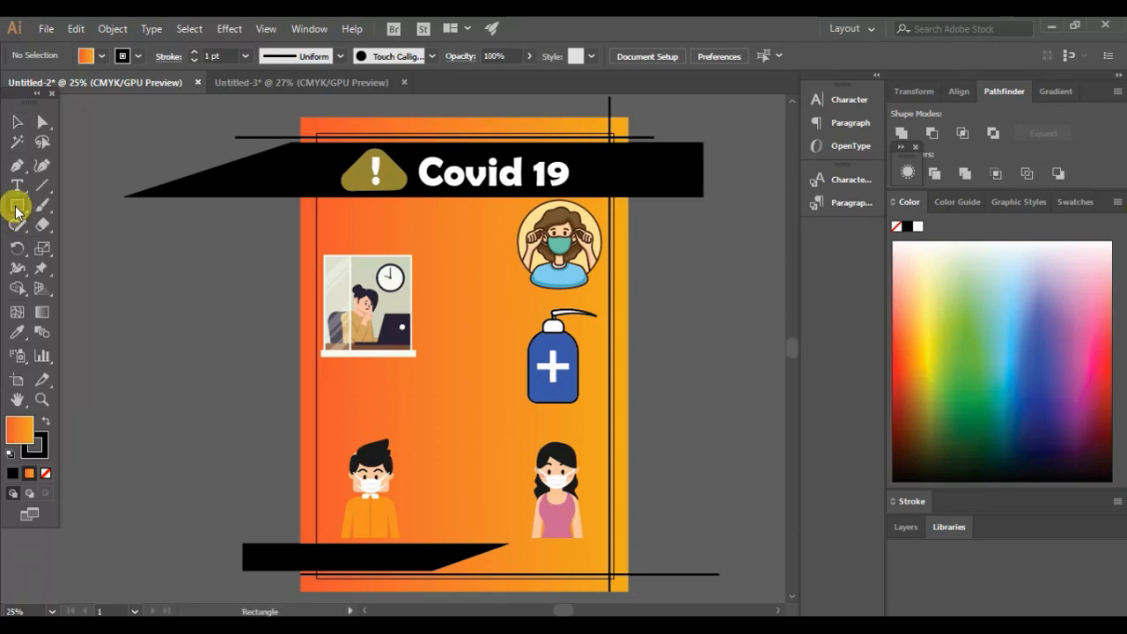
drag(139, 438, 282, 438)
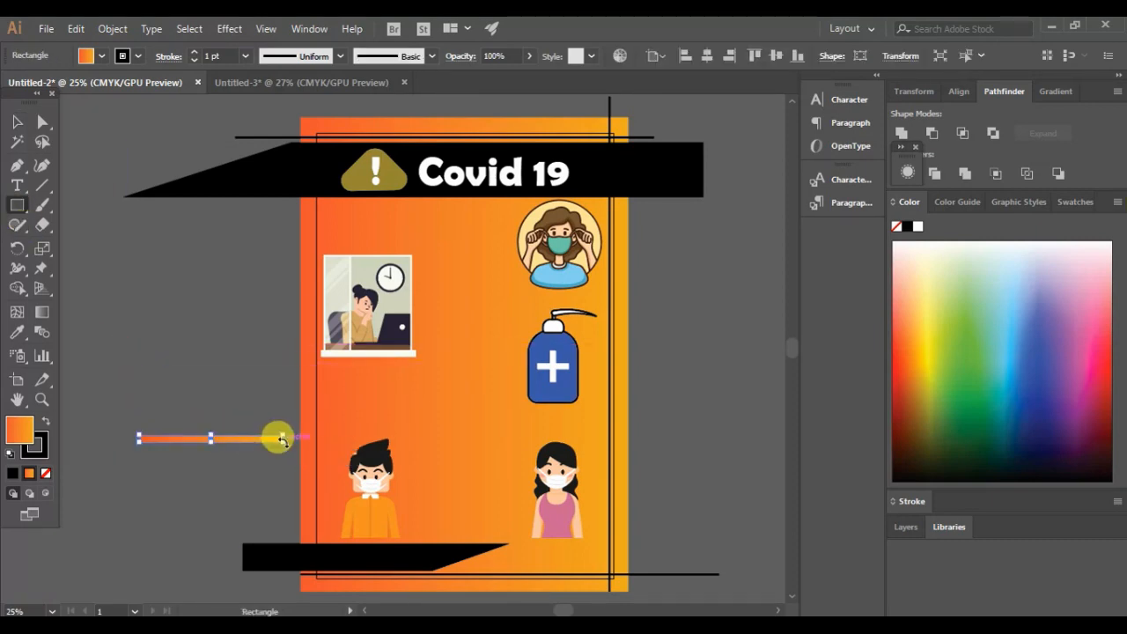
click(17, 121)
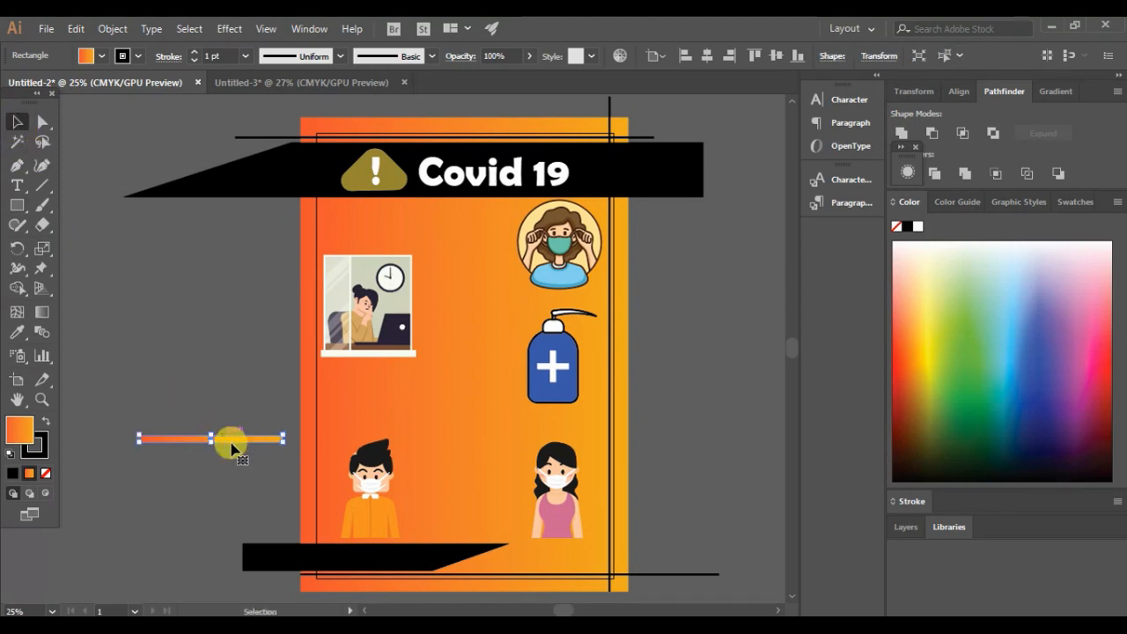
click(88, 56)
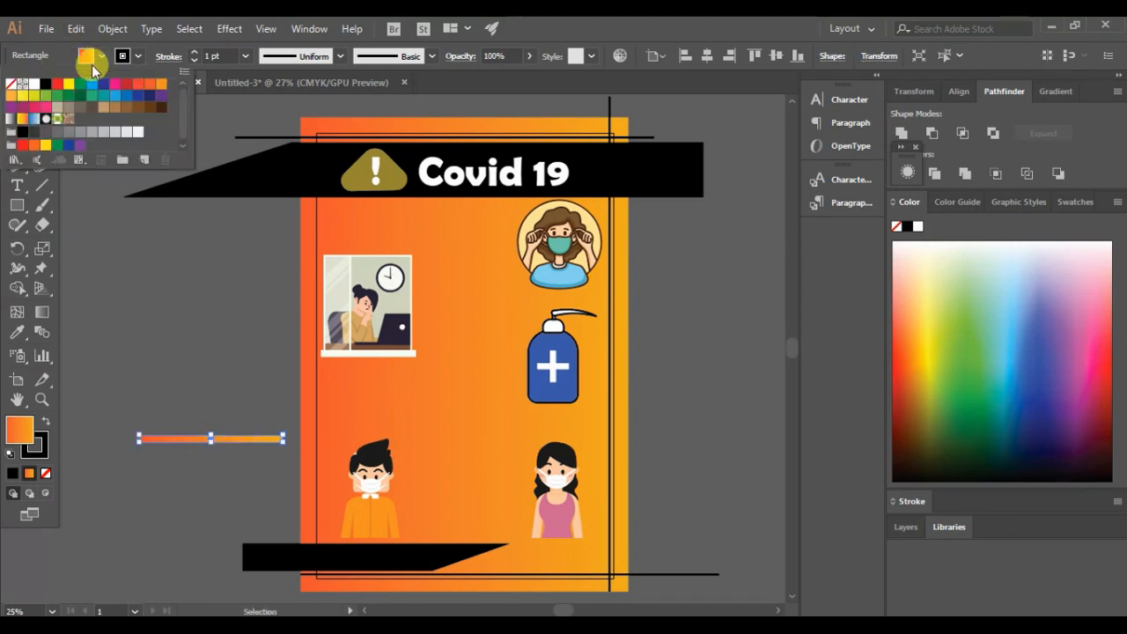
click(35, 85)
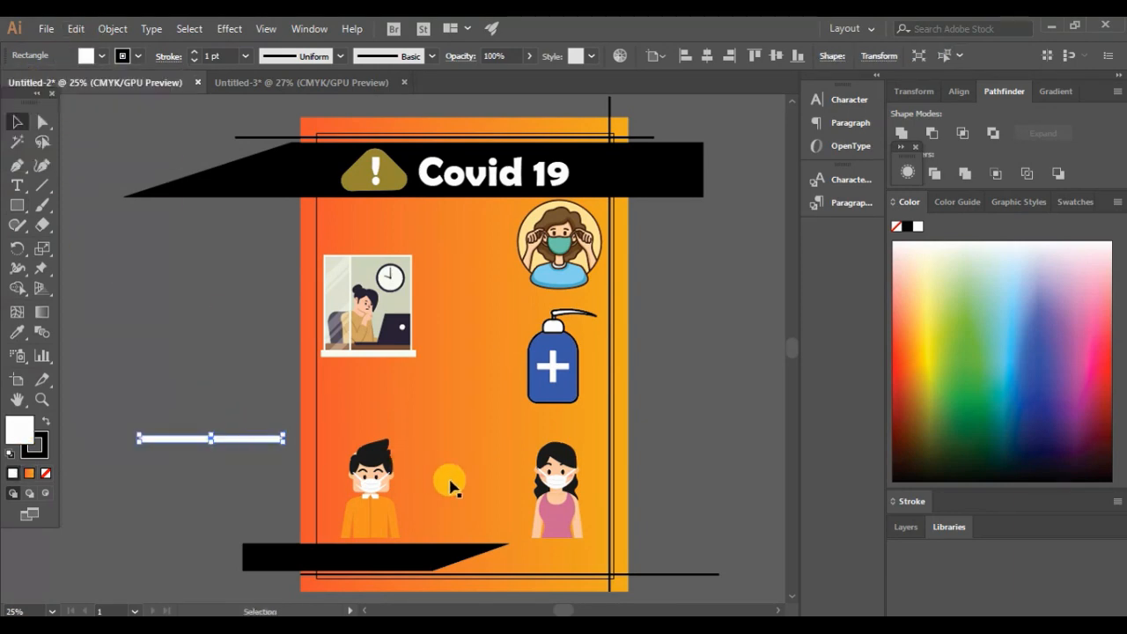
Step: Place the long white bar between the masked man and masked girl, just above the lower black bar
drag(245, 445, 464, 532)
scroll(519, 508, up, 3)
scroll(465, 534, down, 3)
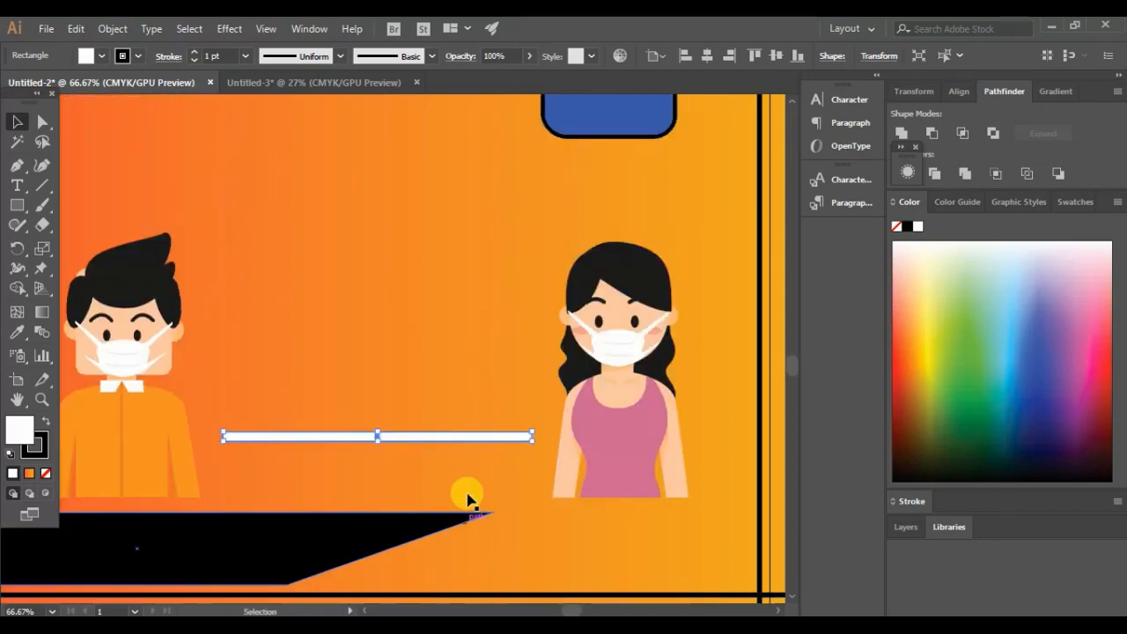
scroll(440, 469, down, 2)
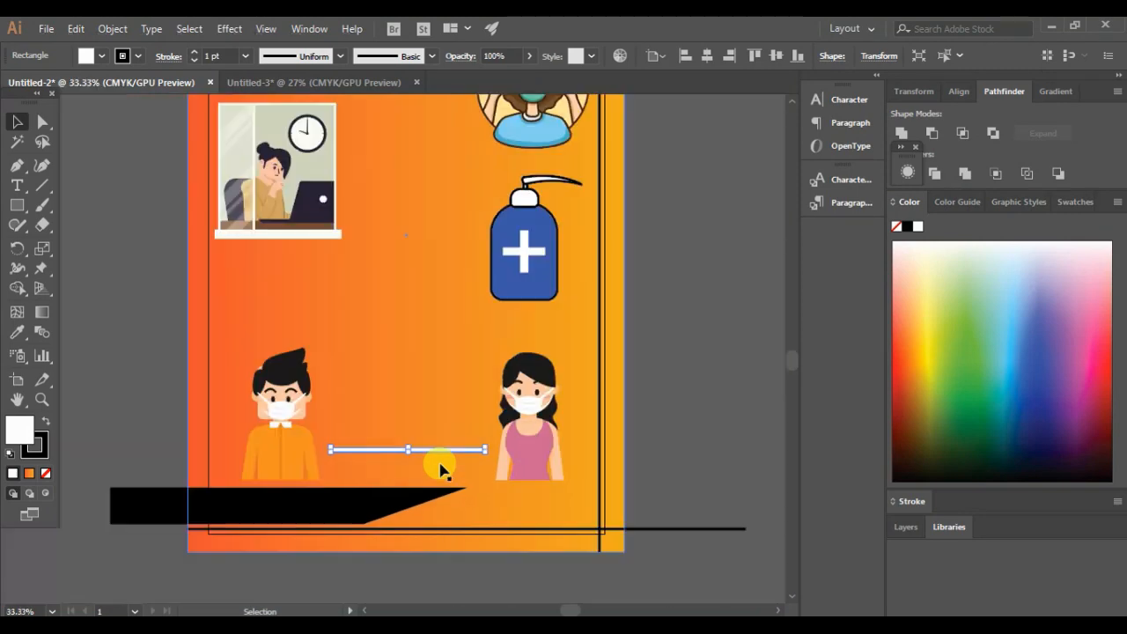
click(652, 377)
Step: Draw a short, thin white horizontal rectangle on the empty area beside the poster
click(17, 204)
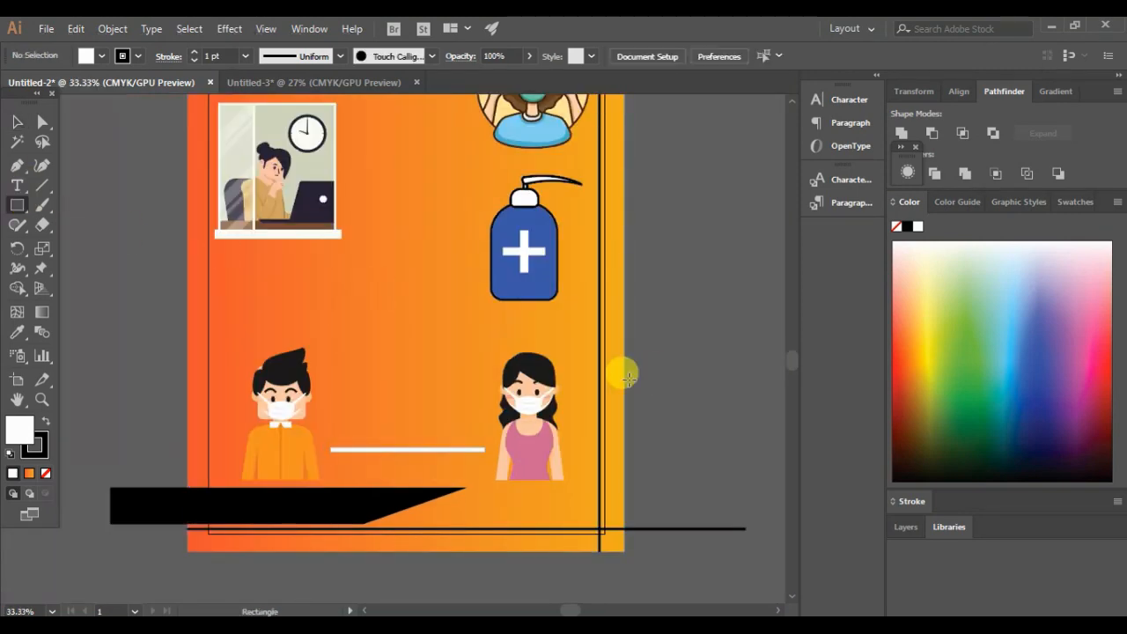
scroll(652, 366, up, 2)
scroll(476, 330, right, 5)
drag(397, 329, 467, 337)
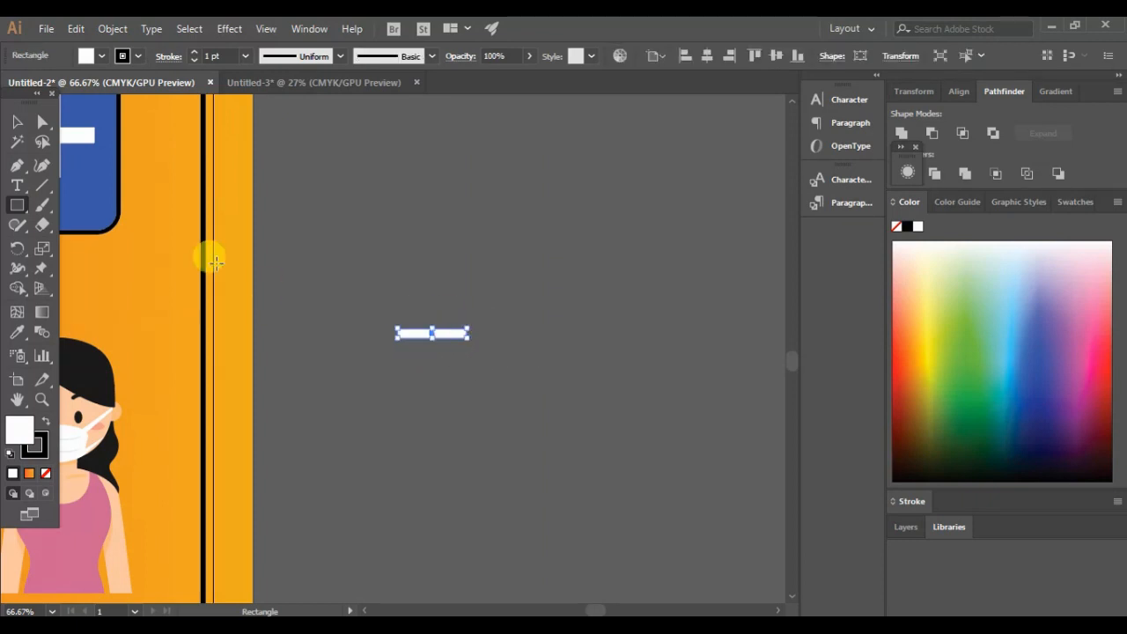
Step: Duplicate the short white bar rotated 90° and align the copy with the original's outer end to form a right-angle corner
click(16, 121)
key(ctrl+c)
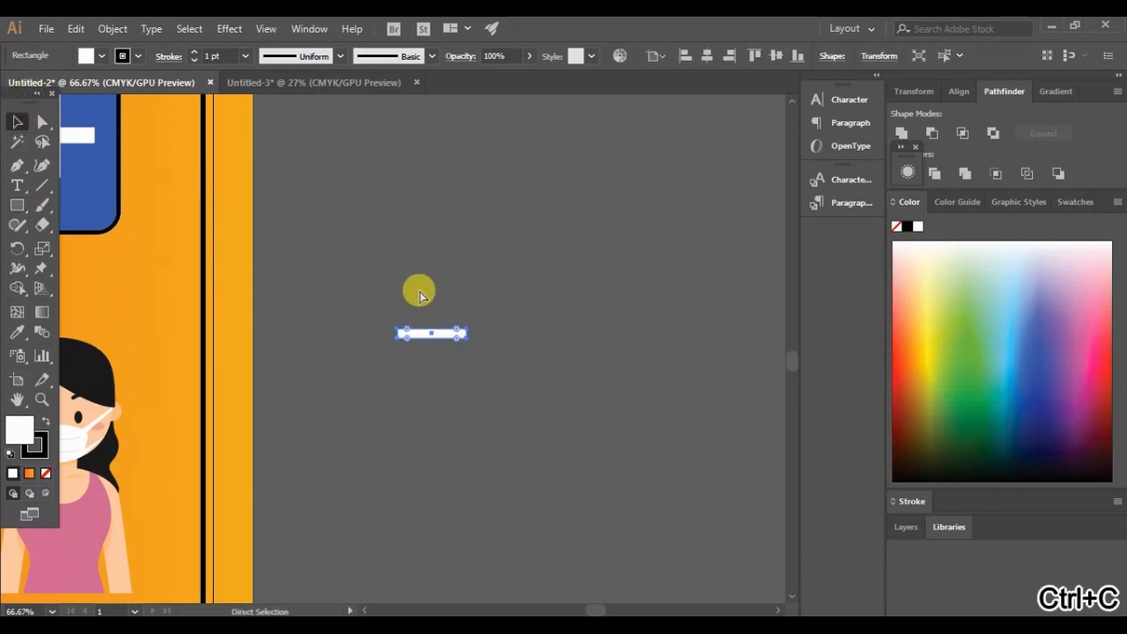
key(ctrl+v)
right_click(416, 357)
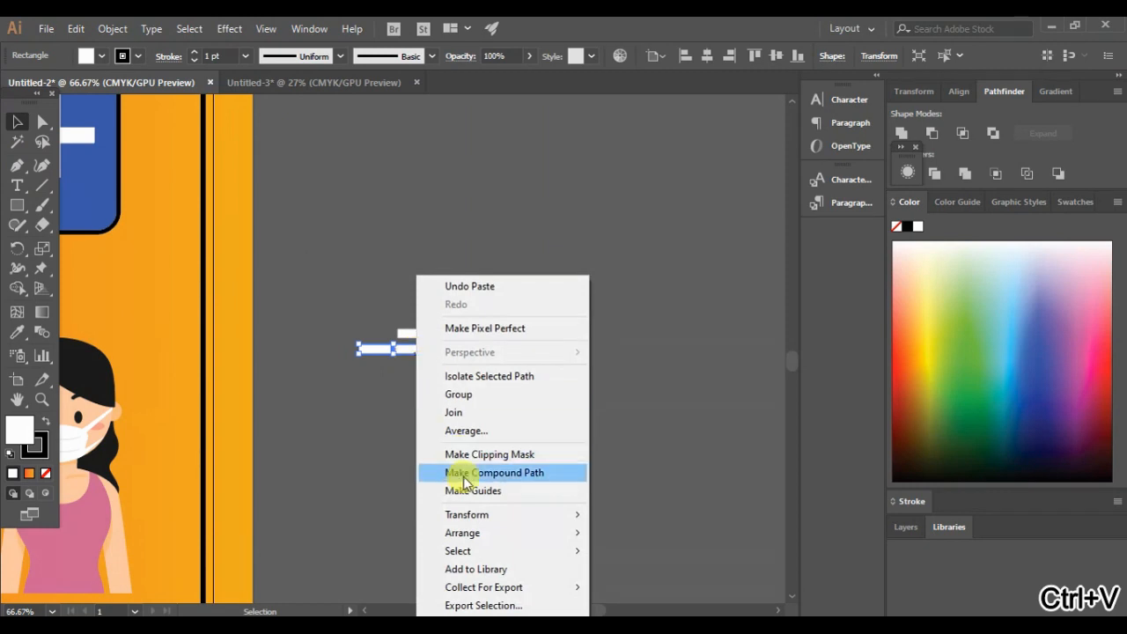
mouse_move(510, 515)
click(632, 411)
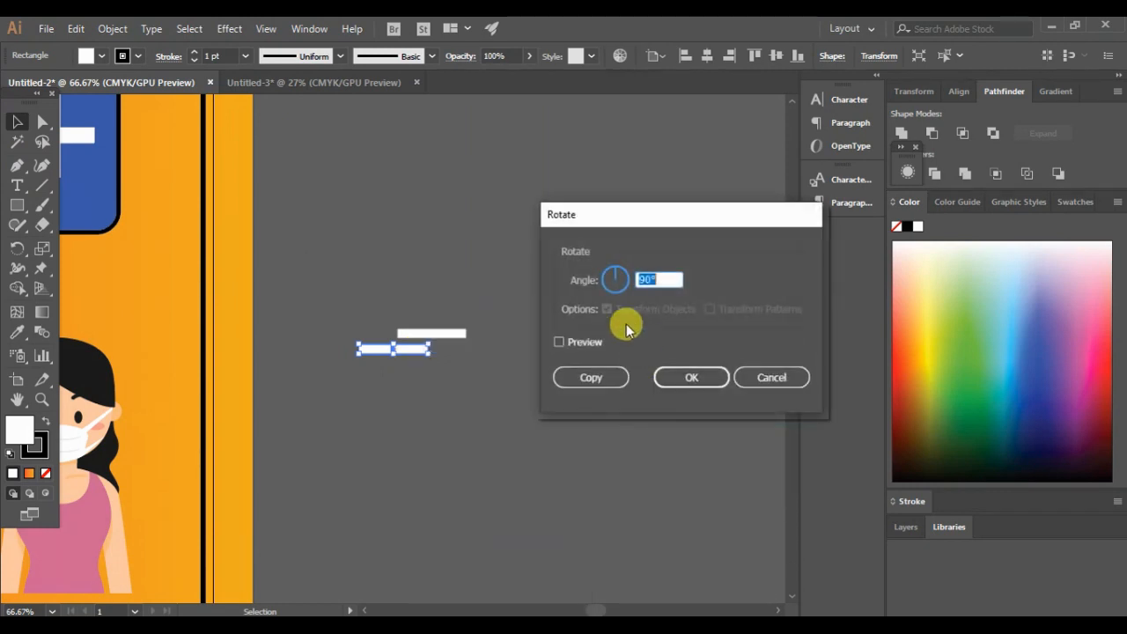
click(691, 379)
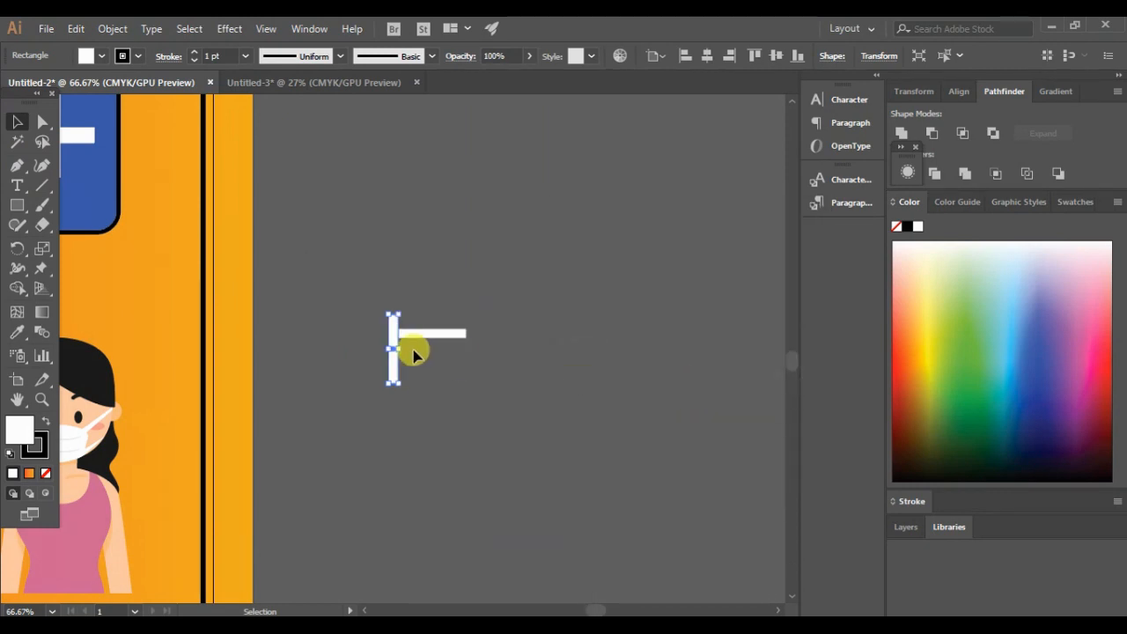
drag(393, 350, 461, 362)
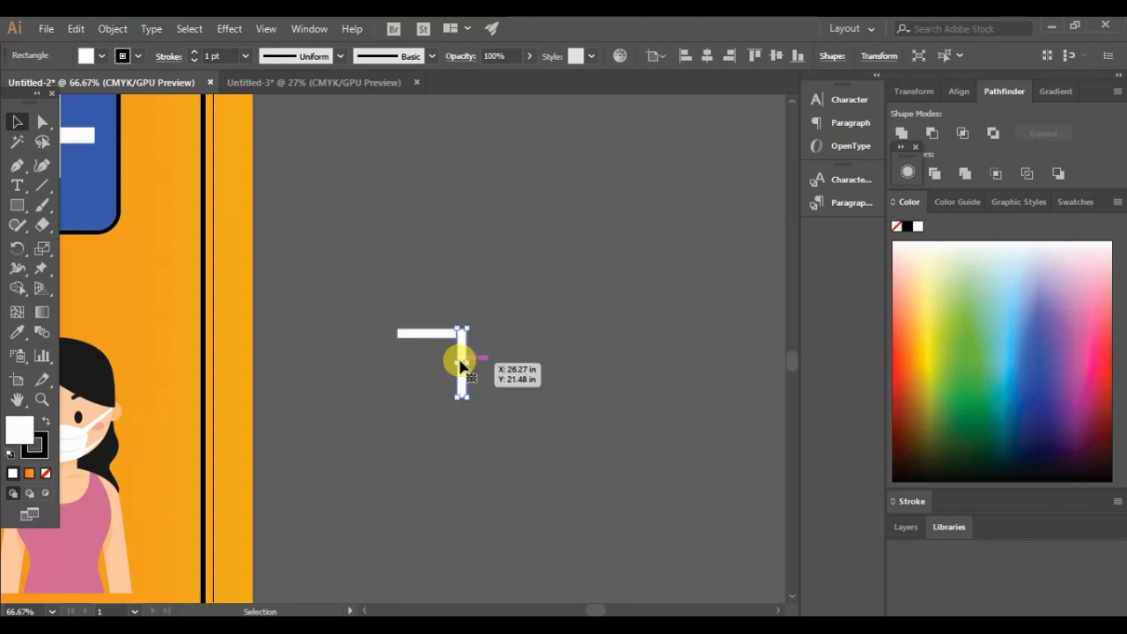
click(511, 374)
Step: Remove the stroke from both short white bars of the corner shape
drag(392, 304, 482, 383)
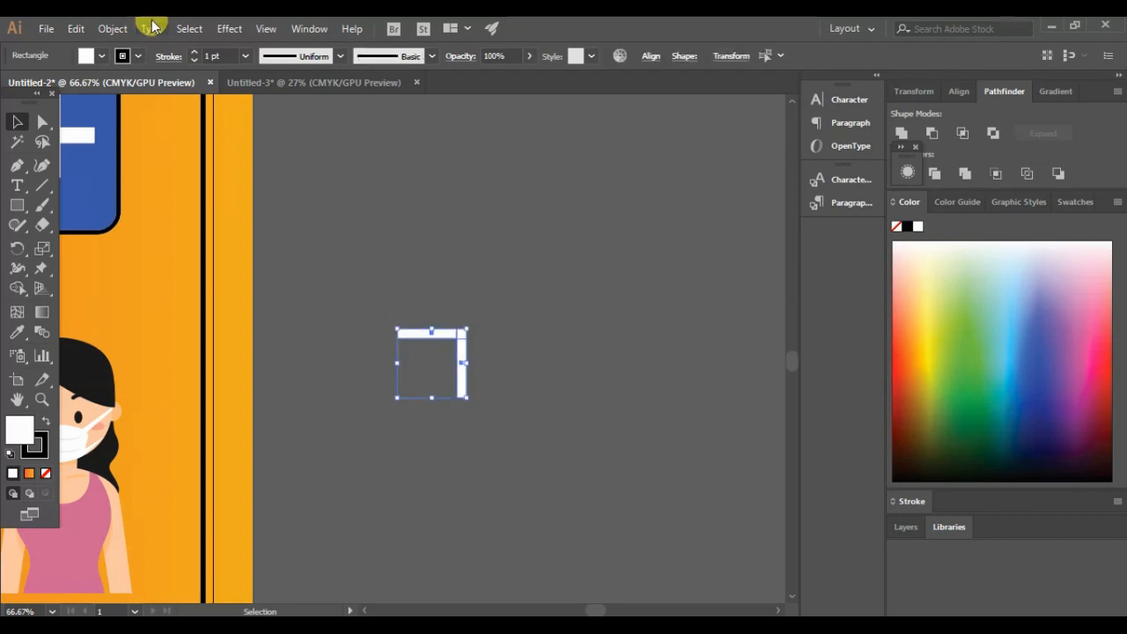
click(208, 56)
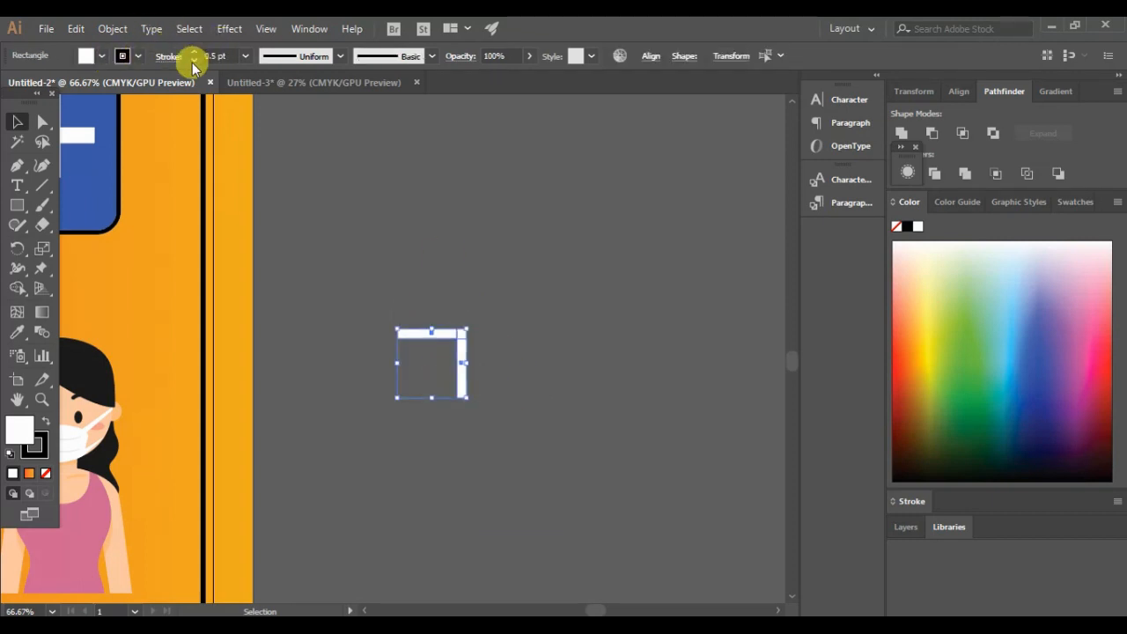
click(329, 294)
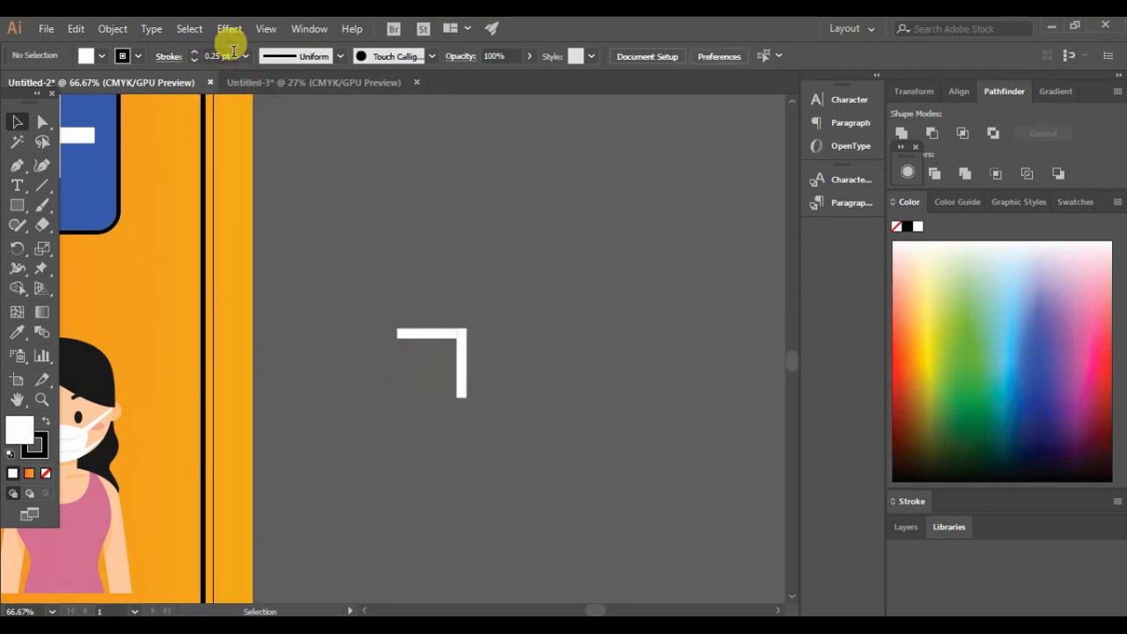
drag(372, 302, 495, 395)
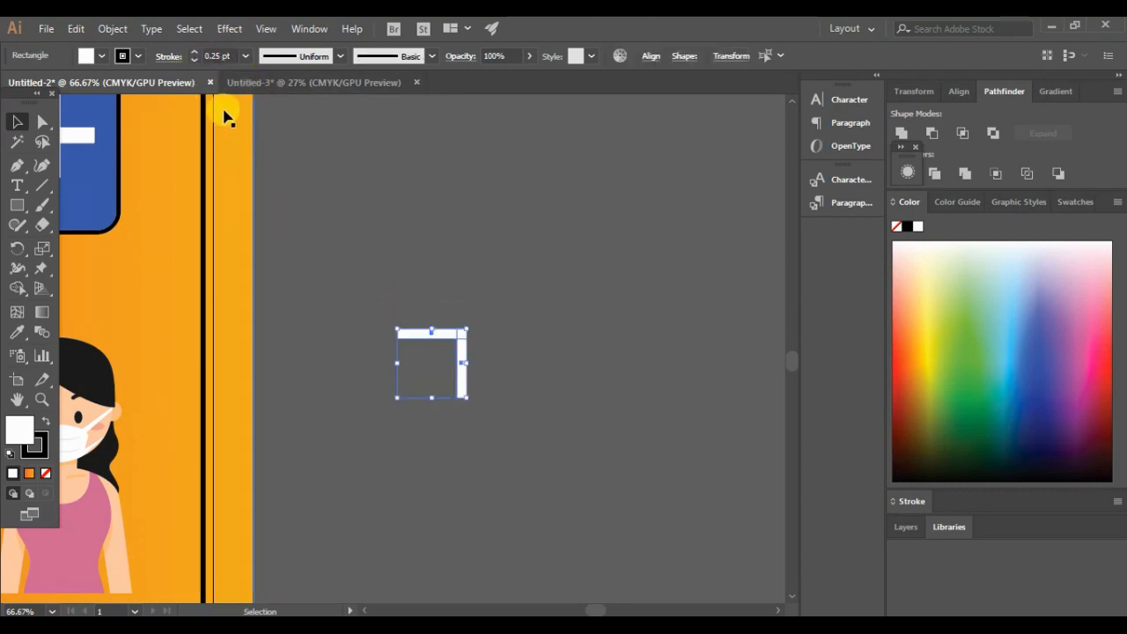
click(216, 56)
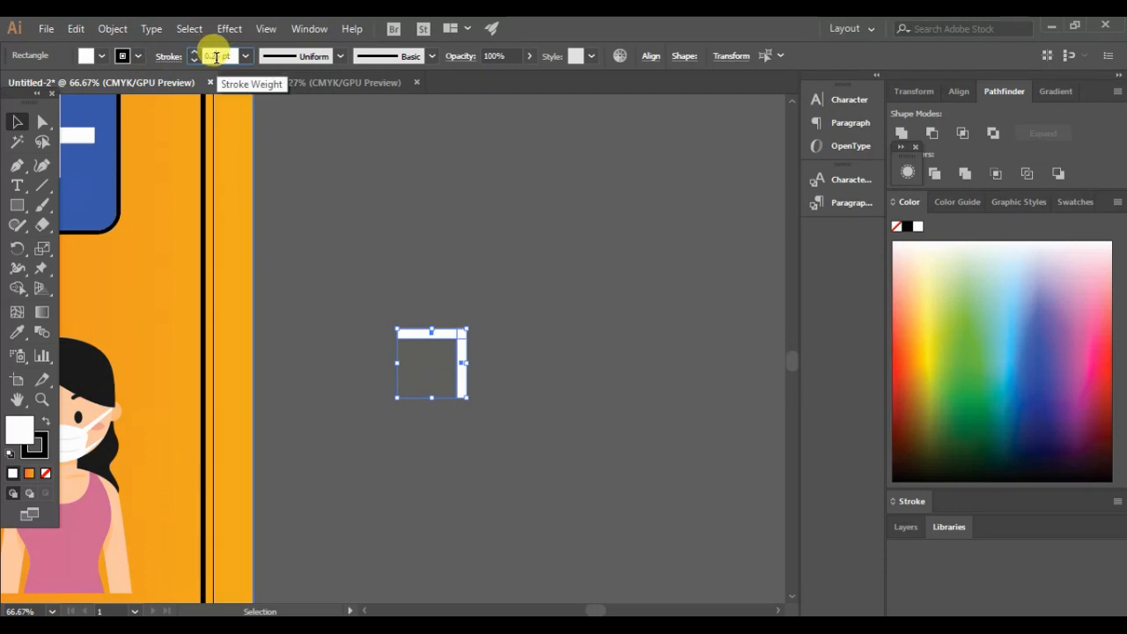
key(ctrl+a)
scroll(428, 387, down, 3)
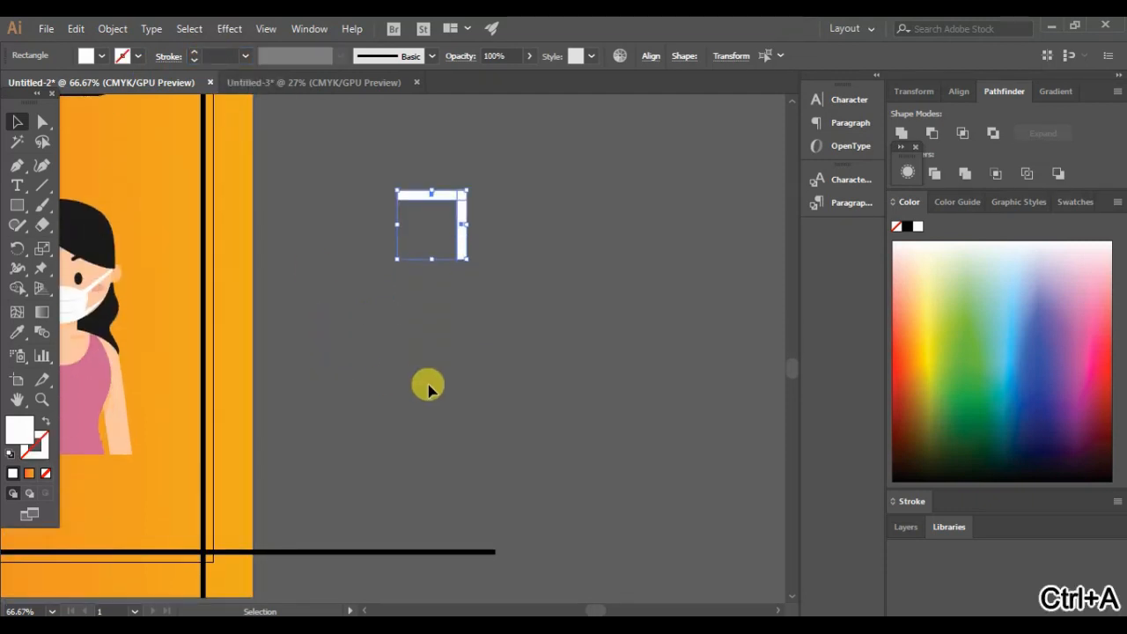
click(428, 387)
Step: Scale the white corner shape down to about two thirds and rotate it about 48° clockwise into a right-pointing arrowhead
drag(403, 164, 470, 255)
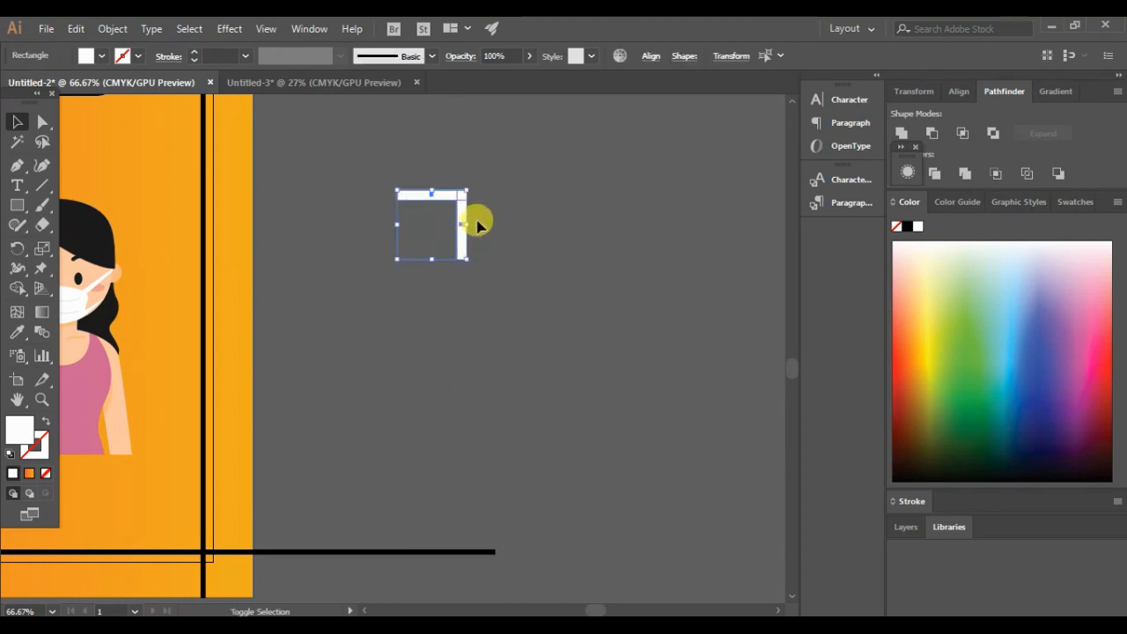
drag(466, 189, 441, 214)
scroll(438, 204, left, 3)
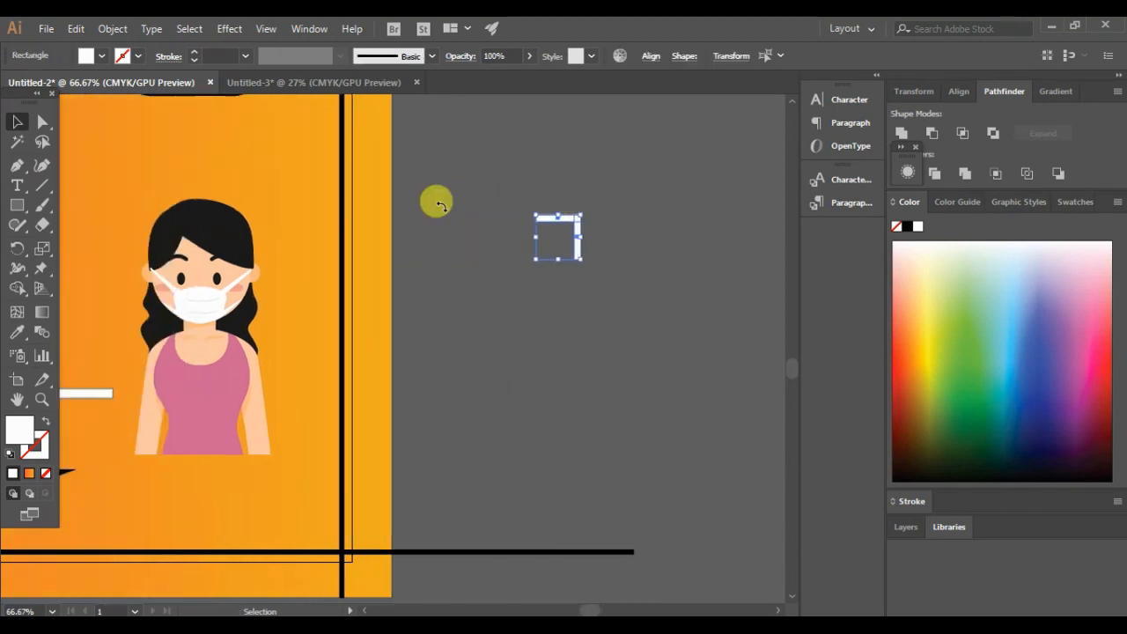
drag(587, 208, 621, 240)
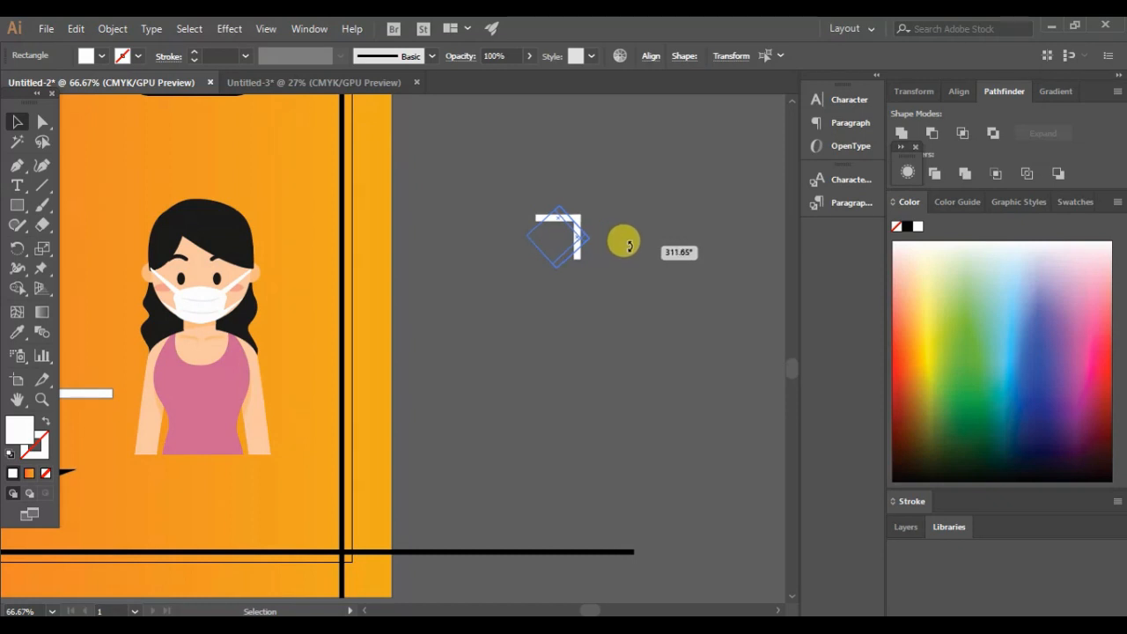
drag(630, 245, 584, 241)
key(ctrl+z)
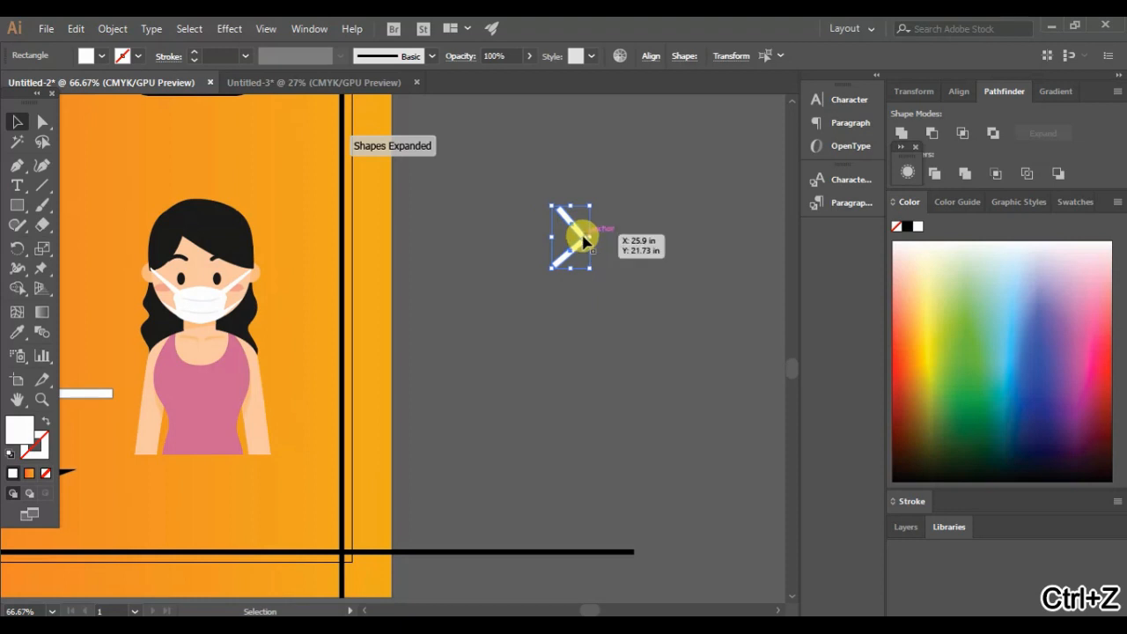
double_click(572, 231)
click(662, 220)
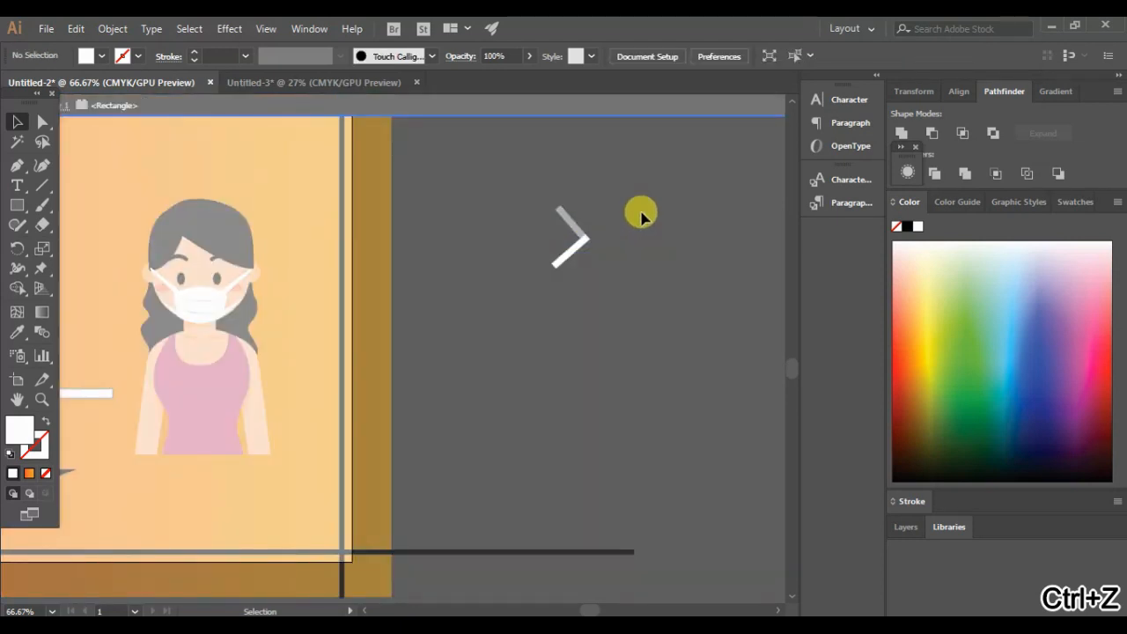
double_click(502, 326)
Step: Place the white arrowhead on the end of the long white bar nearest the masked girl
drag(541, 211, 99, 408)
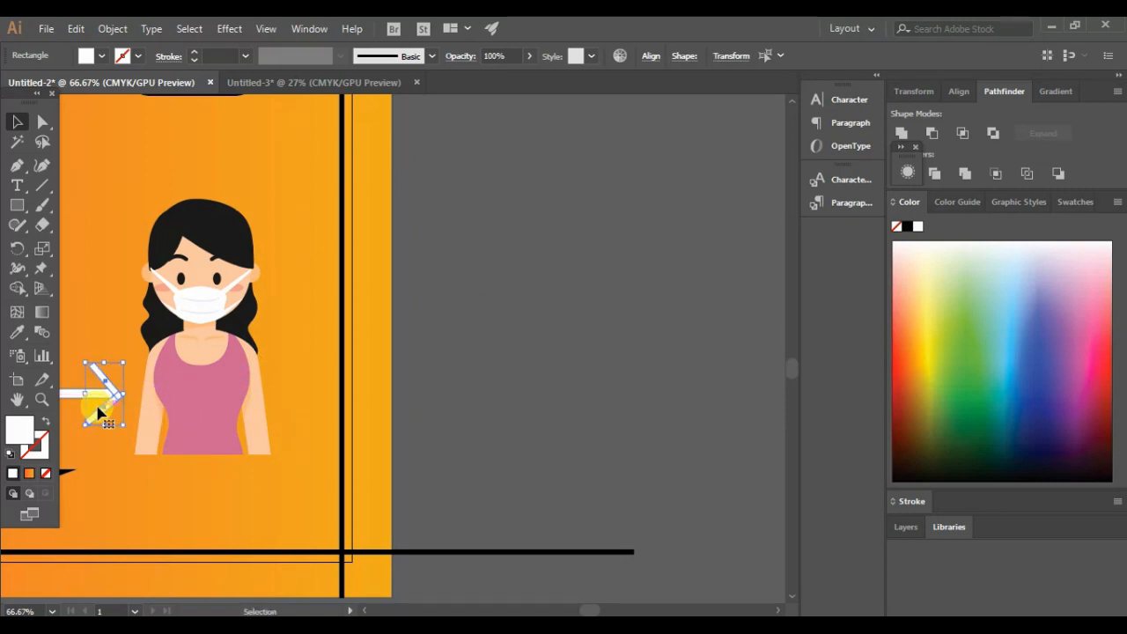
click(432, 397)
scroll(433, 397, left, 8)
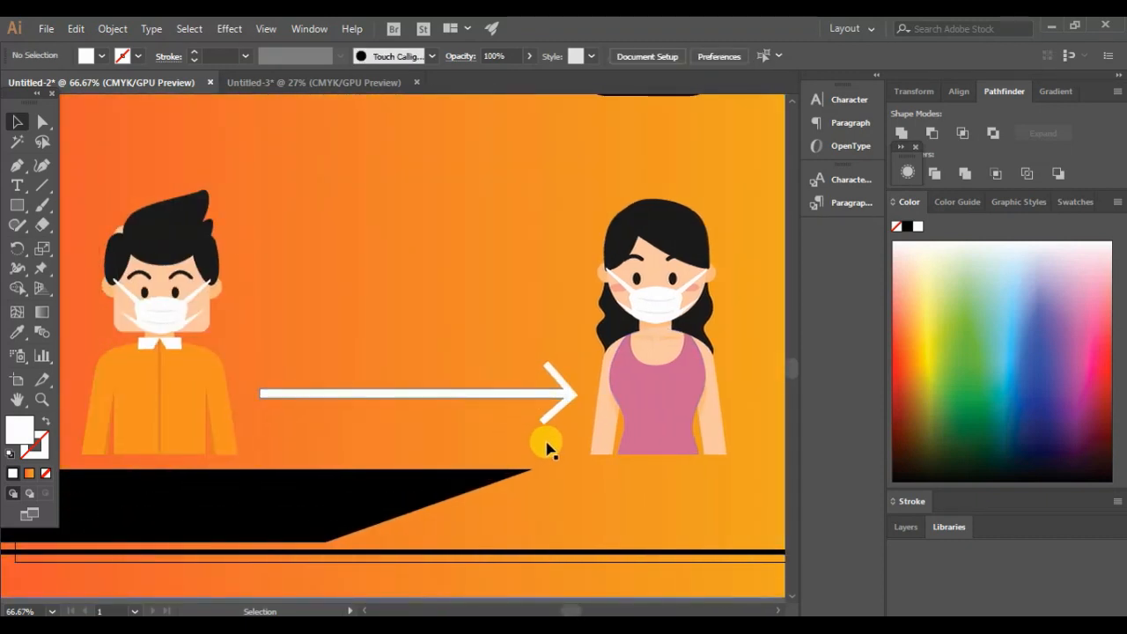
Step: Remove the outline from the long white bar between the two masked people by setting its stroke to 0 pt
click(548, 415)
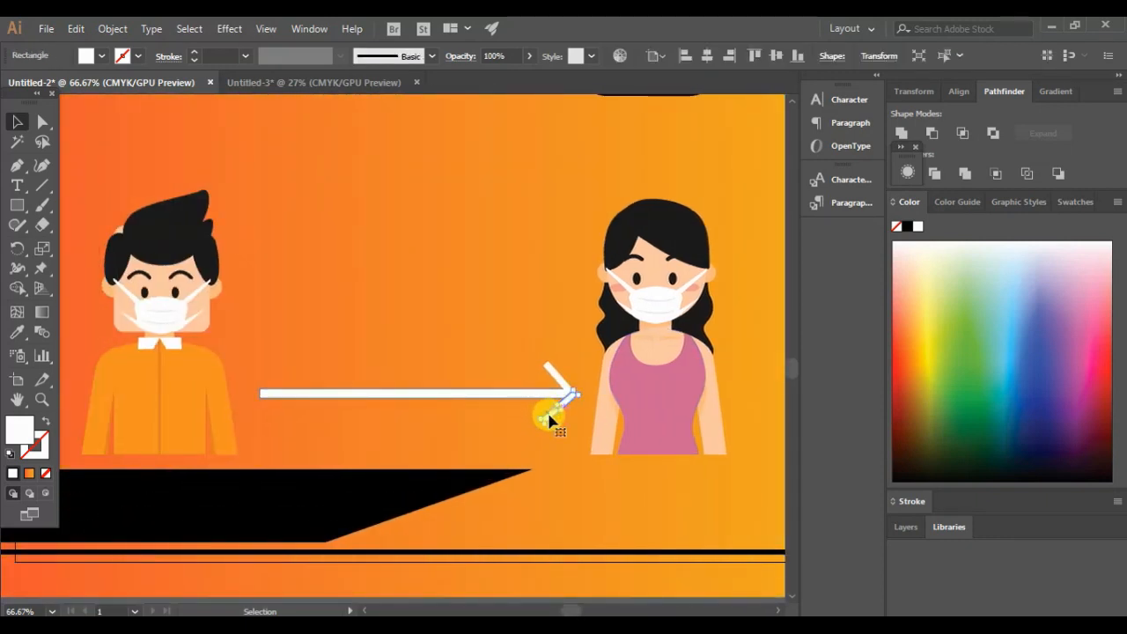
click(500, 394)
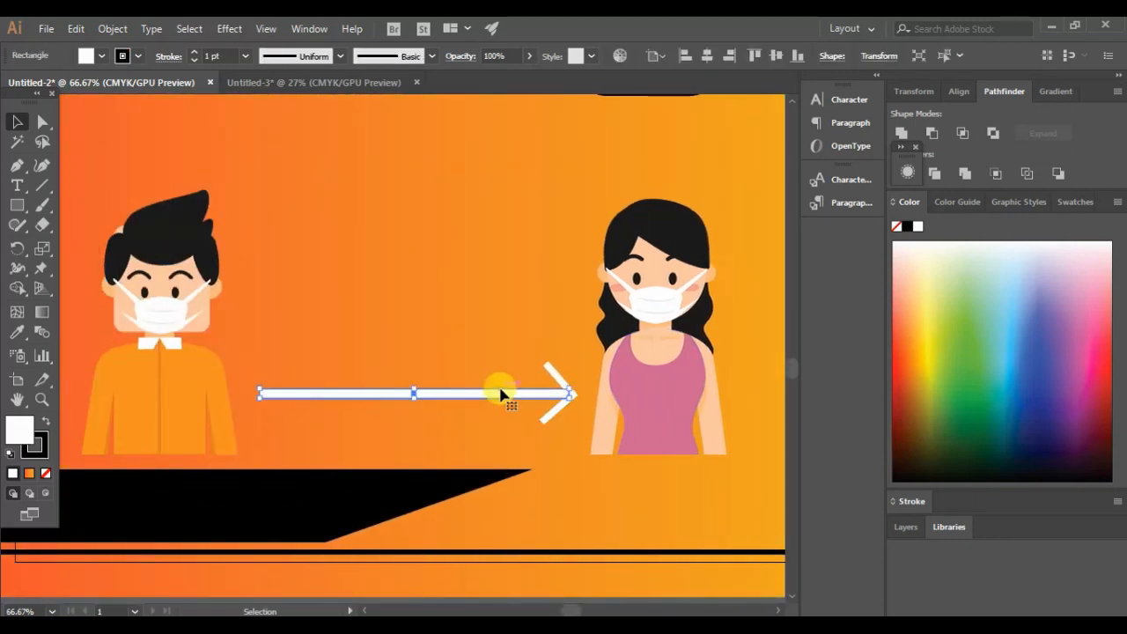
click(194, 61)
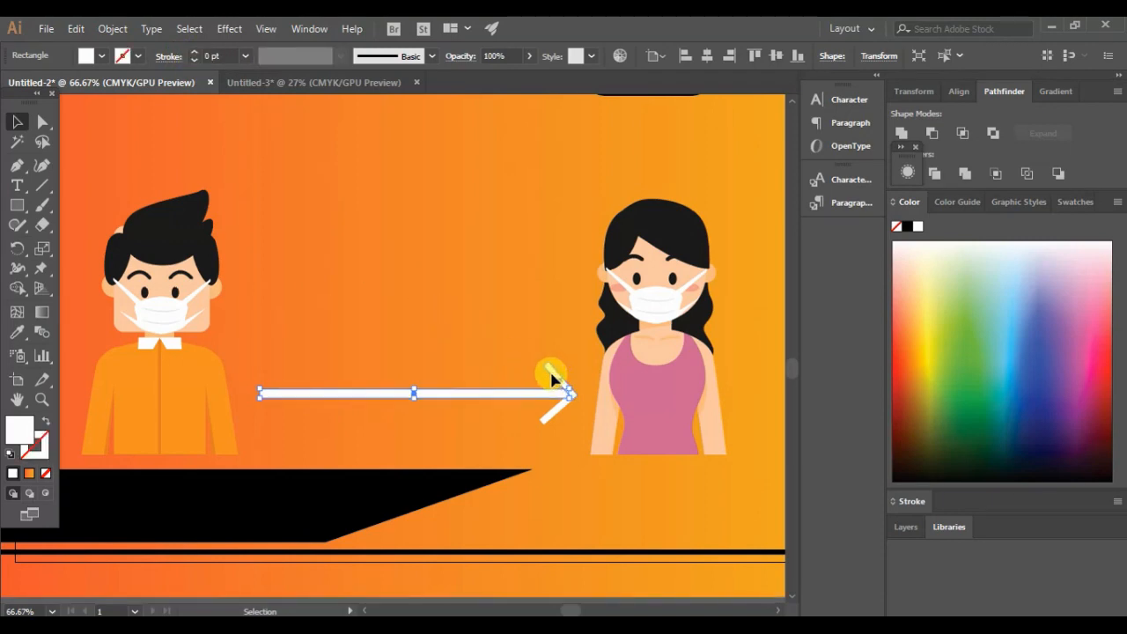
Step: Duplicate the white arrowhead, reflect the copy across the vertical axis, and place it on the bar's end nearest the masked boy
click(548, 372)
shift+click(557, 416)
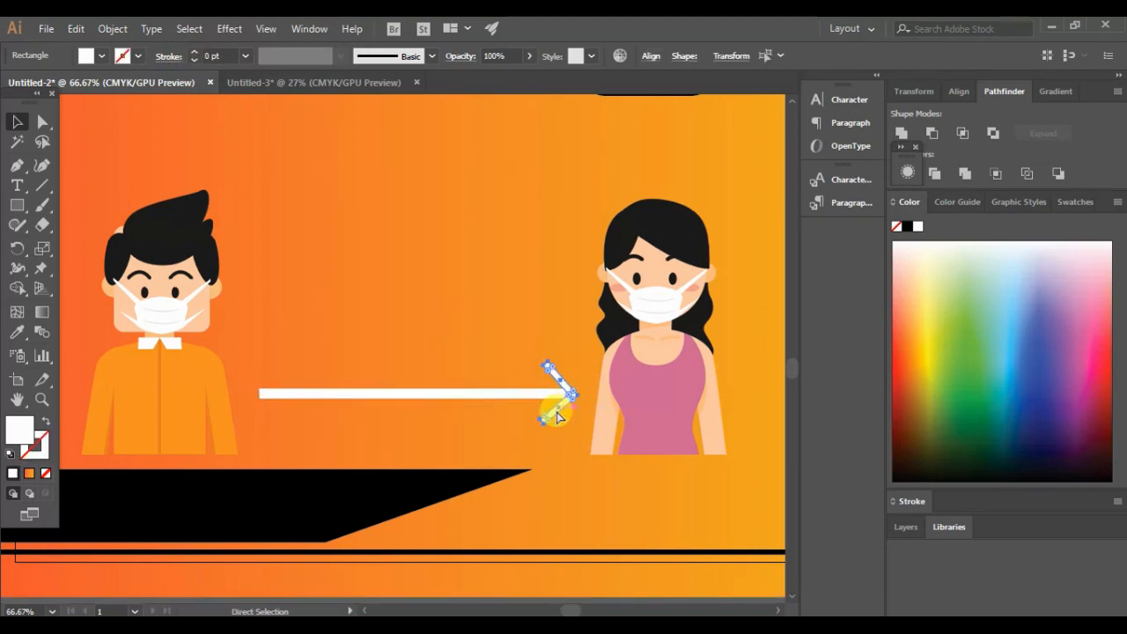
key(ctrl+c)
key(ctrl+v)
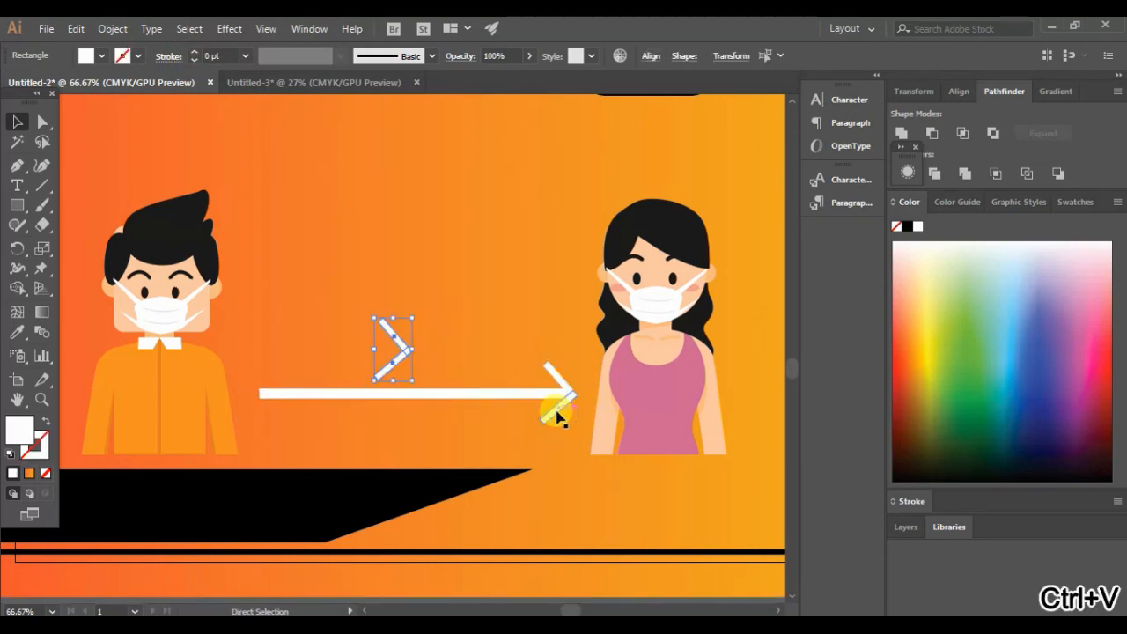
right_click(404, 355)
mouse_move(535, 247)
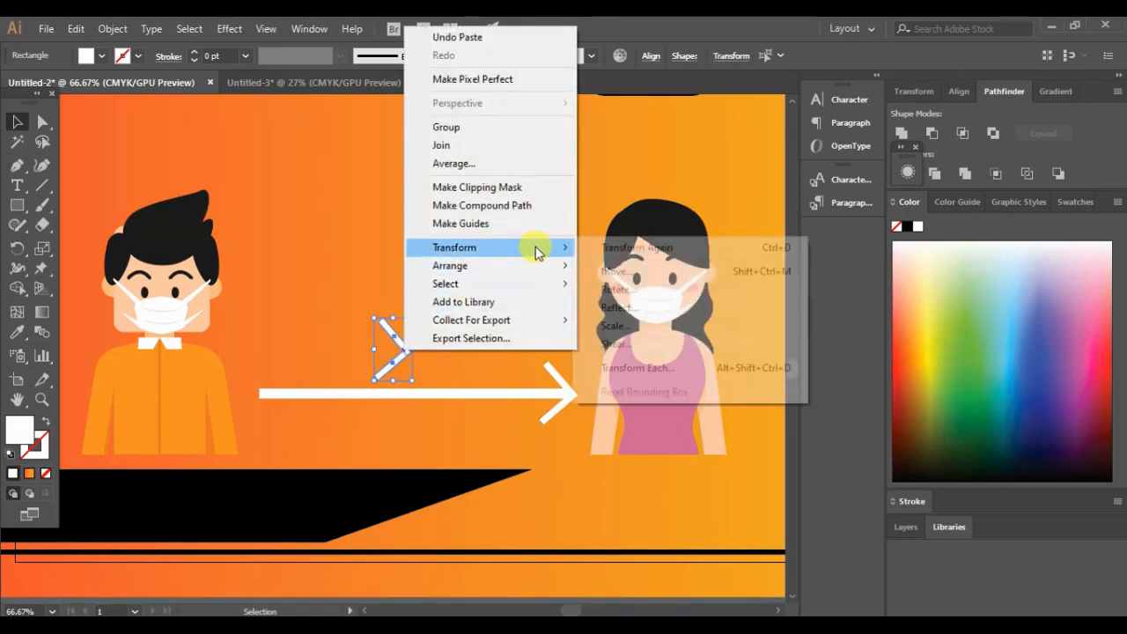
click(656, 307)
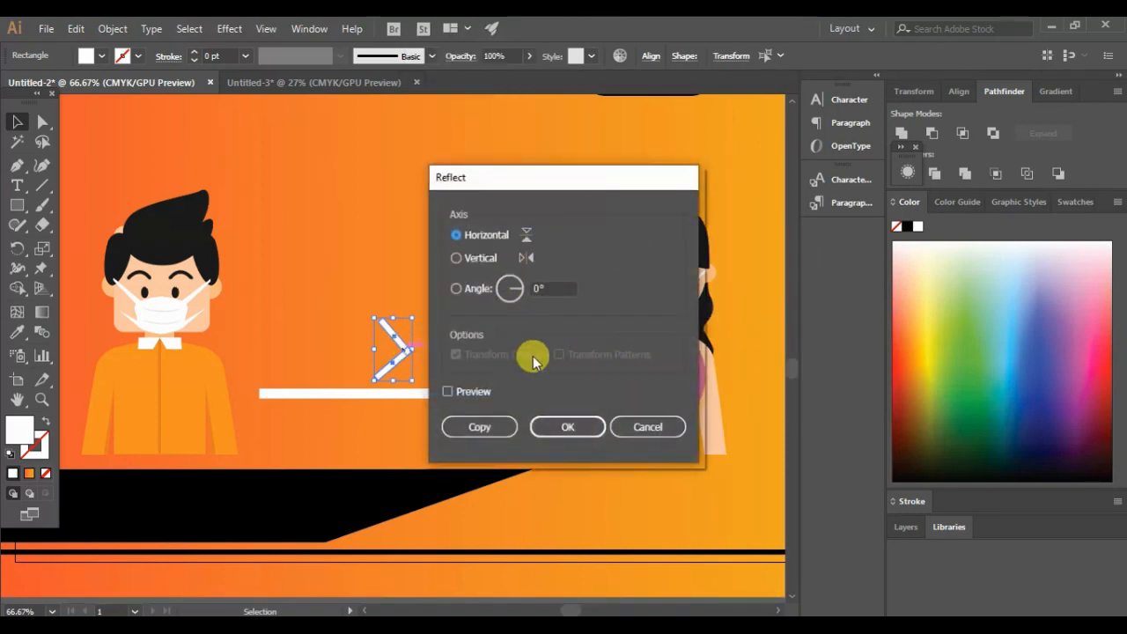
click(476, 258)
click(568, 427)
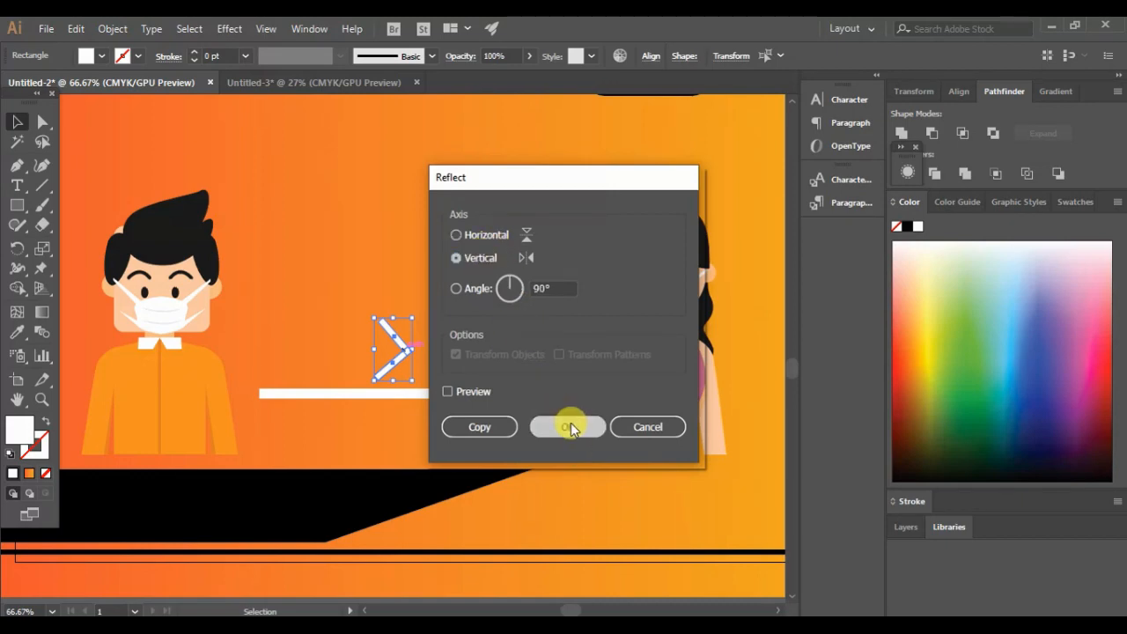
drag(407, 377, 286, 421)
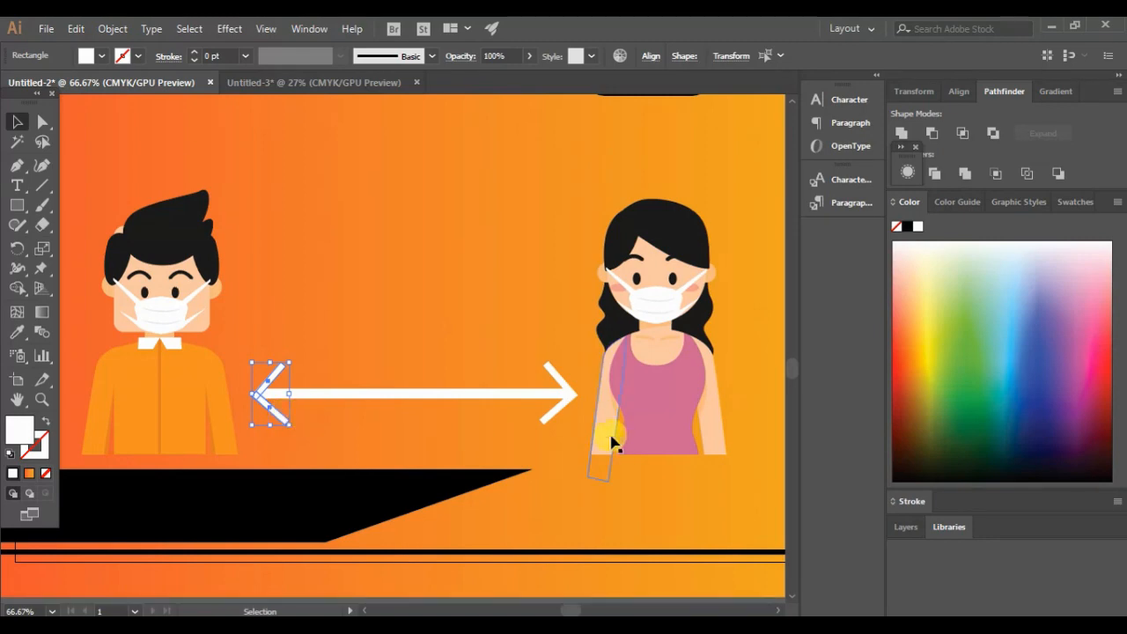
click(632, 515)
Step: Create a text frame above the masked boy, overlapping the poster's edge, containing "6 Feet"
scroll(632, 515, down, 2)
scroll(632, 515, right, 2)
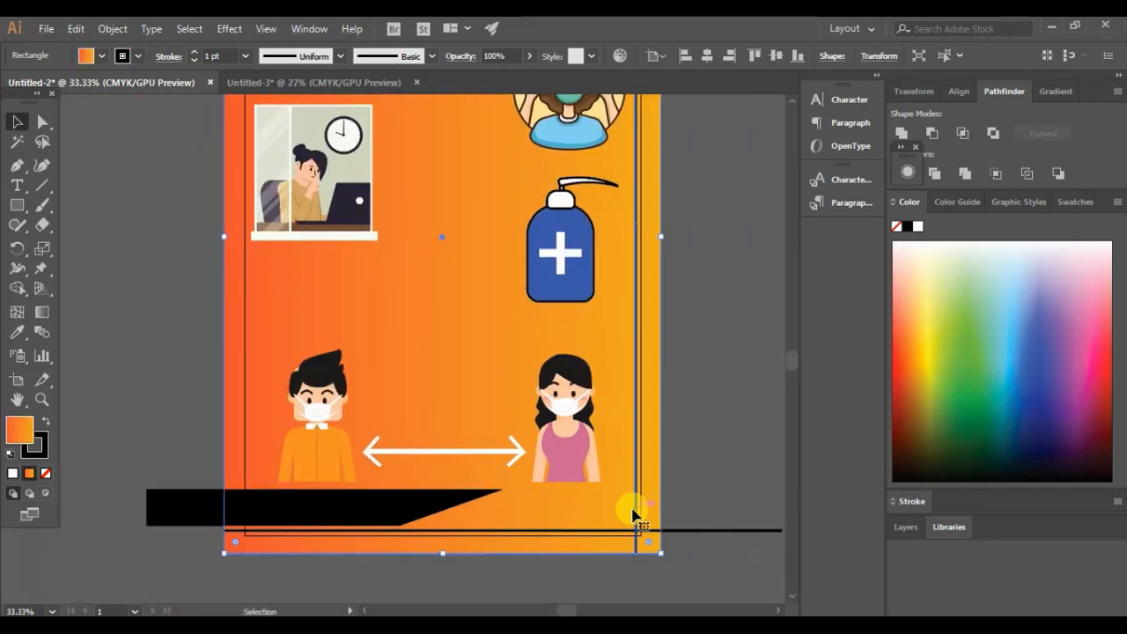
click(19, 186)
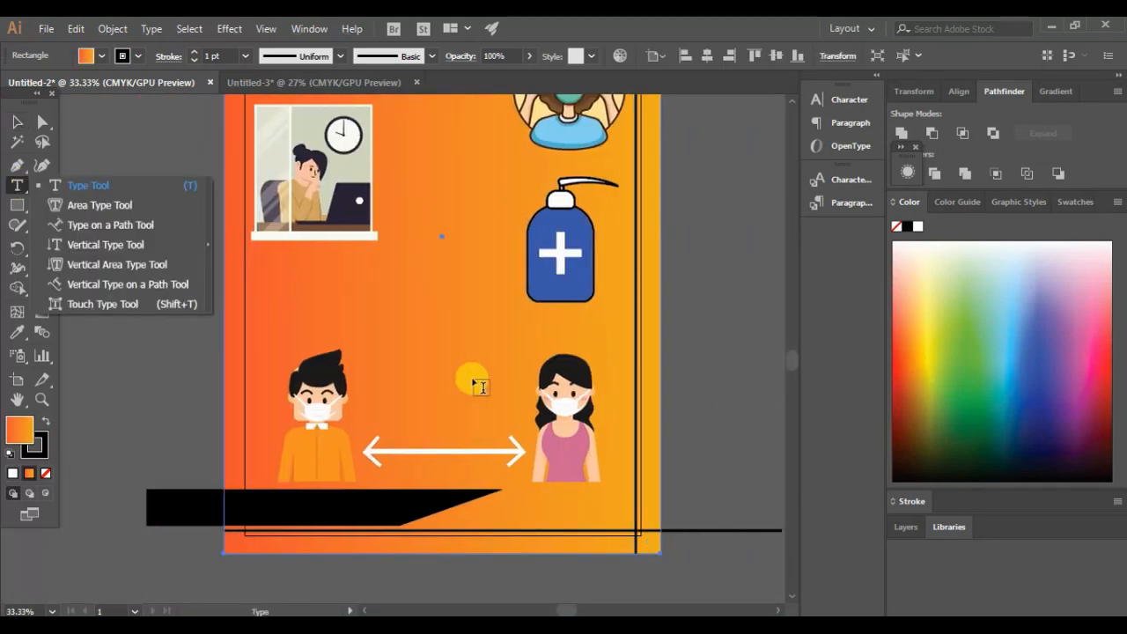
click(92, 192)
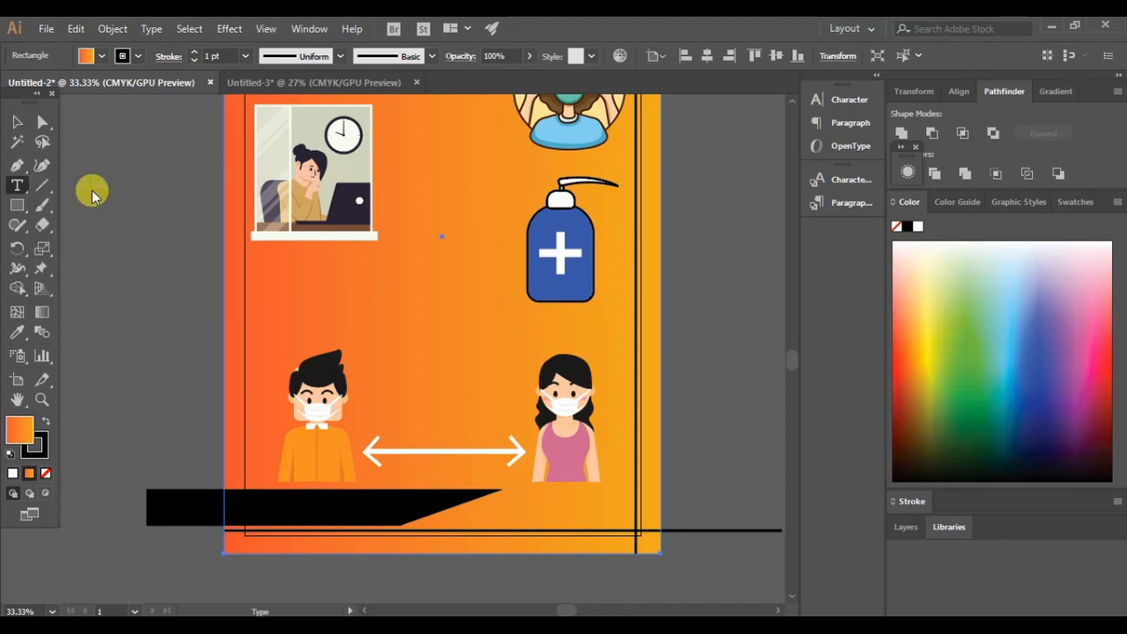
drag(106, 304, 339, 332)
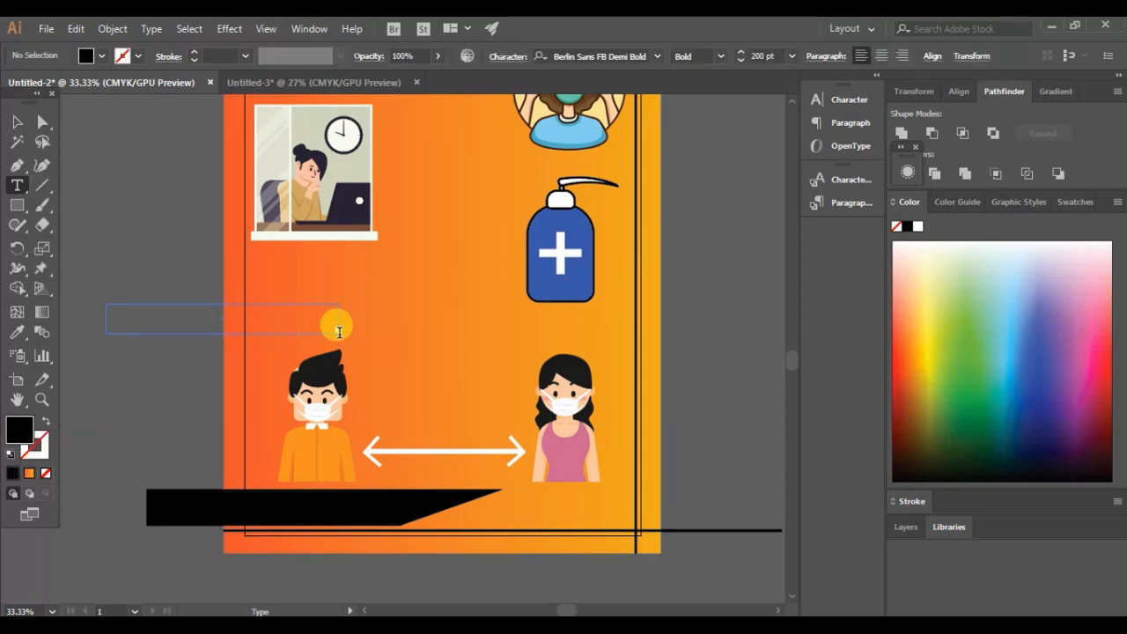
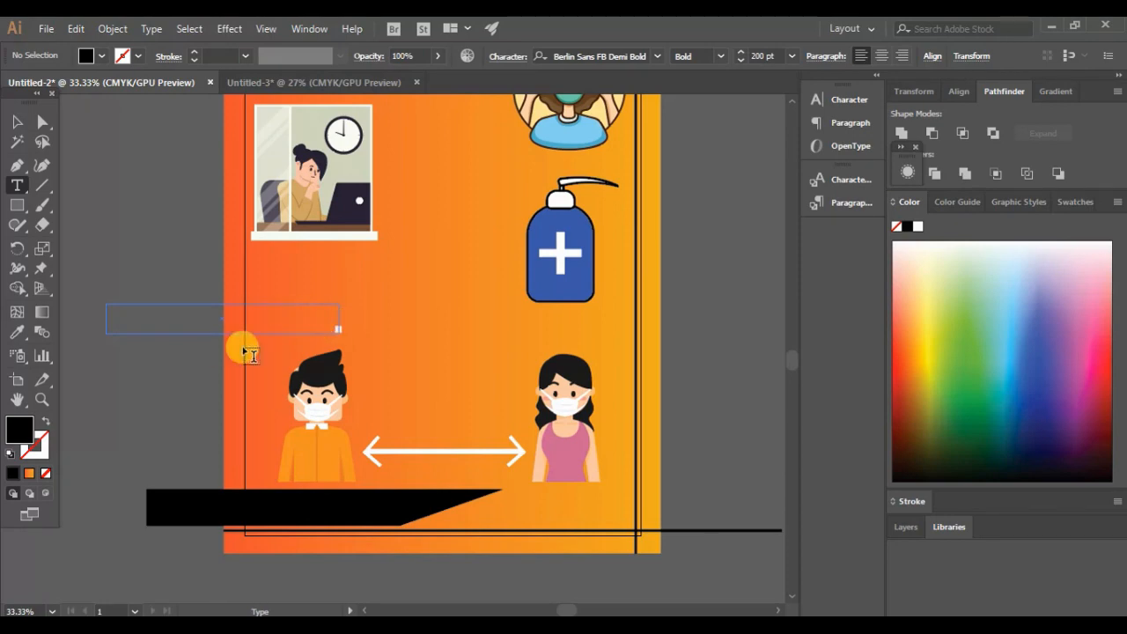
drag(115, 234, 407, 398)
text(6 Feet)
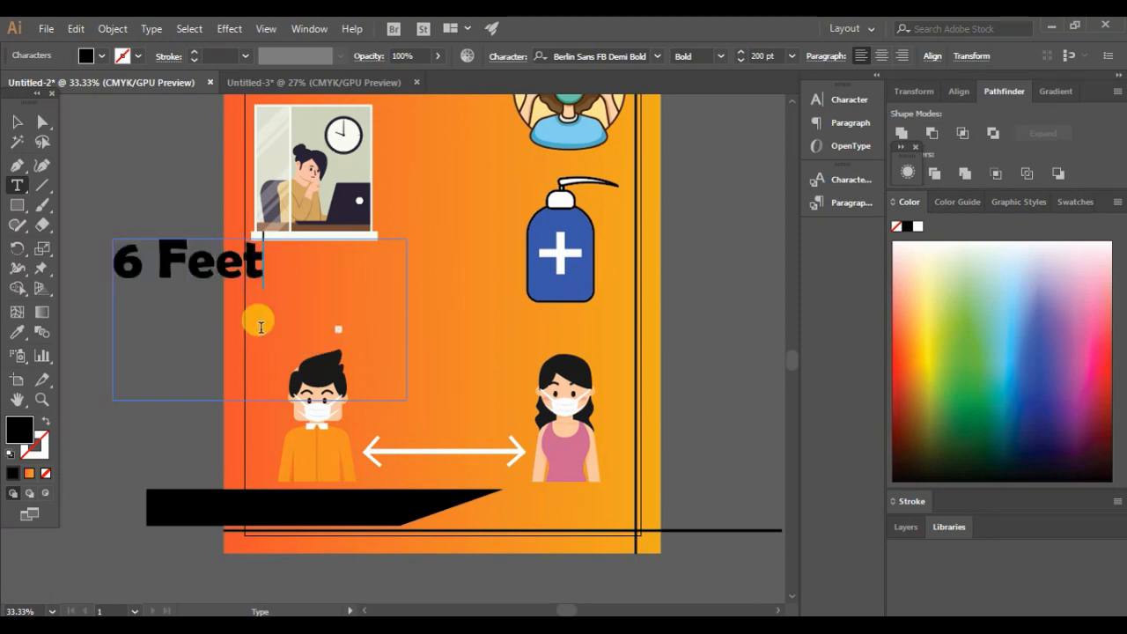
Step: Set the "6 Feet" text's stroke to 0 pt and its font size to 100 pt
key(ctrl+a)
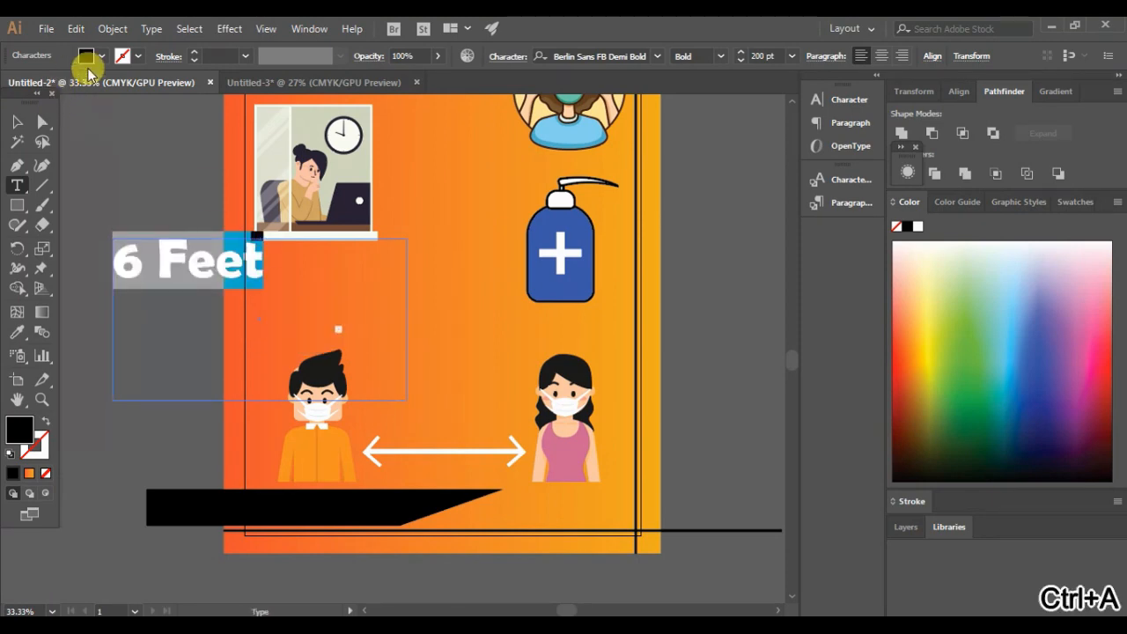
click(193, 59)
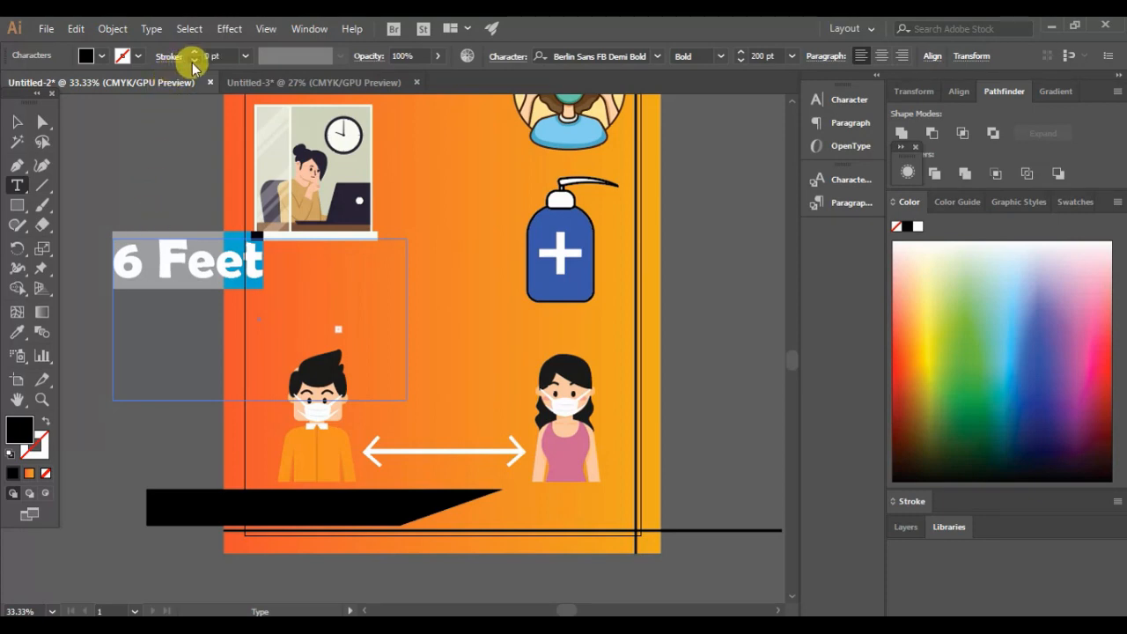
click(778, 55)
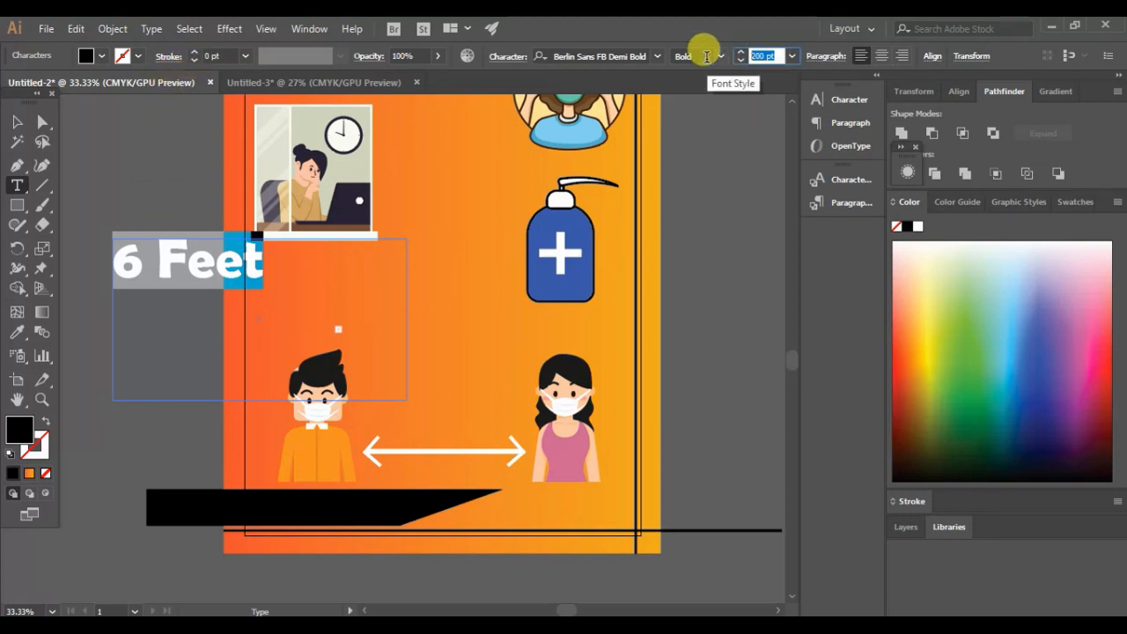
text(150)
key(Return)
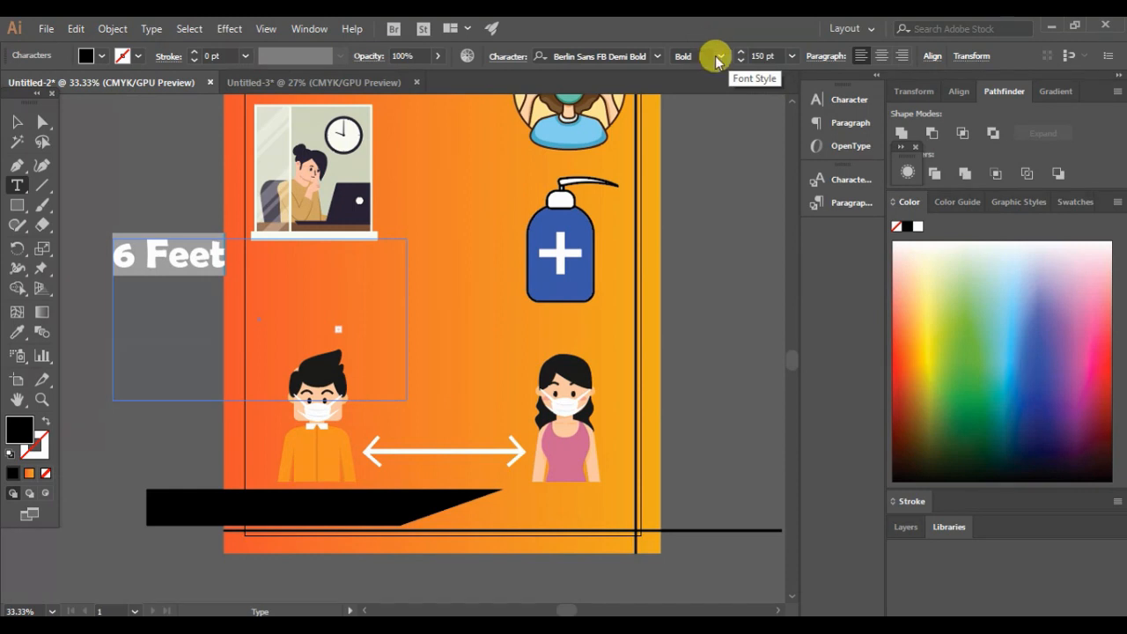
click(764, 56)
text(1)
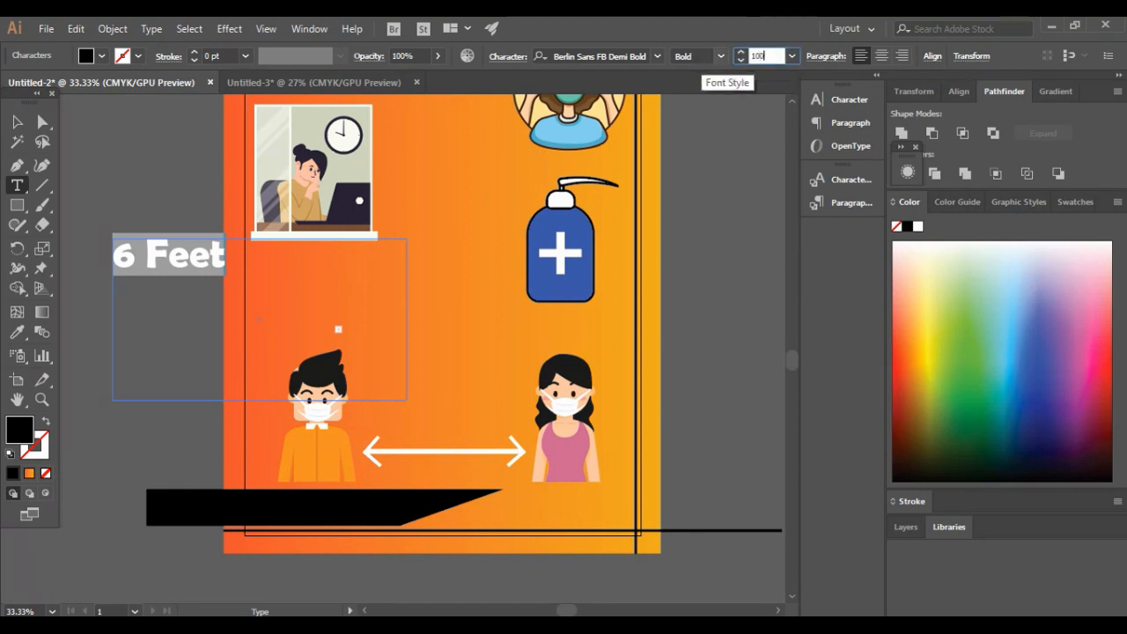
text(00)
Step: Place the "6 Feet" text centred just above the double-headed arrow and fill it with white
click(16, 122)
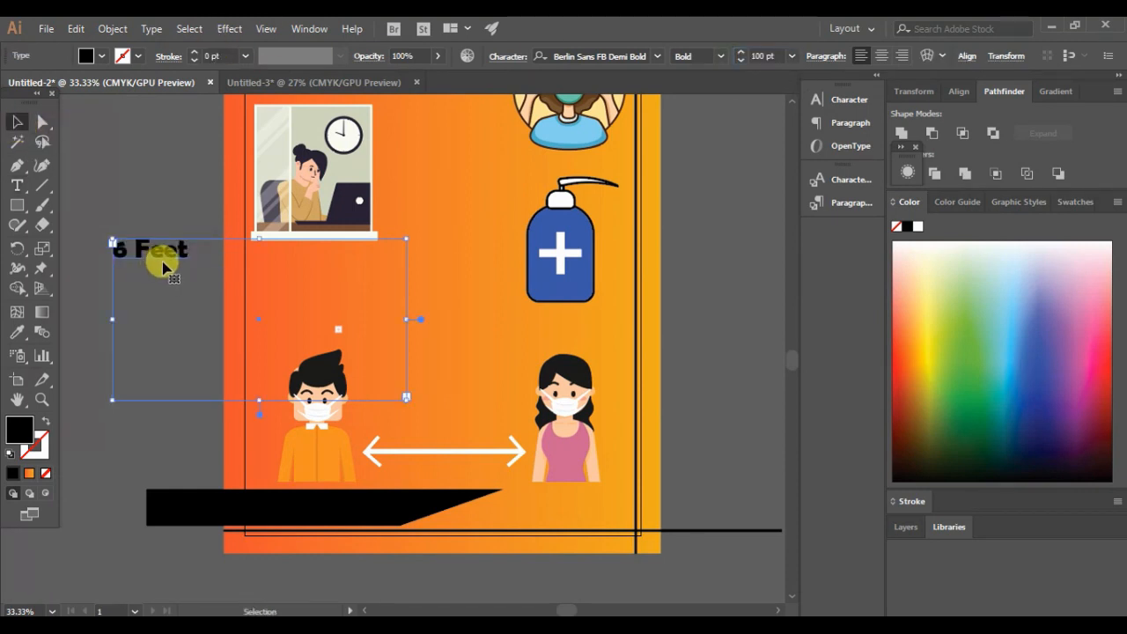
drag(163, 266, 458, 437)
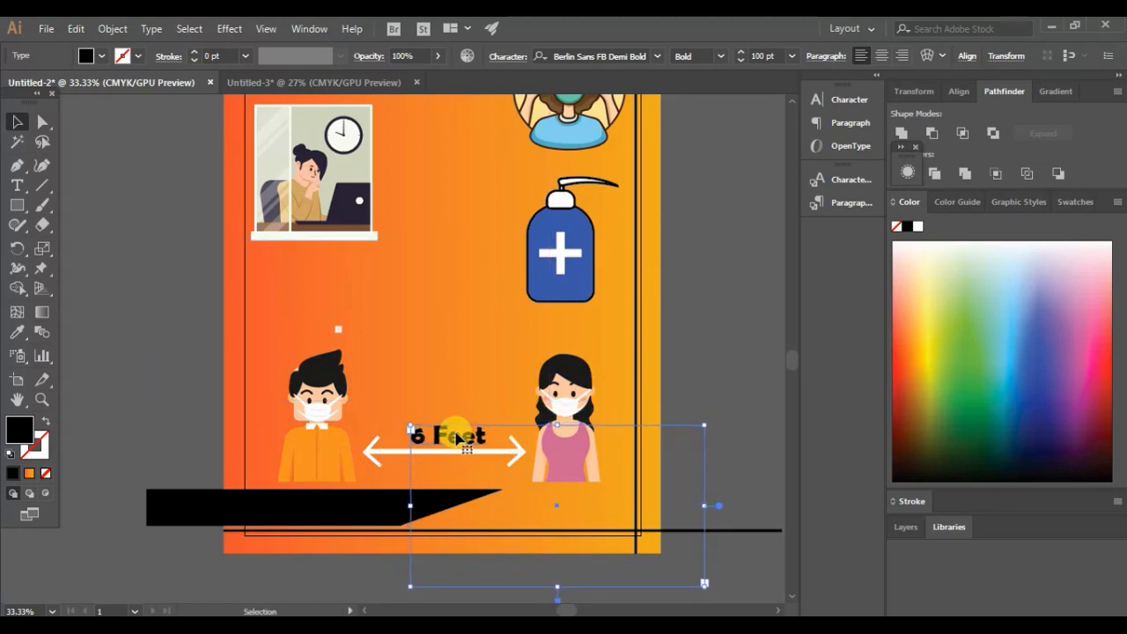
click(102, 56)
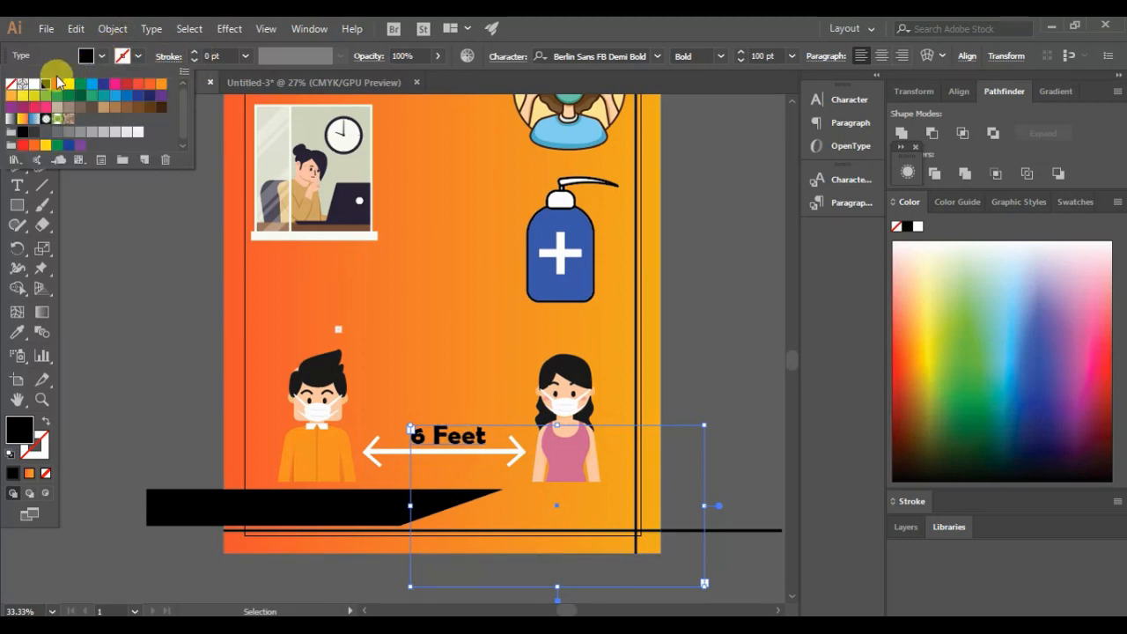
click(34, 84)
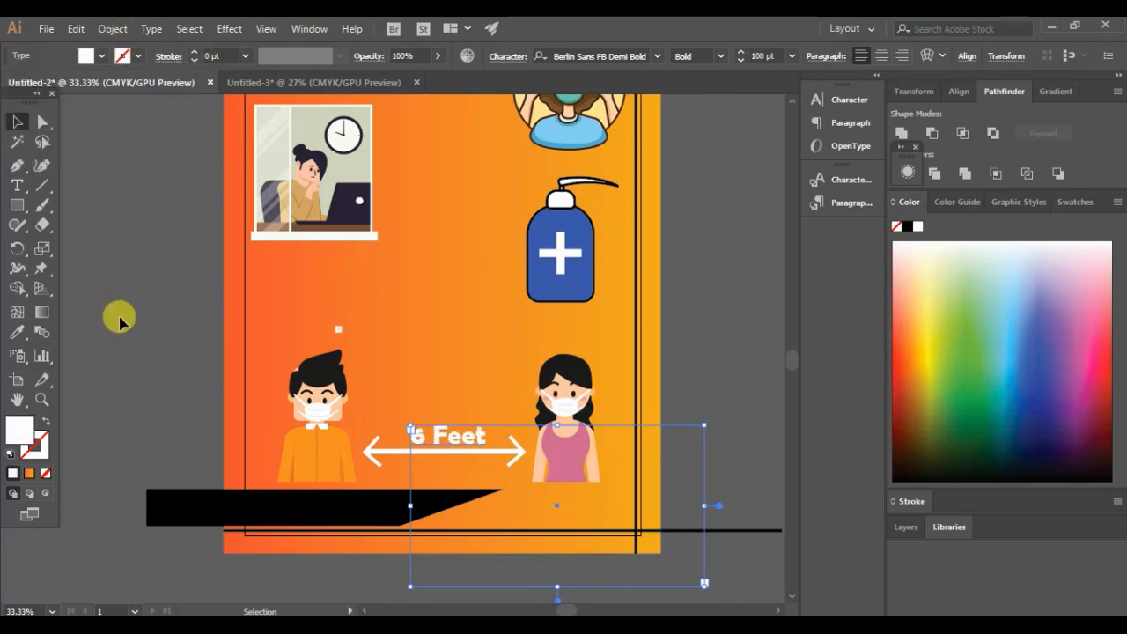
click(119, 321)
Step: Create a narrow text frame on the empty canvas beside the poster containing the number 1
scroll(118, 321, down, 2)
scroll(119, 321, up, 3)
scroll(119, 321, left, 3)
scroll(119, 321, up, 1)
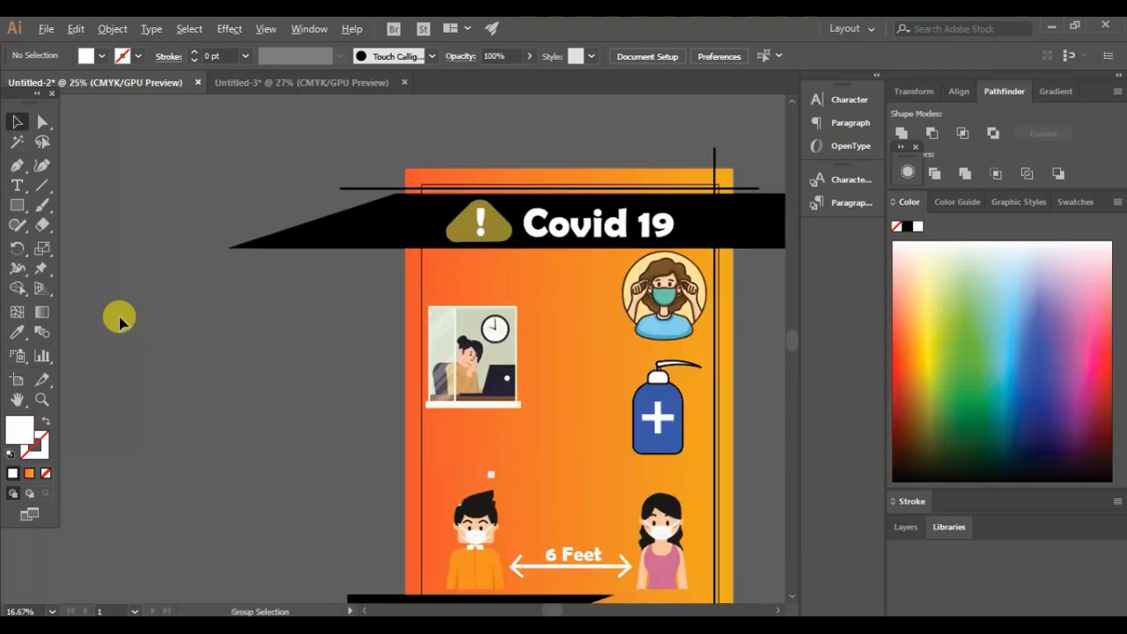
scroll(119, 321, right, 4)
scroll(119, 321, down, 2)
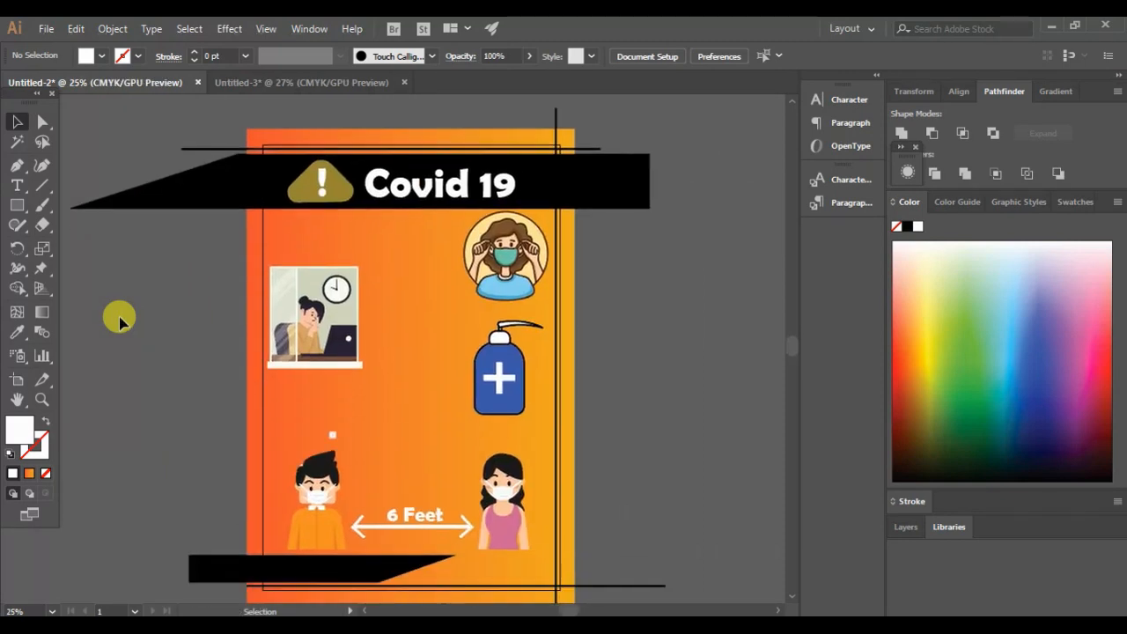
click(16, 184)
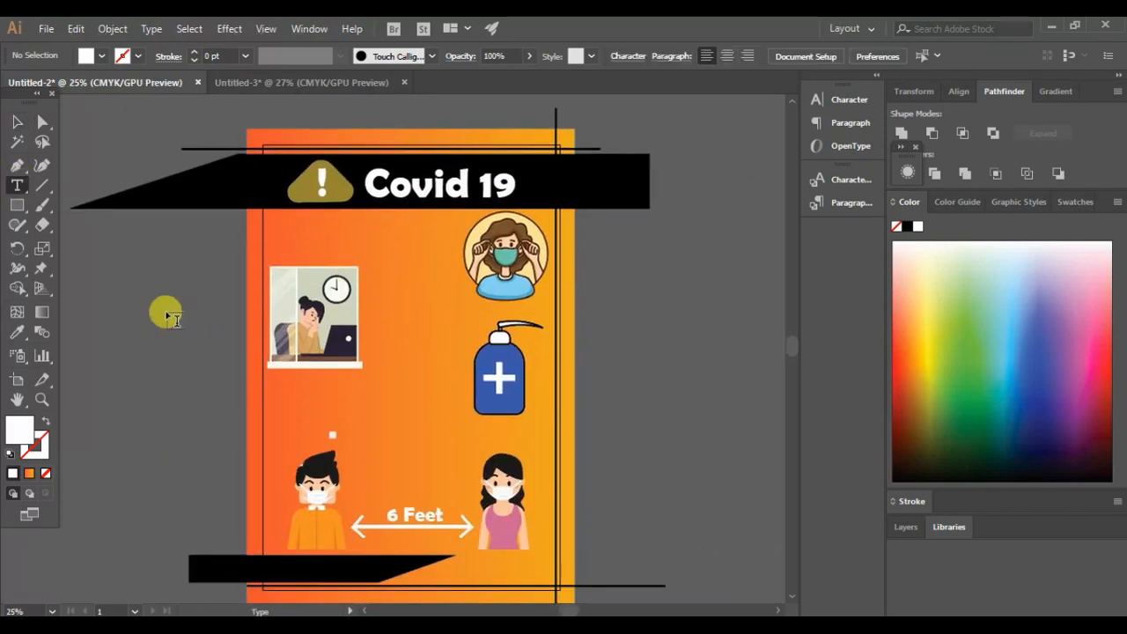
drag(167, 316, 236, 452)
key(BackSpace)
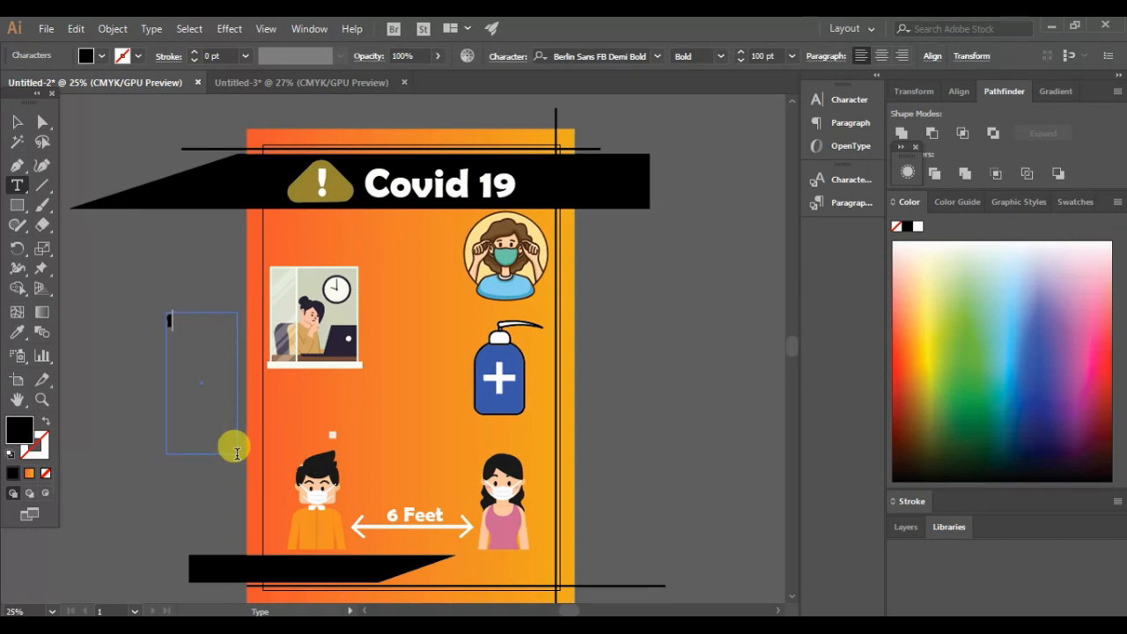
text(1)
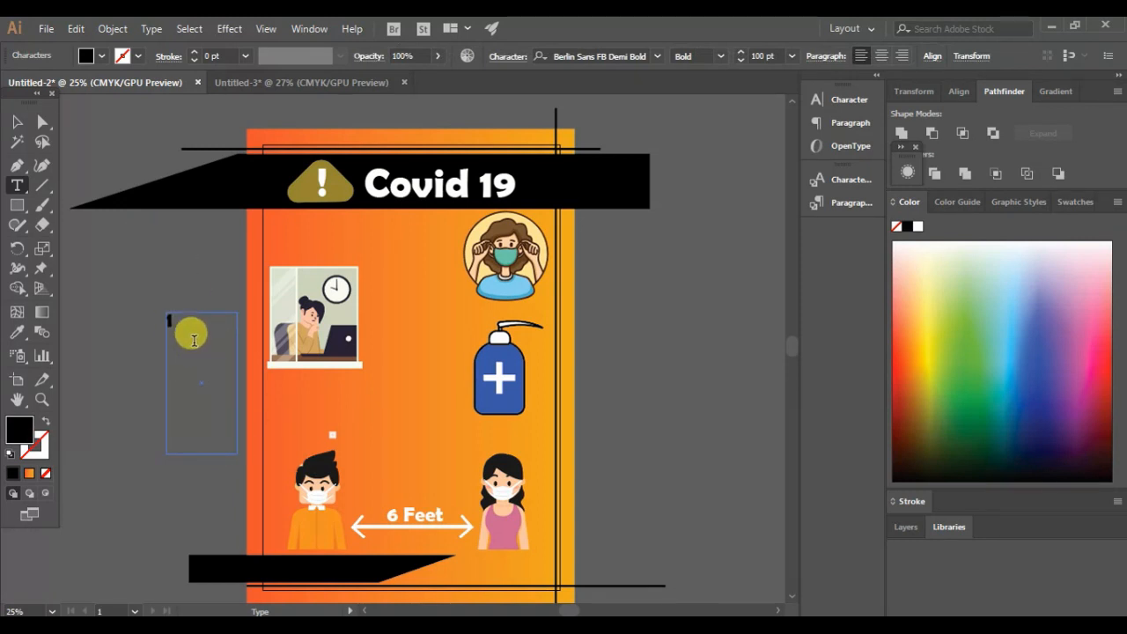
Step: Fill the number 1 beside the poster with white
key(ctrl+a)
click(101, 56)
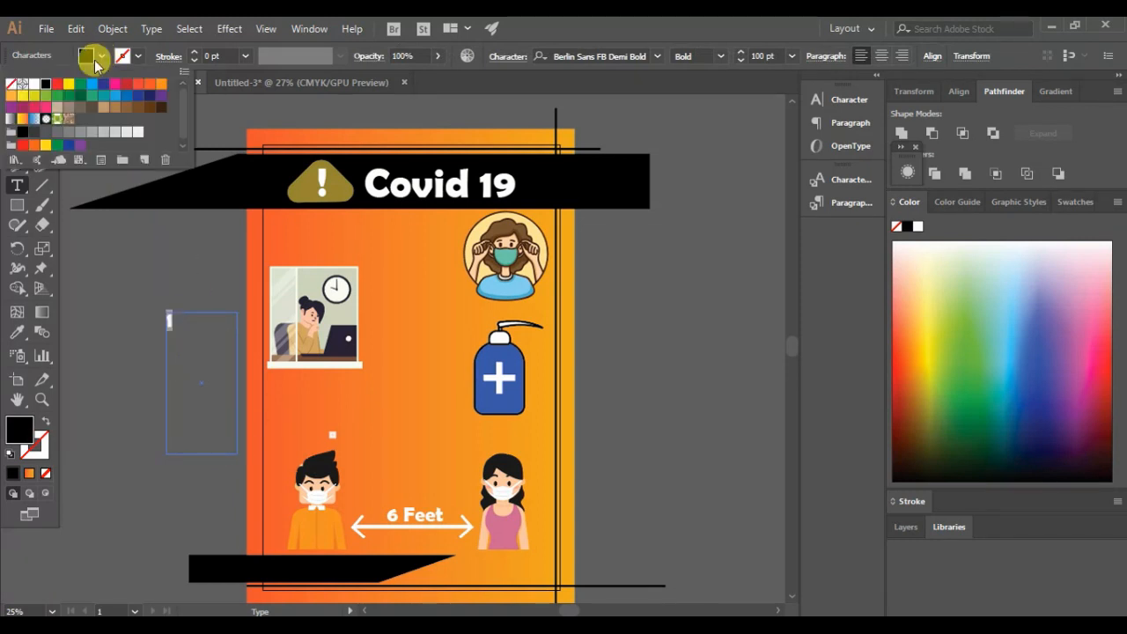
click(37, 86)
click(118, 256)
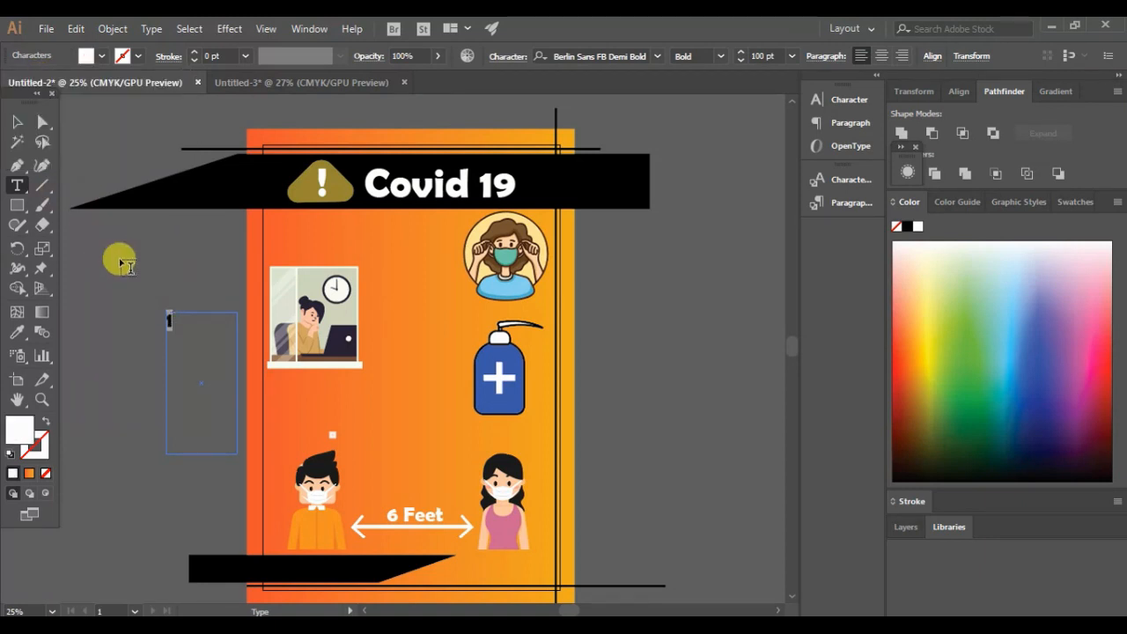
key(Escape)
Step: Duplicate the white number 1 and place the copy beside the round masked-woman illustration, near its upper edge
key(ctrl+c)
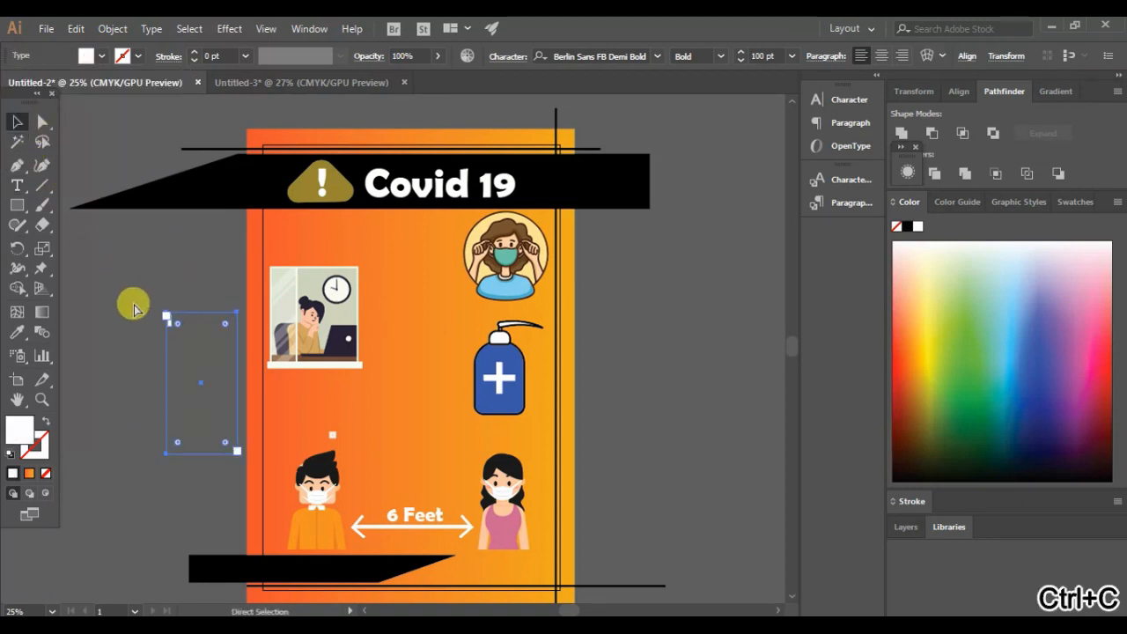
key(ctrl+v)
drag(361, 291, 457, 223)
click(199, 435)
Step: Change the number beside the poster to 2 and place a copy next to the window illustration's upper corner
click(167, 323)
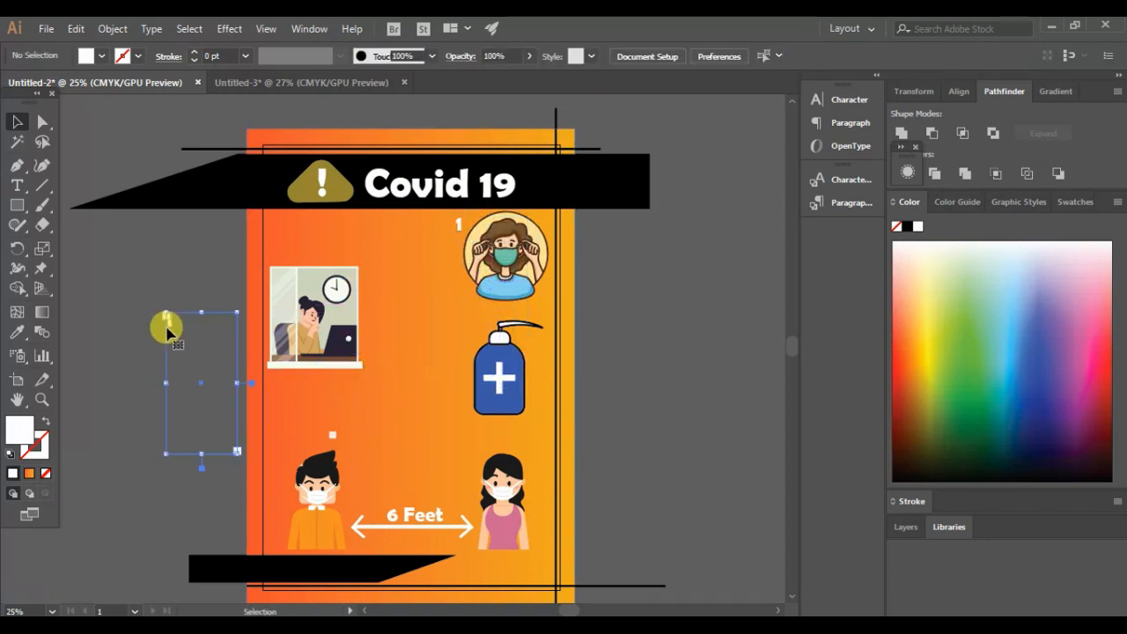
click(17, 185)
click(187, 319)
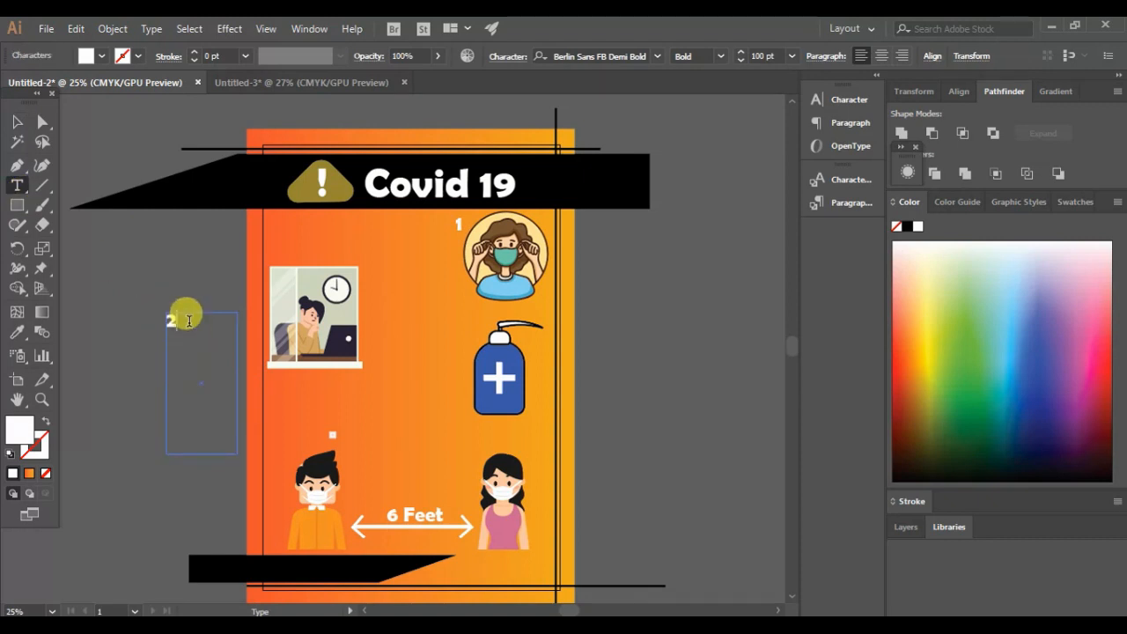
click(17, 121)
key(ctrl+v)
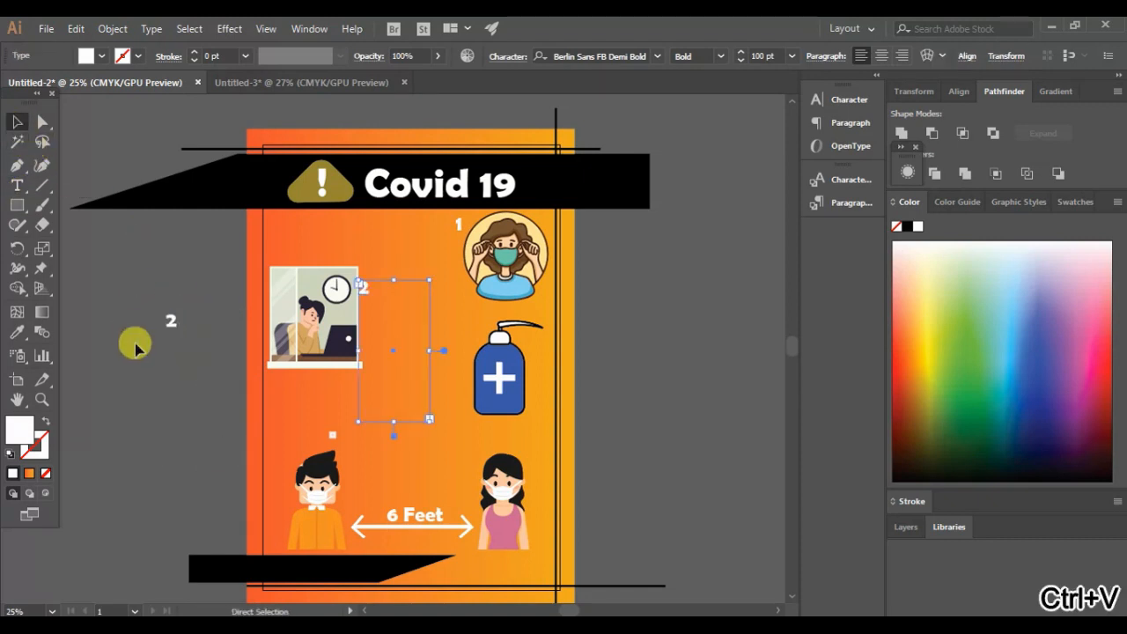
drag(366, 294, 372, 278)
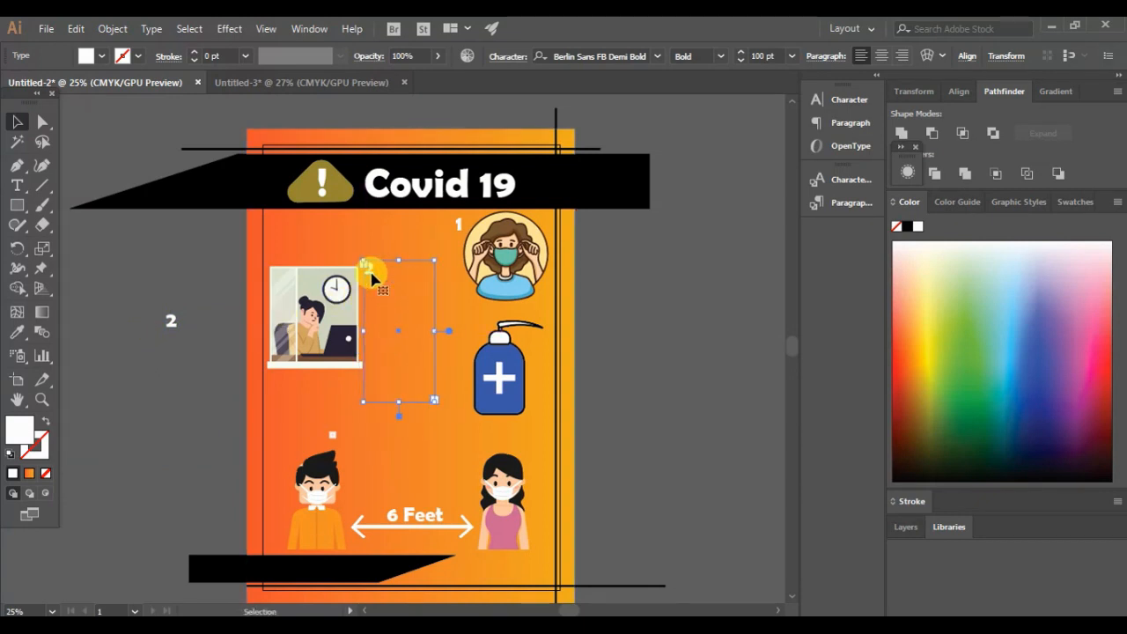
Step: Change the white number on the canvas beside the poster to 3
click(171, 319)
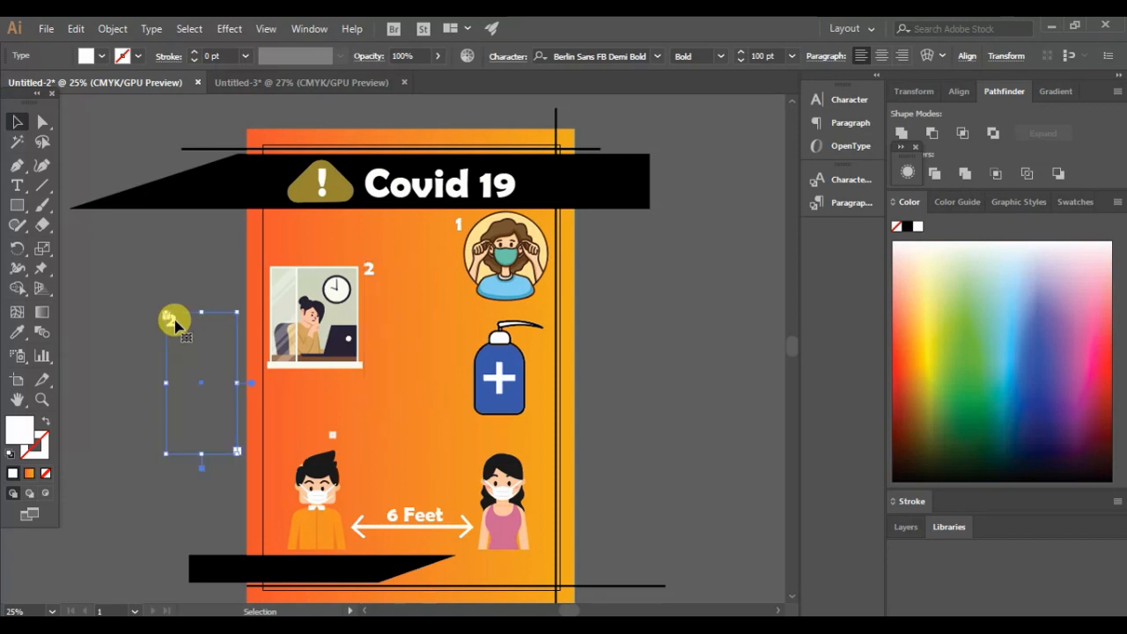
click(16, 185)
click(173, 316)
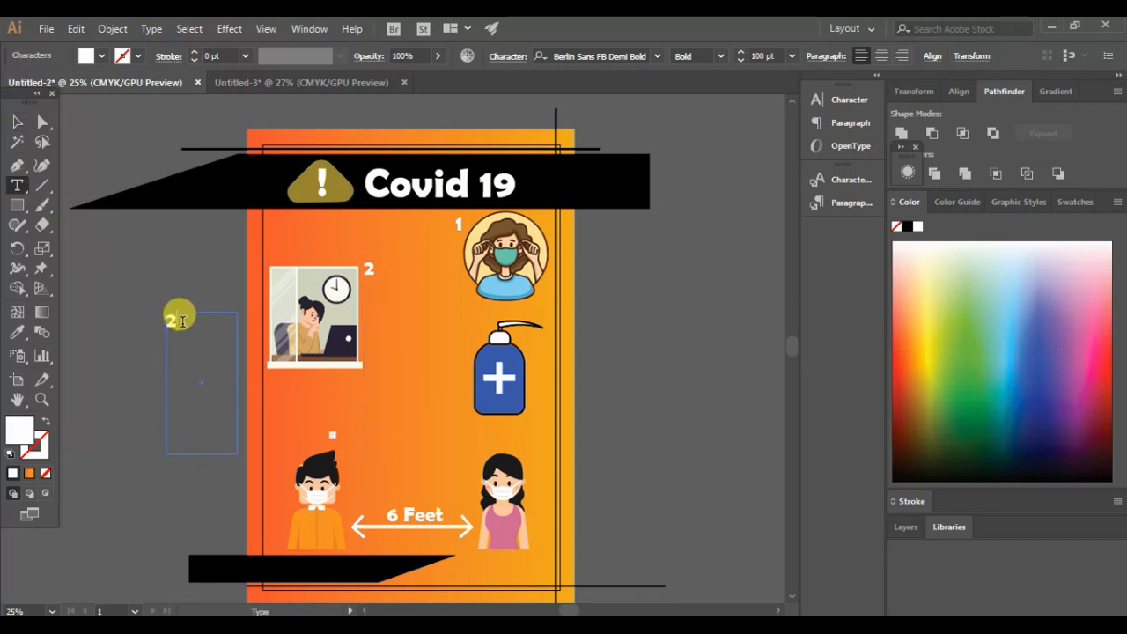
key(ctrl+a)
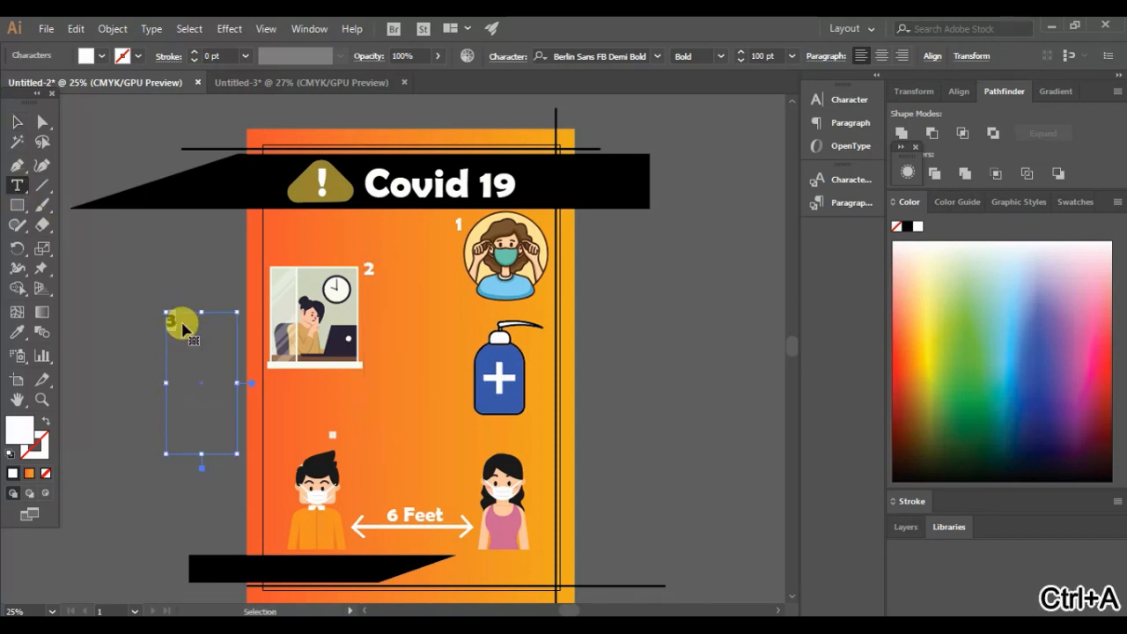
key(ctrl+v)
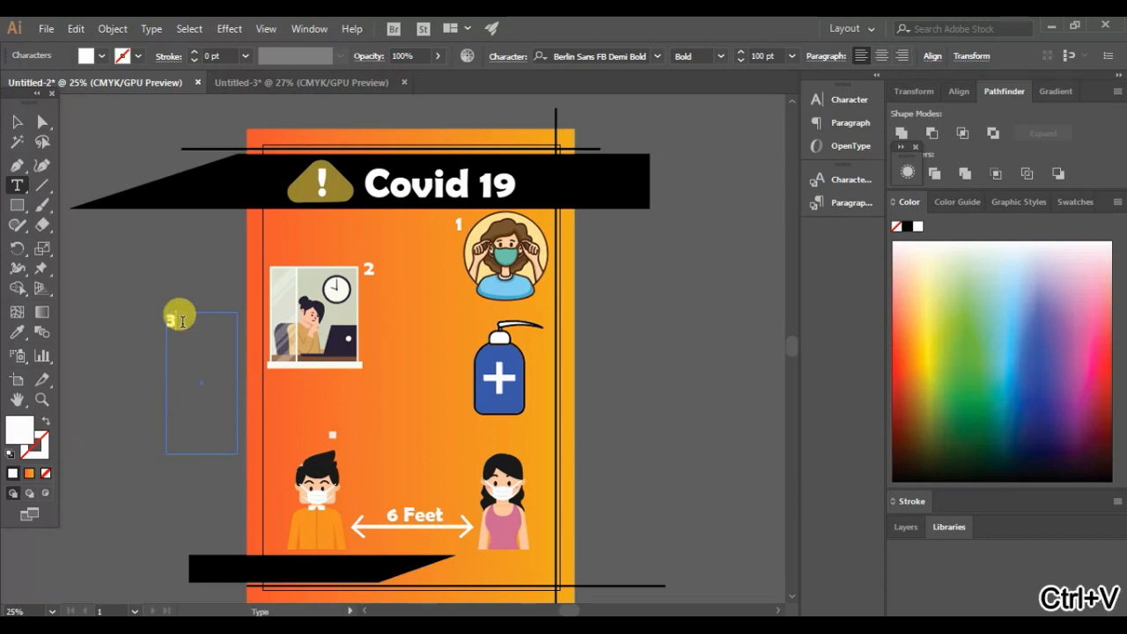
click(181, 320)
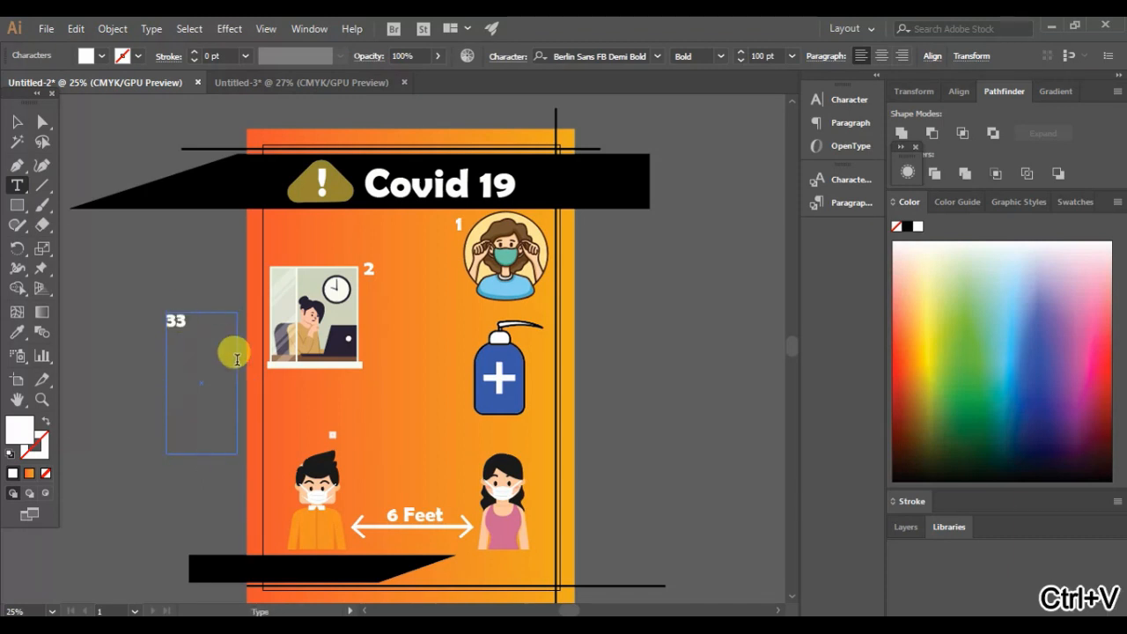
Step: Duplicate the number 3 and place the copy beside the pump of the hand sanitizer bottle
click(16, 121)
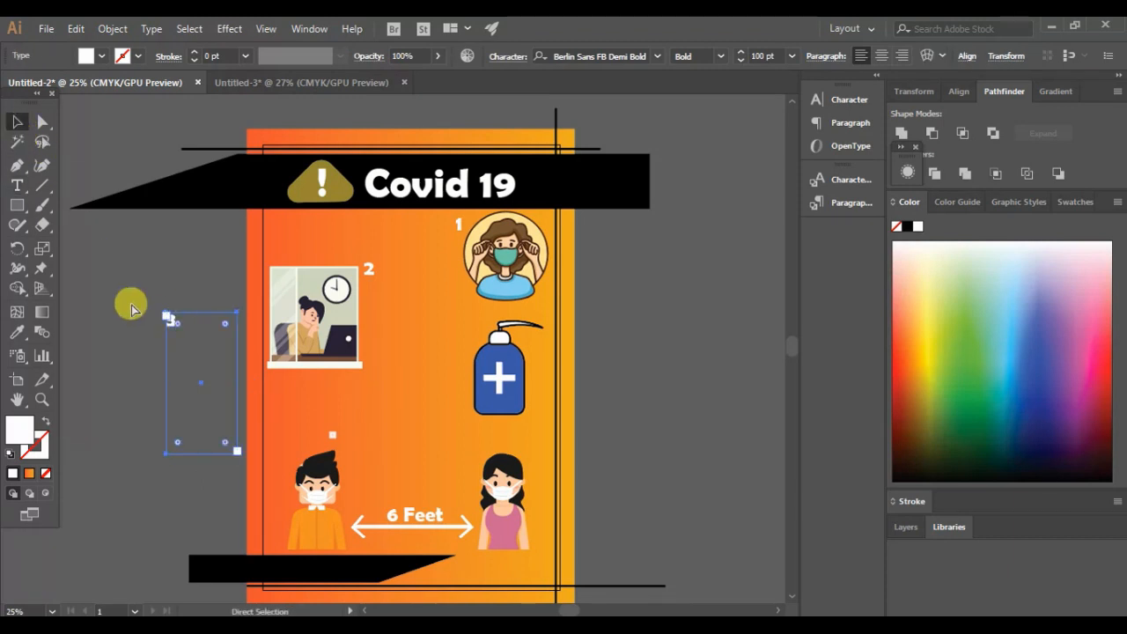
key(ctrl+c)
key(ctrl+v)
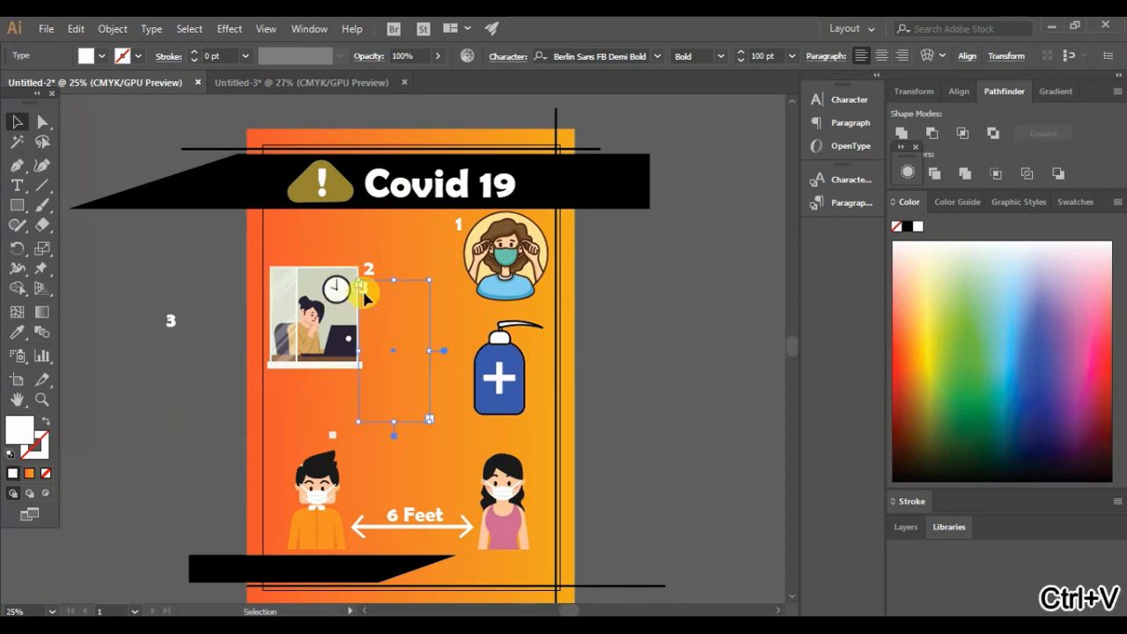
drag(363, 294, 473, 335)
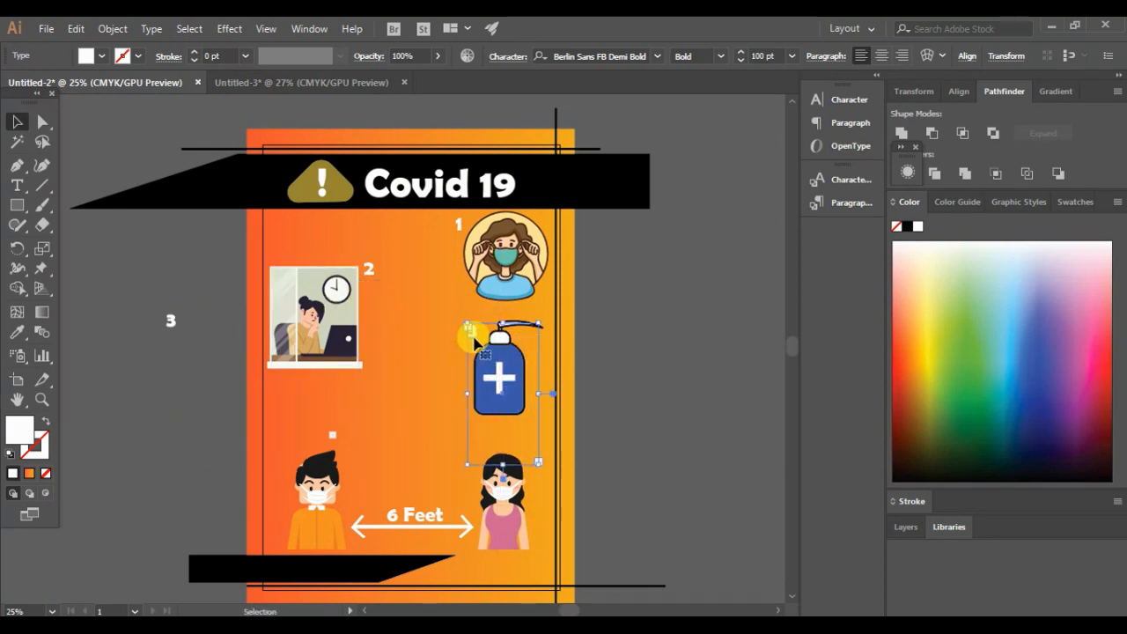
Step: Change the number beside the poster to 4 and place a copy just above the masked man's head
click(17, 185)
click(167, 319)
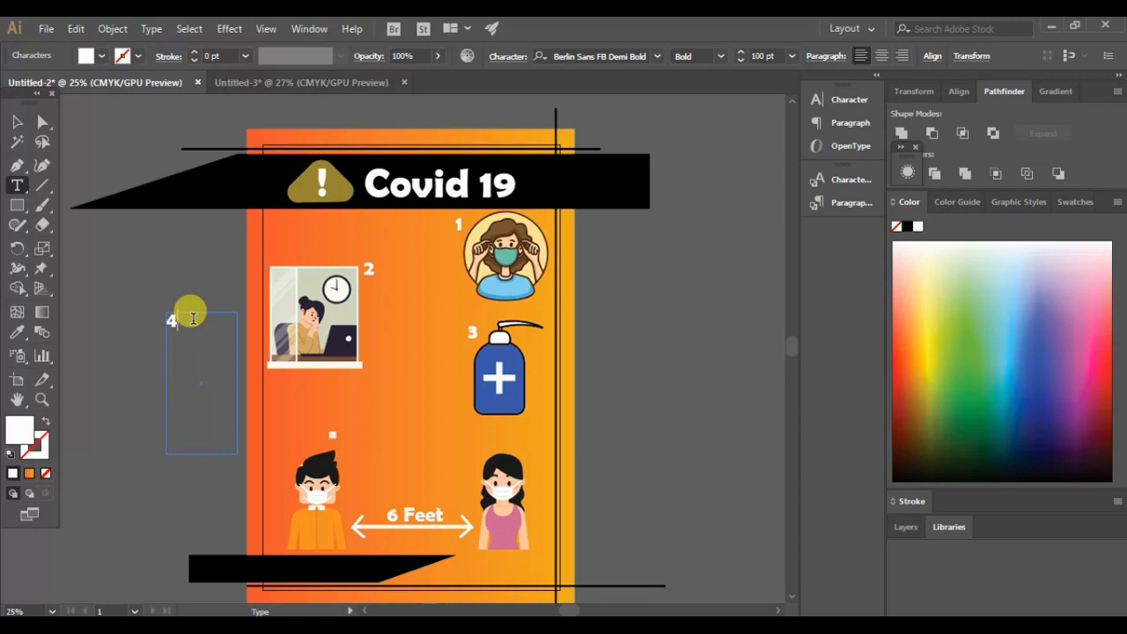
click(15, 123)
key(ctrl+v)
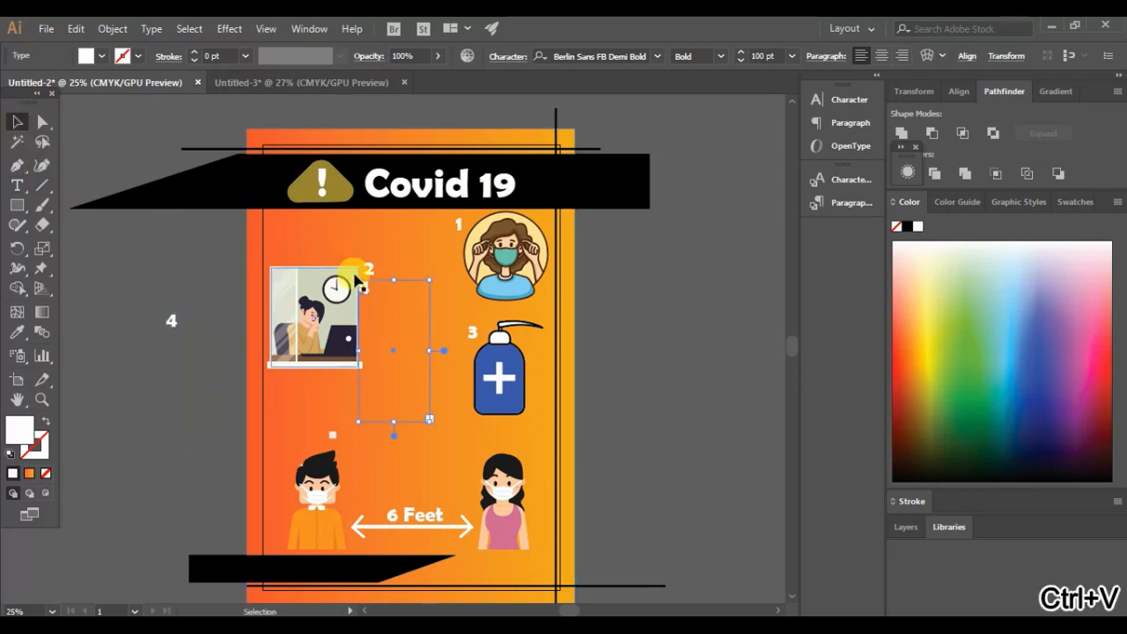
drag(363, 294, 294, 450)
Step: Delete the stray text frame that overlaps the poster edge above the masked man
click(203, 455)
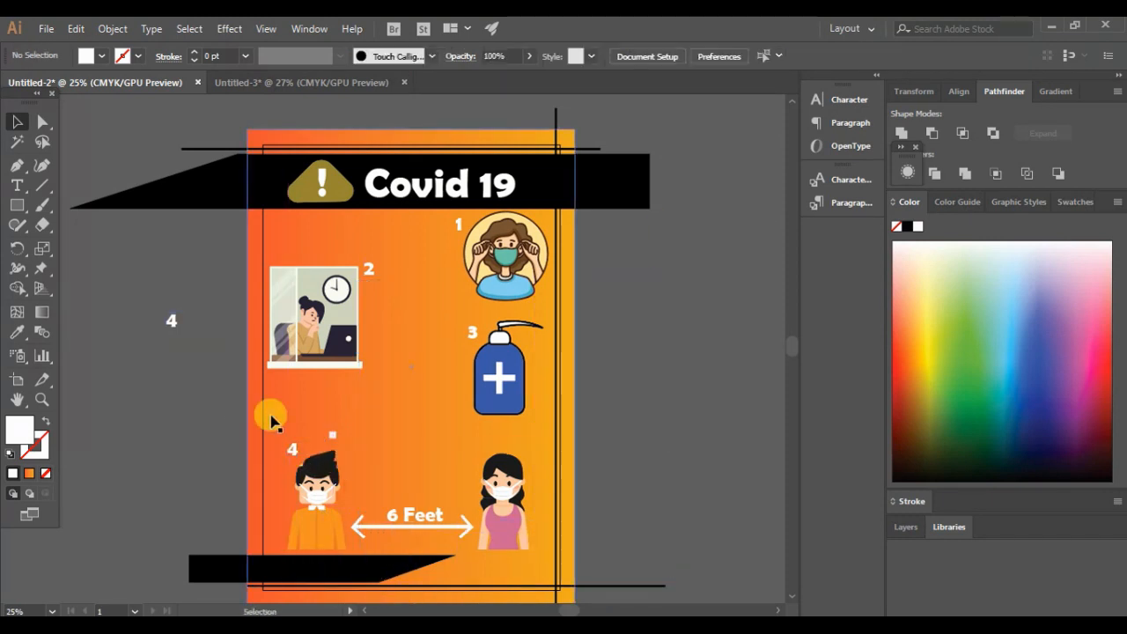
drag(158, 416, 332, 438)
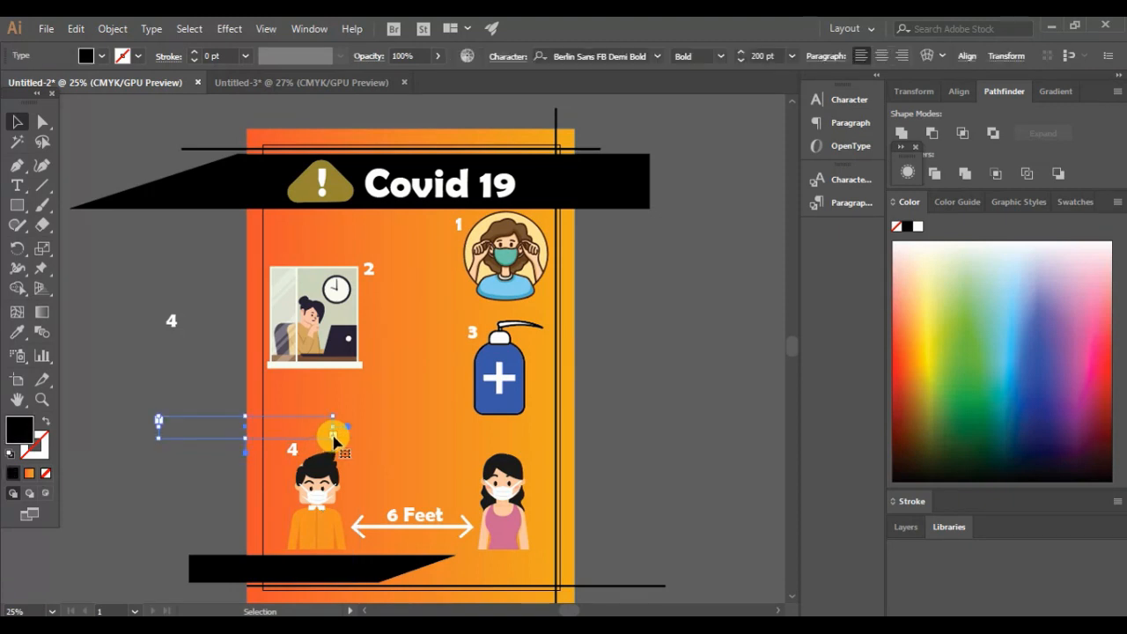
key(Delete)
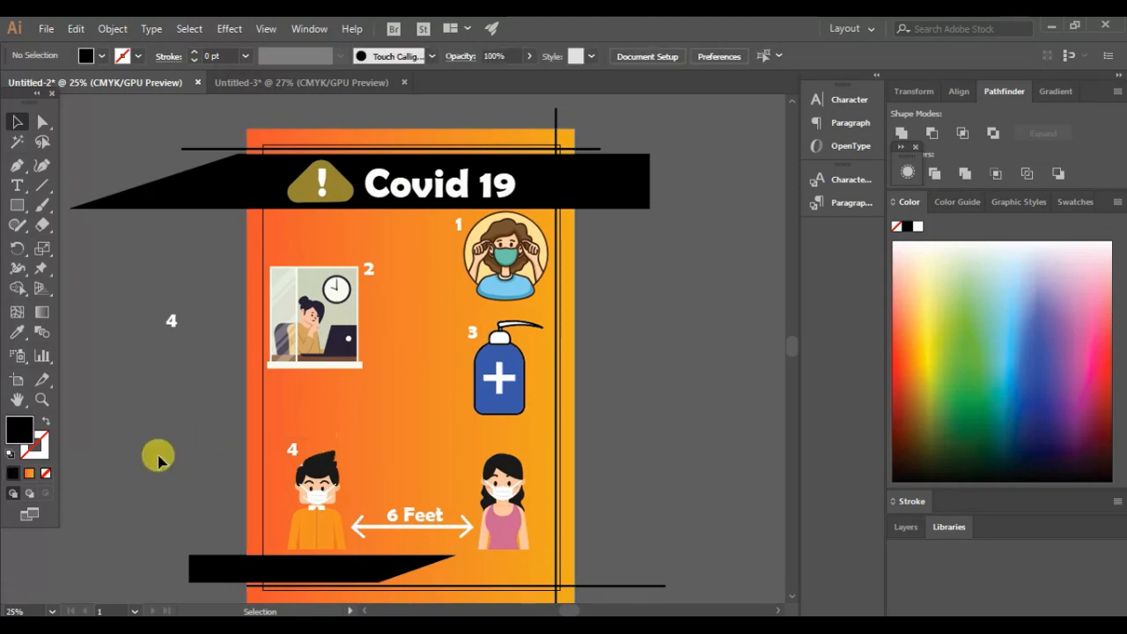
Step: Create a wide, shallow text frame across the poster's edge above the masked man, containing "Wear a mask"
click(17, 185)
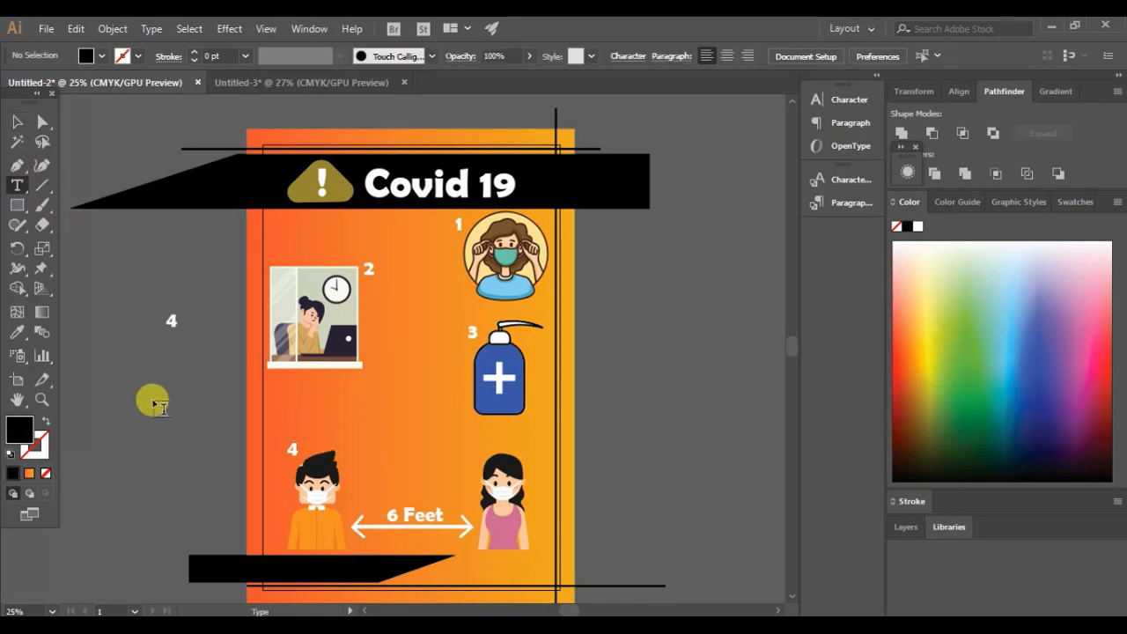
drag(97, 390, 324, 405)
text(Wear a m)
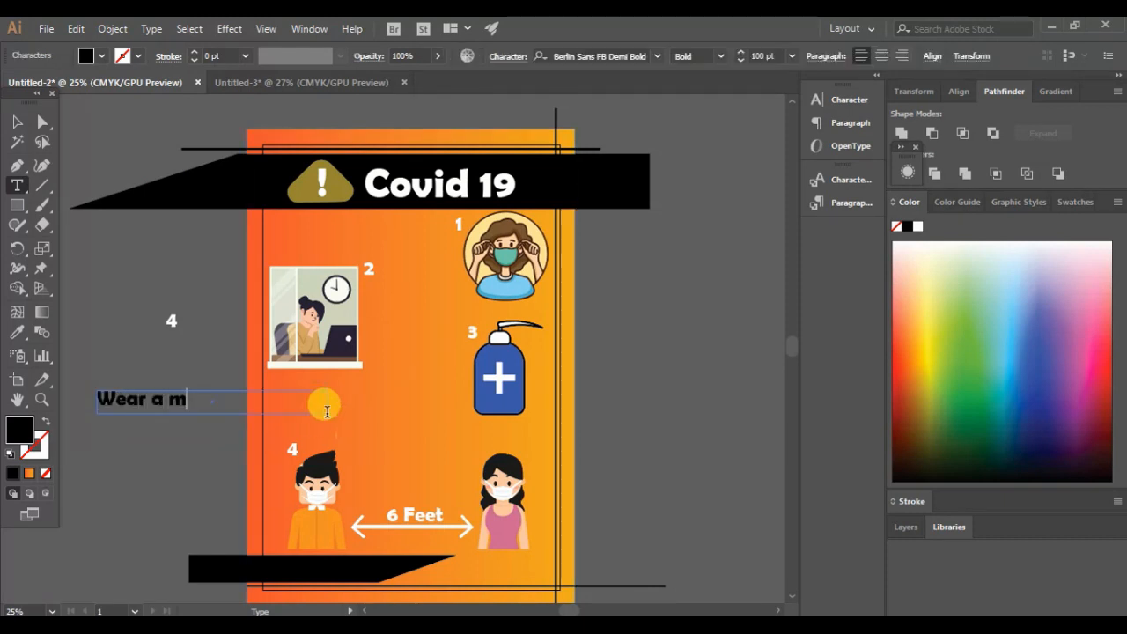
text(ash)
Step: Set the font of the whole "Wear a mask" text to Consolas
key(ctrl+a)
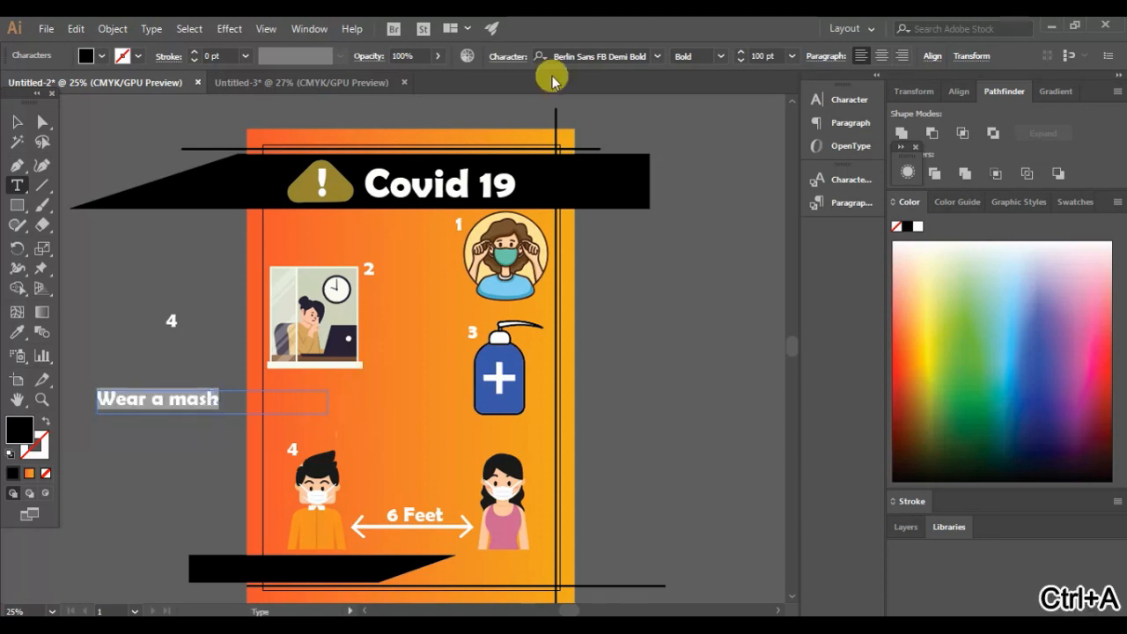
click(658, 57)
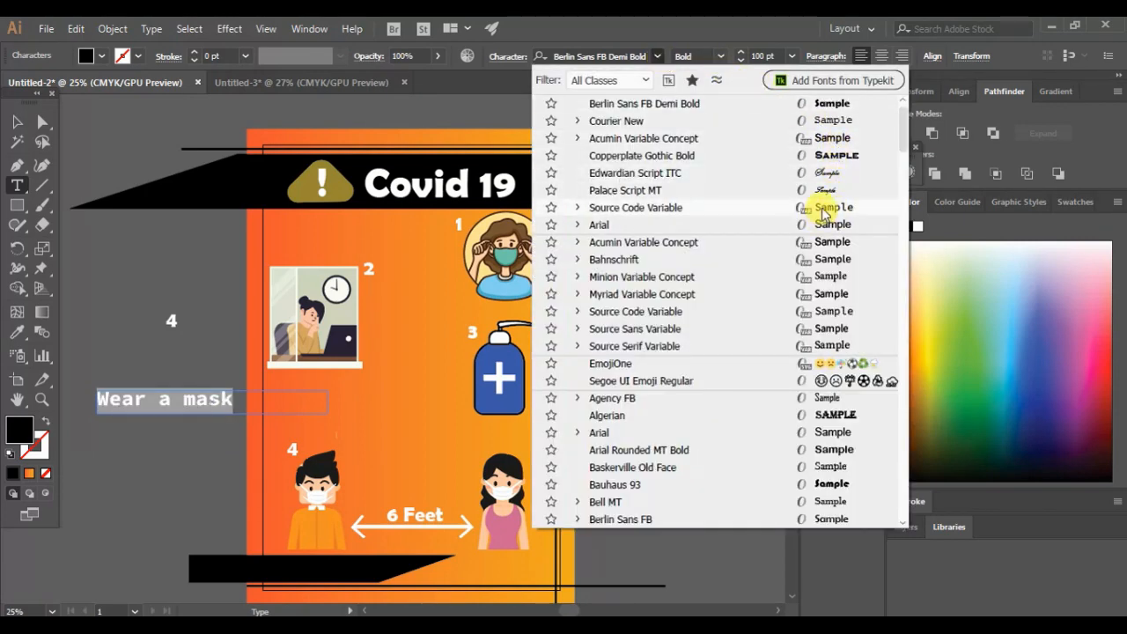
scroll(823, 214, down, 10)
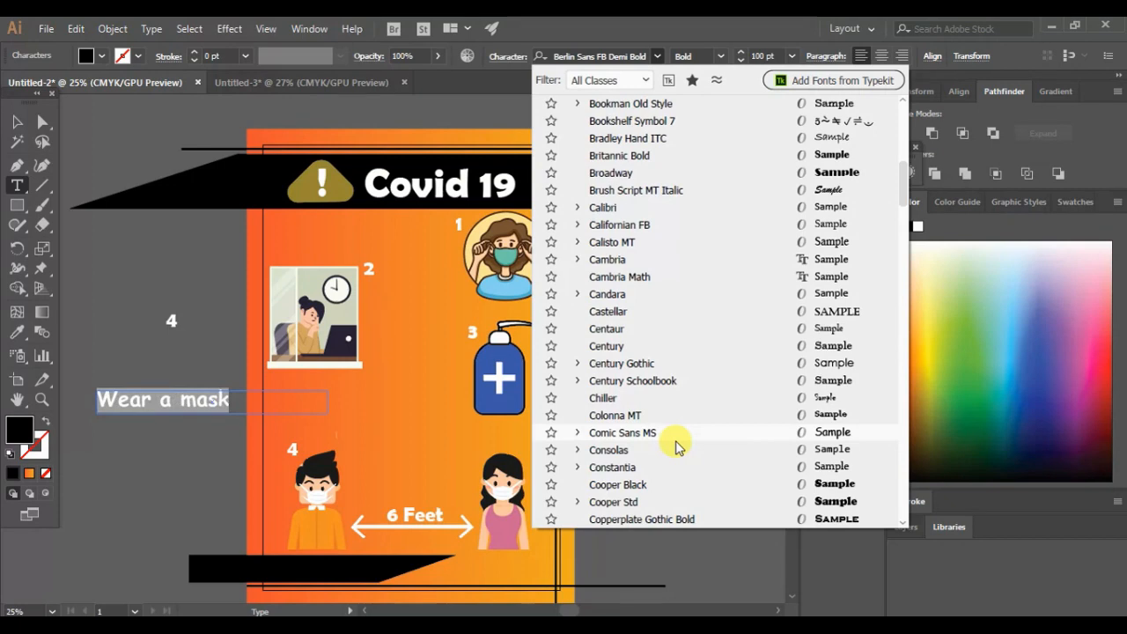
scroll(677, 446, down, 3)
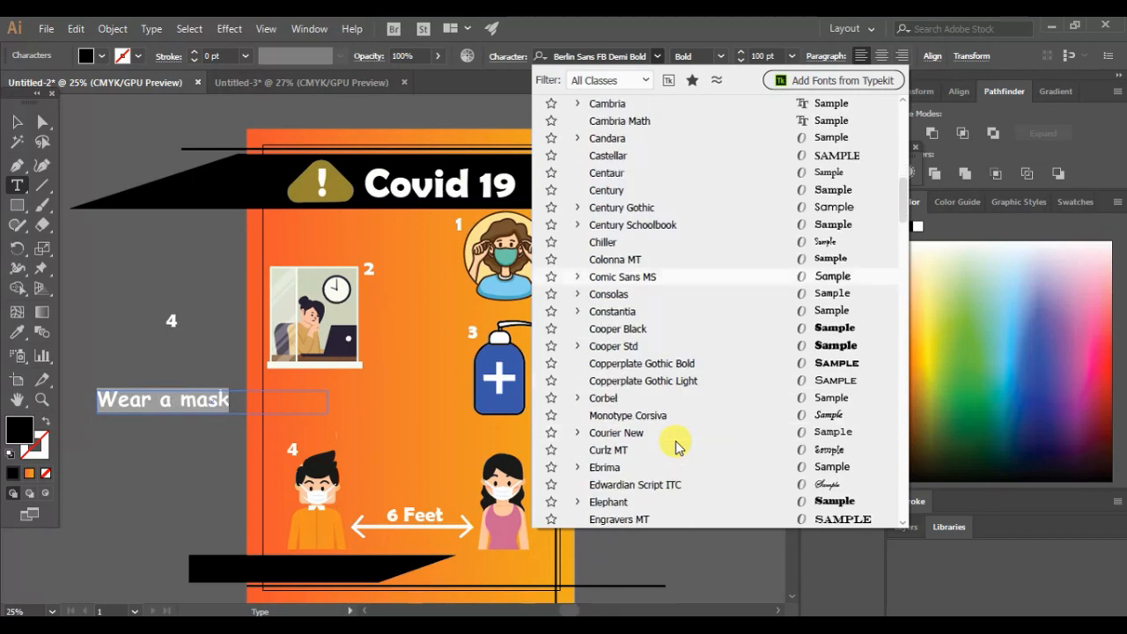
scroll(675, 446, up, 5)
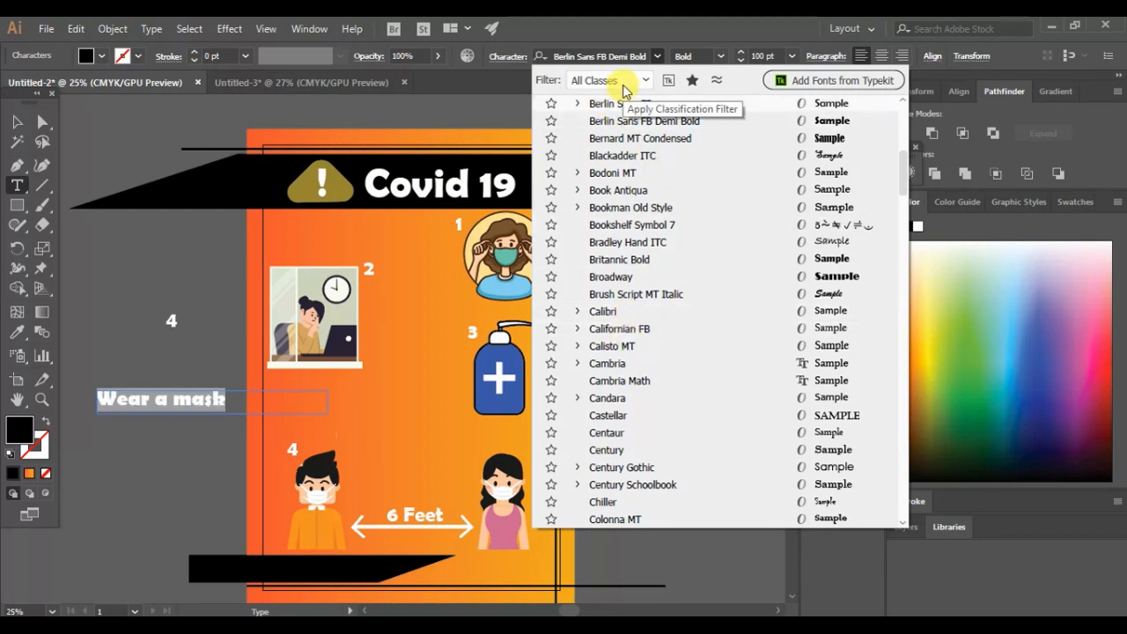
scroll(659, 307, down, 5)
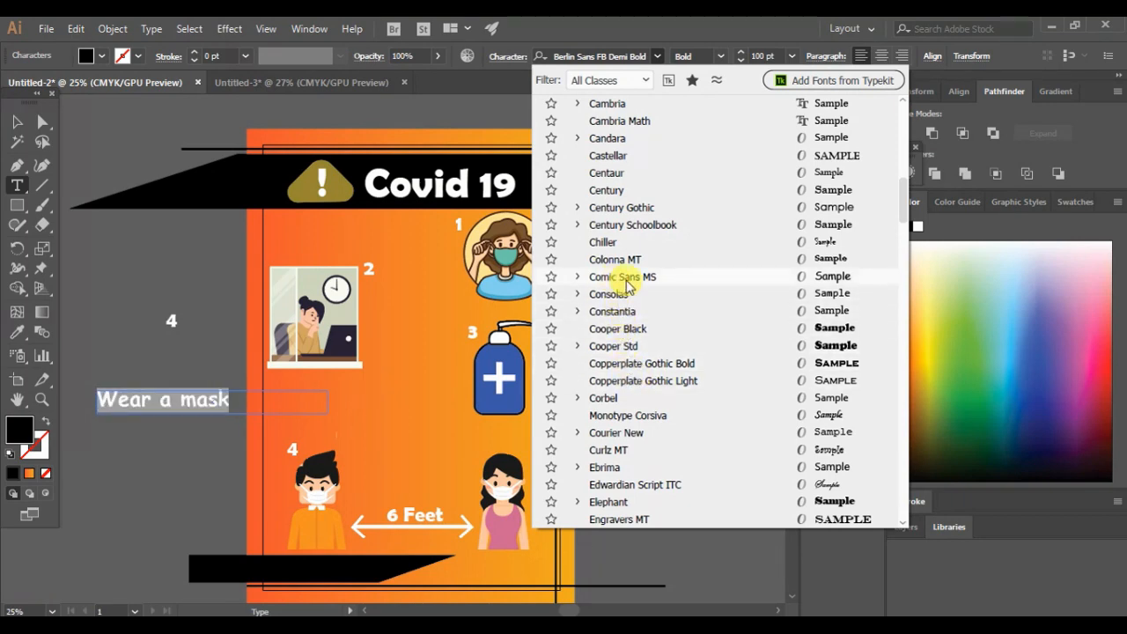
click(795, 291)
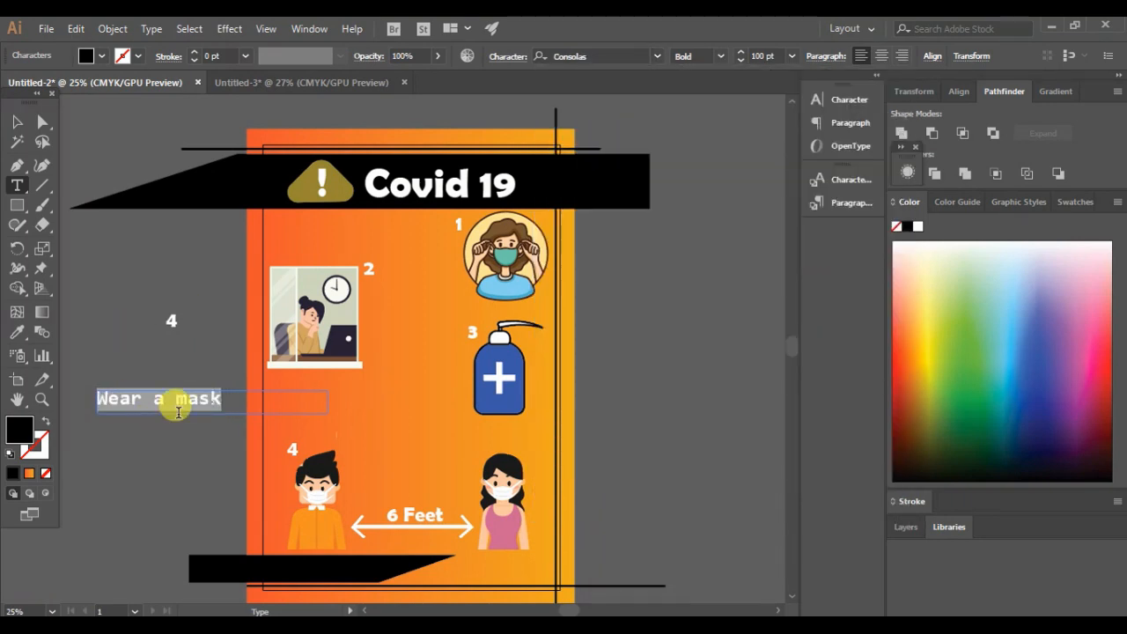
Step: Set the "Wear a mask" text to the Regular style and reduce its size to 66 pt
click(742, 64)
click(719, 57)
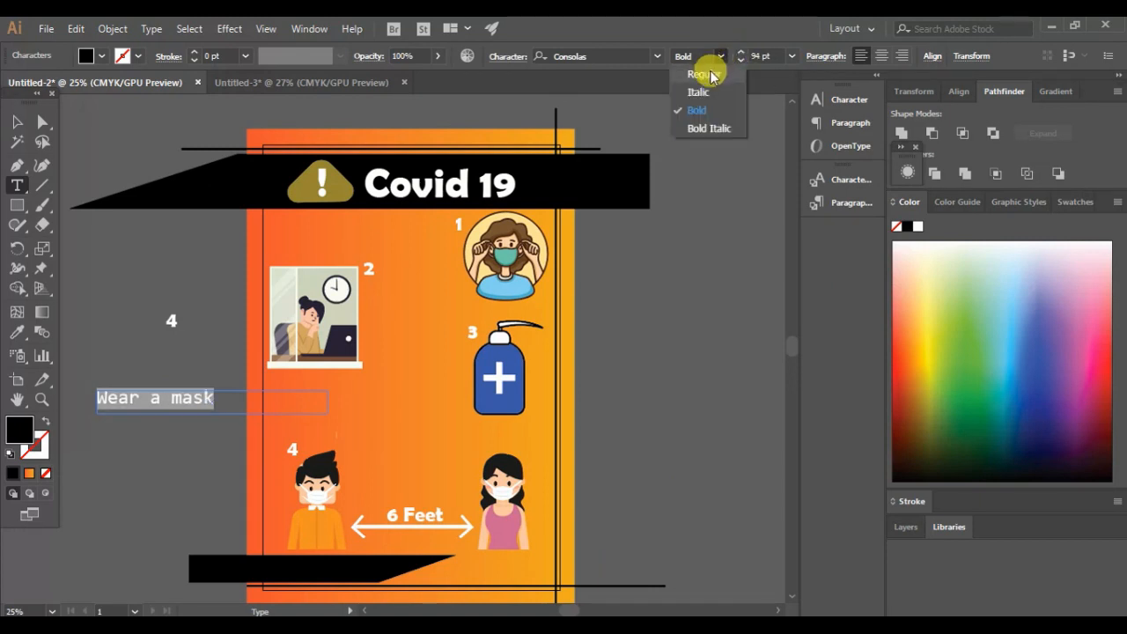
click(711, 75)
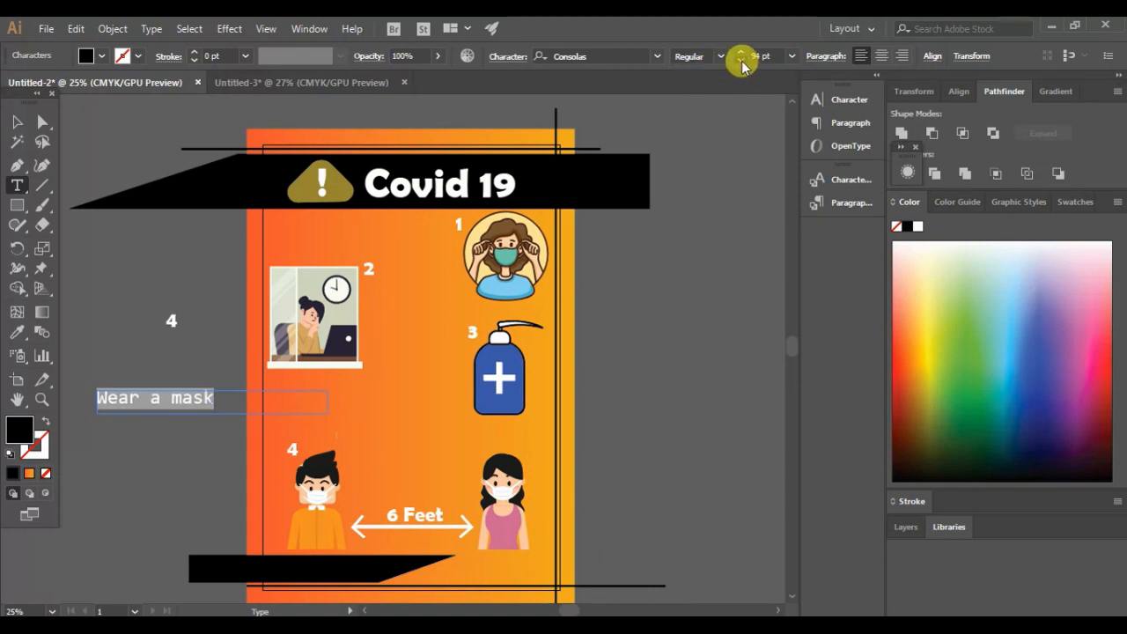
click(742, 65)
click(742, 64)
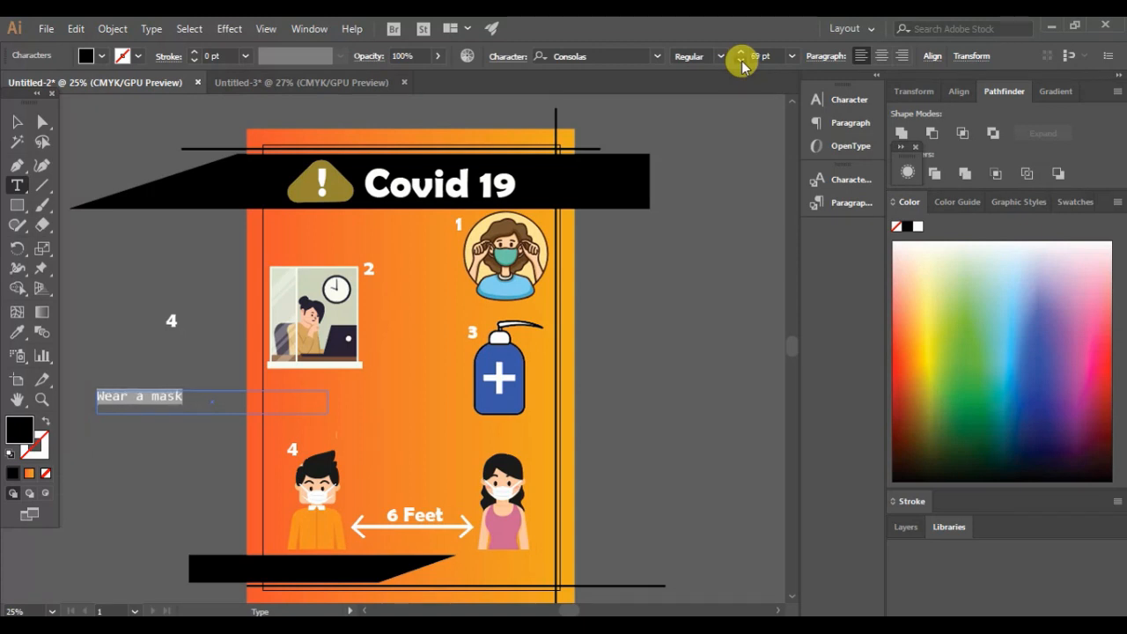
click(742, 64)
Step: Fill the "Wear a mask" text with white
click(17, 120)
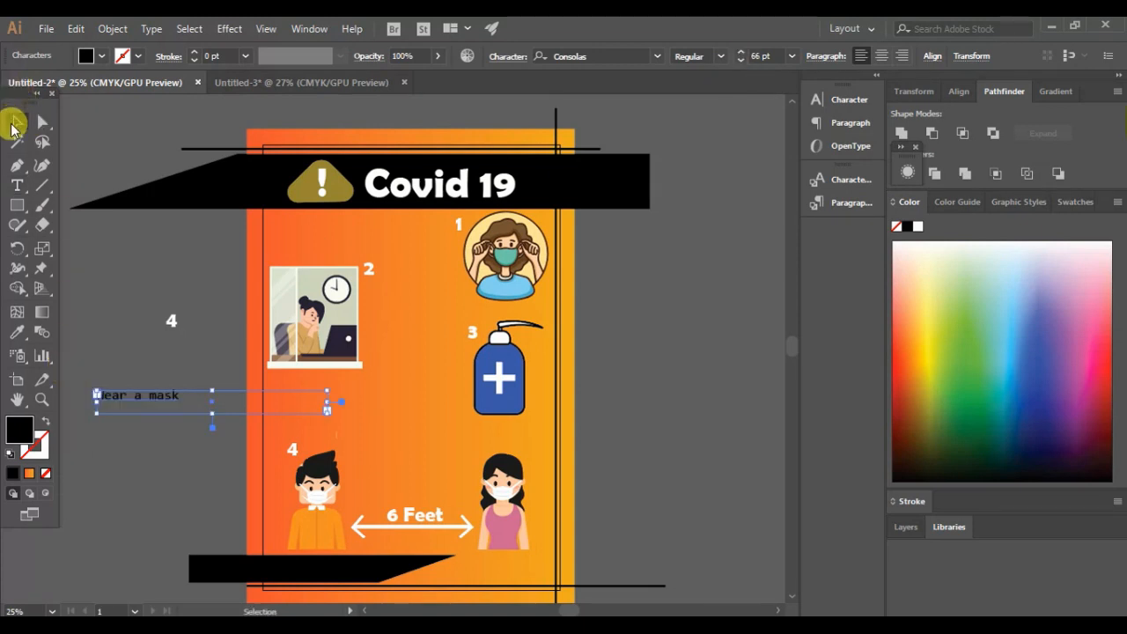
click(92, 54)
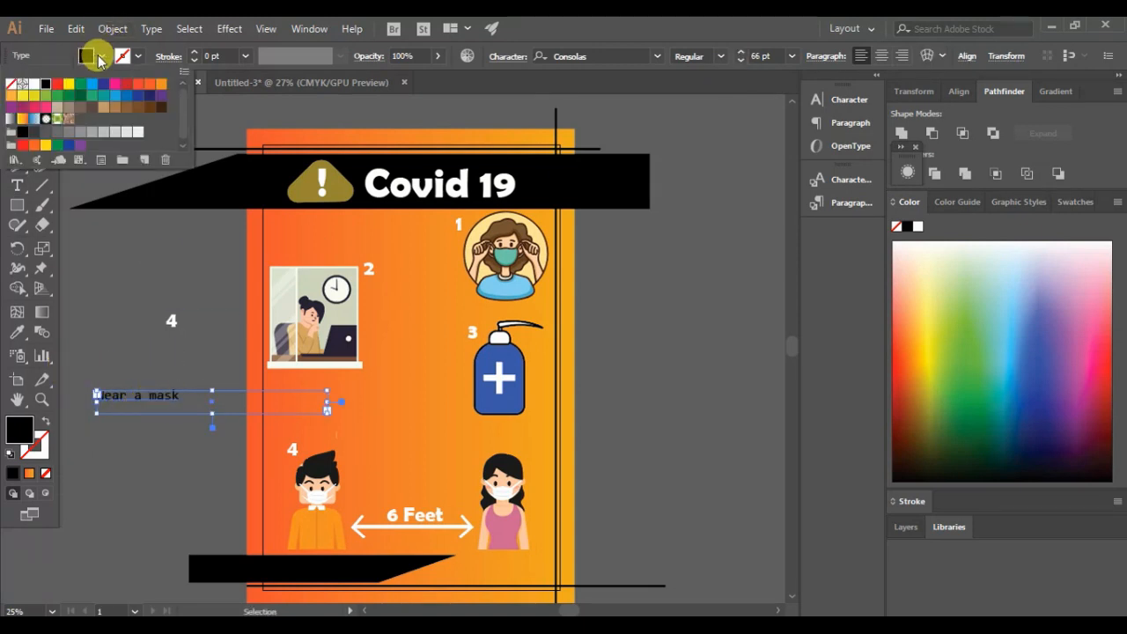
click(35, 93)
click(22, 83)
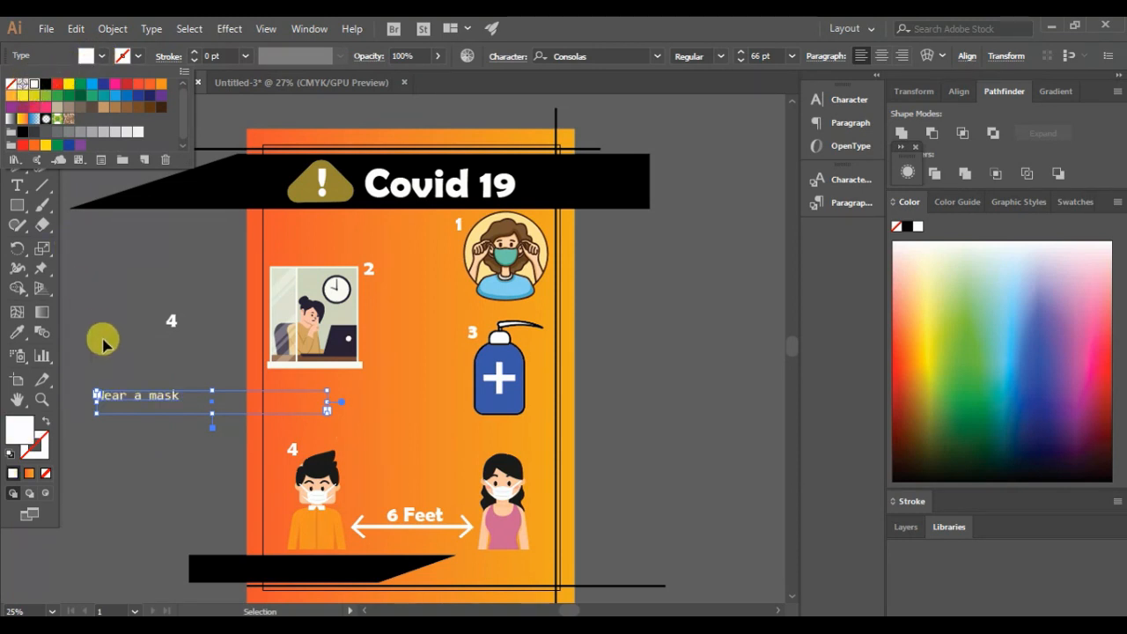
Step: Place the "Wear a mask" text below the number 1, beside the round masked-woman illustration
click(143, 397)
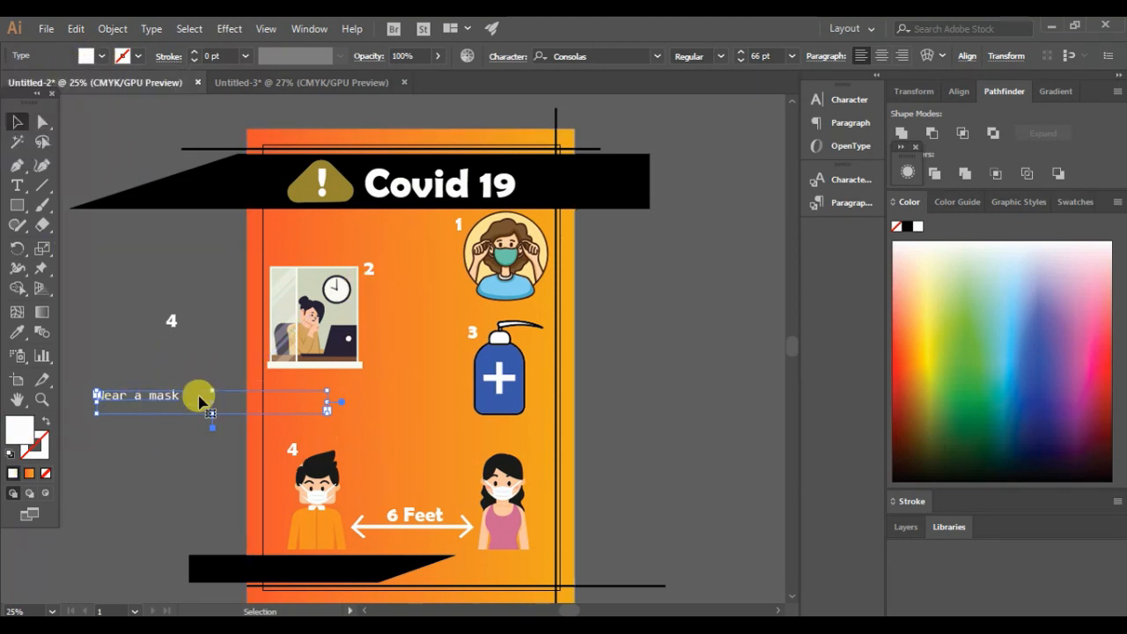
drag(164, 395, 452, 249)
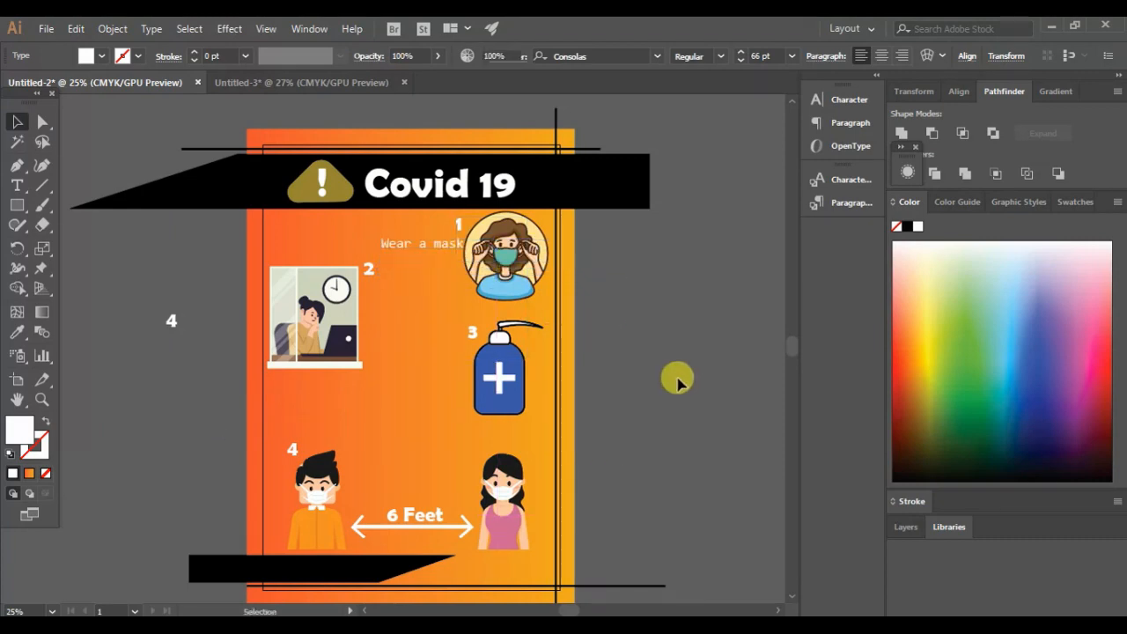
click(674, 378)
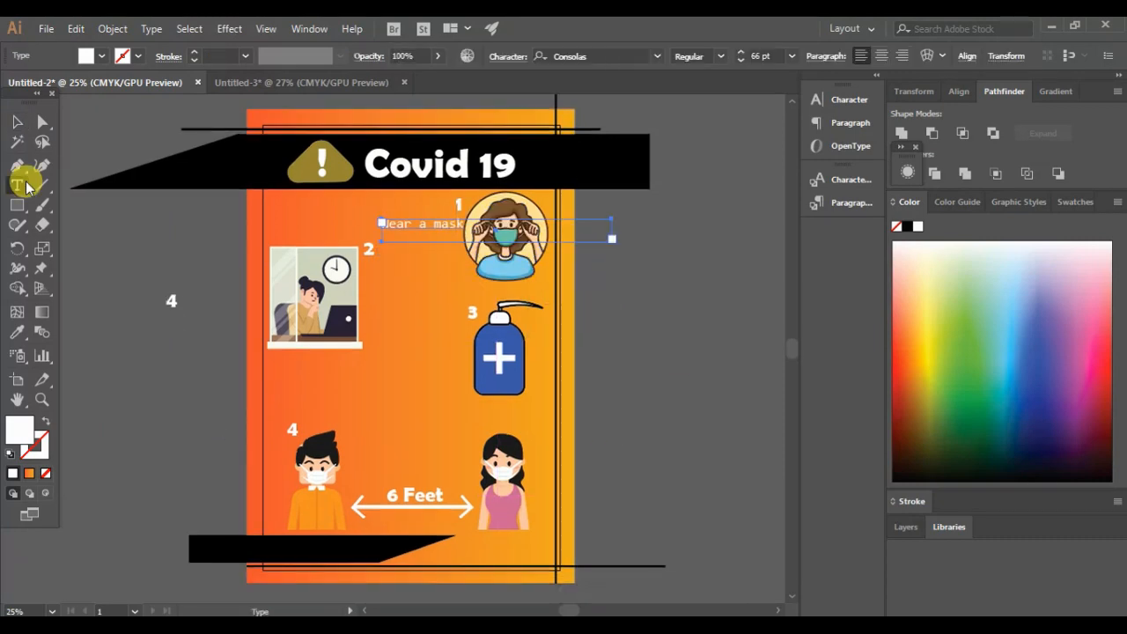
Step: Break the line of the "Wear a mask" text after the word "Wear"
click(435, 224)
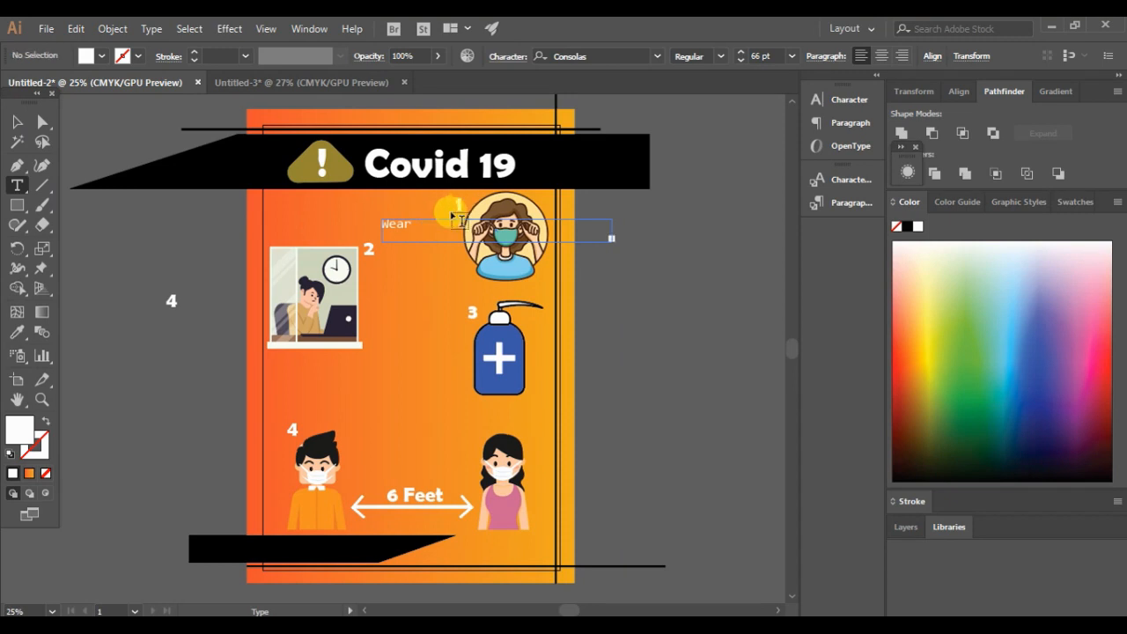
Step: Enlarge the "Wear mask" text frame downward until both words fit, and move it beside the masked woman illustration
click(17, 121)
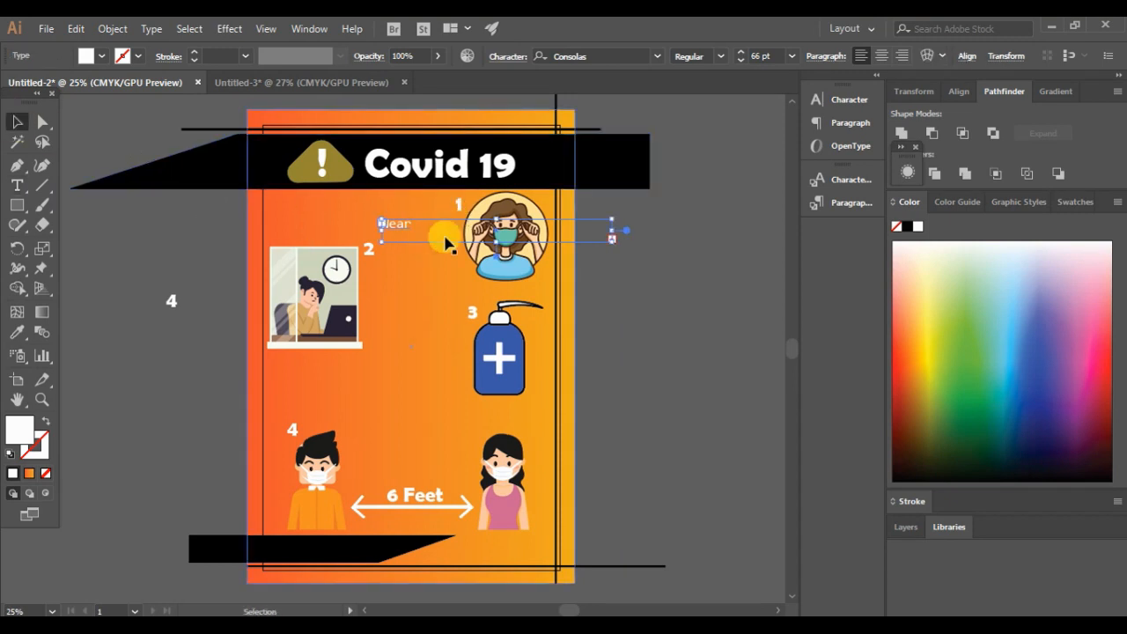
drag(498, 242, 498, 279)
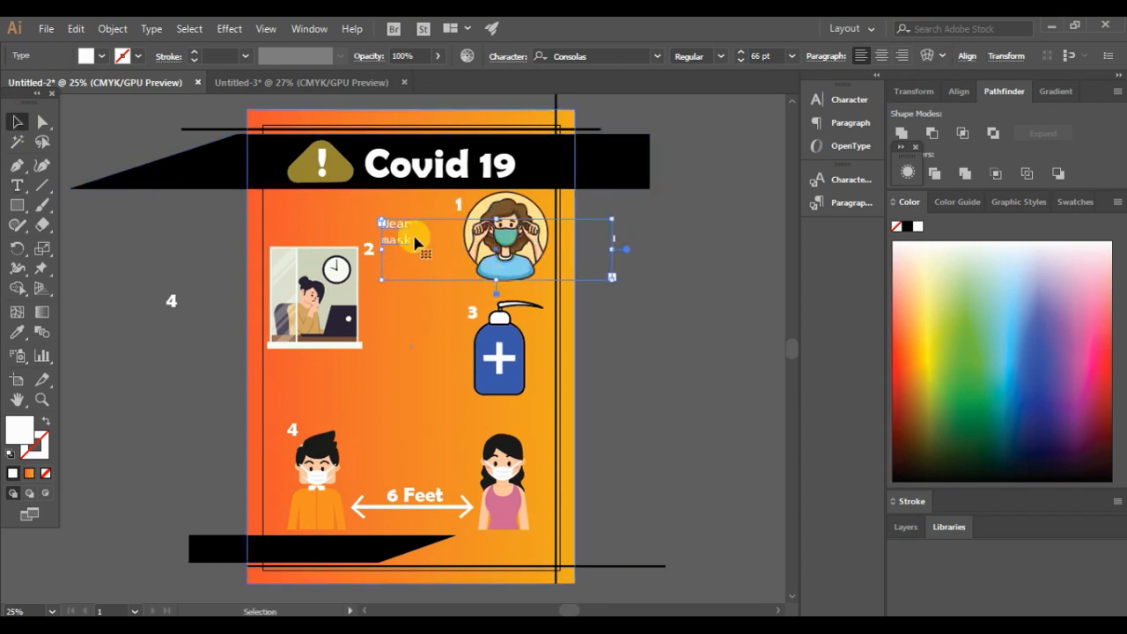
drag(401, 228, 447, 234)
Step: Set the "Wear mask" text to Berlin Sans FB Demi Bold at 77 pt
click(656, 55)
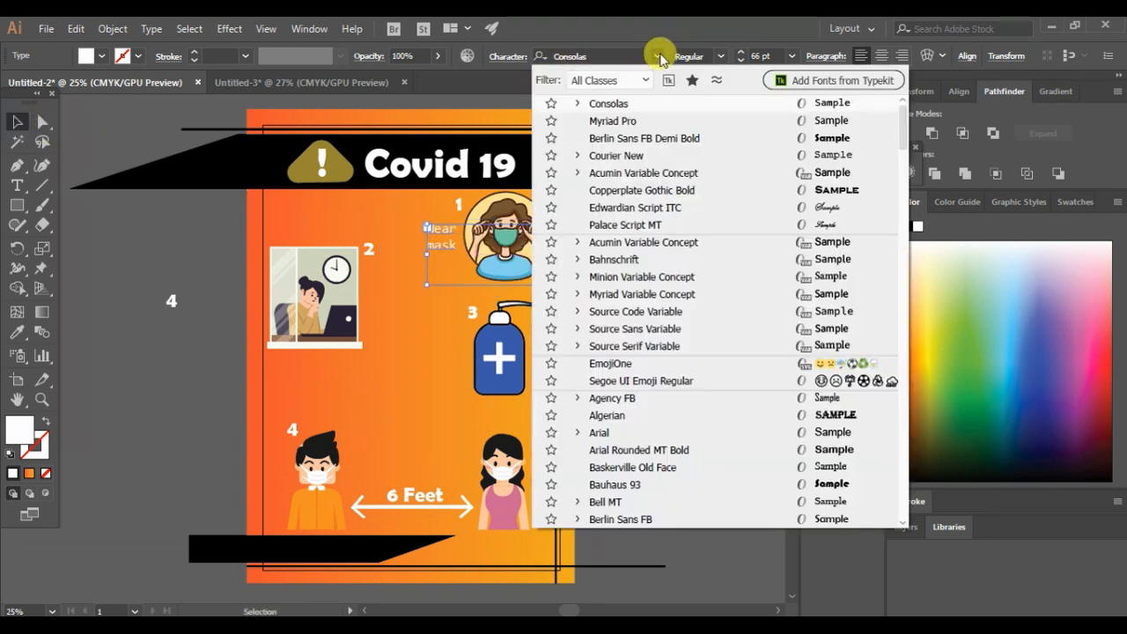
click(823, 139)
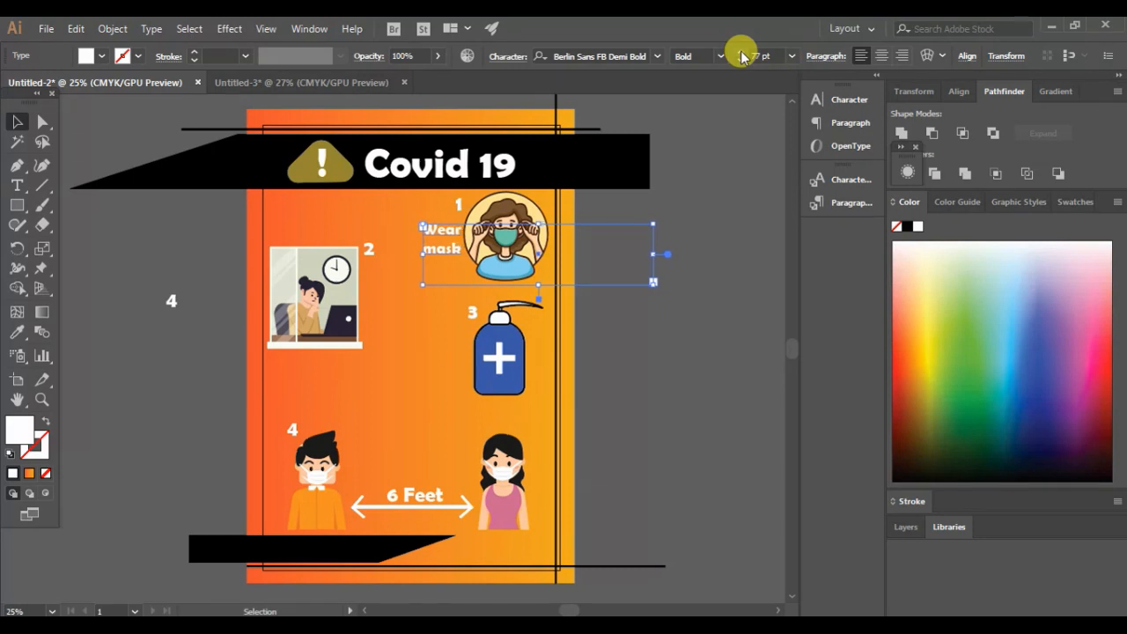
click(669, 261)
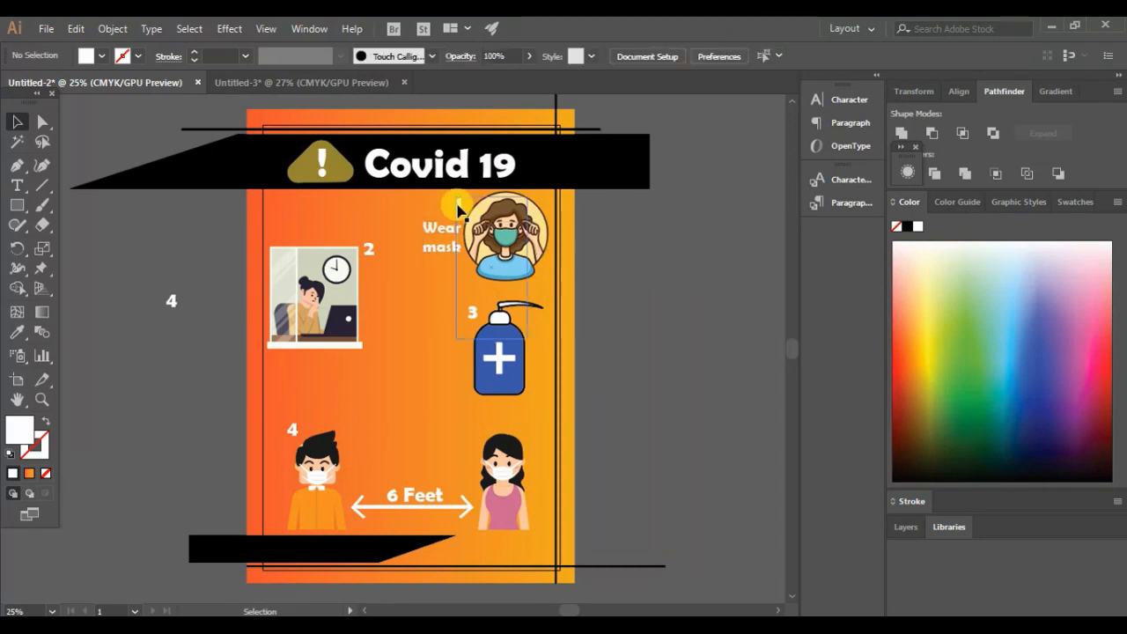
Step: Move the number 1 directly in front of the "Wear mask" text and add a period after it
drag(457, 208, 442, 220)
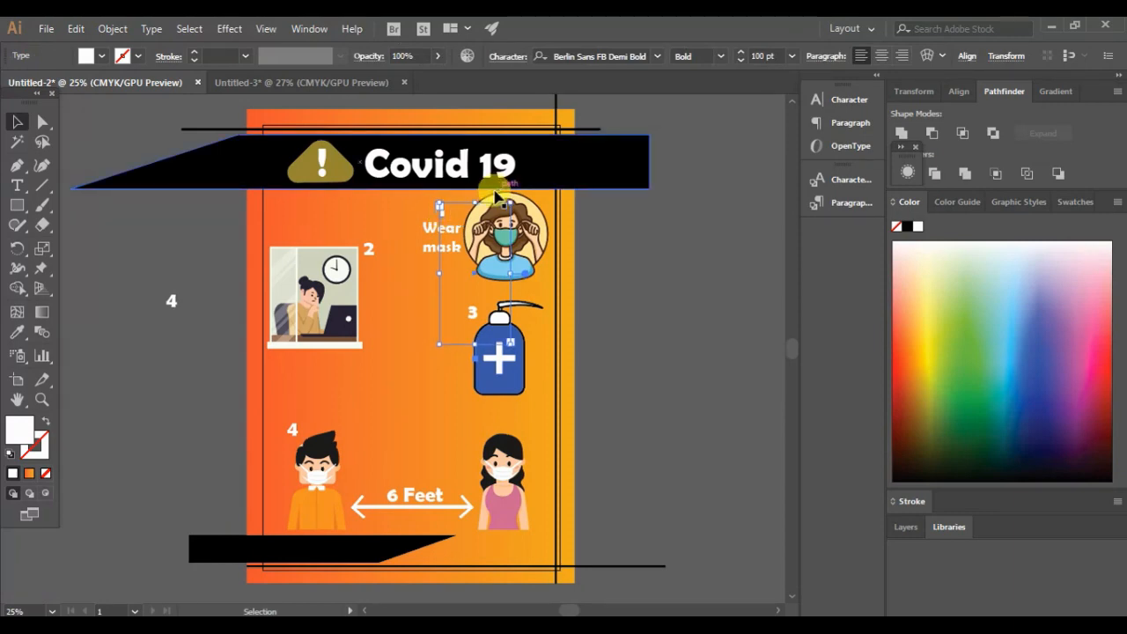
drag(443, 216, 414, 231)
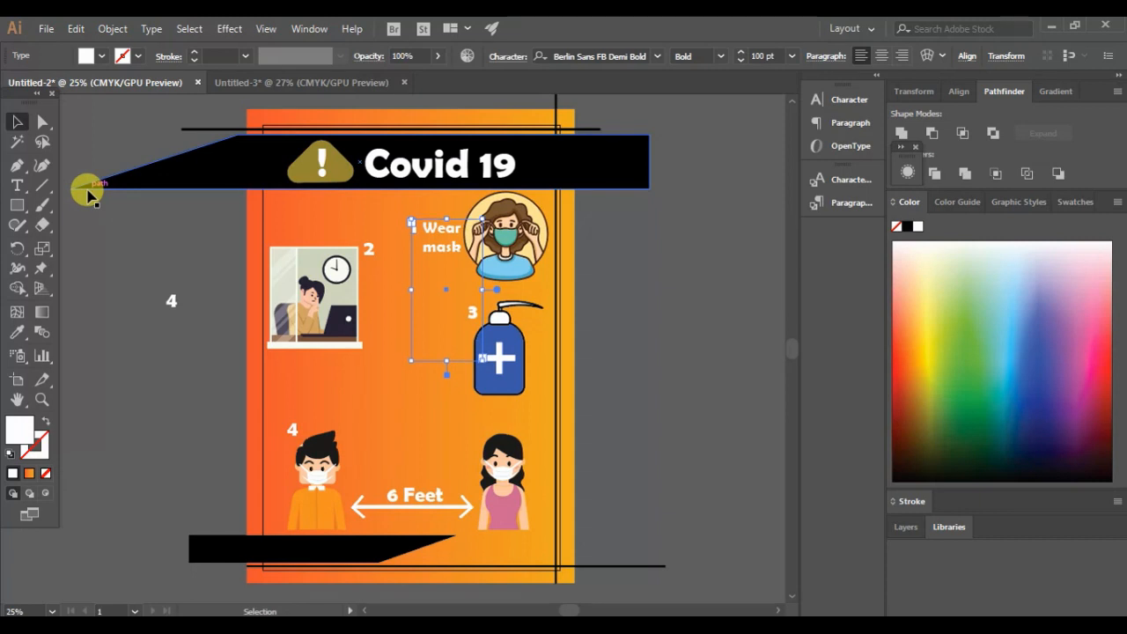
click(16, 185)
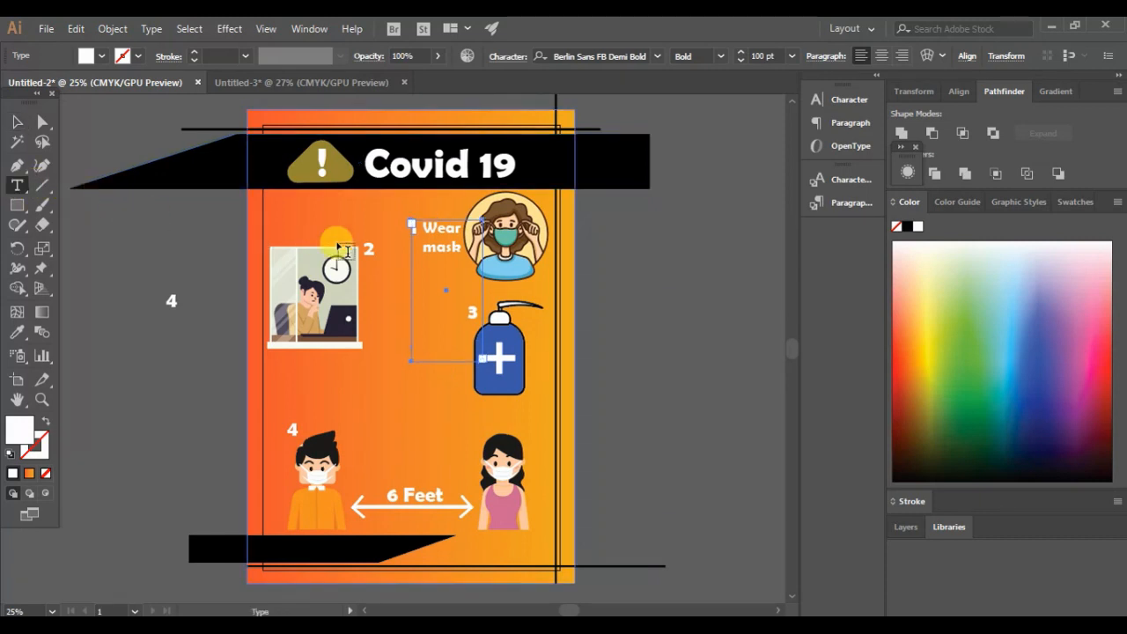
click(417, 229)
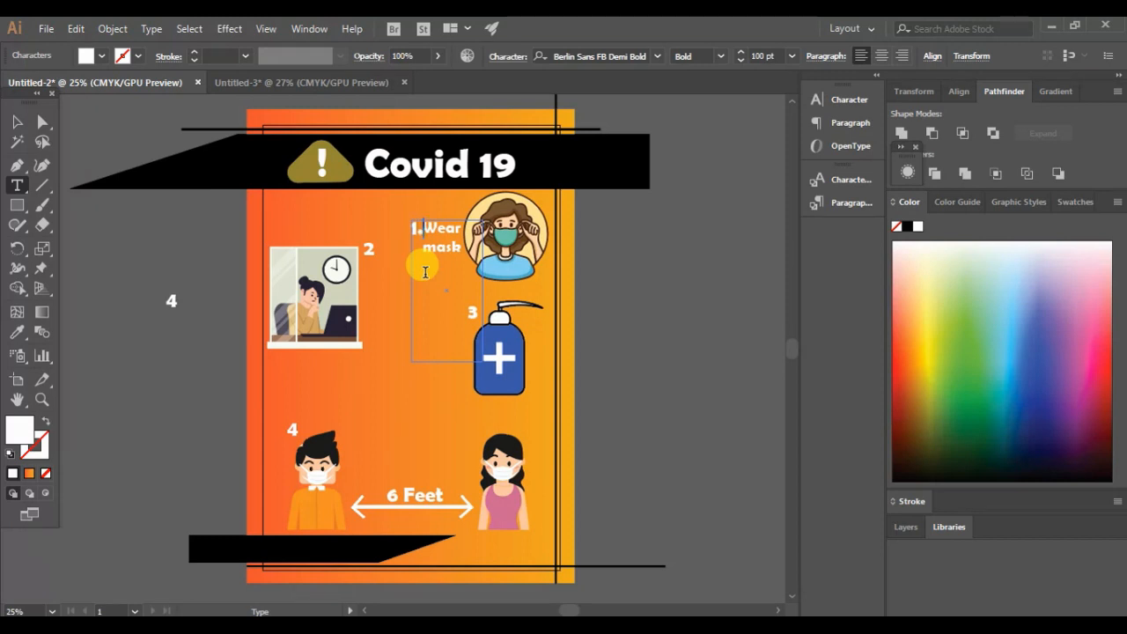
Step: Nudge the "1." label slightly left to leave a gap before "Wear mask"
key(Left)
key(Left)
key(Left)
key(Left)
key(Left)
key(Left)
key(Left)
key(Left)
key(Left)
key(Left)
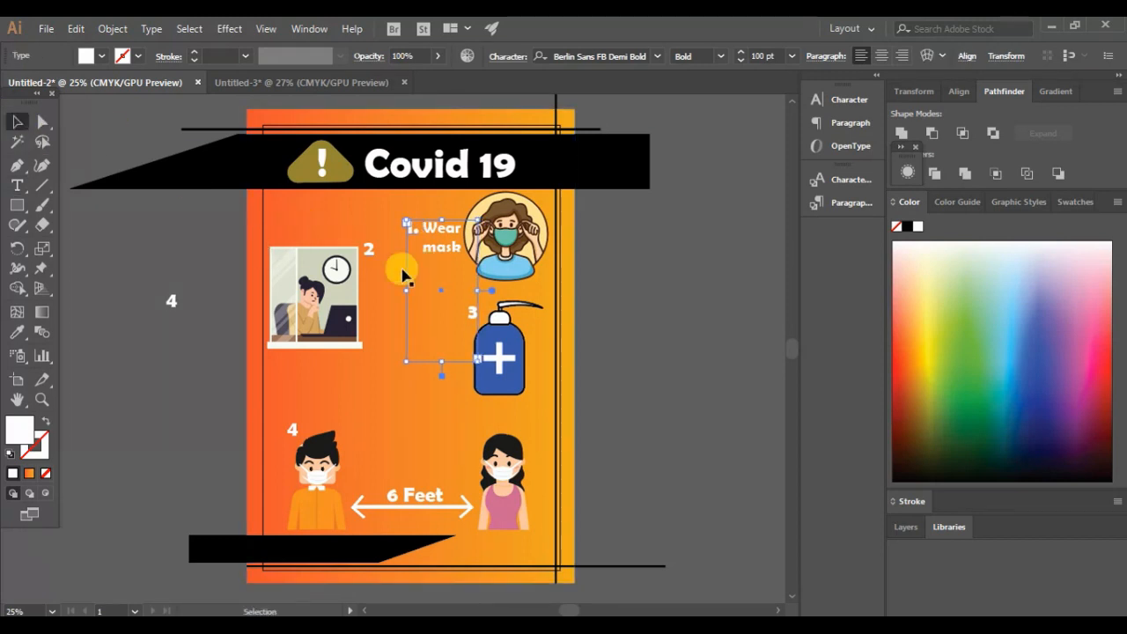
click(712, 354)
Step: Capitalize the second word of the first tip so that it reads "Wear Mask"
click(452, 240)
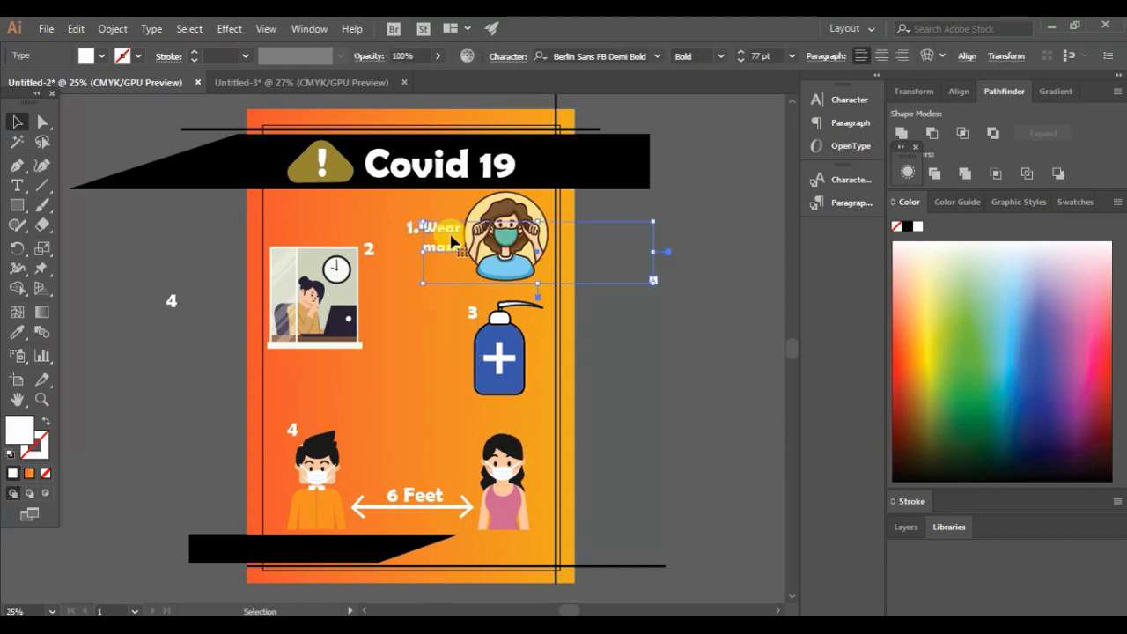
click(17, 184)
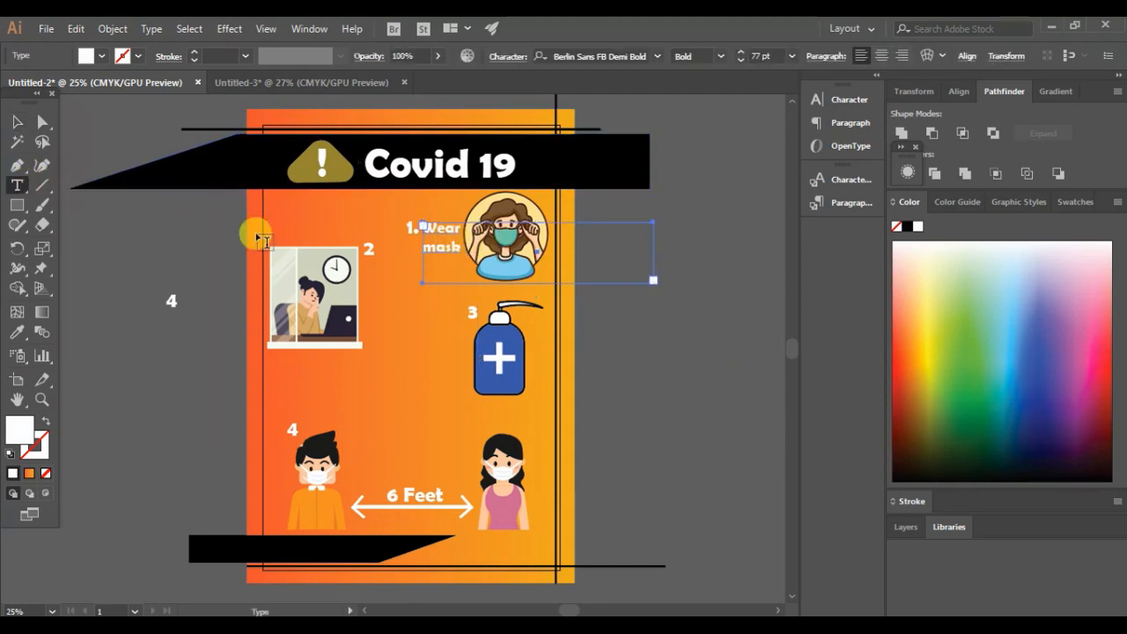
click(440, 253)
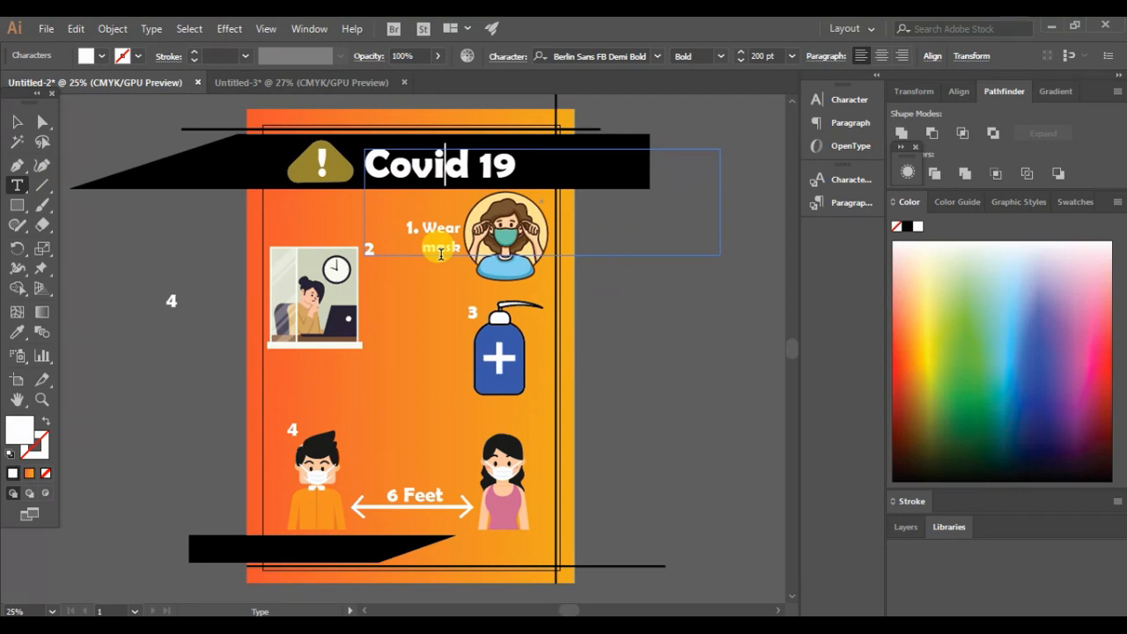
click(742, 368)
click(445, 246)
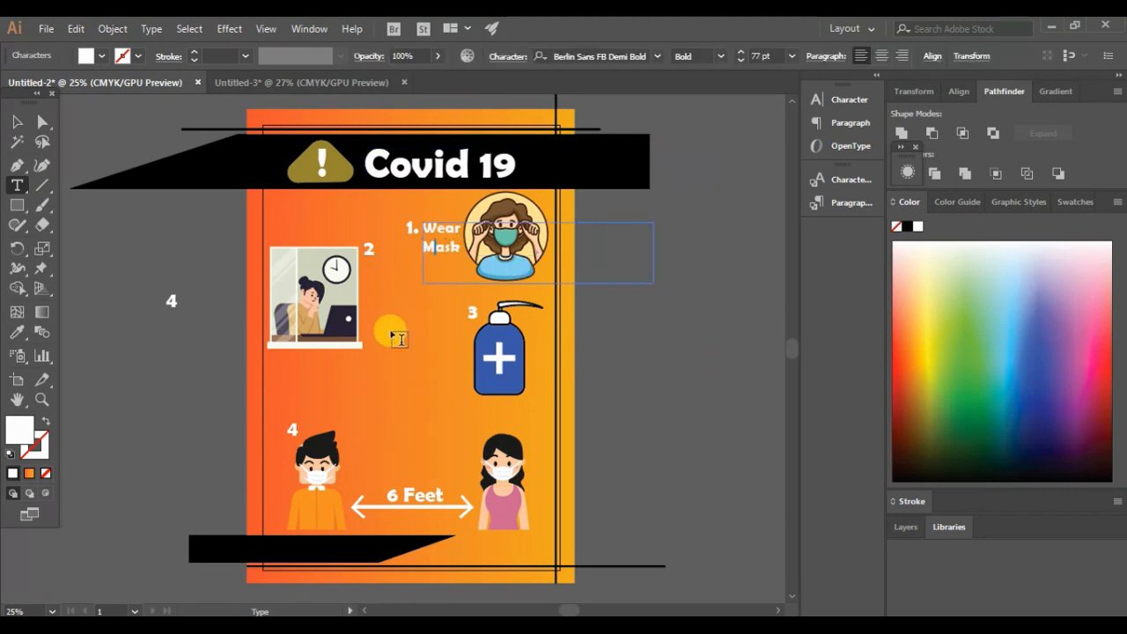
click(17, 122)
click(176, 447)
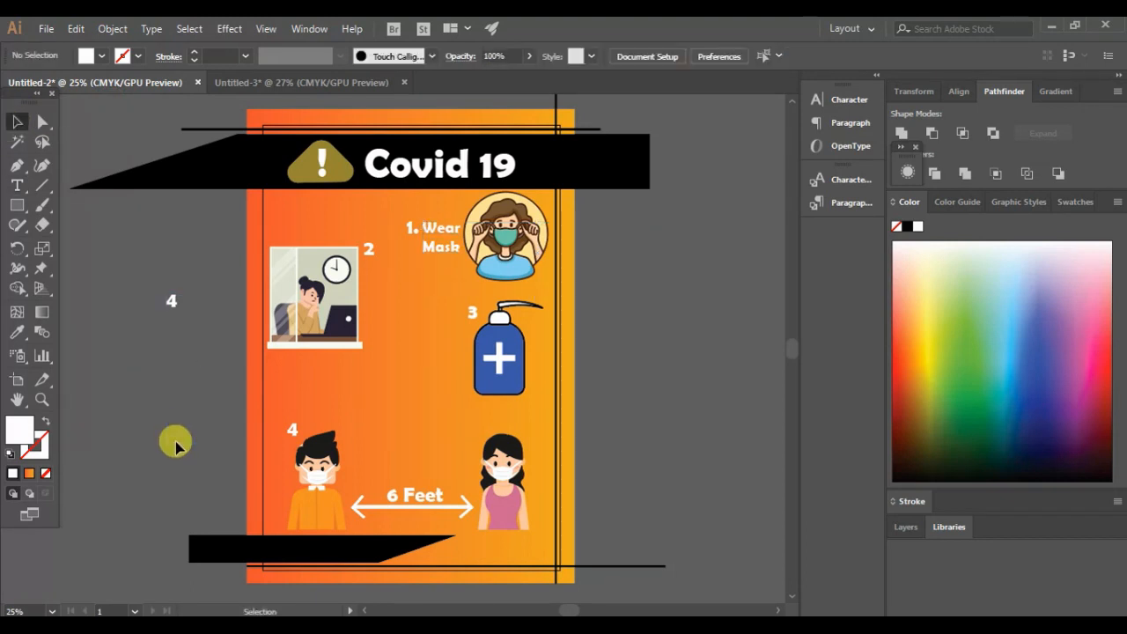
Step: Move the number 2 down along the right side of the window illustration and add a period after it
click(373, 255)
drag(374, 256, 371, 295)
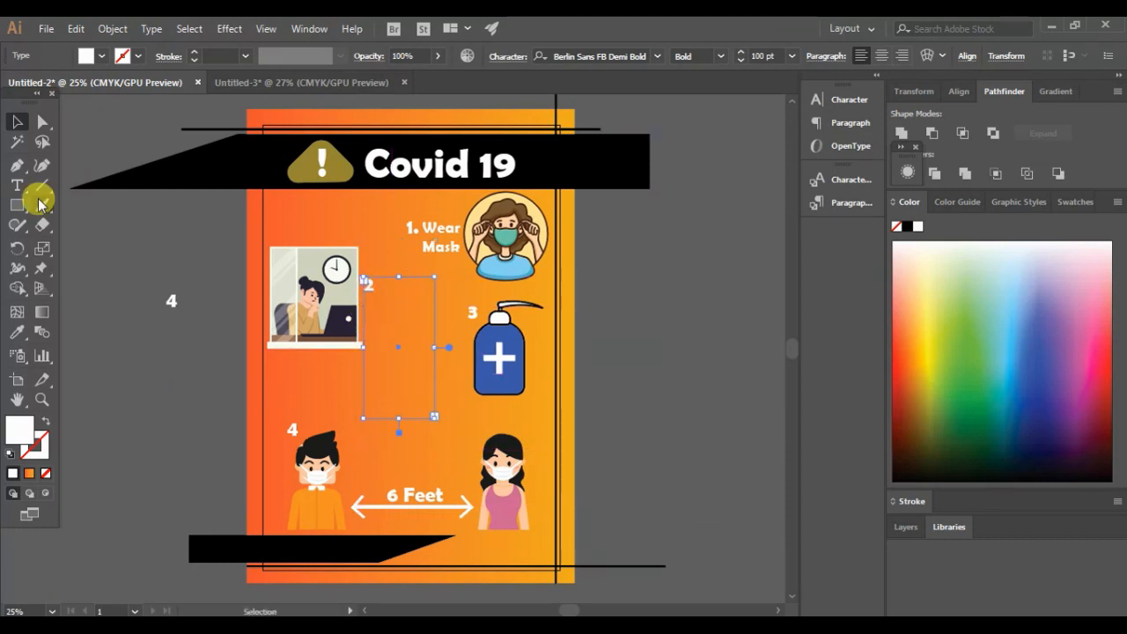
click(16, 185)
click(374, 286)
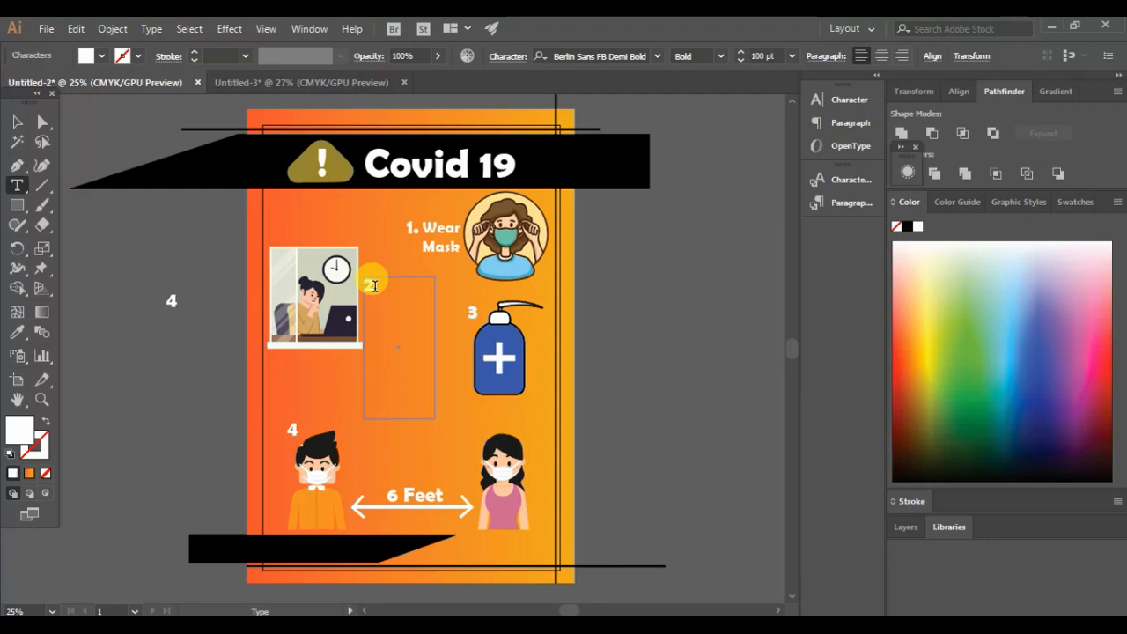
click(16, 123)
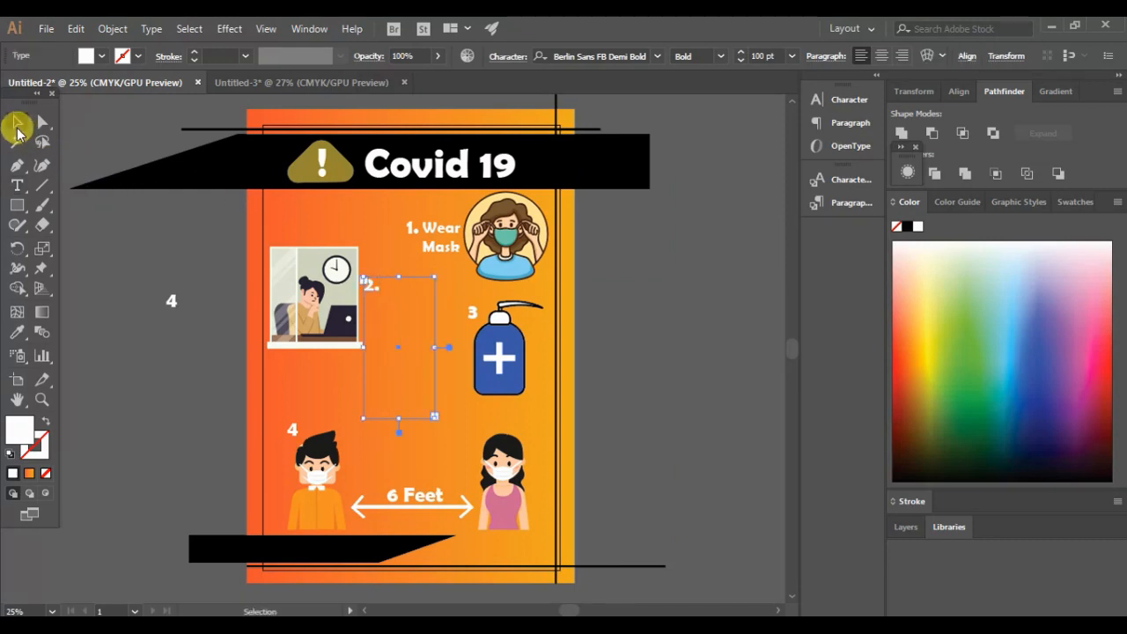
click(126, 294)
Step: Duplicate the "Wear Mask" text and place the copy to the right of the "2." label
click(423, 253)
key(ctrl+v)
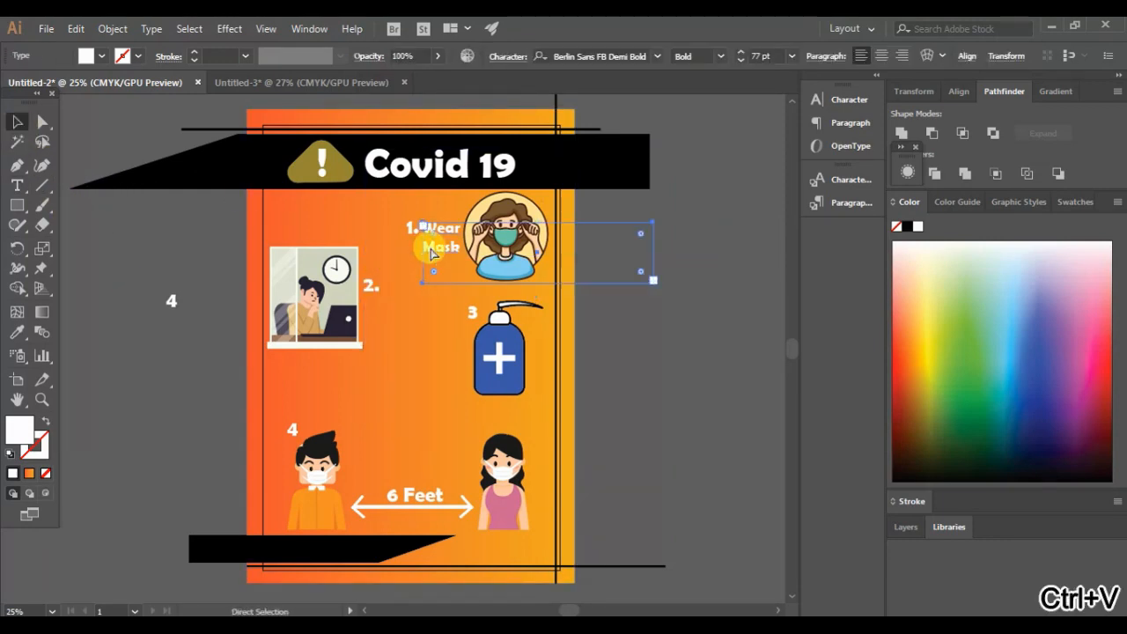
key(ctrl+z)
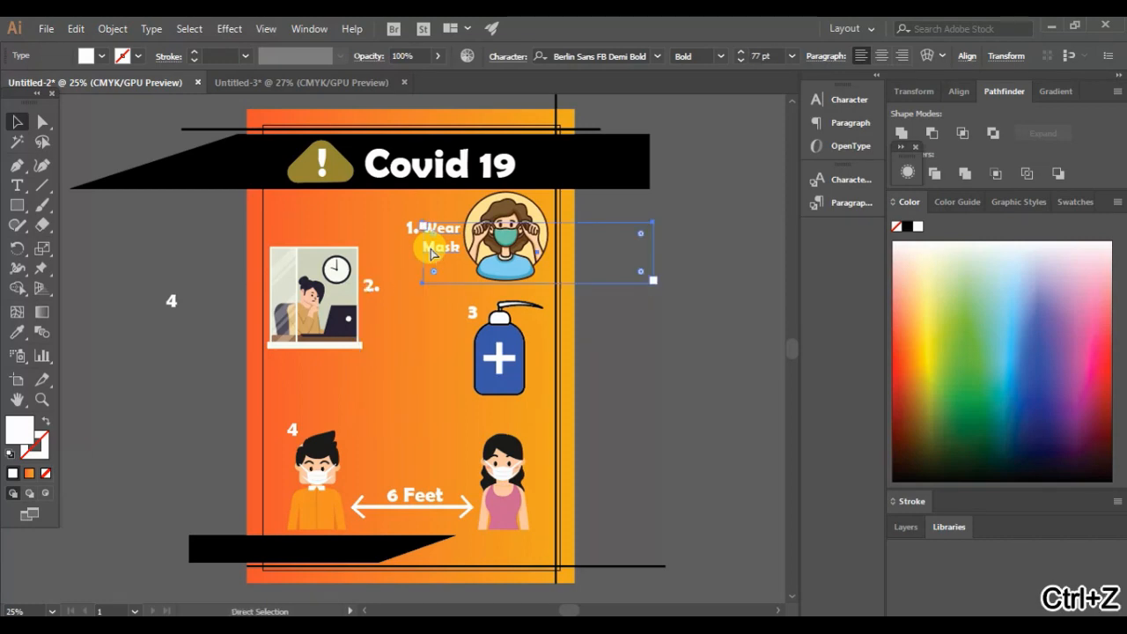
key(ctrl+c)
key(ctrl+v)
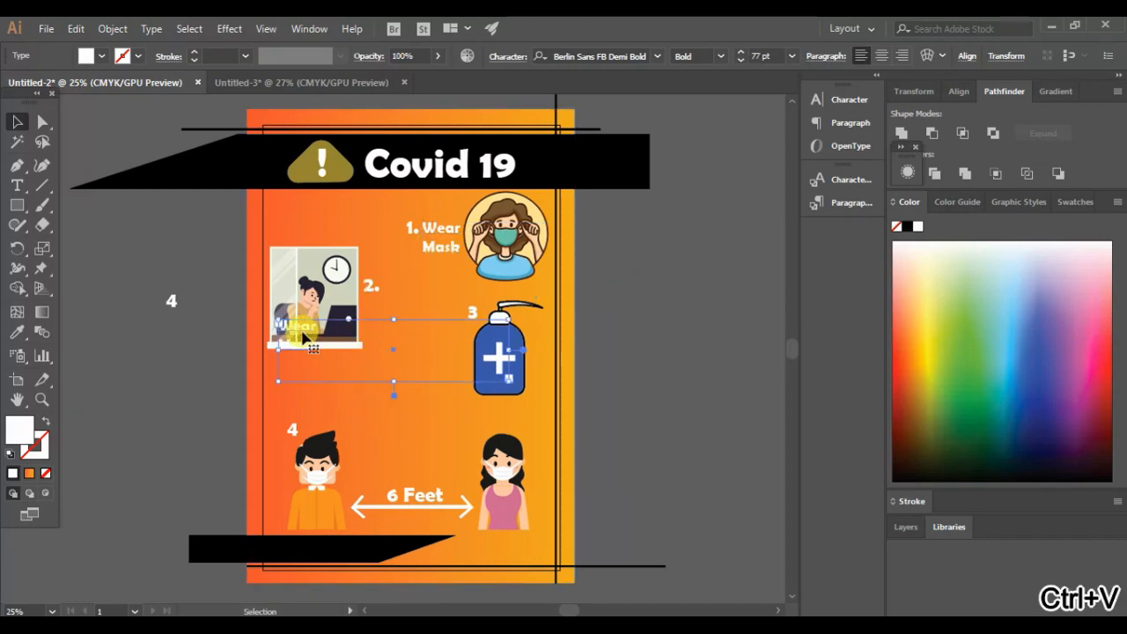
drag(332, 326, 406, 291)
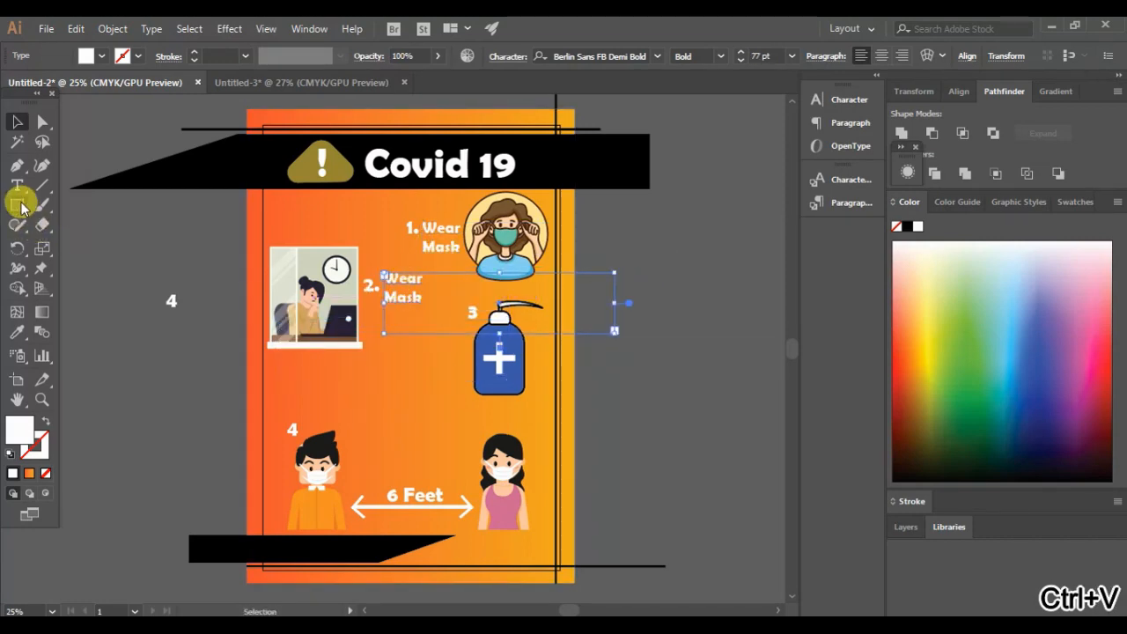
Step: Replace the copied text beside "2." with "Work From Home", one word per line
click(16, 185)
click(423, 275)
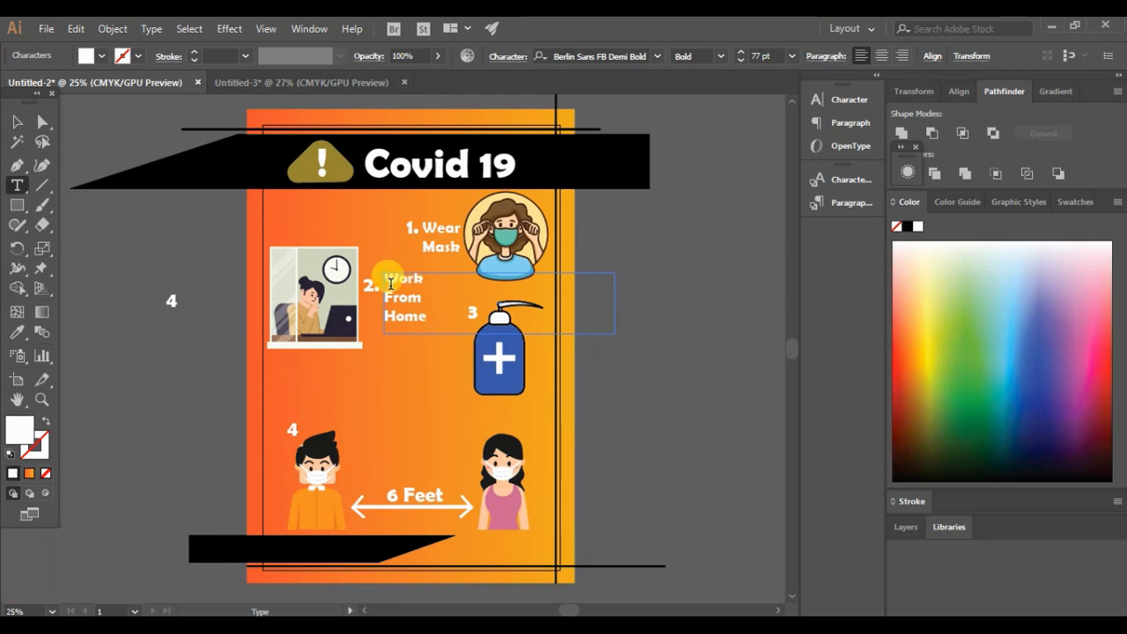
click(17, 121)
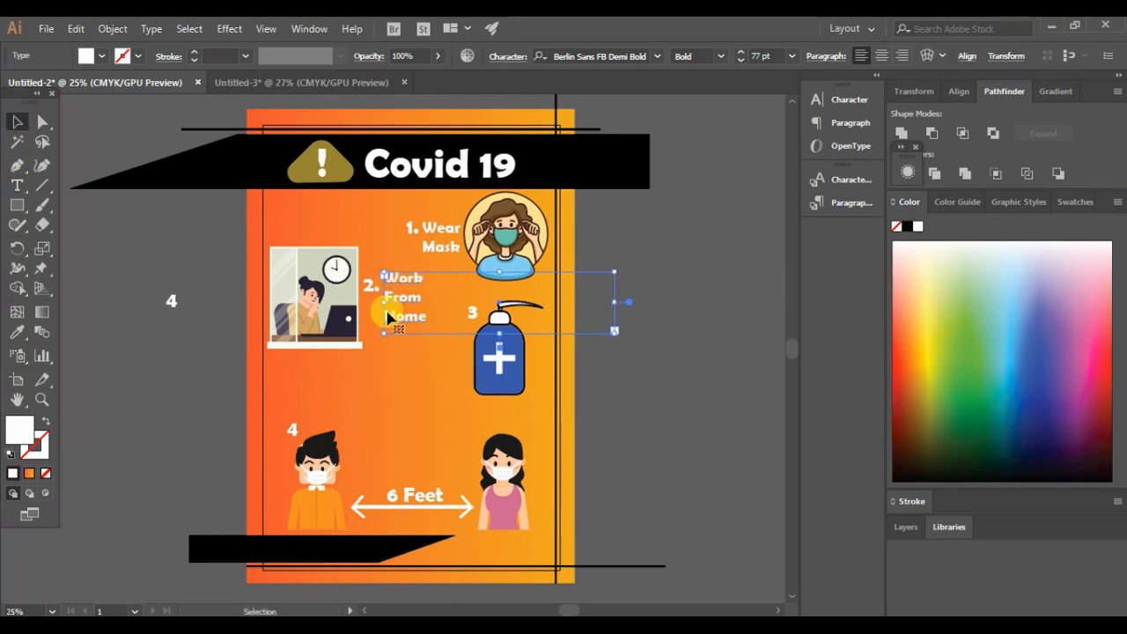
Step: Nudge the "Work From Home" text up and left, and shift the "2." label slightly down to line up with it
key(Up)
key(Up)
key(Up)
key(Left)
key(Left)
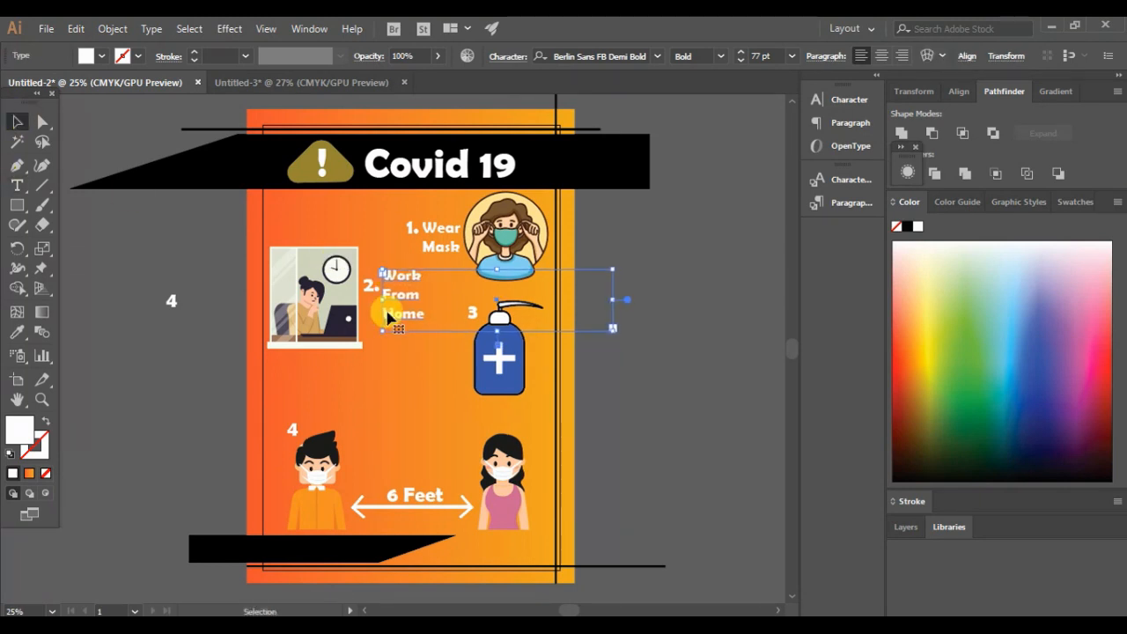
click(243, 339)
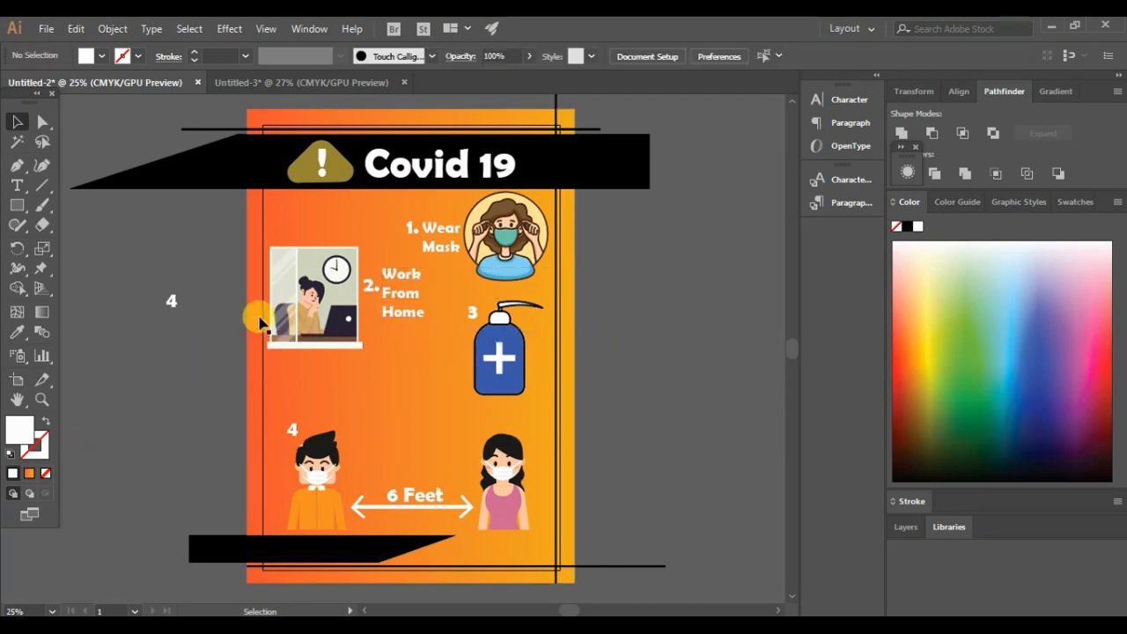
click(368, 289)
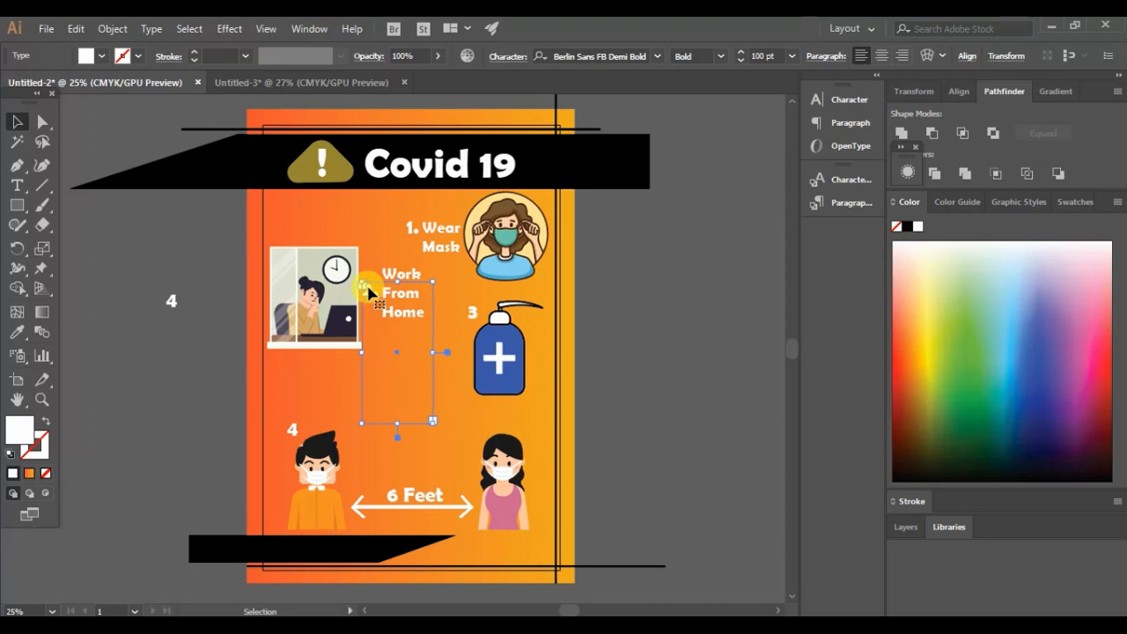
click(222, 360)
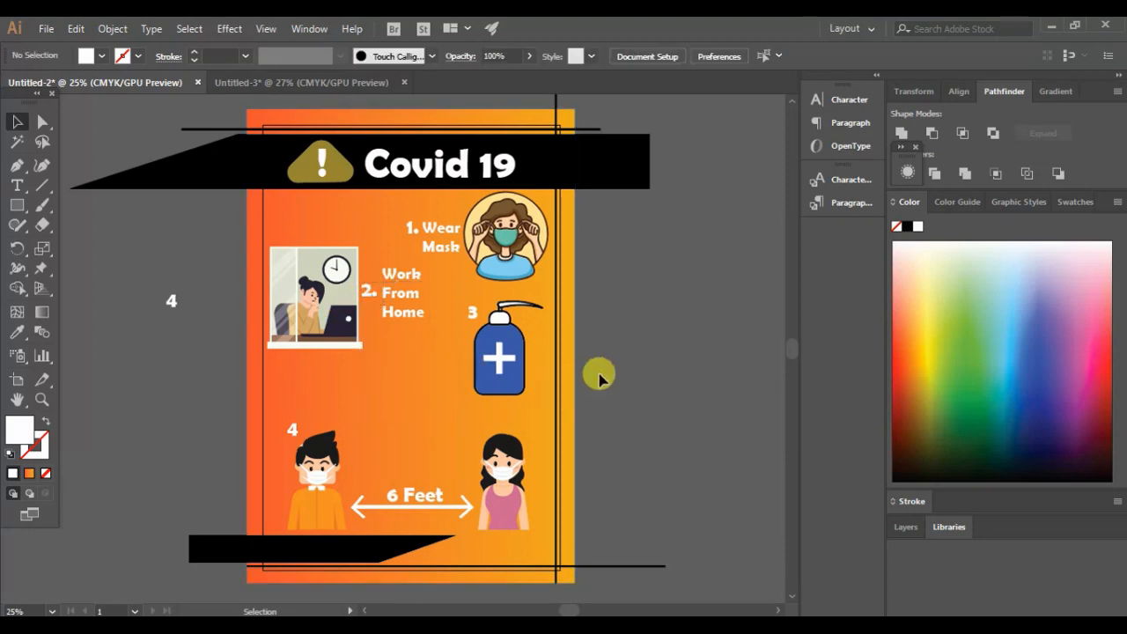
Step: Shift the hand sanitizer bottle slightly right and down, away from the number 3
click(507, 374)
key(Right)
key(Right)
key(Right)
key(Right)
key(Right)
key(Right)
key(Right)
key(Right)
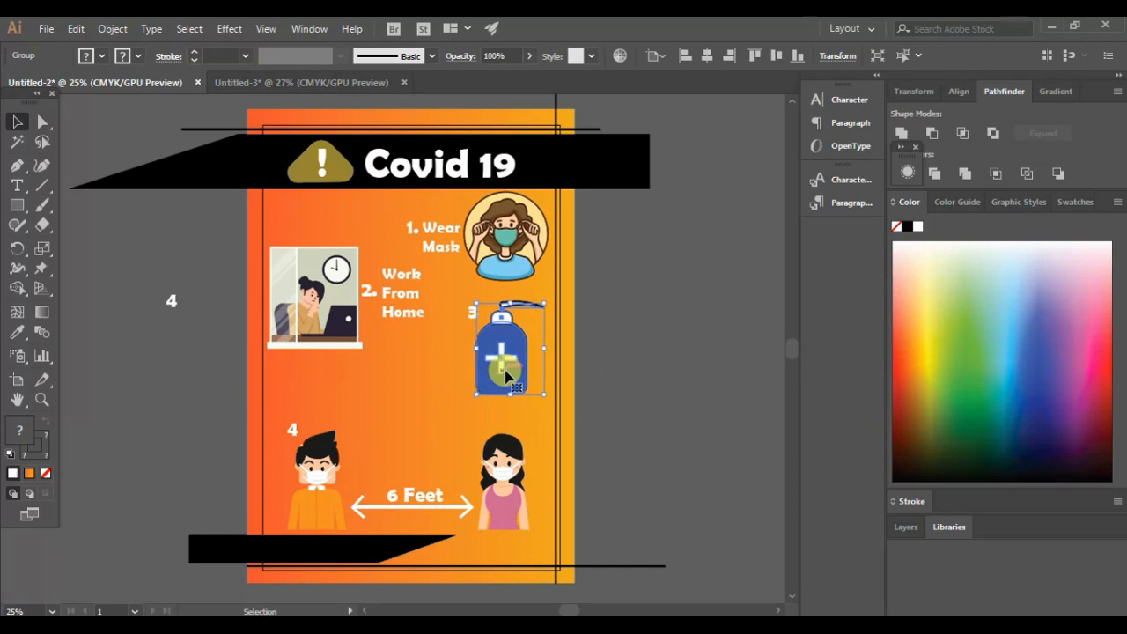
key(Left)
key(Left)
key(Left)
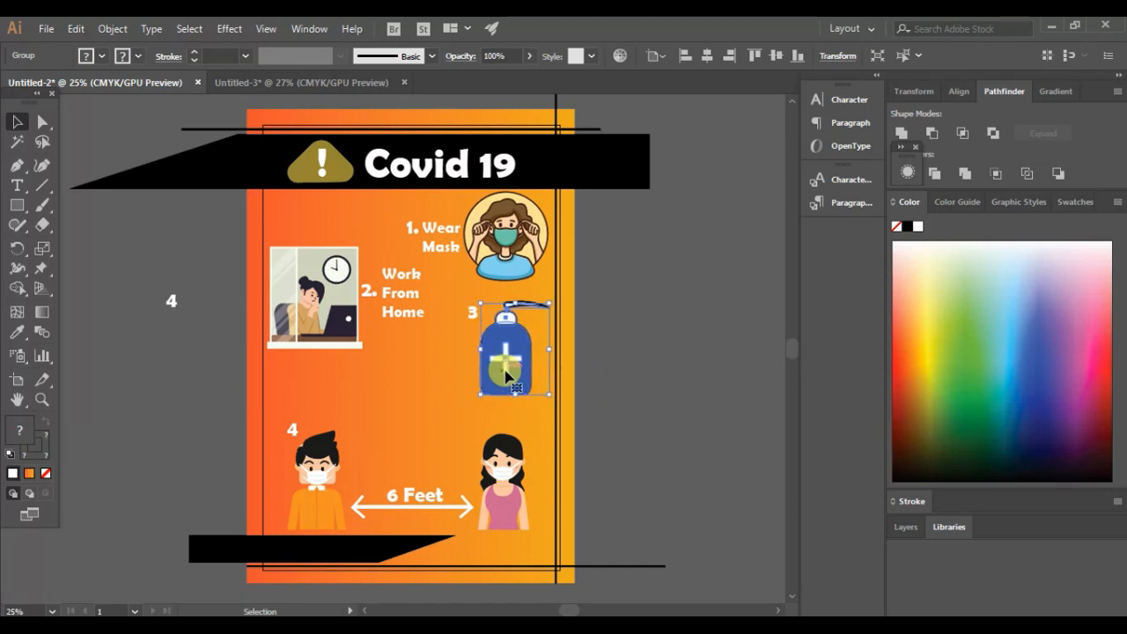
key(Down)
key(Down)
key(Down)
key(Down)
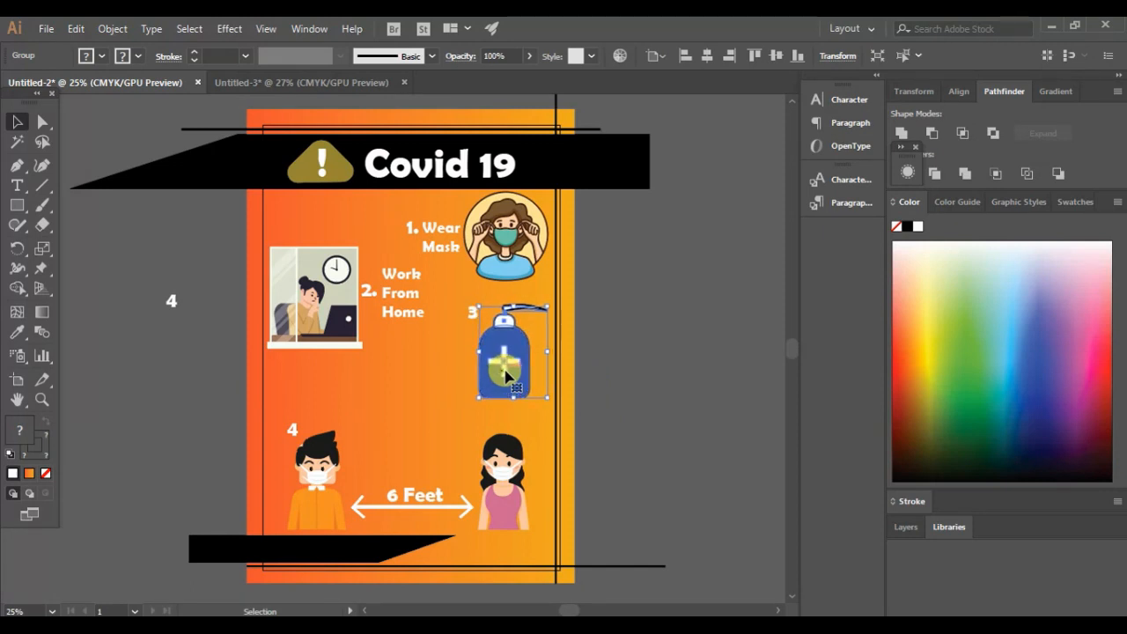
click(637, 352)
drag(468, 317, 447, 351)
key(ctrl+z)
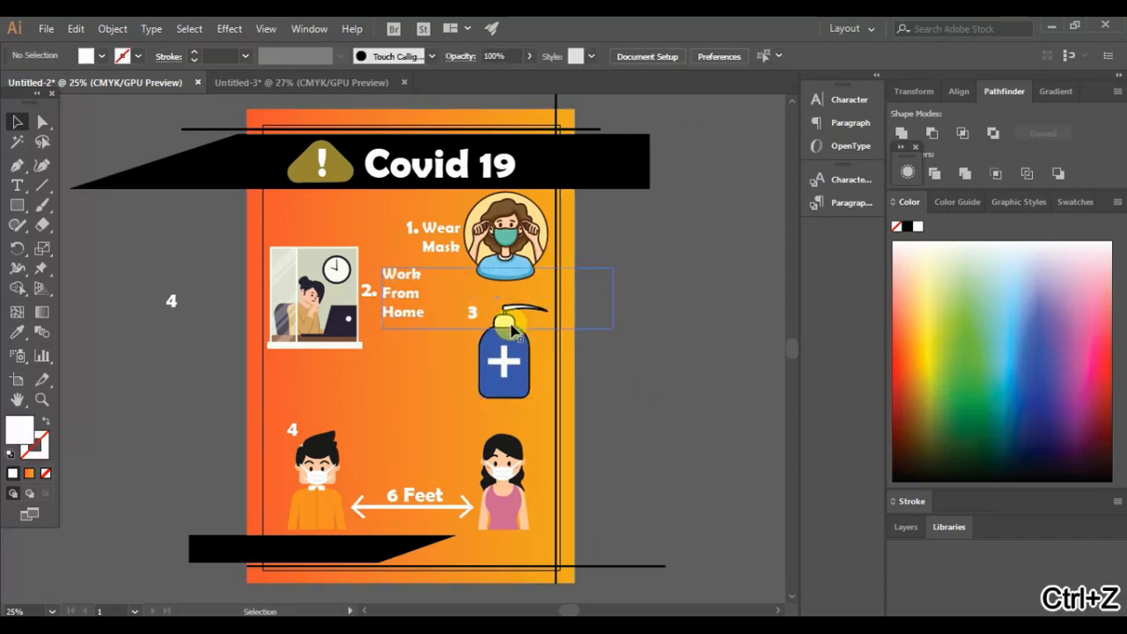
drag(473, 325, 460, 352)
Step: Move the number 3 to the lower left of the sanitizer bottle and add a period after it
scroll(461, 352, up, 2)
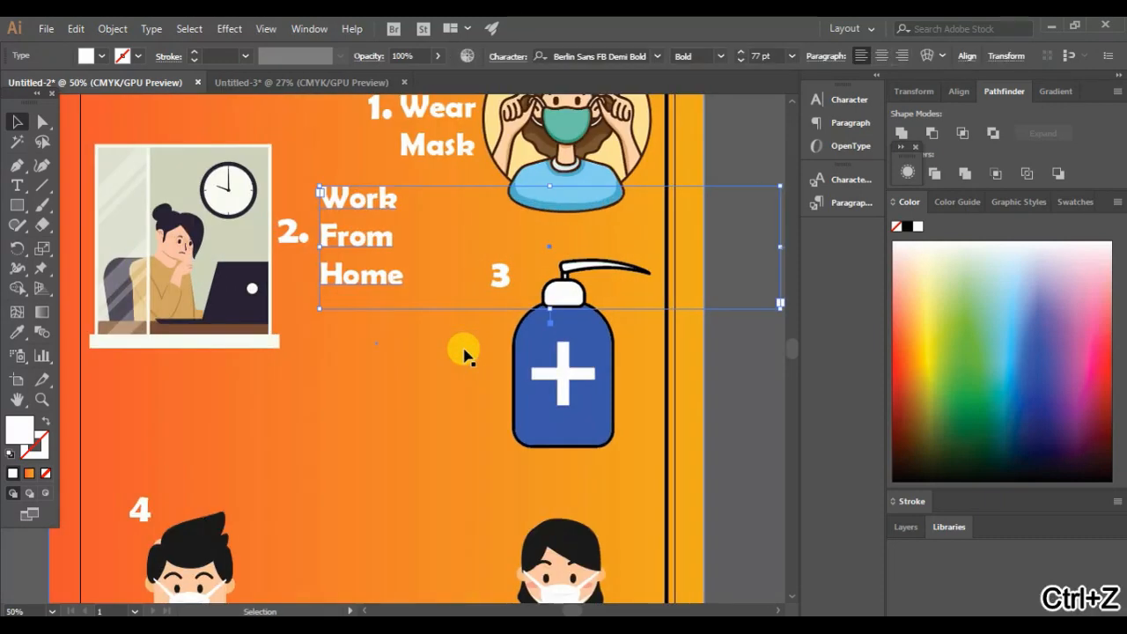
click(728, 396)
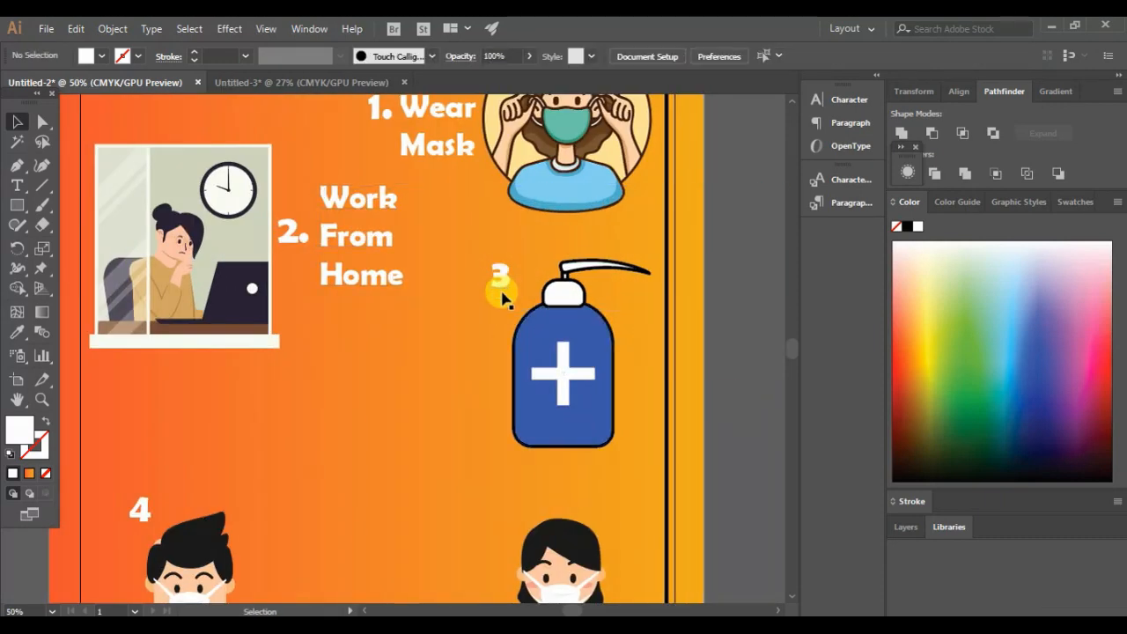
drag(501, 299, 428, 373)
click(17, 185)
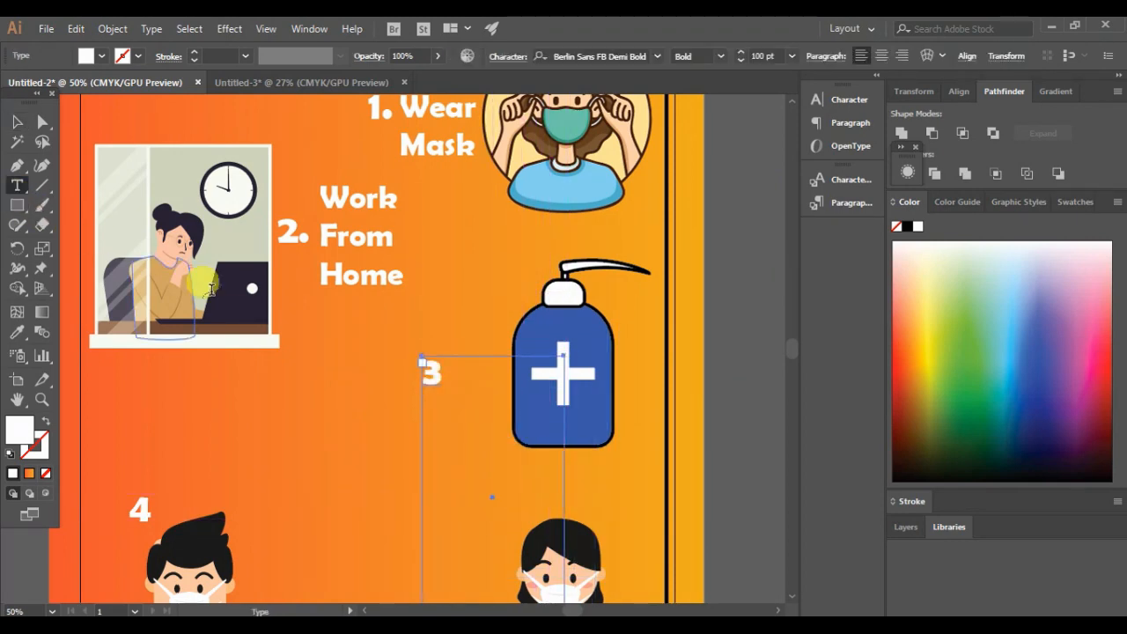
click(448, 368)
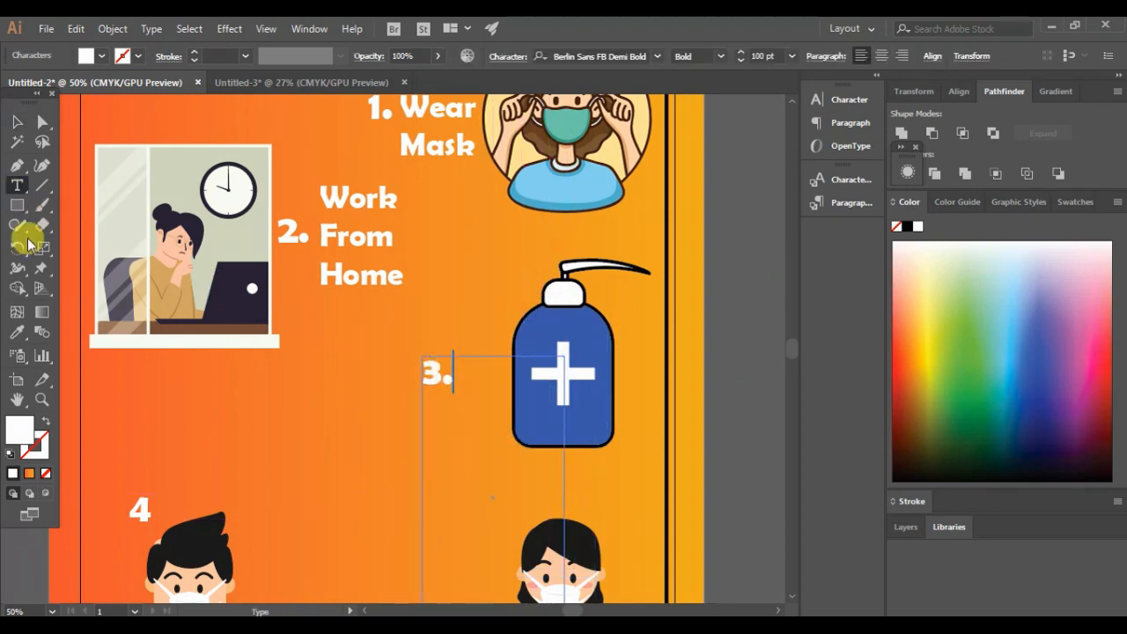
click(16, 121)
drag(448, 385, 370, 367)
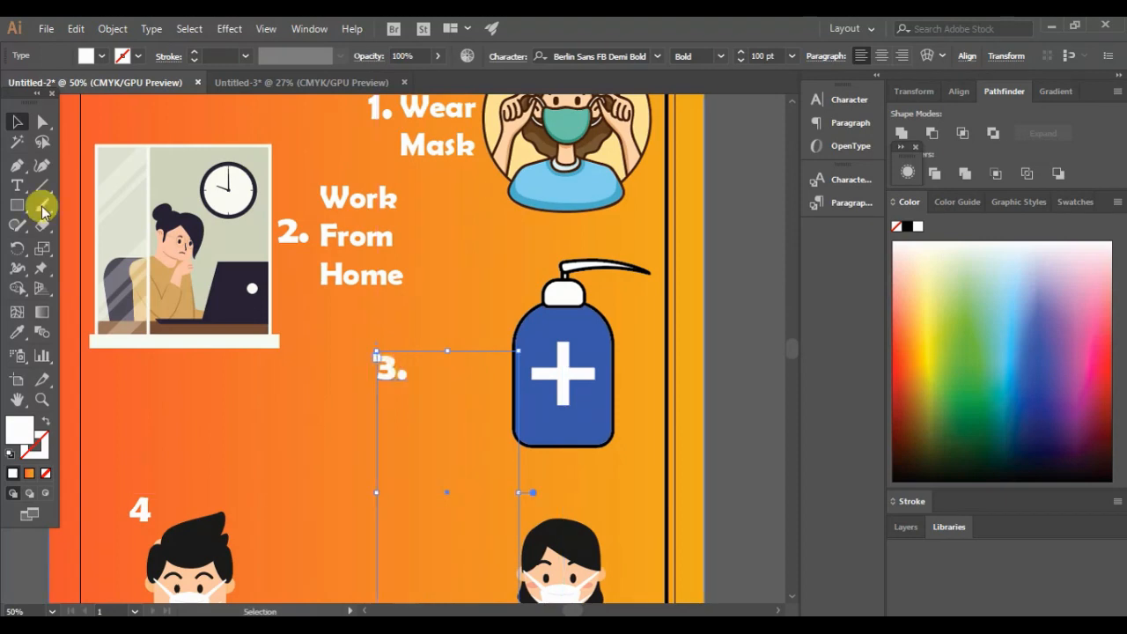
Step: Add "Wash Hands Frequently" after "3." and widen the text frame toward the bottle
click(16, 185)
click(424, 367)
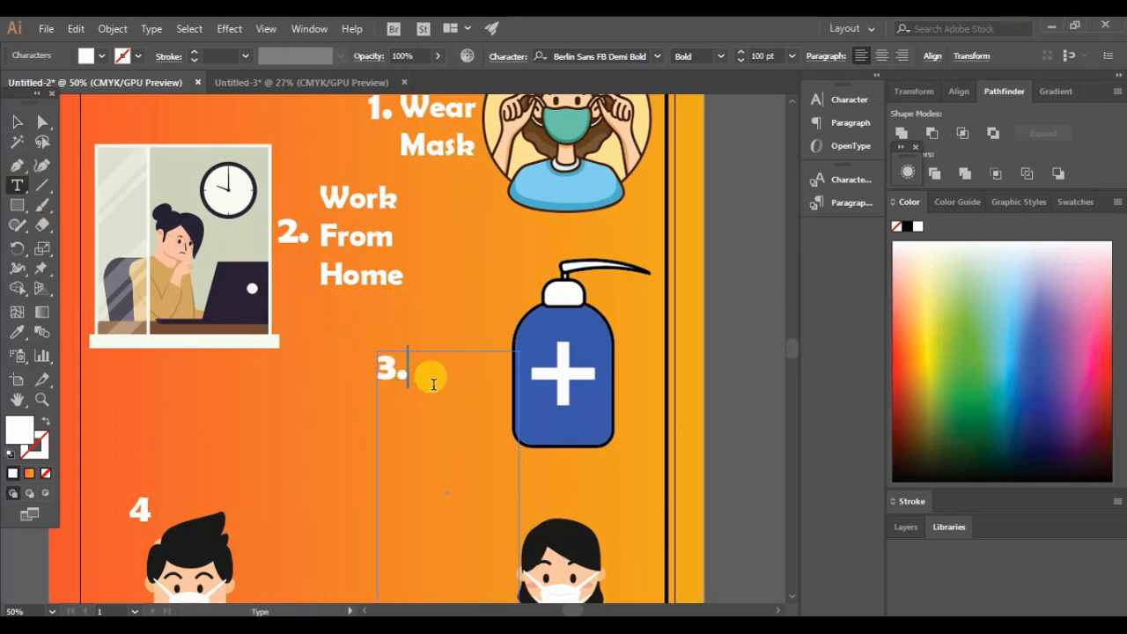
text(Wash)
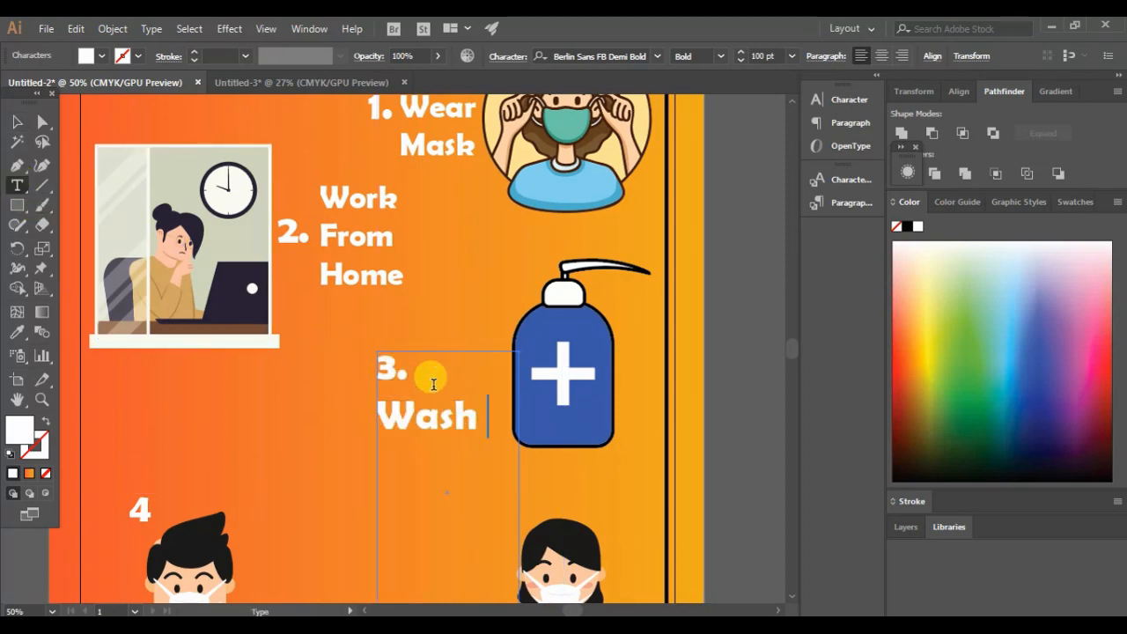
text( Hands Fre)
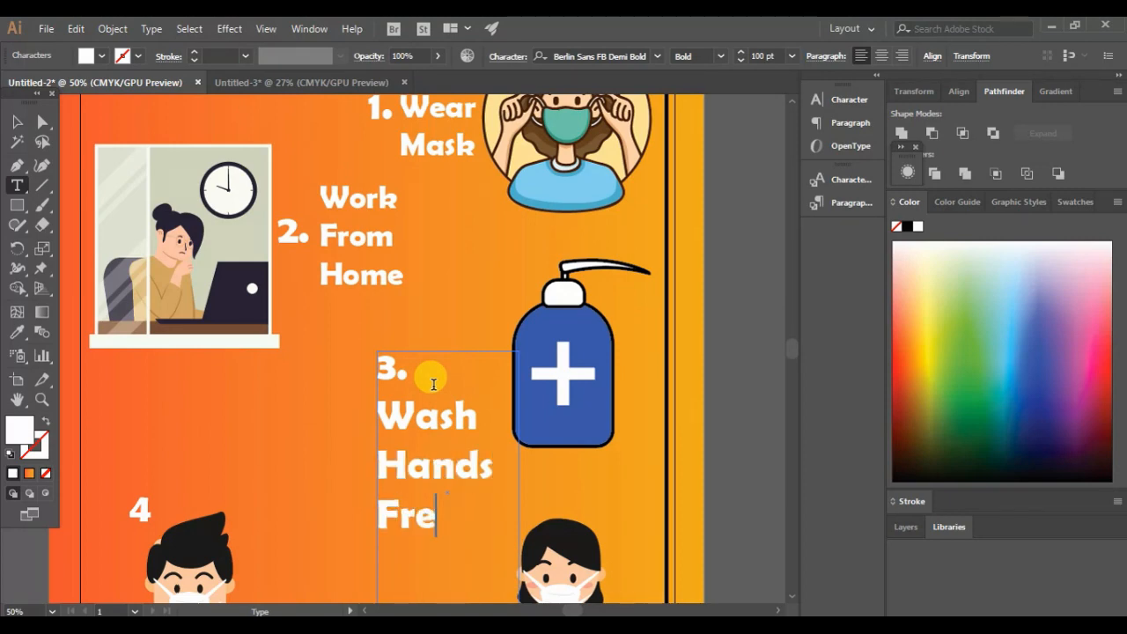
text(quently)
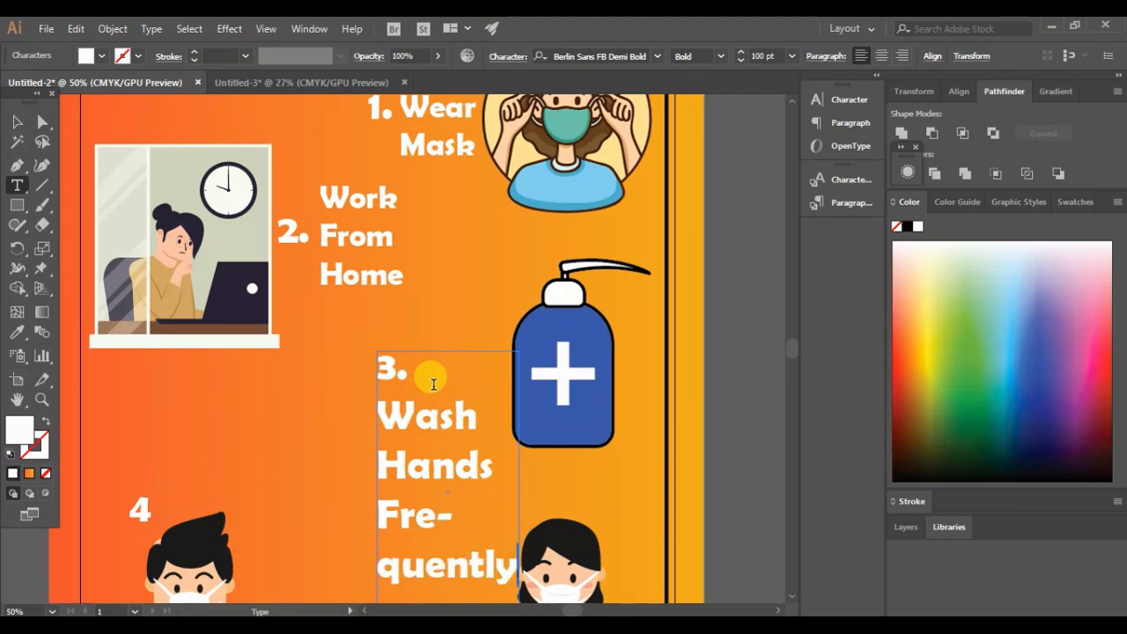
click(16, 121)
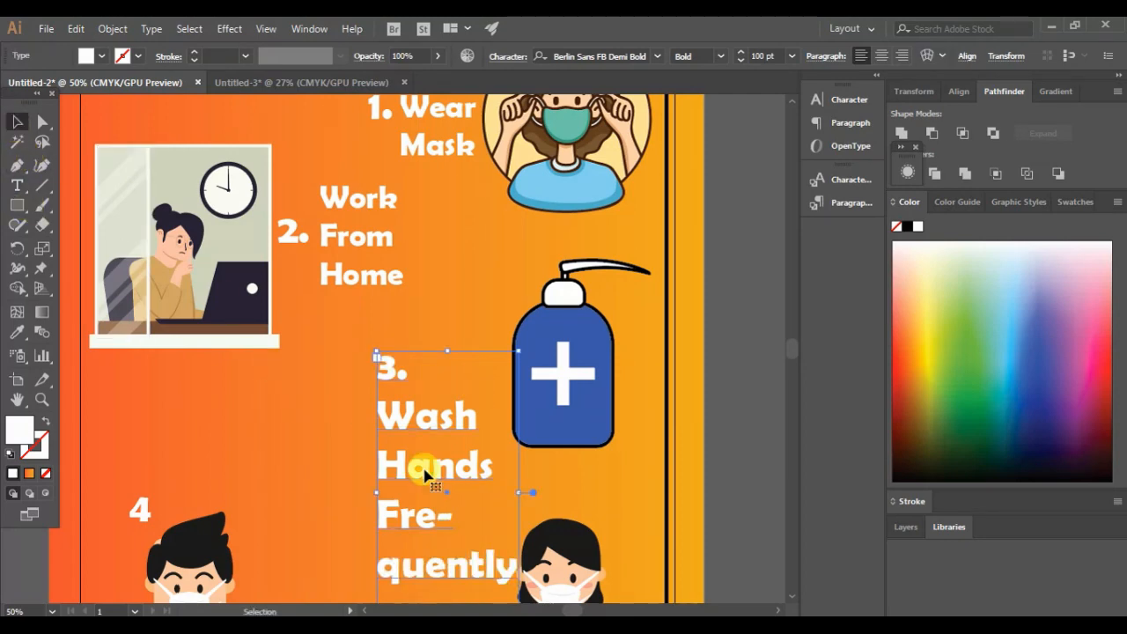
drag(518, 494, 570, 493)
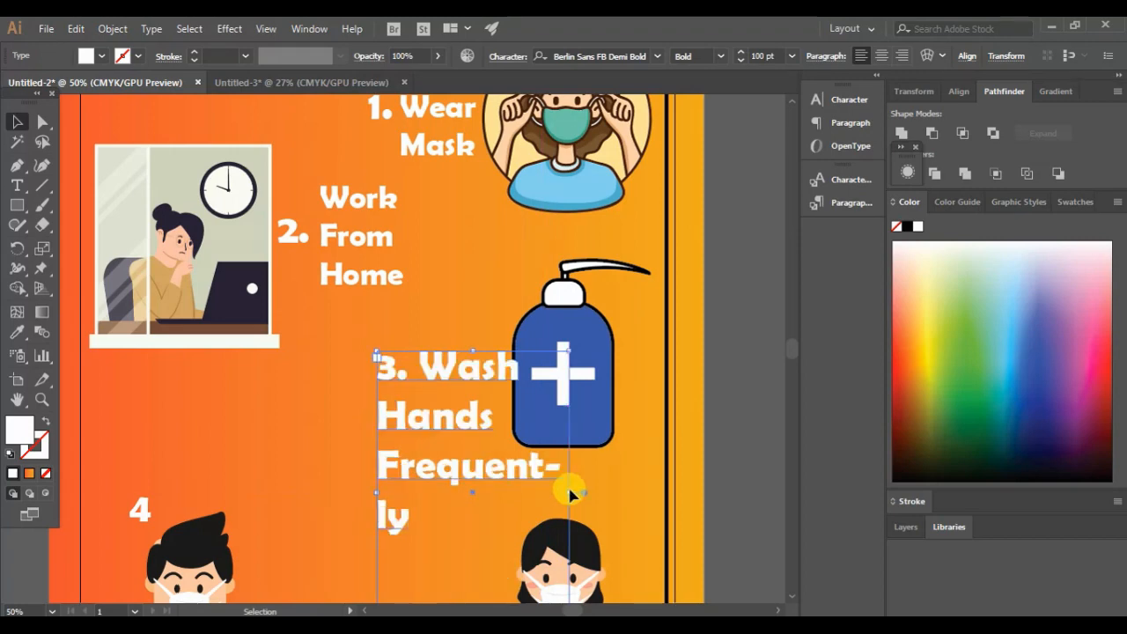
Step: Set the font size of "Wash Hands Frequently" to 77 pt, leaving the "3." label as is
click(326, 191)
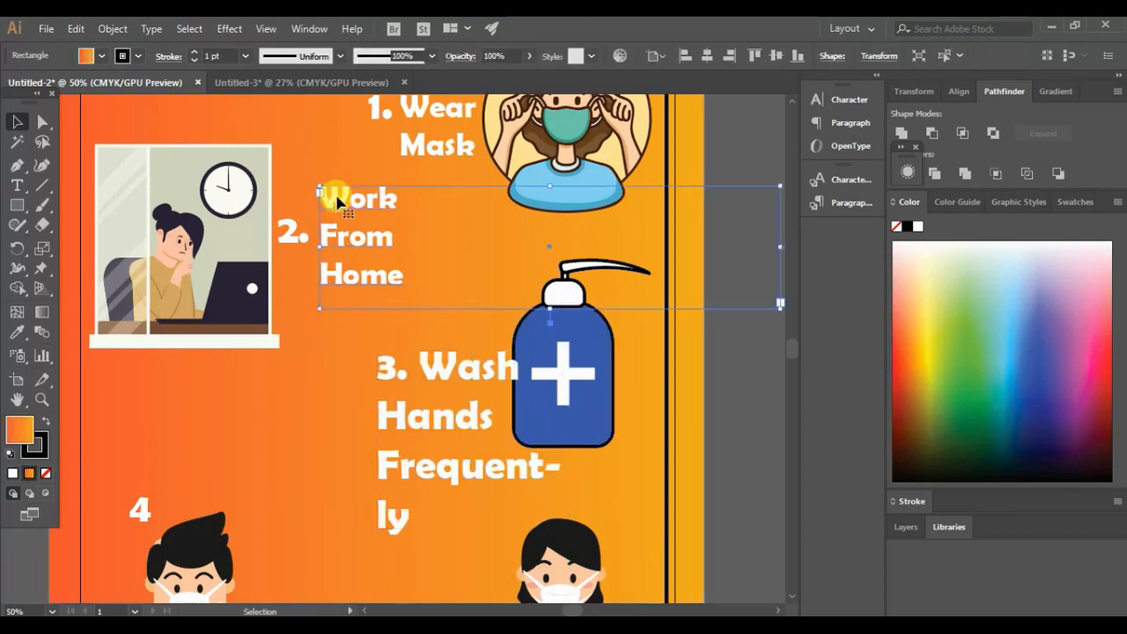
click(27, 187)
click(378, 199)
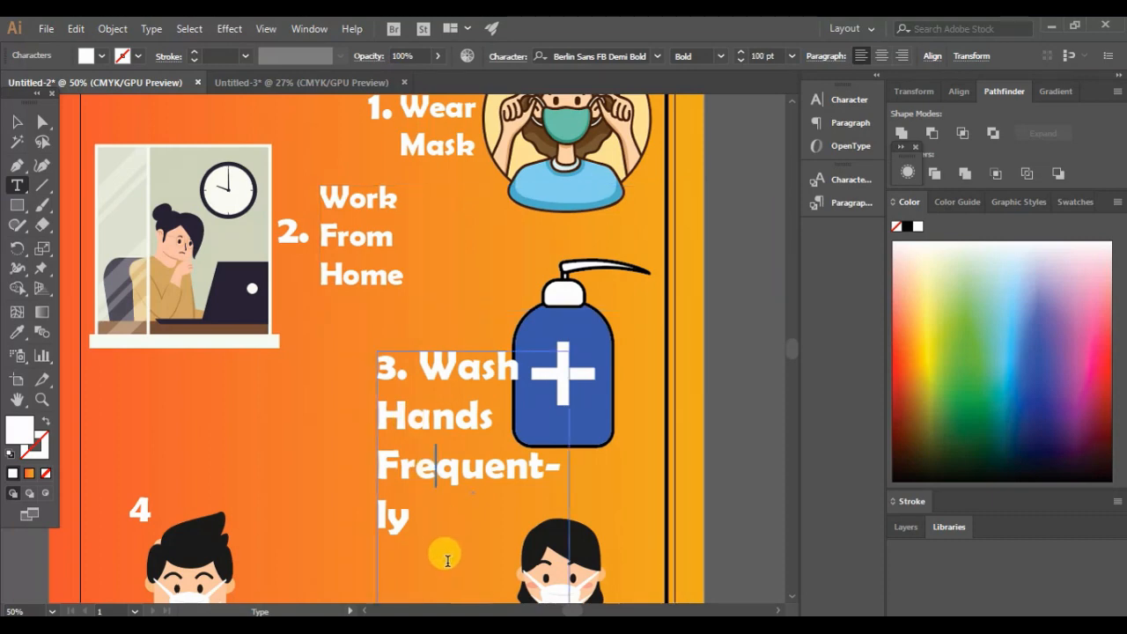
drag(445, 556, 433, 371)
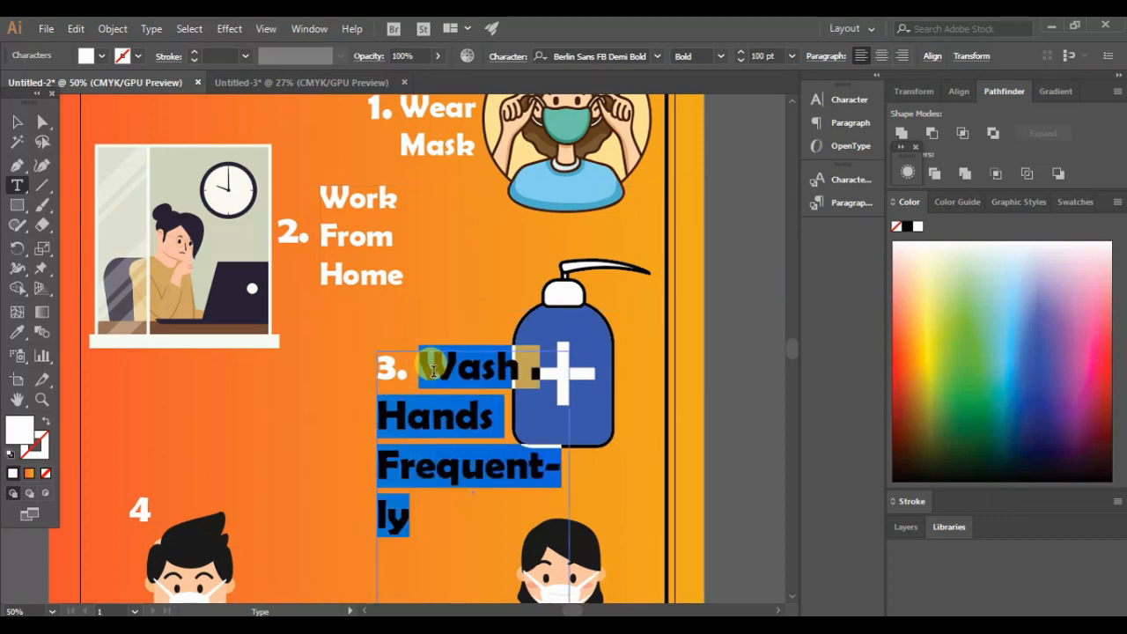
click(769, 58)
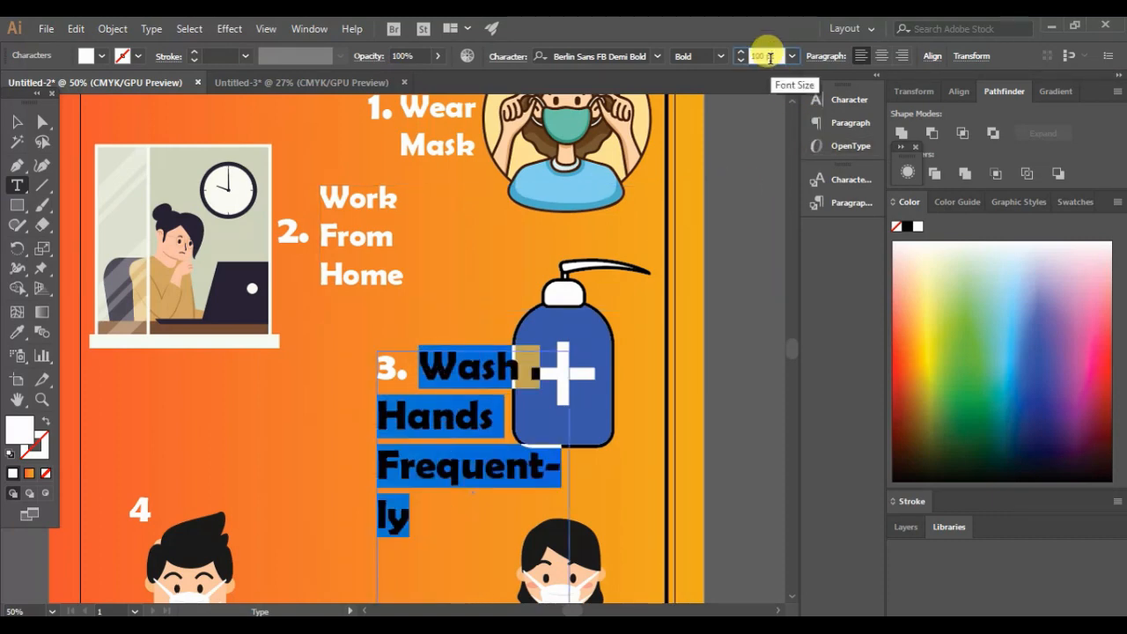
key(ctrl+a)
text(77)
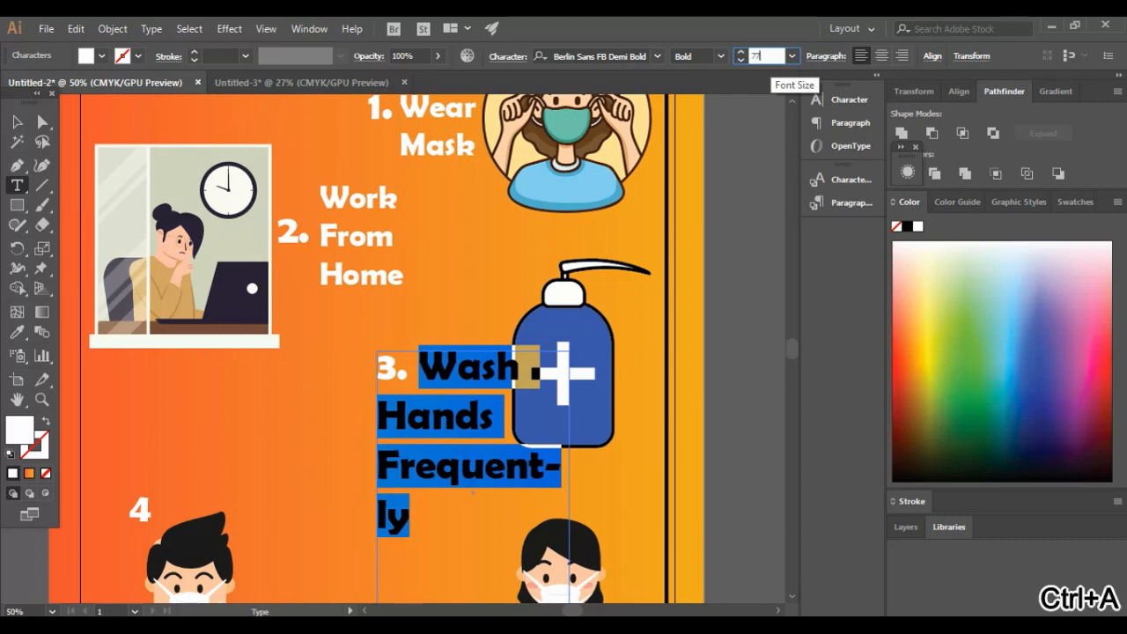
key(Return)
Step: Indent "Hands" and "Frequently" under "Wash" and widen the text frame so "Frequently" fits on one line
click(462, 367)
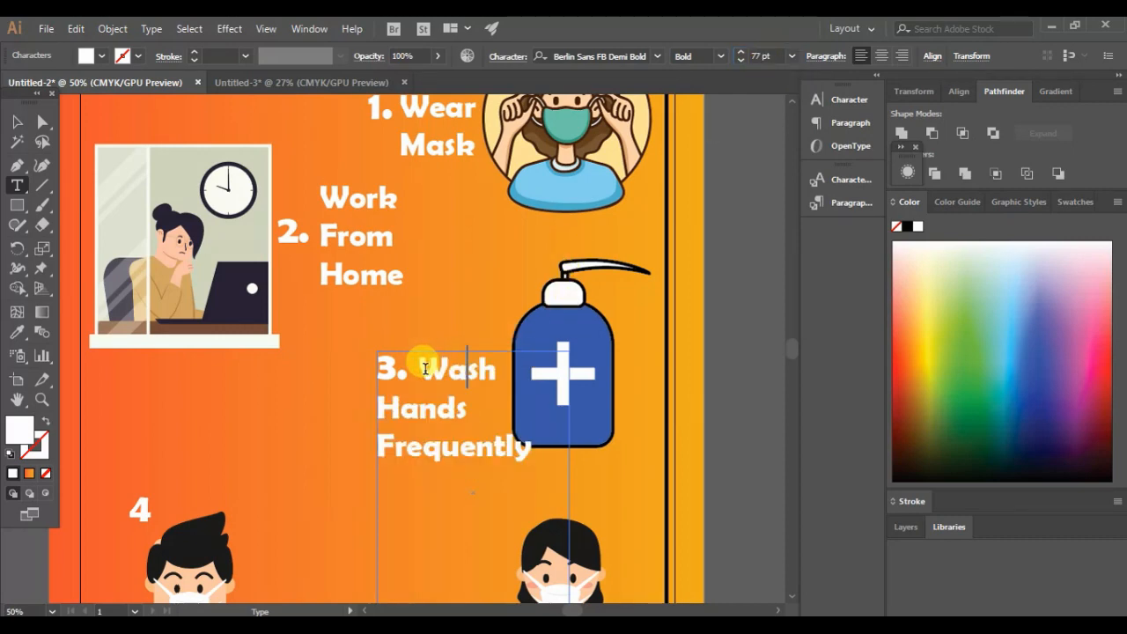
click(422, 369)
click(383, 406)
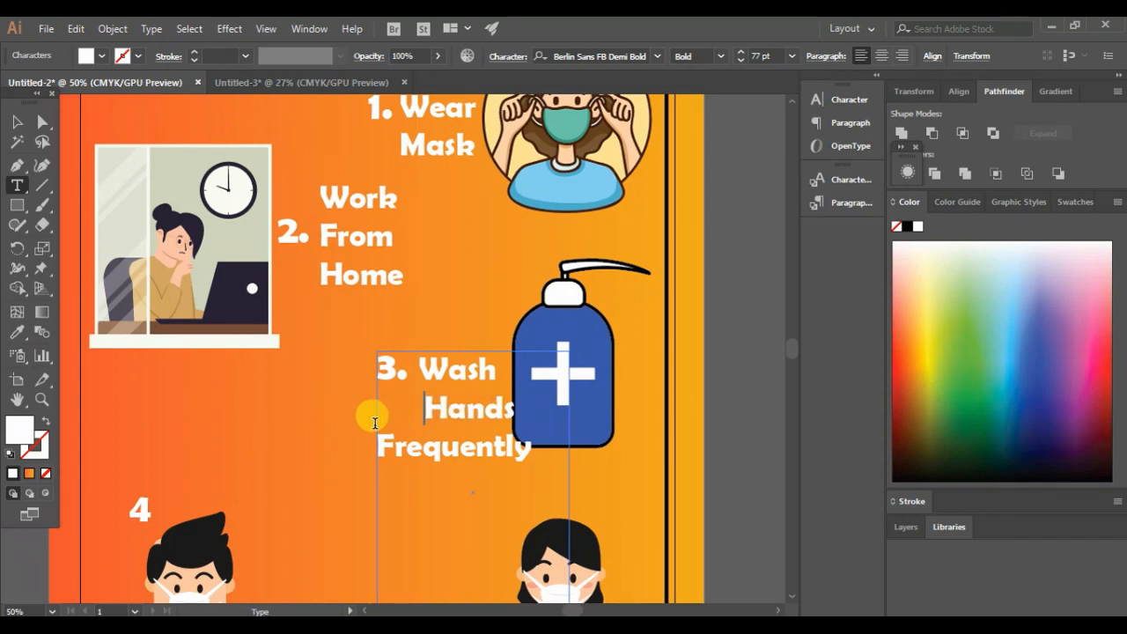
click(381, 448)
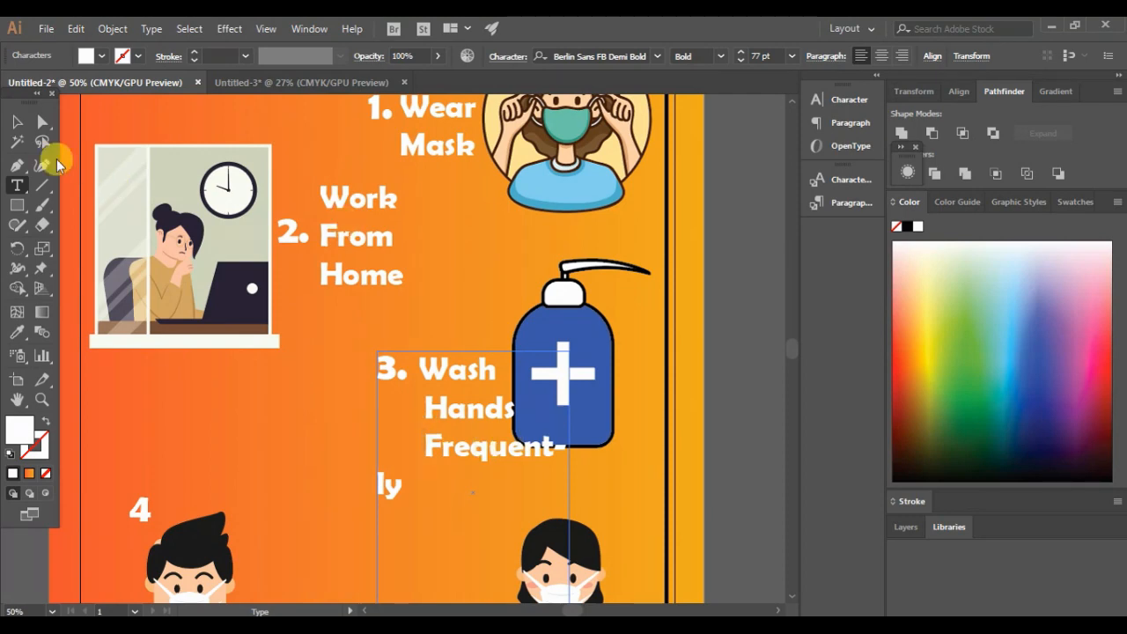
click(17, 121)
drag(568, 492, 608, 492)
Step: Move the "3. Wash Hands Frequently" caption left and slightly up, clear of the sanitizer bottle
drag(460, 408, 407, 410)
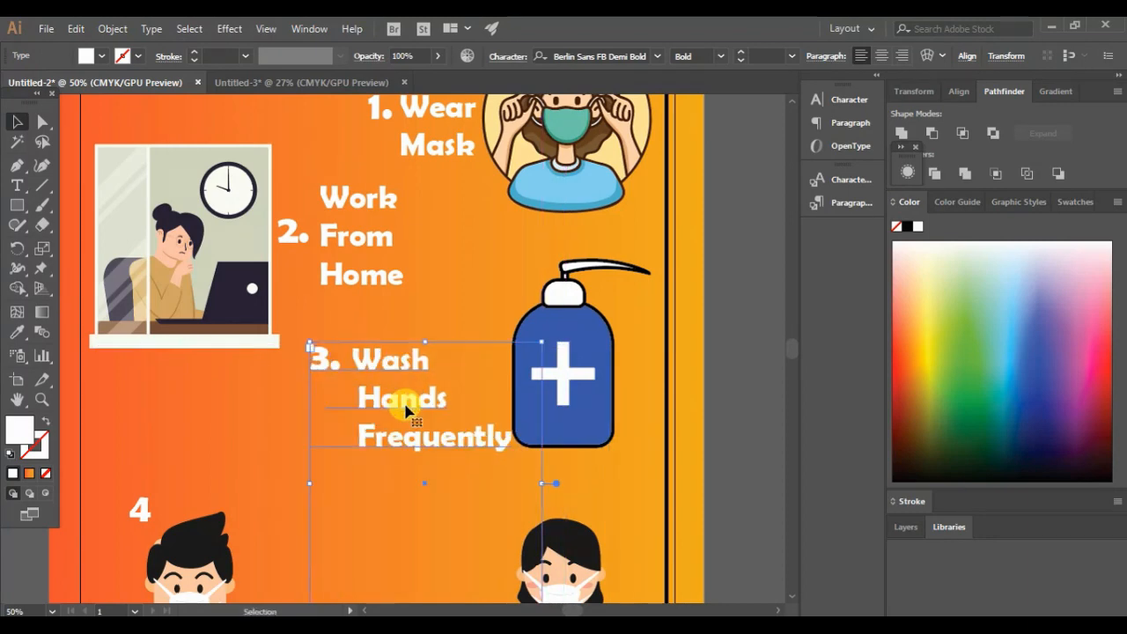
click(722, 435)
key(ctrl+minus)
key(ctrl+minus)
key(ctrl+minus)
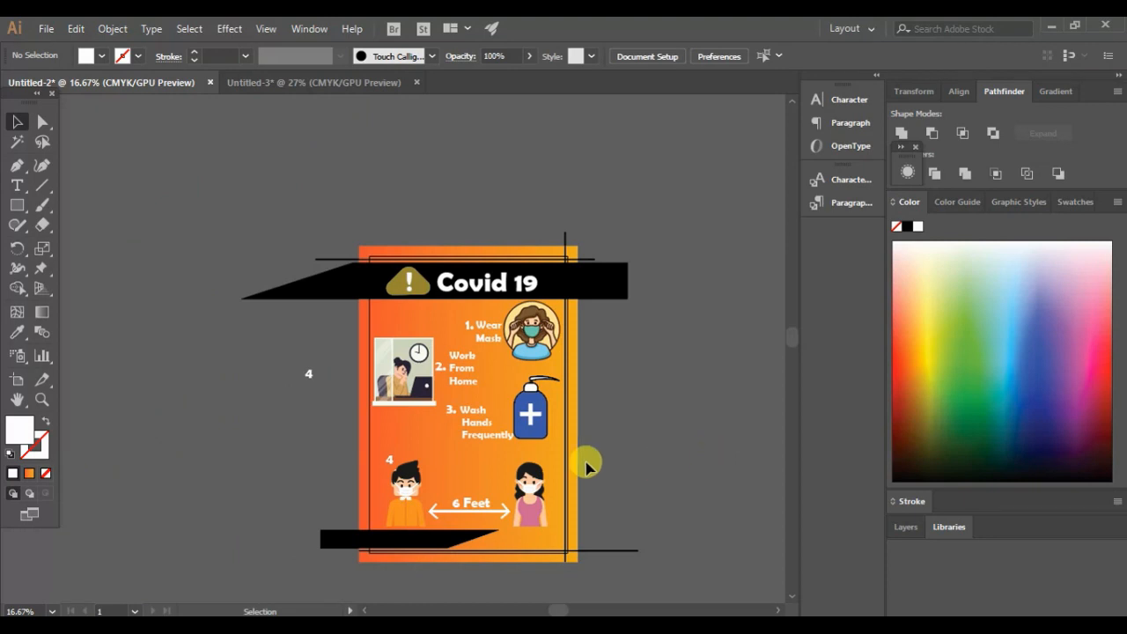
click(485, 434)
scroll(484, 433, up, 1)
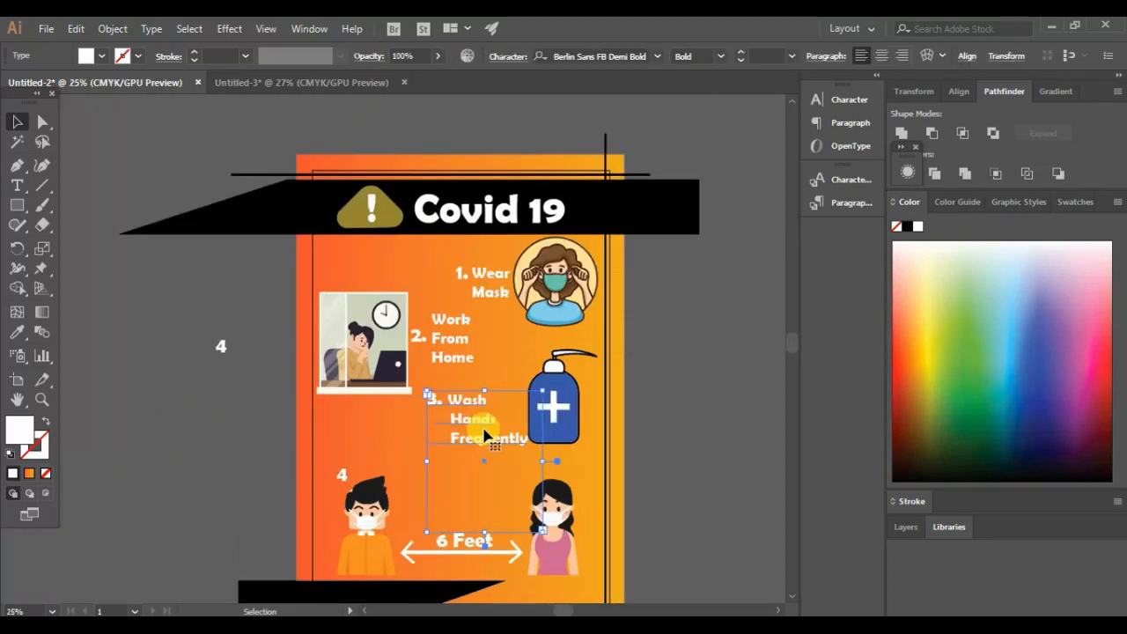
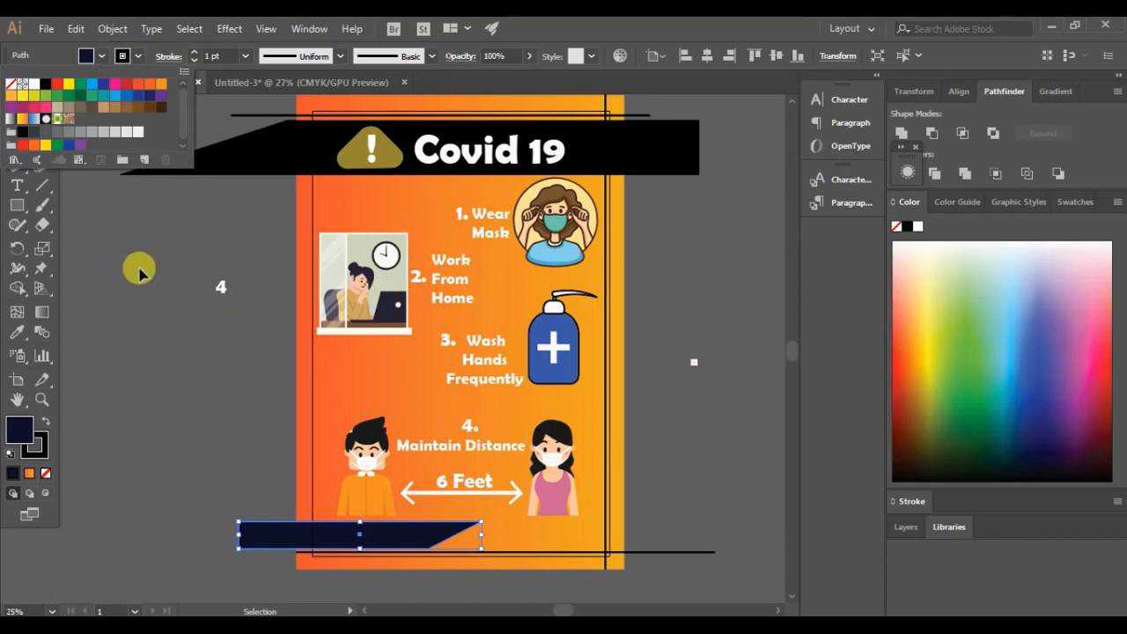
Step: Change the lower banner's fill from navy to a dark neutral grey
double_click(21, 428)
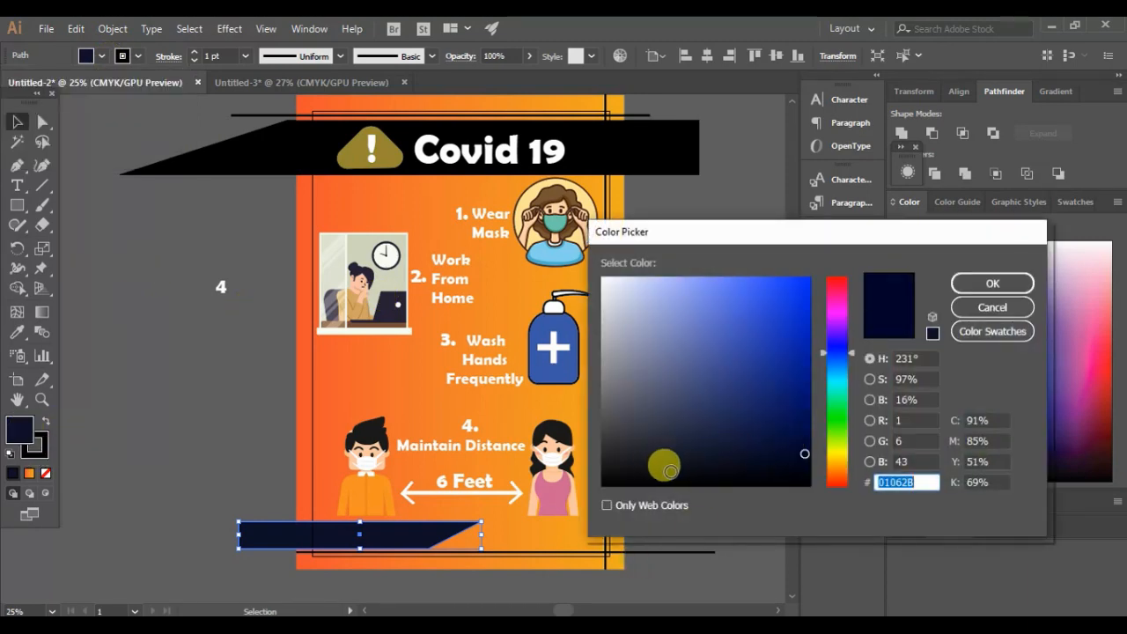
click(611, 451)
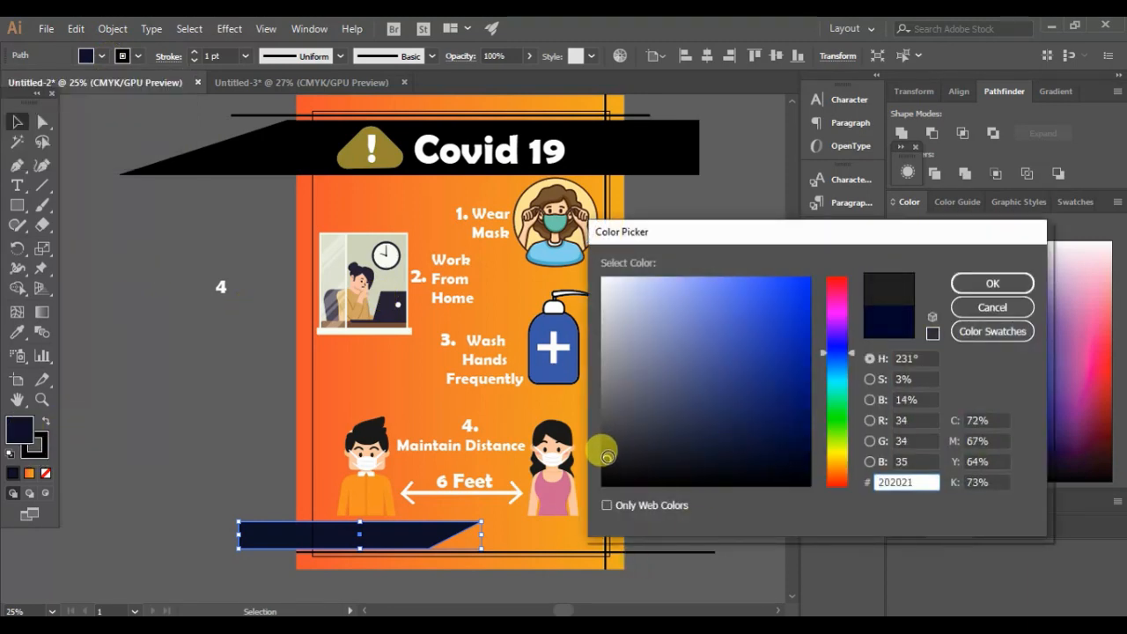
click(992, 283)
click(671, 433)
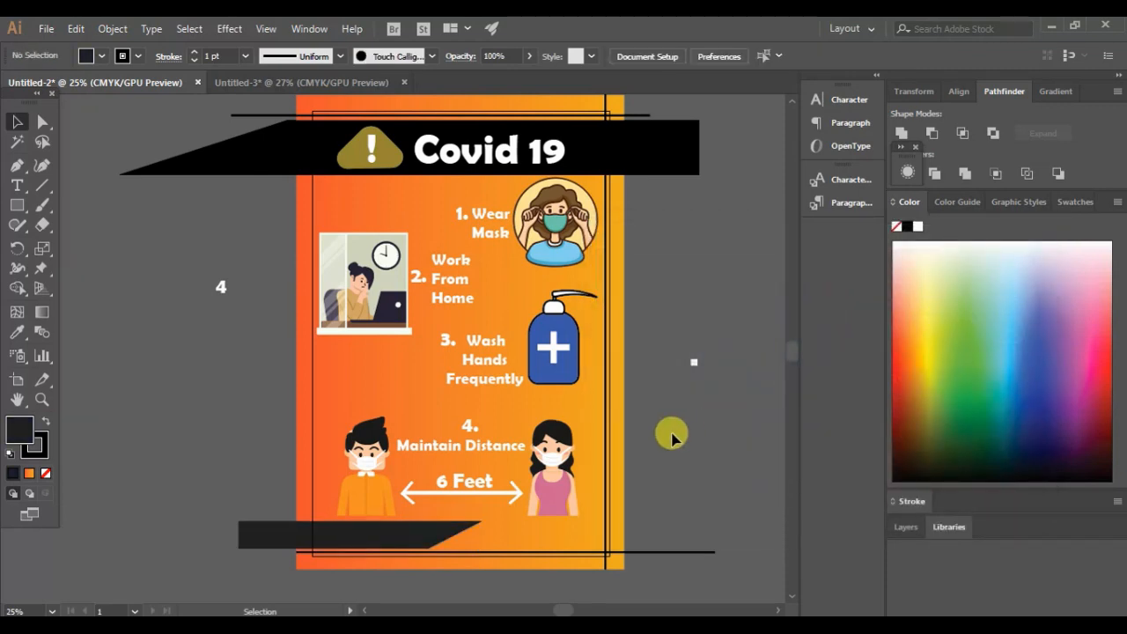
click(686, 167)
Step: Set the lower banner's fill to the near-black color 191919 and copy its hex code
click(264, 534)
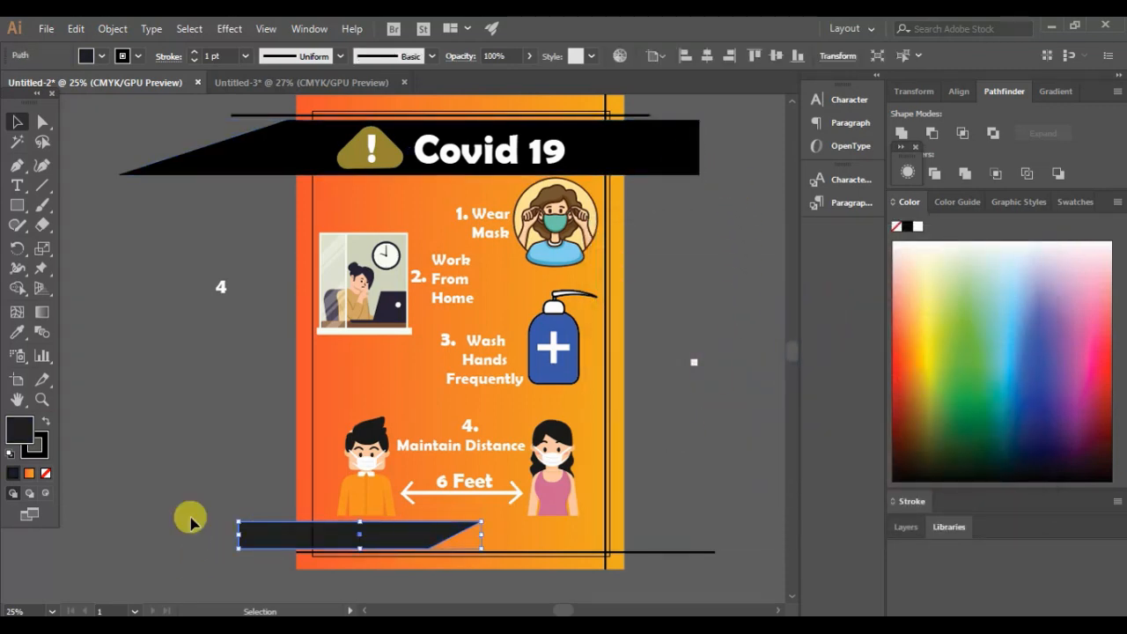
double_click(21, 431)
click(607, 467)
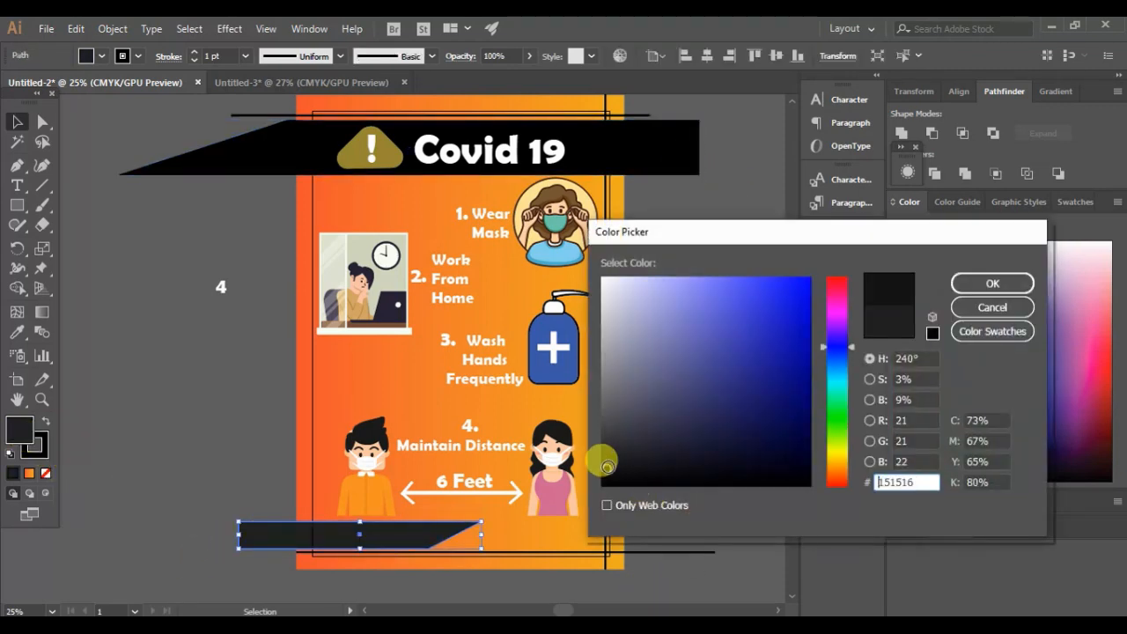
double_click(916, 480)
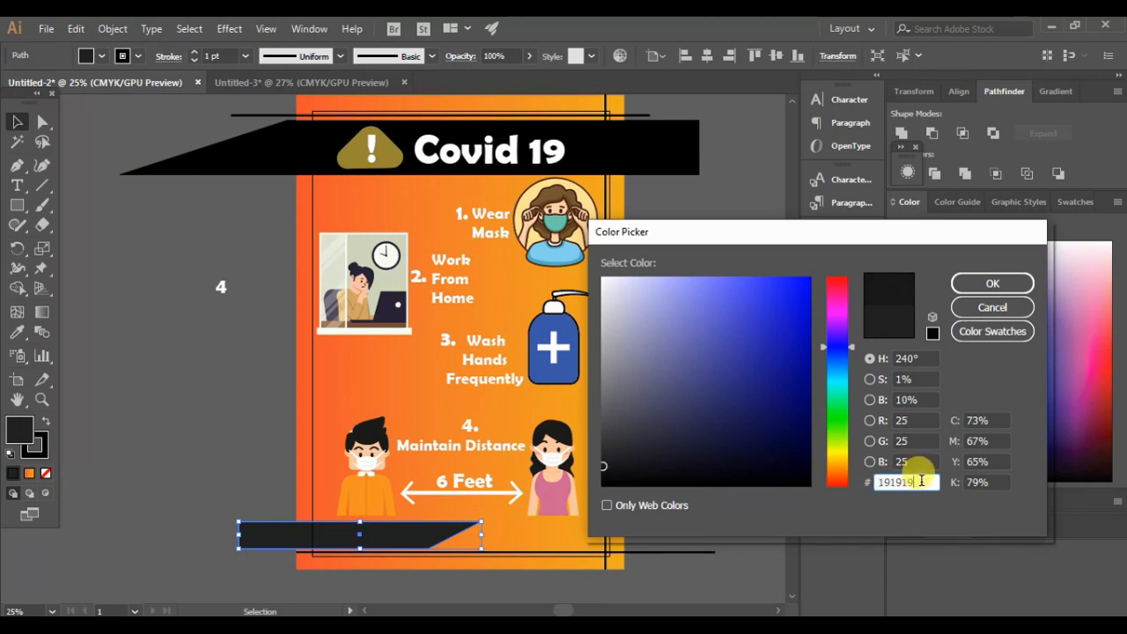
key(ctrl+a)
key(ctrl+c)
click(989, 284)
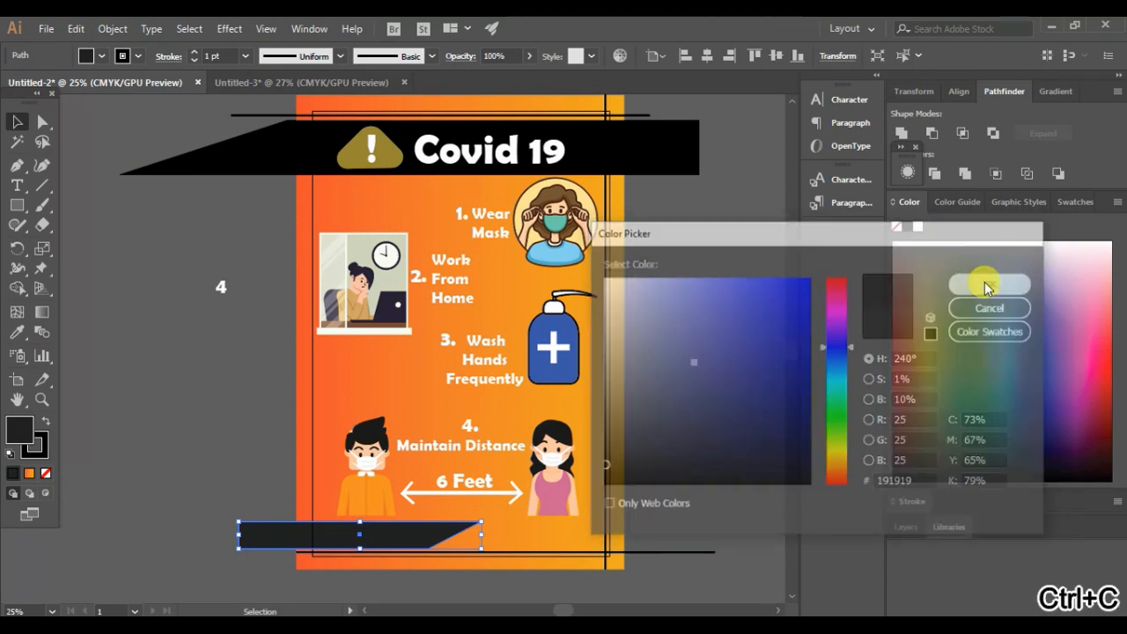
click(735, 358)
Step: Apply the copied 191919 fill color to the banner behind the "Covid 19" title
click(674, 147)
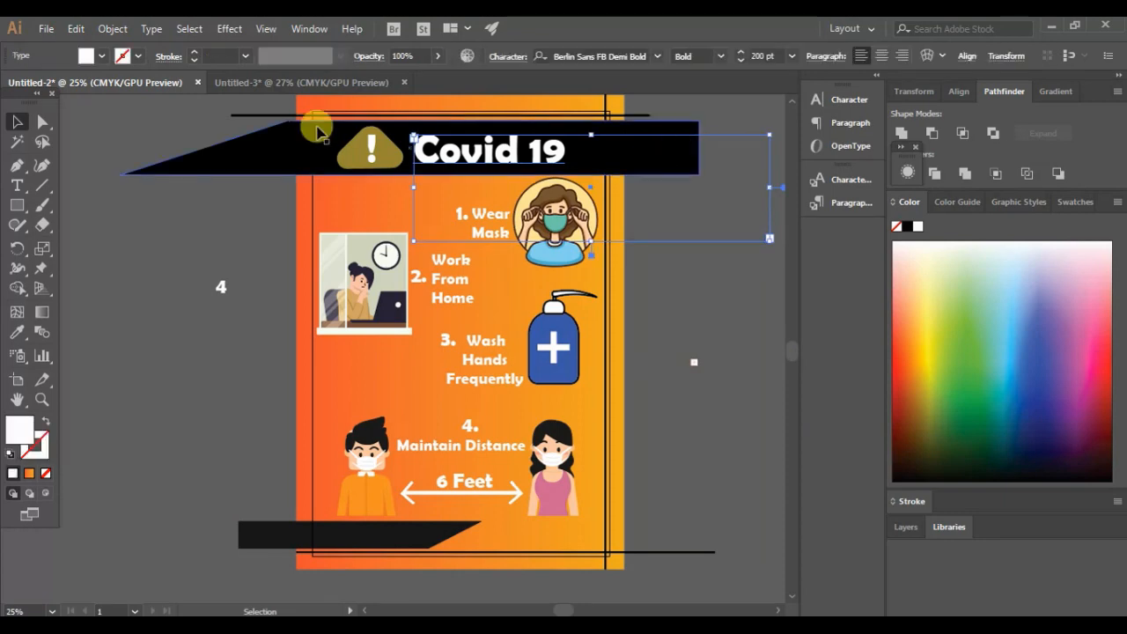
click(318, 130)
double_click(22, 430)
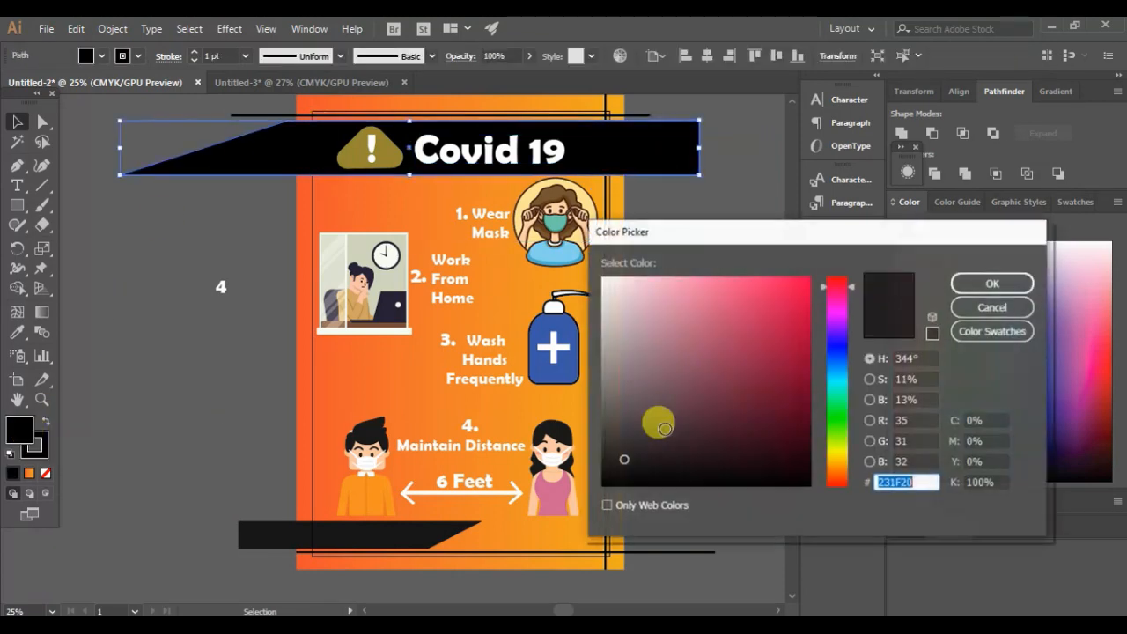
key(ctrl+v)
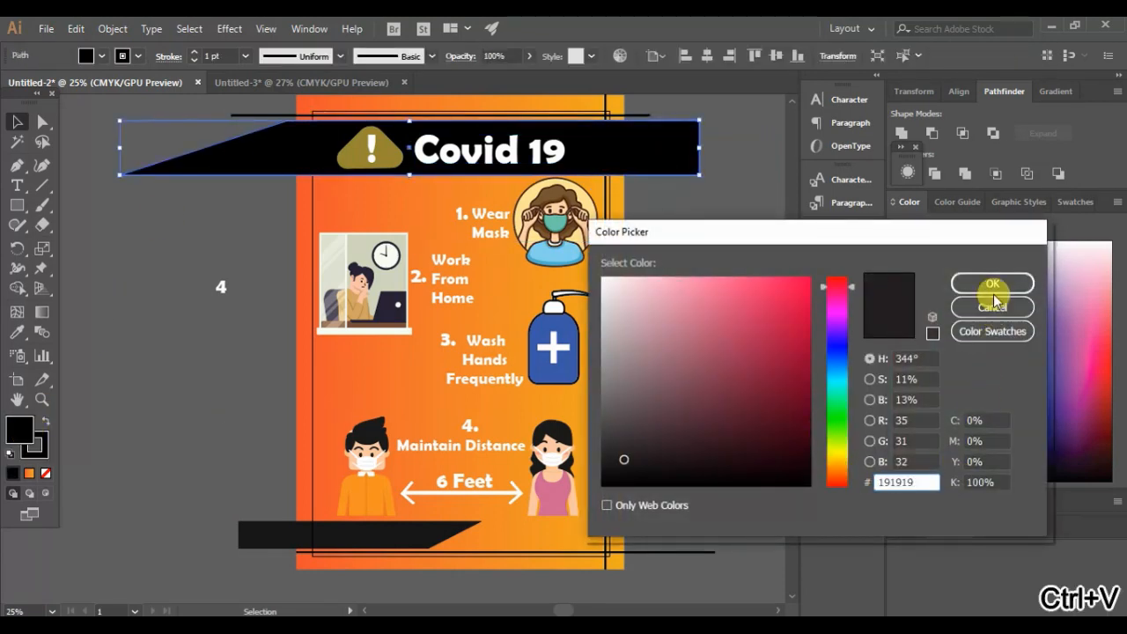
click(992, 298)
click(180, 310)
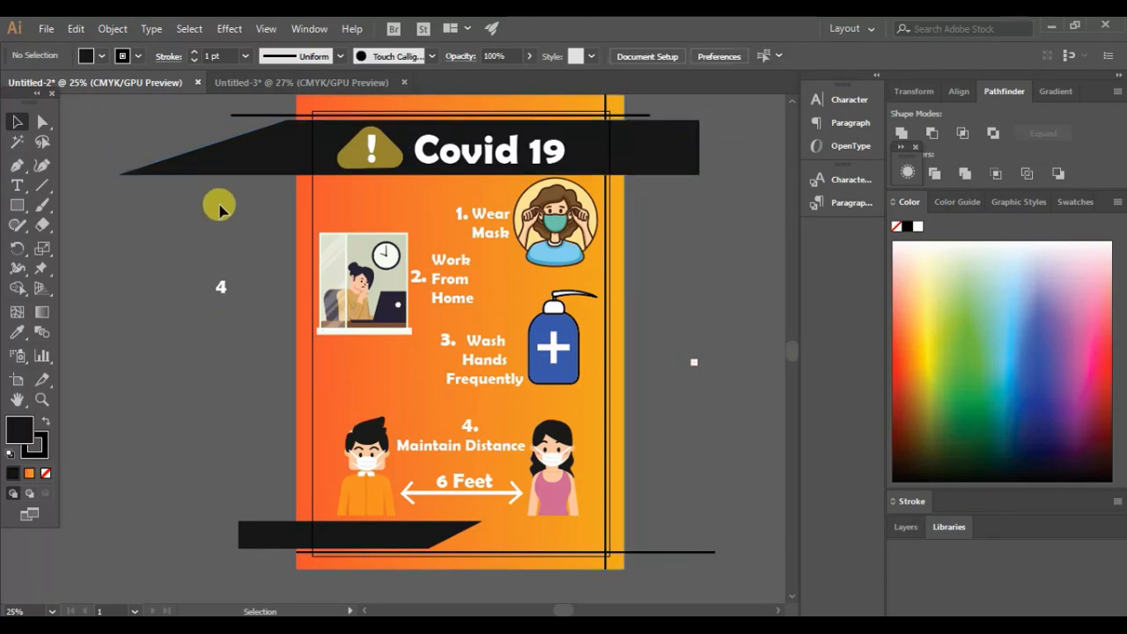
Step: Add a text box beside the poster, left of the masked man, reading "Stay Home, Stay Safe"
click(16, 185)
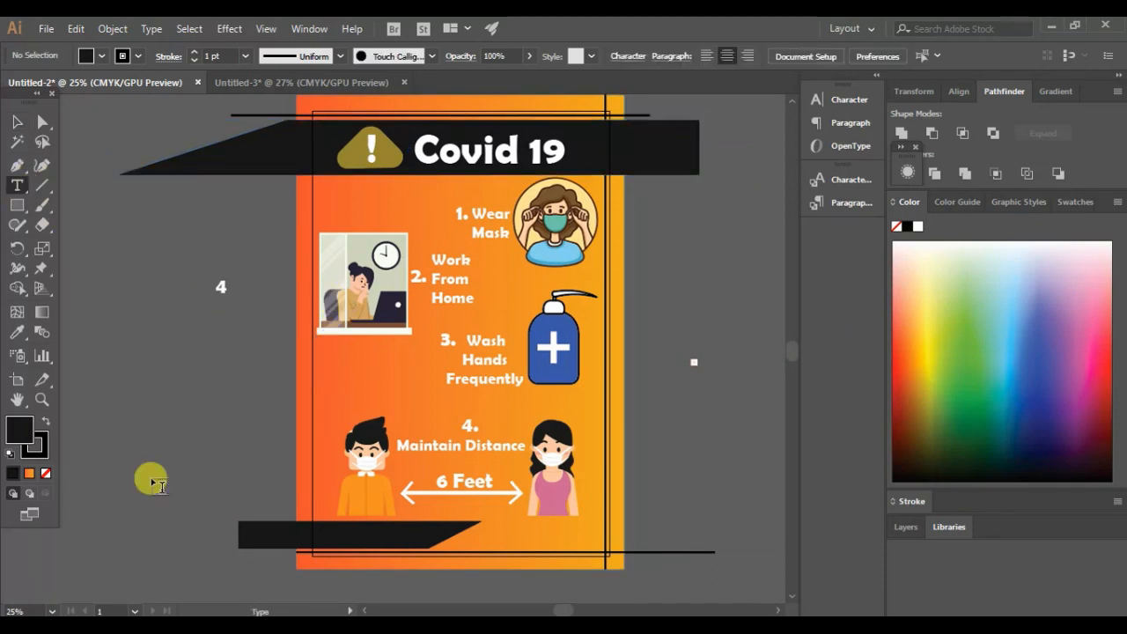
drag(141, 475, 342, 500)
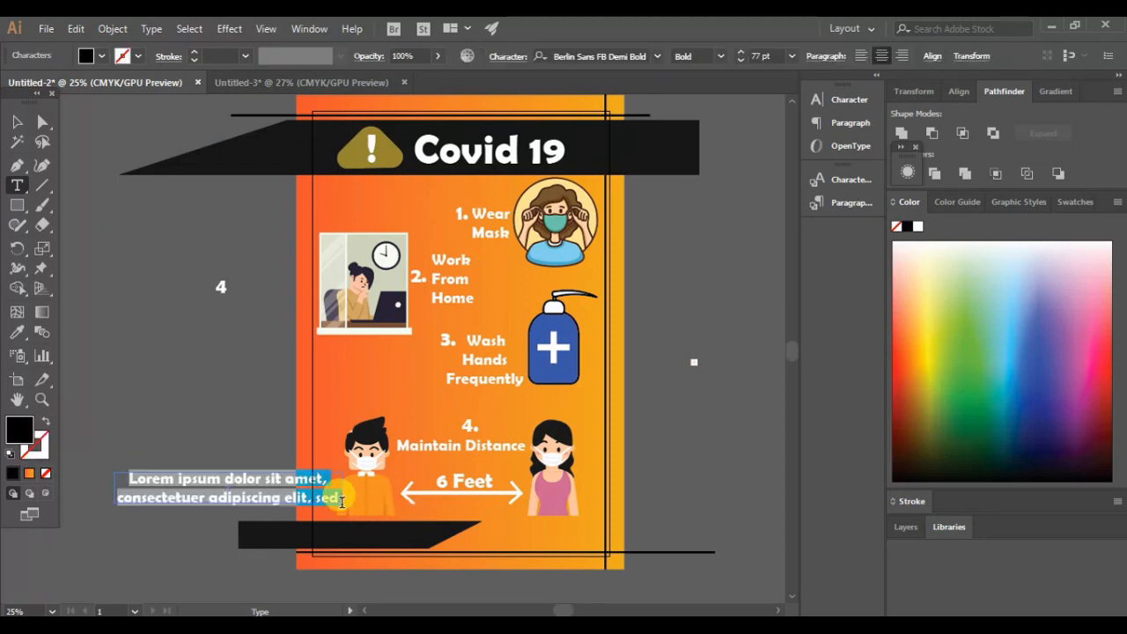
text(Stay Home, Stay Safe)
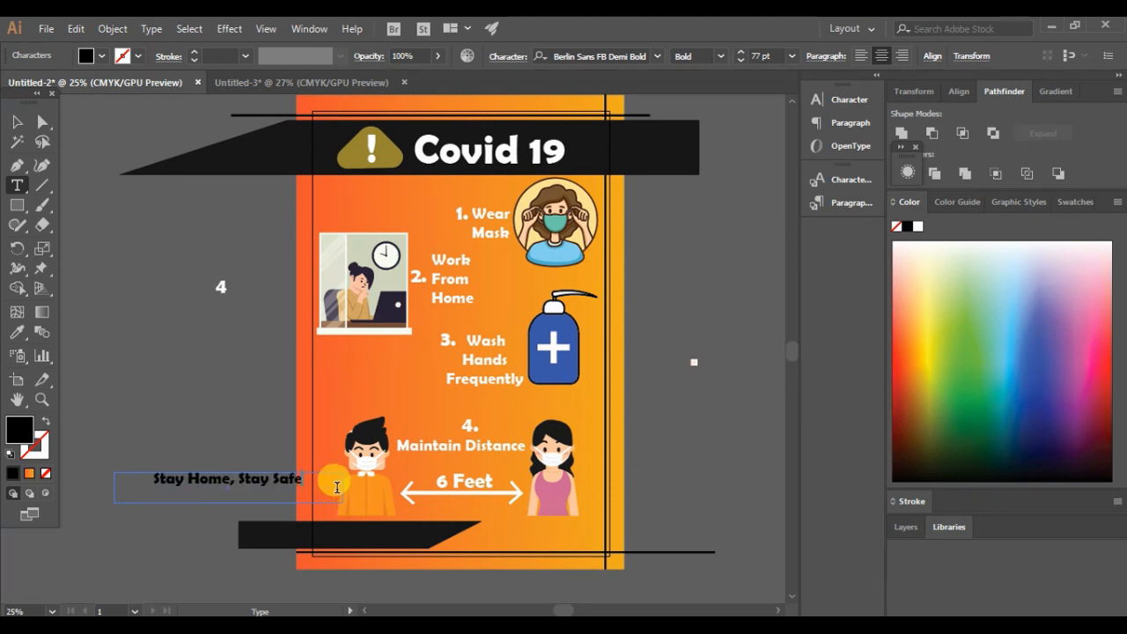
click(18, 123)
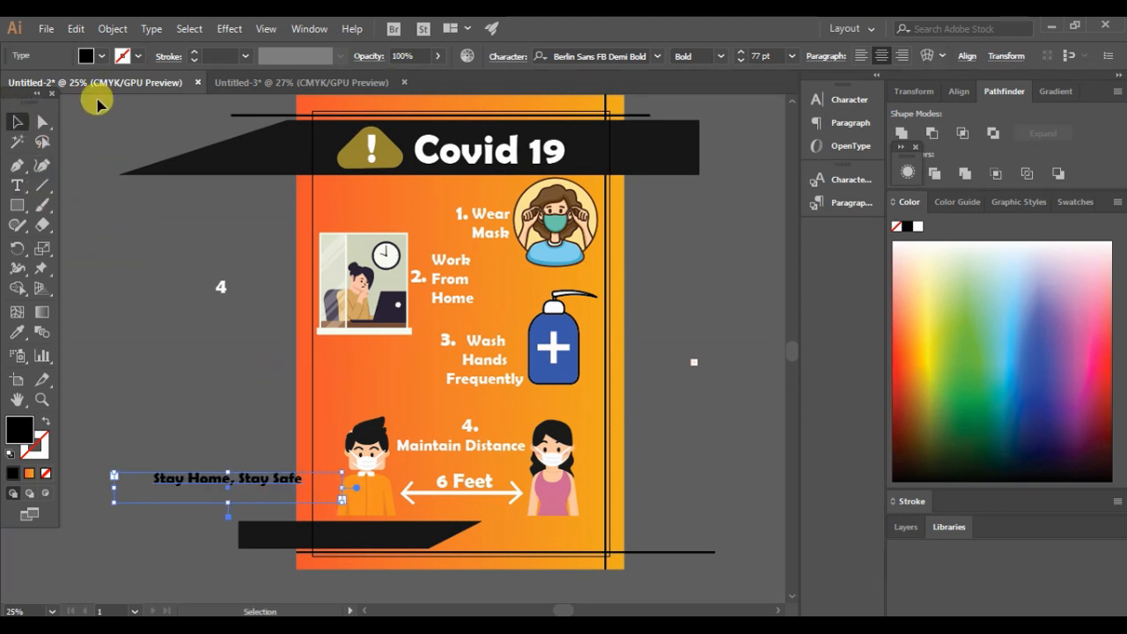
Step: Color the "Stay Home, Stay Safe" text white and move it over the lower banner
click(101, 55)
click(34, 84)
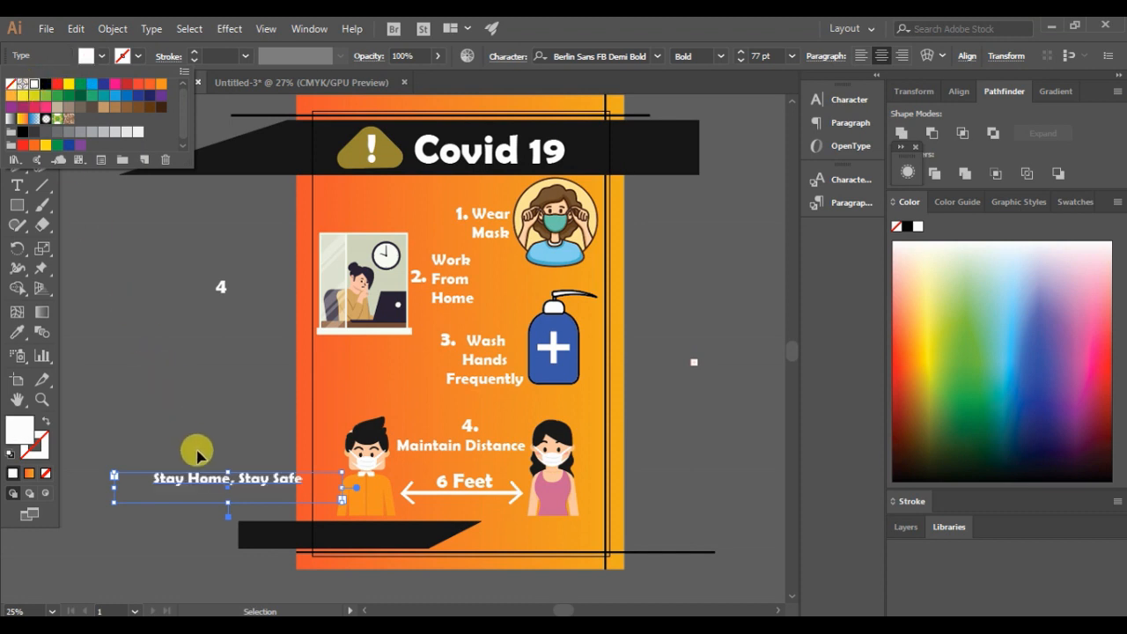
click(196, 475)
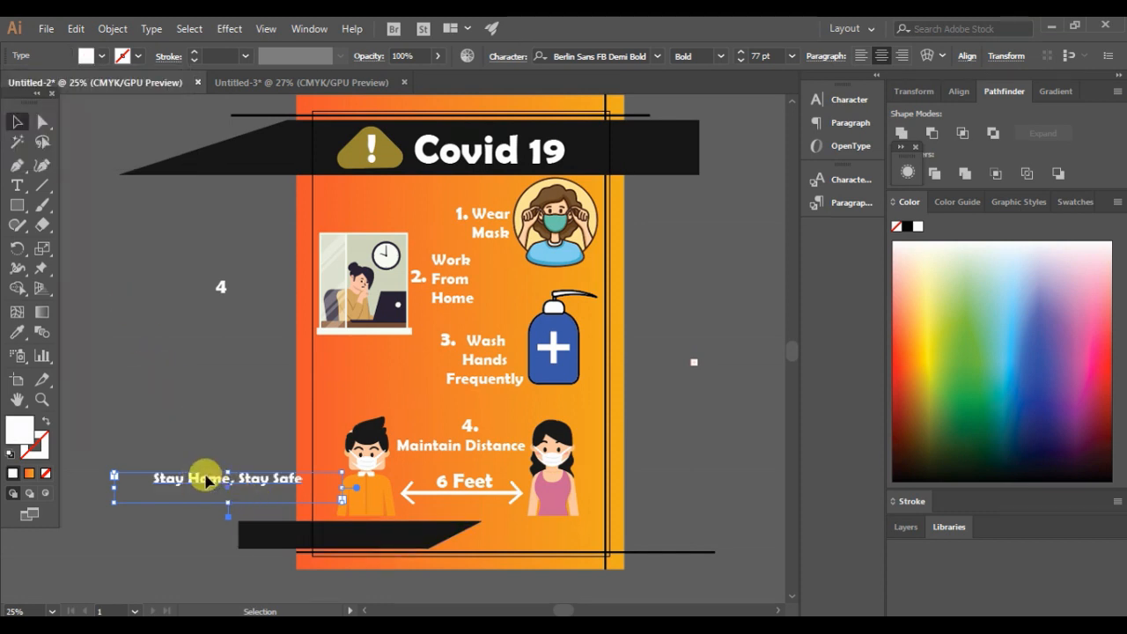
drag(206, 476, 430, 536)
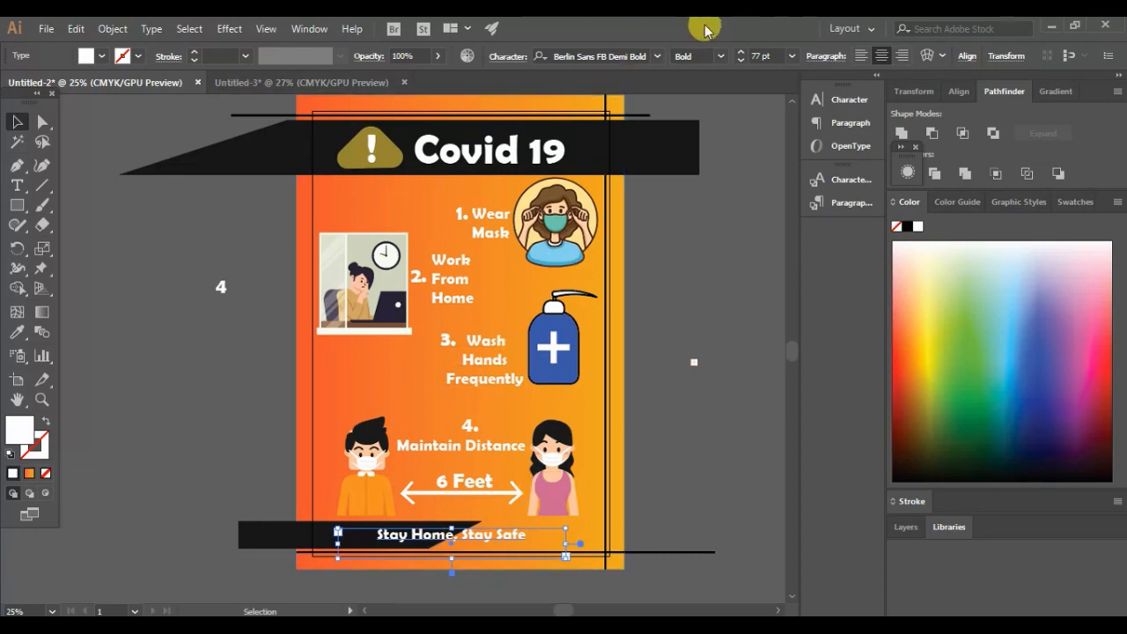
Step: Set the "Stay Home, Stay Safe" slogan's tracking to 200 and its font size to 61 pt
click(828, 102)
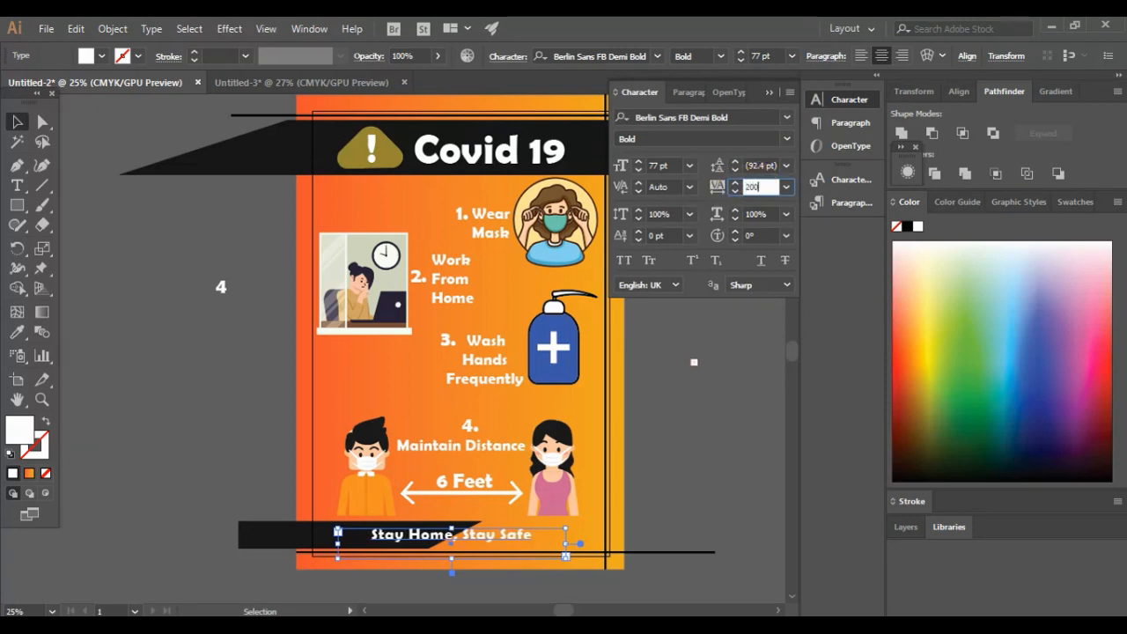
click(714, 195)
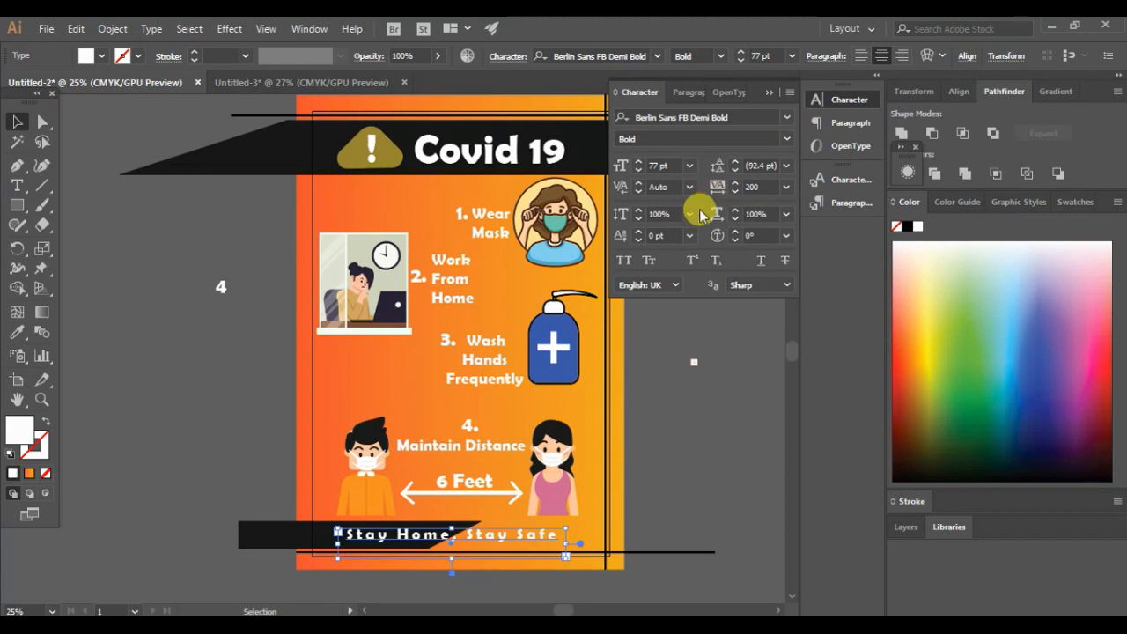
click(741, 62)
click(740, 61)
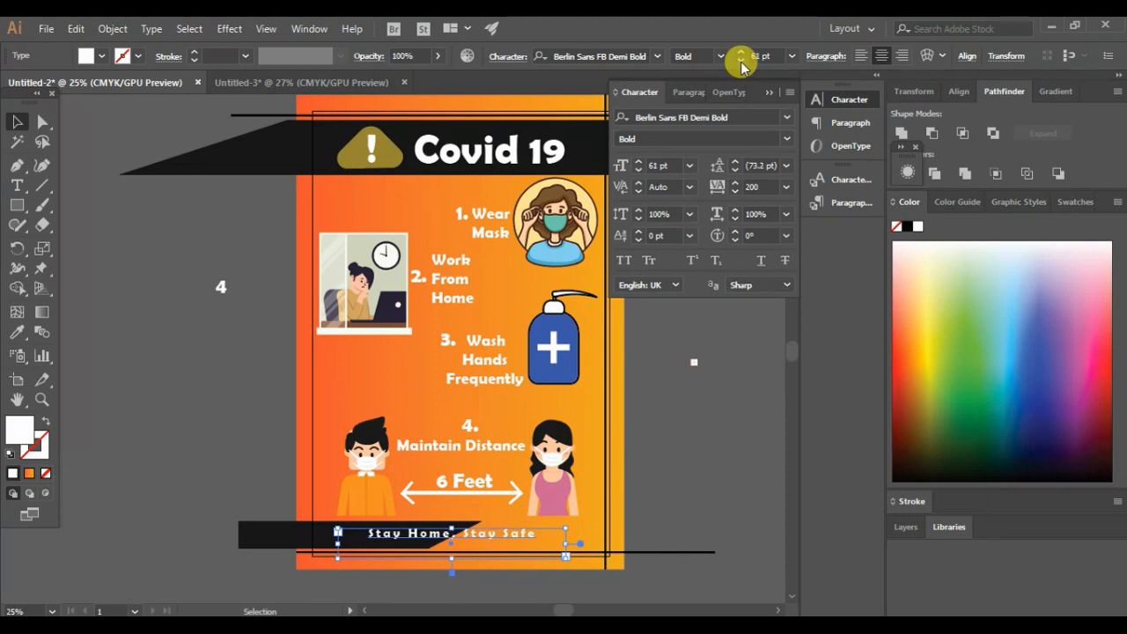
Step: Widen the "Stay Home, Stay Safe" slogan's tracking to 300
click(761, 186)
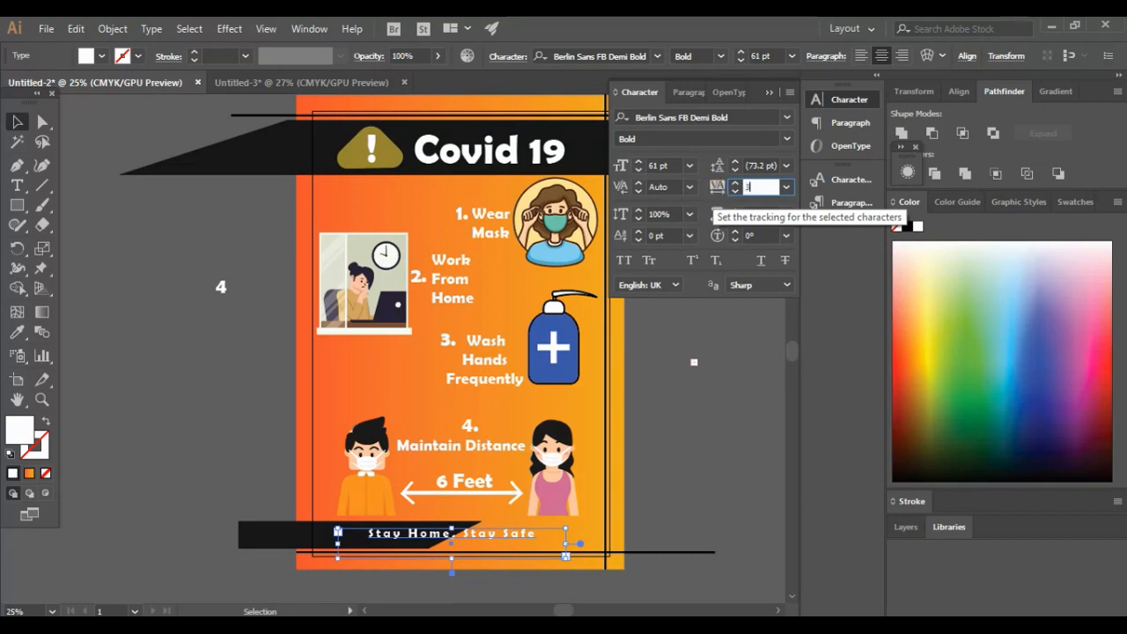
text(300)
key(Return)
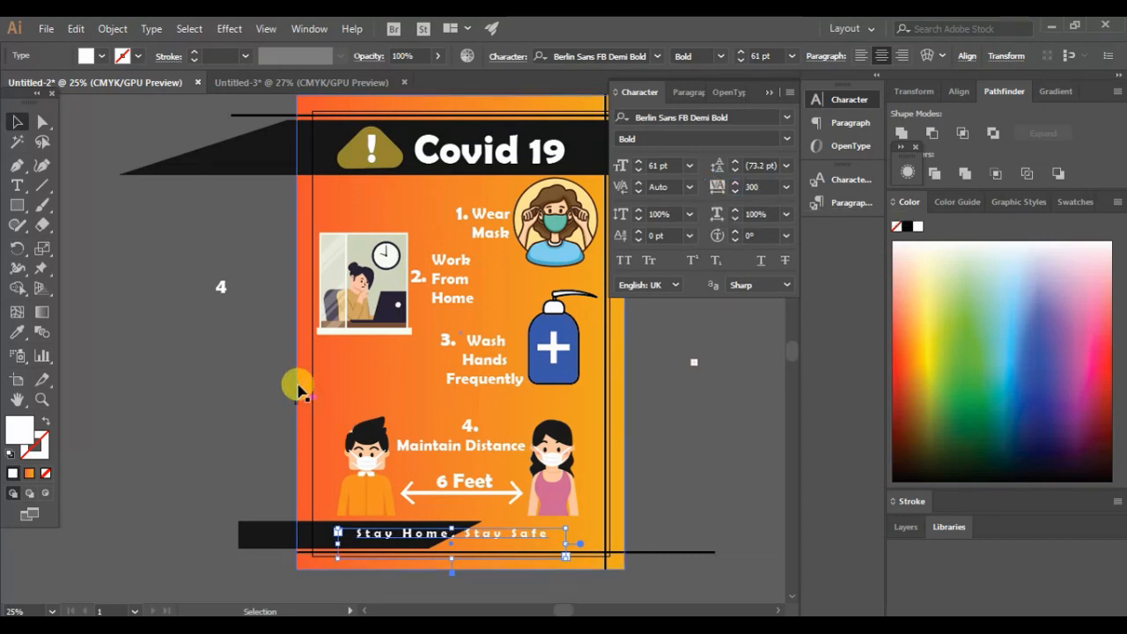
click(219, 362)
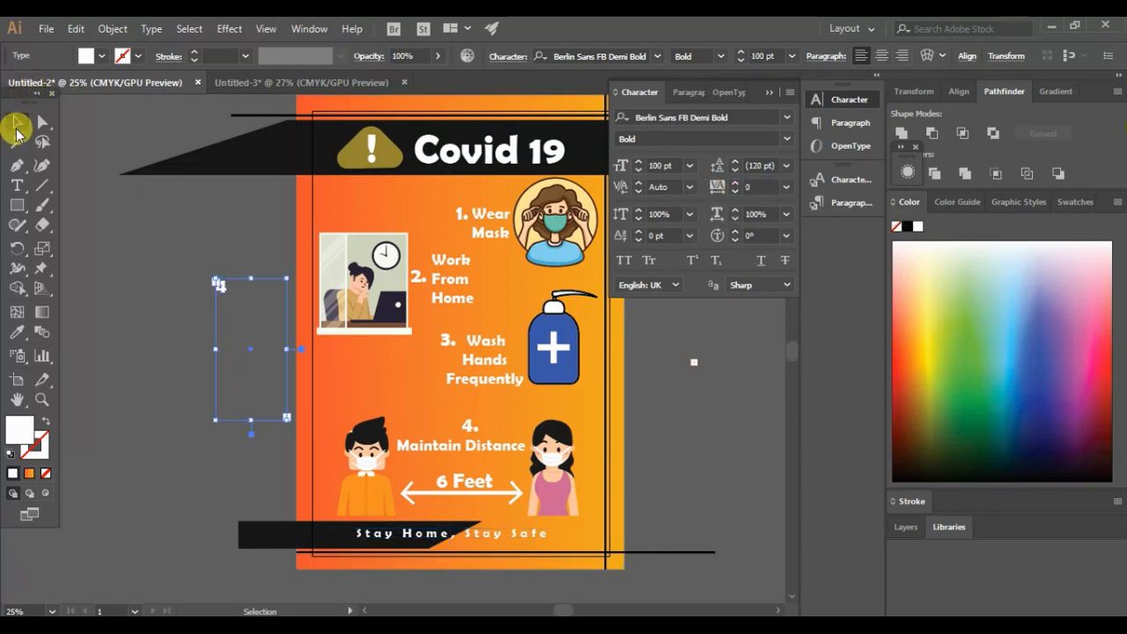
click(416, 538)
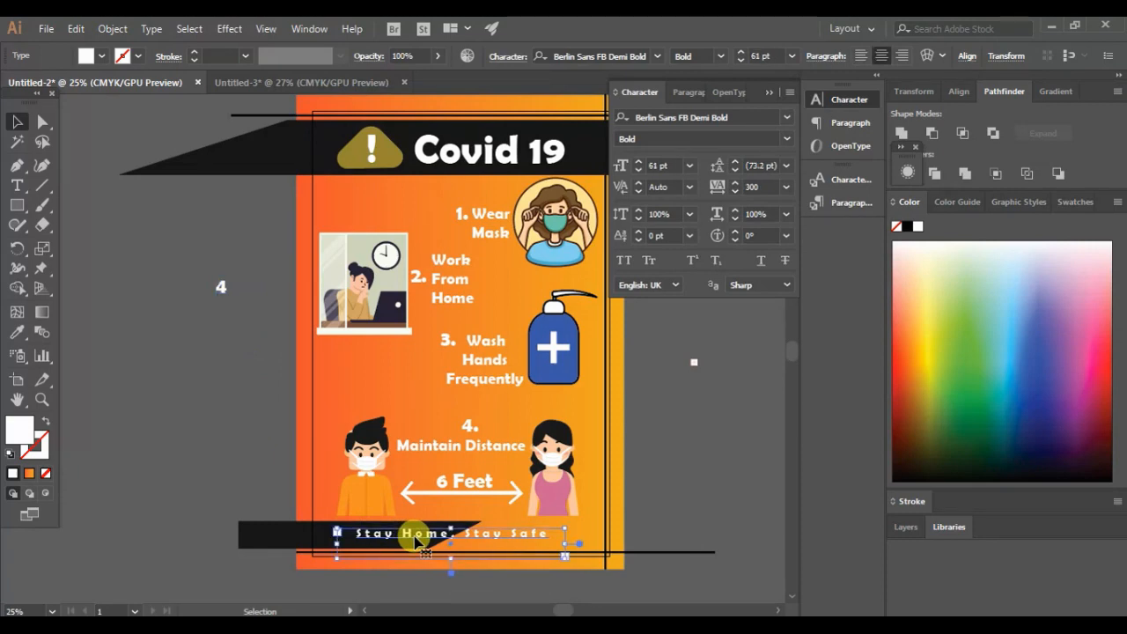
click(309, 448)
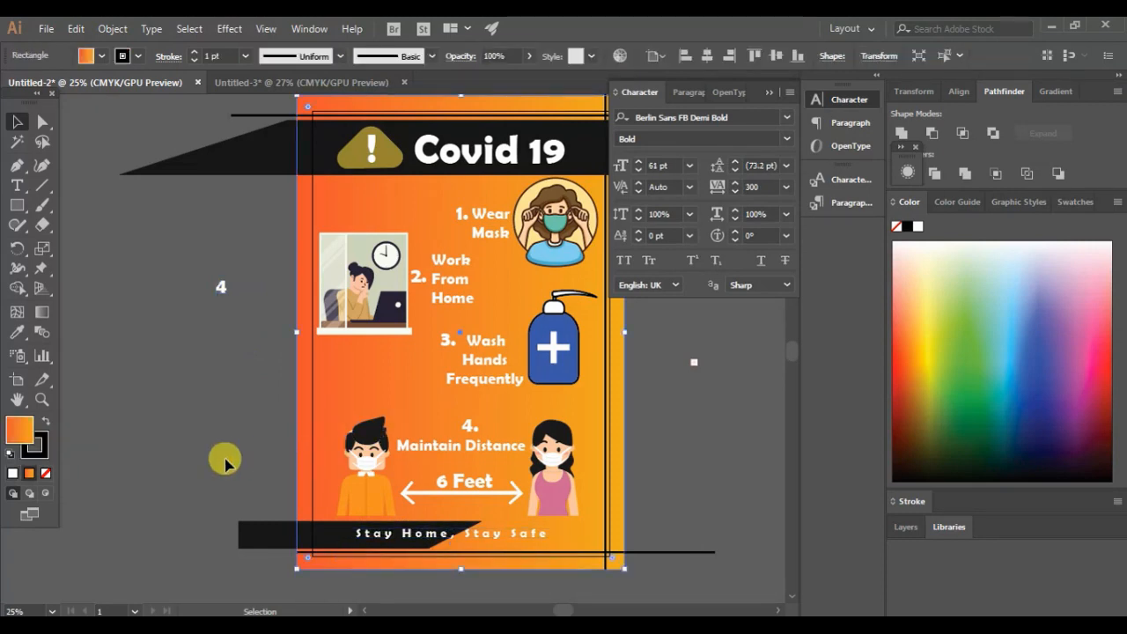
Step: Replace the comma in the slogan with spaces so "Stay Home" sits on the lower banner and "Stay Safe" beyond it
click(17, 188)
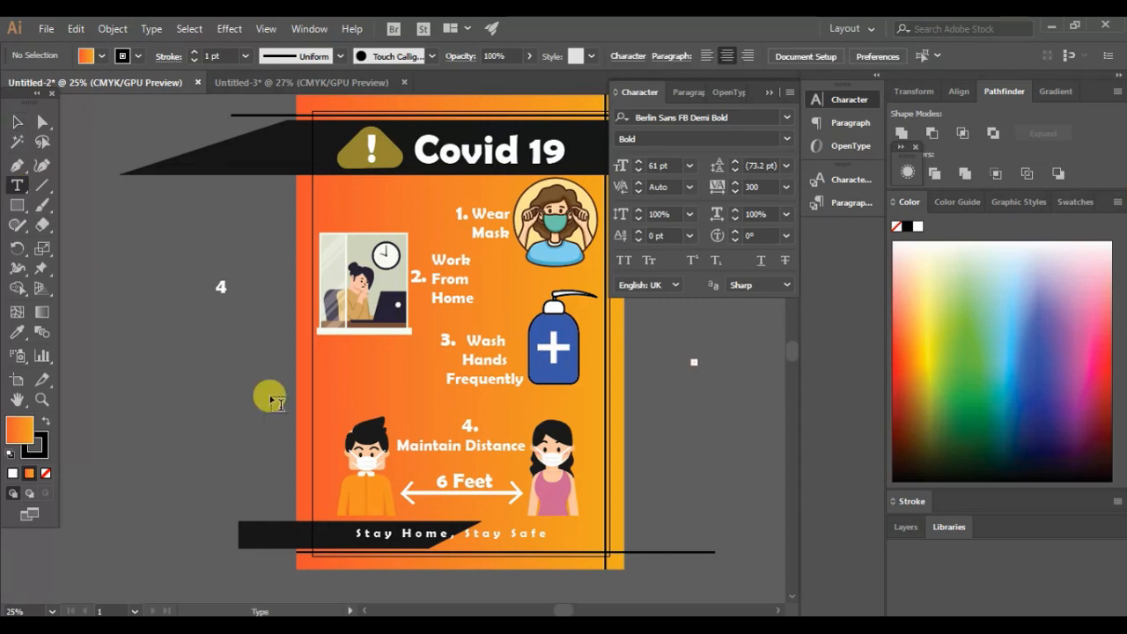
click(459, 535)
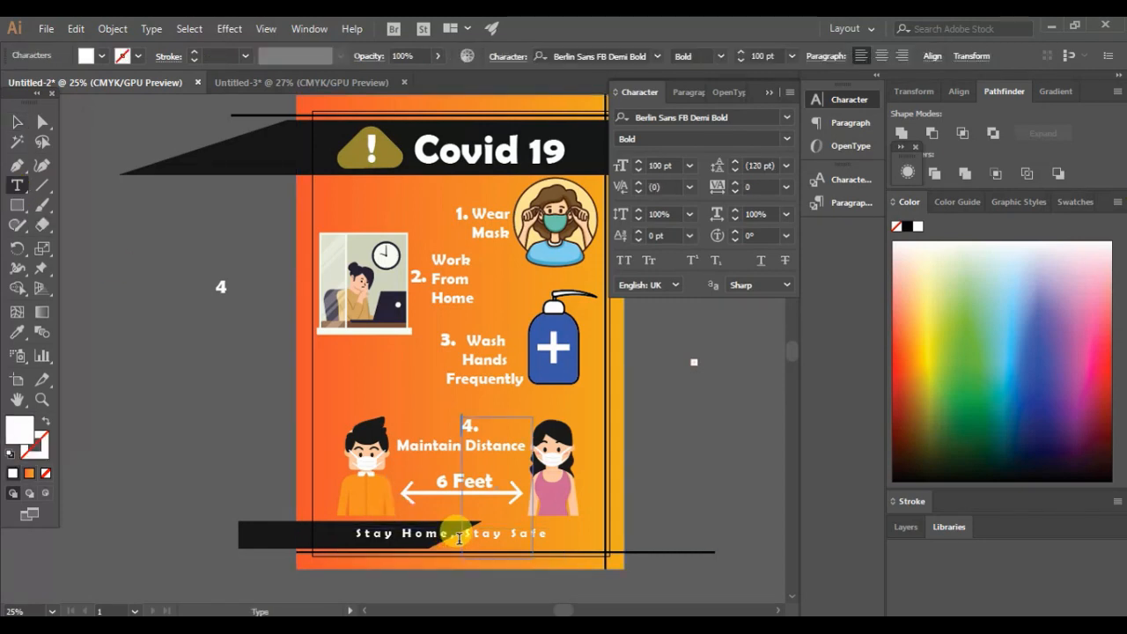
click(555, 544)
click(548, 536)
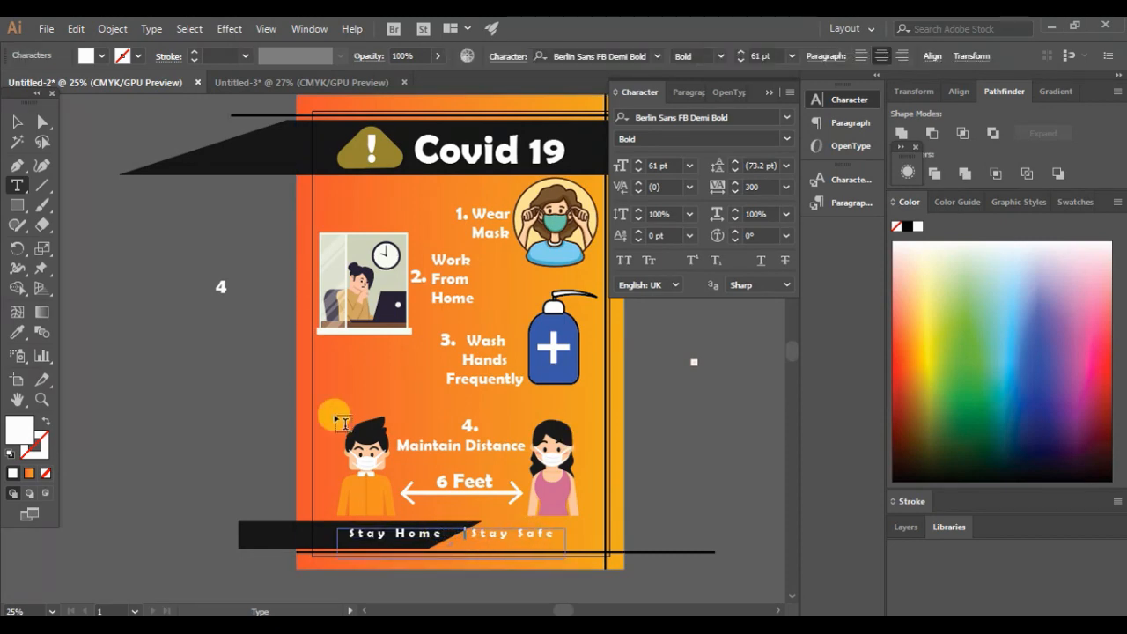
click(16, 122)
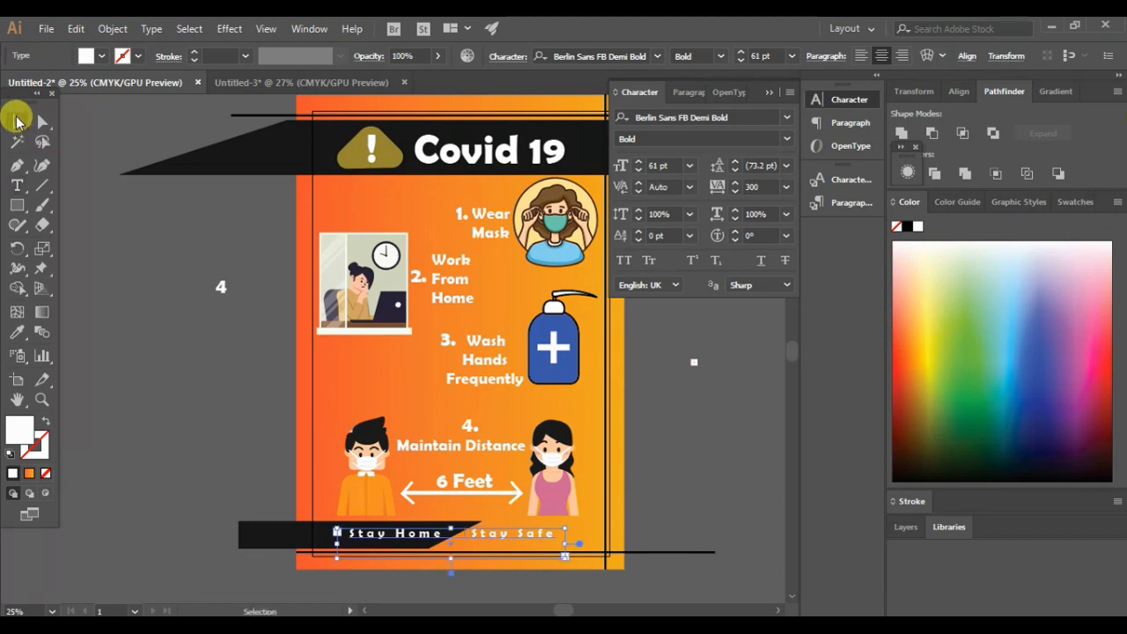
click(200, 423)
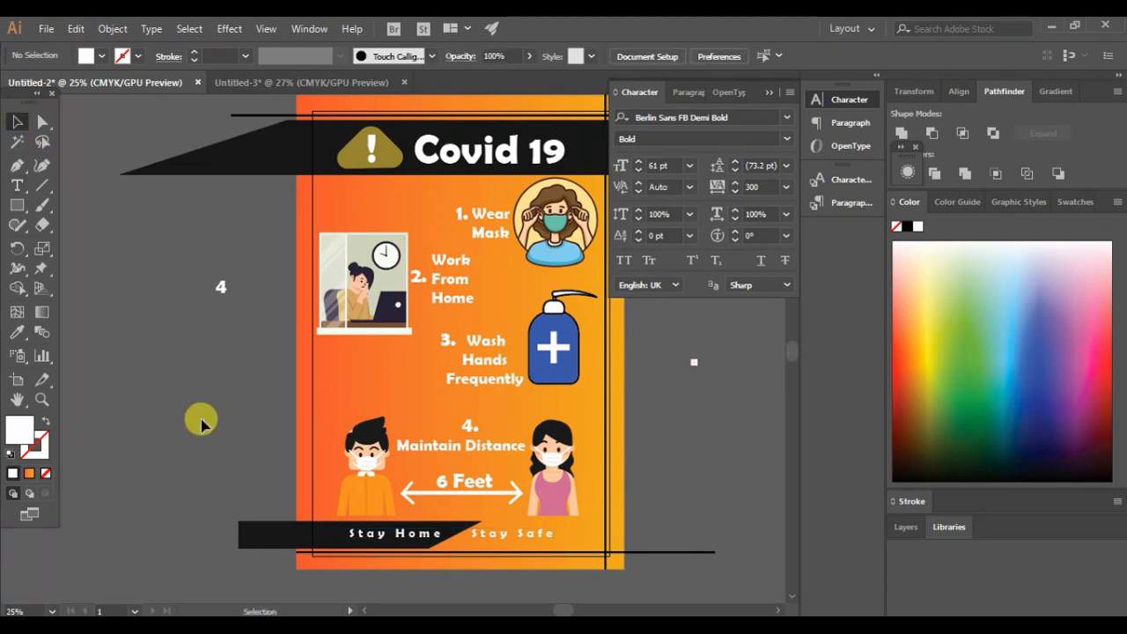
Step: Draw a tall, narrow white rectangle overlapping the poster's left edge, between the title banner and the lower banner
right_click(201, 424)
scroll(134, 451, right, 3)
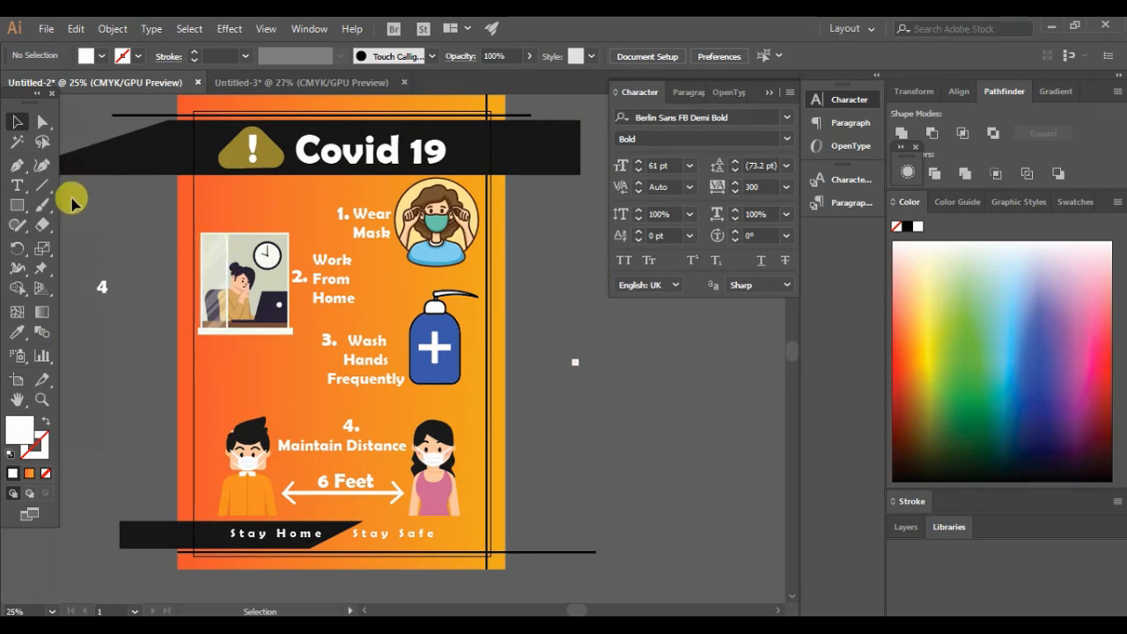
click(16, 204)
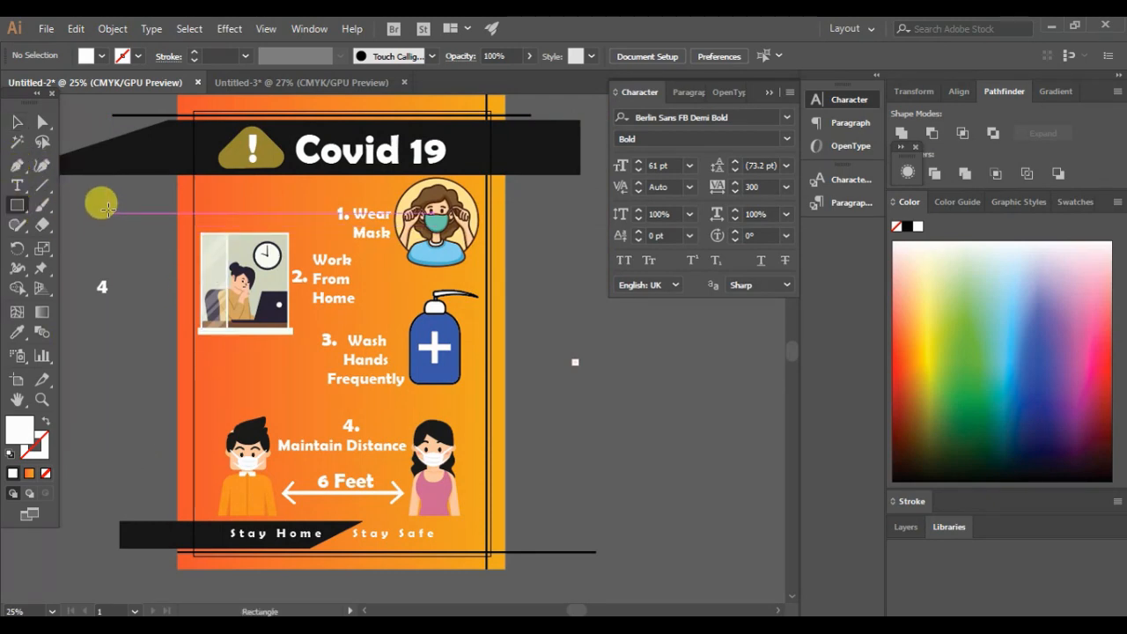
drag(114, 196, 193, 454)
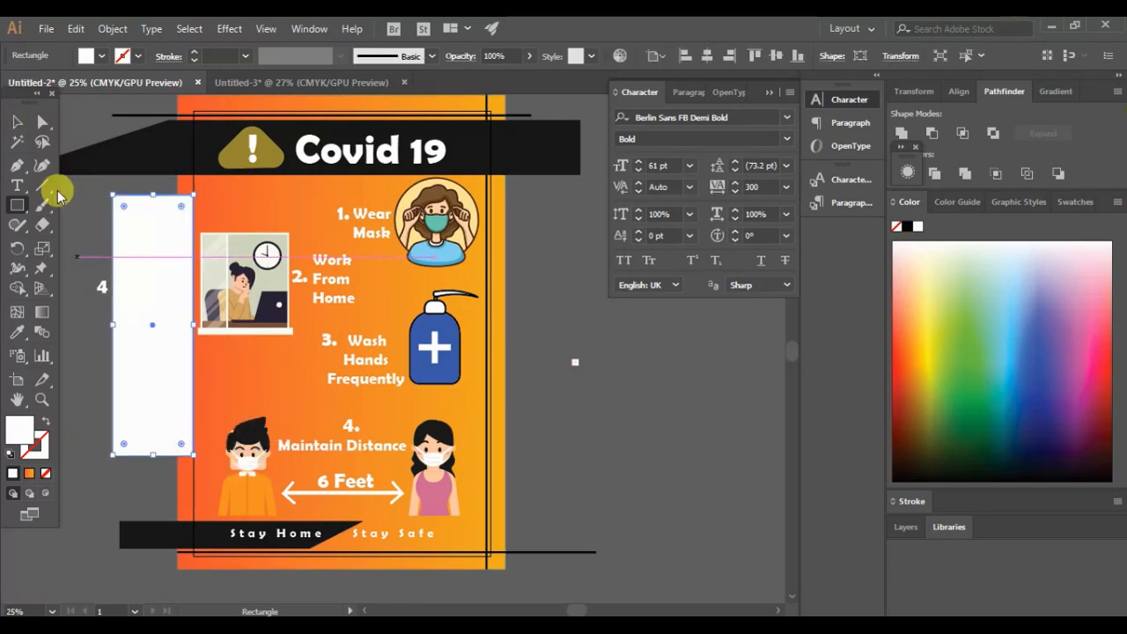
click(16, 121)
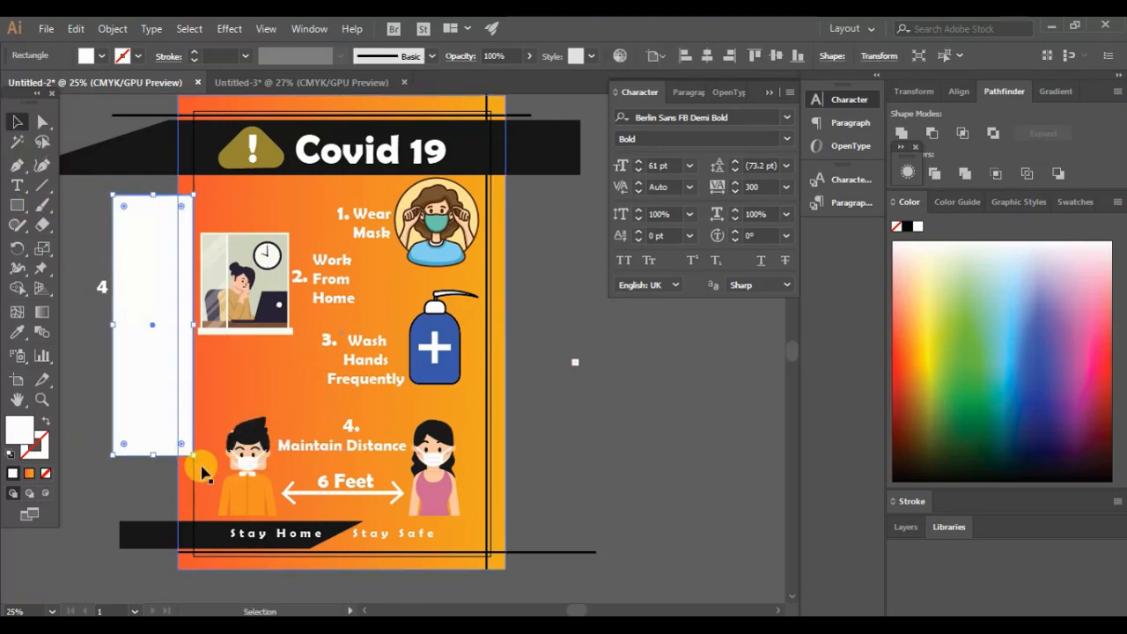
Step: Rotate the white rectangle diagonally, lengthen it past the poster's right edge and position it across the upper right part
drag(193, 459, 398, 189)
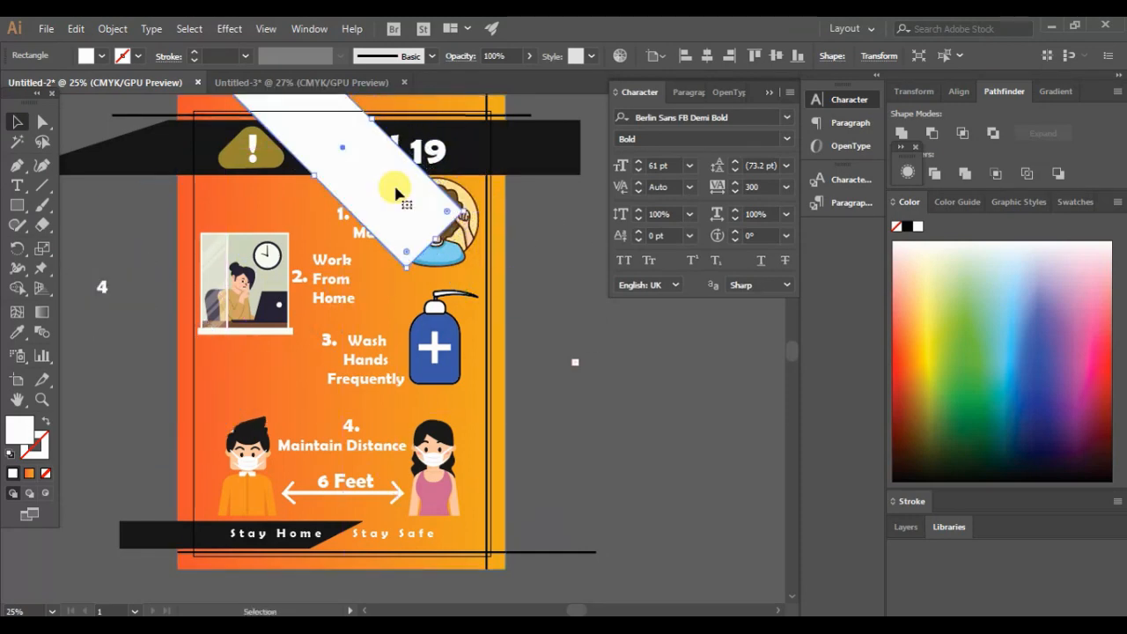
drag(450, 252, 602, 350)
drag(444, 316, 458, 309)
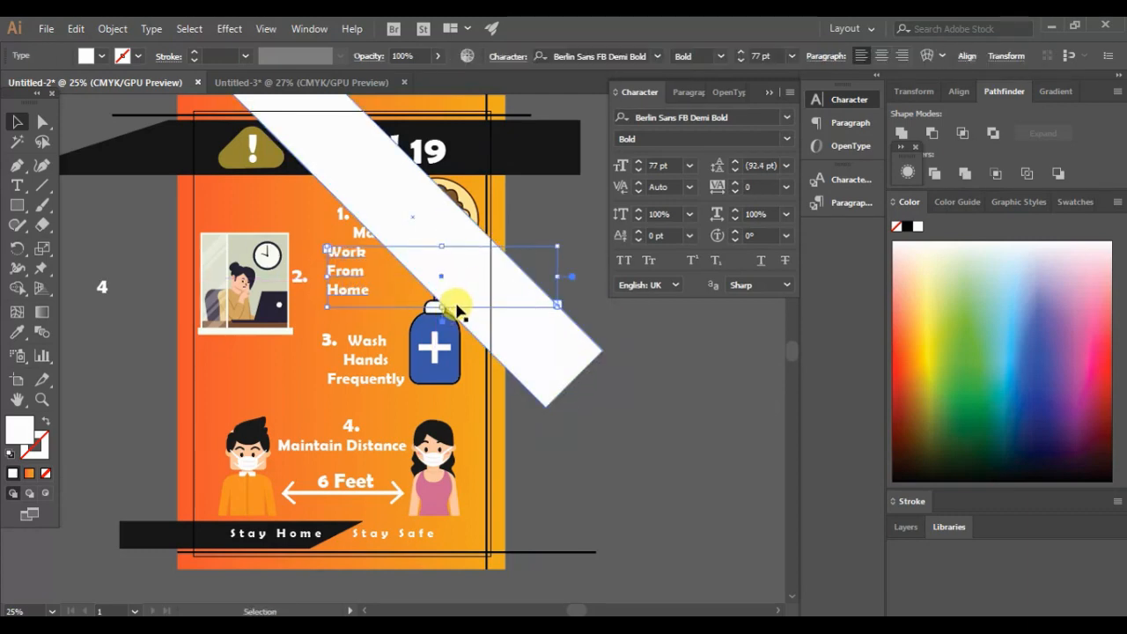
key(ctrl+z)
drag(374, 178, 400, 165)
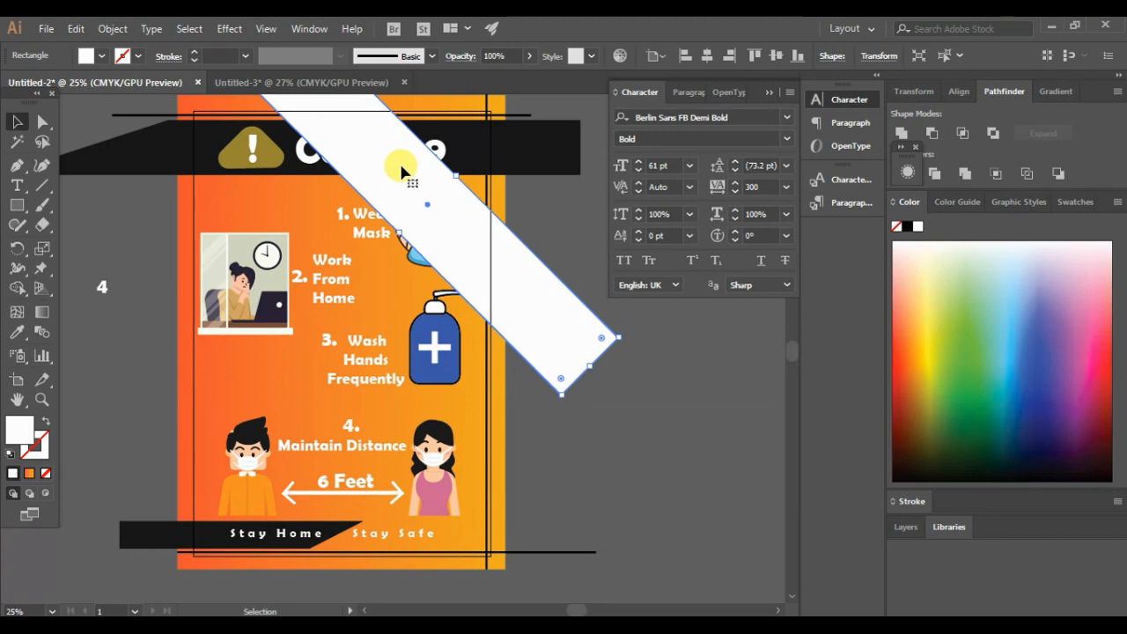
Step: Fill the diagonal band with green and reduce its opacity to 38%
click(101, 55)
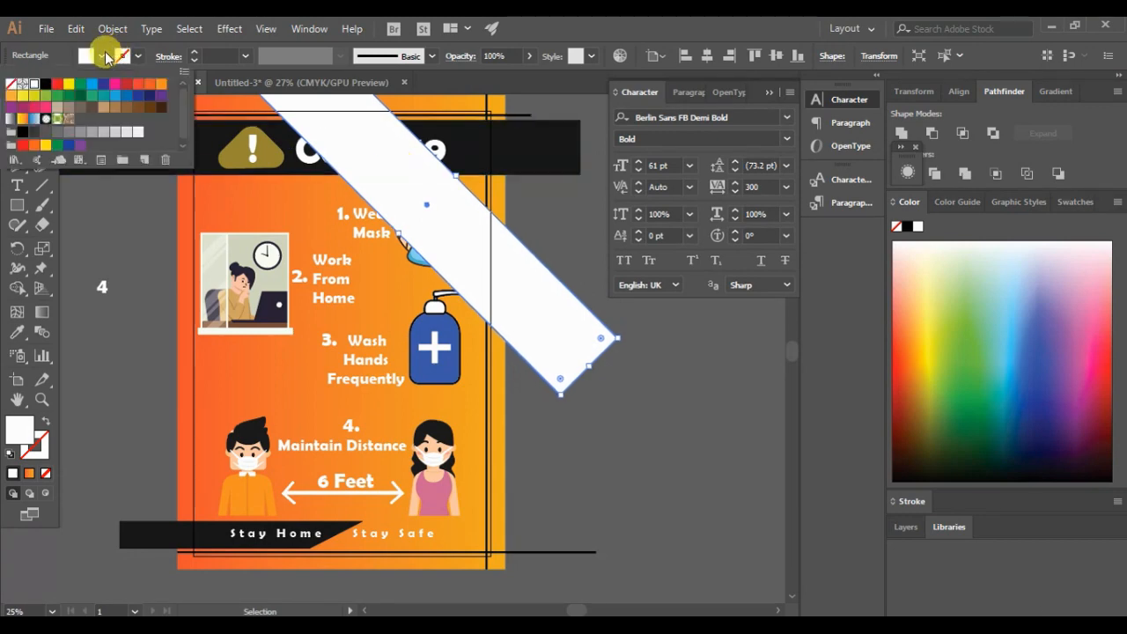
click(57, 87)
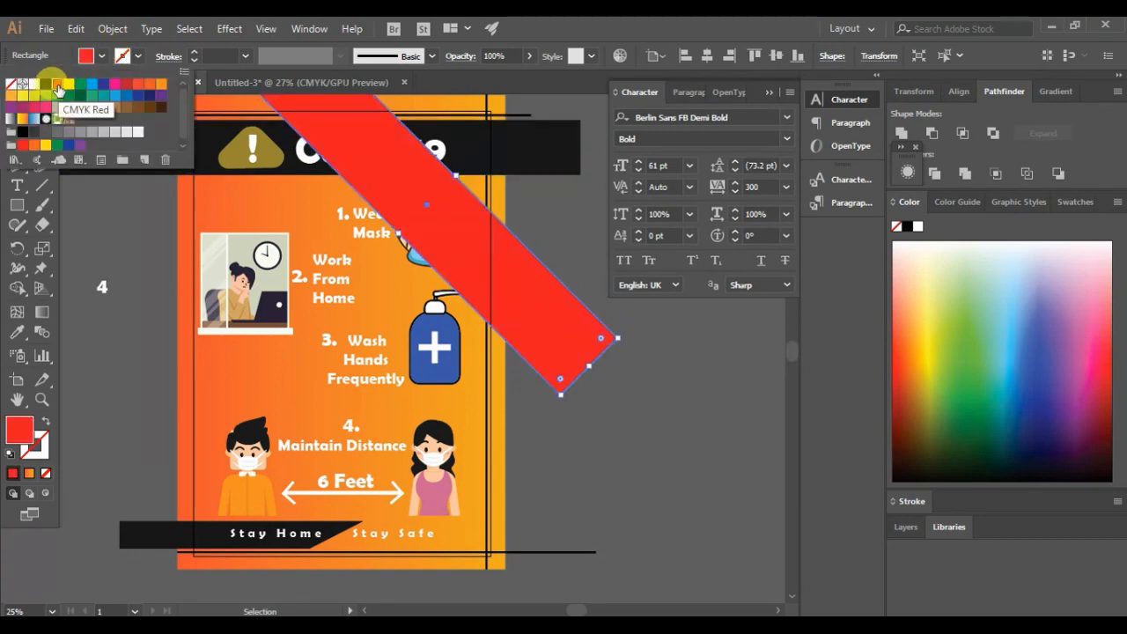
click(81, 86)
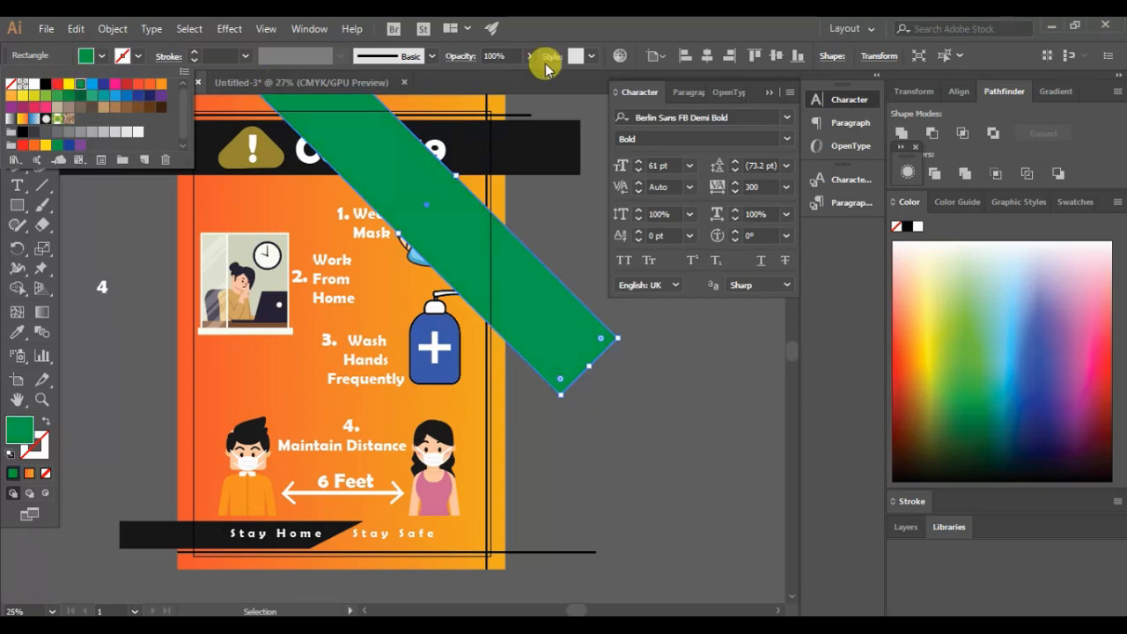
click(530, 57)
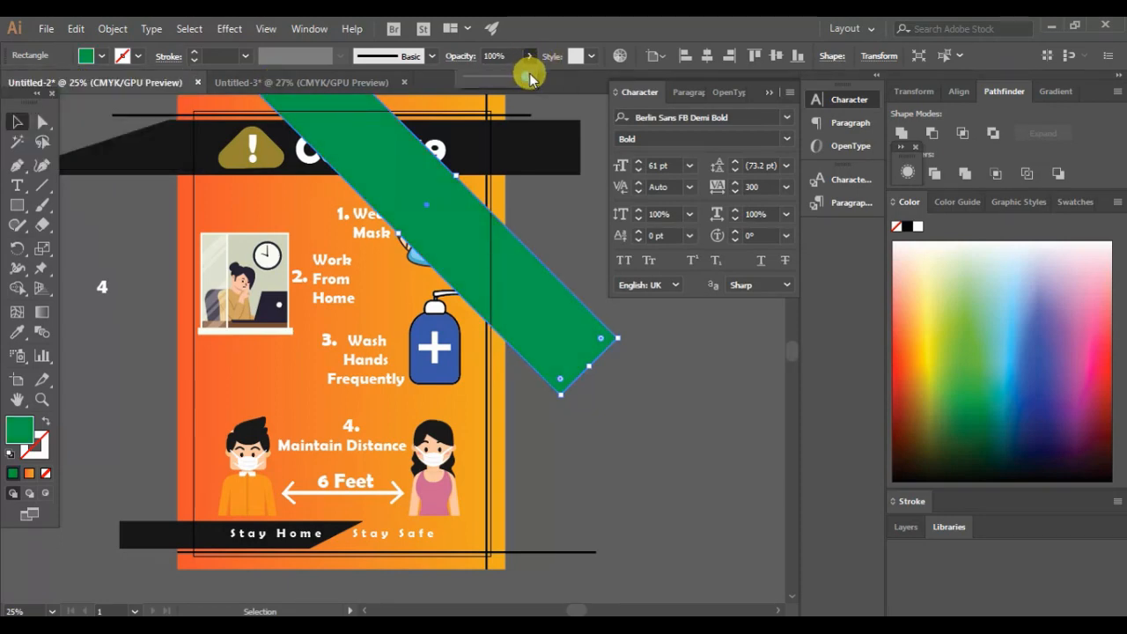
click(586, 402)
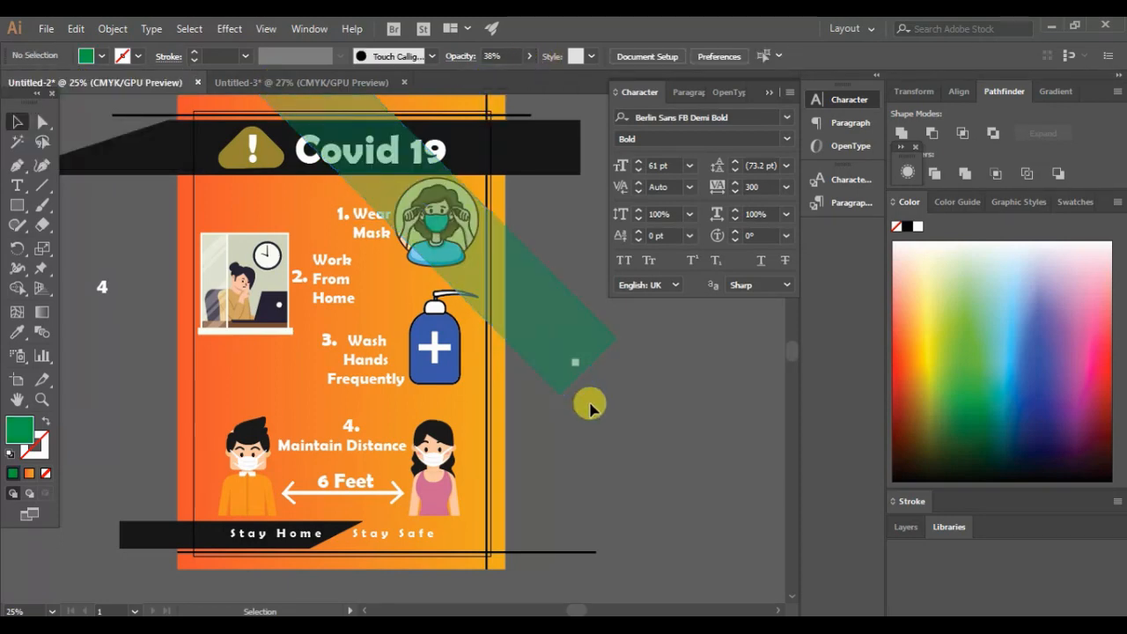
Step: Lower the green diagonal band's opacity further to 21%
click(573, 347)
click(529, 57)
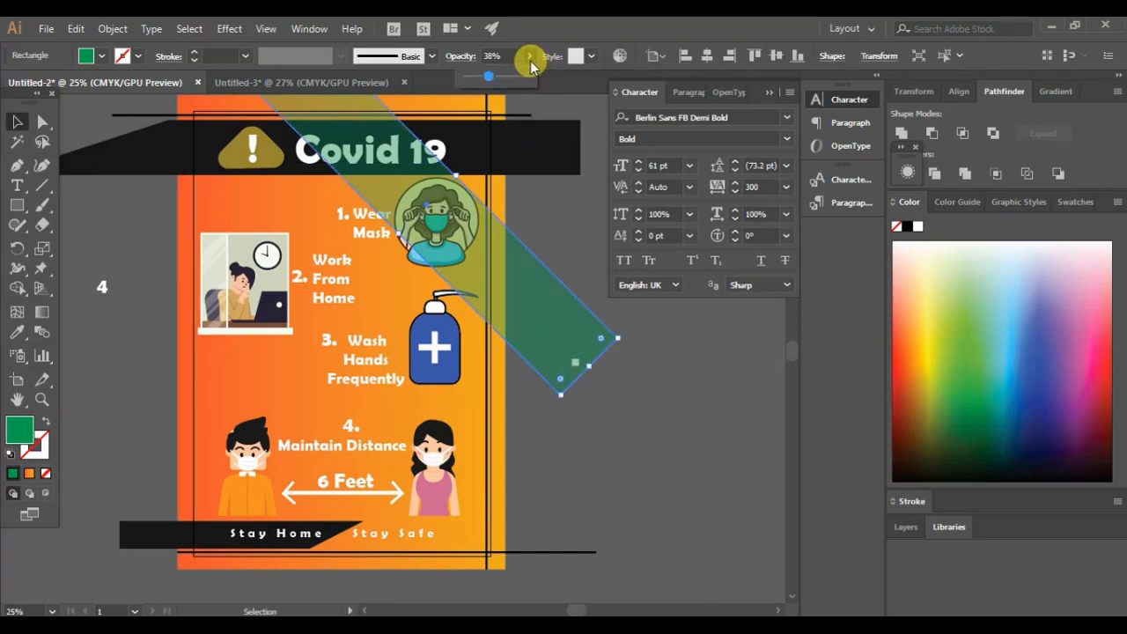
drag(489, 75, 478, 76)
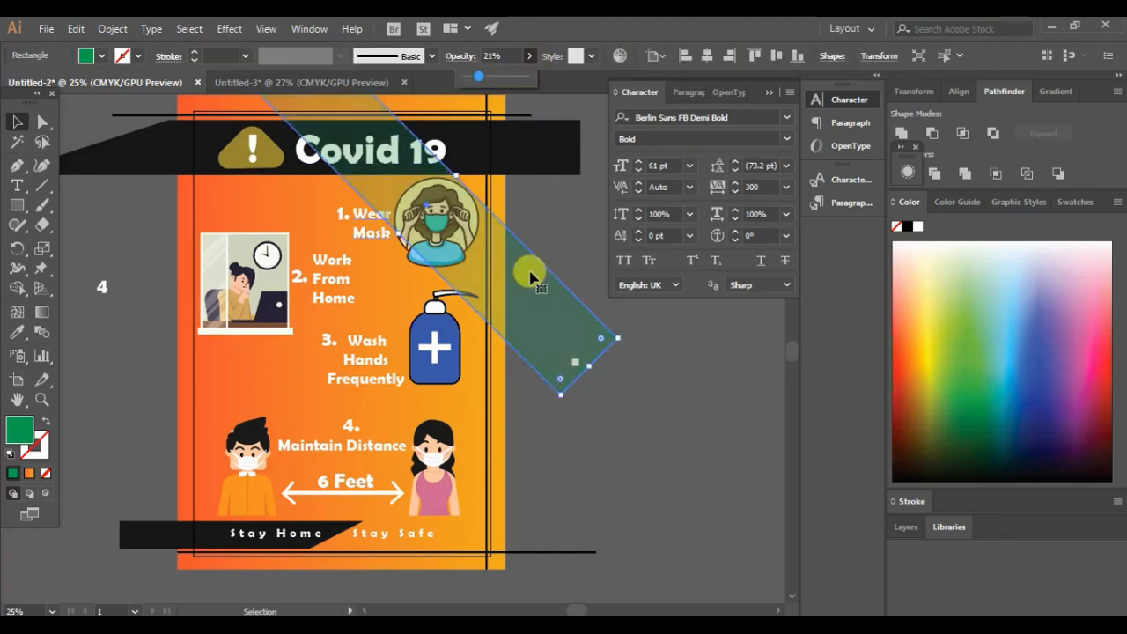
click(589, 400)
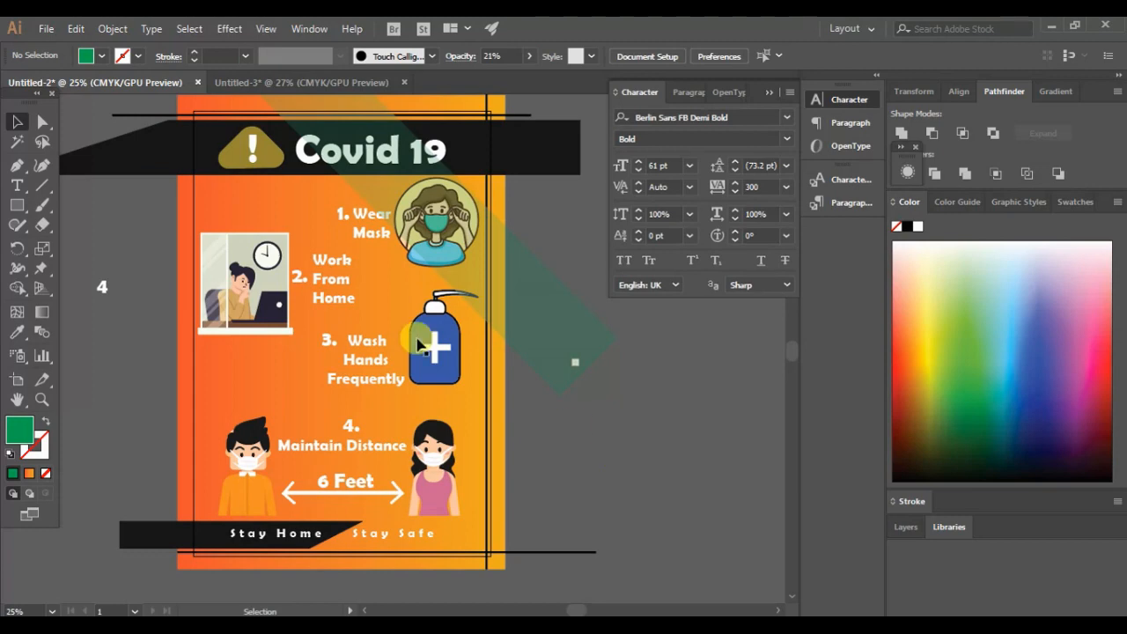
Step: Paste a copy of the green diagonal band, rotate it to the opposite diagonal and extend it past the poster's left edge
click(566, 341)
key(ctrl+v)
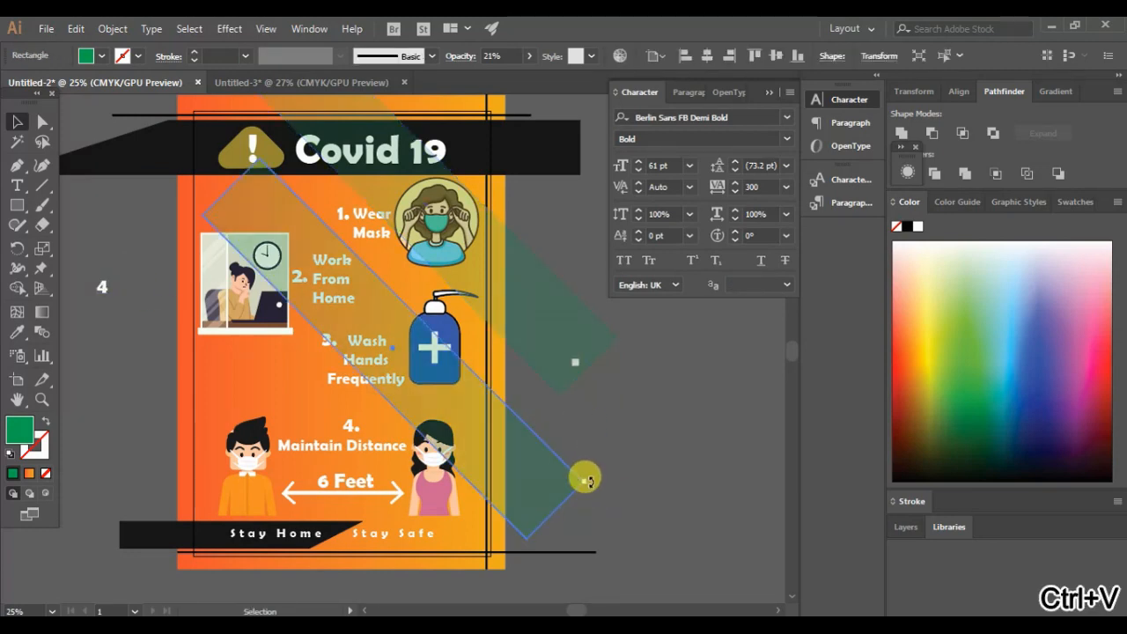
drag(588, 480, 277, 300)
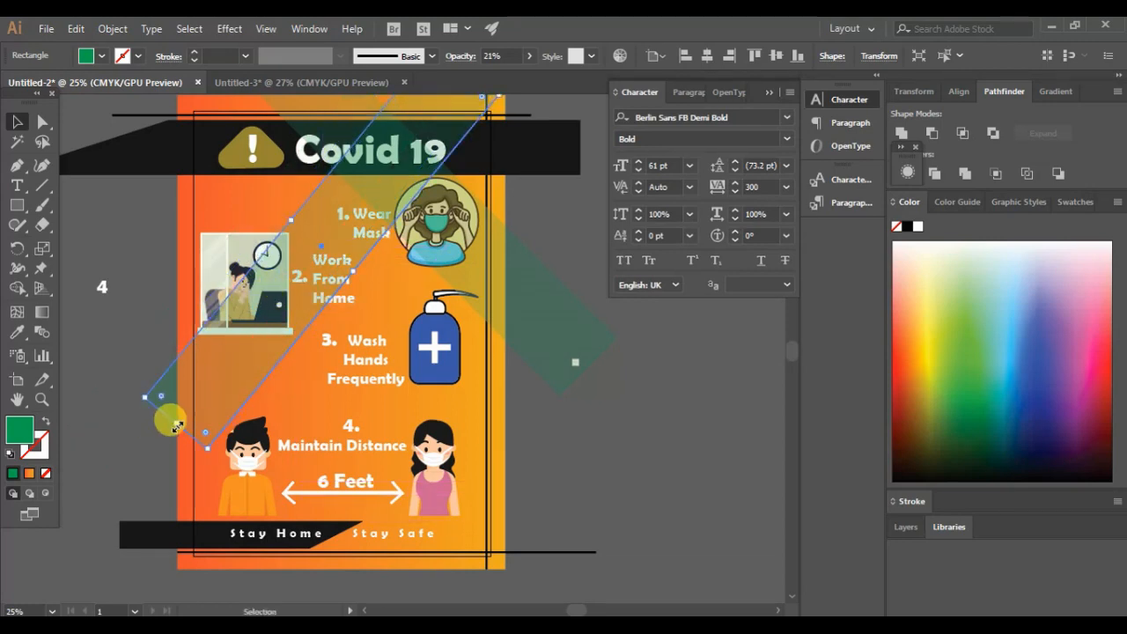
drag(177, 426, 81, 477)
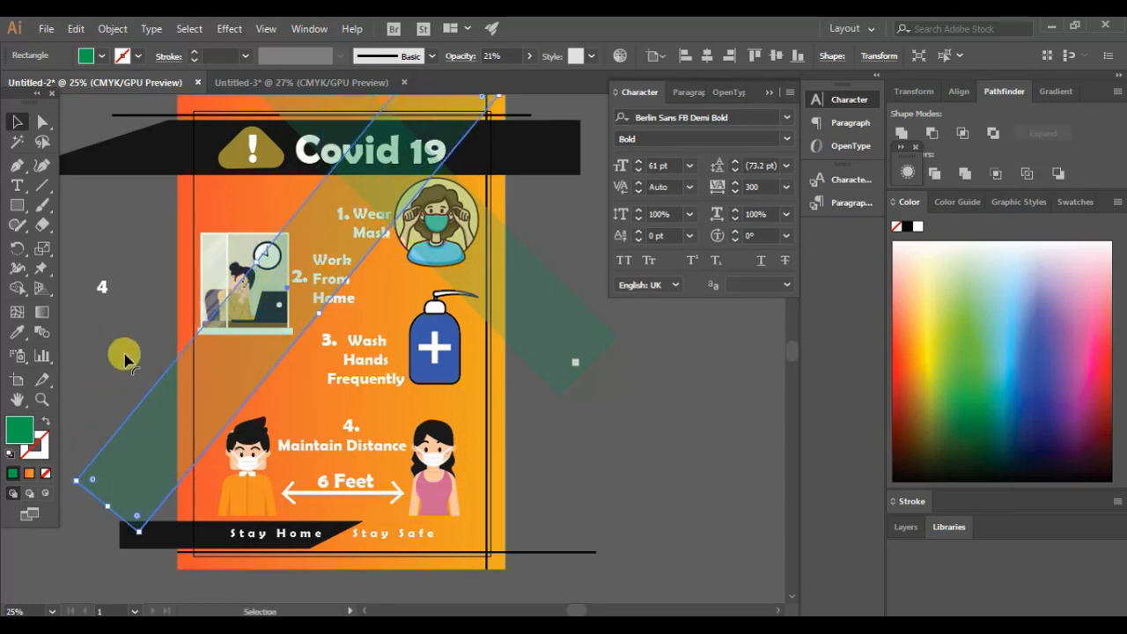
Step: Fill the opposite diagonal band with light blue
click(101, 56)
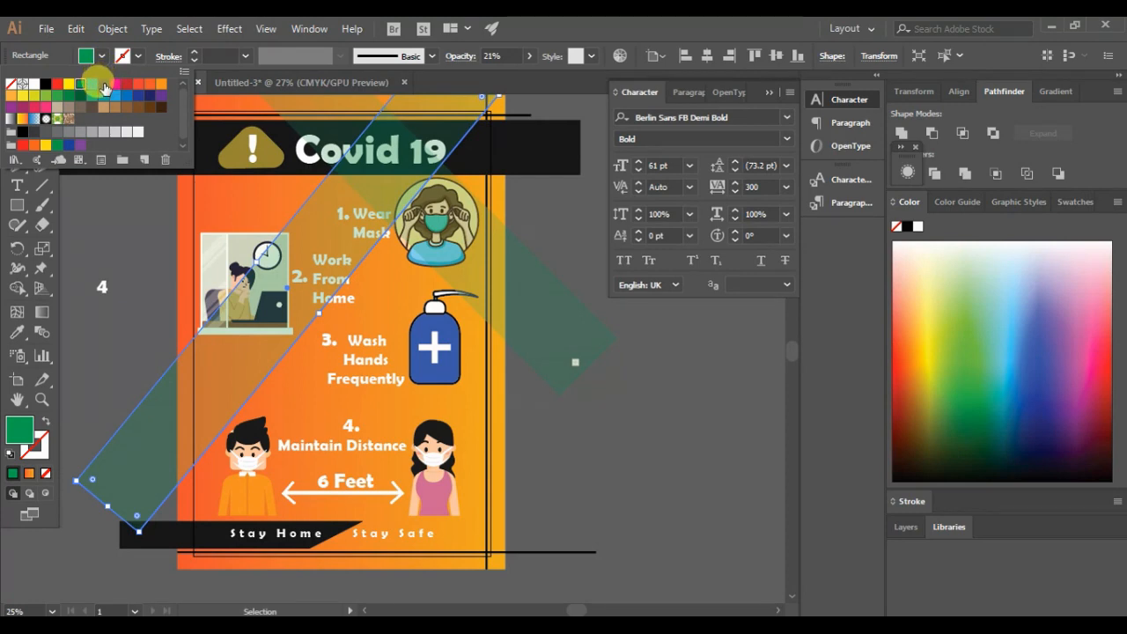
click(95, 88)
click(679, 541)
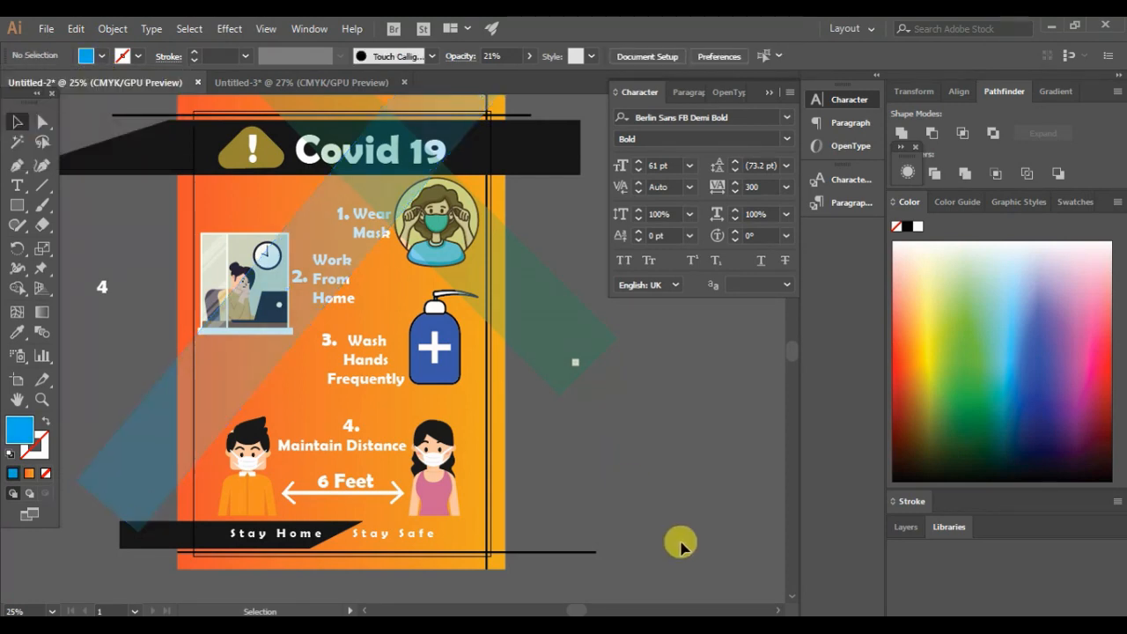
Step: Bring the "Work From Home" and "Wear Mask" texts to the front
click(353, 307)
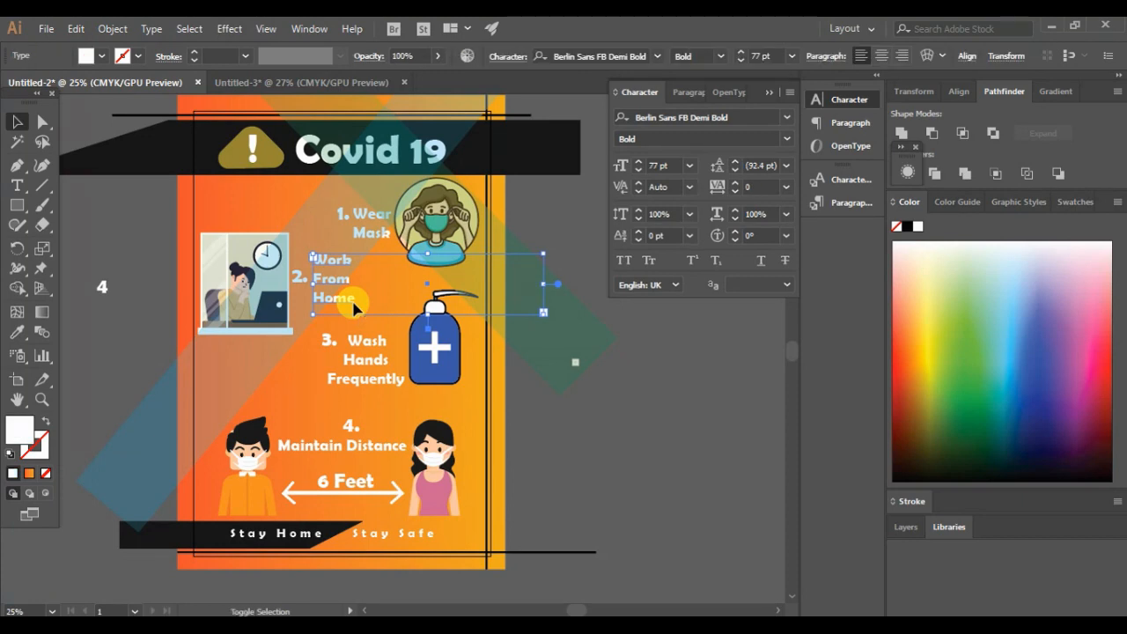
shift+click(391, 235)
right_click(390, 233)
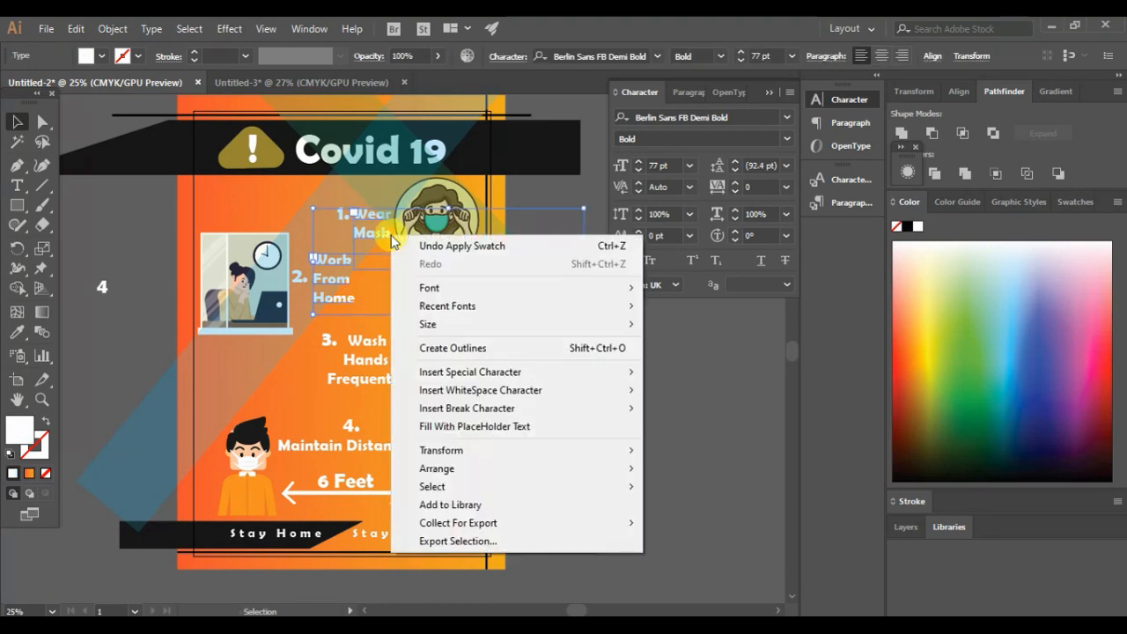
mouse_move(467, 473)
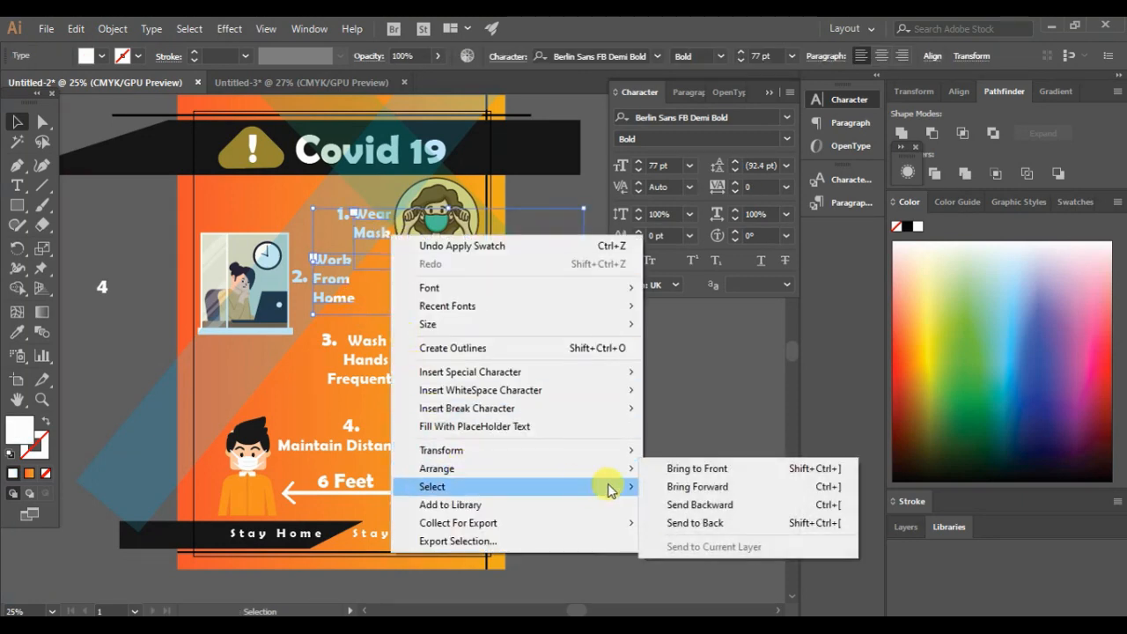
click(674, 467)
click(675, 457)
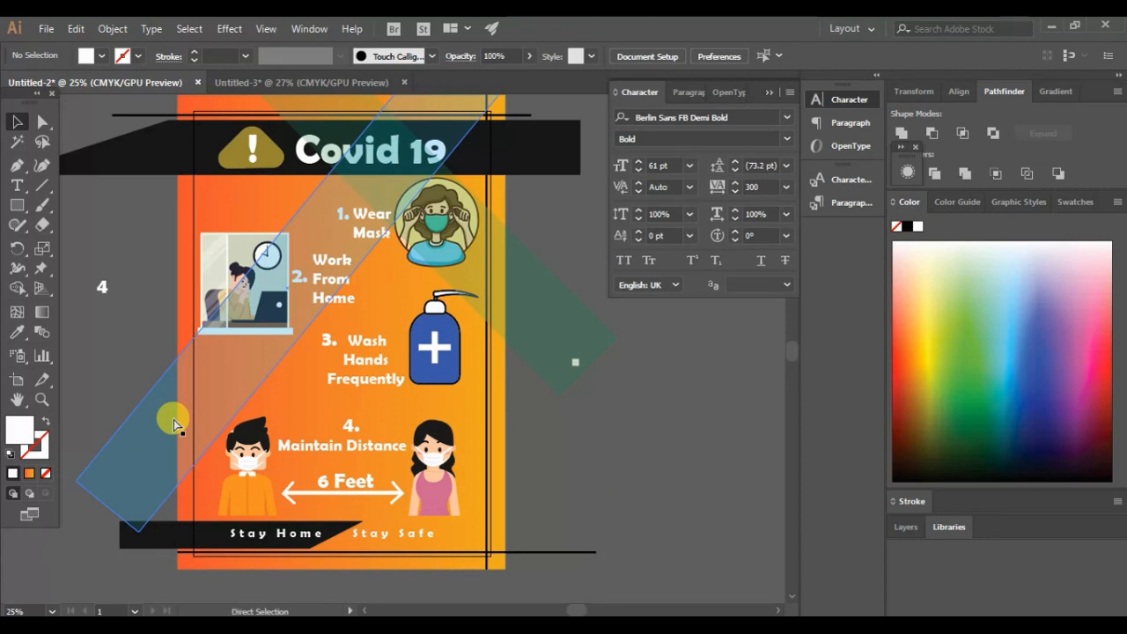
Step: Paste another green diagonal band, lengthen it past the poster's lower right edge and position it across the middle of the poster
key(ctrl+v)
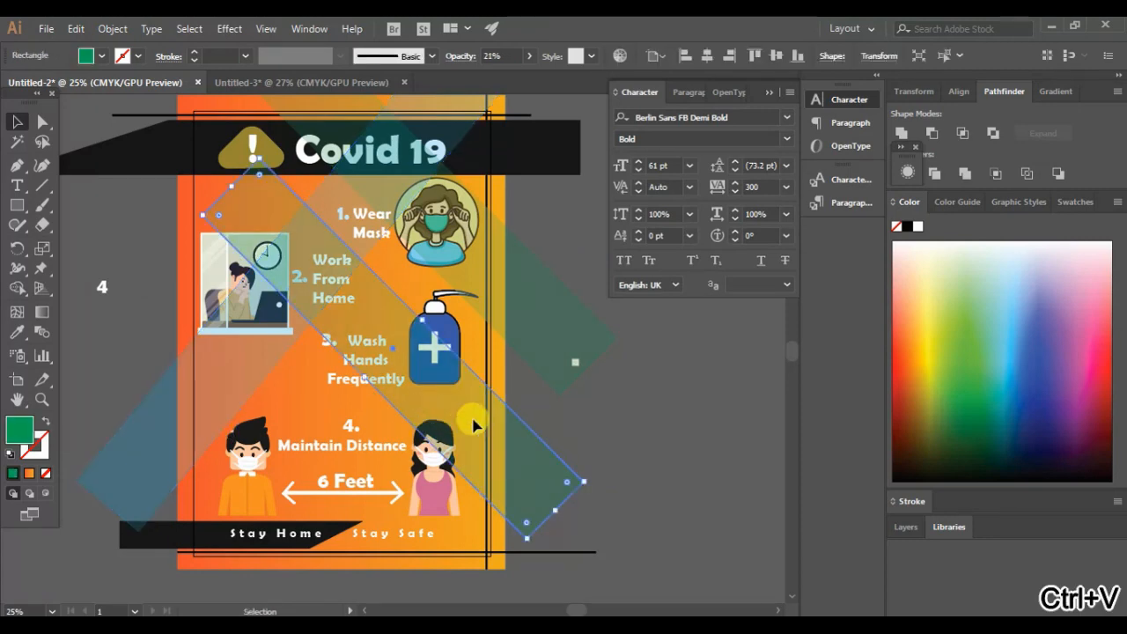
drag(473, 423, 370, 321)
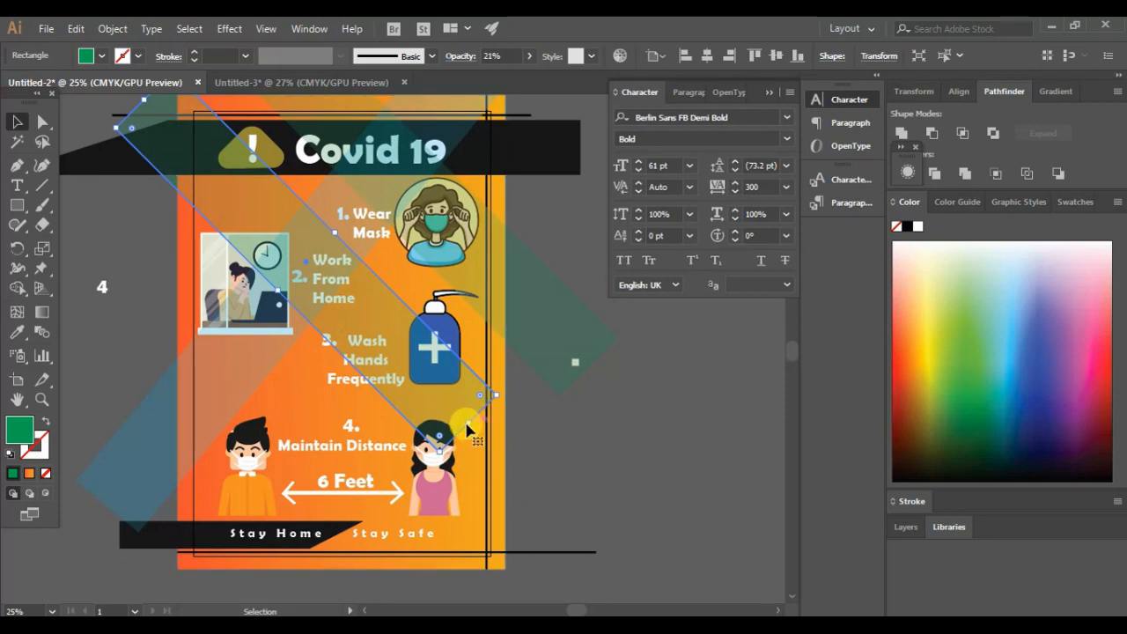
drag(469, 427, 571, 483)
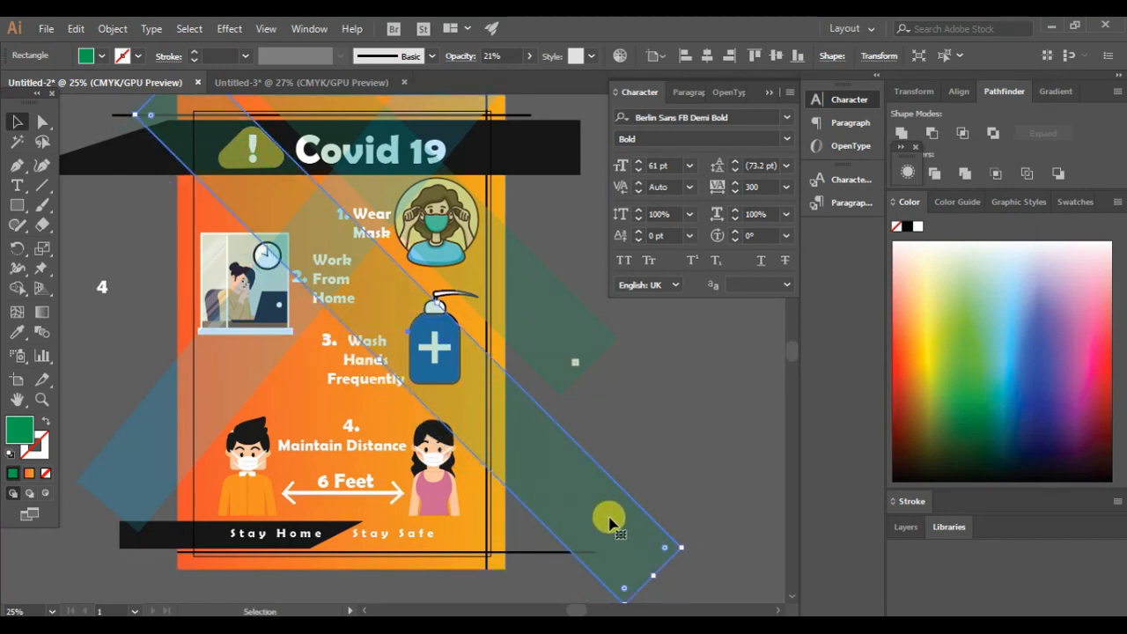
drag(624, 531, 569, 502)
Step: Fill the new middle diagonal band with dark brown
click(103, 62)
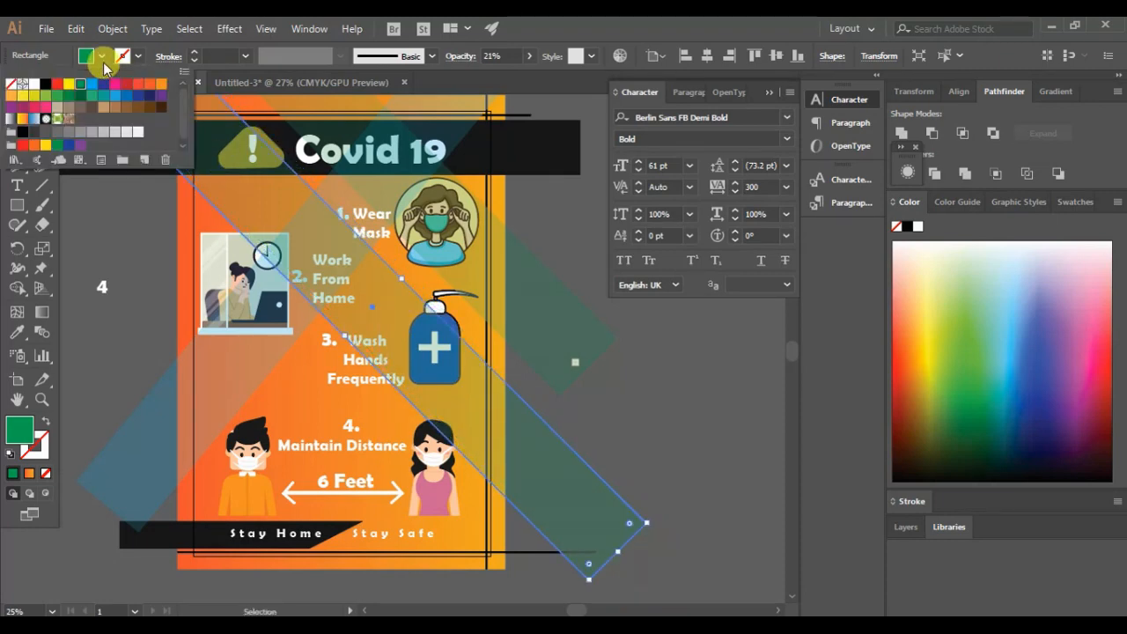
click(141, 112)
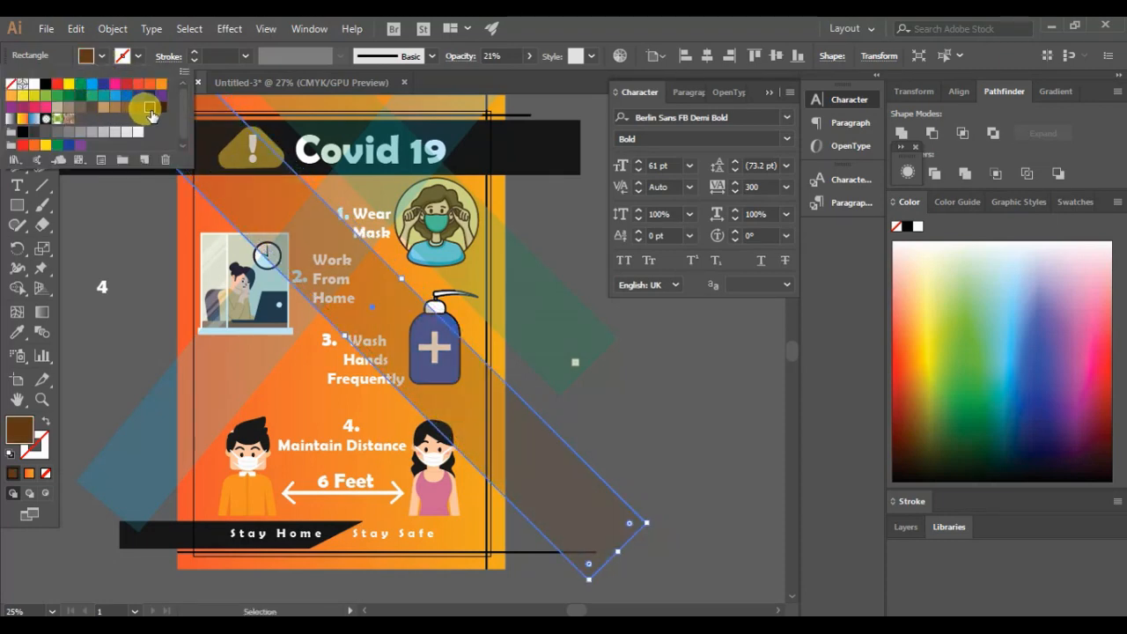
click(712, 467)
click(712, 468)
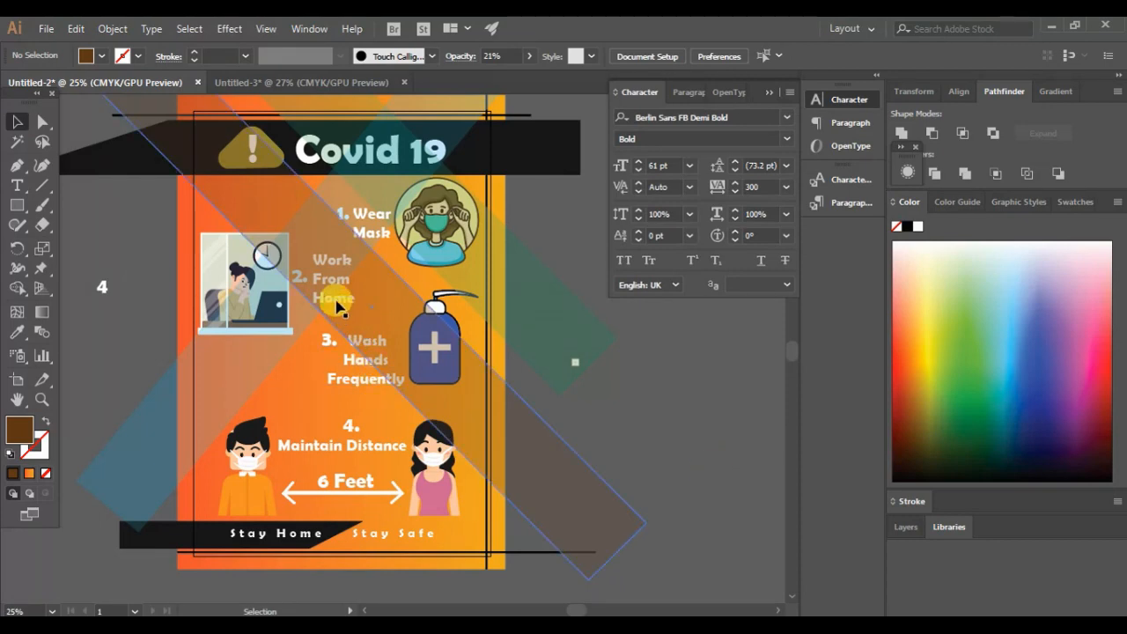
Step: Bring the "Work From Home" text to the front again and reposition the brown diagonal band across the poster's middle
click(357, 293)
right_click(341, 299)
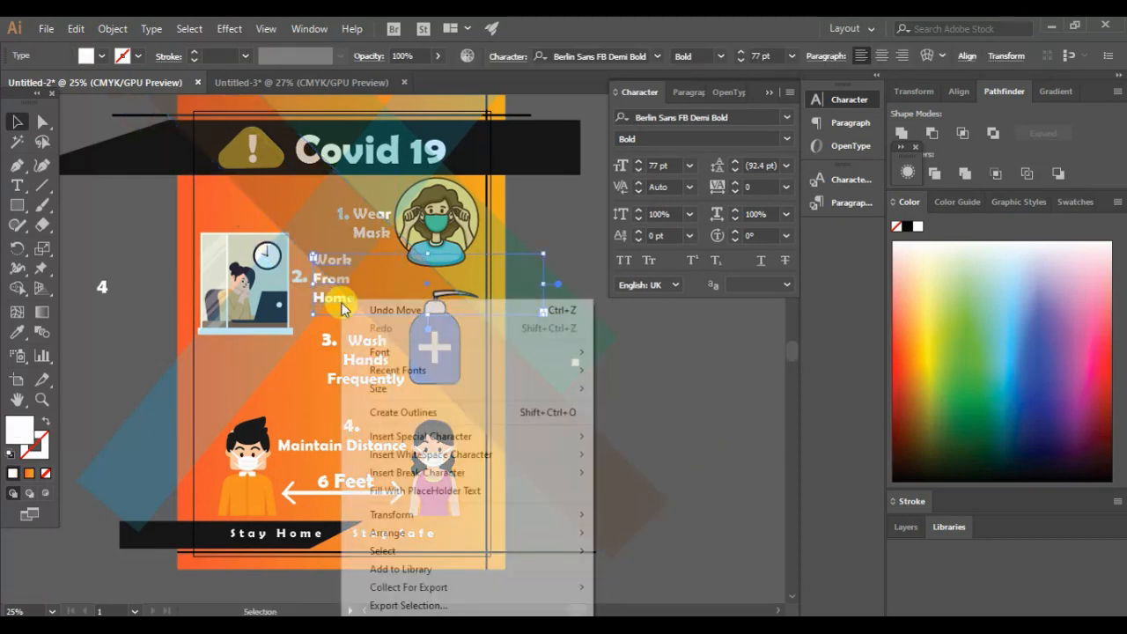
mouse_move(502, 533)
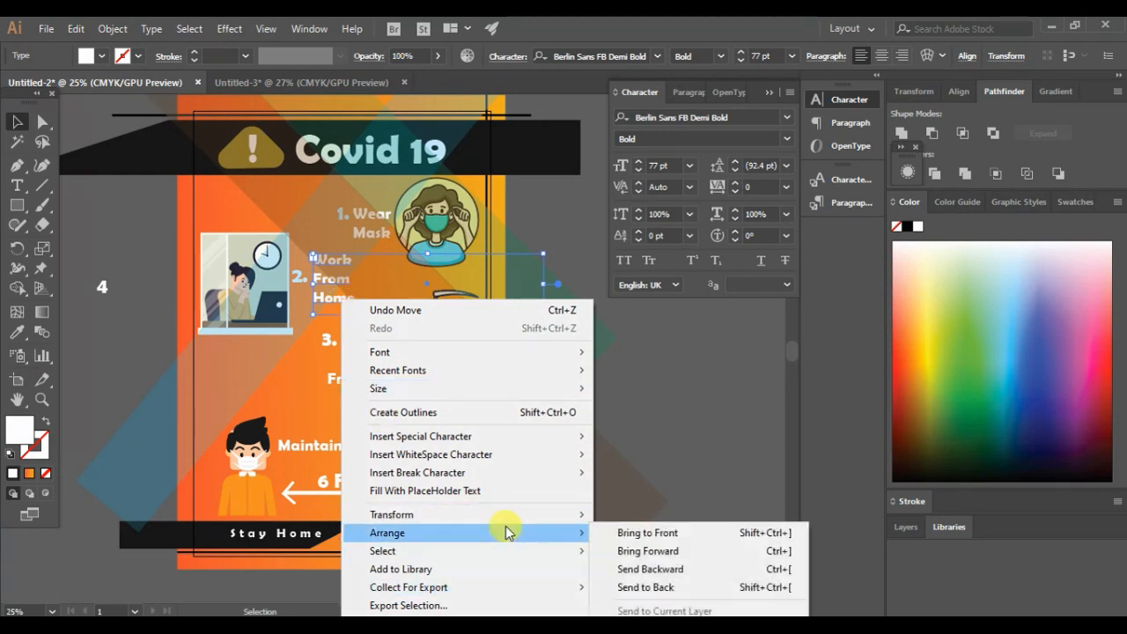
click(639, 534)
click(698, 366)
drag(526, 409, 490, 445)
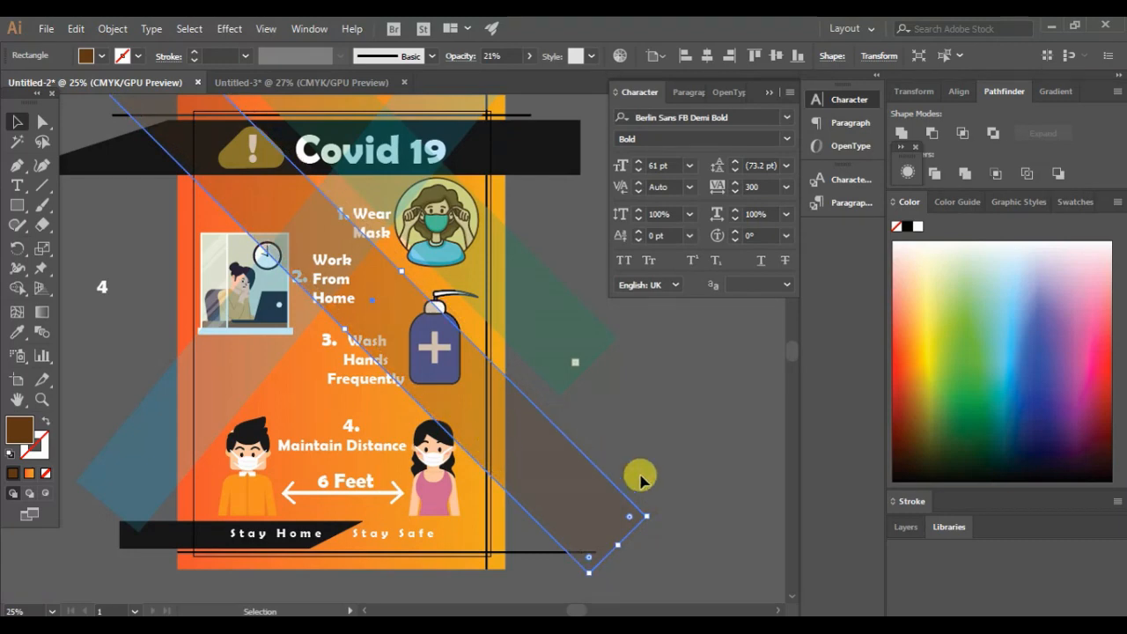
click(704, 485)
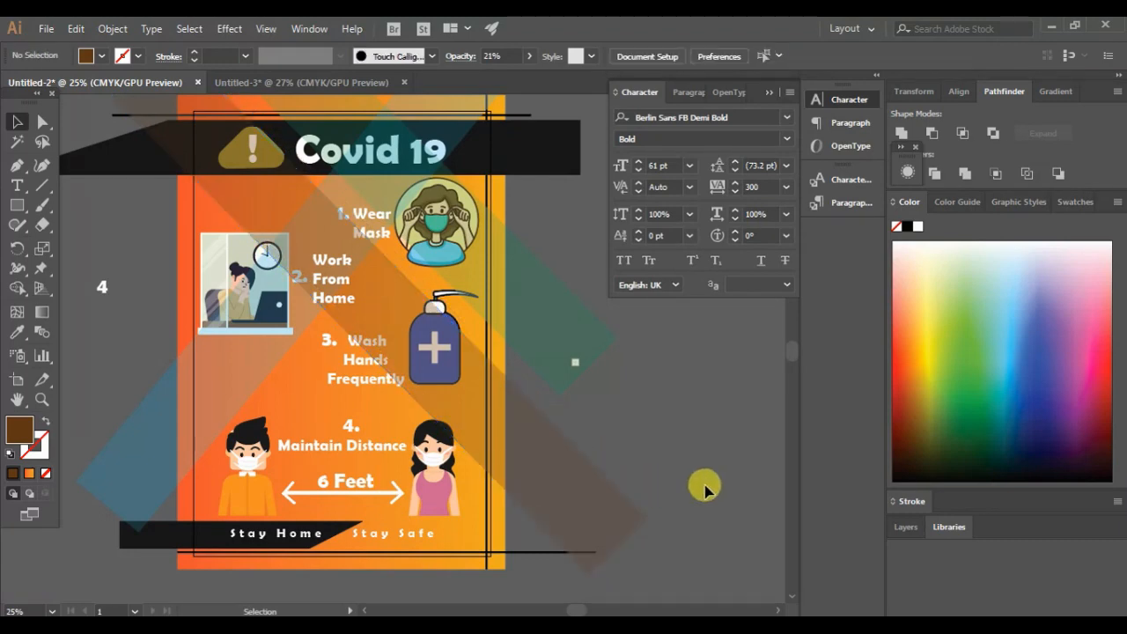
Step: Draw a wide rectangle extending beyond both sides of the poster and move it down over the poster's bottom part
scroll(704, 489, down, 3)
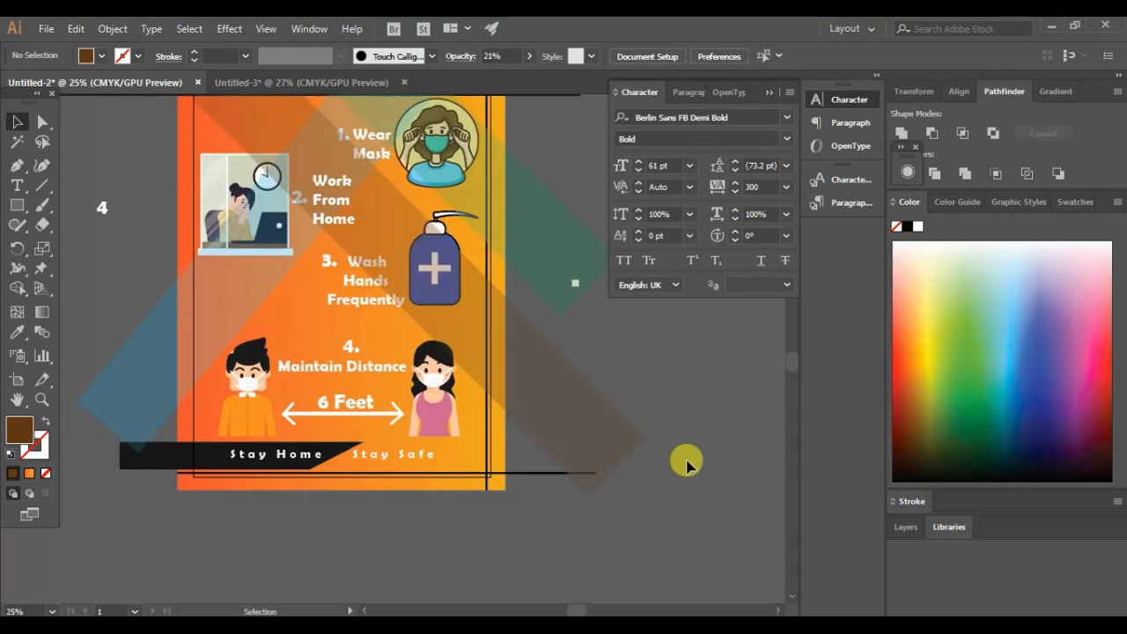
scroll(705, 489, up, 2)
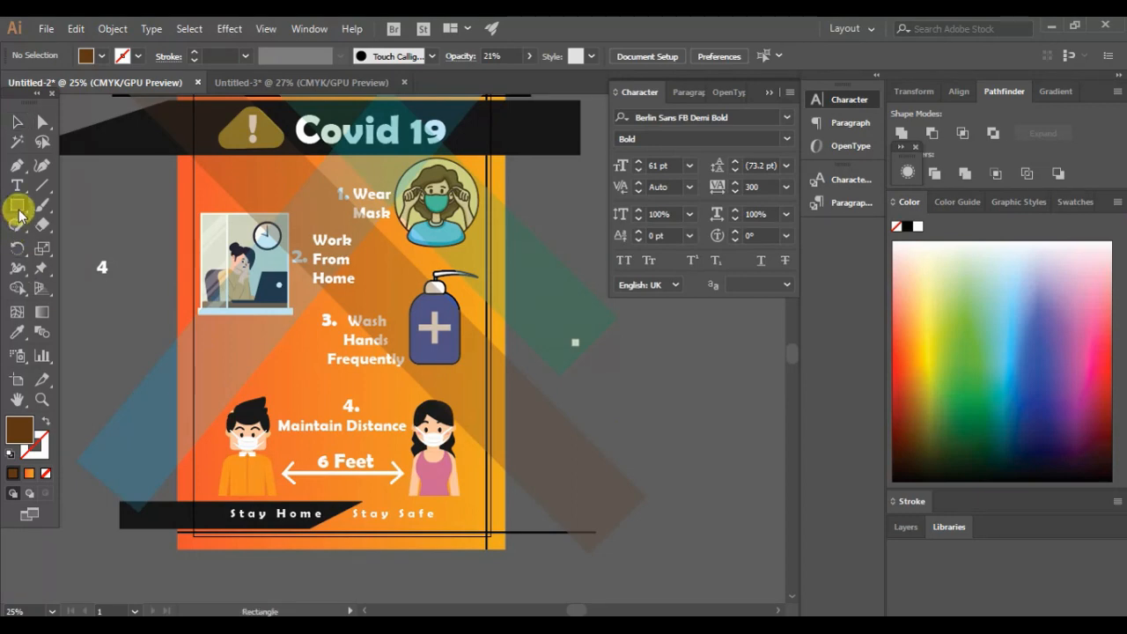
drag(85, 411, 632, 573)
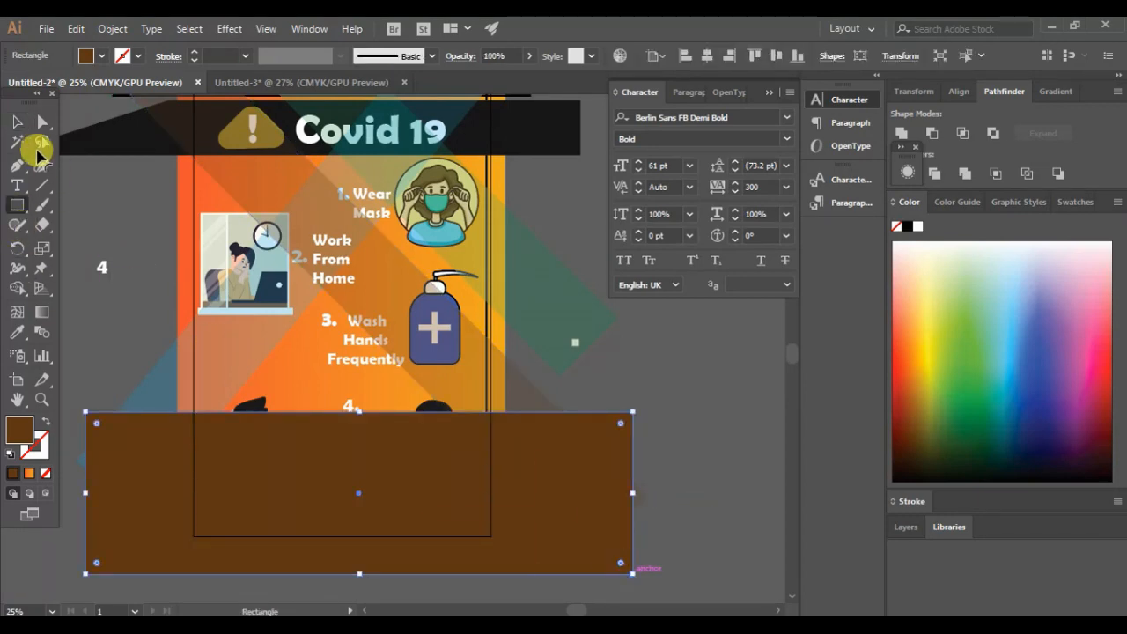
click(17, 122)
drag(364, 531, 359, 579)
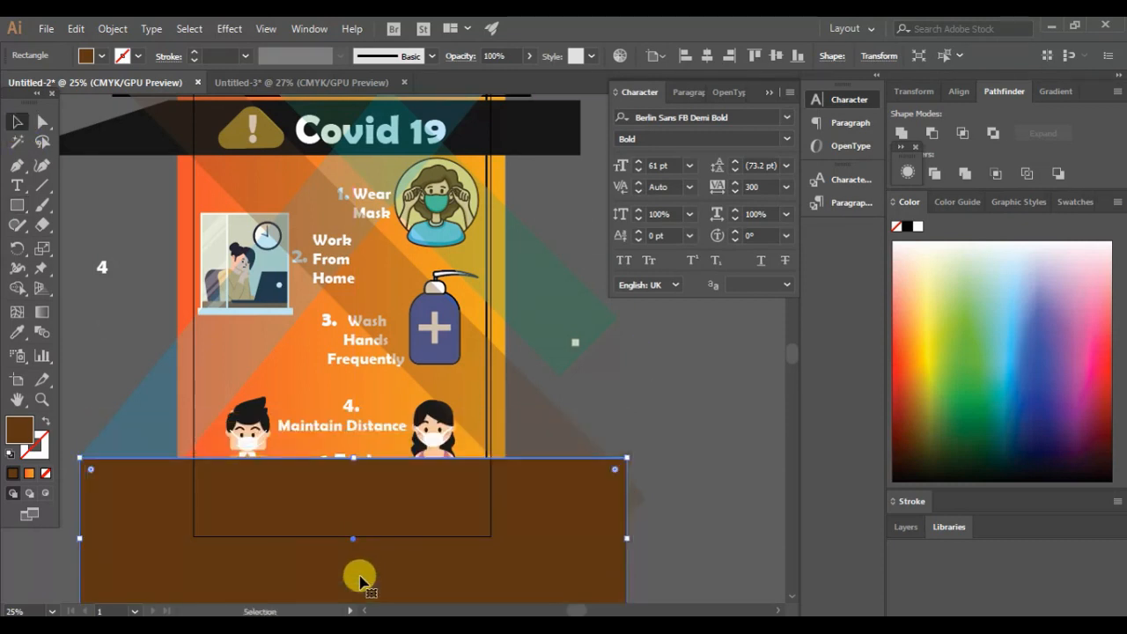
Step: Fill the wide bottom rectangle with pink and reduce its opacity to 24%
click(102, 57)
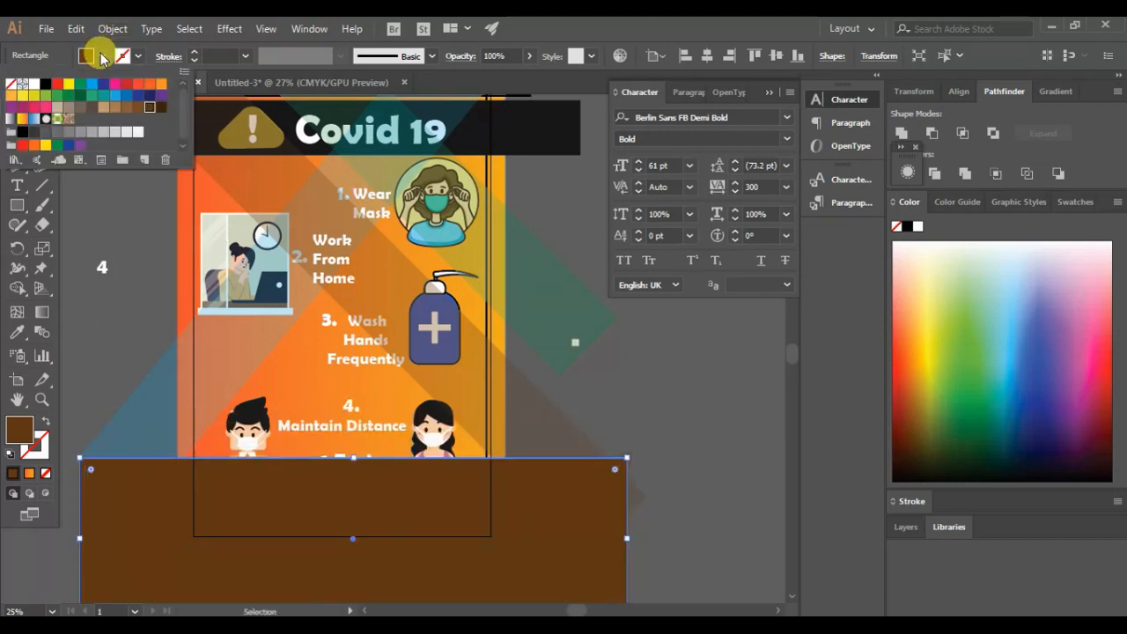
click(46, 108)
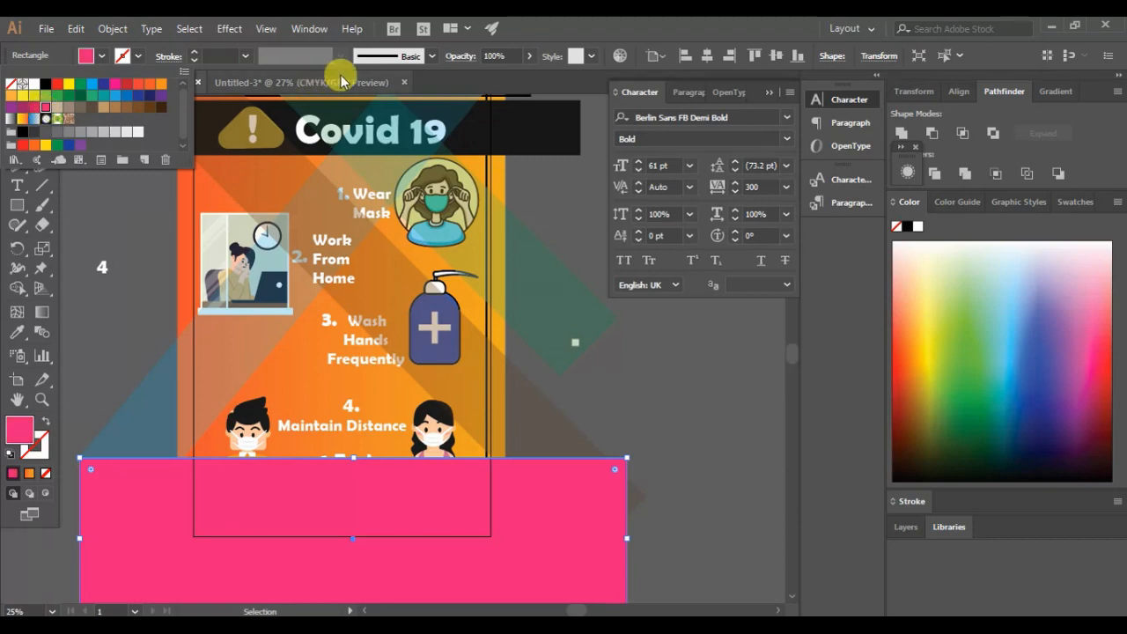
click(531, 58)
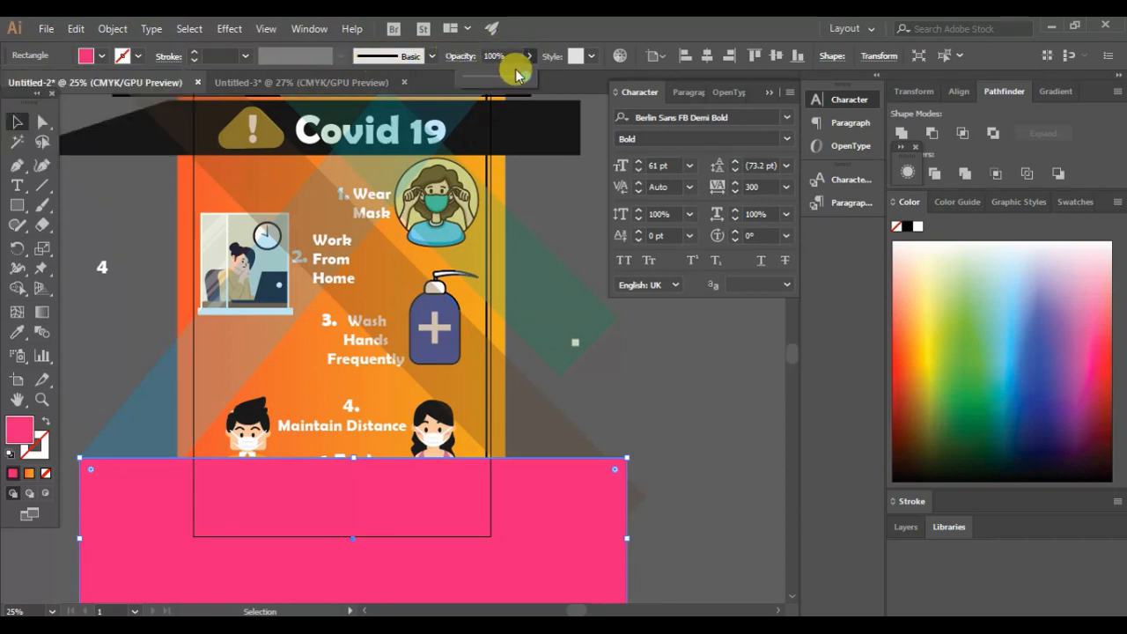
drag(522, 80, 480, 79)
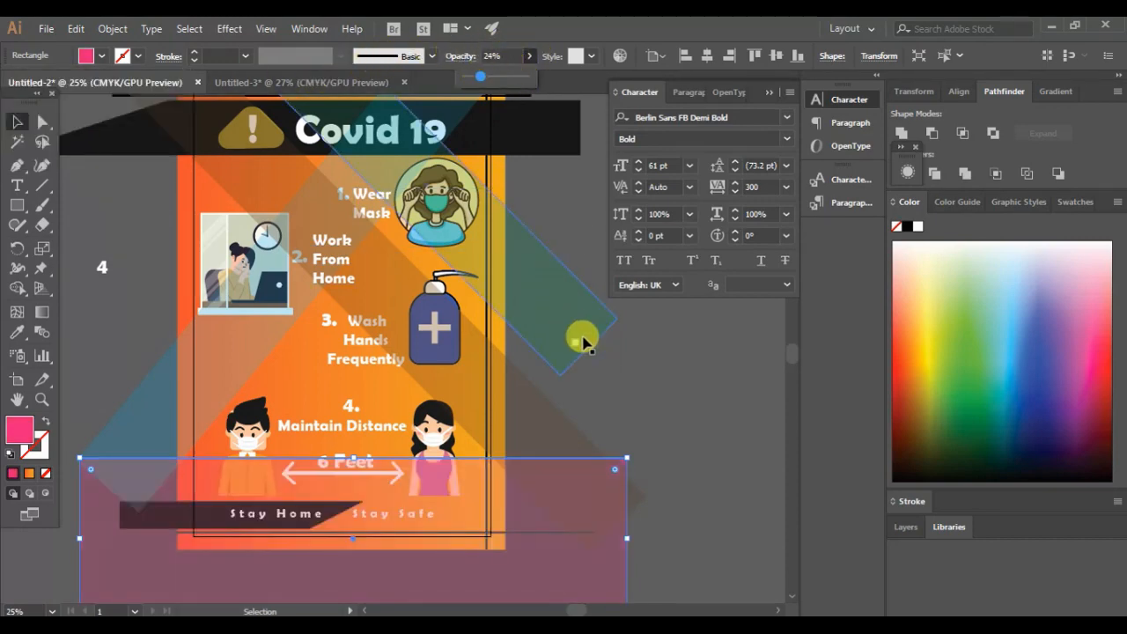
click(639, 398)
Step: Lower the pink rectangle's opacity to 6%
click(553, 558)
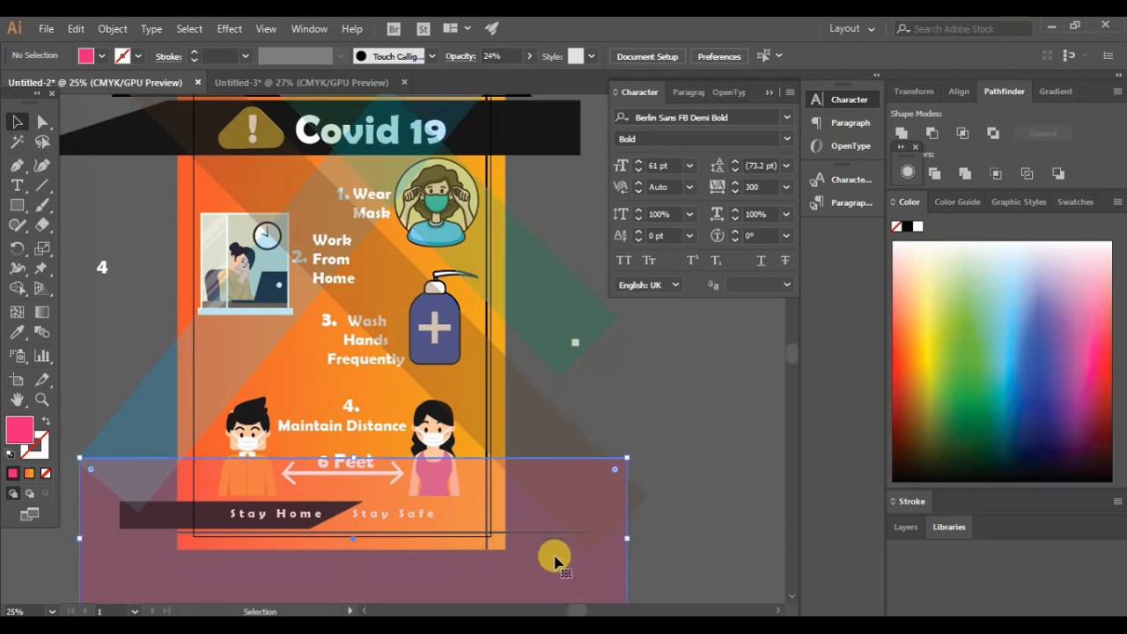
click(530, 57)
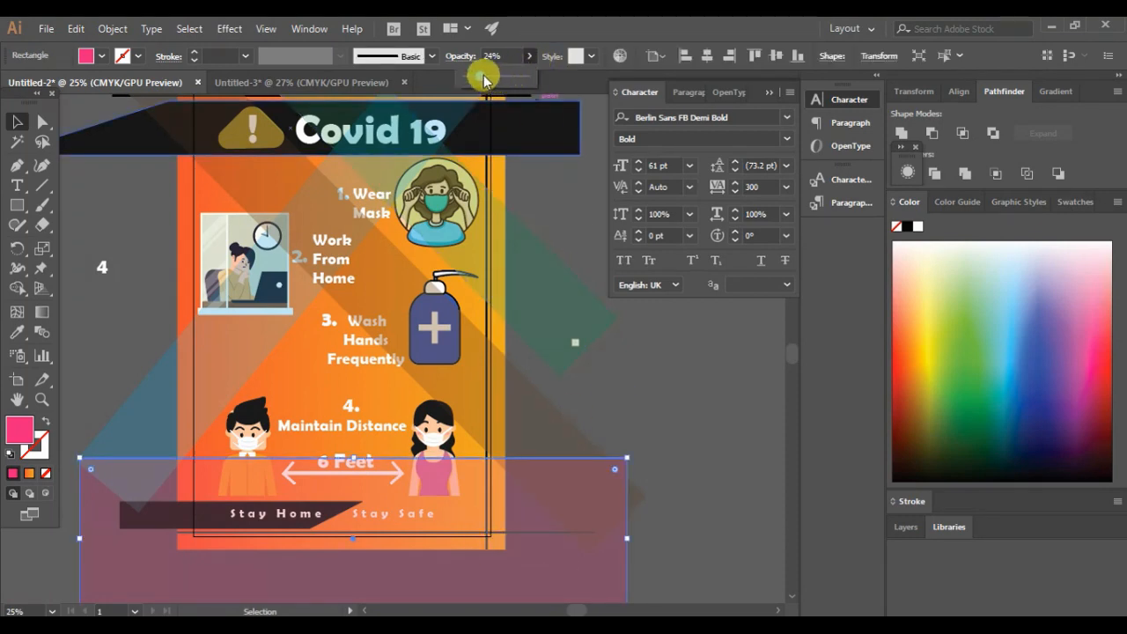
drag(473, 79, 471, 80)
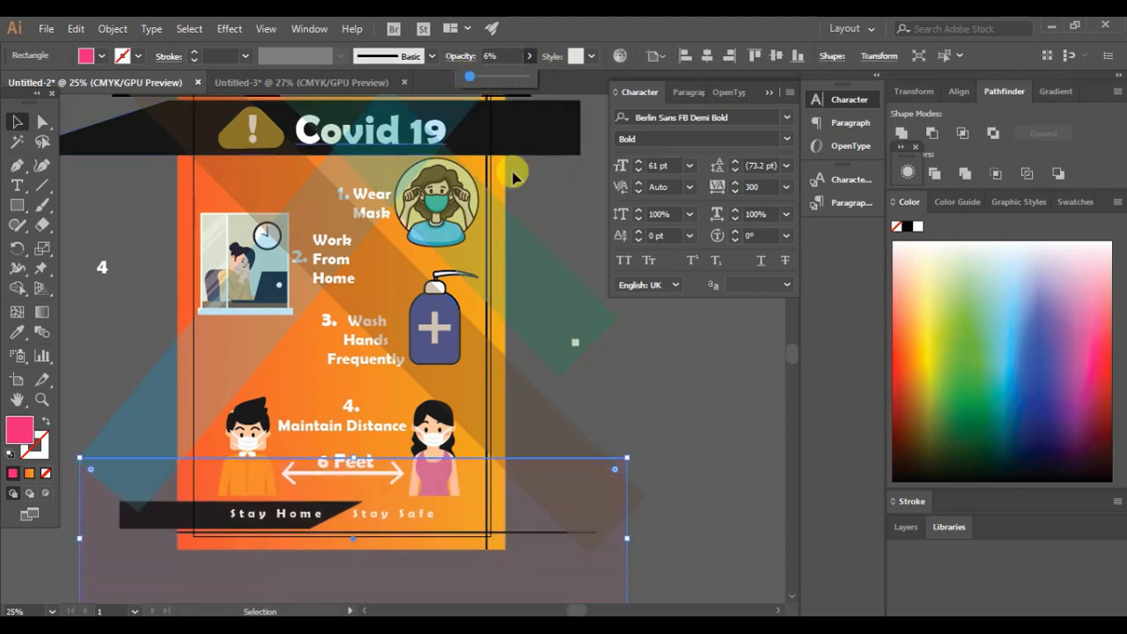
click(675, 380)
scroll(674, 384, down, 5)
scroll(674, 381, up, 2)
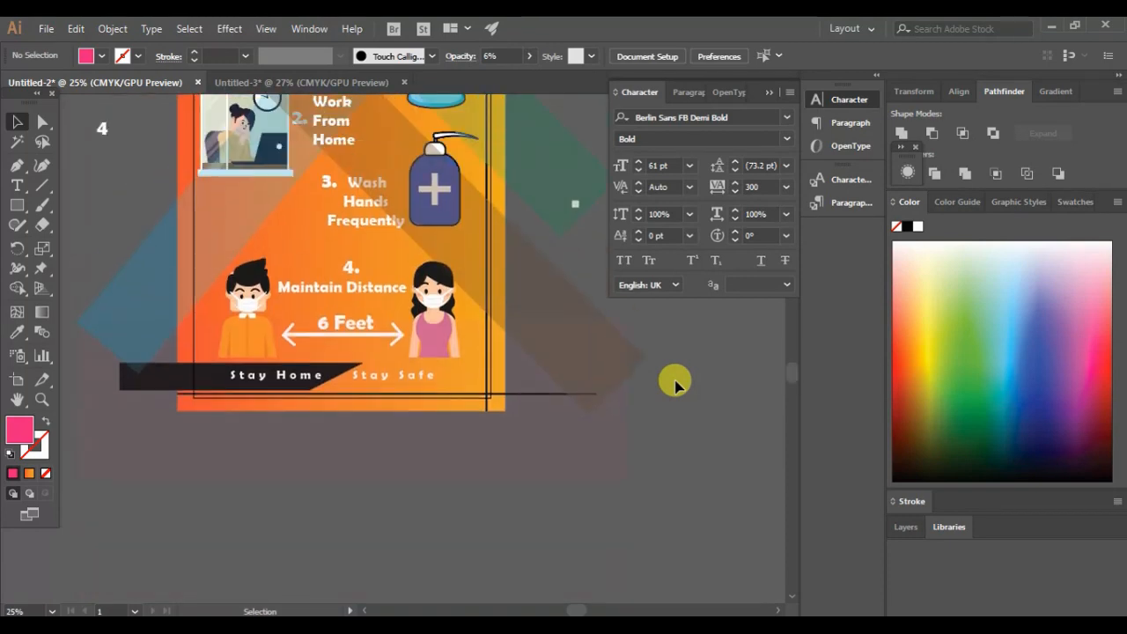
Step: Set the pink rectangle's opacity to 13%
click(539, 422)
click(528, 57)
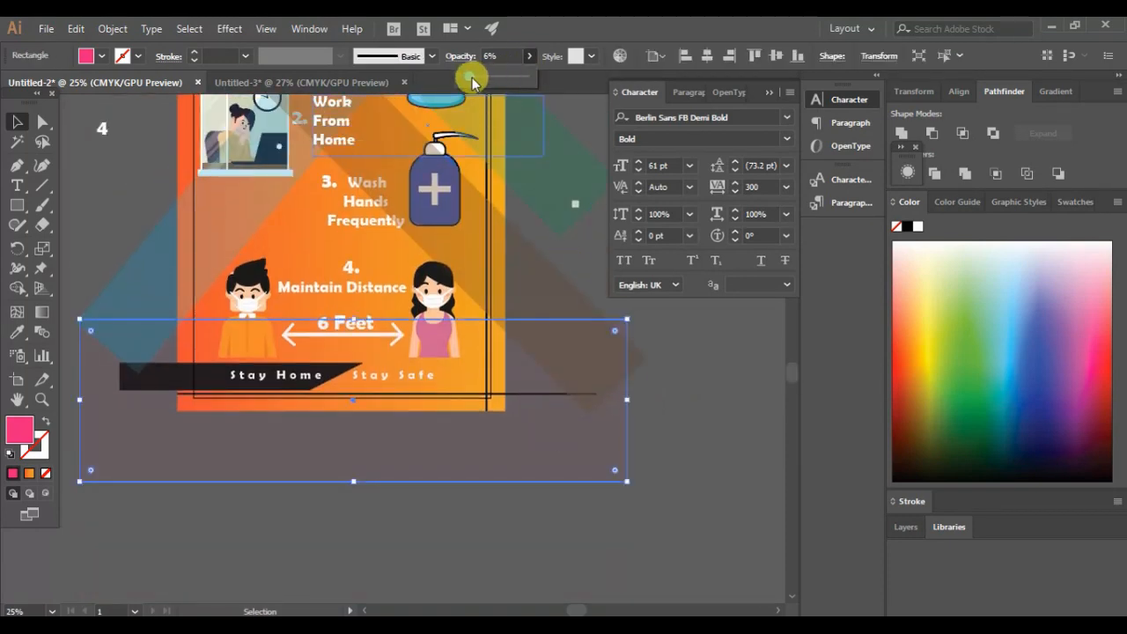
click(608, 584)
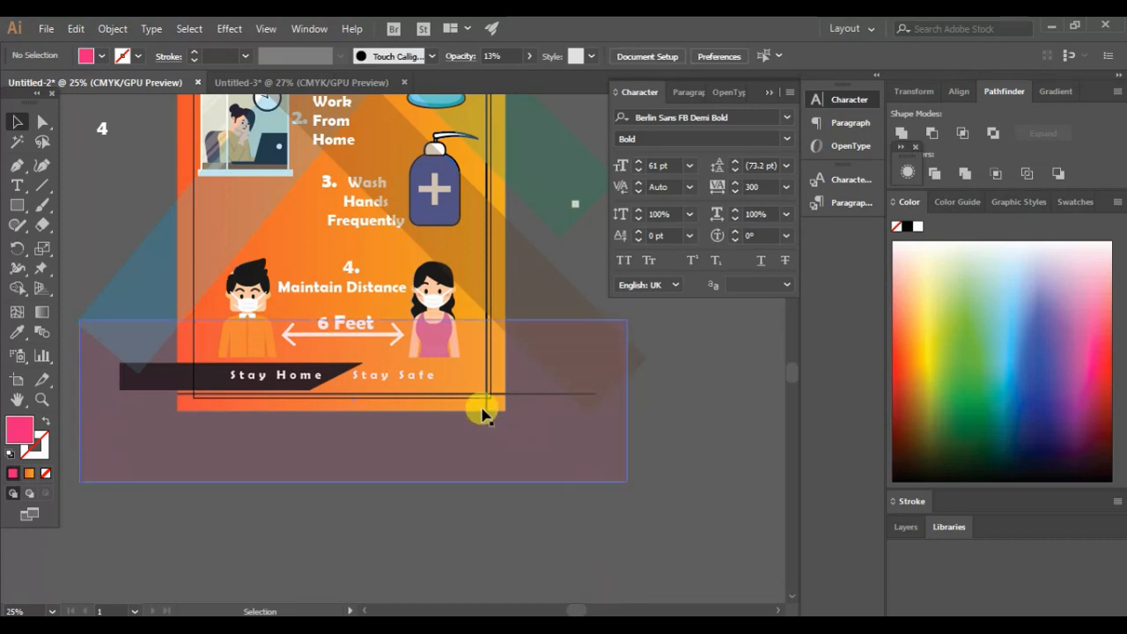
Step: Nudge the pink rectangle slightly downward over the poster's bottom part
click(482, 414)
key(Down)
key(Down)
key(Down)
key(Down)
key(Down)
key(Down)
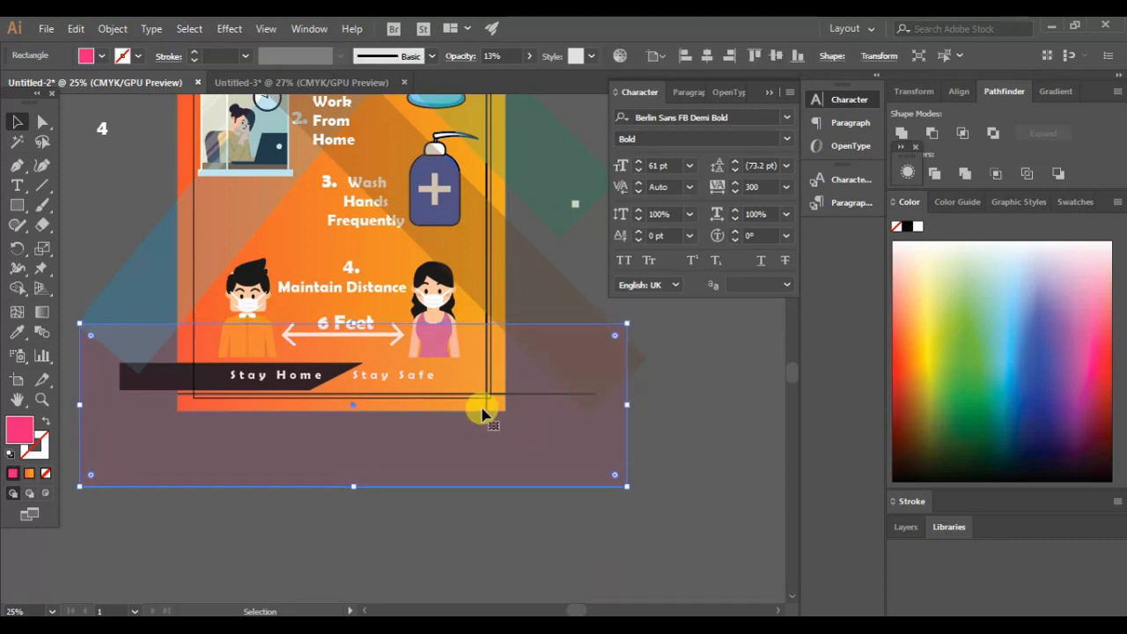
click(651, 520)
scroll(654, 520, up, 5)
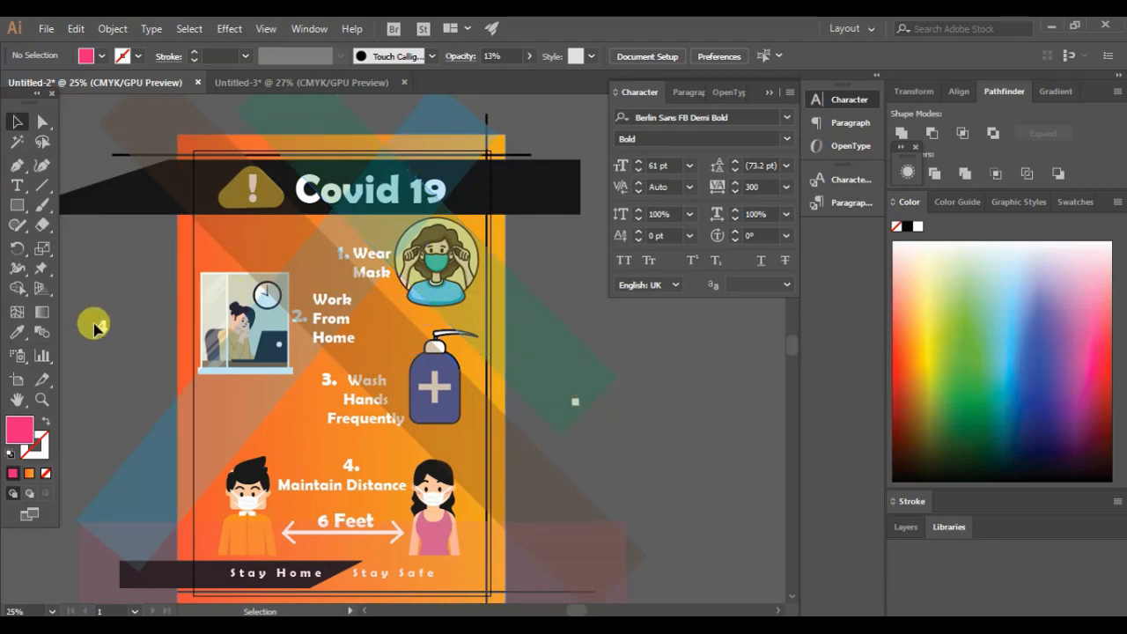
Step: Delete the translucent blue diagonal band from the poster background
click(182, 470)
key(Delete)
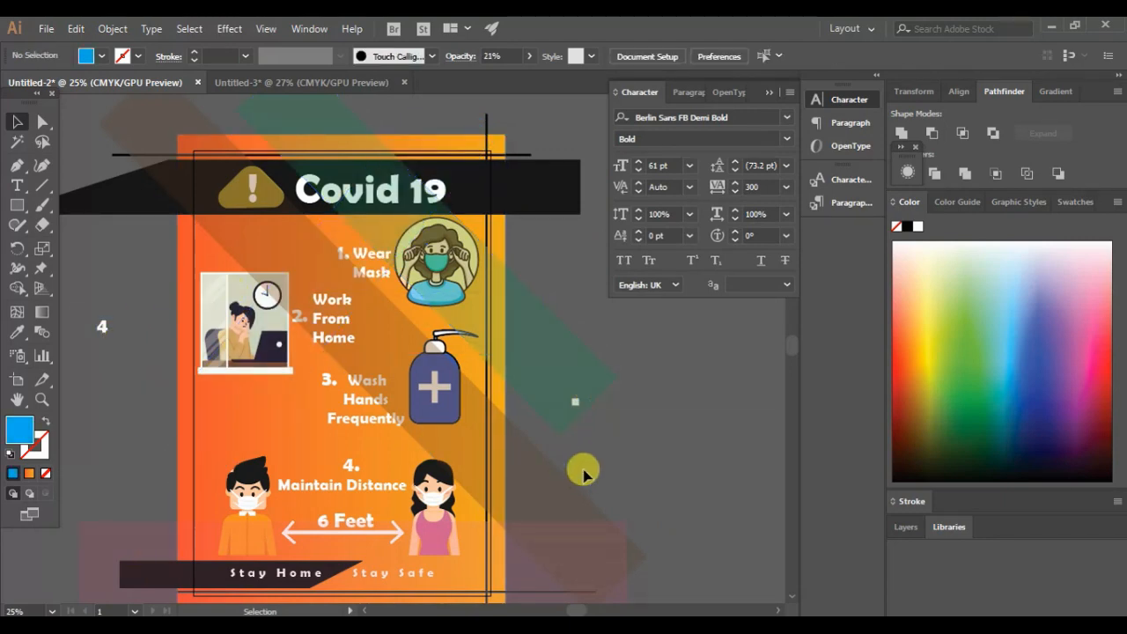
scroll(691, 479, down, 2)
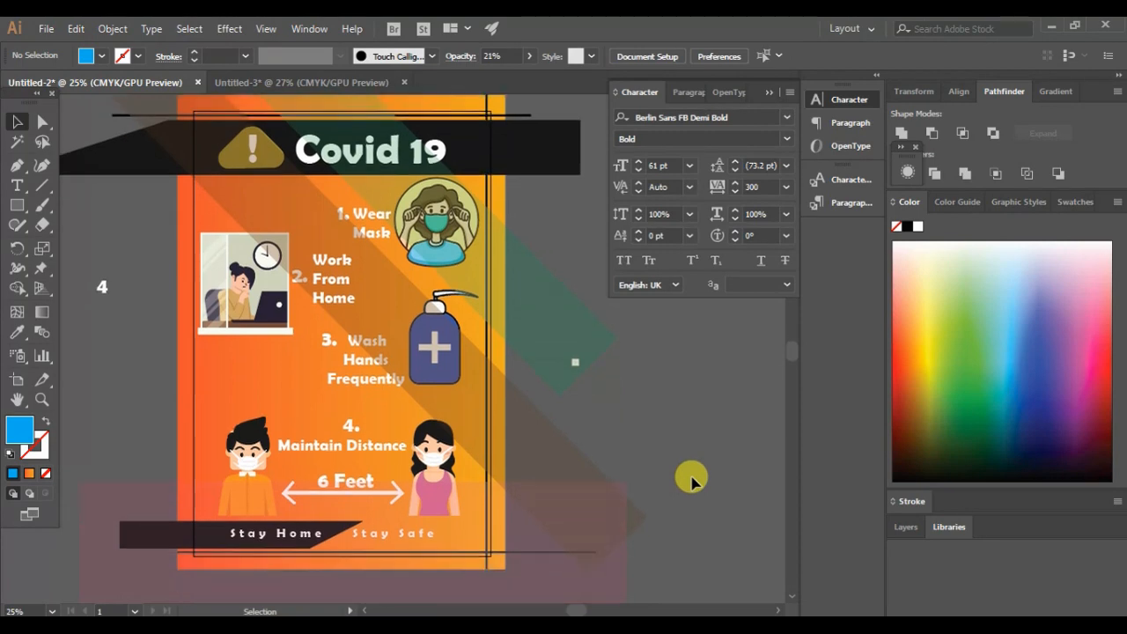
Step: Bring the "3. Wash Hands Frequently" text to the front of the stacking order
right_click(371, 376)
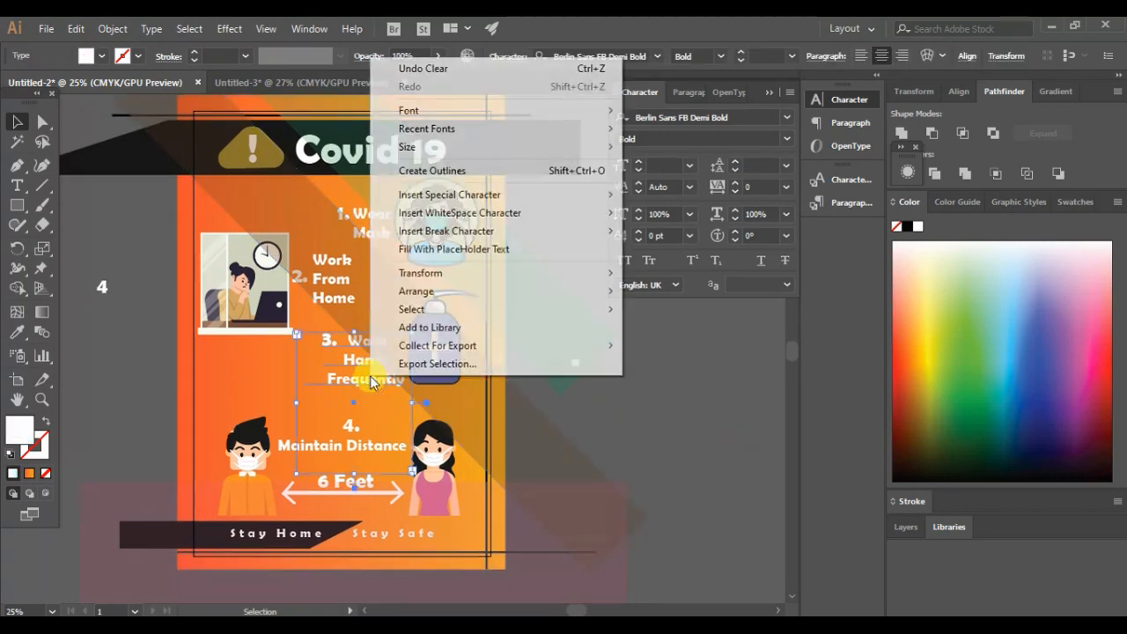
mouse_move(509, 296)
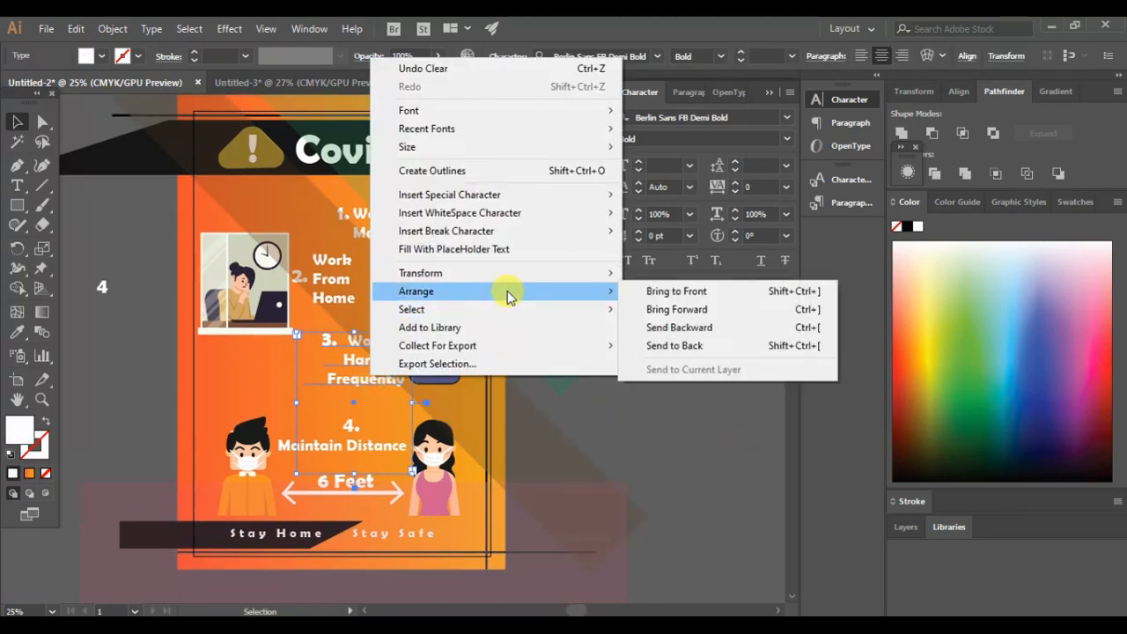
click(641, 291)
click(667, 431)
Step: Bring the "6 Feet" text to the front of the stacking order
scroll(667, 431, down, 2)
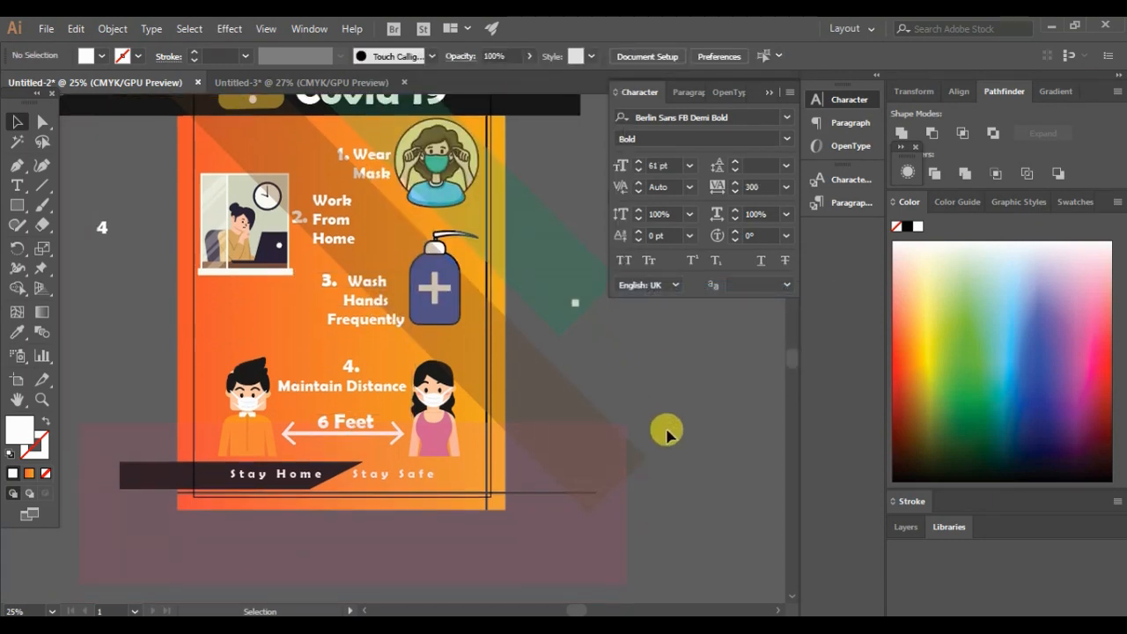
click(349, 423)
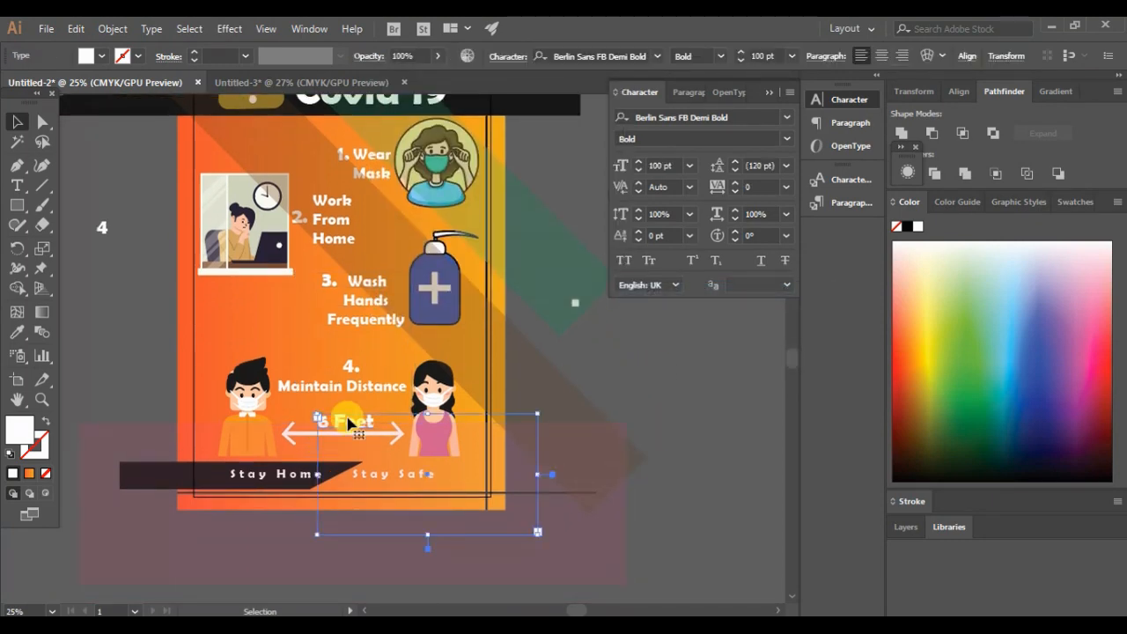
right_click(350, 422)
mouse_move(470, 333)
click(648, 333)
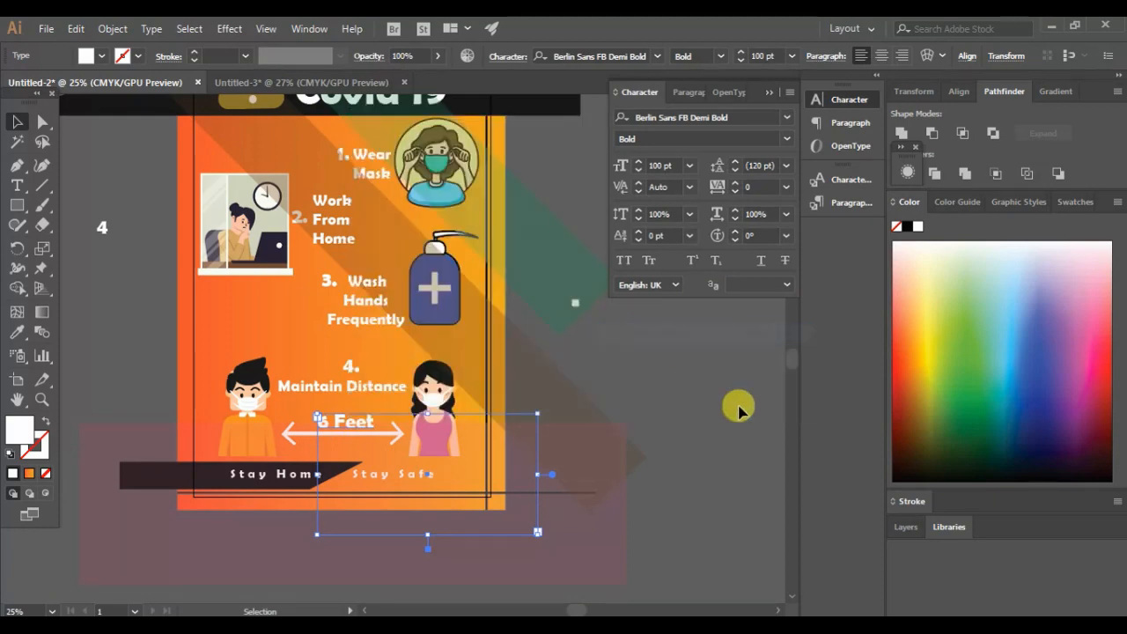
click(759, 438)
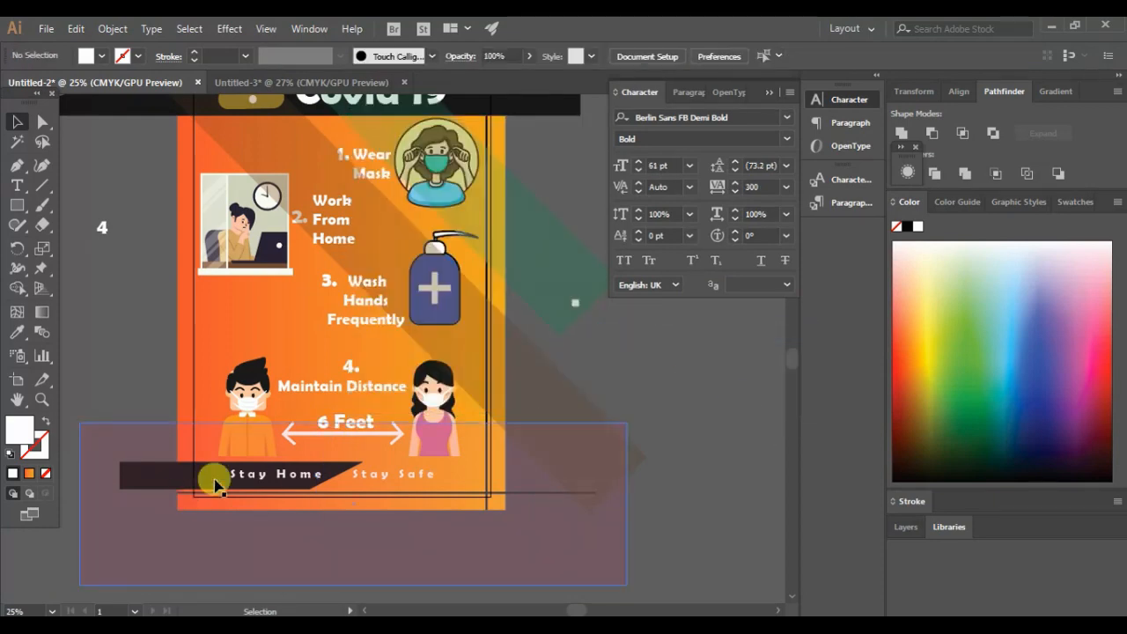
Step: Move the pink rectangle down below the poster and bring the "Stay Home Stay Safe" text to the front
drag(314, 485, 302, 574)
click(299, 482)
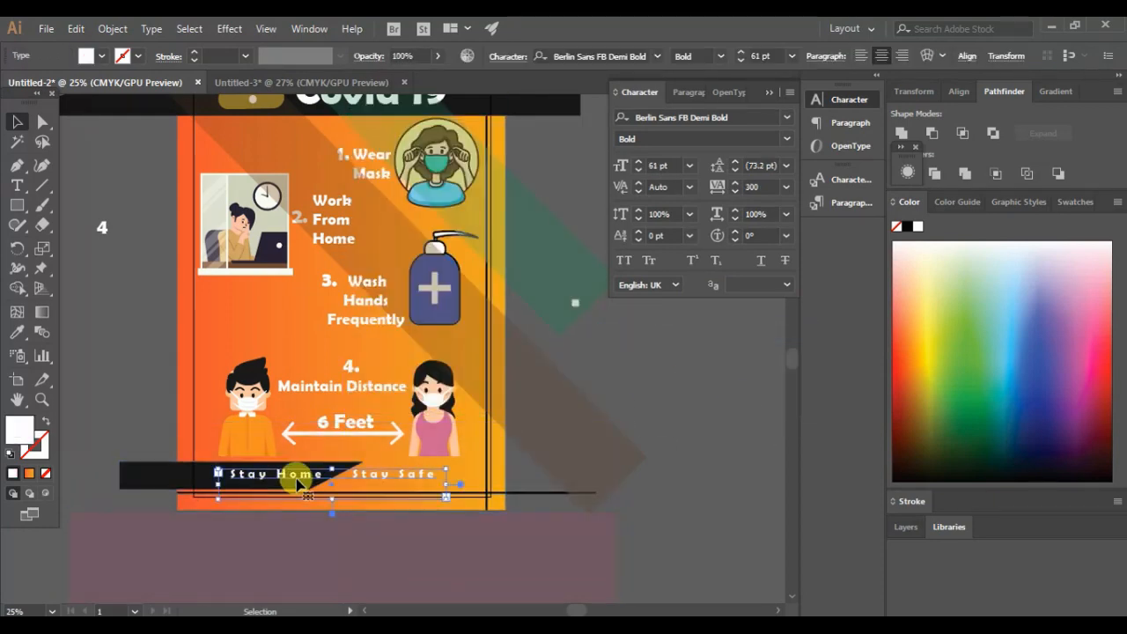
right_click(296, 479)
mouse_move(373, 394)
click(581, 396)
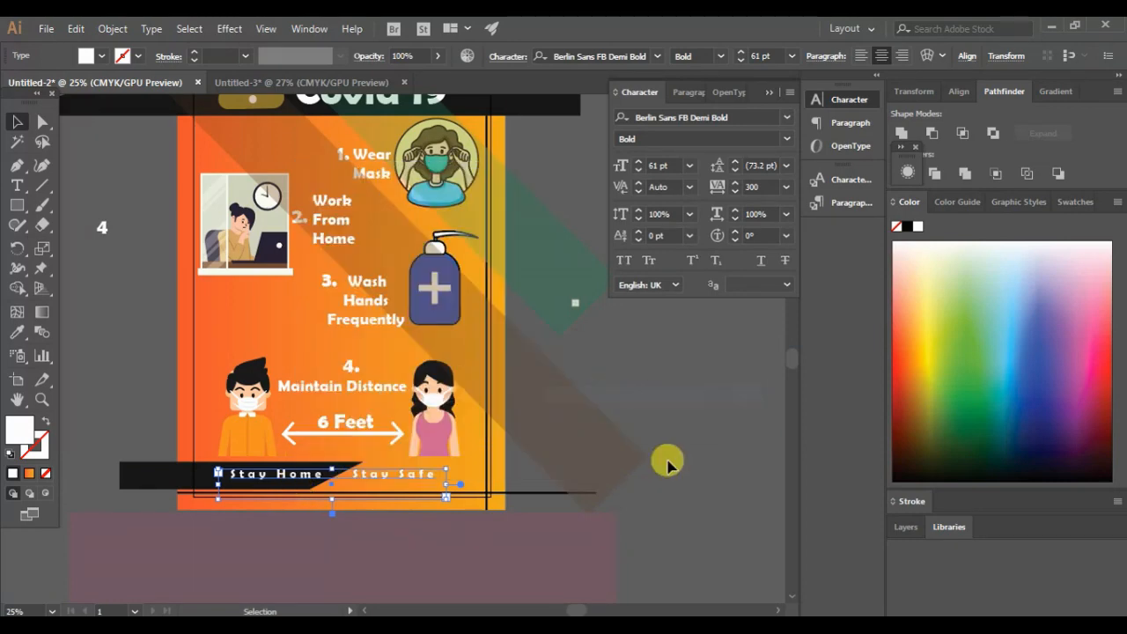
click(667, 458)
Step: Move the pink rectangle back up over the poster's bottom part and fill it with black
drag(505, 548, 498, 448)
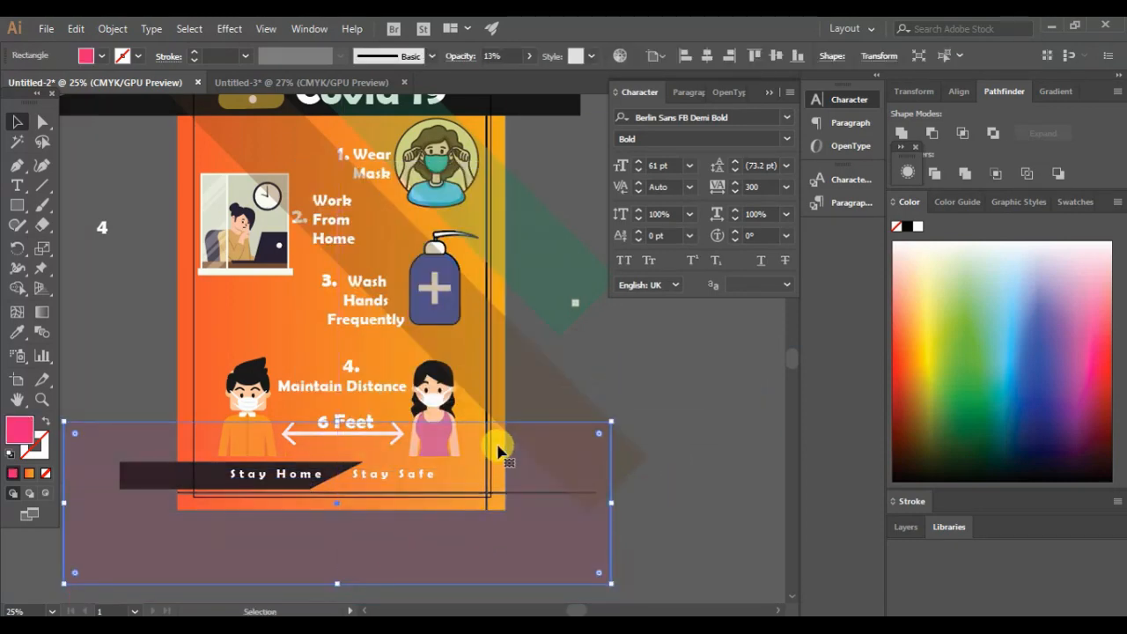
click(86, 55)
click(25, 130)
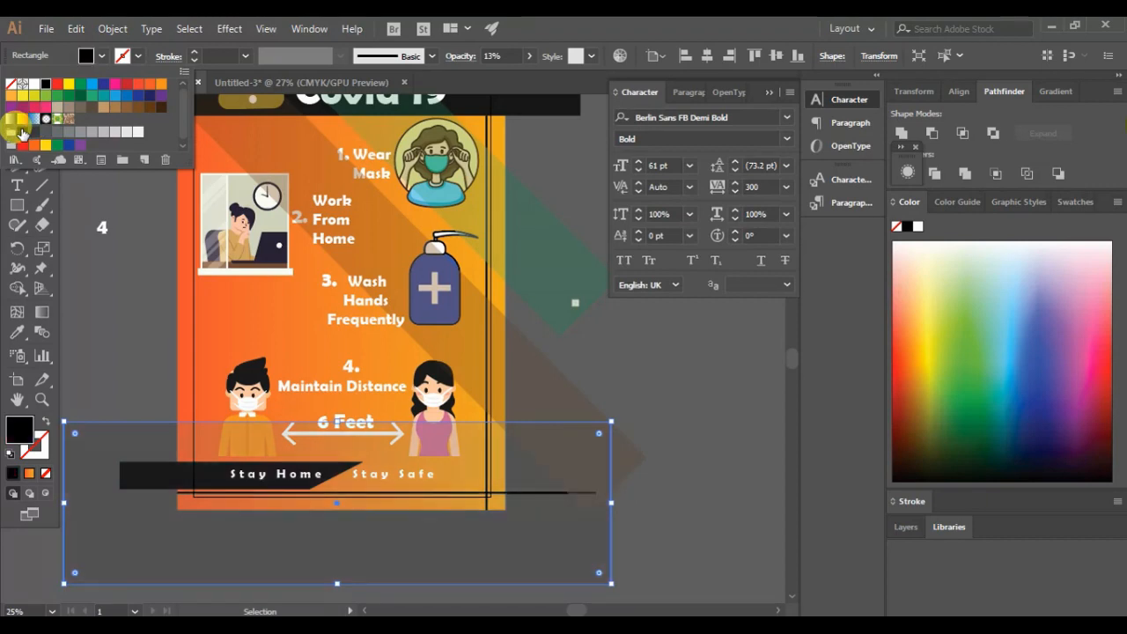
click(665, 374)
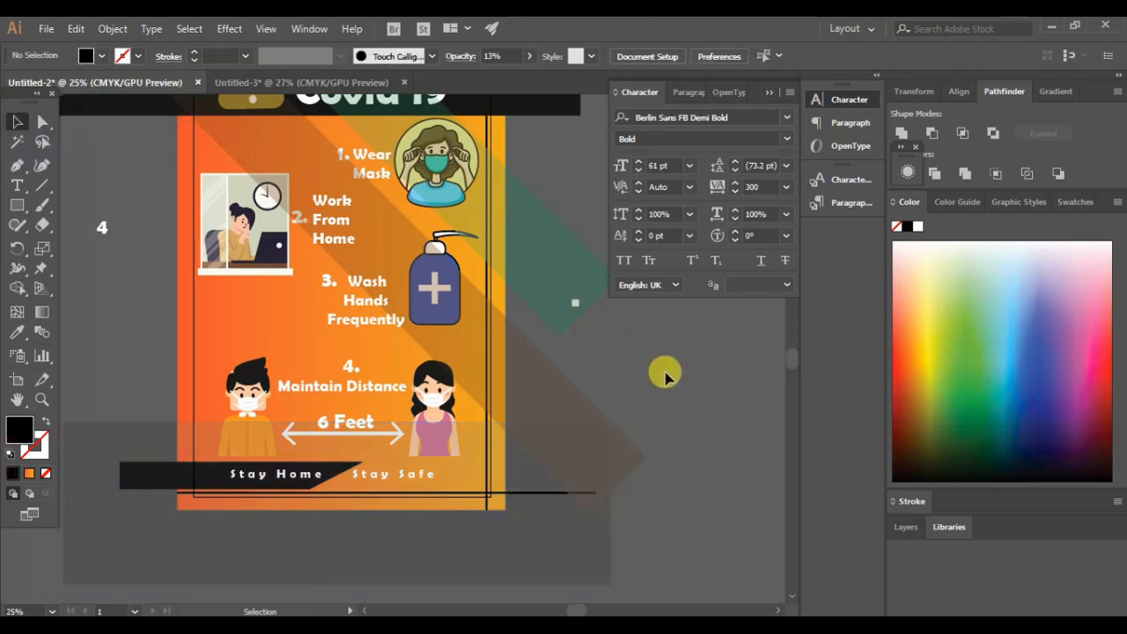
Step: Nudge the translucent black rectangle slightly down and to the right
click(603, 460)
click(559, 500)
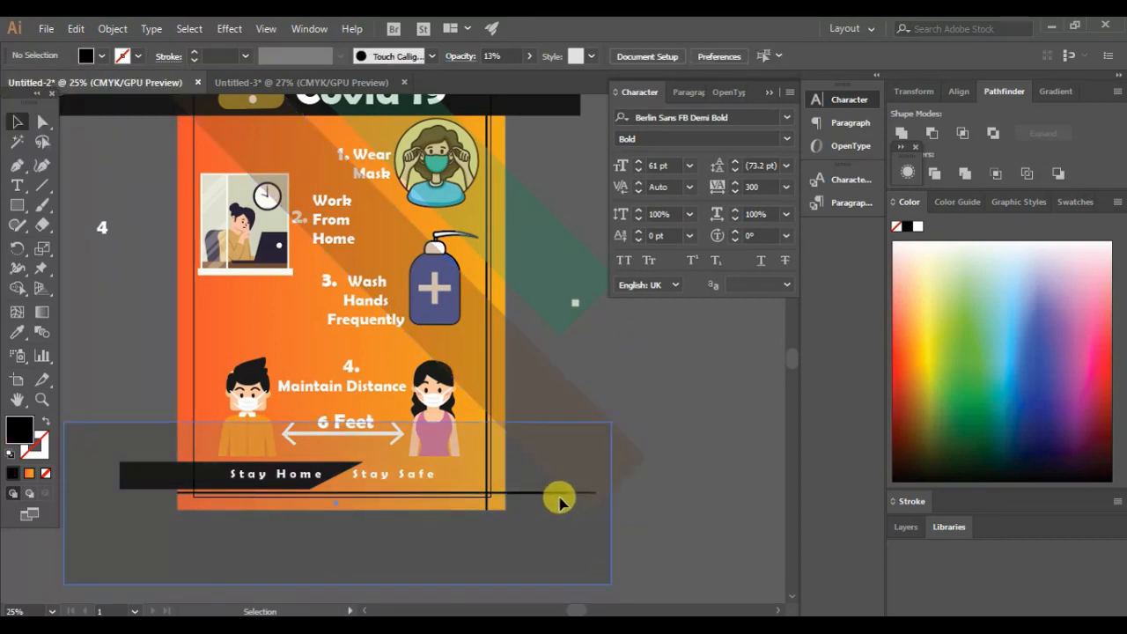
drag(559, 500, 566, 503)
click(699, 468)
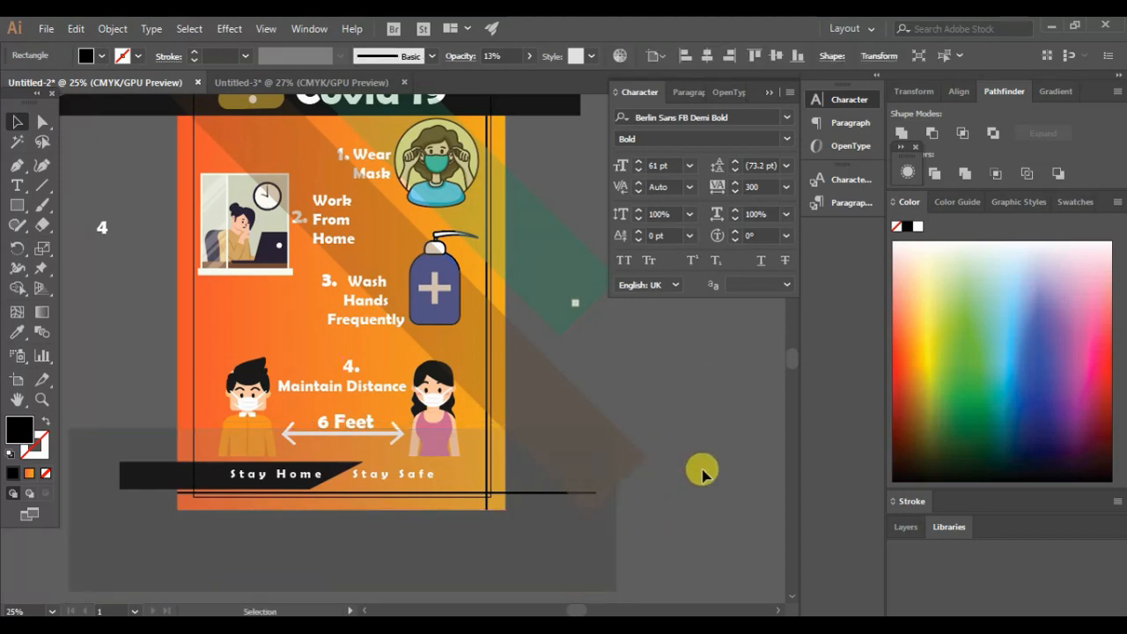
scroll(701, 473, up, 2)
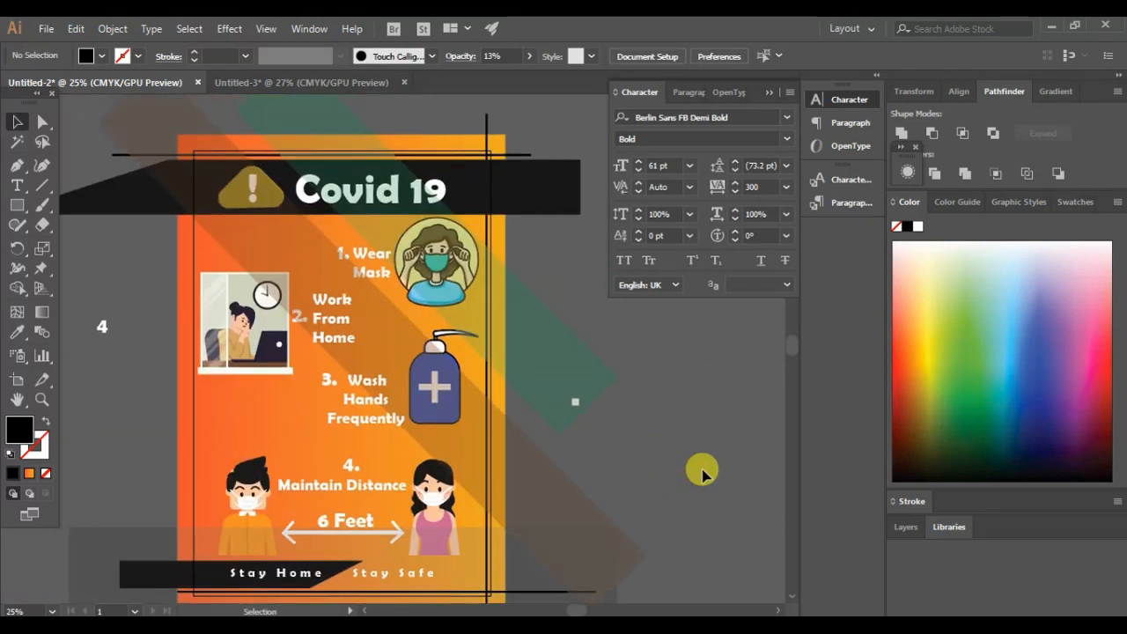
scroll(702, 472, down, 1)
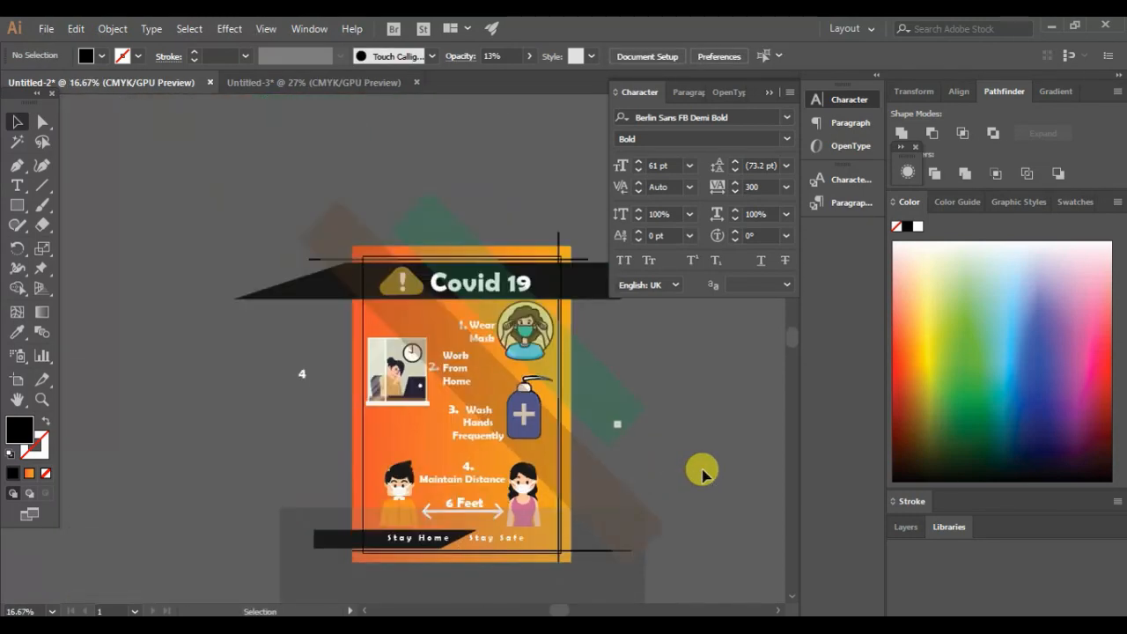
scroll(702, 473, right, 1)
scroll(701, 473, down, 2)
scroll(701, 473, up, 1)
scroll(702, 473, right, 2)
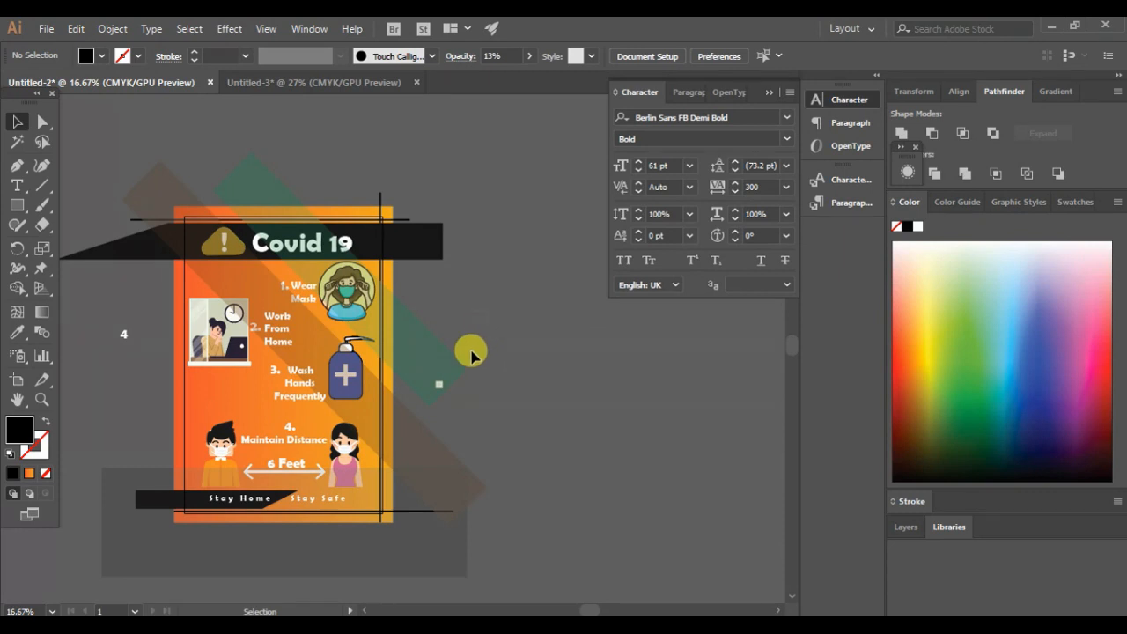
key(ctrl+a)
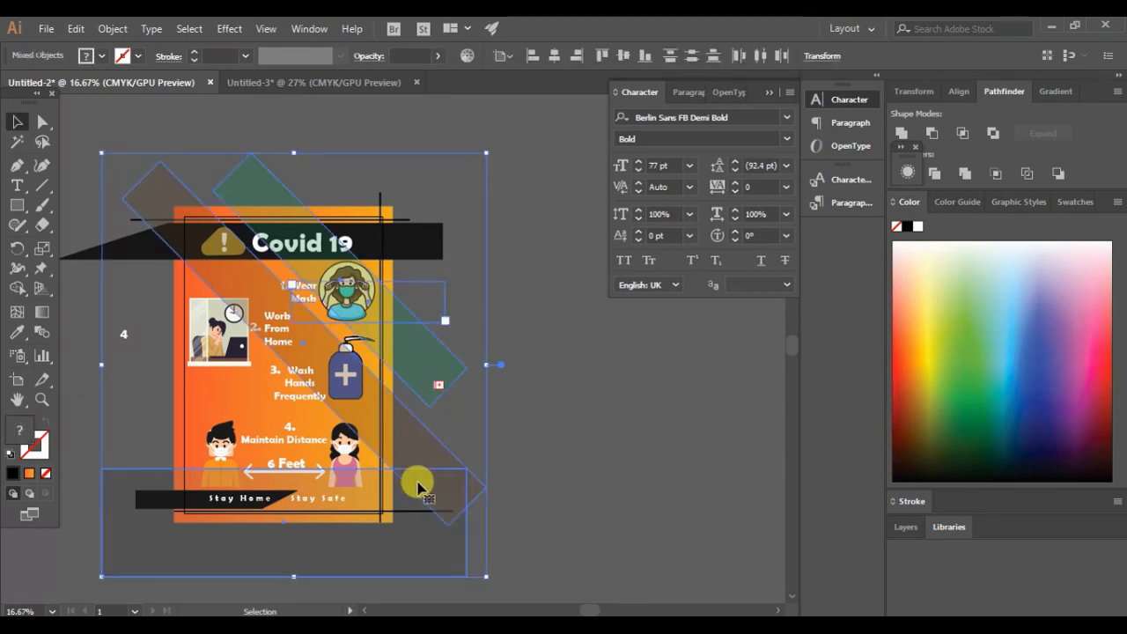
shift+click(405, 535)
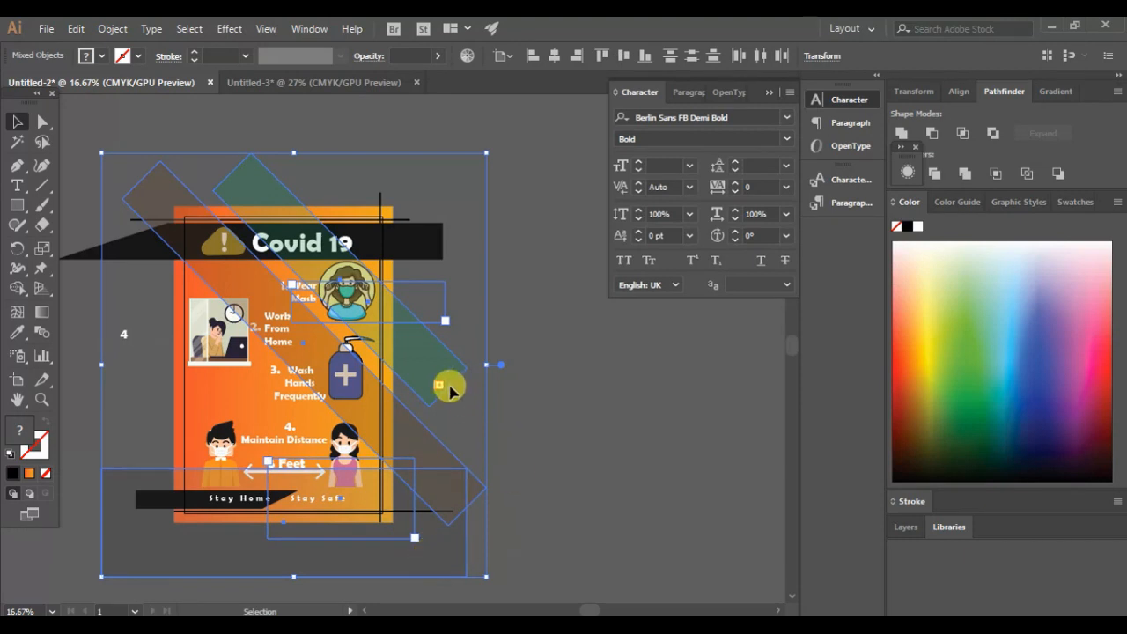
click(558, 390)
click(419, 349)
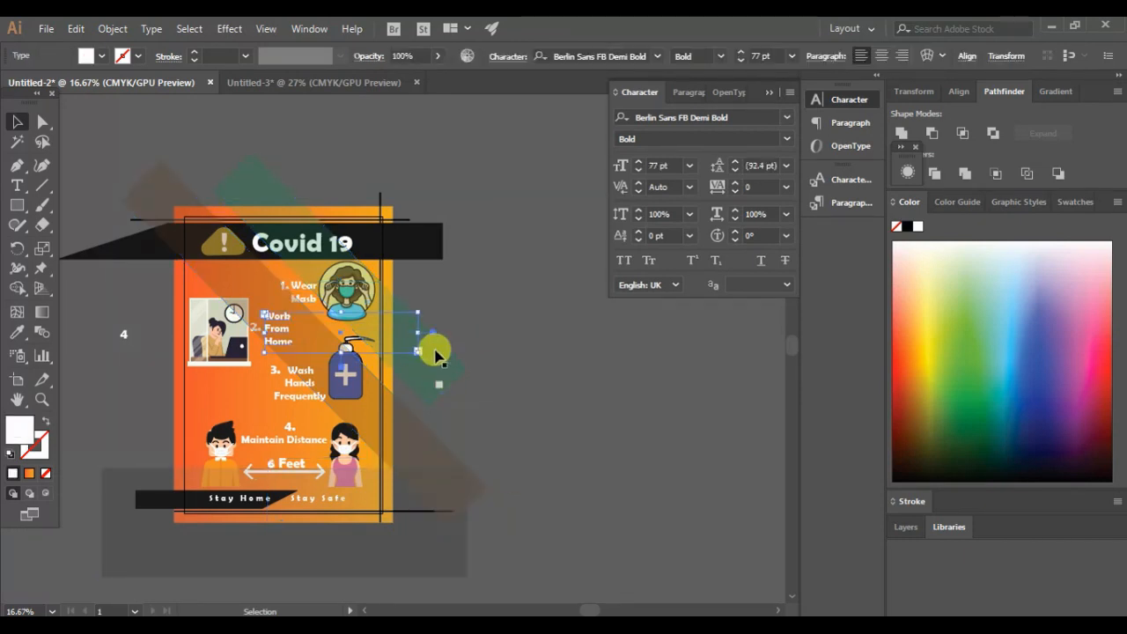
Step: Fill the green and brown diagonal bands with black and raise their opacity to 100%
click(437, 353)
drag(458, 358, 458, 460)
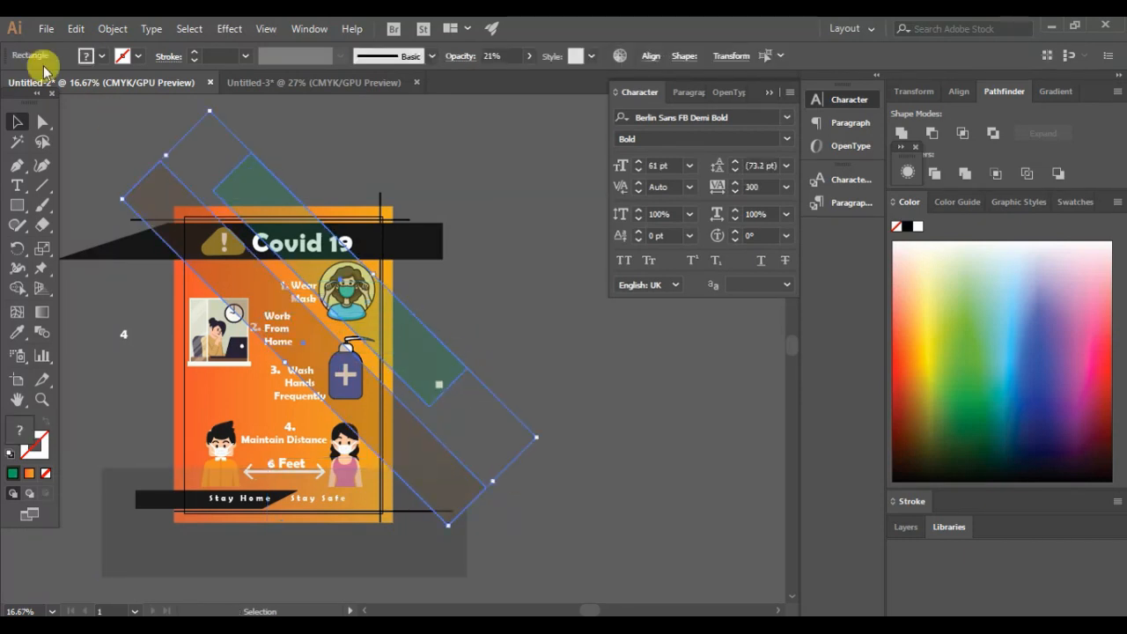
click(102, 58)
click(46, 90)
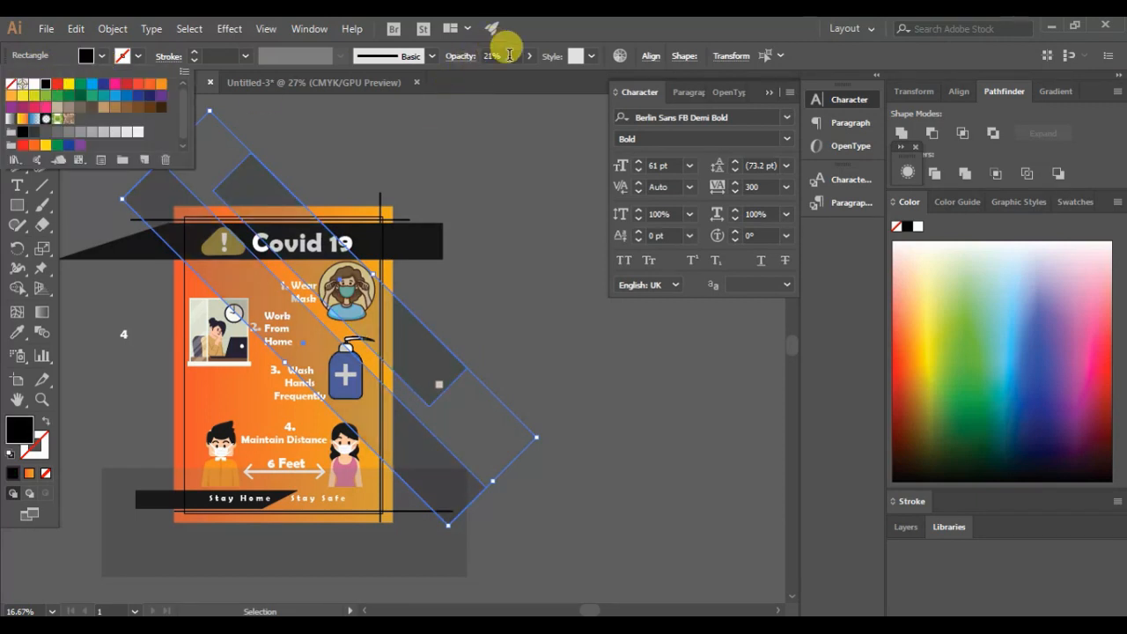
drag(476, 81, 543, 80)
Step: Change the fill colour of both diagonal bands to near-black #262626
double_click(33, 438)
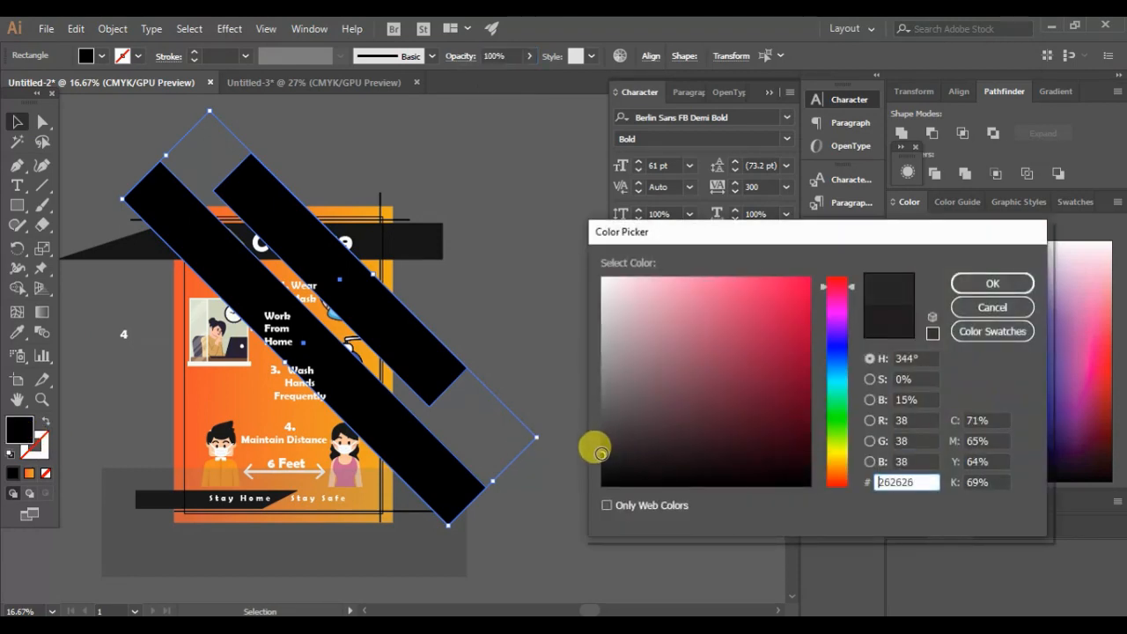
click(979, 282)
click(610, 456)
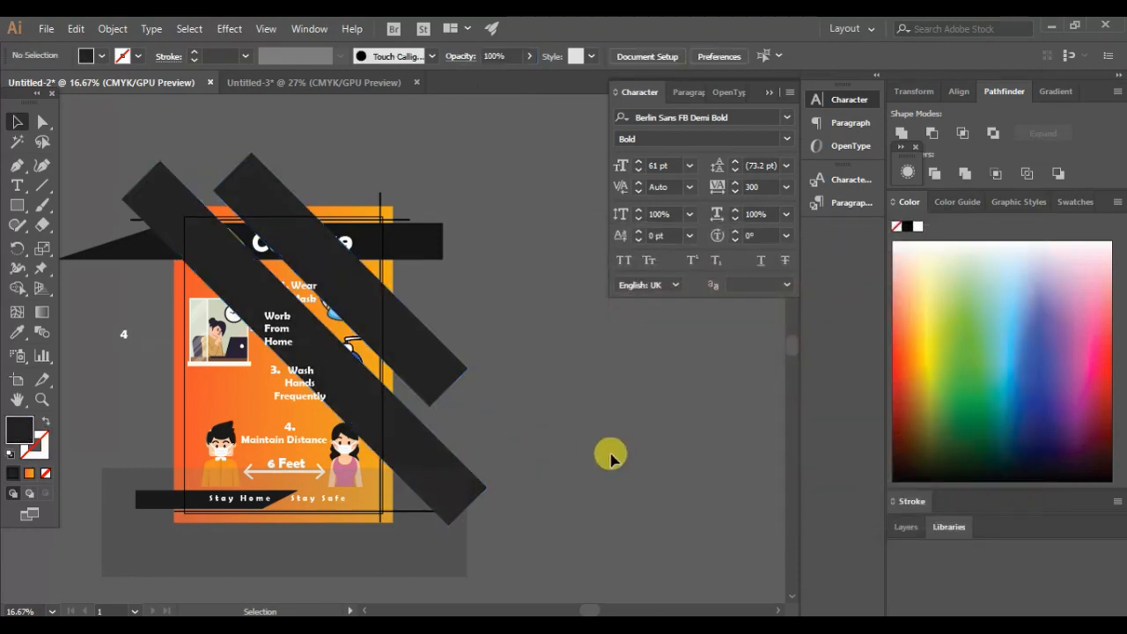
Step: Bring both near-black diagonal bands to the front of the stacking order
click(455, 372)
shift+click(449, 496)
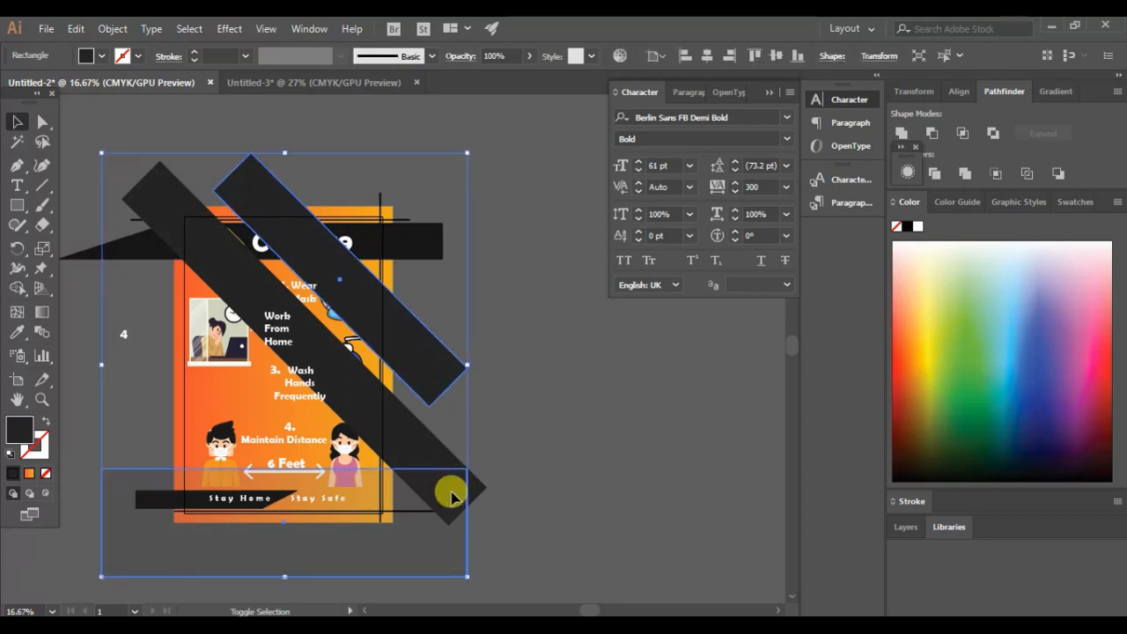
click(471, 484)
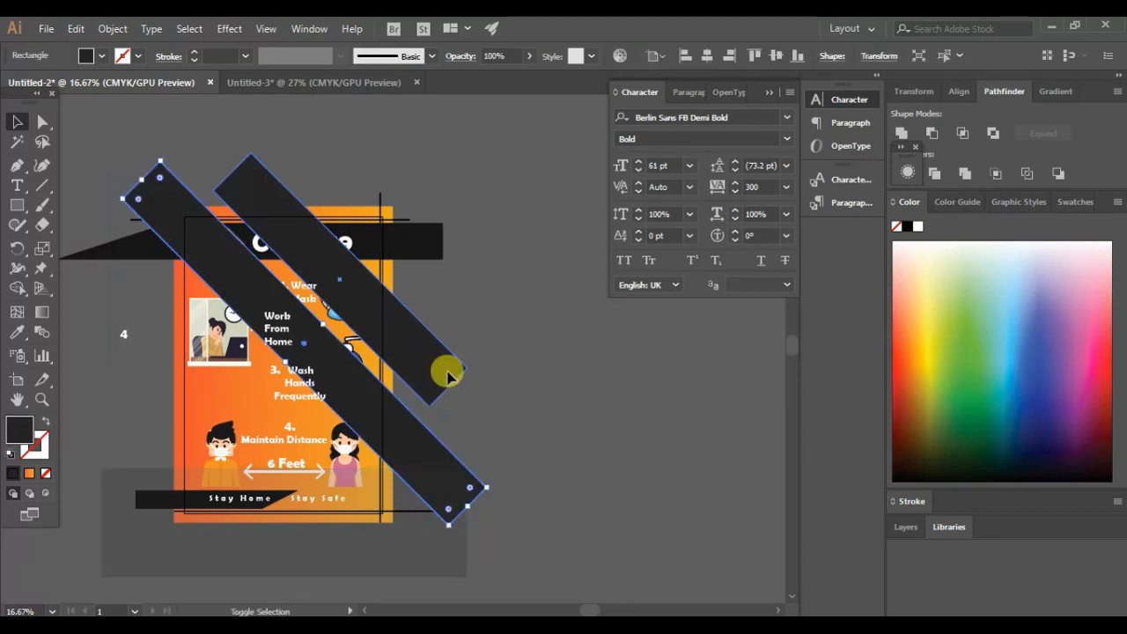
shift+click(446, 373)
right_click(446, 371)
mouse_move(581, 290)
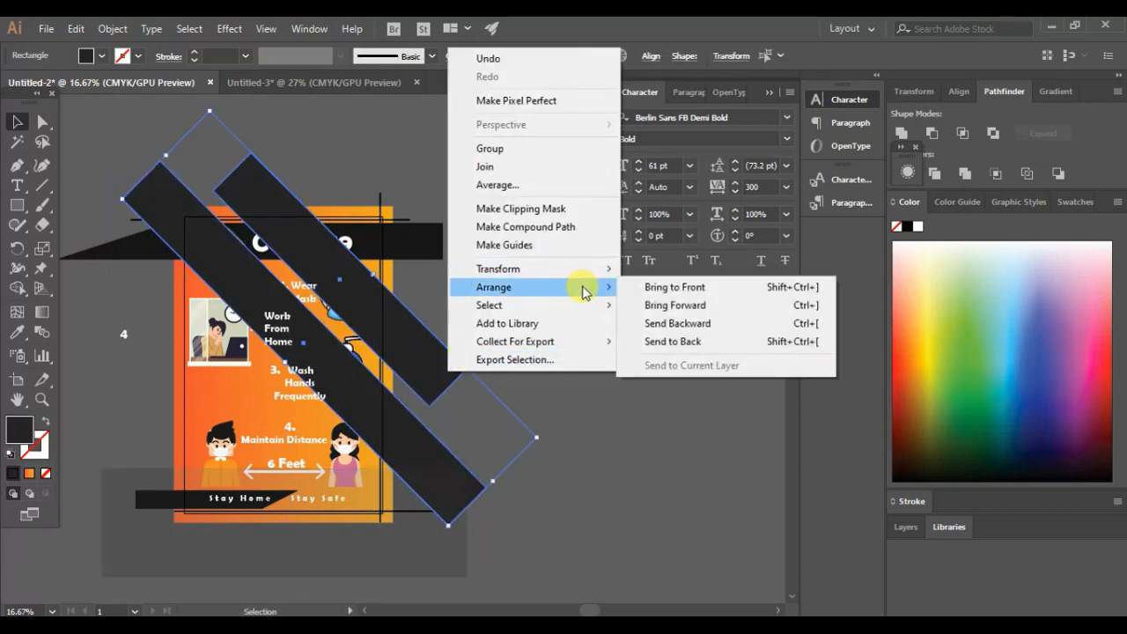
click(655, 287)
Step: Send both near-black diagonal bands to the back of the stacking order
right_click(429, 365)
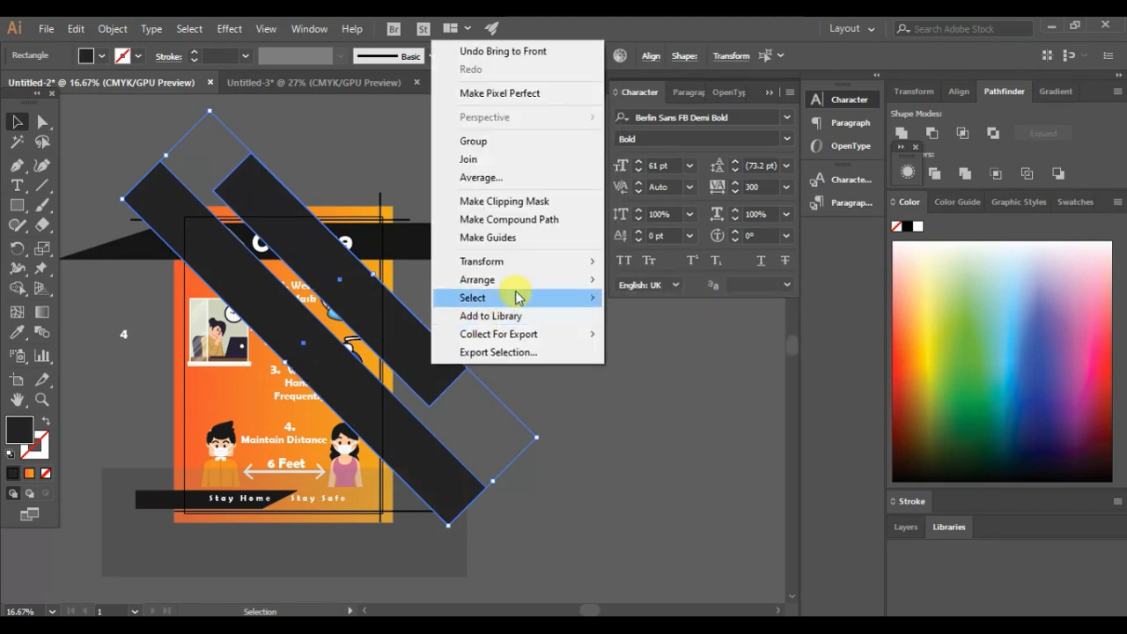
mouse_move(528, 279)
click(648, 333)
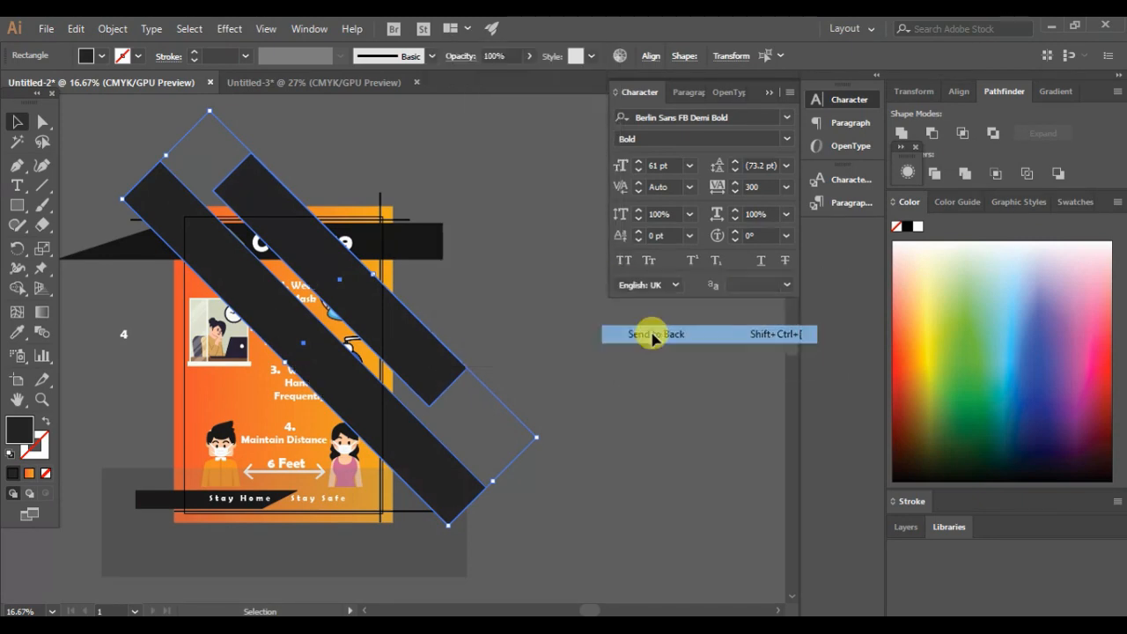
click(645, 469)
Step: Send the orange gradient background rectangle to the back, behind the diagonal bands
right_click(202, 403)
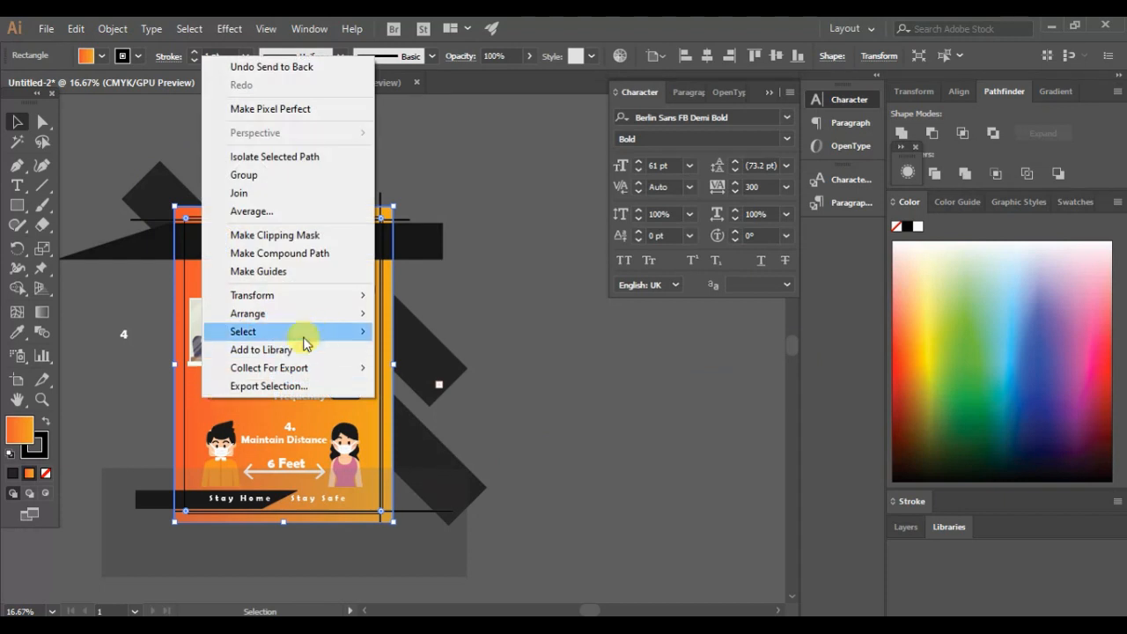
mouse_move(331, 317)
click(457, 367)
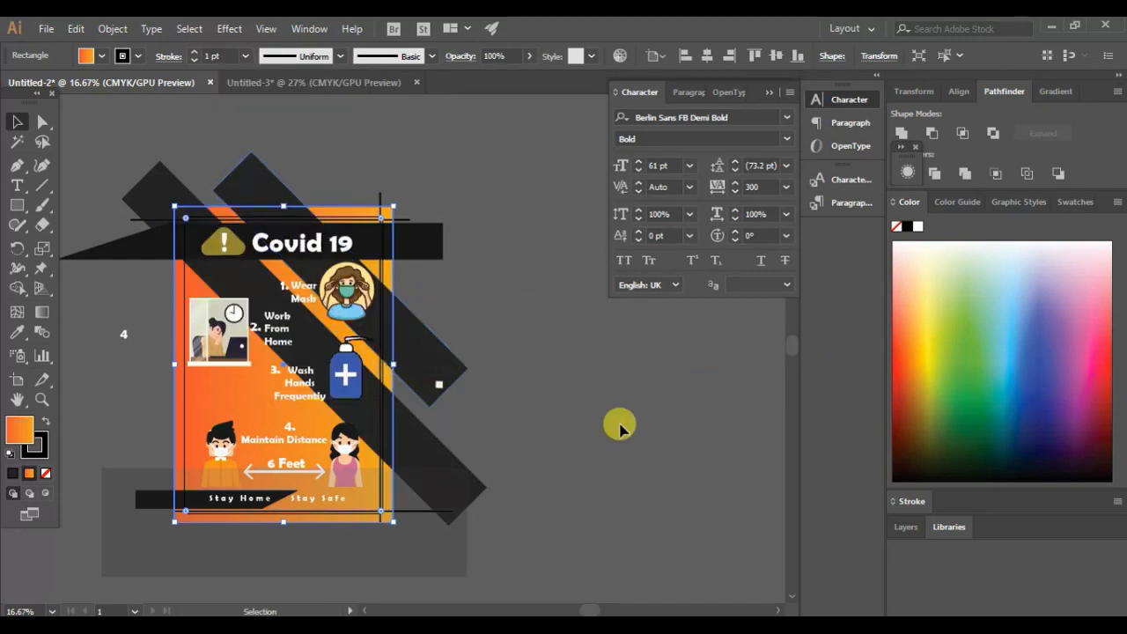
click(639, 431)
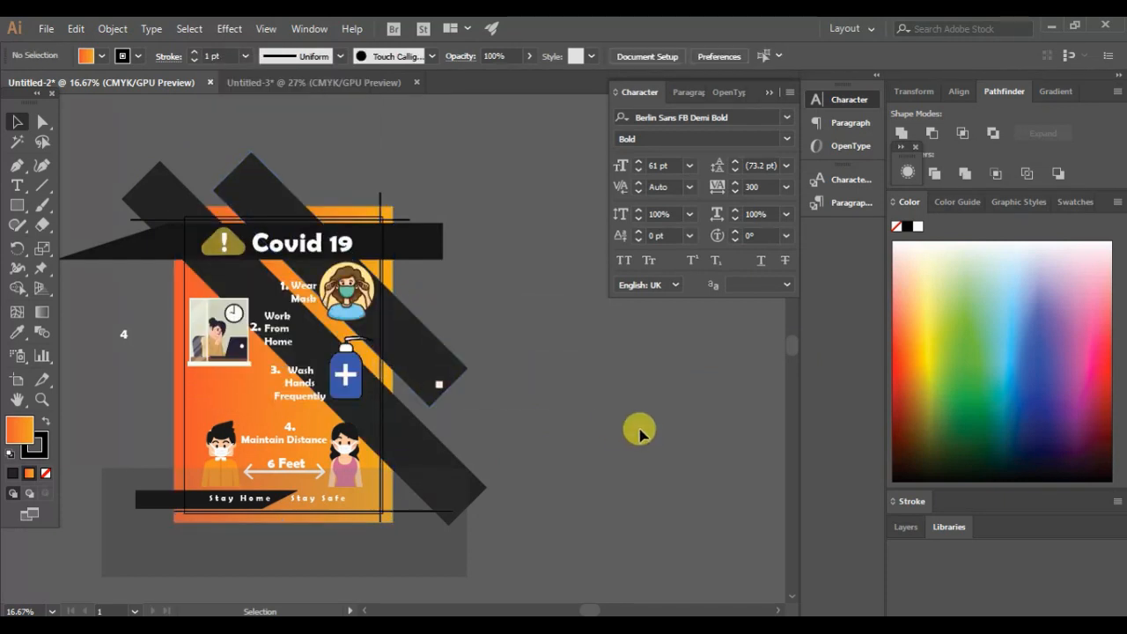
Step: Reduce the opacity of both near-black diagonal bands to 74%
click(449, 361)
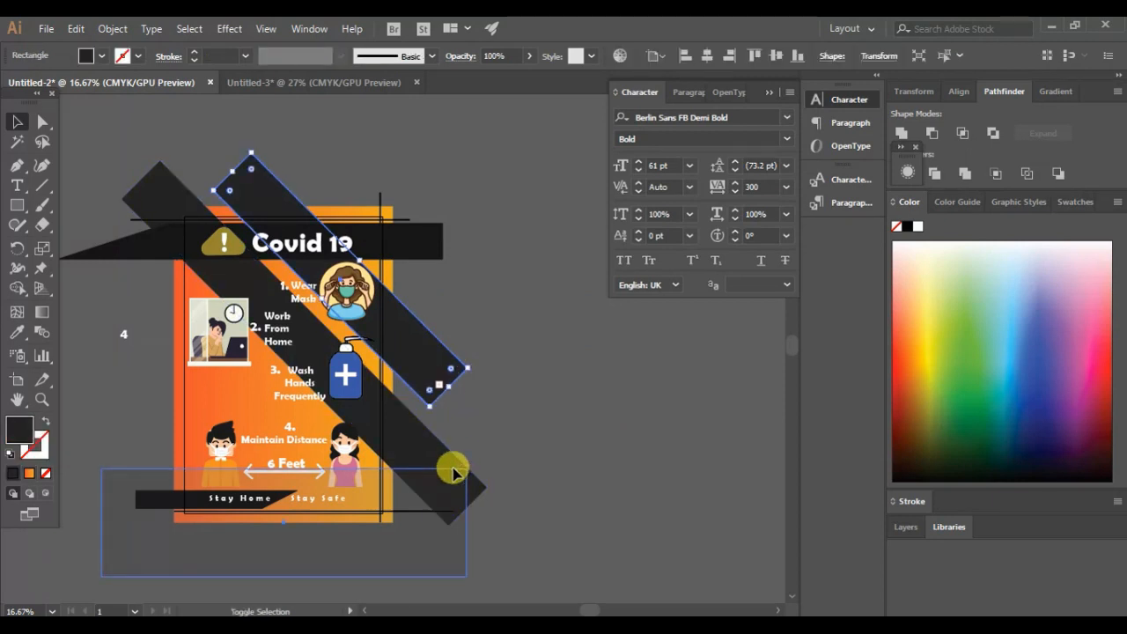
shift+click(453, 471)
click(478, 475)
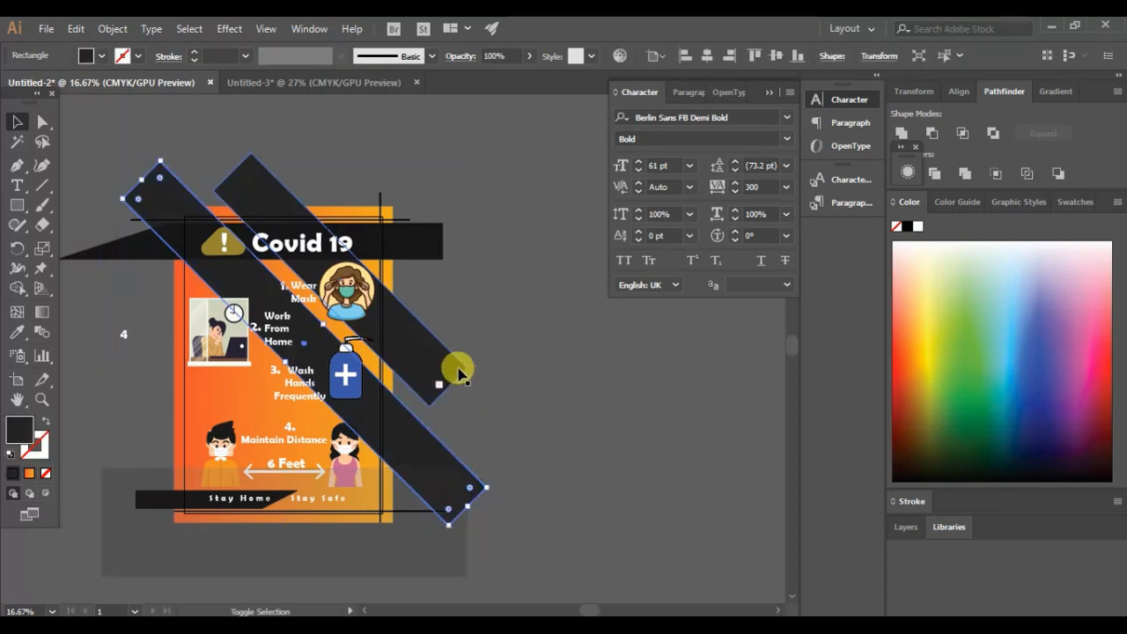
click(528, 55)
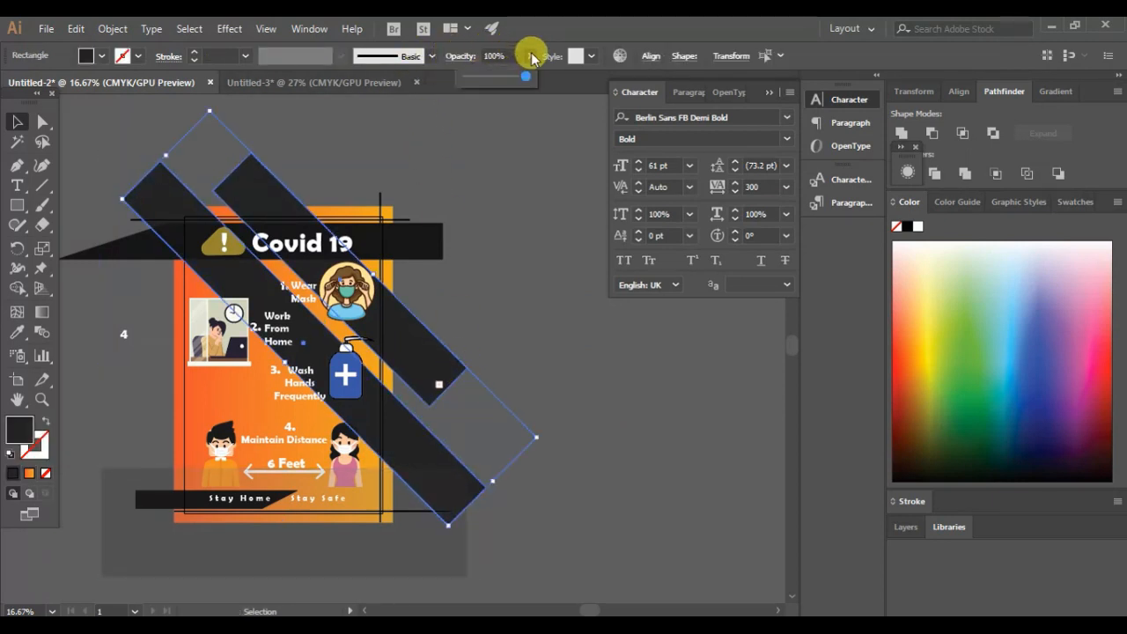
click(503, 81)
drag(505, 81, 510, 78)
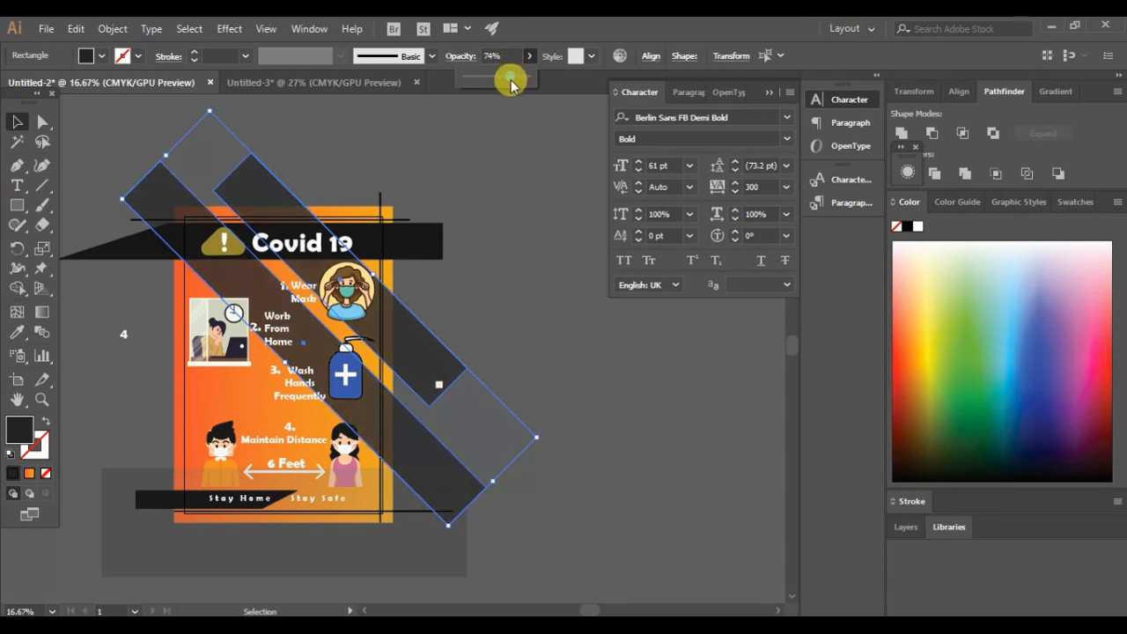
click(541, 258)
Step: Duplicate the lower diagonal band and place the copy parallel to it across the poster's lower-left half
scroll(540, 258, down, 3)
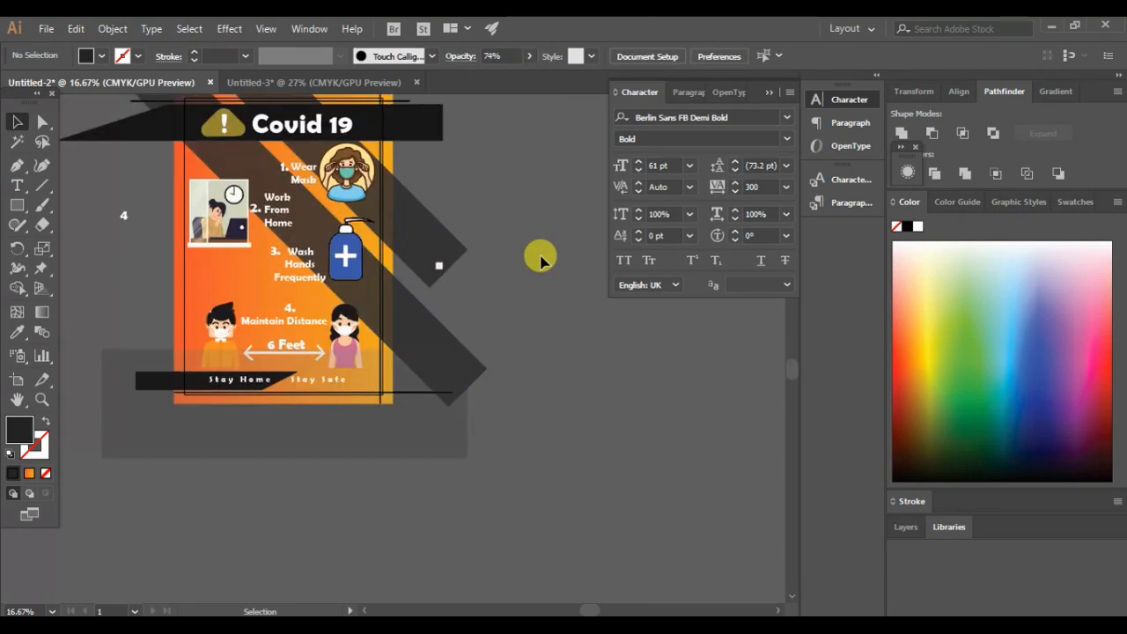
click(476, 368)
key(ctrl+v)
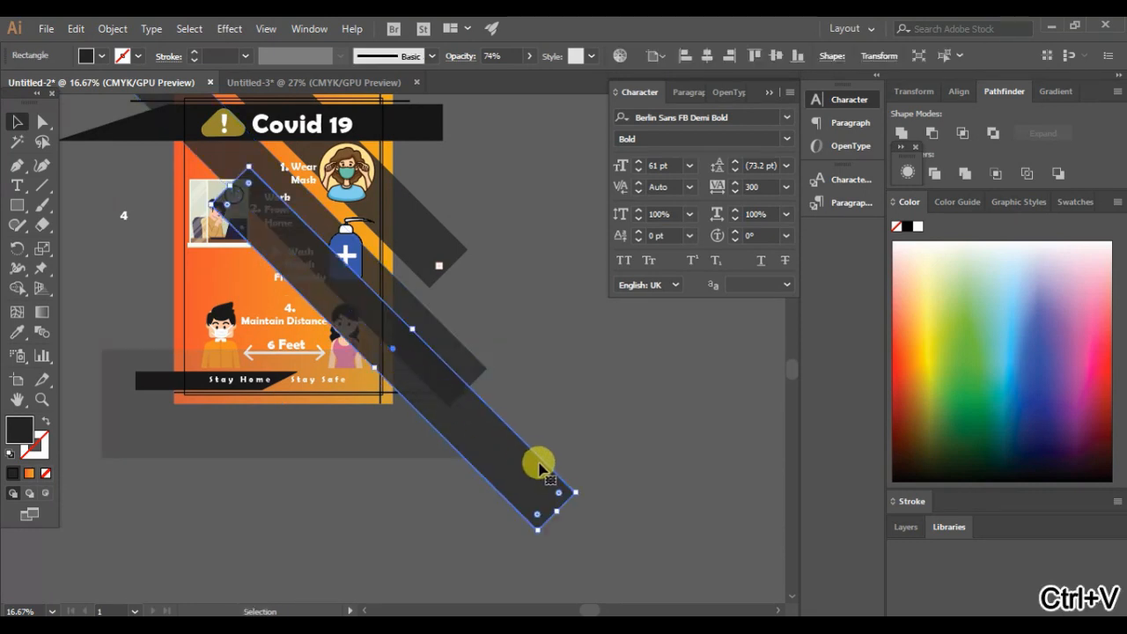
drag(547, 469, 389, 429)
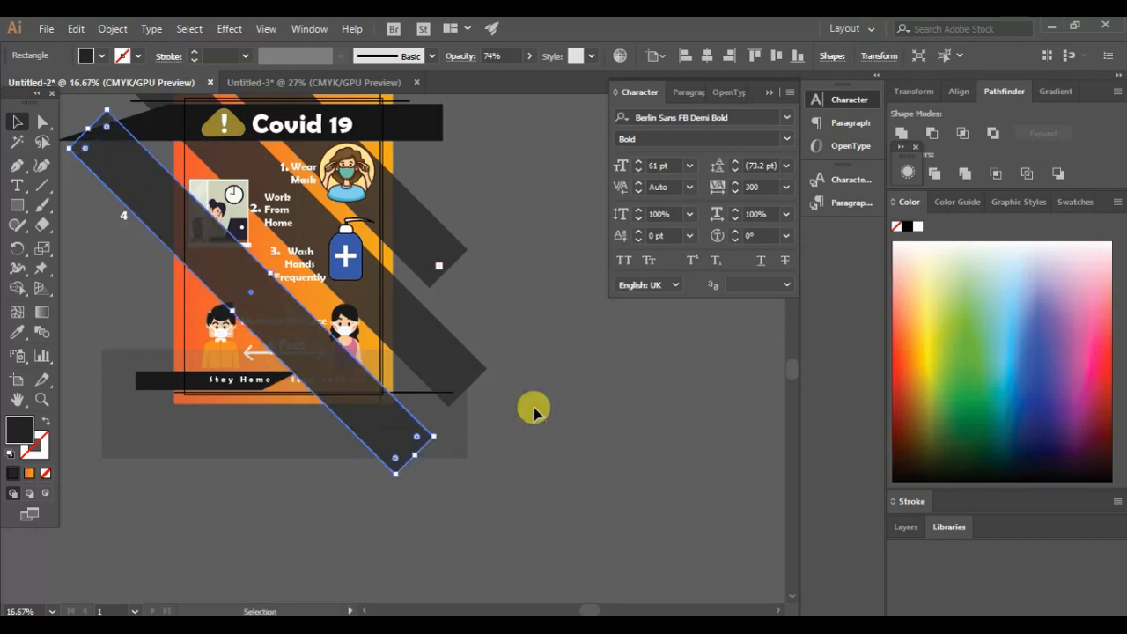
Step: Shift the new third diagonal band slightly upward to even out its spacing with the band above
scroll(491, 533, up, 2)
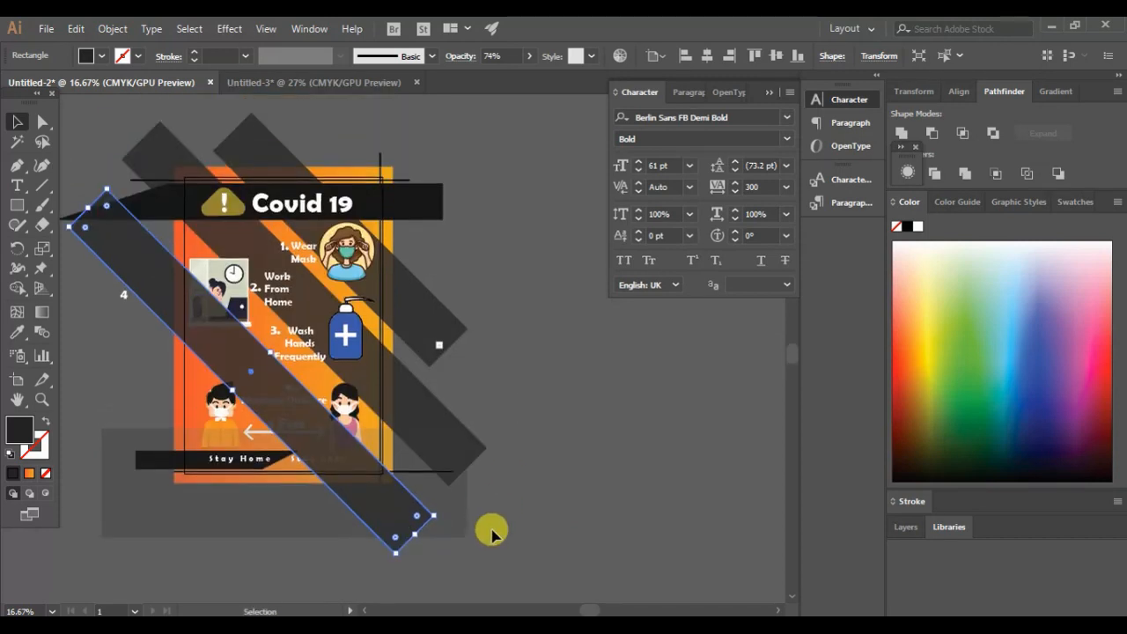
key(Up)
key(Up)
key(Up)
key(Up)
key(Up)
key(Up)
key(Up)
key(Up)
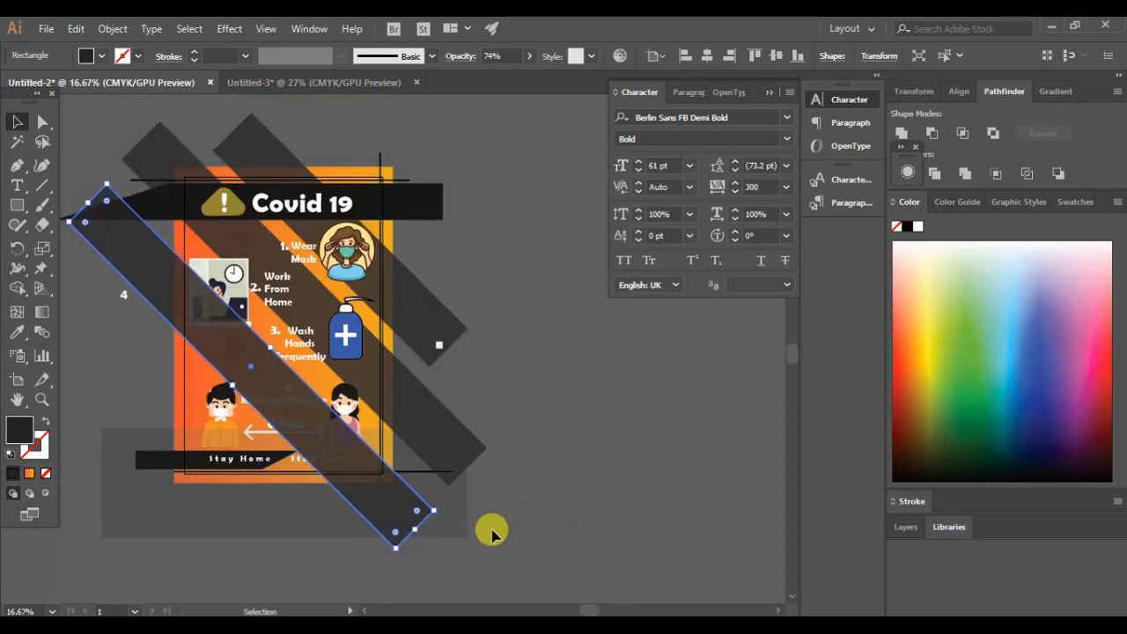
click(491, 529)
drag(408, 532, 406, 526)
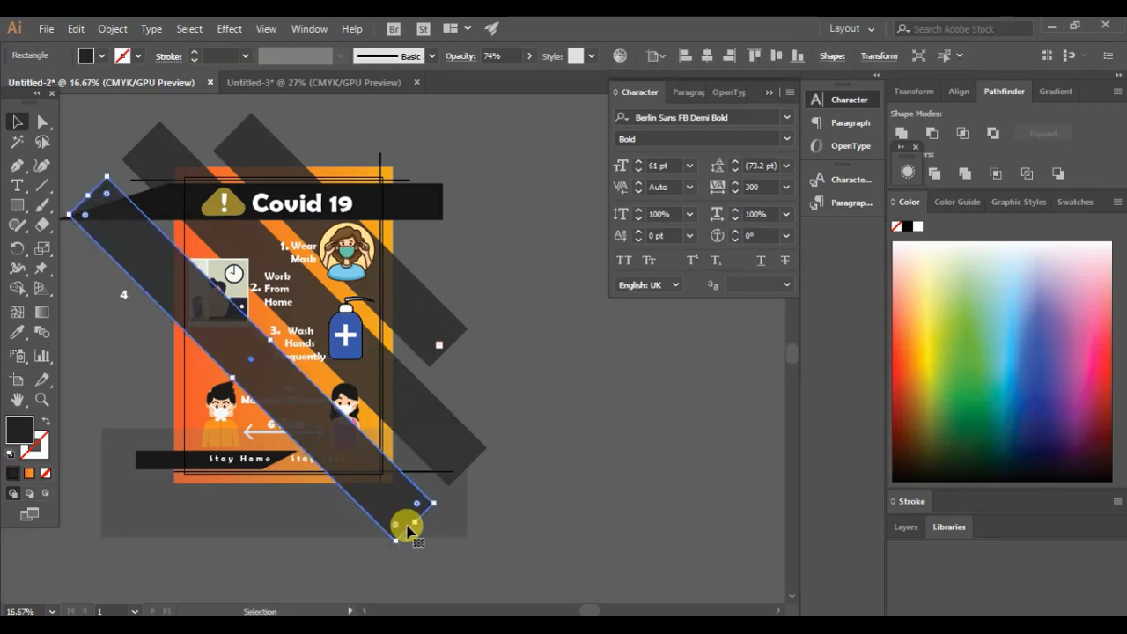
Step: Duplicate the third diagonal band and place the copy parallel below it, across the poster's lower-left corner
key(ctrl+c)
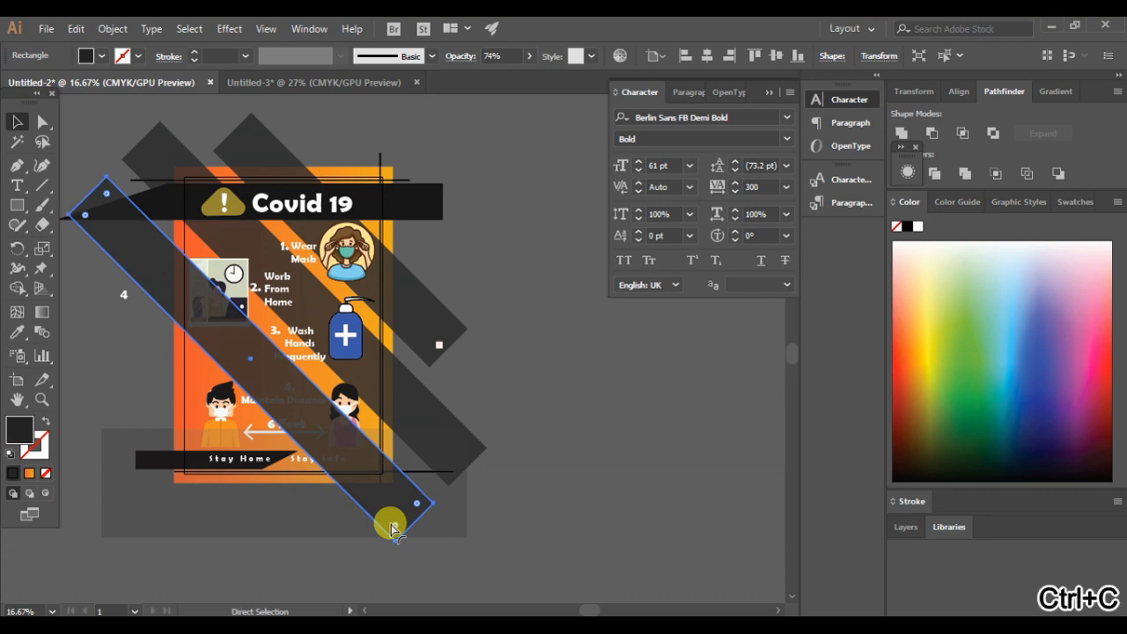
key(ctrl+v)
drag(516, 445, 293, 500)
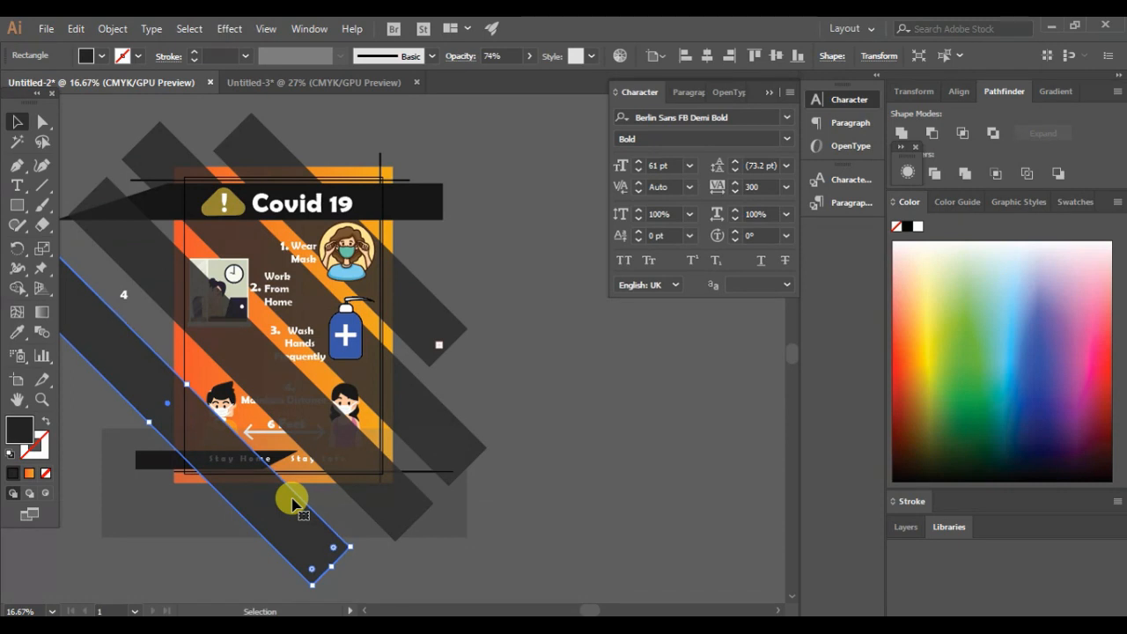
key(Up)
key(Up)
key(Up)
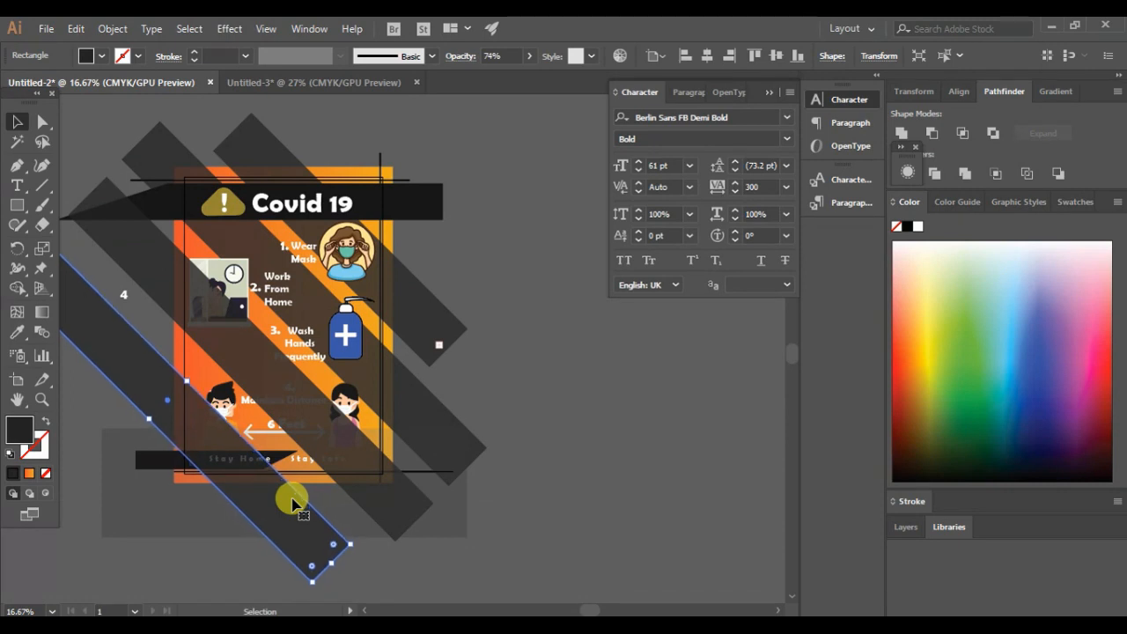
click(573, 422)
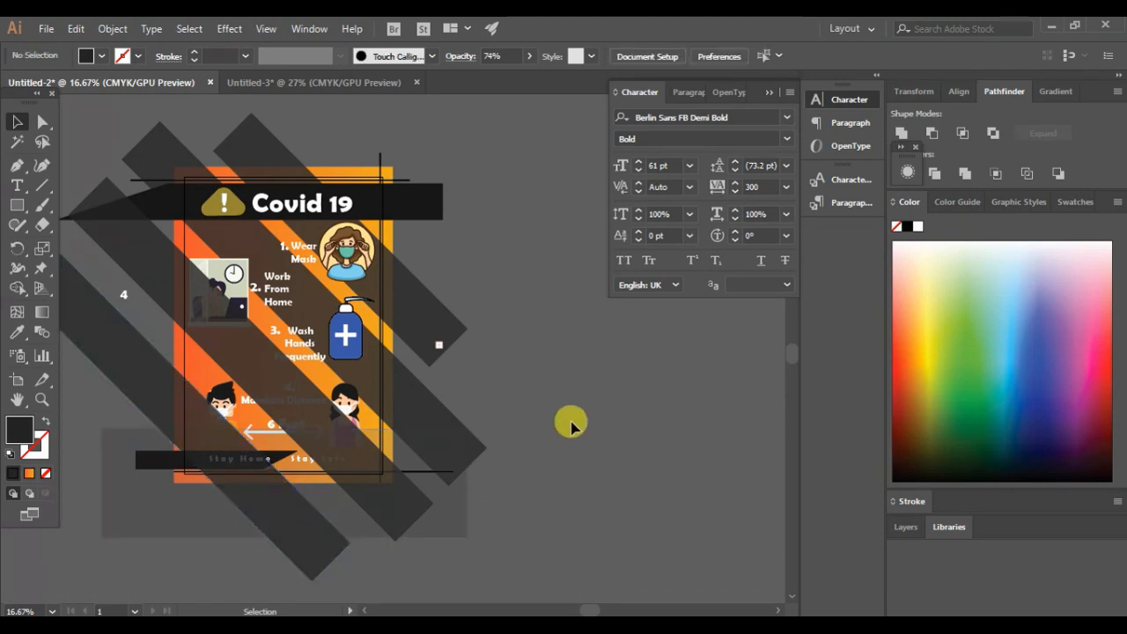
Step: Send the two newly added diagonal bands to the back of the stacking order
click(299, 545)
shift+click(396, 498)
right_click(395, 498)
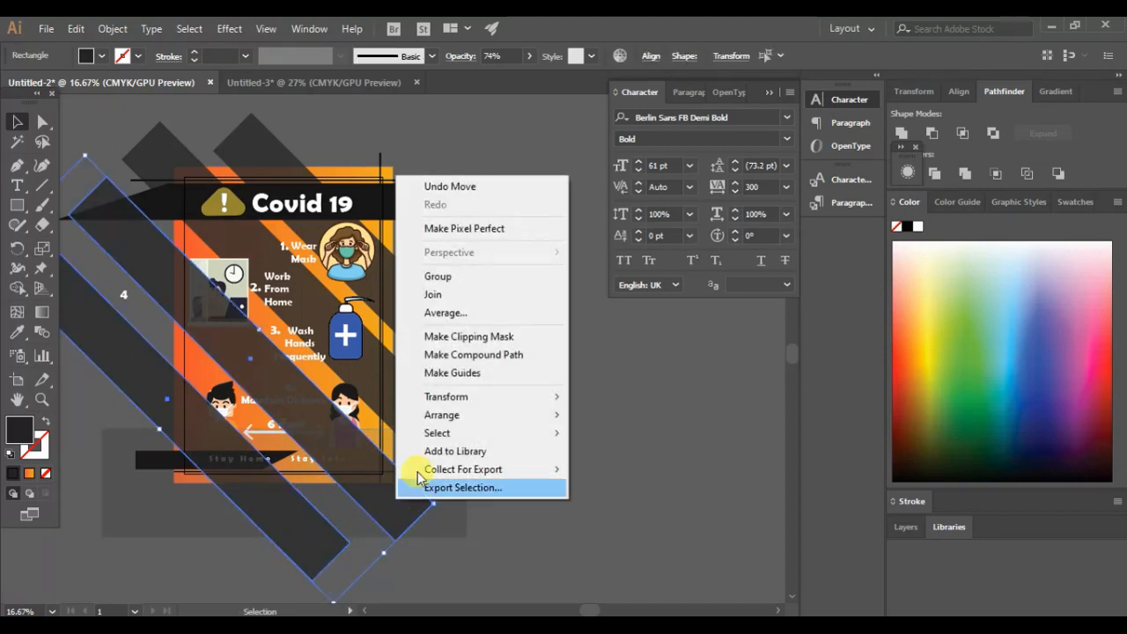
click(588, 416)
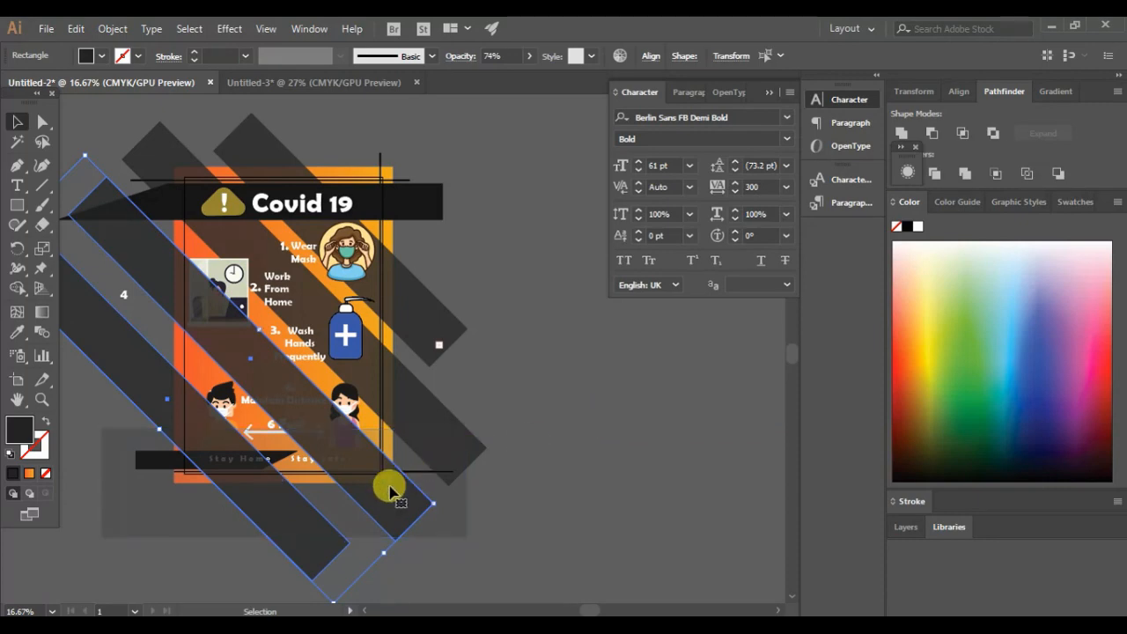
right_click(389, 491)
mouse_move(480, 400)
click(592, 456)
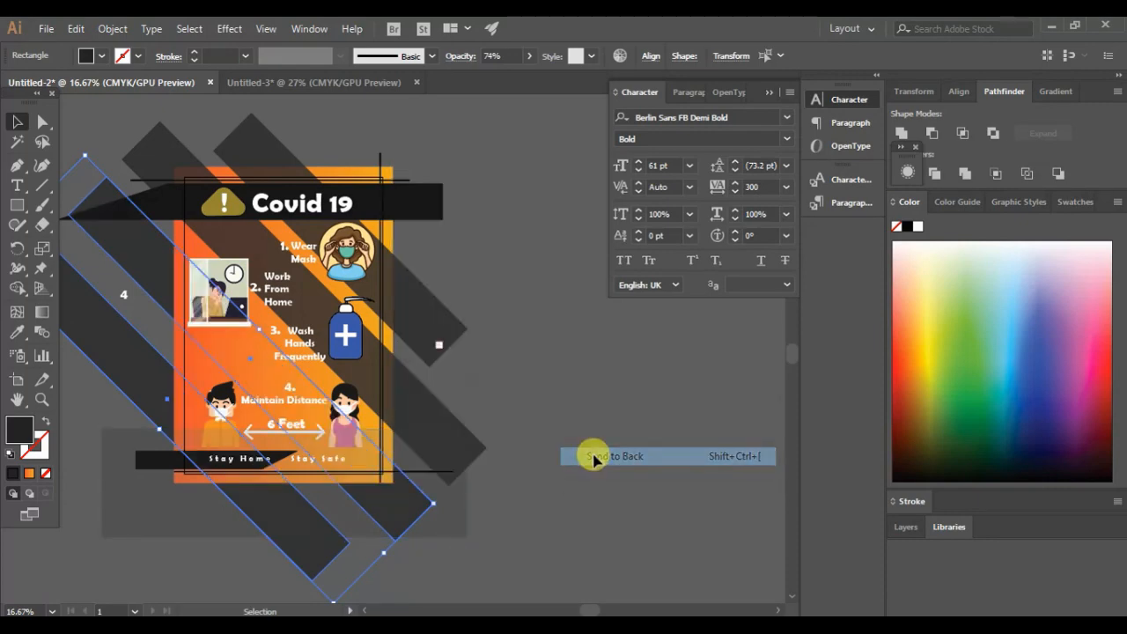
Step: Send the orange gradient background rectangle to the back, behind all four diagonal bands
right_click(192, 368)
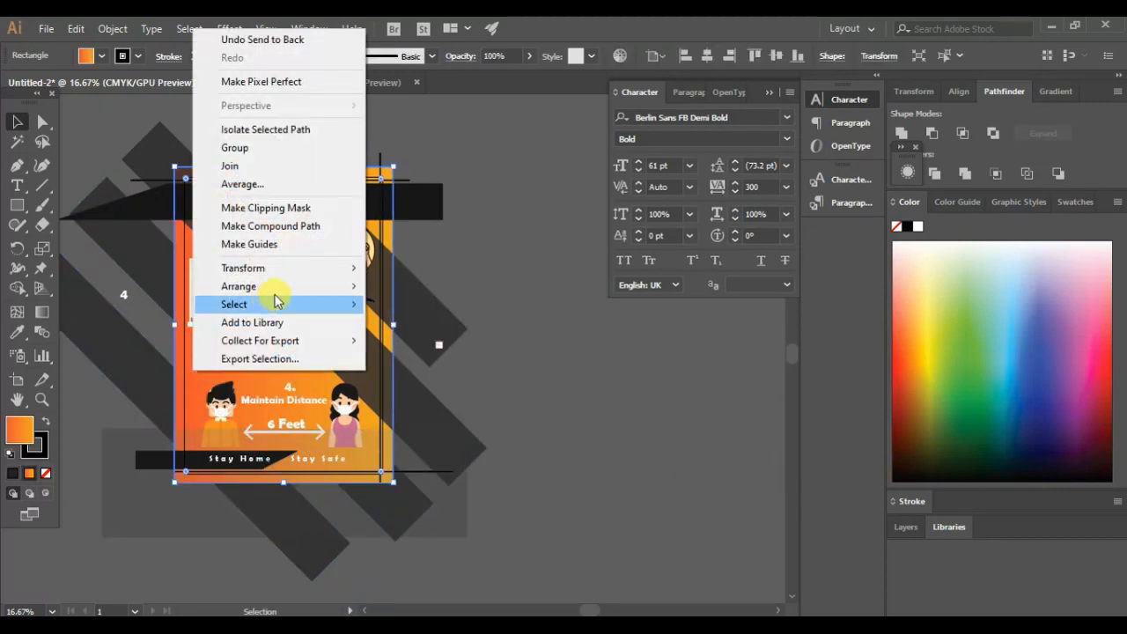
mouse_move(296, 286)
click(428, 338)
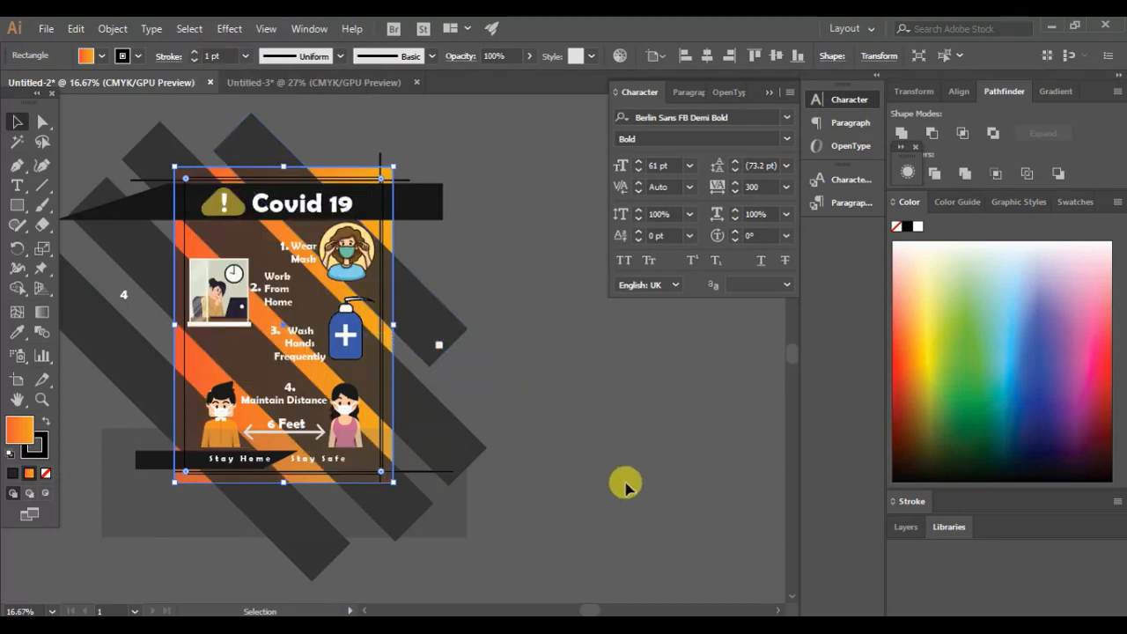
click(626, 485)
scroll(628, 485, left, 2)
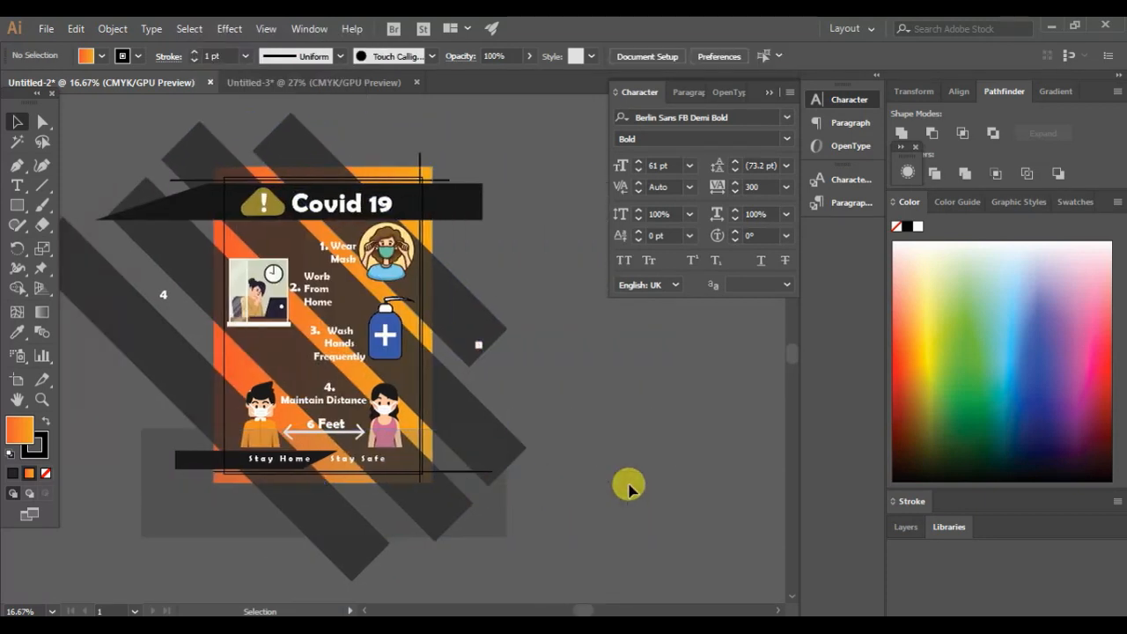
Step: Try a bright red #FF001F fill on the "Covid 19" header banner and undo the colour changes
right_click(629, 485)
click(194, 466)
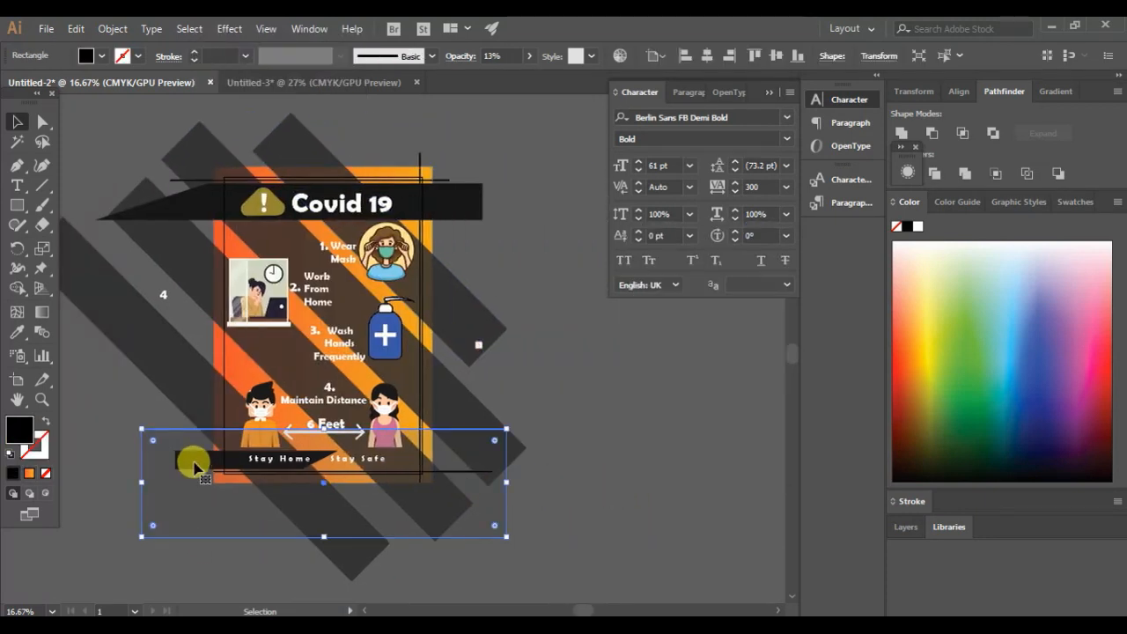
click(464, 209)
click(189, 214)
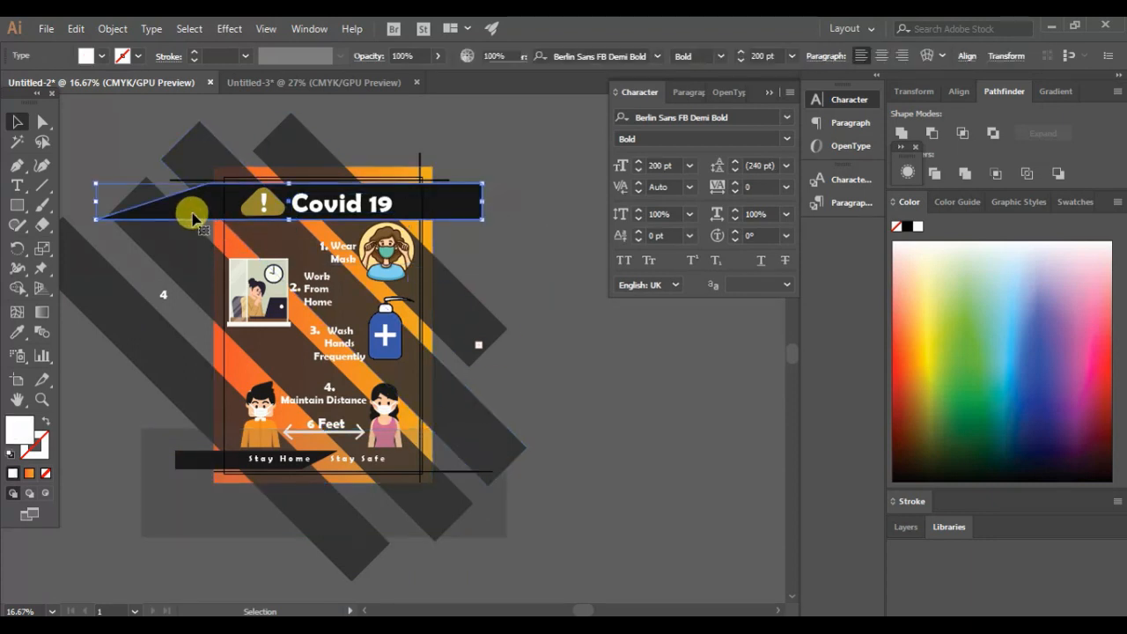
click(104, 55)
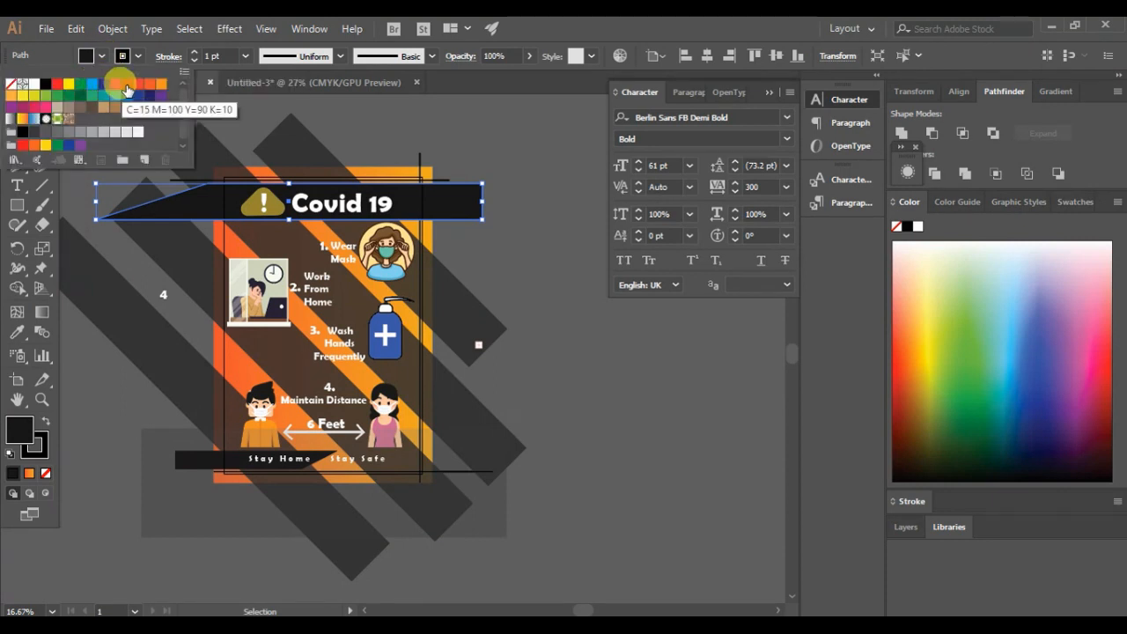
click(125, 85)
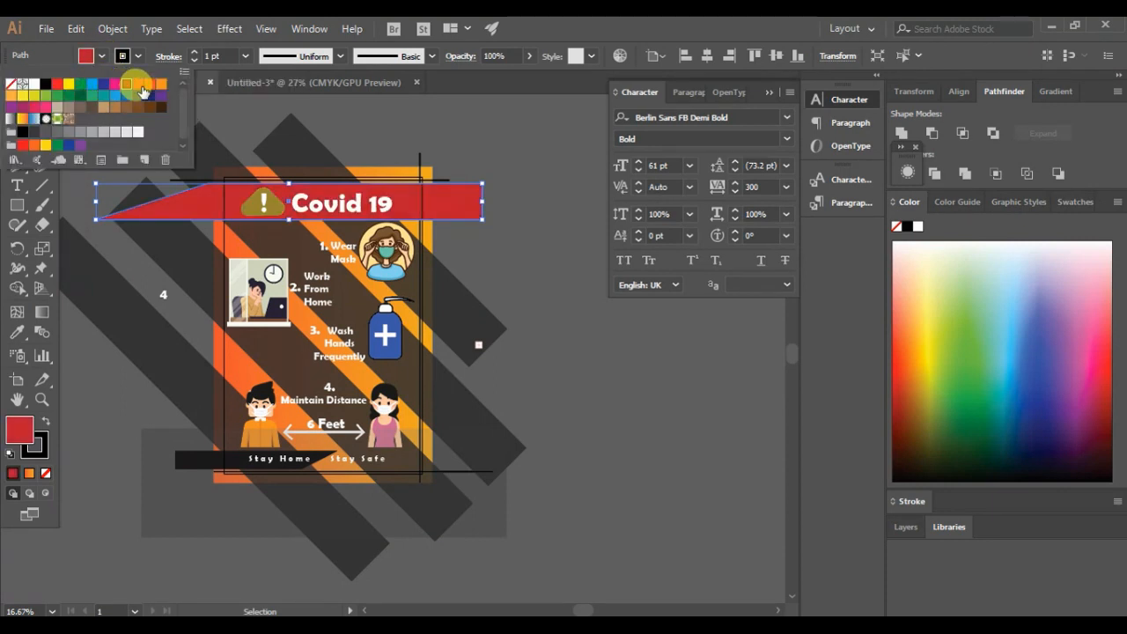
double_click(20, 430)
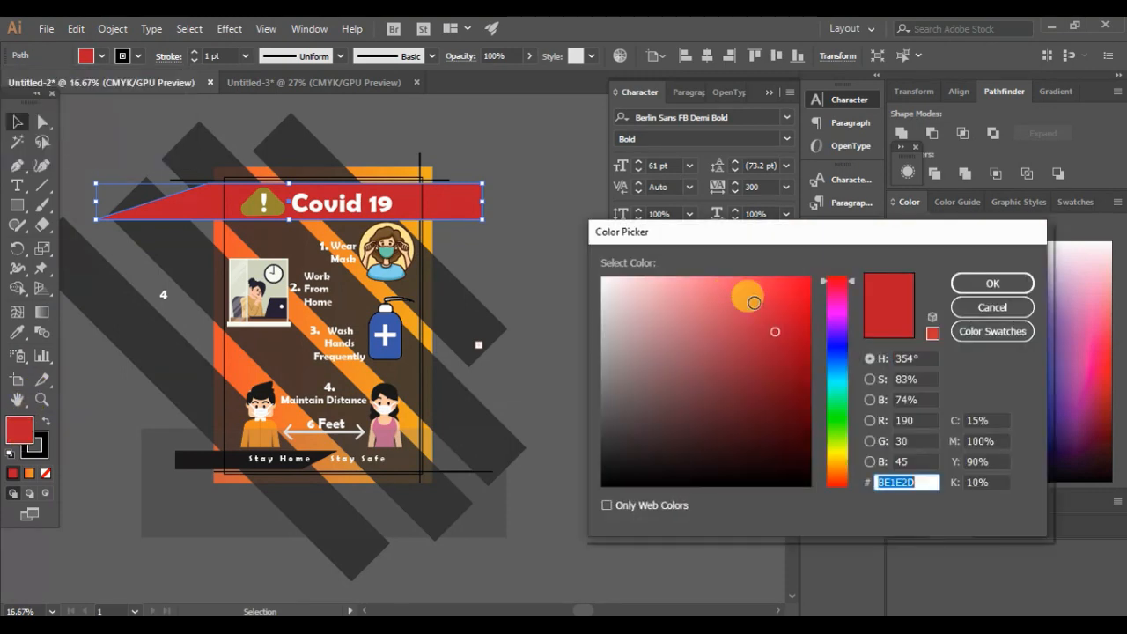
drag(754, 302, 811, 278)
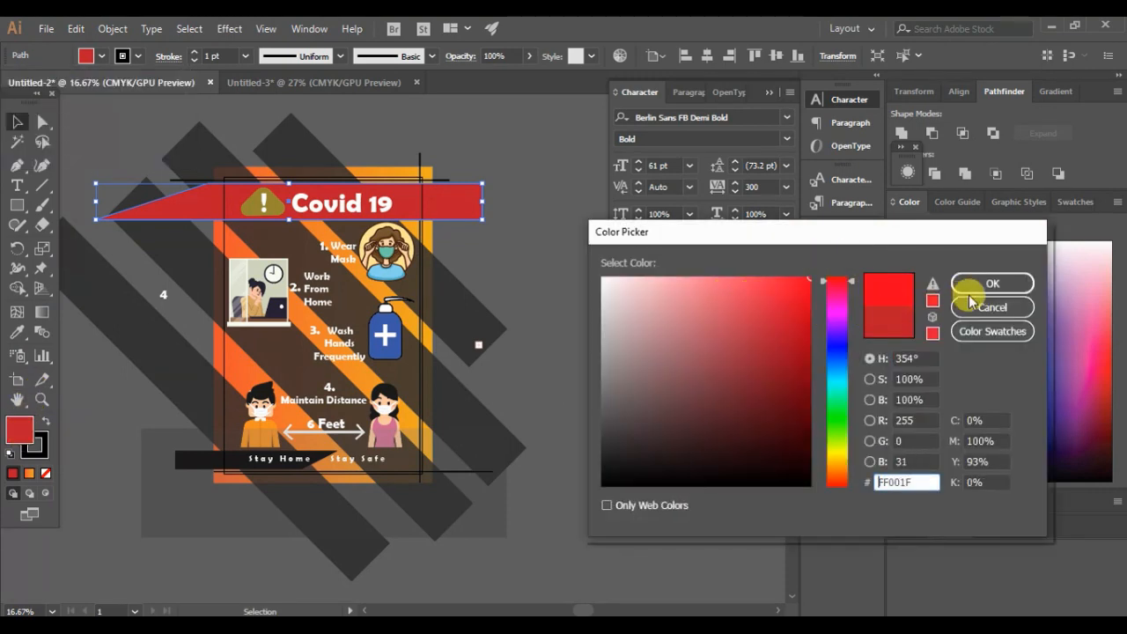
click(968, 291)
click(623, 372)
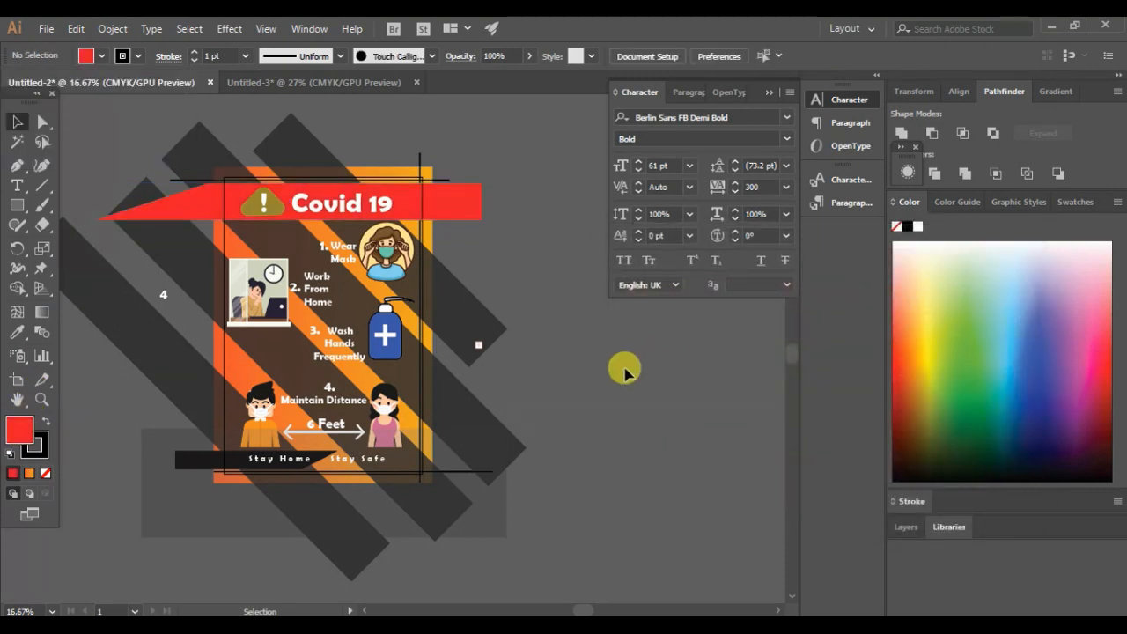
key(ctrl+z)
key(ctrl+z)
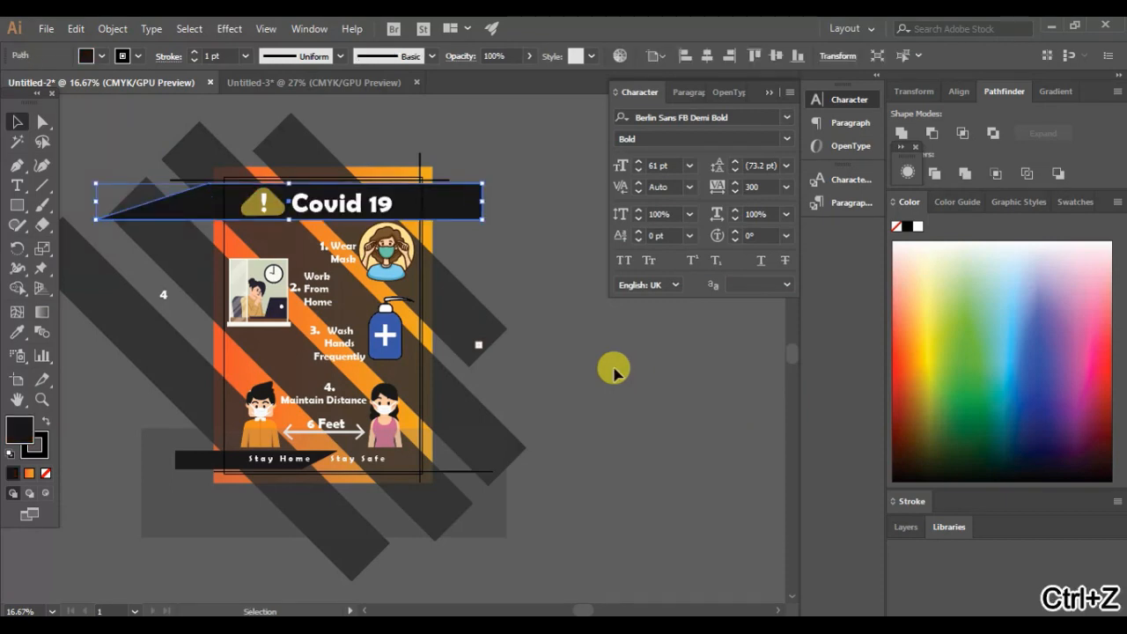
Step: Set the "Covid 19" header banner's fill to near-black #1E1D1D and its opacity to 75%
double_click(19, 431)
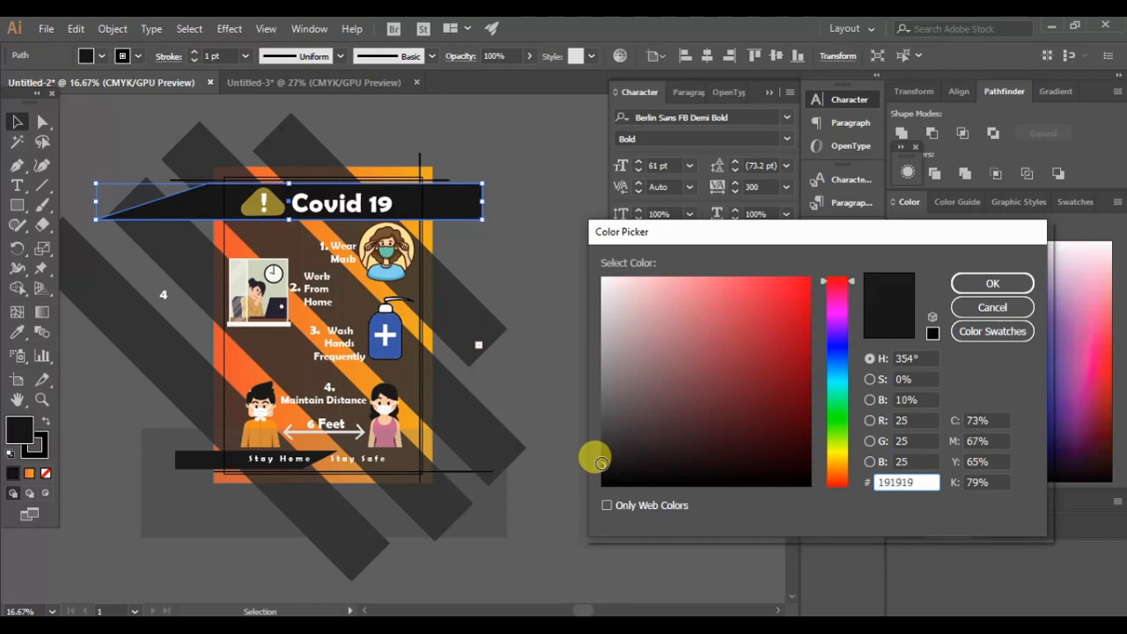
click(606, 462)
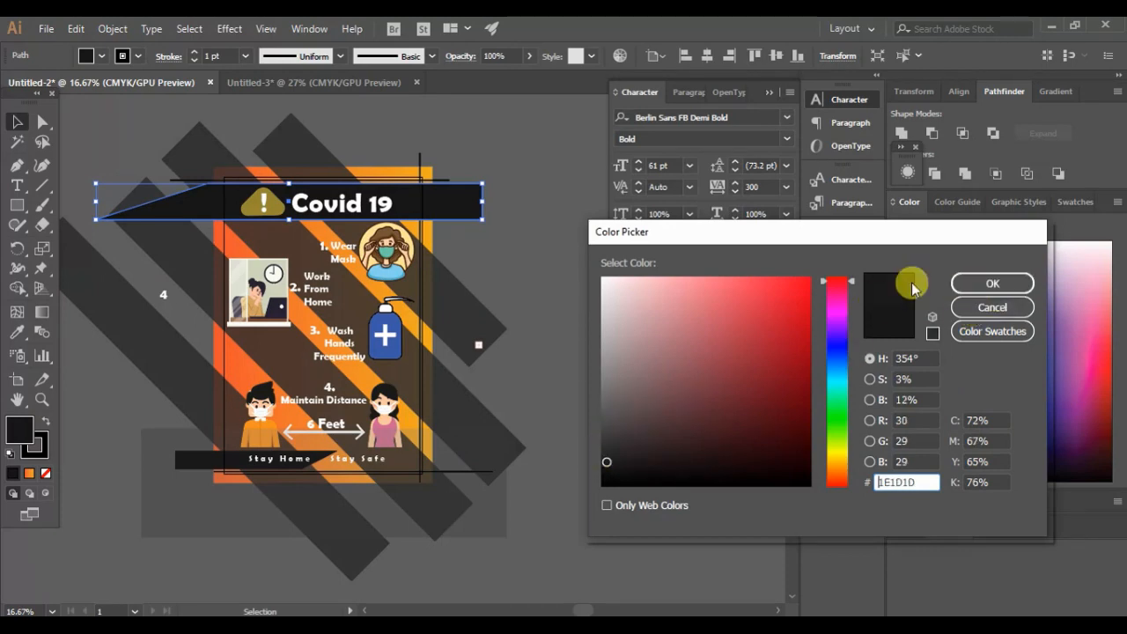
click(975, 283)
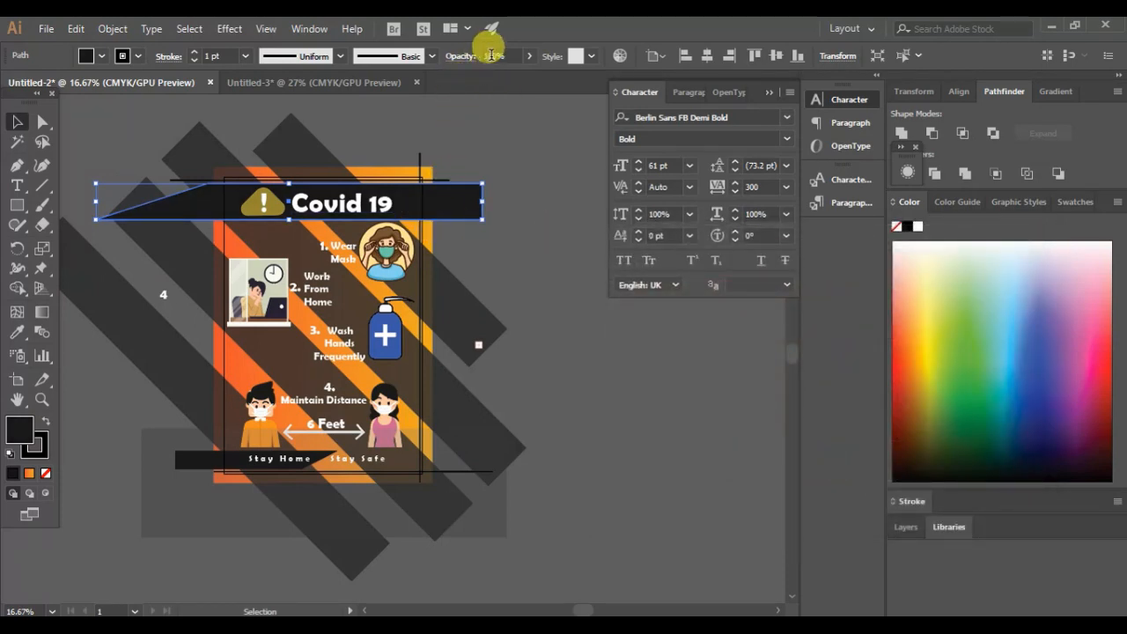
click(529, 58)
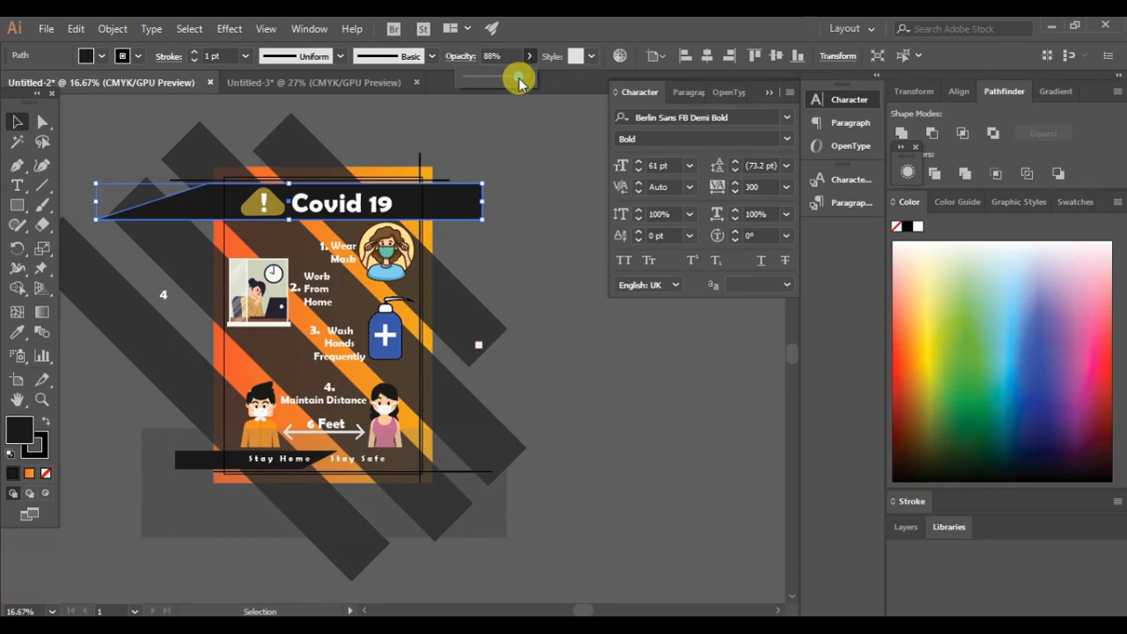
mouse_move(520, 82)
mouse_down()
mouse_move(499, 84)
mouse_move(514, 82)
mouse_up()
click(534, 322)
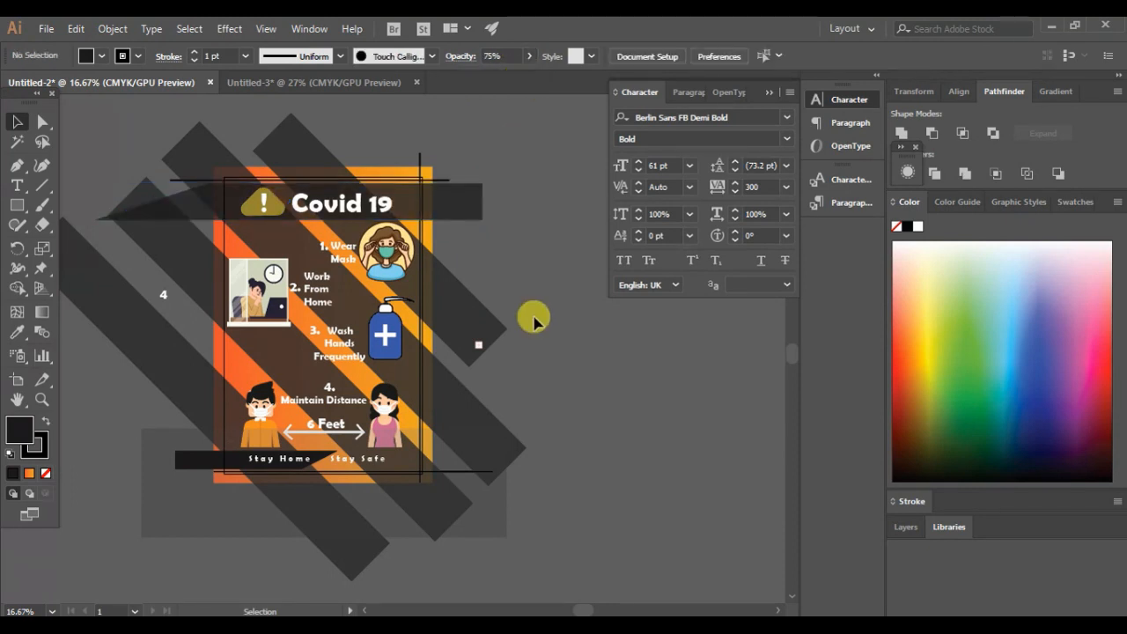
click(367, 210)
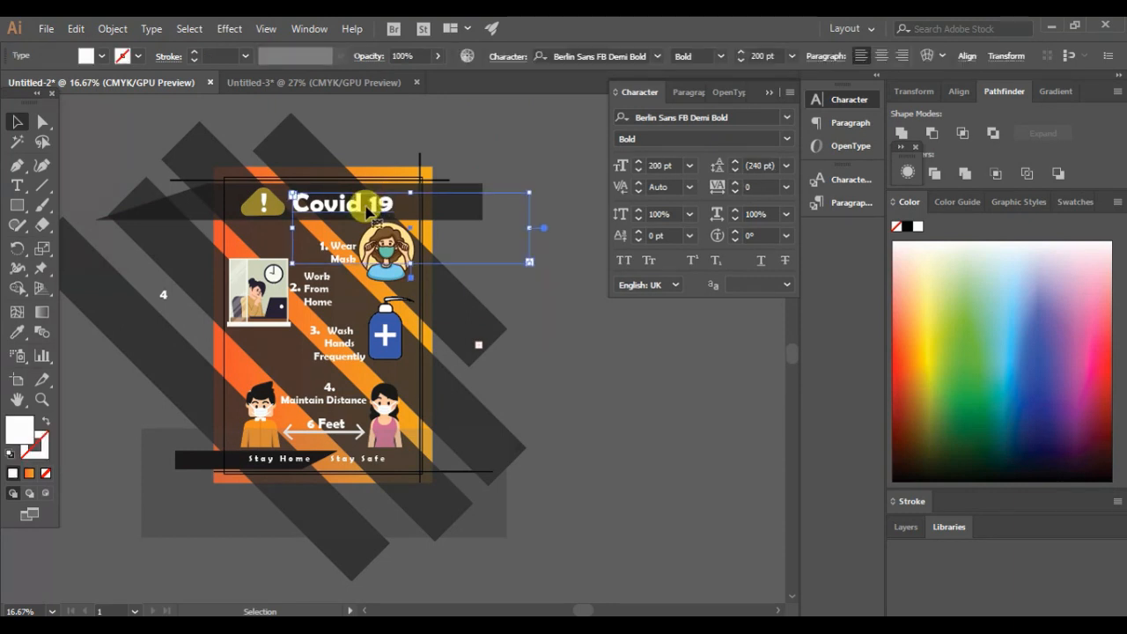
click(618, 388)
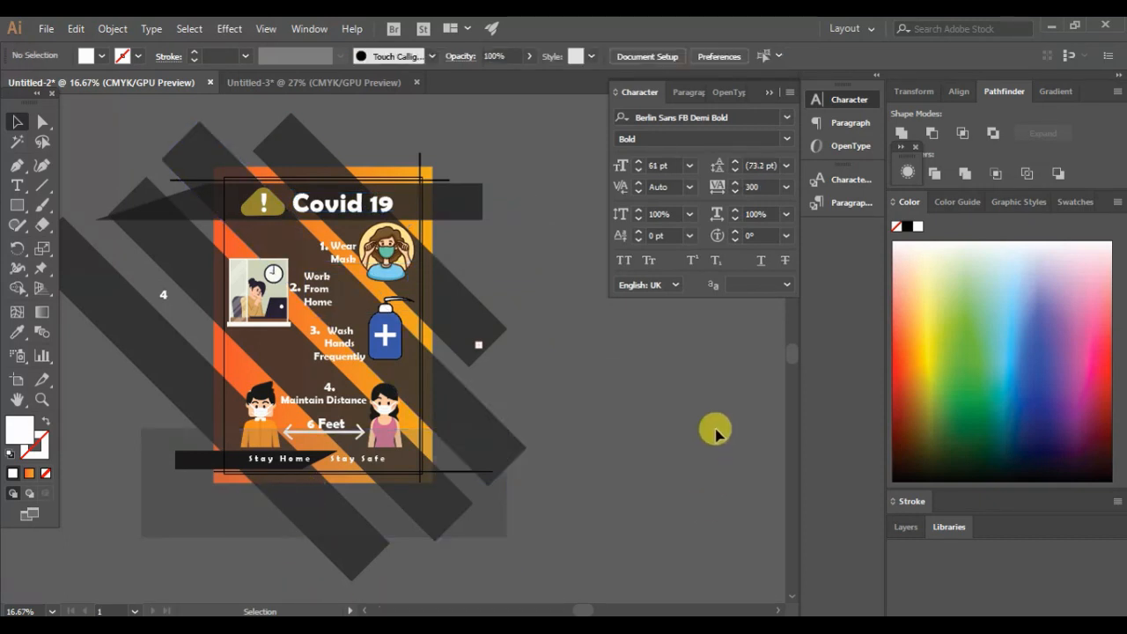
Step: Nudge the blue hand sanitizer bottle slightly right and down
click(393, 356)
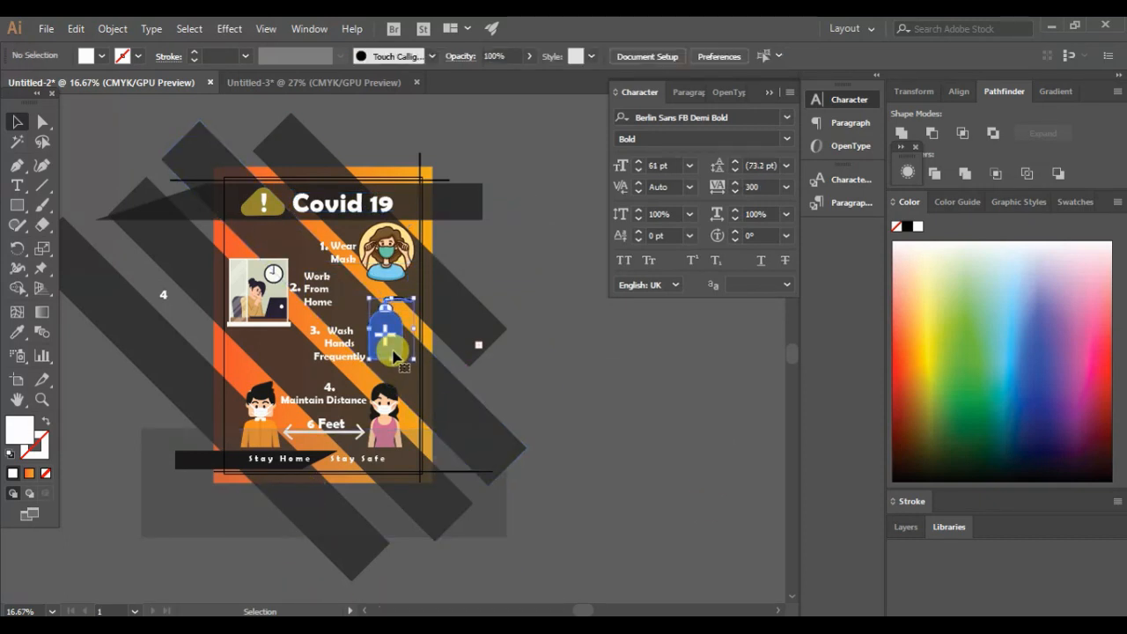
key(Right)
key(Right)
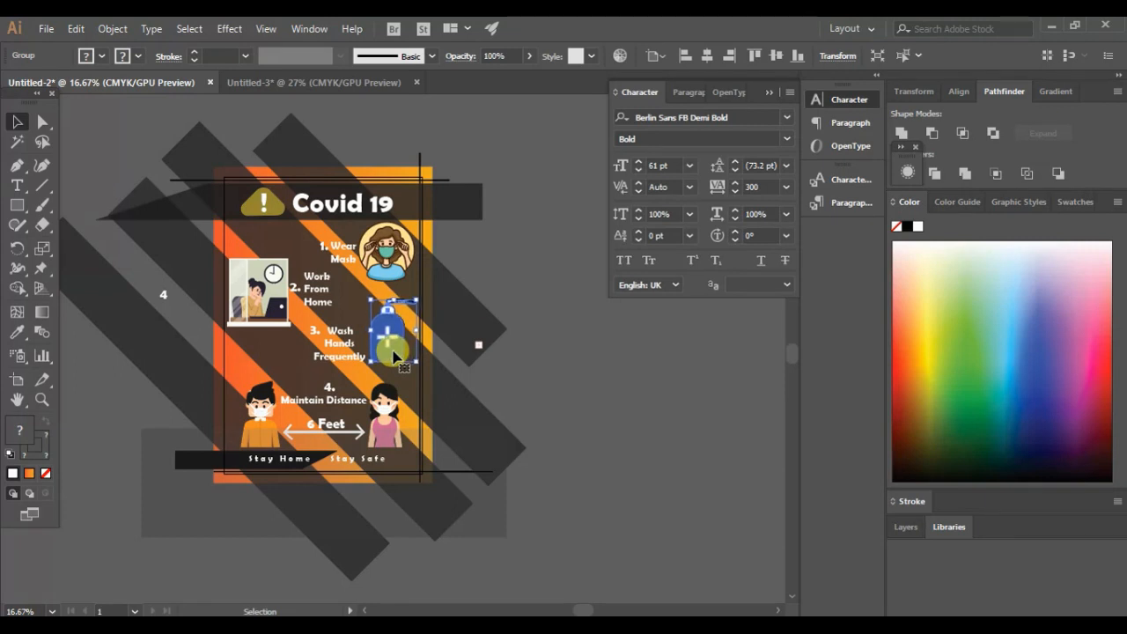
Step: Delete the word "Frequently" from the tip 3 text so it reads "Wash Hands"
click(363, 352)
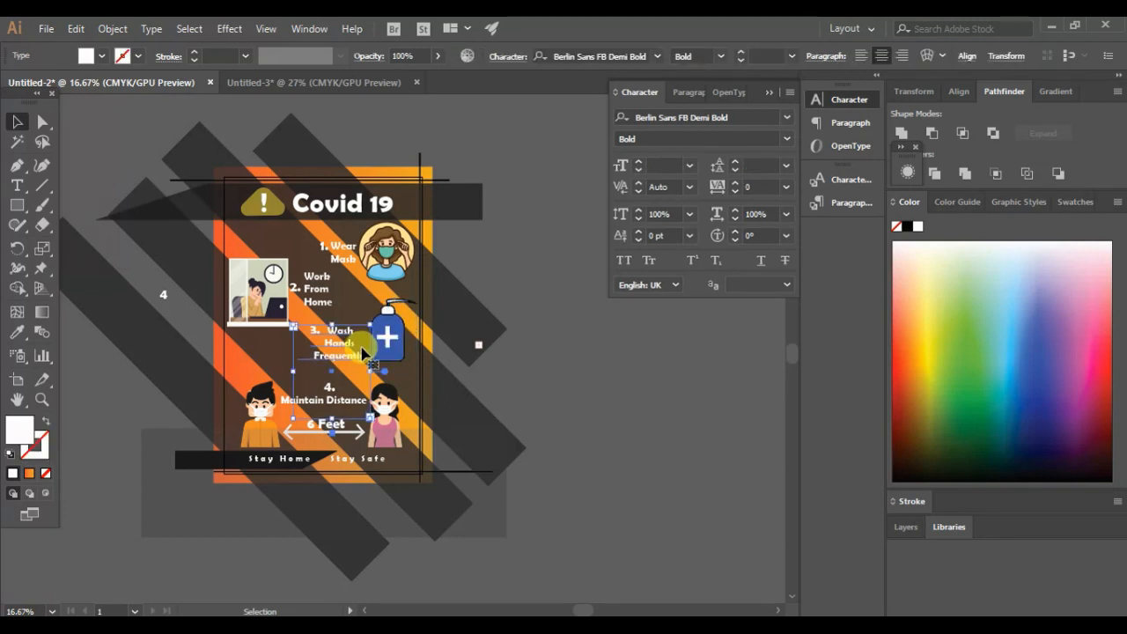
click(17, 185)
click(354, 357)
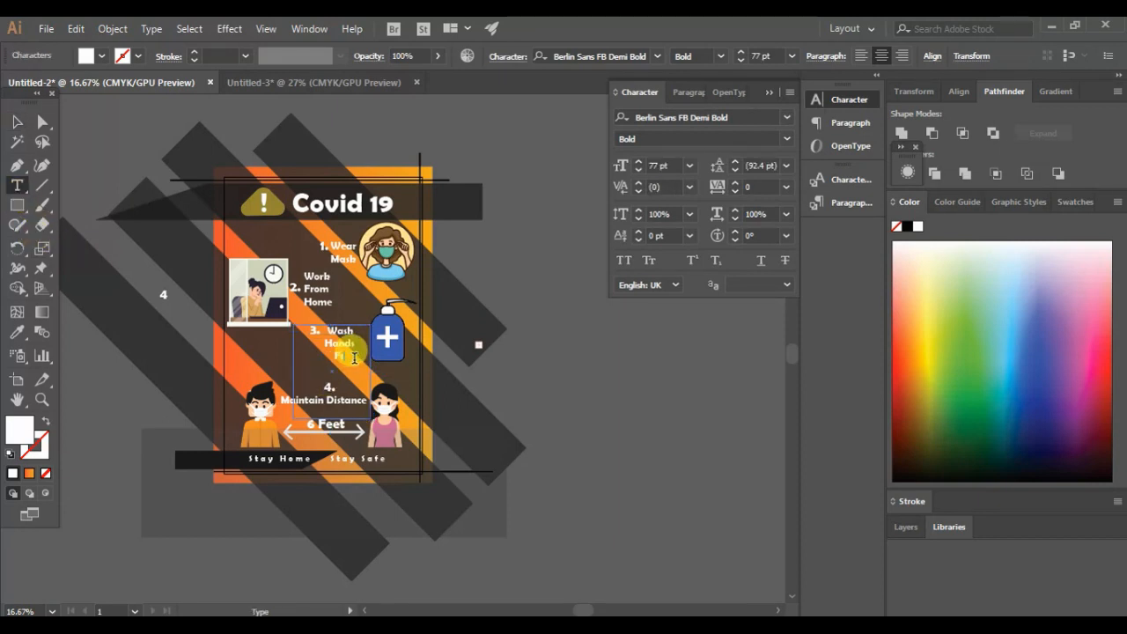
click(17, 121)
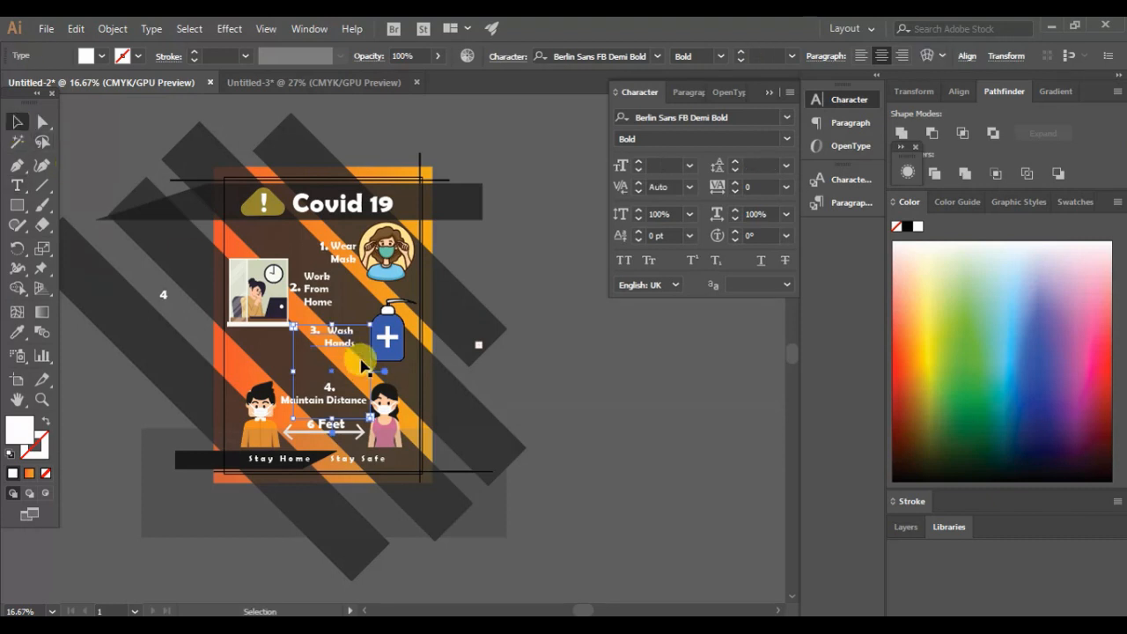
Step: Move the "3. Wash Hands" text right and slightly down, close beside the sanitizer bottle
key(shift+Right)
key(shift+Right)
key(shift+Right)
key(shift+Right)
key(shift+Right)
key(shift+Right)
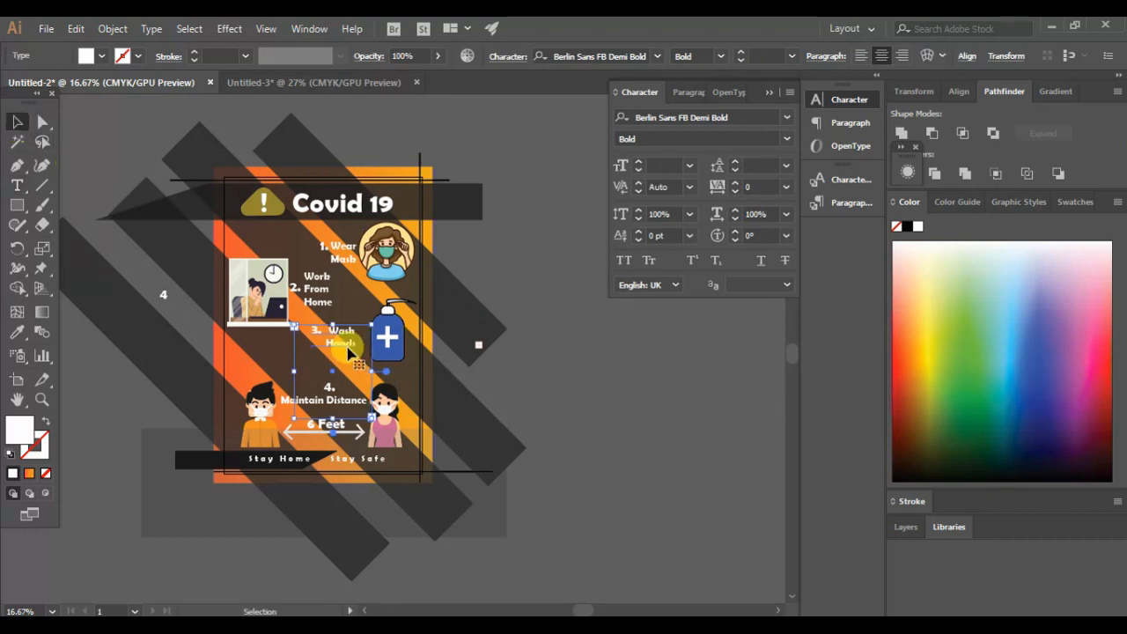
key(shift+Right)
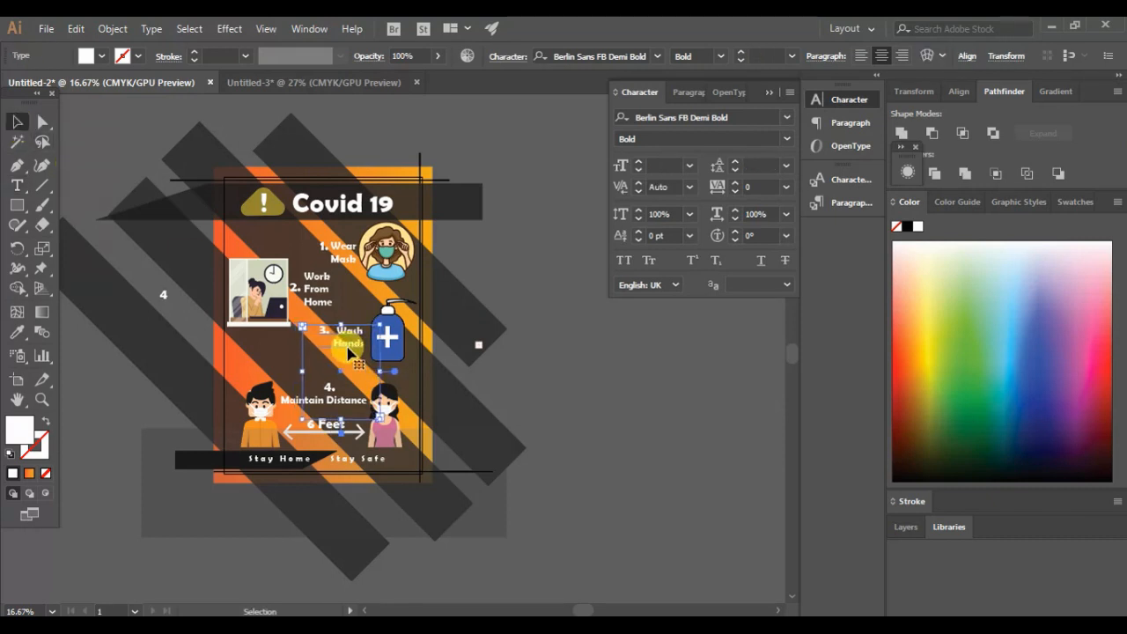
key(shift+Down)
key(shift+Down)
key(shift+Right)
key(shift+Right)
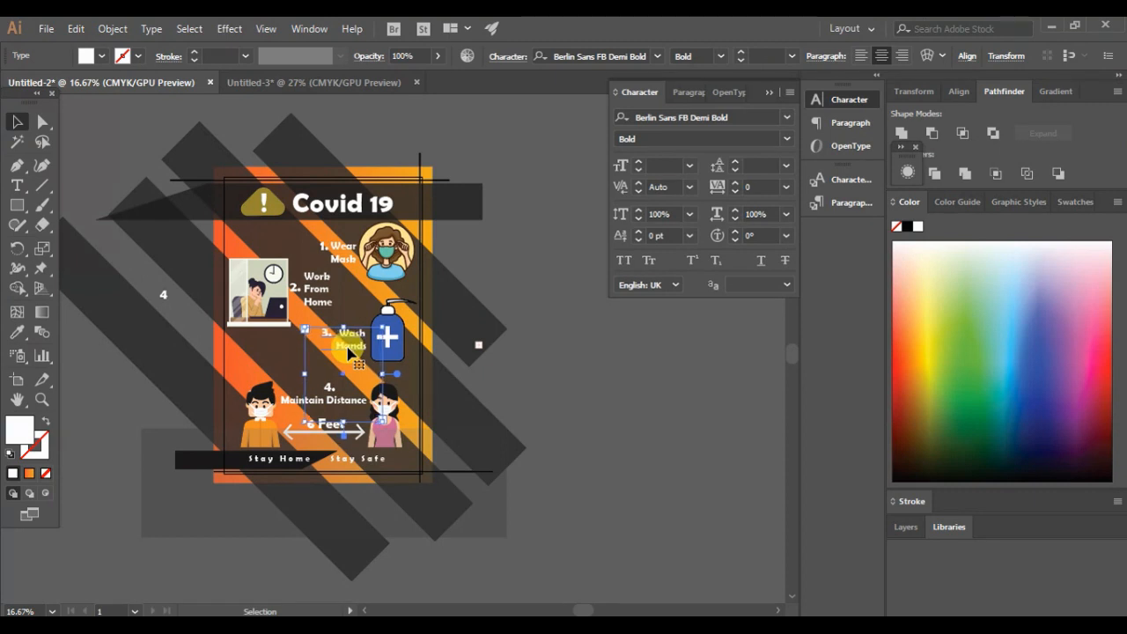
key(shift+Right)
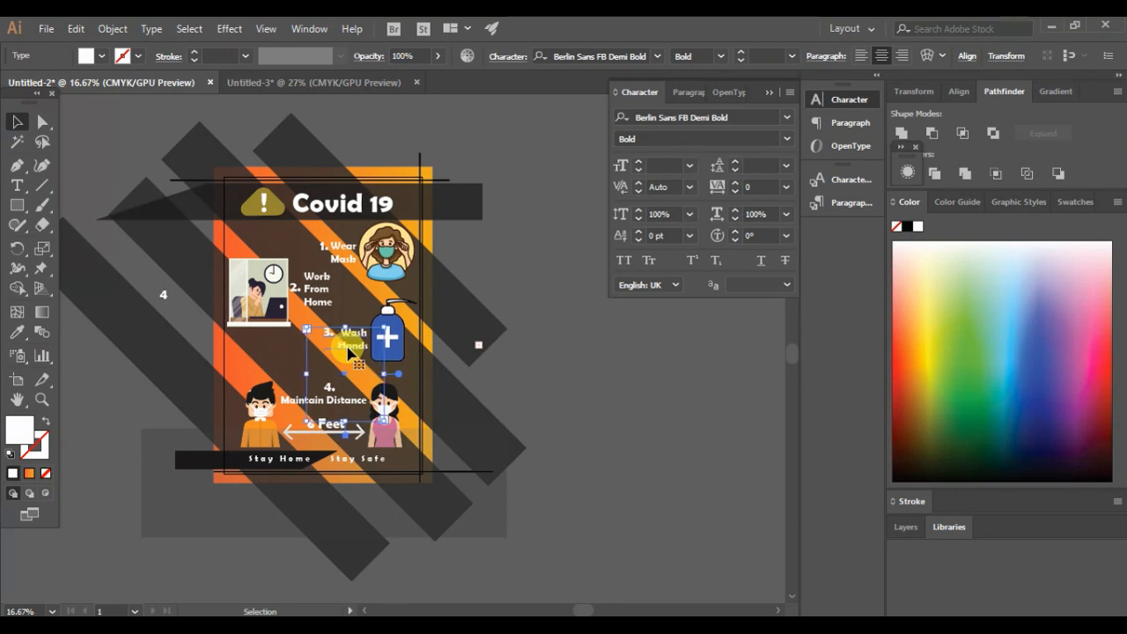
click(546, 352)
Step: Nudge the "Work From Home" text and its number 2 slightly down to line up with the window illustration
click(341, 245)
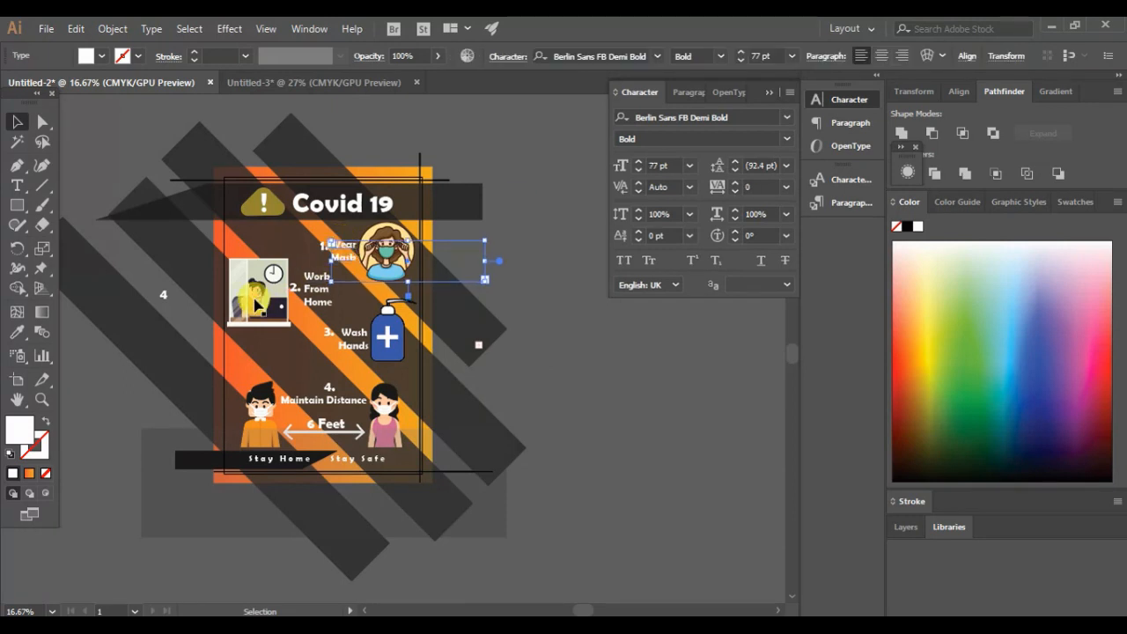
click(256, 302)
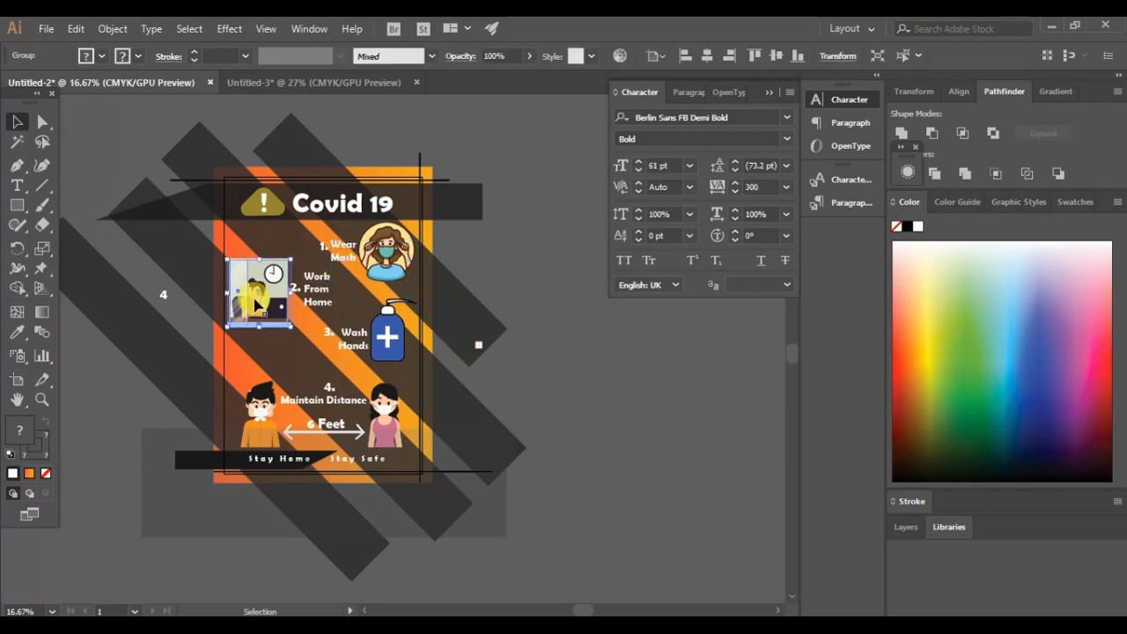
click(329, 301)
key(Down)
key(Down)
key(Down)
key(Down)
key(Down)
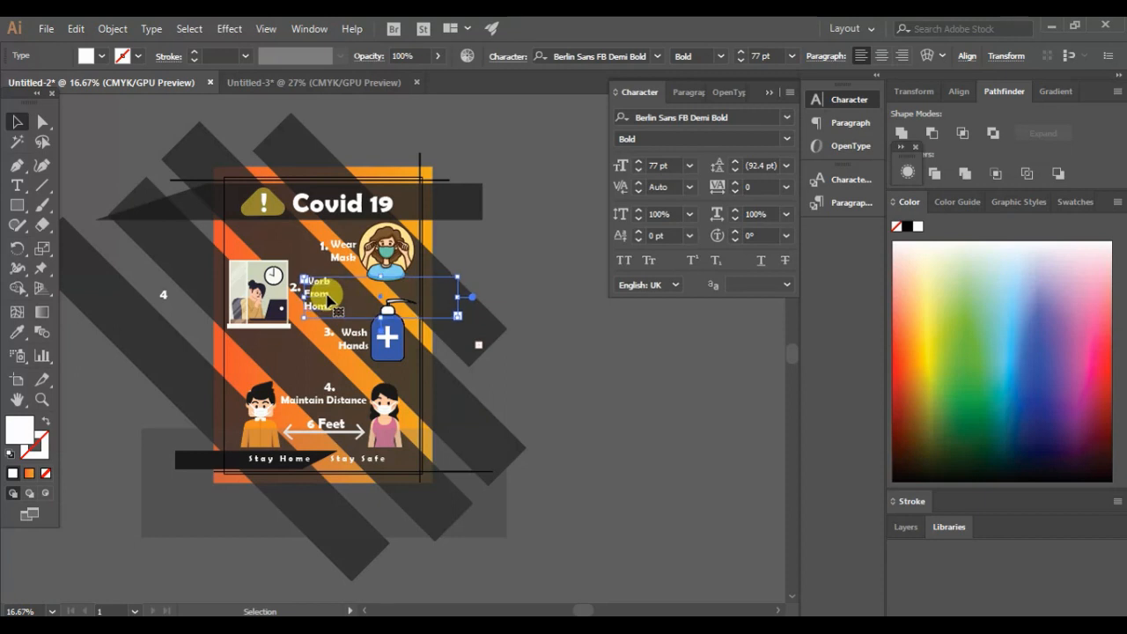
click(295, 293)
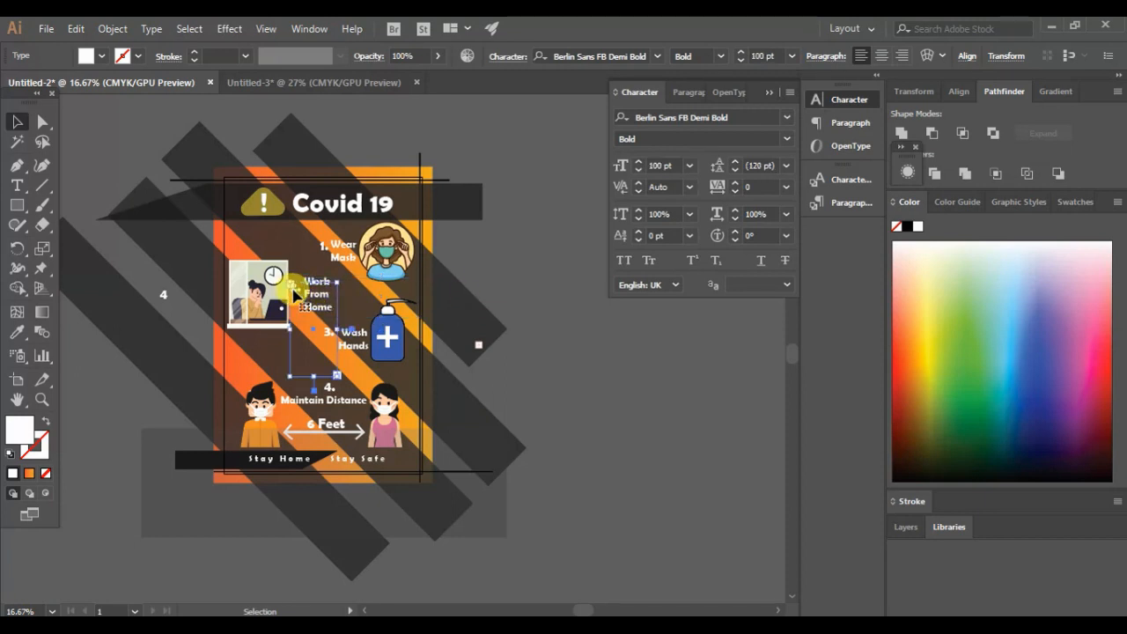
key(Down)
key(Down)
key(Down)
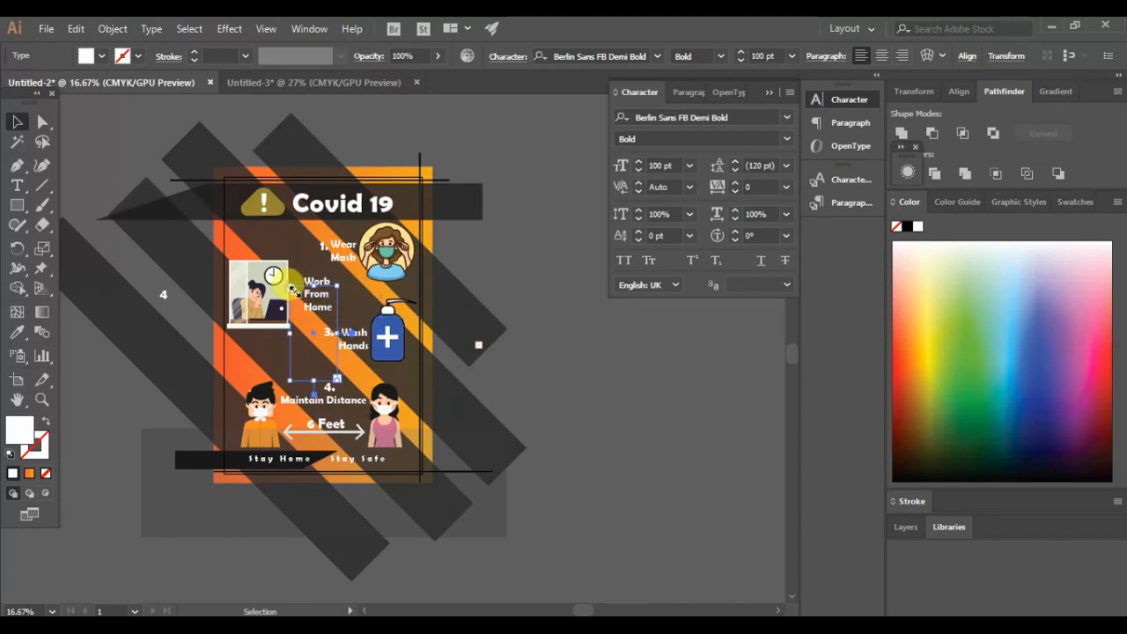
click(566, 388)
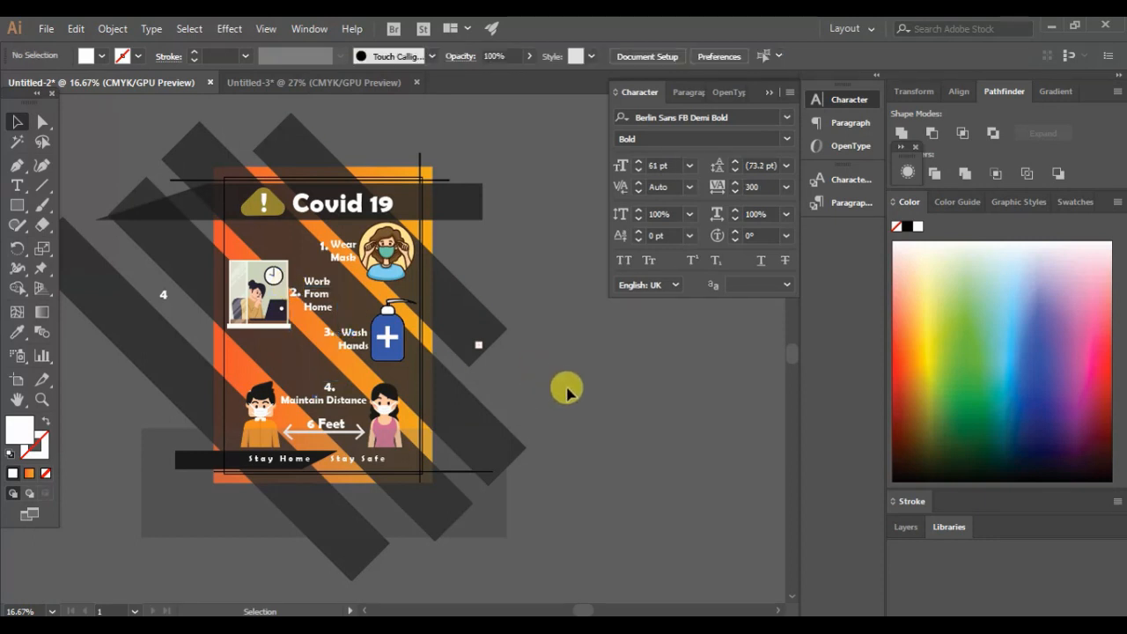
Step: Give the blue hand sanitizer bottle a white stroke
click(388, 348)
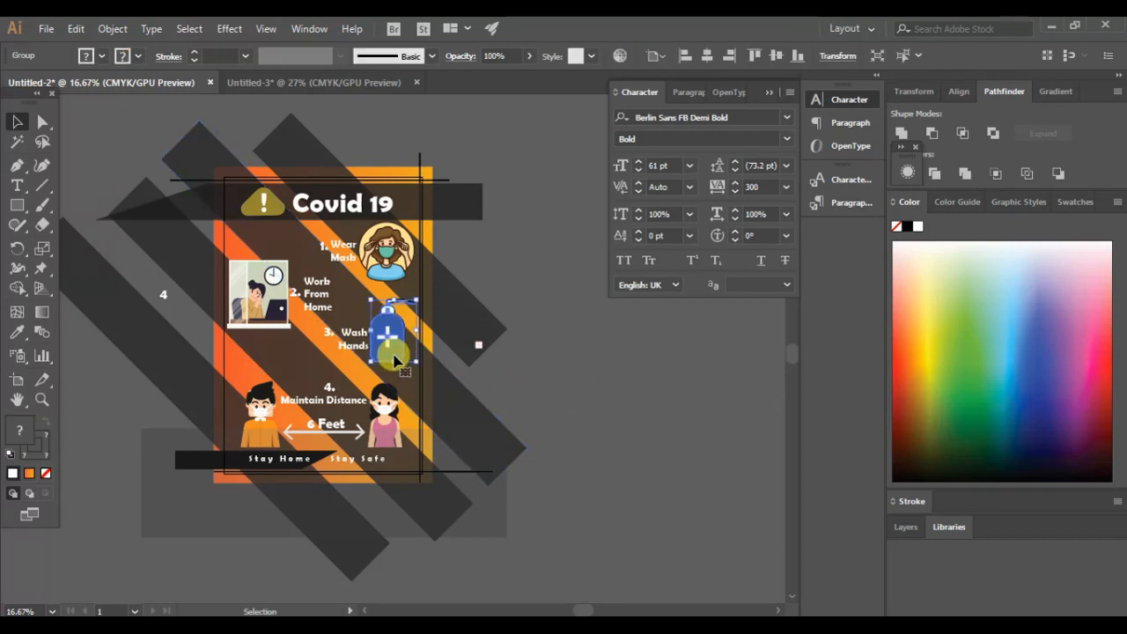
click(138, 60)
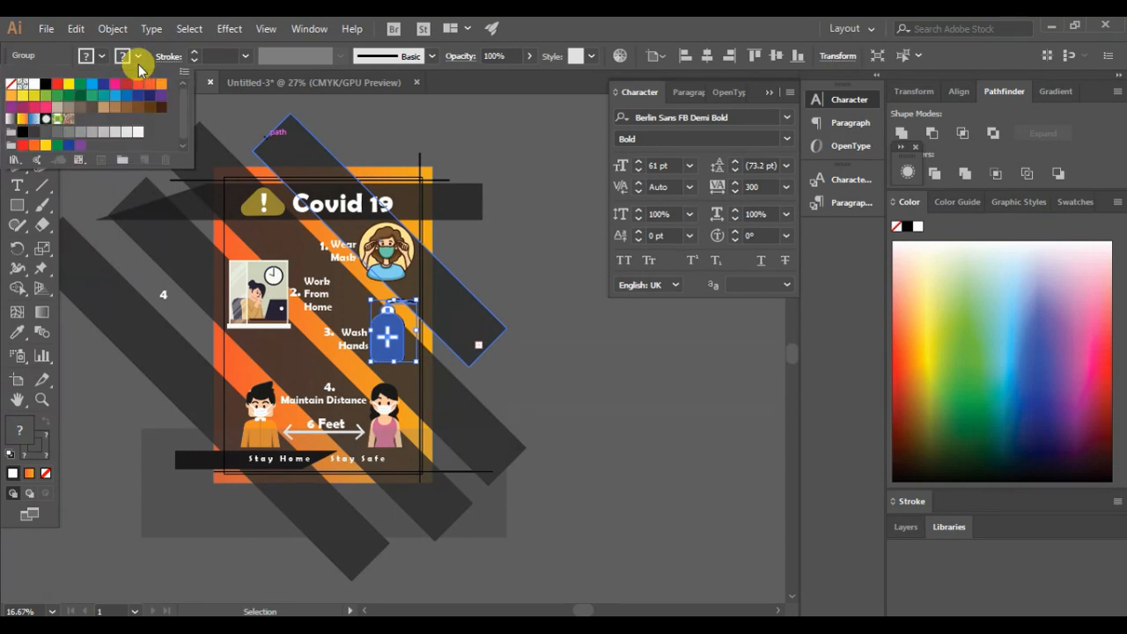
click(32, 85)
click(602, 403)
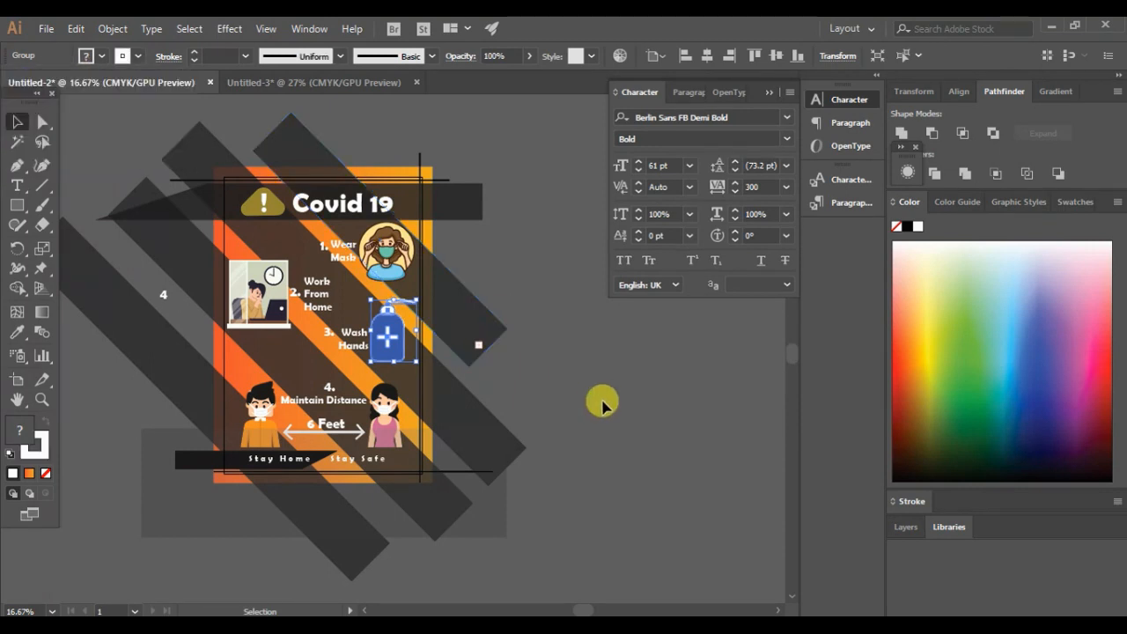
click(602, 404)
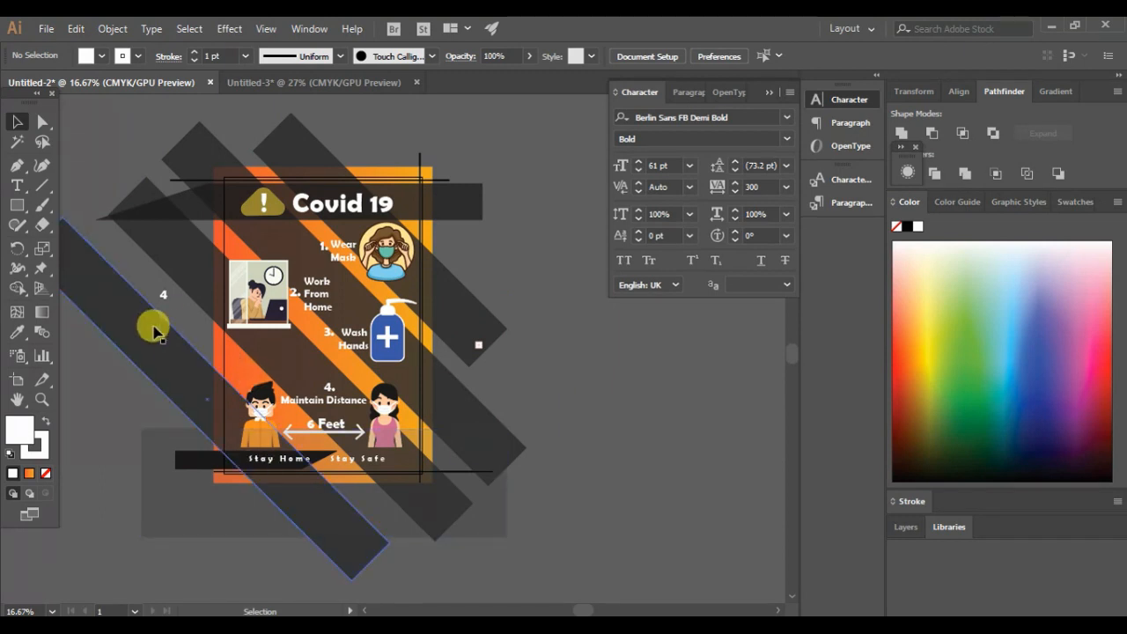
Step: Draw a wide rectangle across the poster's lower part, covering tip 4 and the slogan, and fill it with dark grey C=0 M=0 Y=0 K=90
click(19, 208)
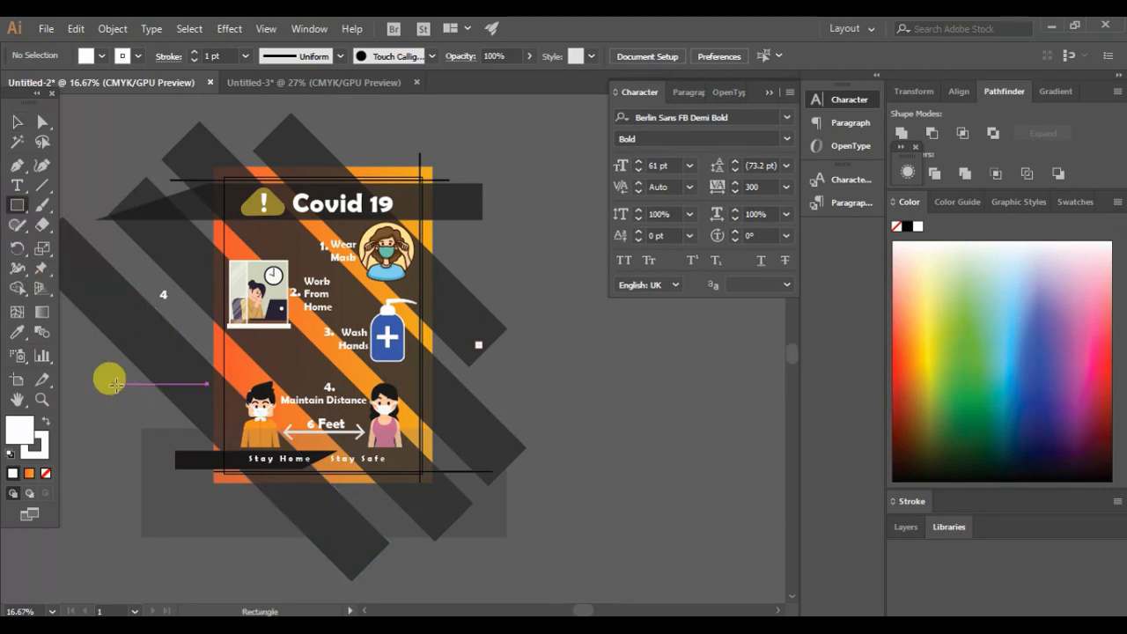
mouse_move(124, 369)
mouse_down()
mouse_move(493, 355)
mouse_move(520, 521)
mouse_up()
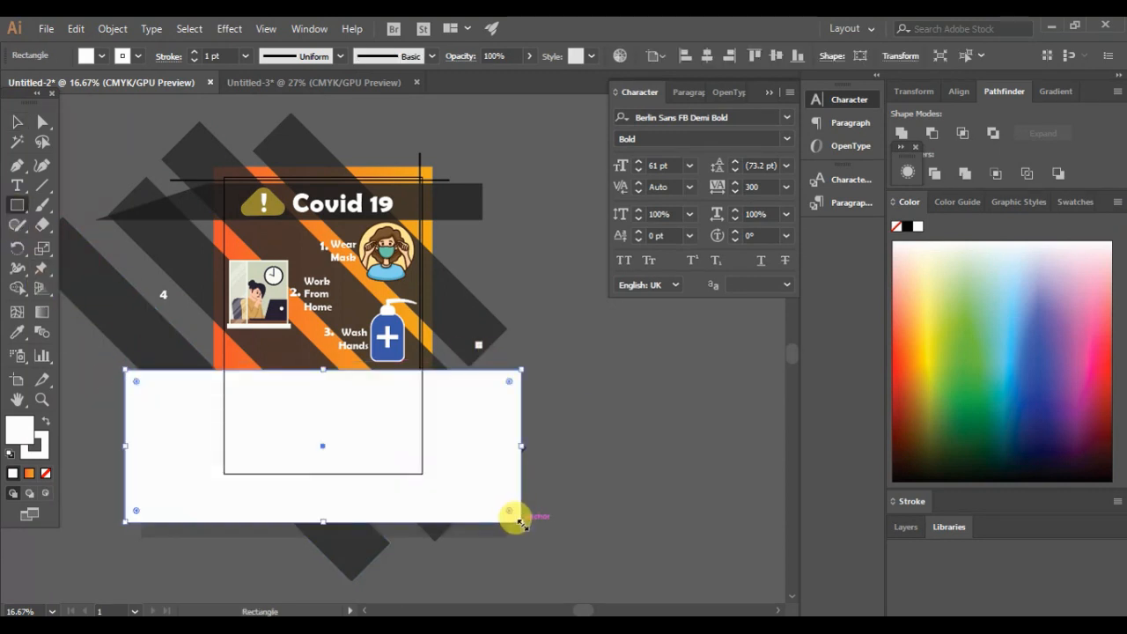
click(89, 55)
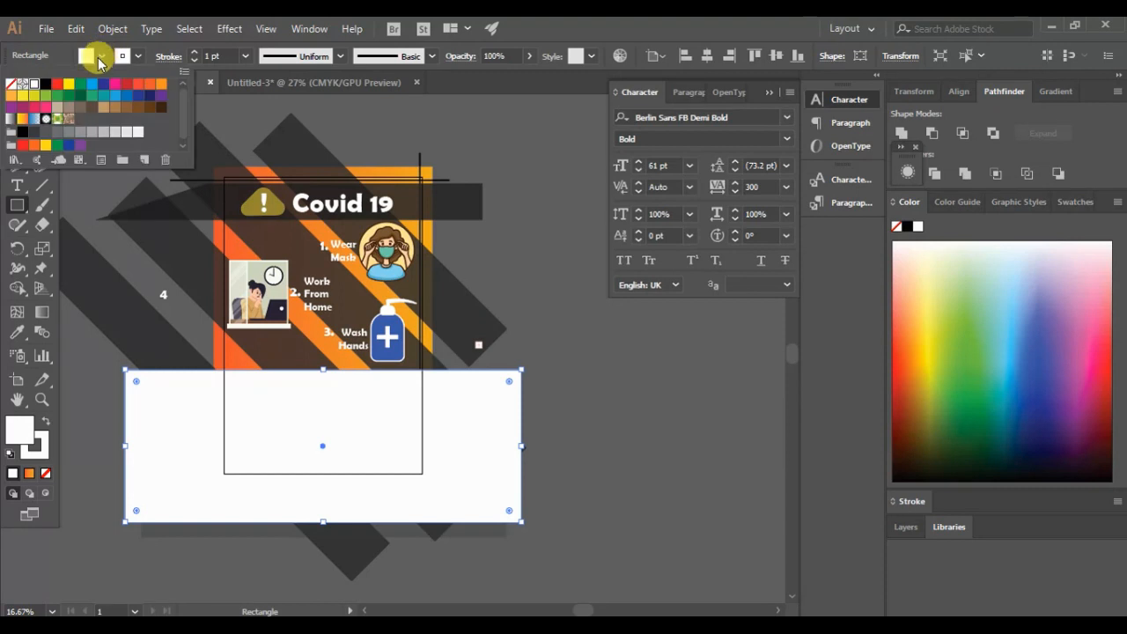
click(66, 87)
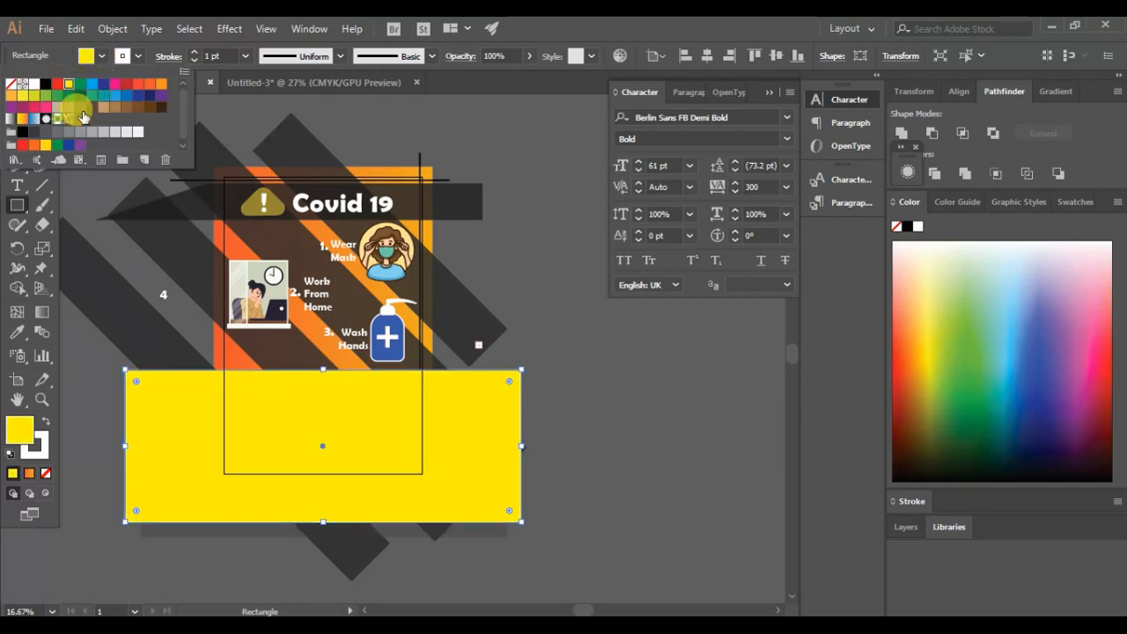
click(33, 137)
click(34, 134)
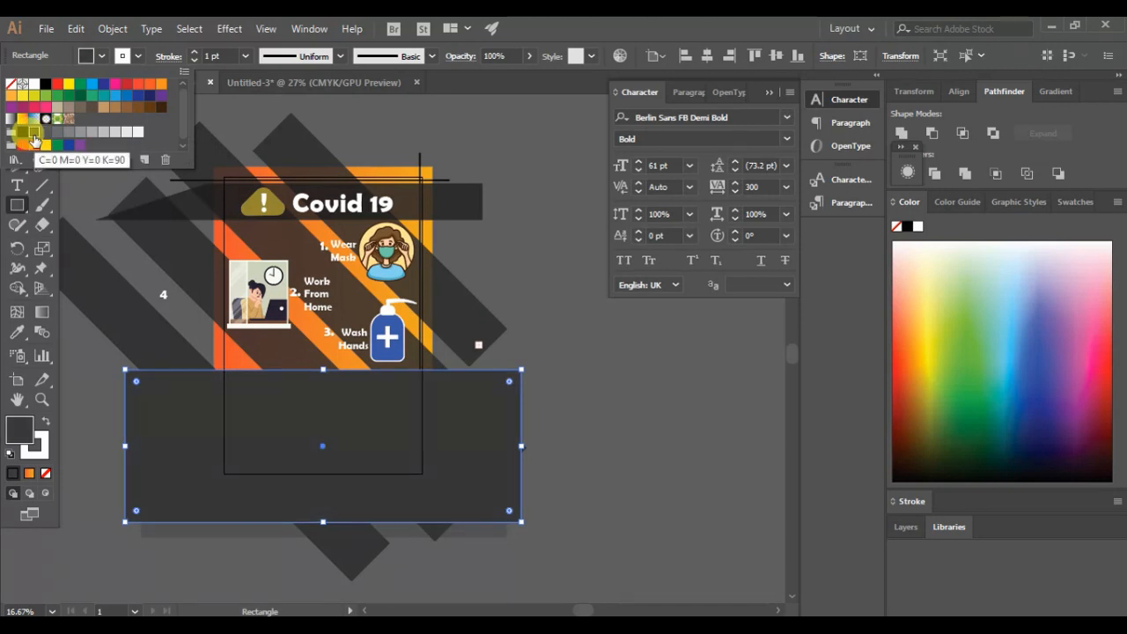
click(604, 411)
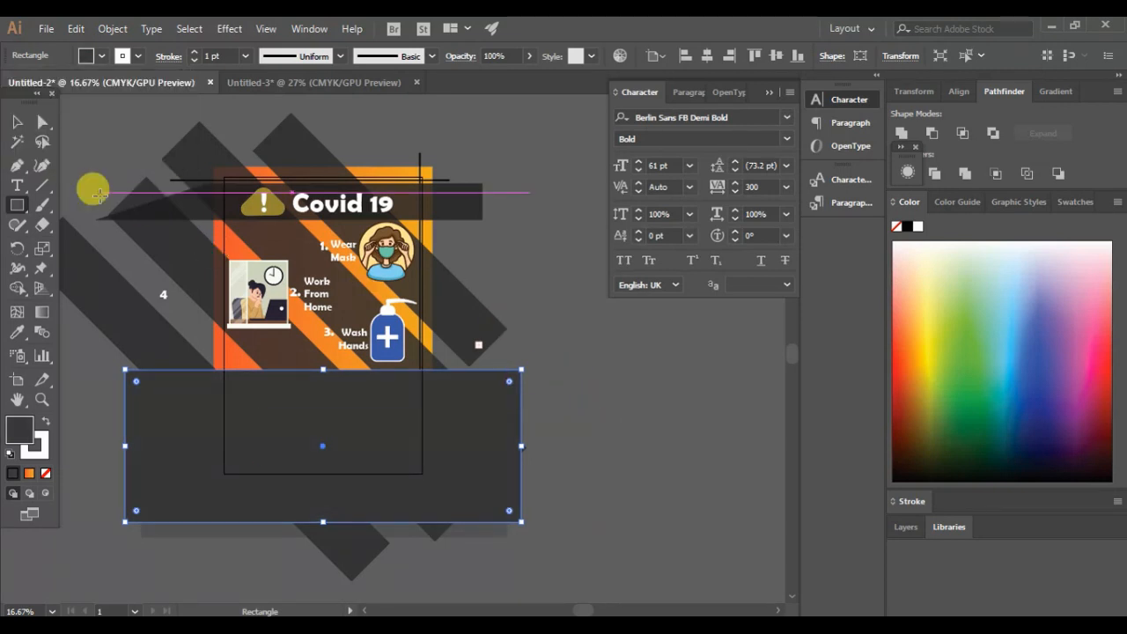
Step: Send the new dark grey rectangle to the back of the stacking order
click(20, 126)
right_click(302, 435)
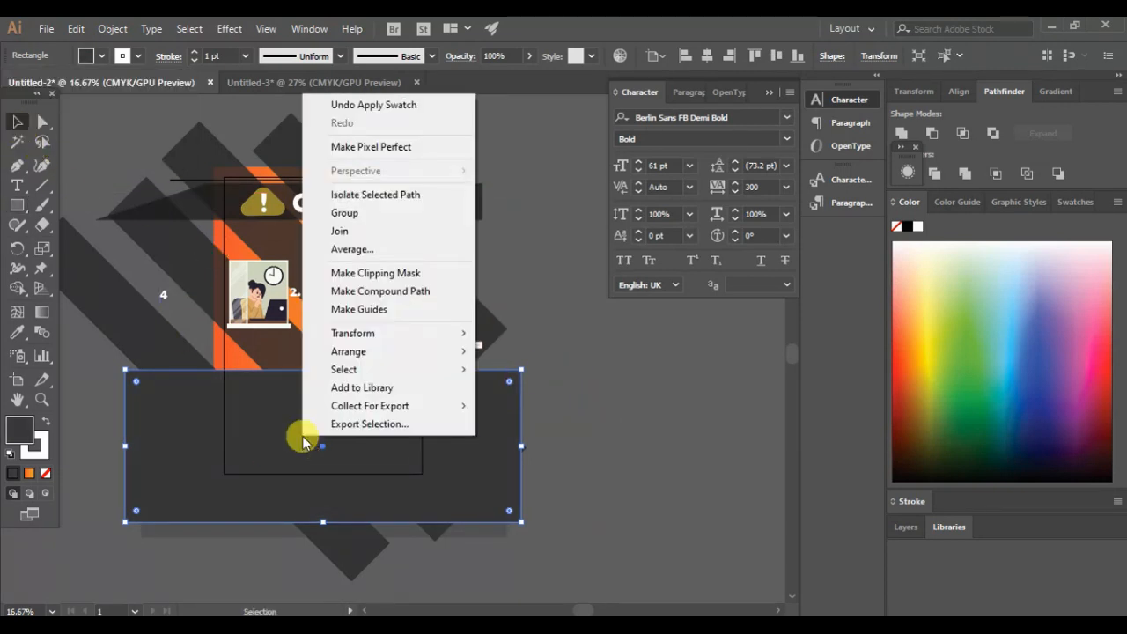
mouse_move(381, 362)
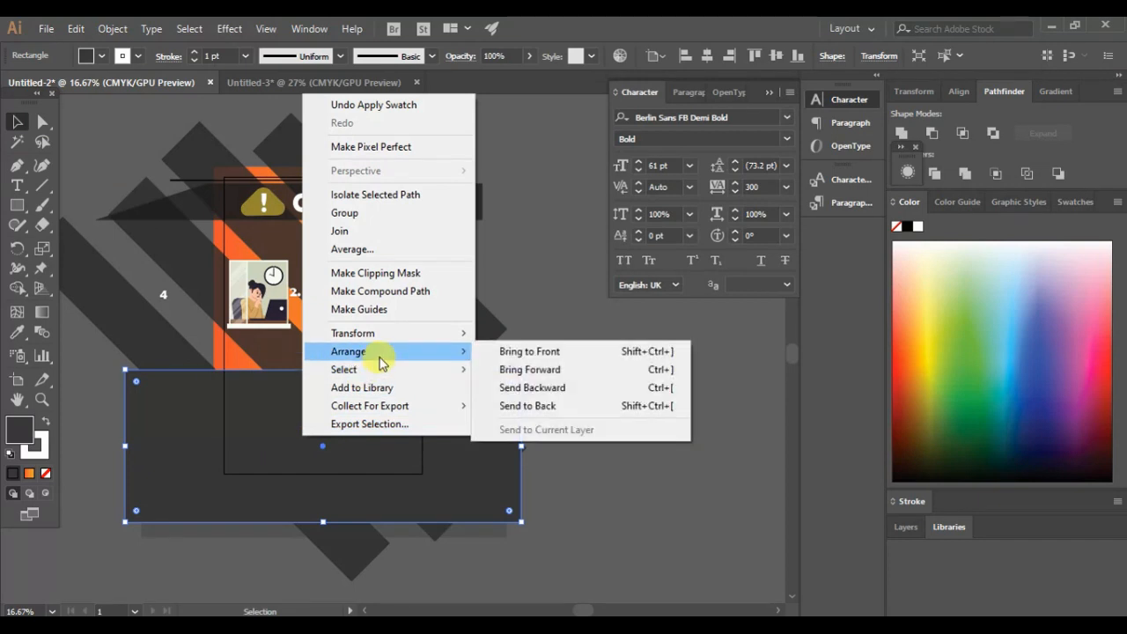
click(509, 406)
click(577, 494)
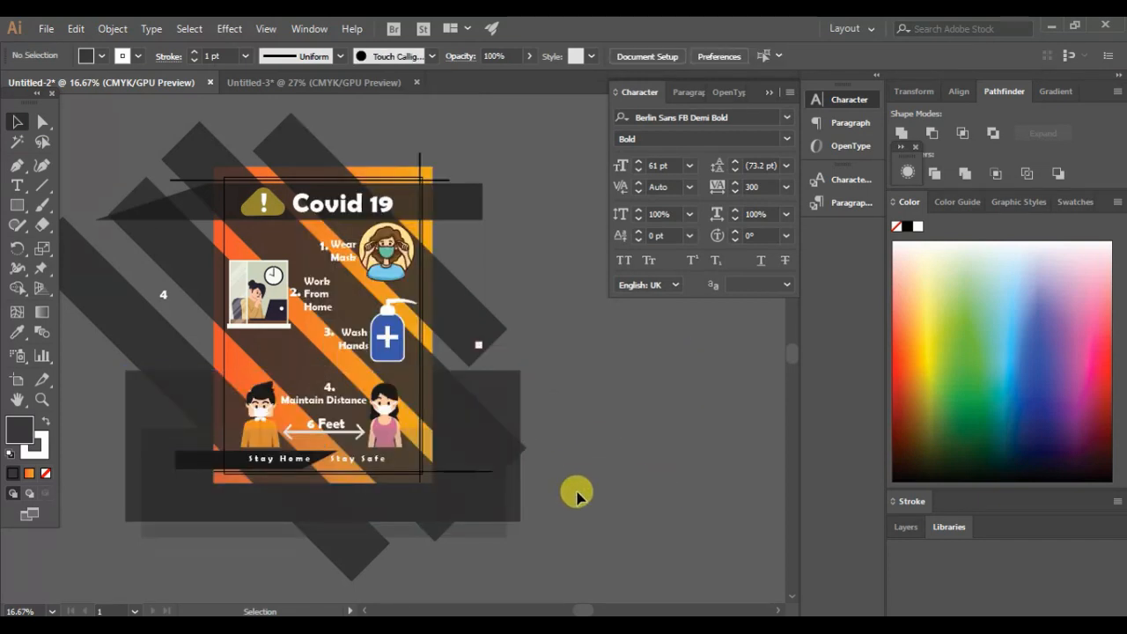
Step: Send the orange gradient background to the back, behind the dark grey rectangle
click(236, 374)
right_click(236, 374)
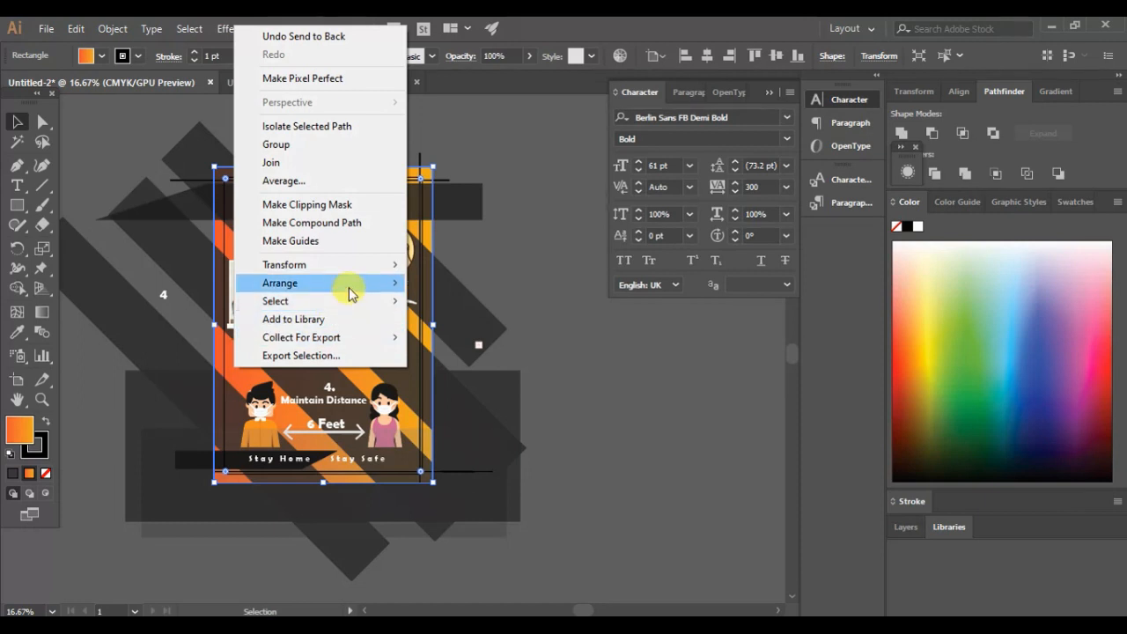
mouse_move(352, 282)
click(468, 339)
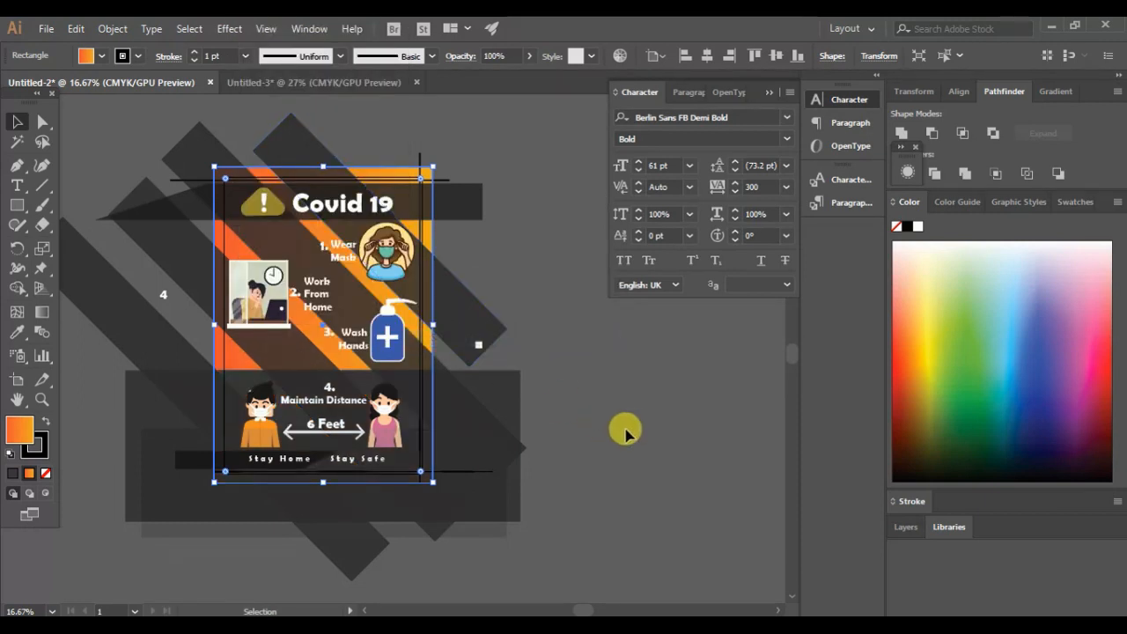
click(548, 448)
Step: Lower the opacity of the dark grey rectangle behind tip 4 to 52%
click(516, 484)
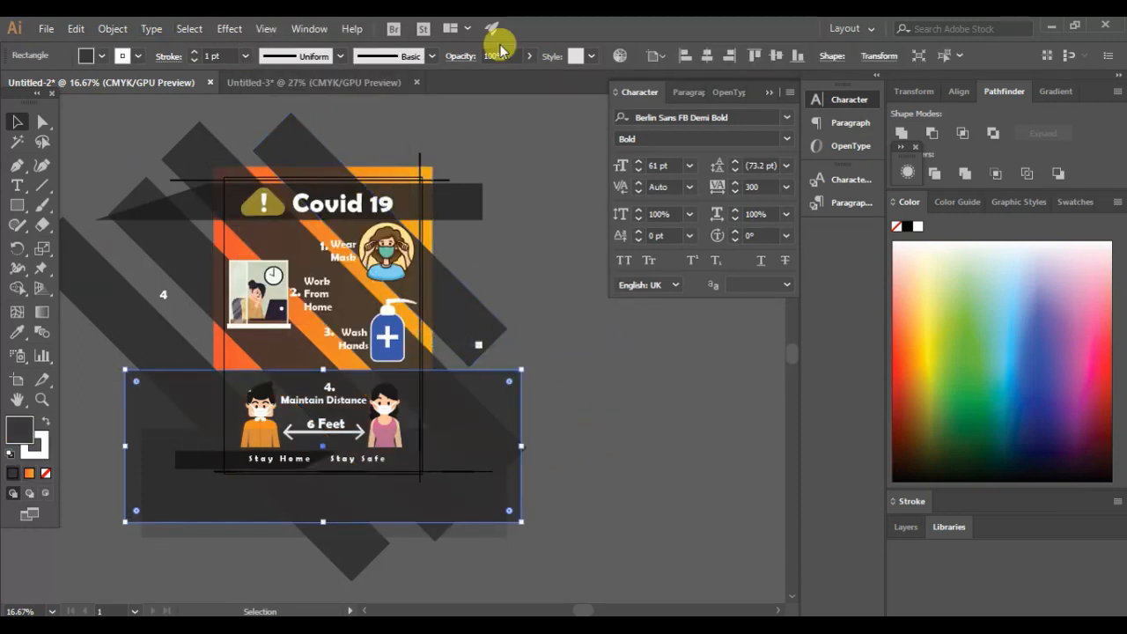
click(529, 55)
click(499, 76)
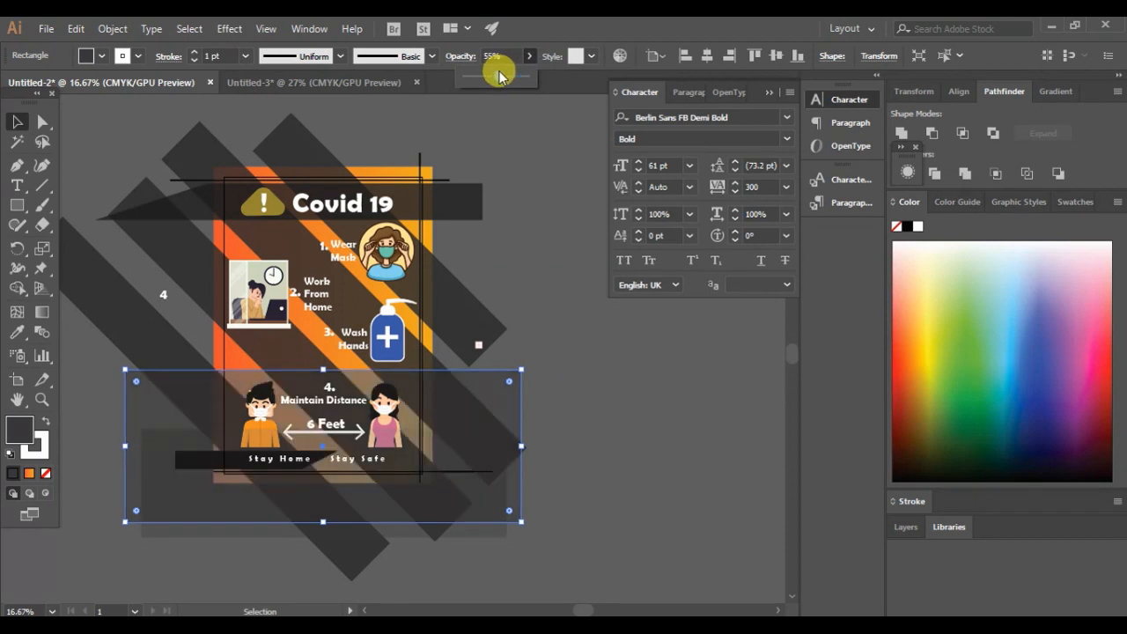
click(660, 398)
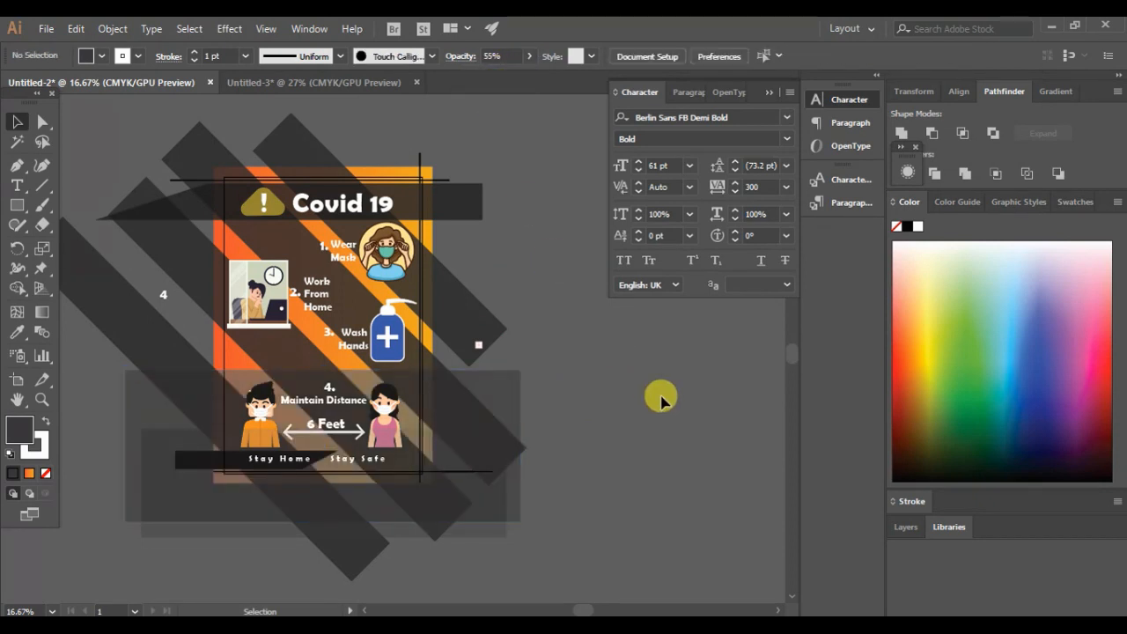
click(516, 390)
click(529, 56)
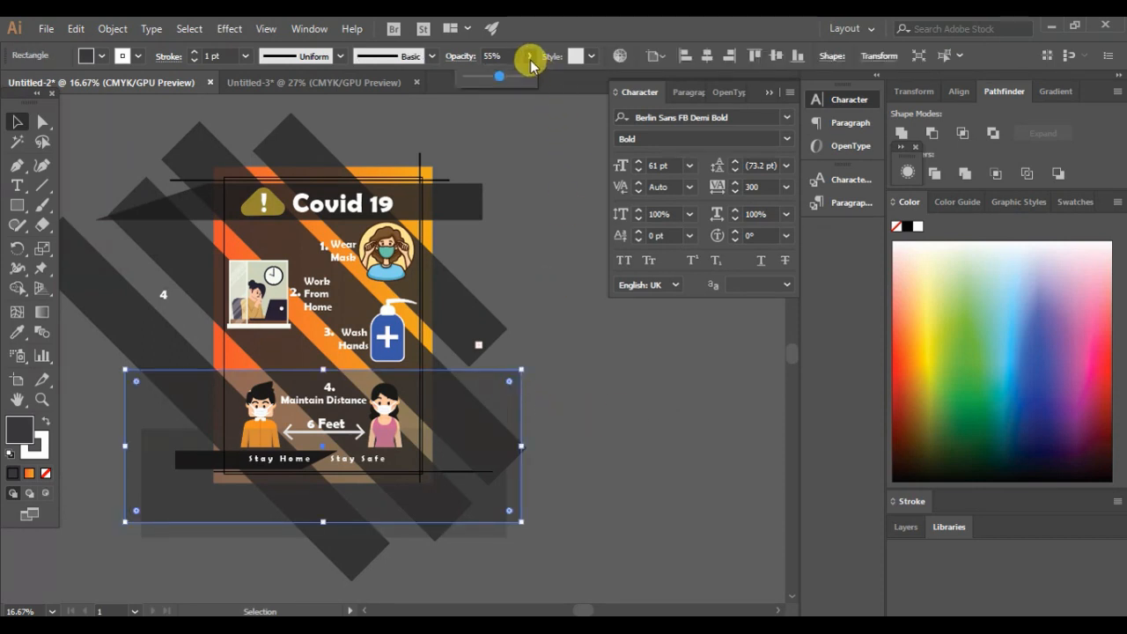
drag(494, 80, 500, 82)
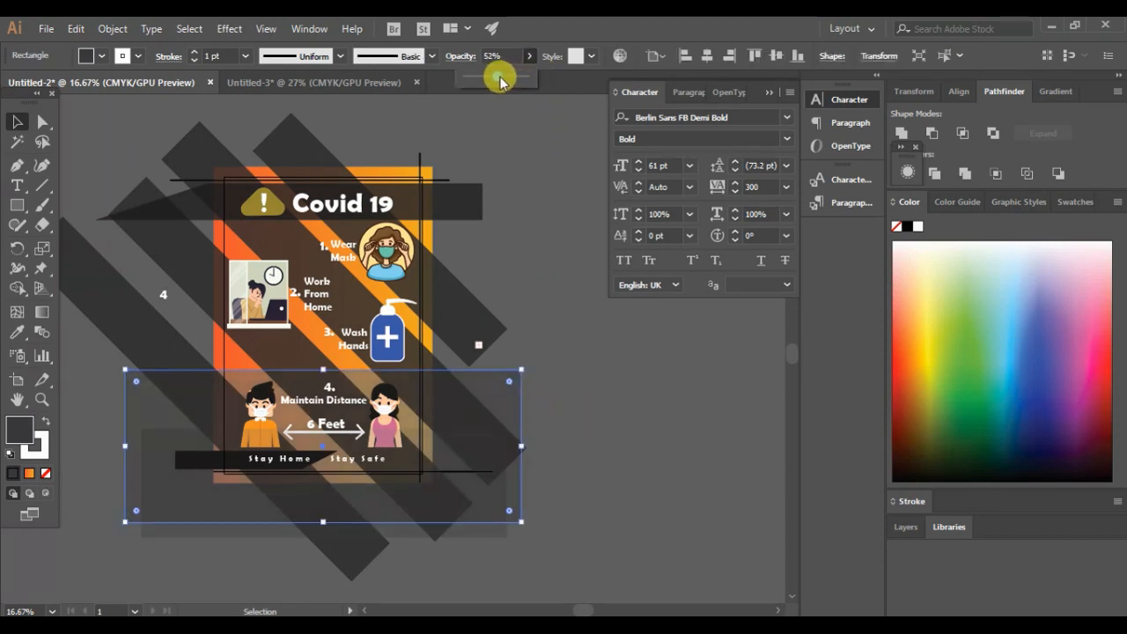
Step: Apply a Feather effect with a 1.2 in radius to the dark banner behind the Covid 19 title
click(629, 428)
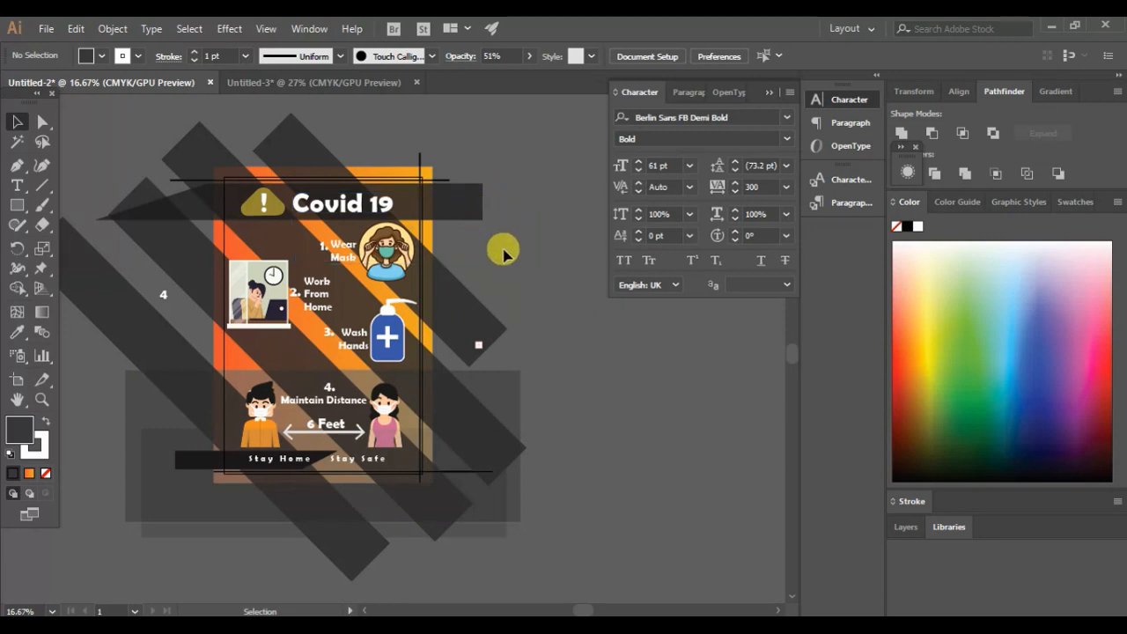
click(478, 185)
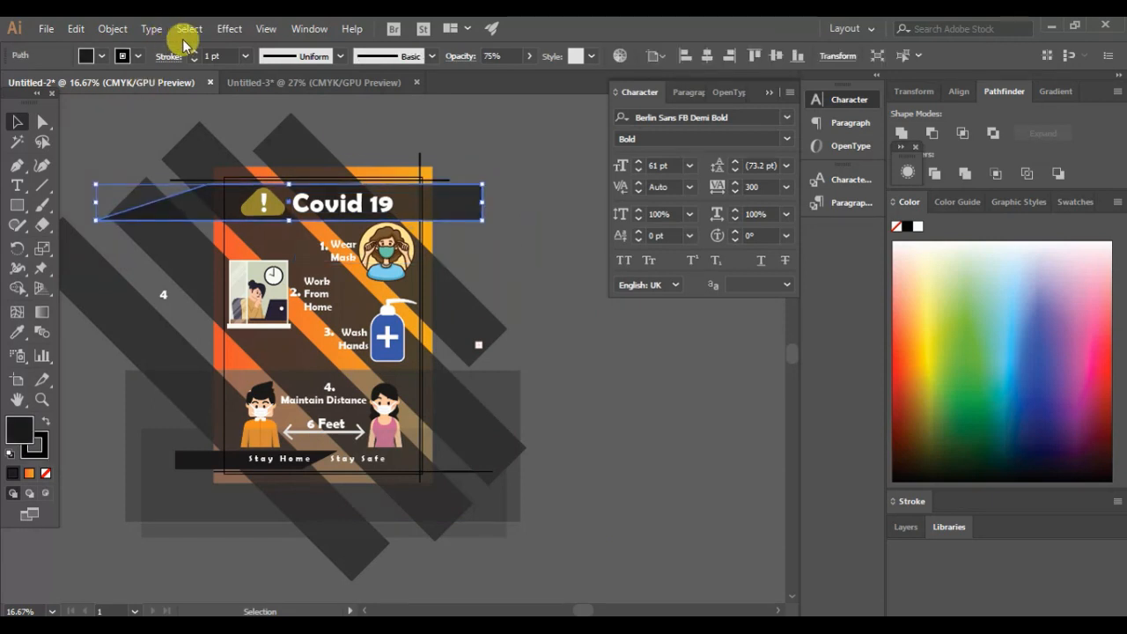
click(227, 30)
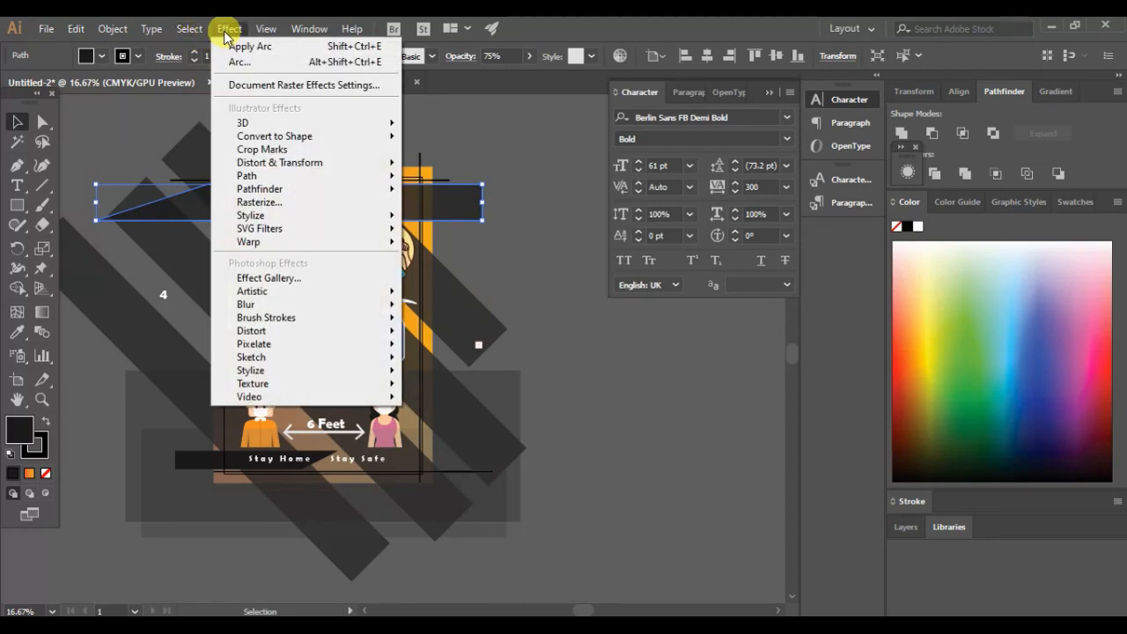
mouse_move(304, 215)
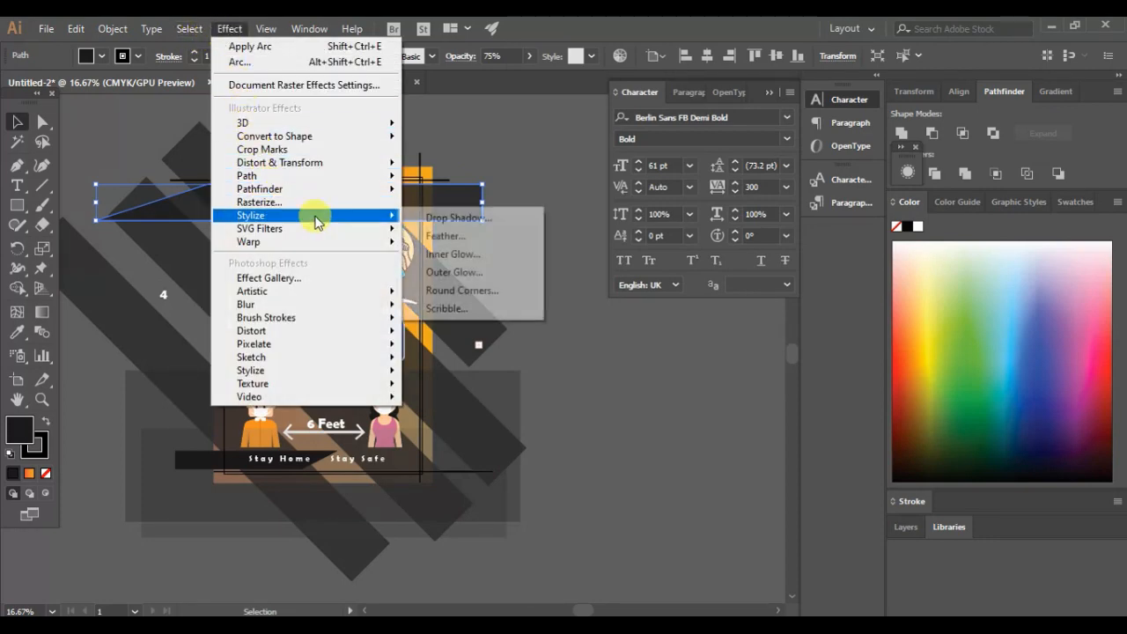
click(437, 238)
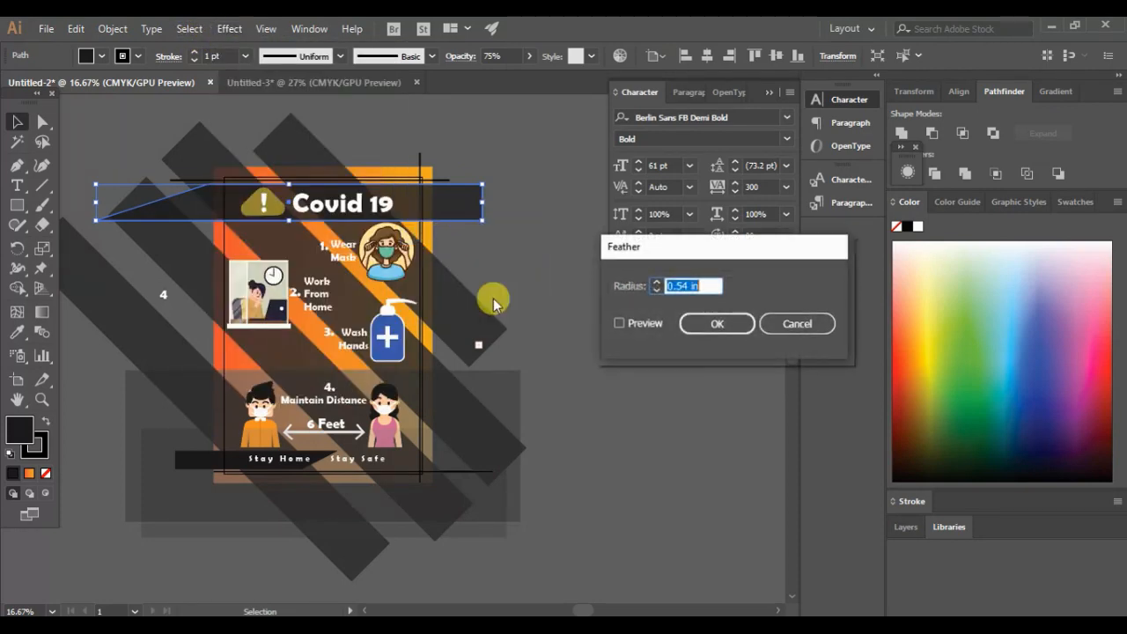
click(619, 324)
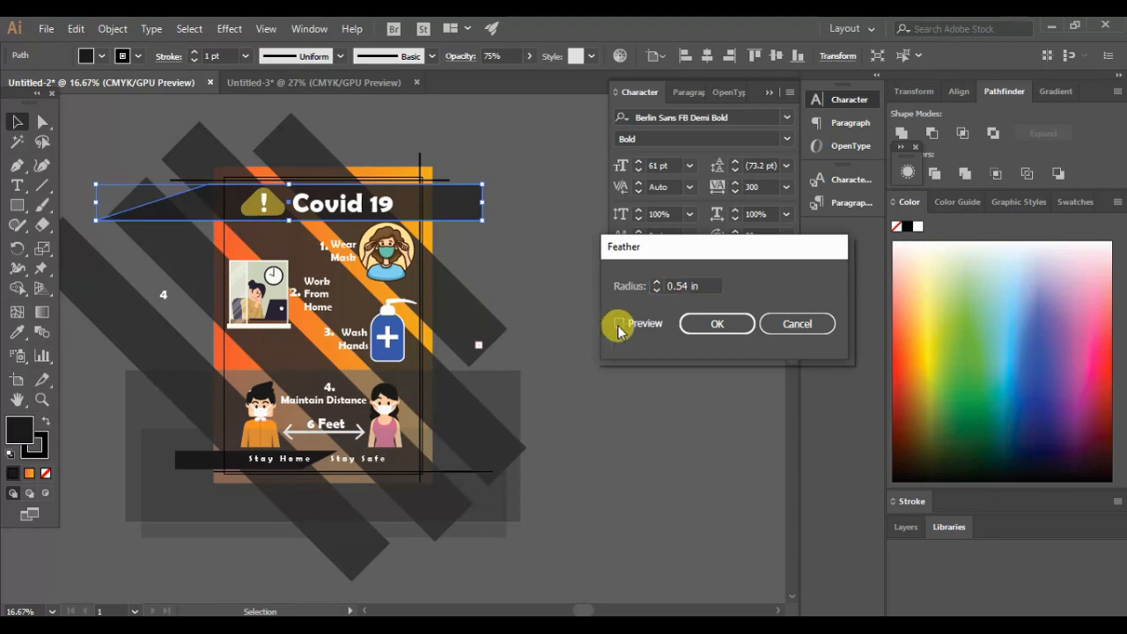
click(657, 286)
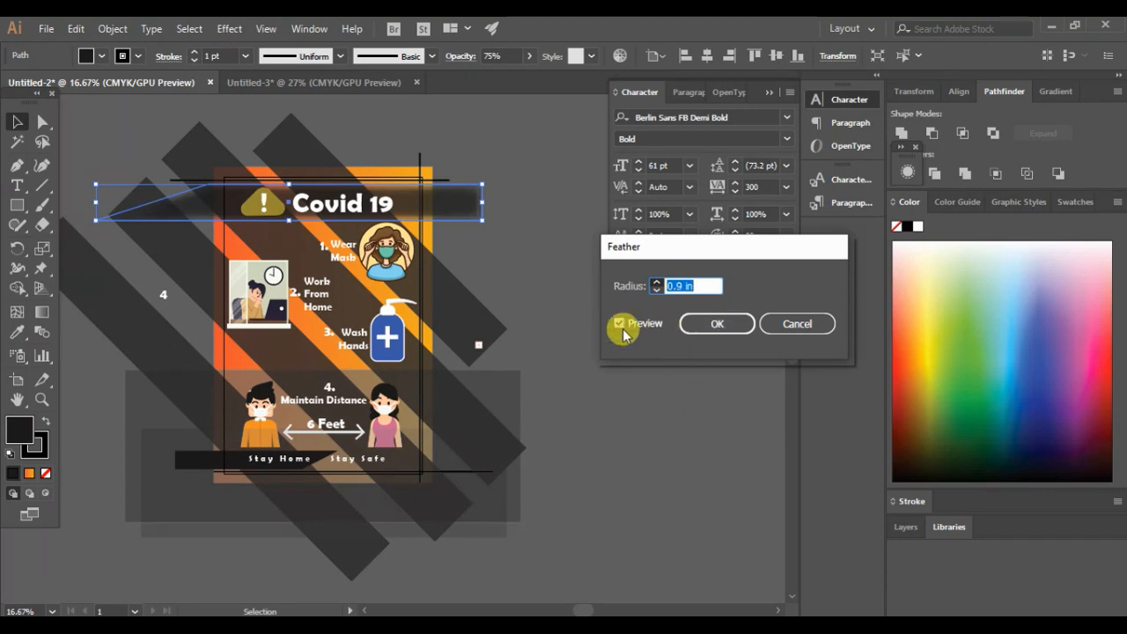
key(Up)
key(Up)
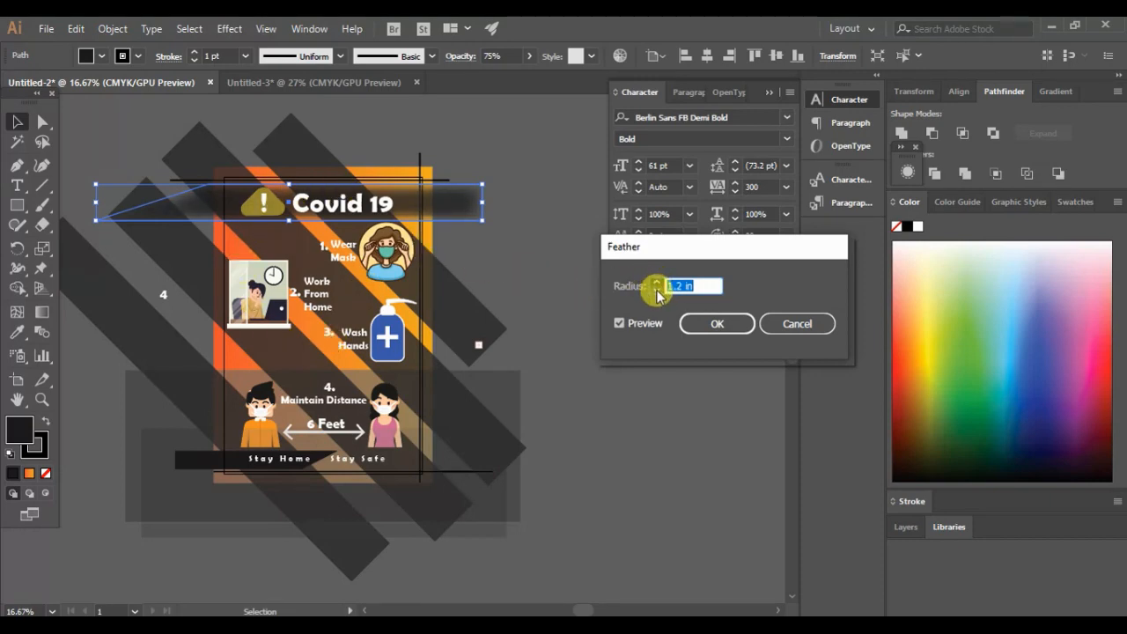
key(Return)
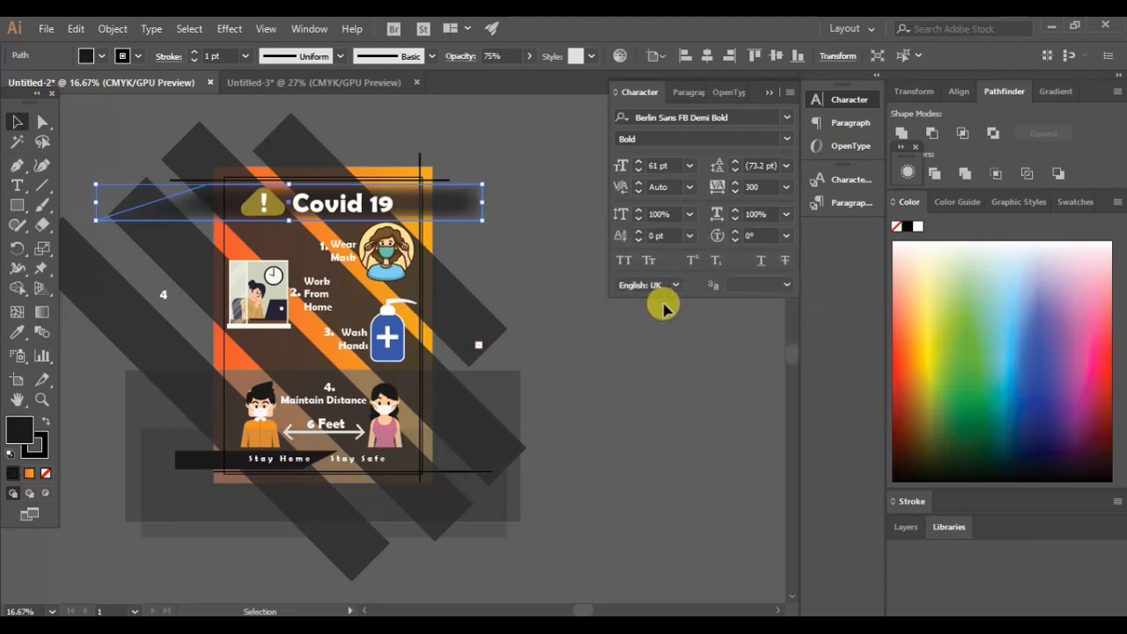
click(527, 318)
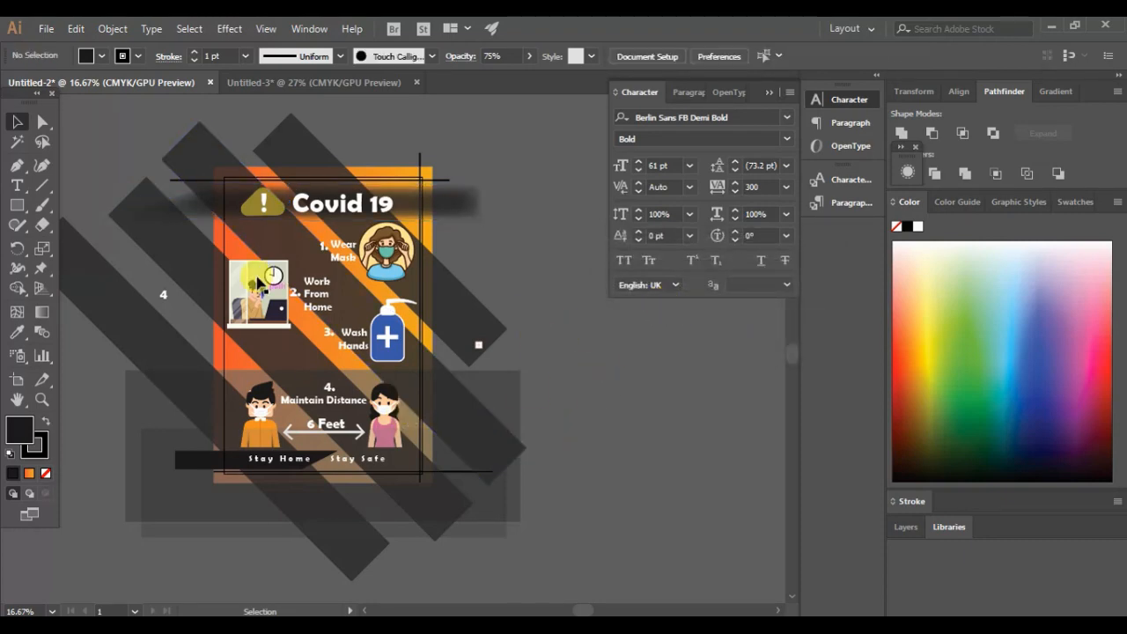
click(416, 215)
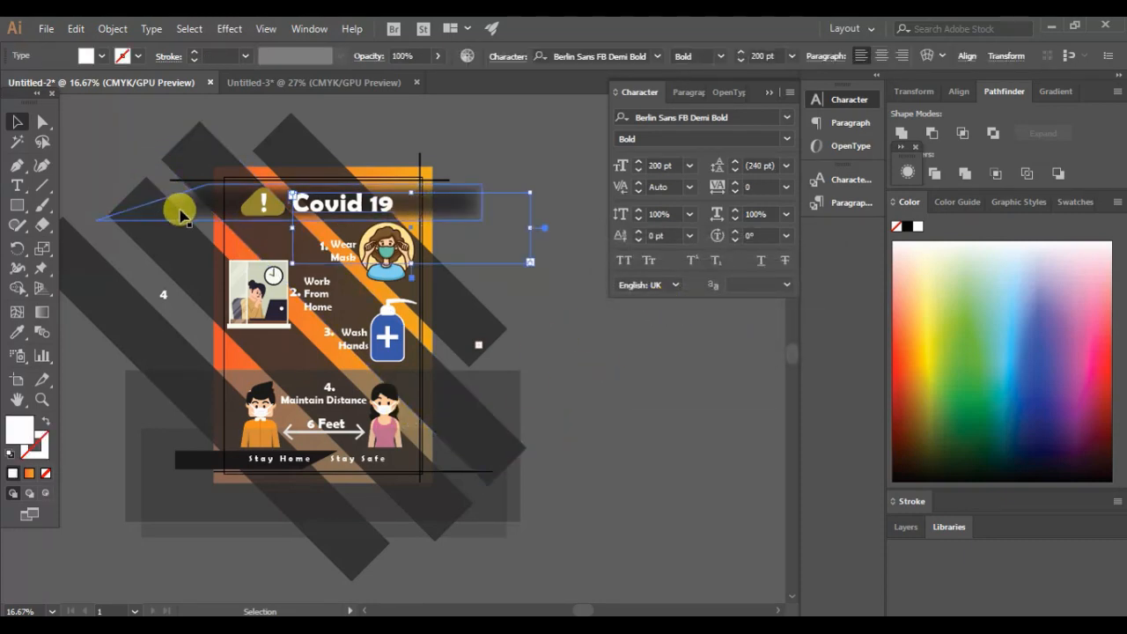
click(180, 215)
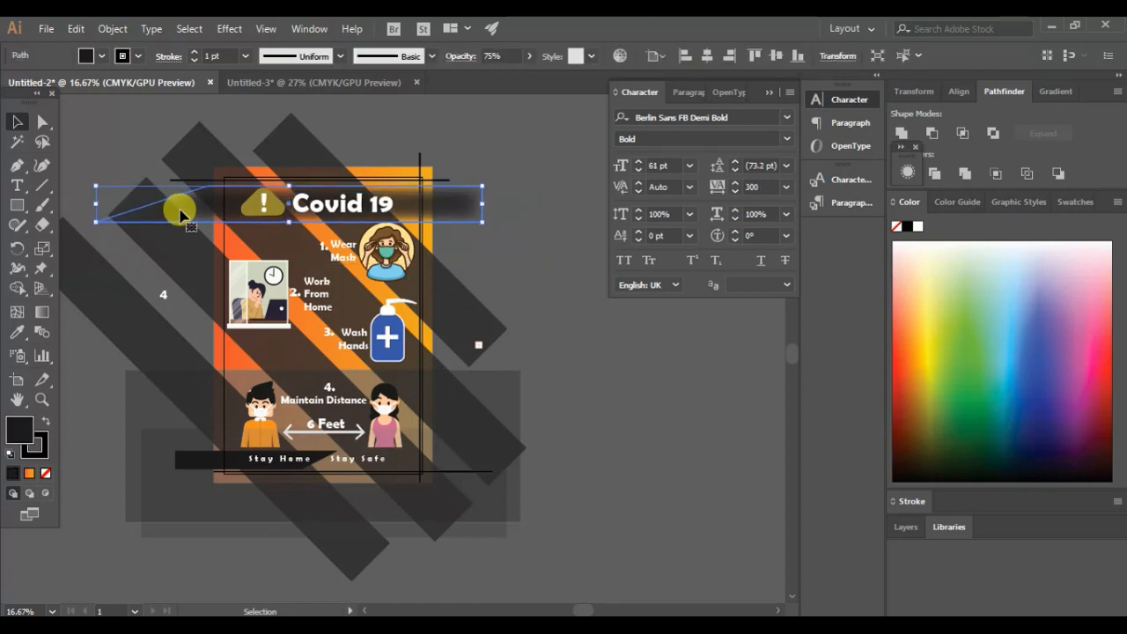
click(578, 437)
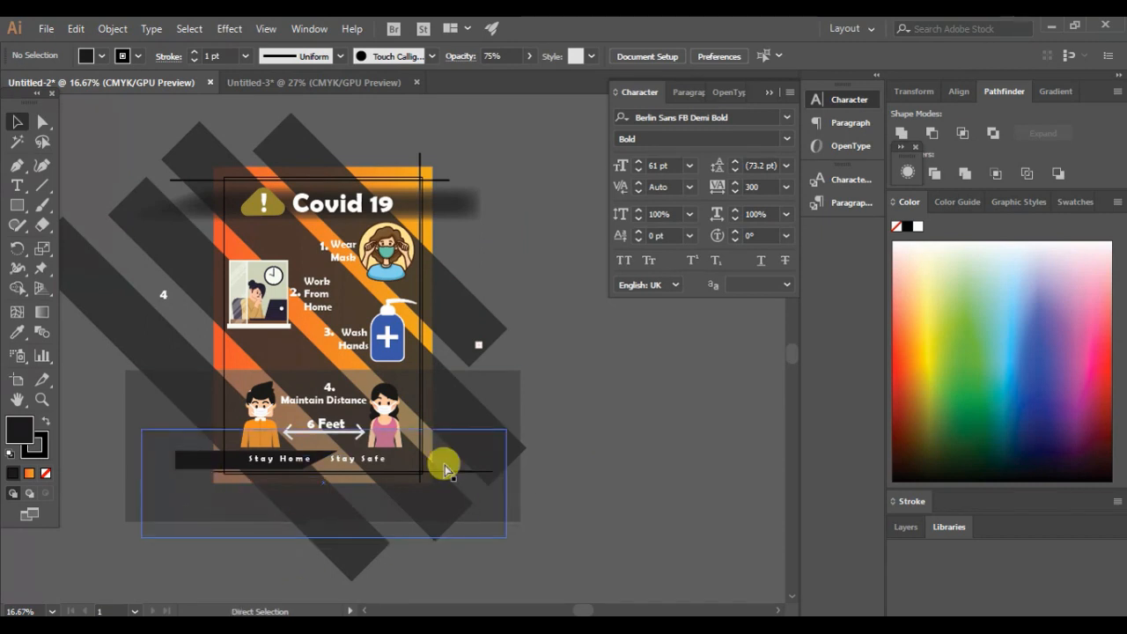
key(ctrl+z)
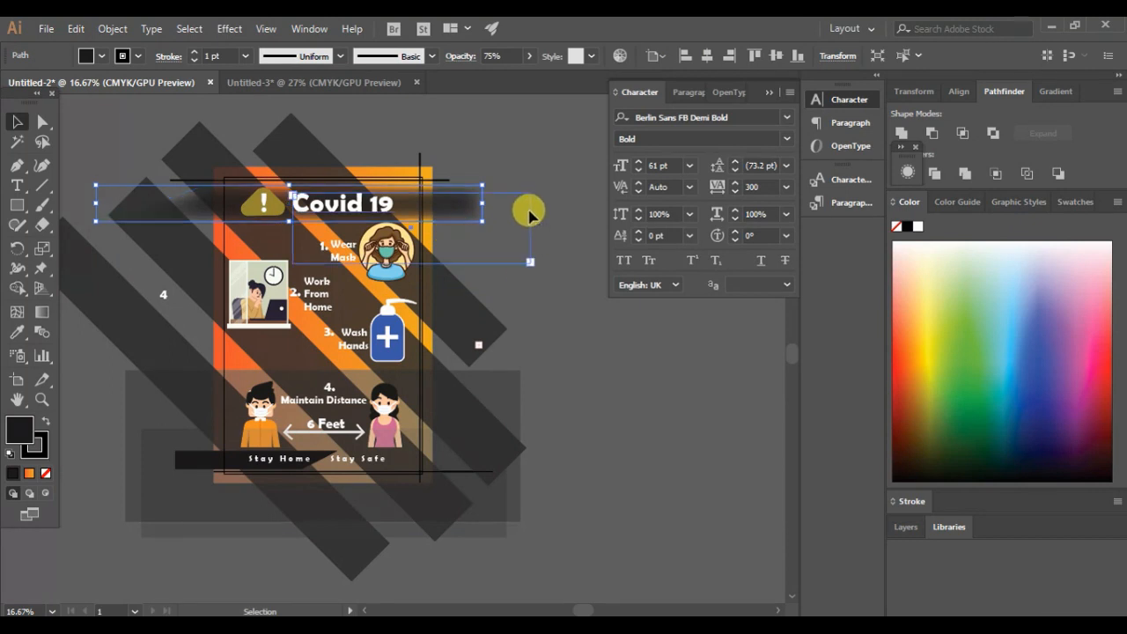
click(525, 211)
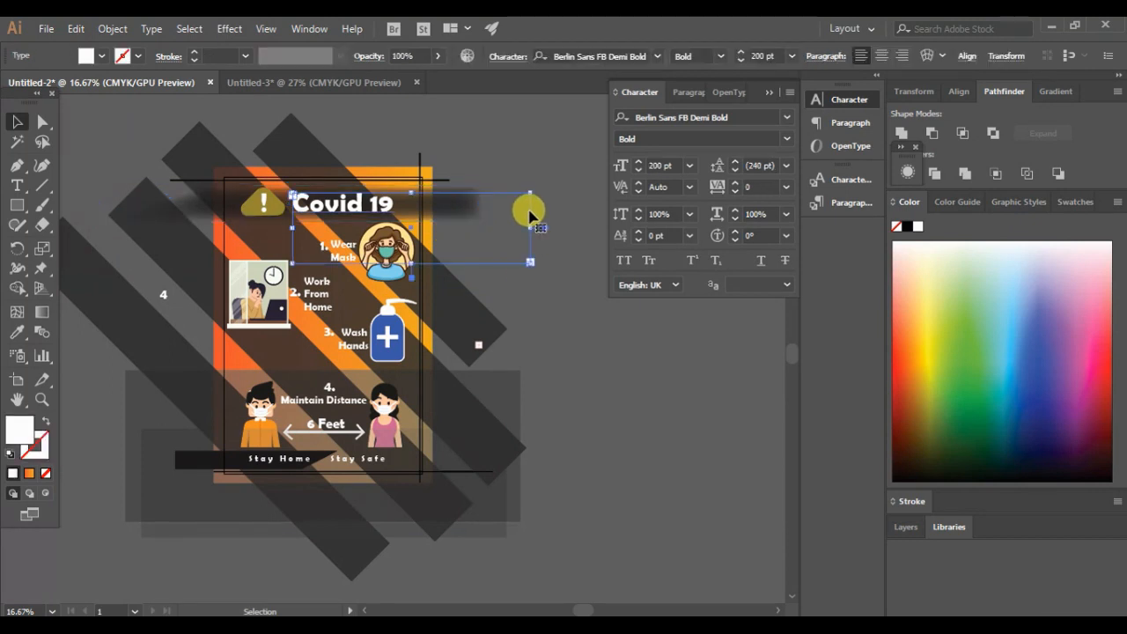
click(473, 214)
click(158, 214)
key(ctrl+z)
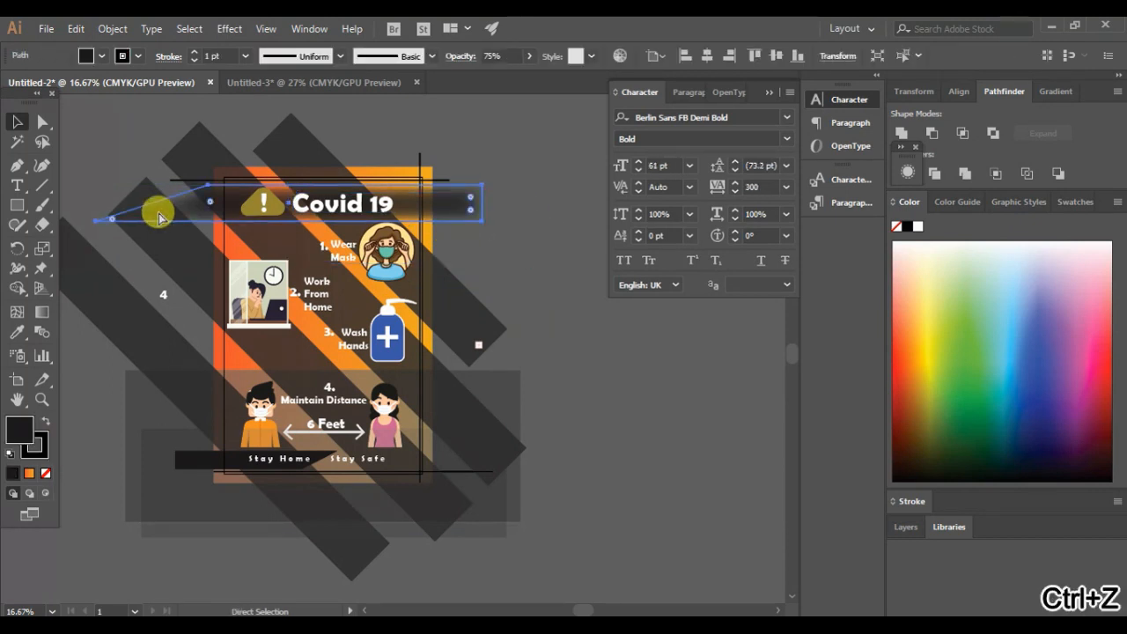
key(ctrl+z)
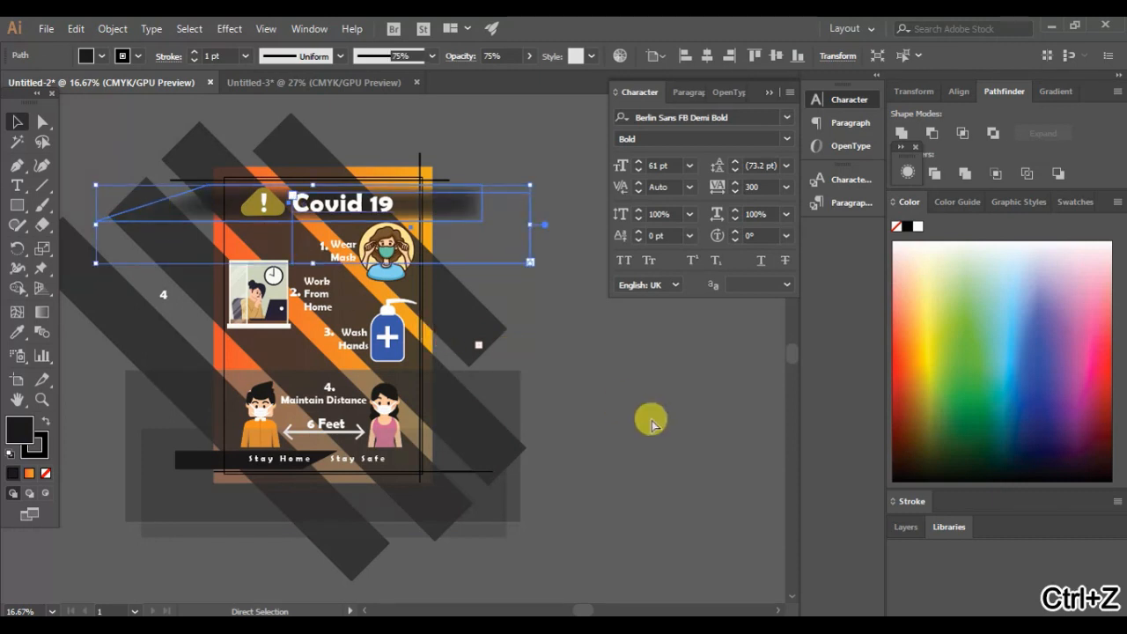
key(ctrl+z)
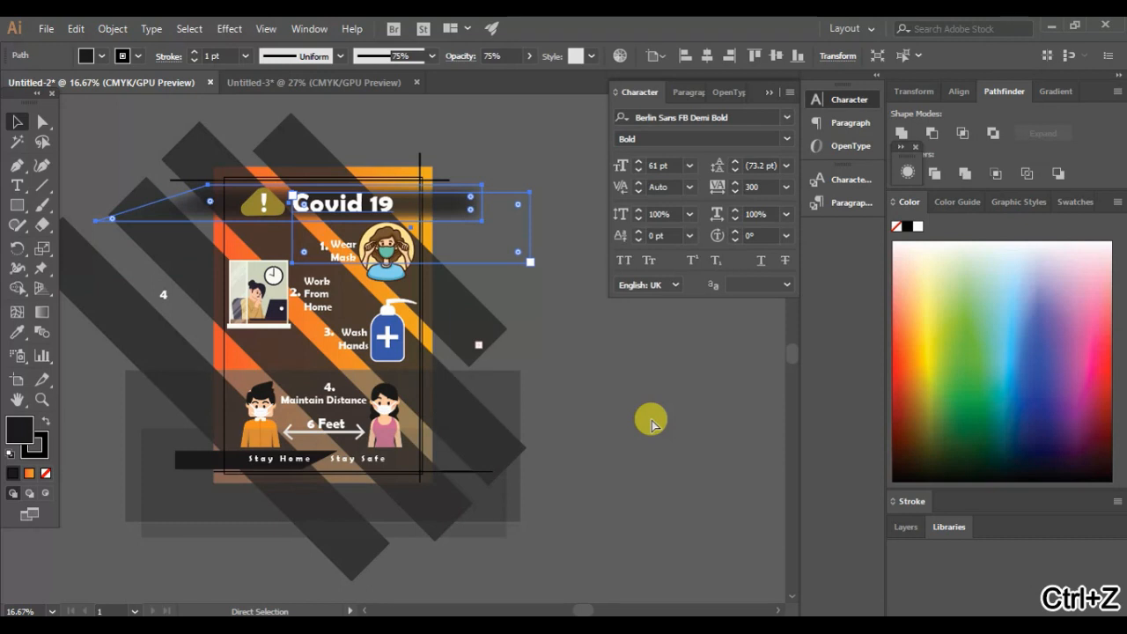
key(ctrl+z)
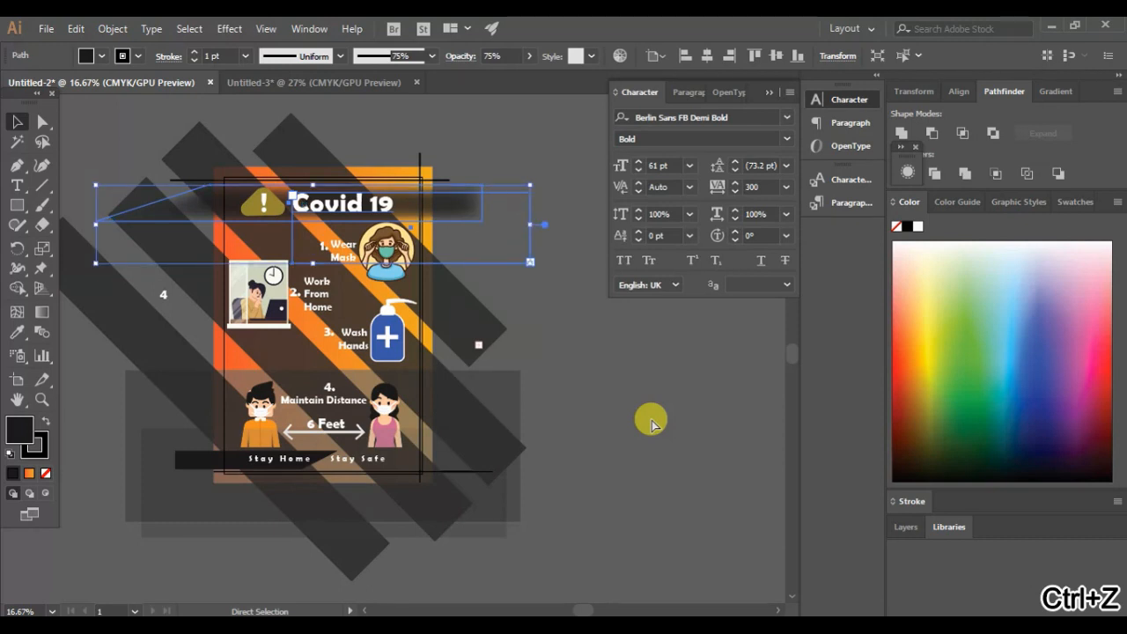
click(651, 423)
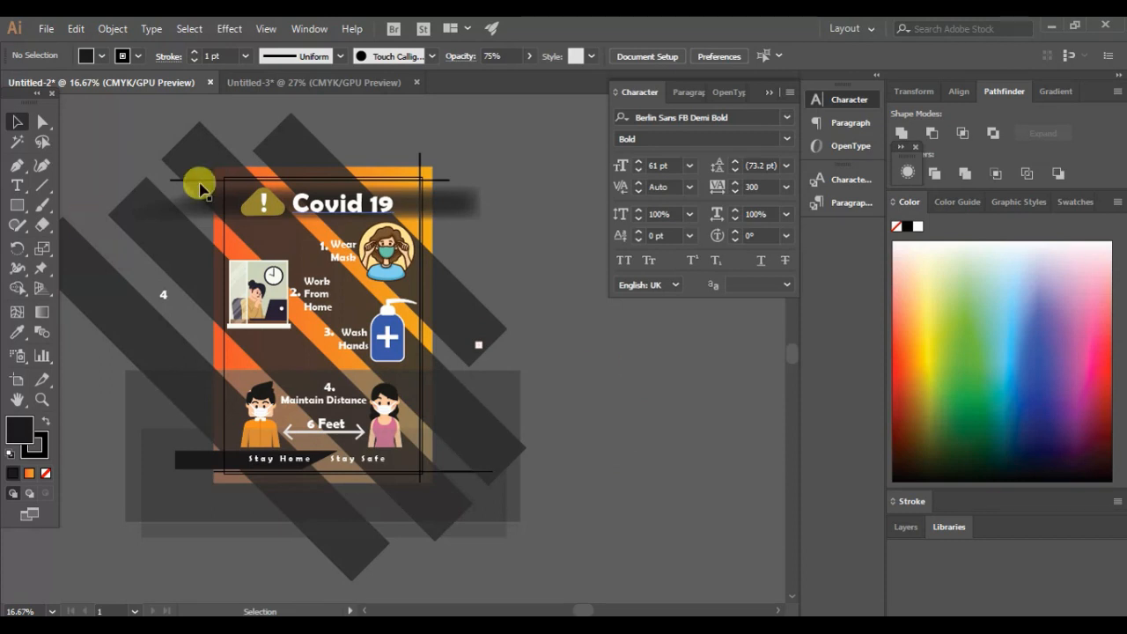
key(ctrl+z)
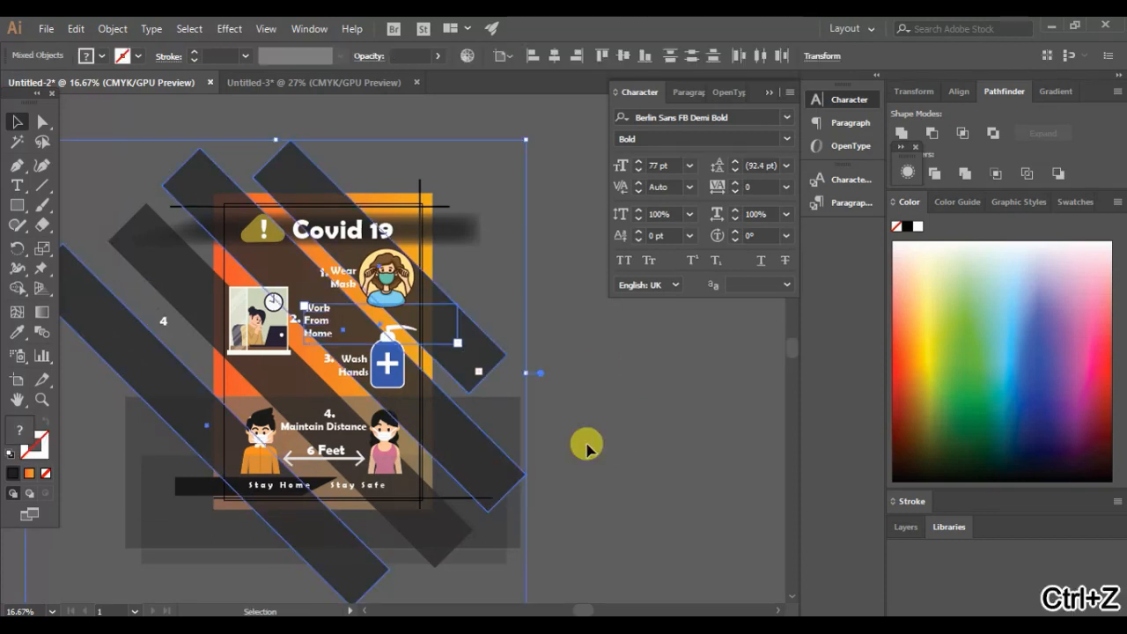
click(616, 498)
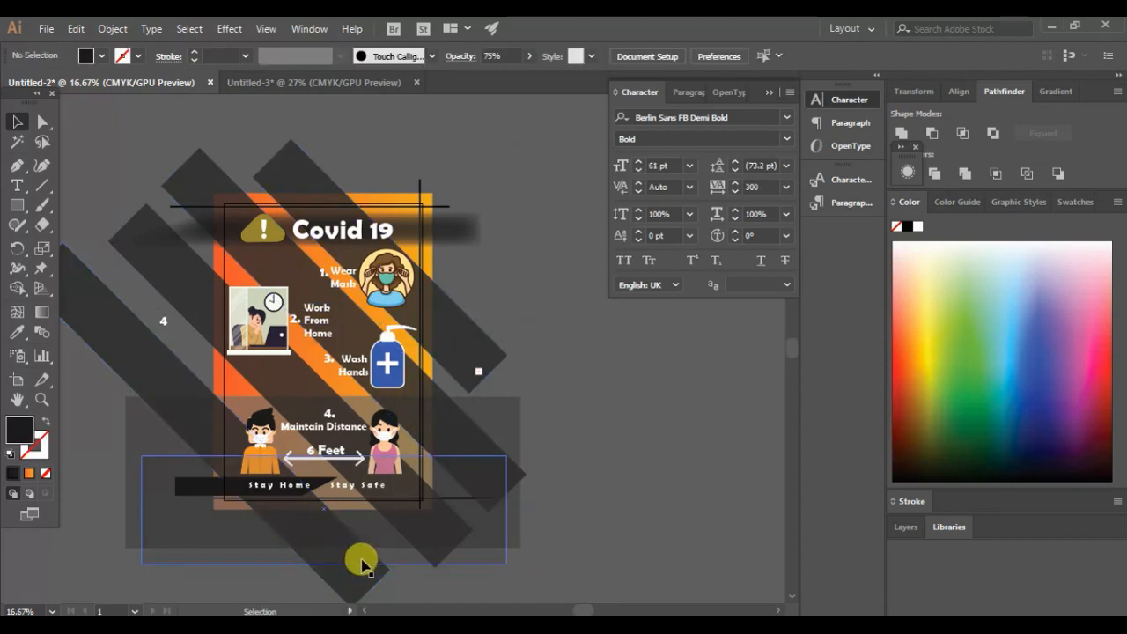
Step: Delete the diagonal band running through the poster's middle and the one crossing its lower-left corner
click(360, 558)
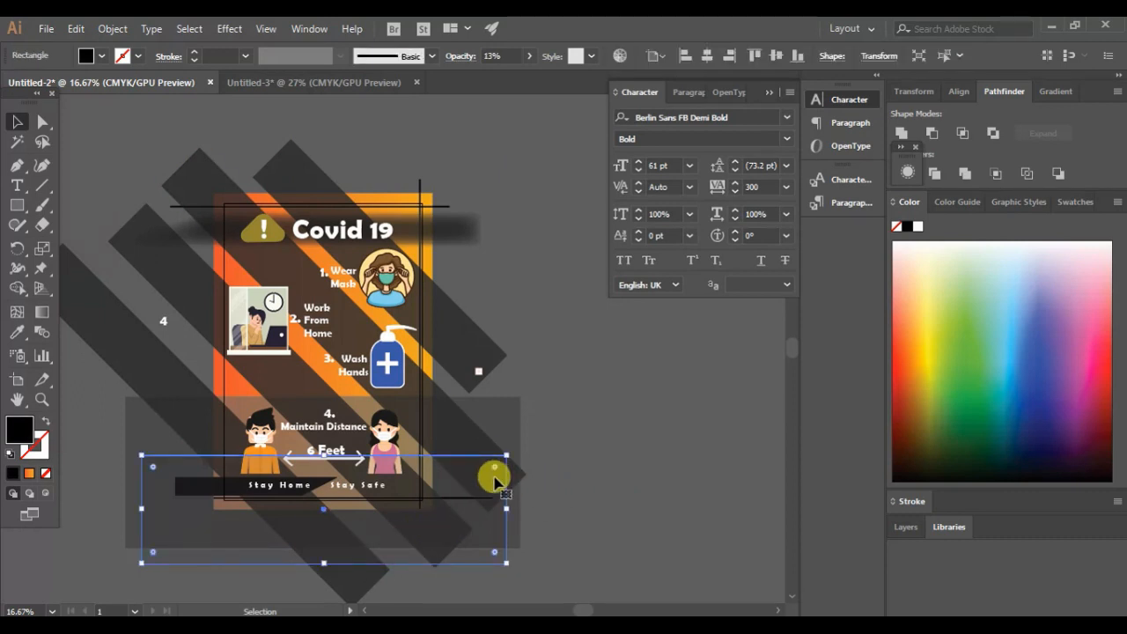
click(470, 438)
key(Delete)
click(340, 566)
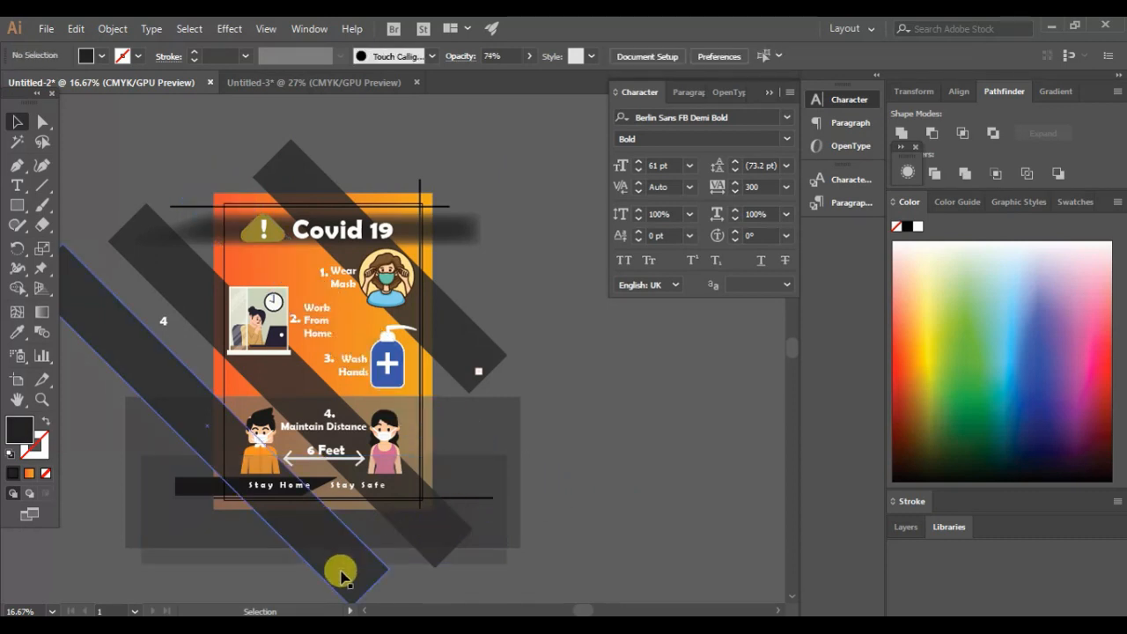
key(Delete)
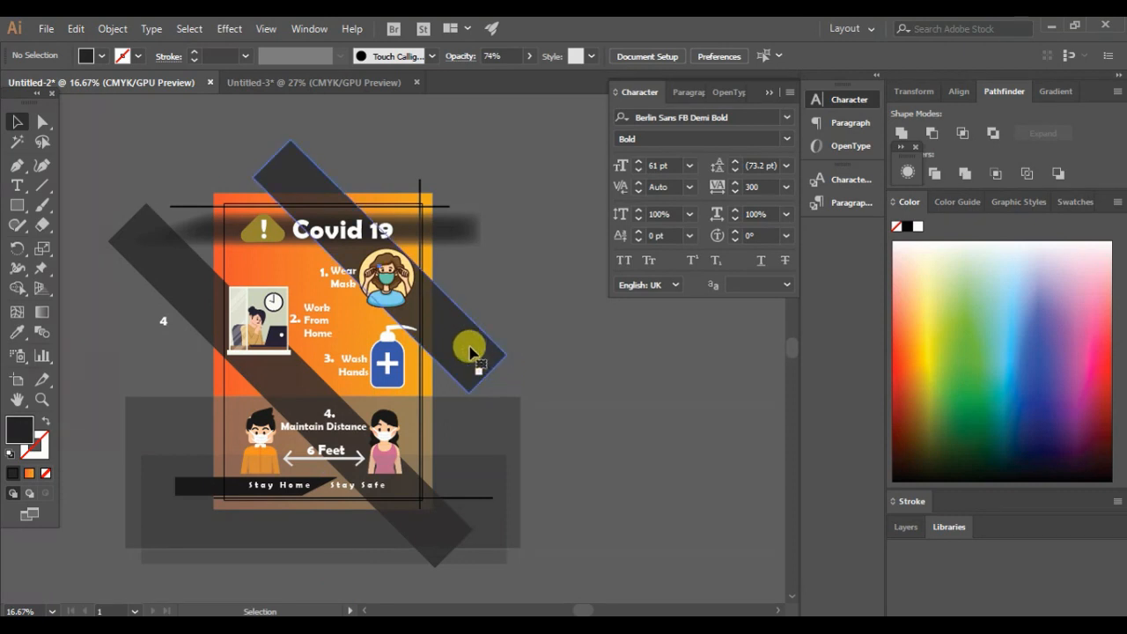
Step: Widen the upper diagonal band on both sides so it covers the poster's whole upper-right corner
click(467, 344)
drag(361, 289, 335, 310)
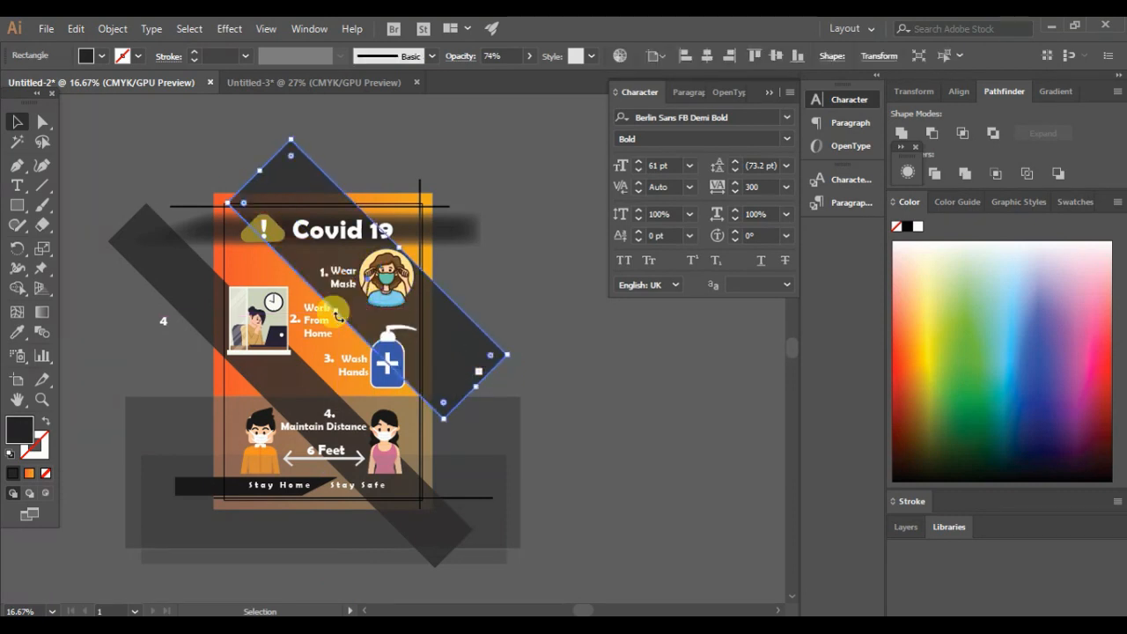
drag(400, 248, 483, 212)
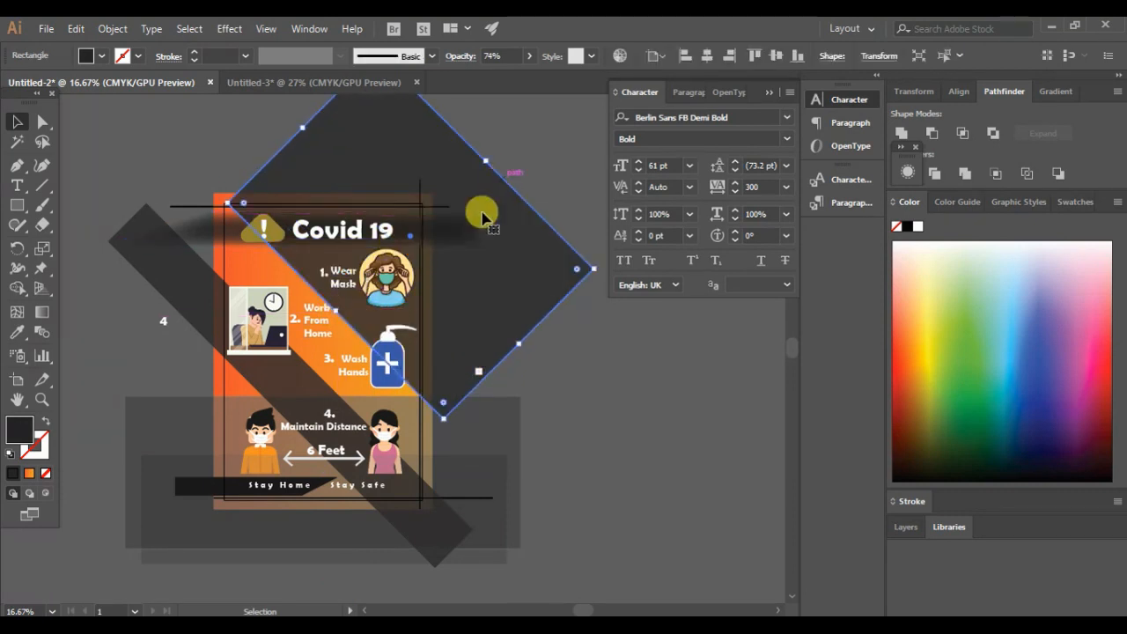
Step: Reshape the remaining lower diagonal band into a narrower strip lying closer to the large dark corner shape
click(302, 402)
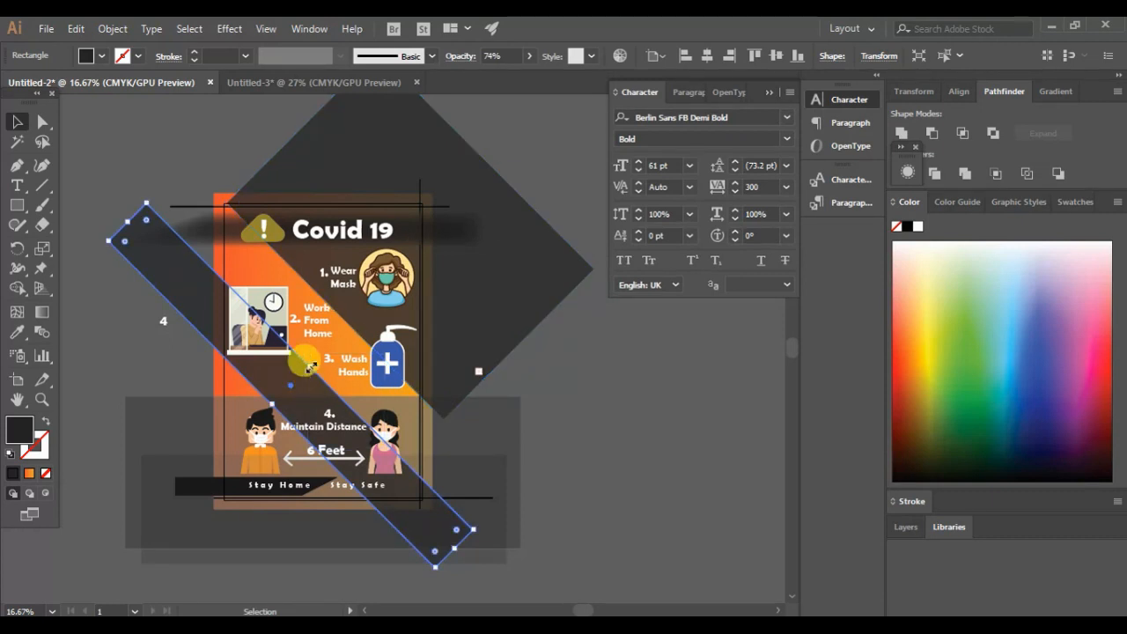
mouse_move(309, 367)
mouse_down()
mouse_move(328, 354)
mouse_move(321, 361)
mouse_up()
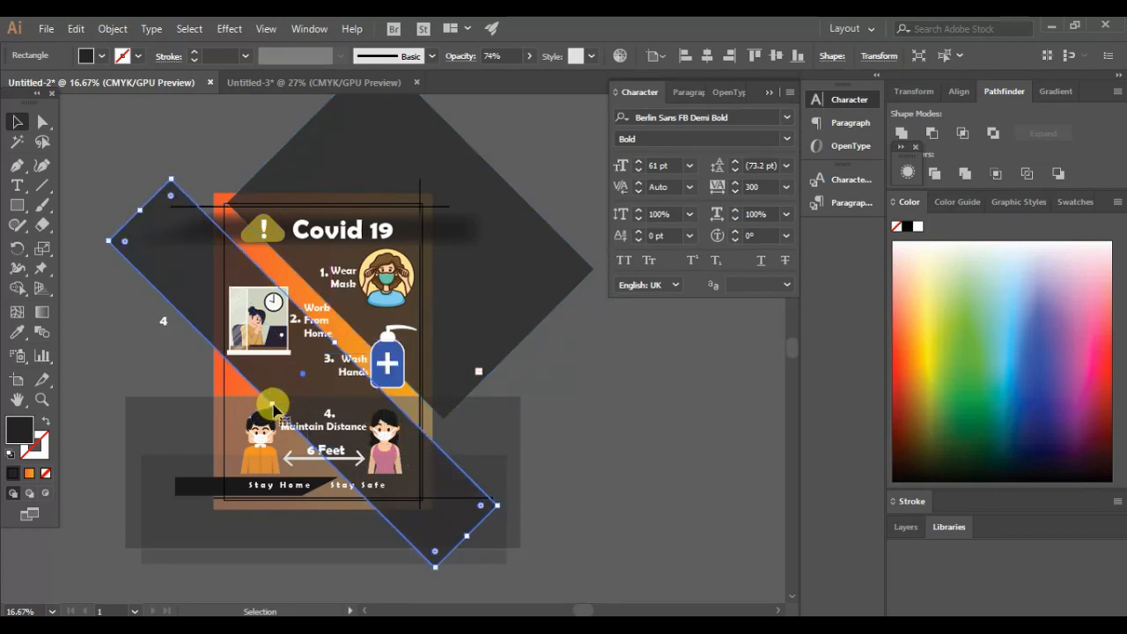
drag(272, 406, 304, 369)
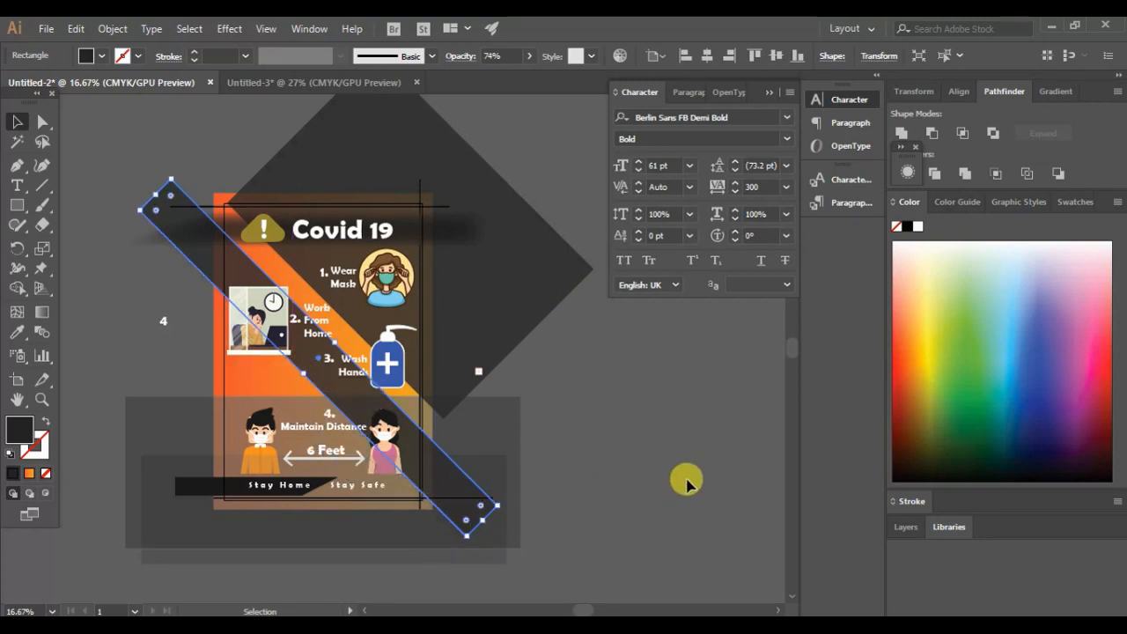
Step: Nudge the narrow diagonal band slightly upward, leaving a thin orange stripe beside the large corner shape
key(Up)
key(Up)
key(Up)
key(Up)
key(Up)
key(Up)
key(Up)
key(Up)
key(Up)
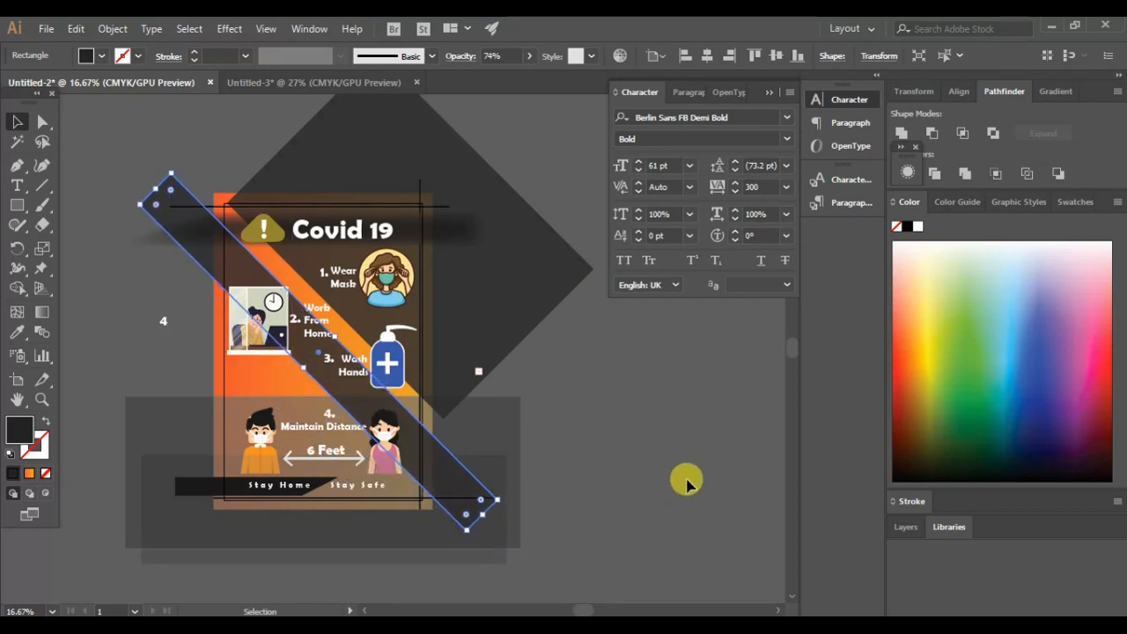
key(Up)
key(Up)
key(Up)
click(686, 482)
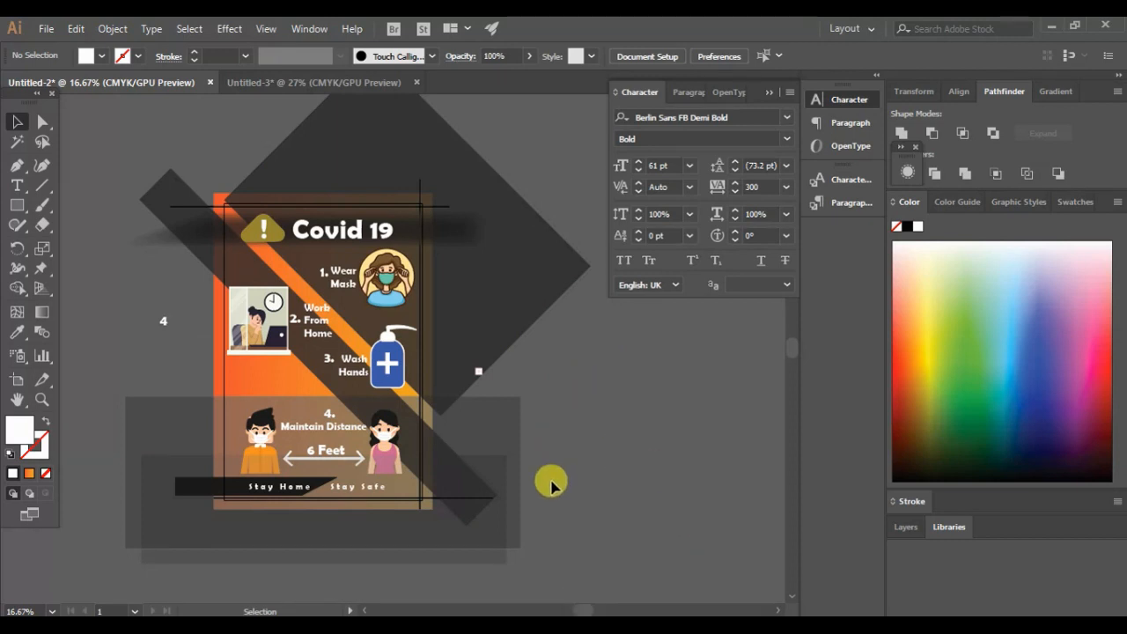
Step: Switch to the exercise PDF and highlight the heading "Hands-on Exercise No. 4 Batch-07 Graphic Design" in yellow
drag(435, 327, 297, 264)
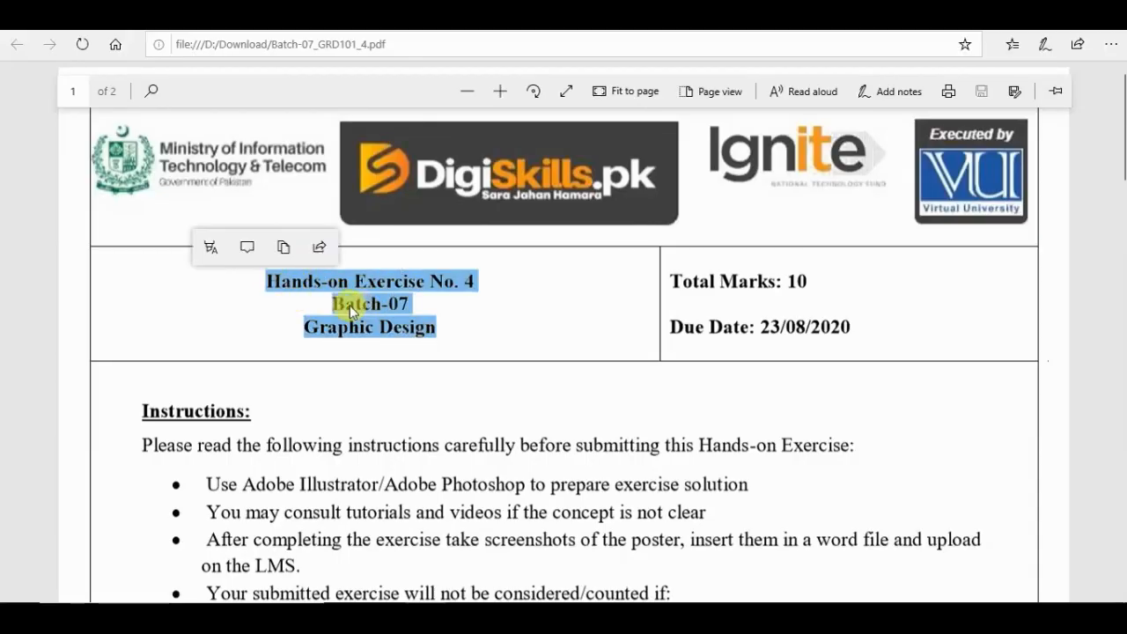
click(220, 247)
click(225, 286)
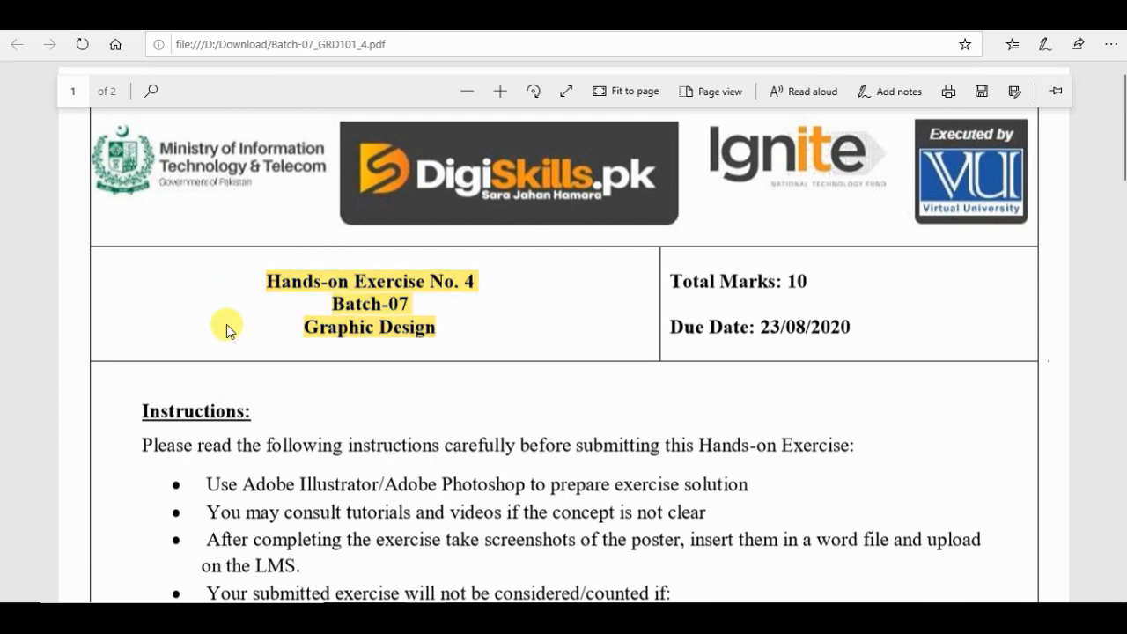
Step: Start Microsoft Word 2010 with a blank document and dismiss the activation notice
key(super)
text(word)
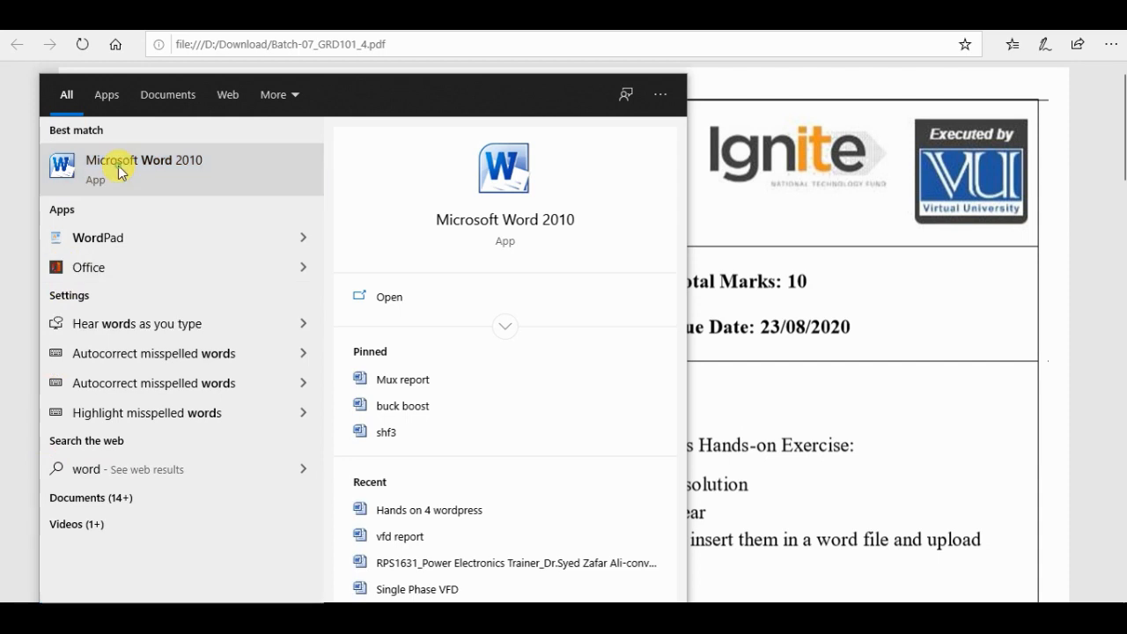
click(118, 165)
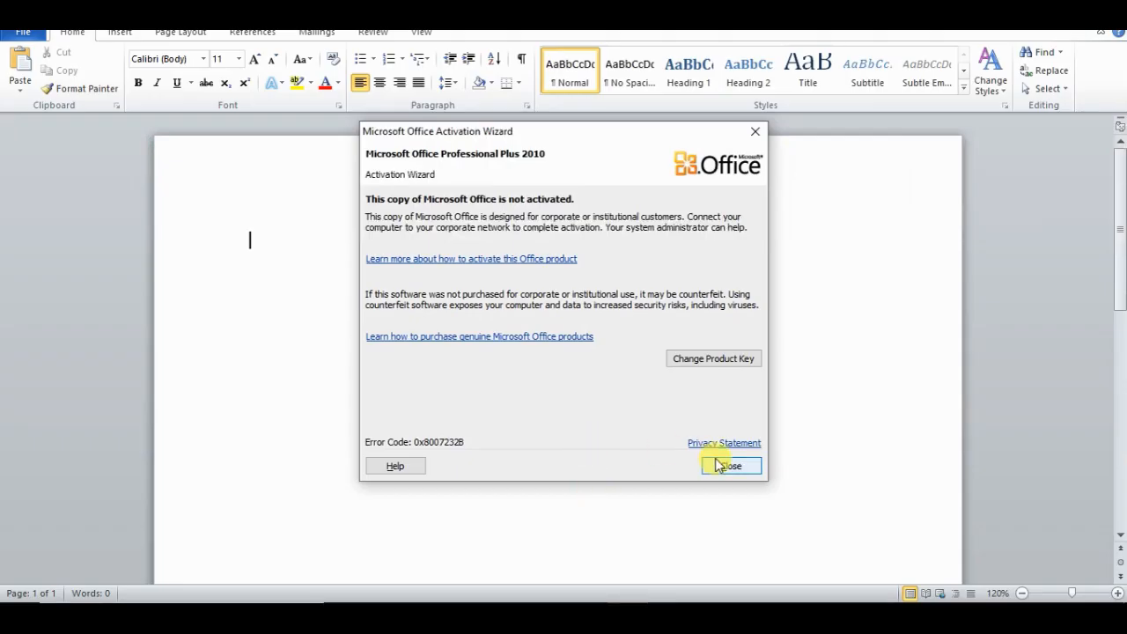
click(727, 465)
key(ctrl+v)
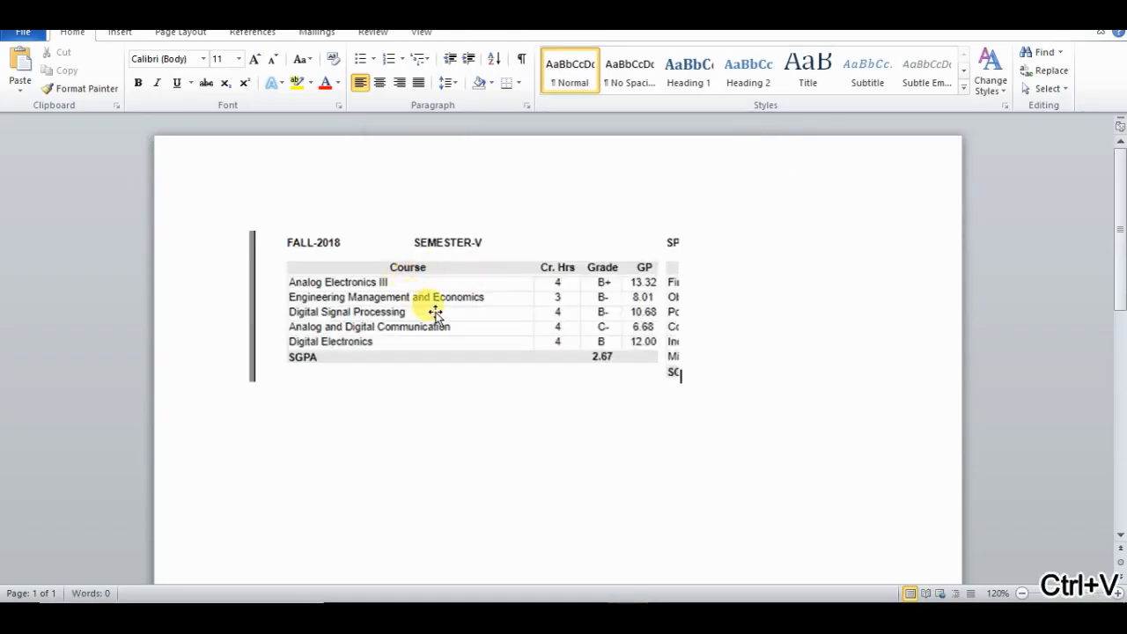
click(437, 313)
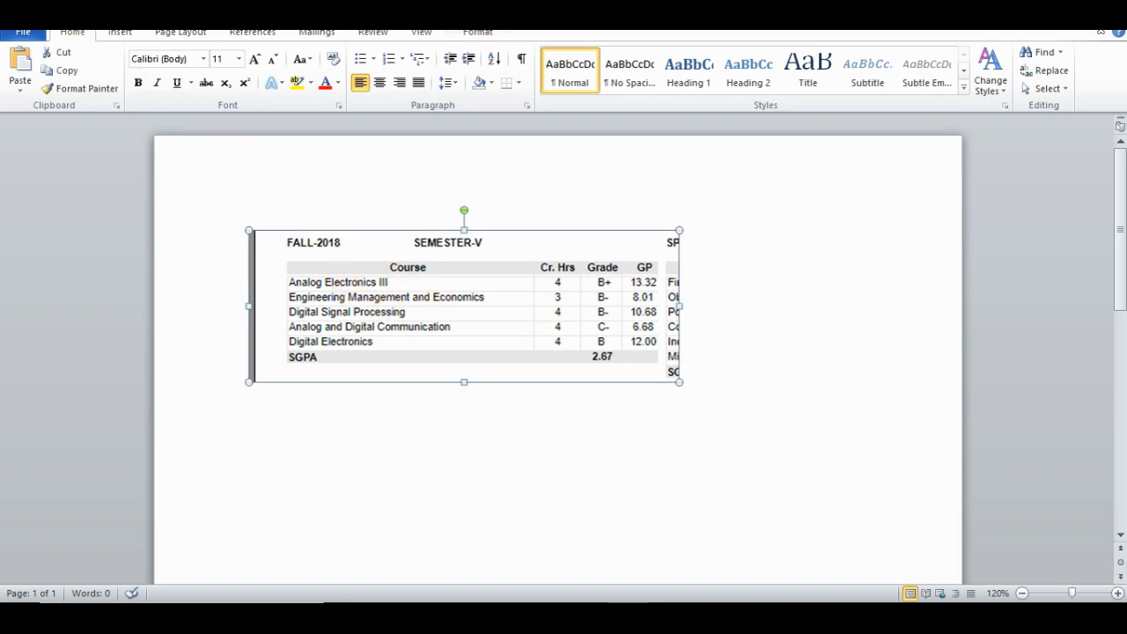
key(Delete)
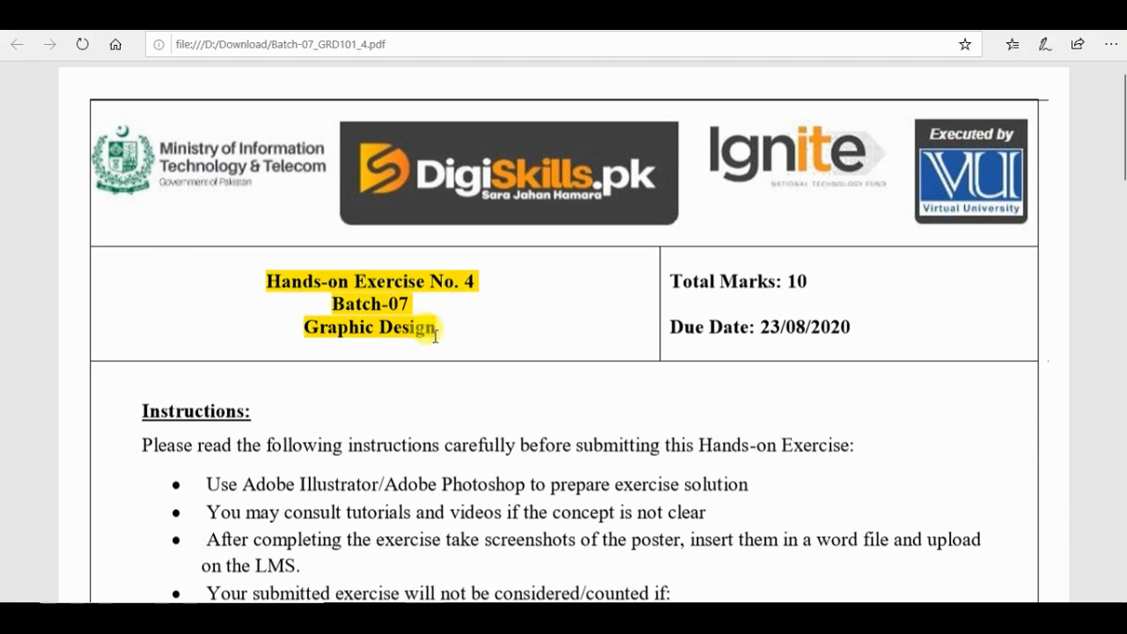
Step: Copy the heading "Hands-on Exercise No. 4 Batch-07 Graphic Design" from the exercise PDF into the blank Word document
drag(437, 327, 267, 278)
key(ctrl+c)
drag(437, 328, 304, 328)
drag(267, 280, 423, 354)
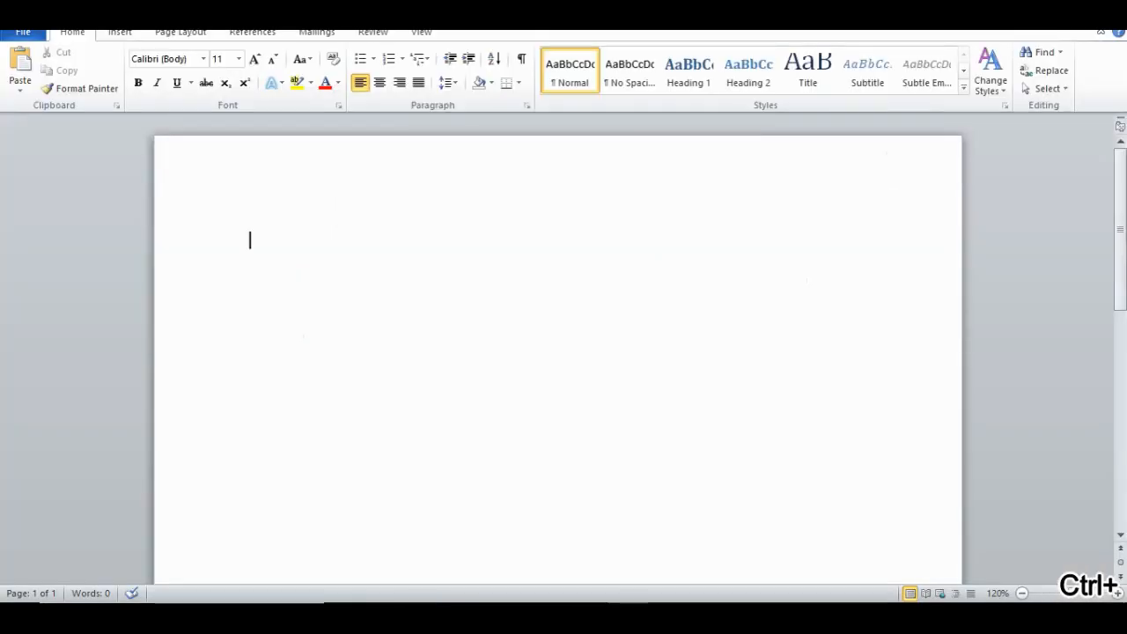
key(ctrl+v)
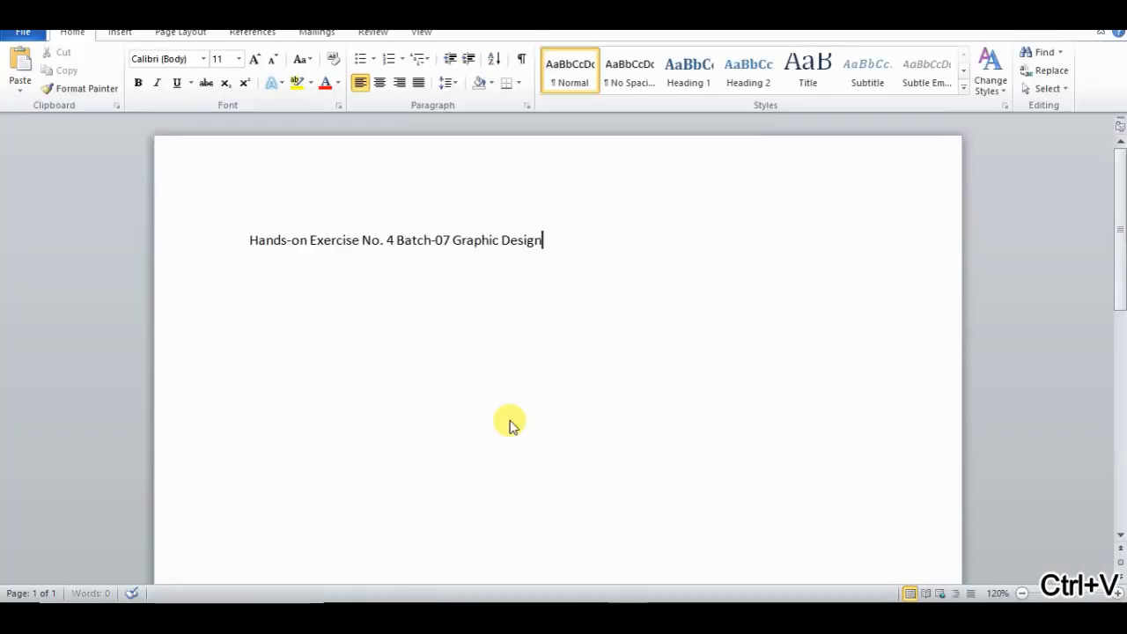
Step: Break the pasted heading into three lines: "Hands-on Exercise No. 4", "Batch-07" and "Graphic Design"
key(Return)
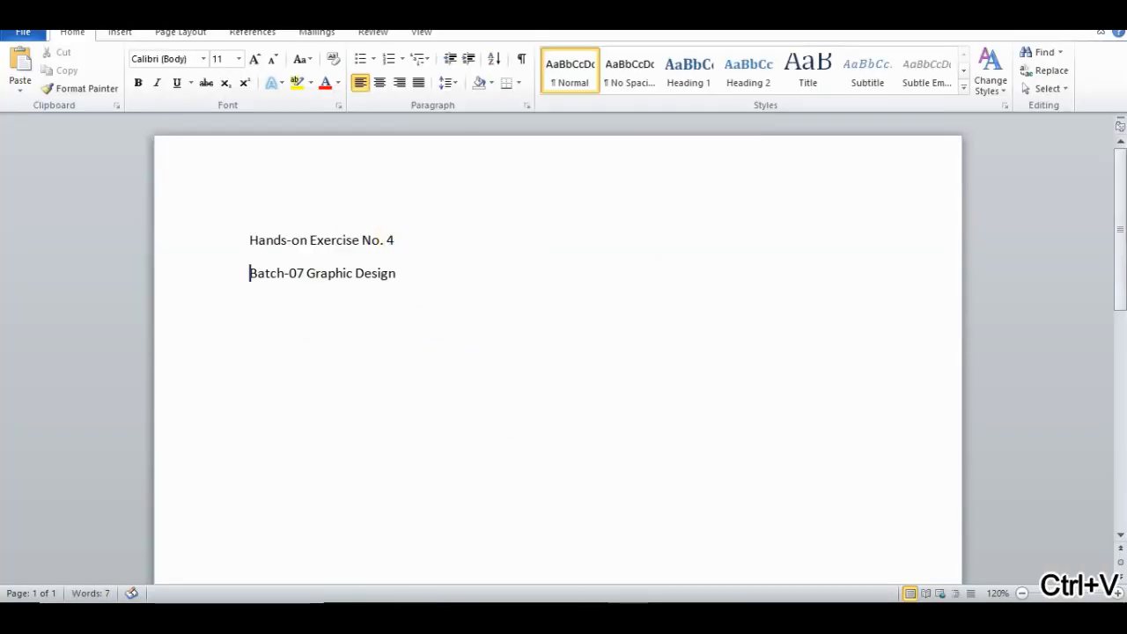
click(322, 271)
key(Return)
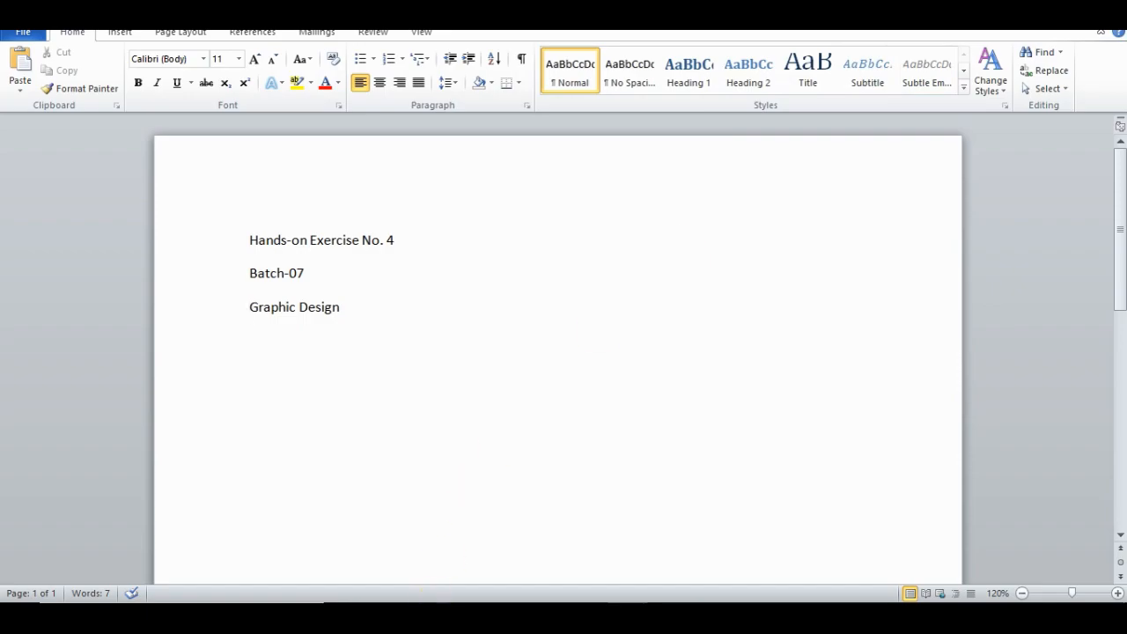
Step: Switch back to the exercise PDF and highlight the instruction about completing the exercise and taking screenshots of the poster in yellow
click(86, 615)
click(951, 274)
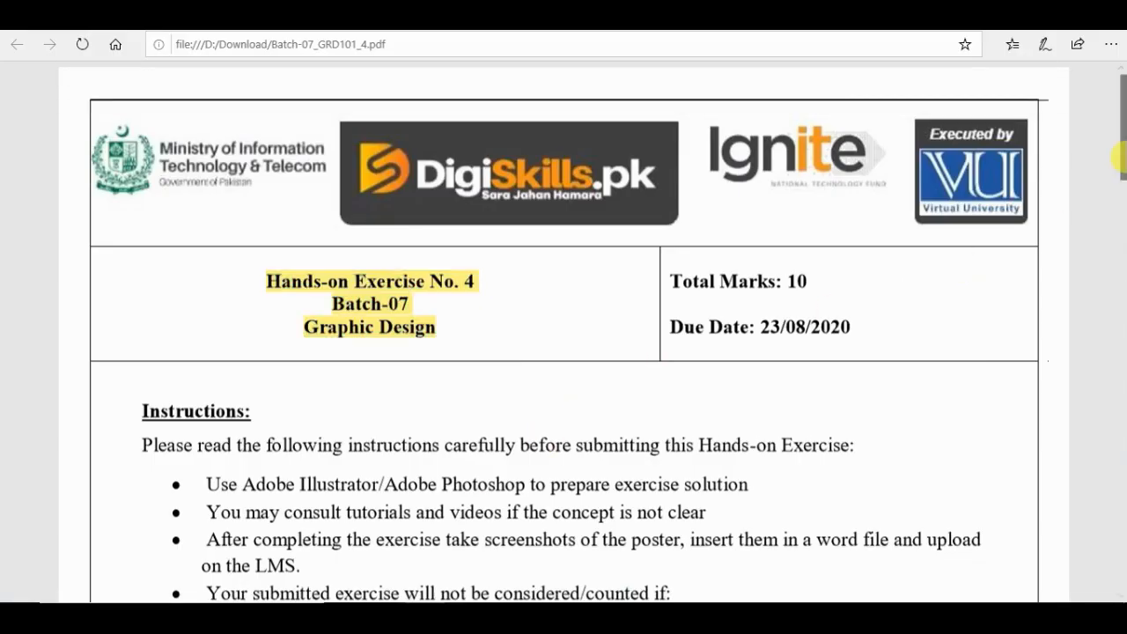
scroll(1122, 164, down, 4)
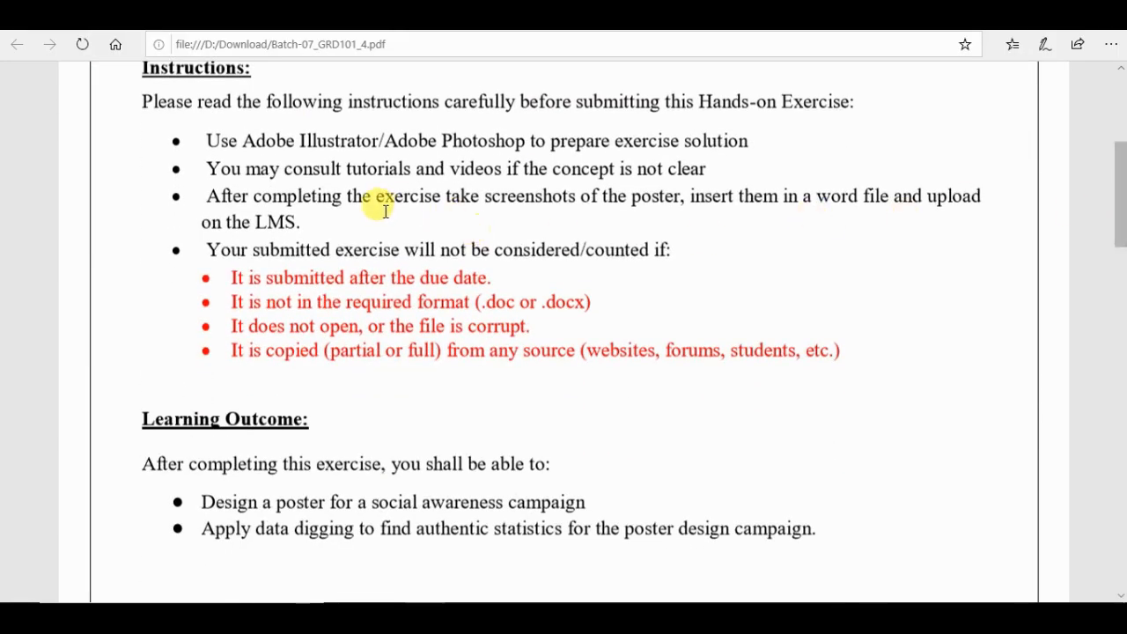
drag(260, 196, 678, 194)
click(620, 228)
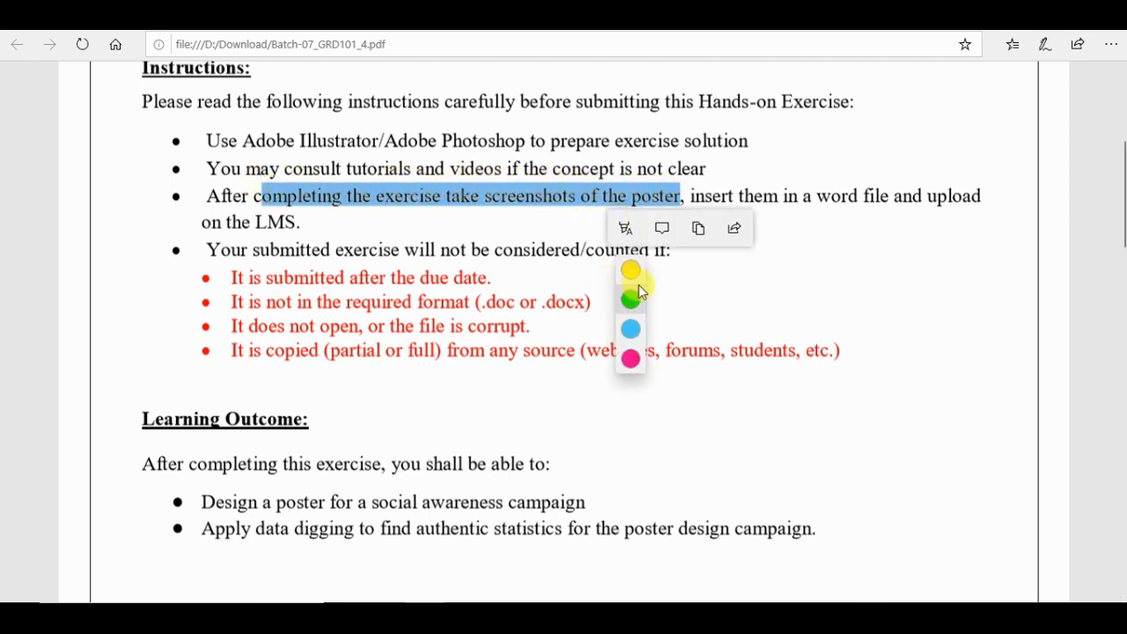
click(628, 270)
click(854, 243)
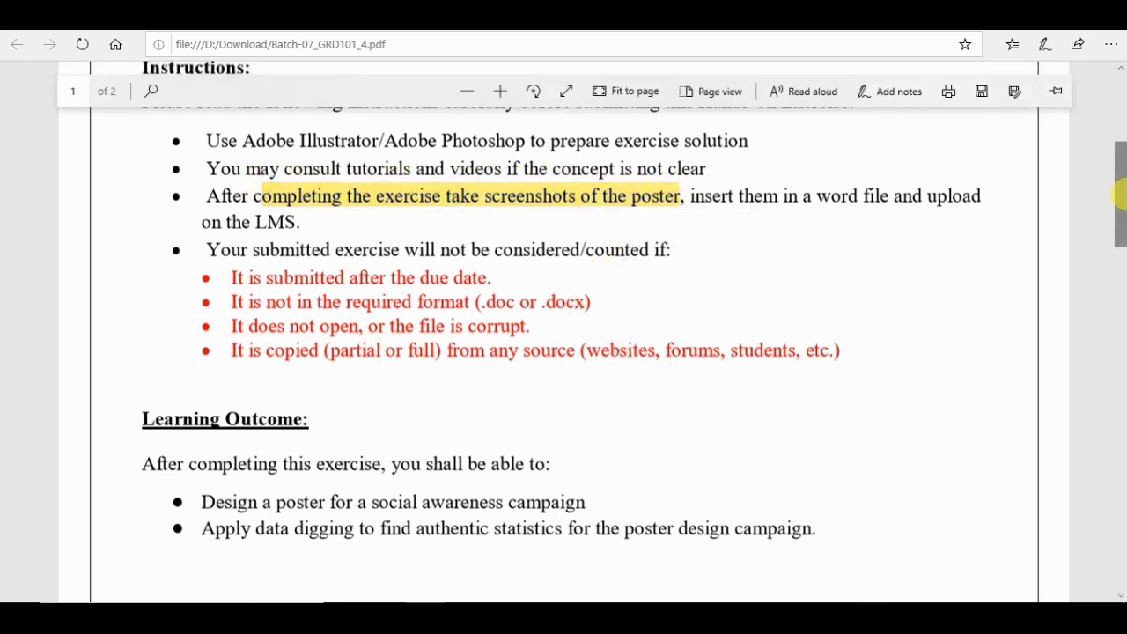
Step: Highlight the first line of the Problem Statement, "Following the current pandemic situation" through "importance of", in yellow
scroll(1118, 191, down, 10)
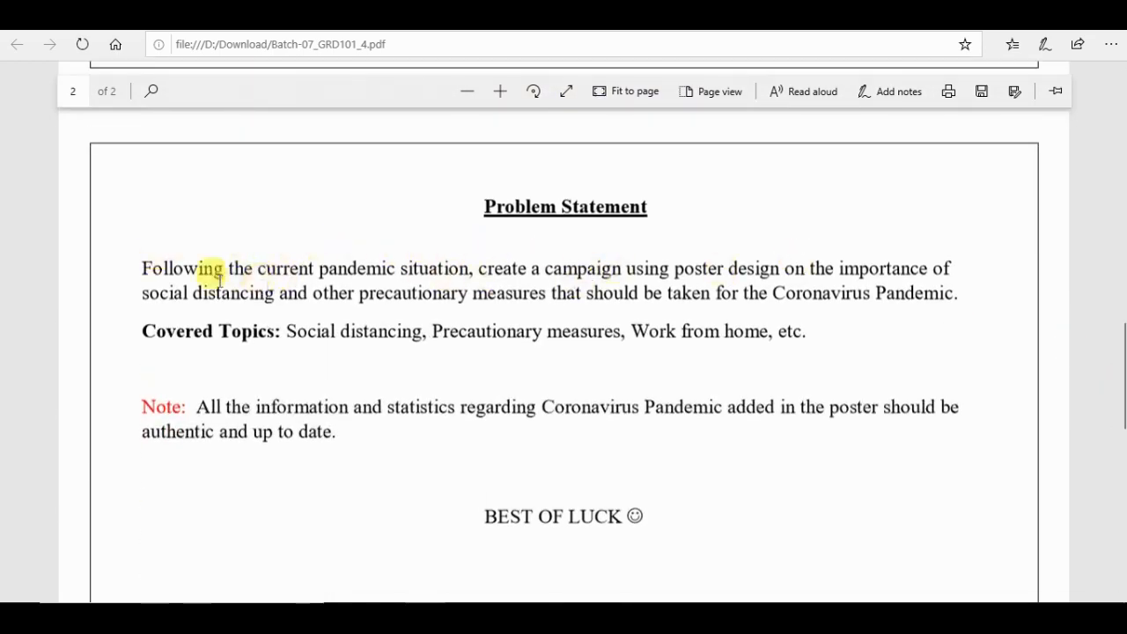
drag(141, 267, 955, 266)
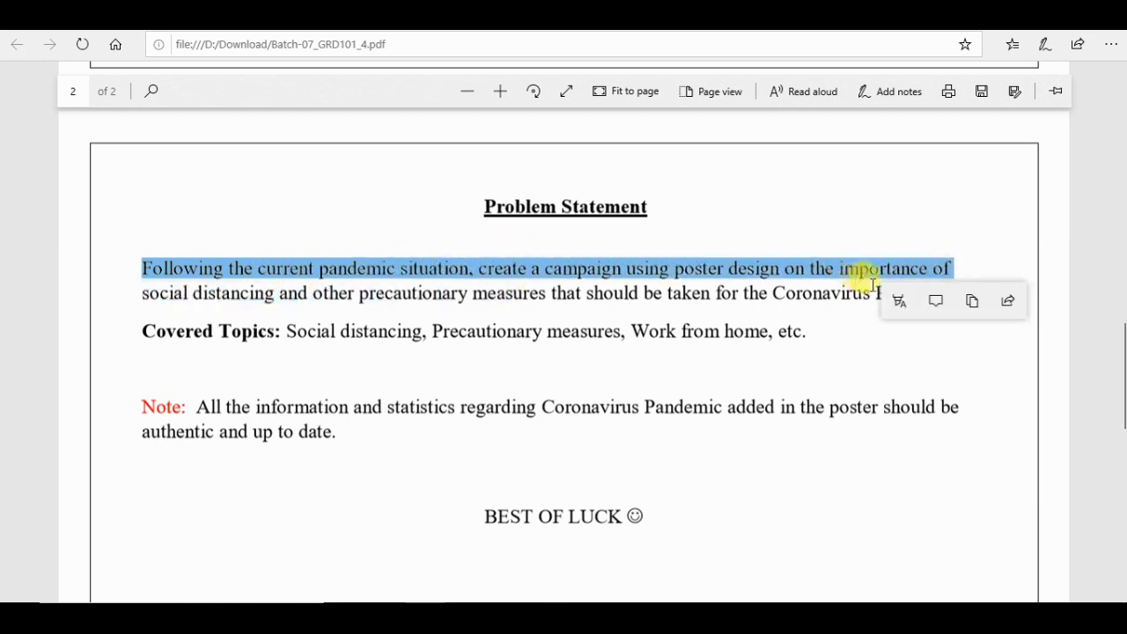
click(901, 295)
click(903, 334)
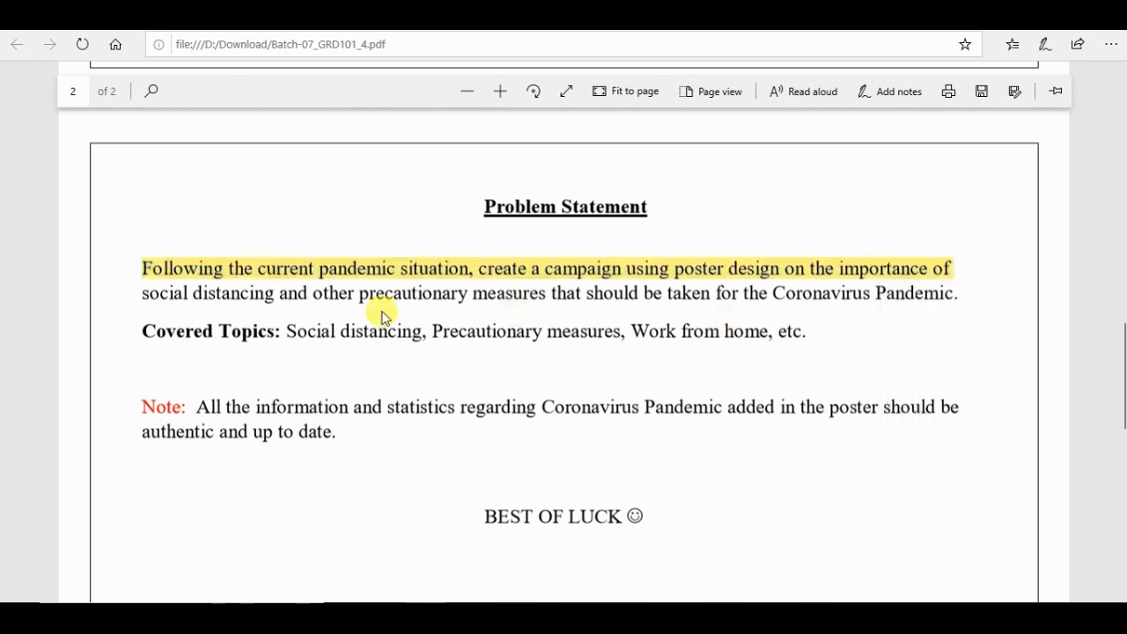
Step: Highlight "social distancing" and "Coronavirus Pandemic" in the Problem Statement's second line in green
drag(142, 293, 276, 293)
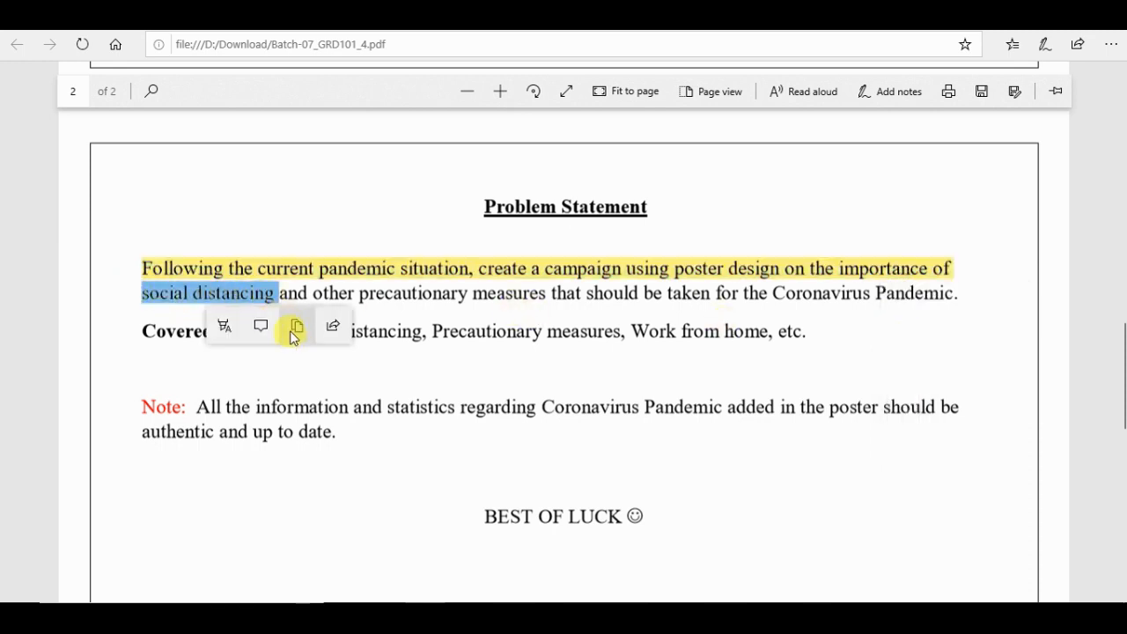
click(224, 327)
click(231, 396)
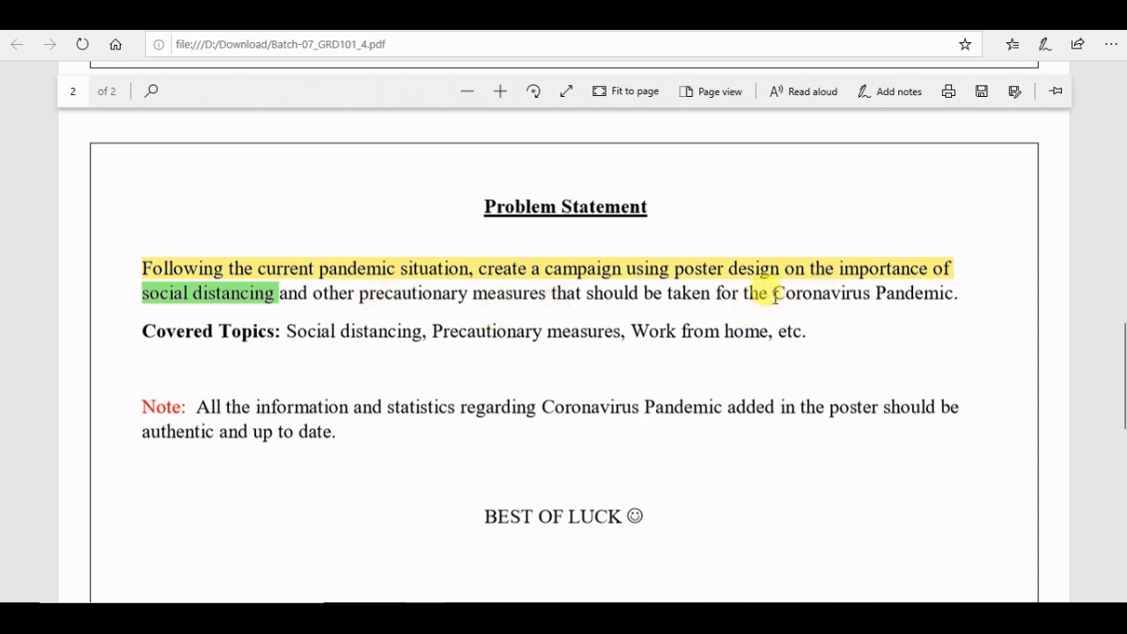
drag(775, 294, 951, 294)
click(896, 325)
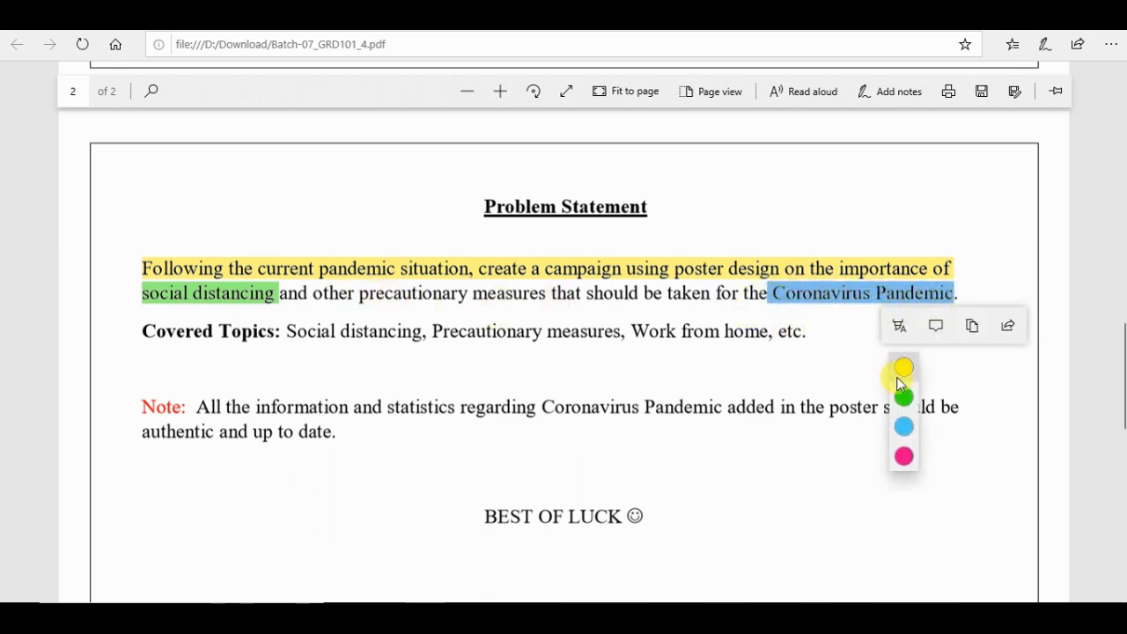
click(903, 396)
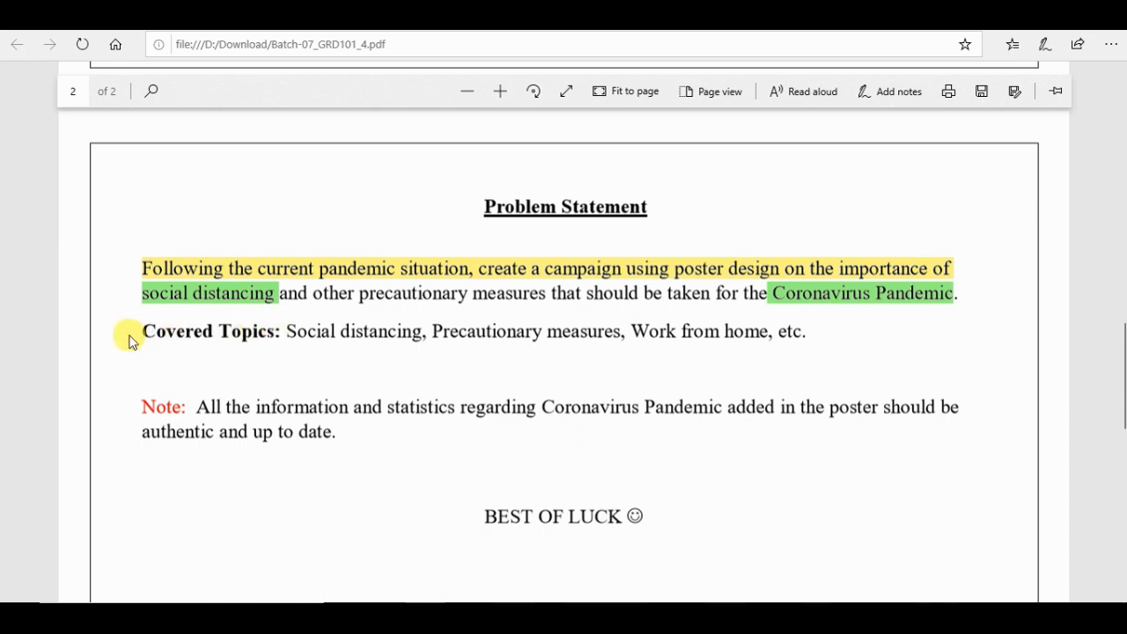
Step: Highlight the label "Covered Topics:" in pink and its first topic, "Social distancing", in green
drag(132, 333, 621, 324)
click(226, 361)
click(235, 491)
click(373, 377)
click(370, 432)
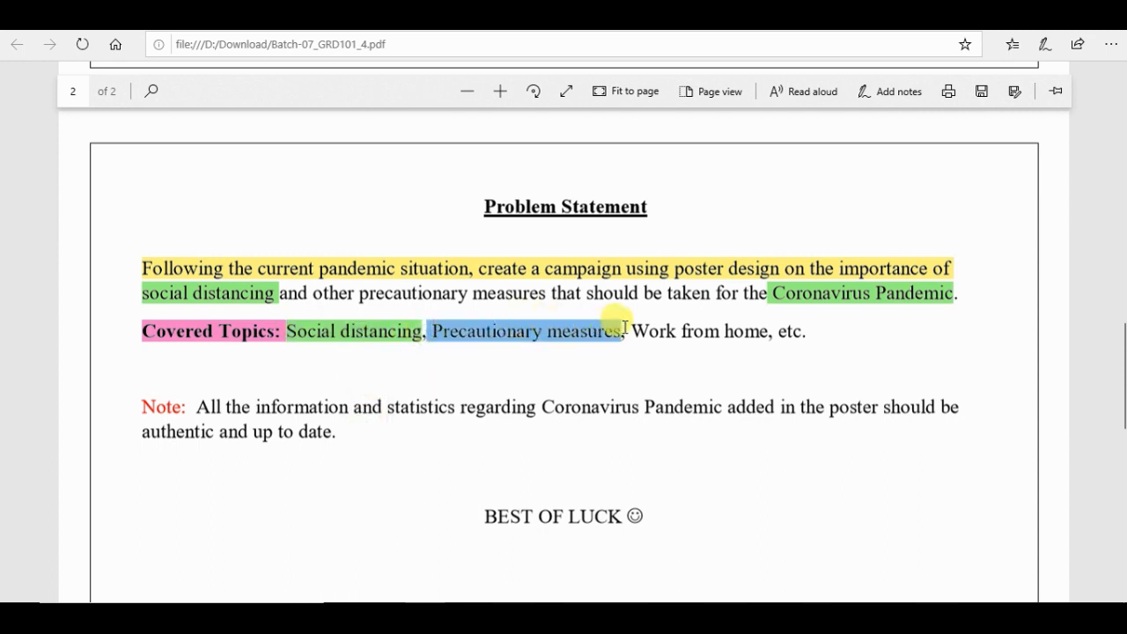
Step: Highlight the covered topics "Precautionary measures" and "Work from home" in green
click(566, 364)
click(571, 432)
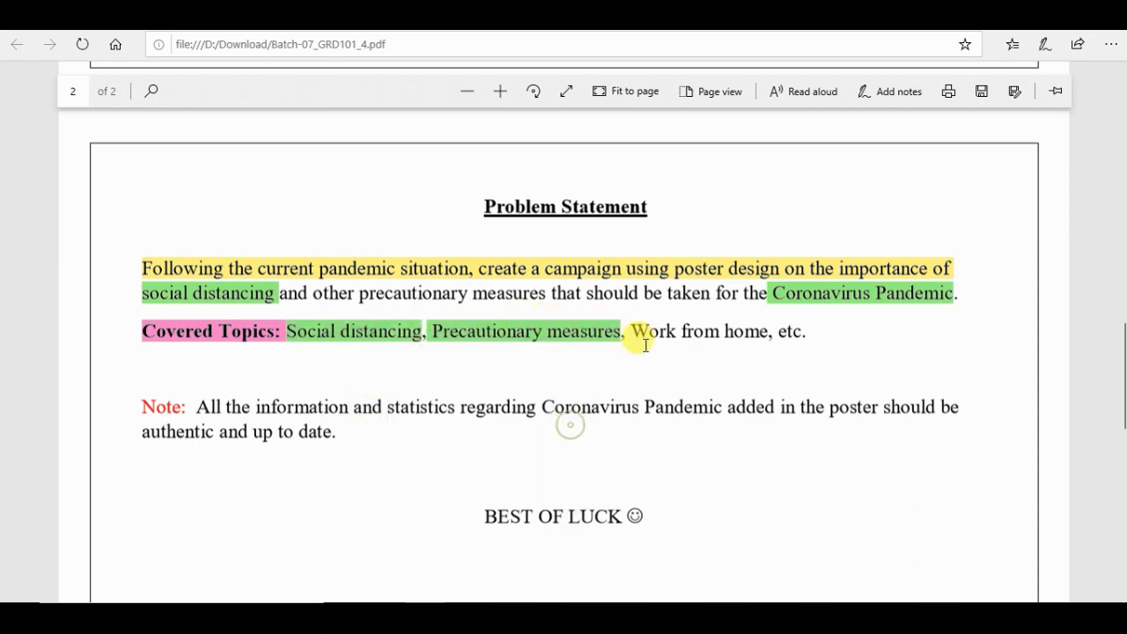
drag(678, 336, 775, 333)
click(722, 363)
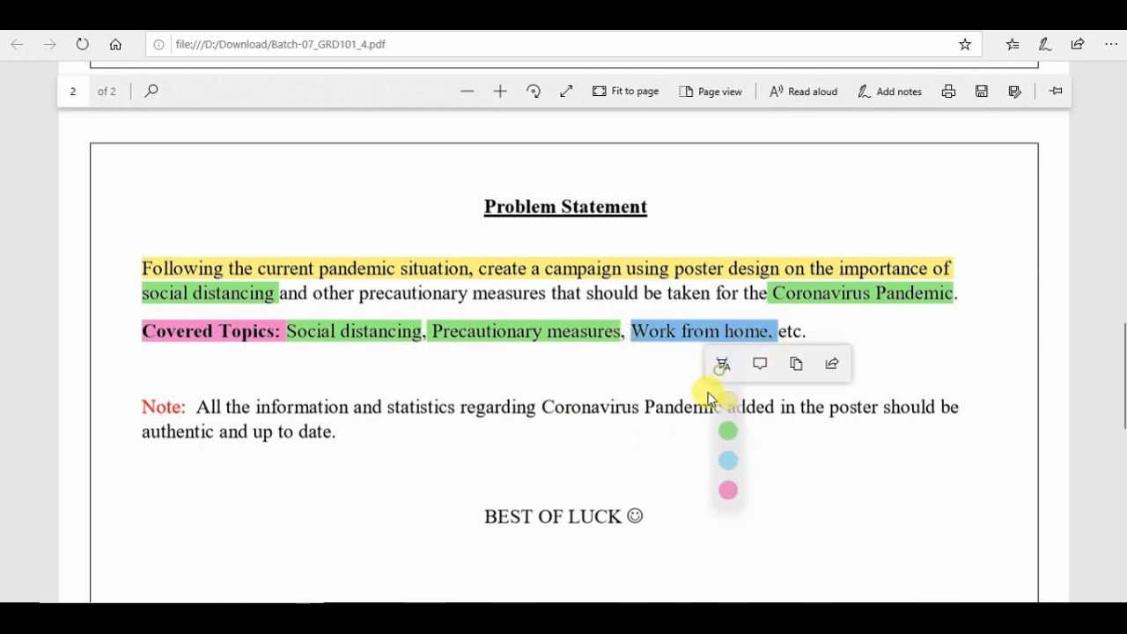
click(727, 436)
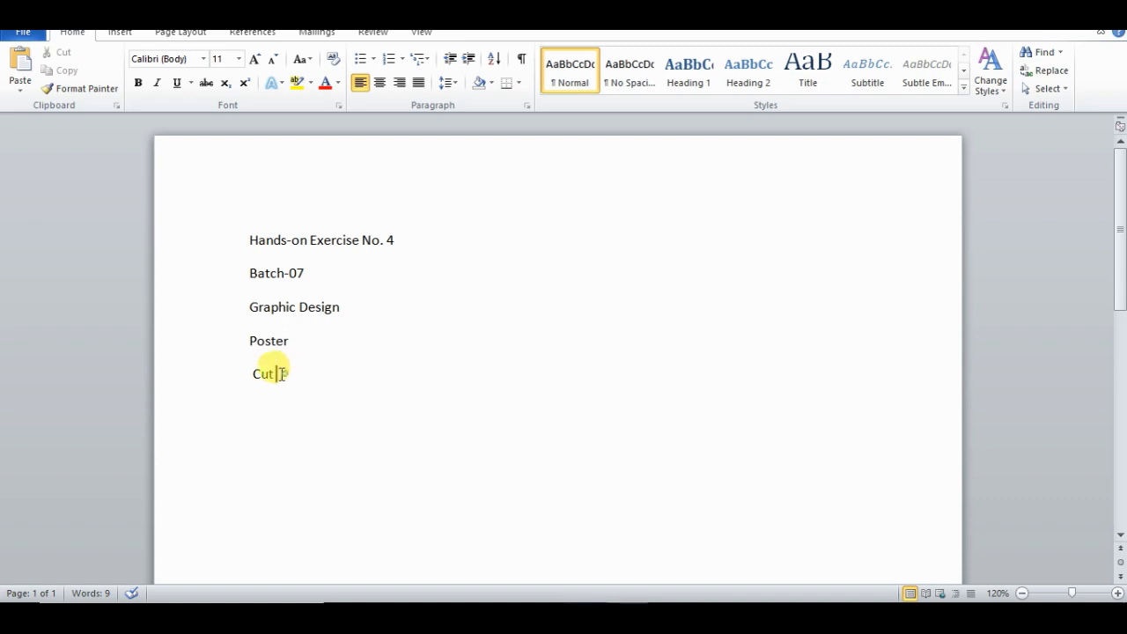
Step: In the Word document, remove the stray "Cut" line below "Poster" and insert the picture Artboard 10
triple_click(247, 373)
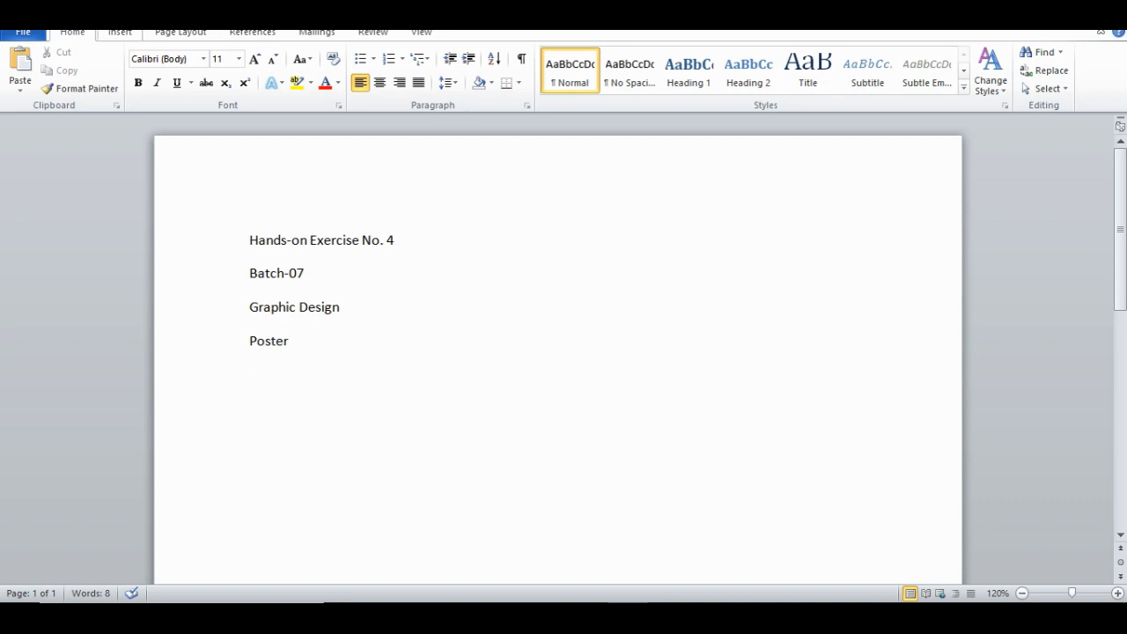
click(120, 31)
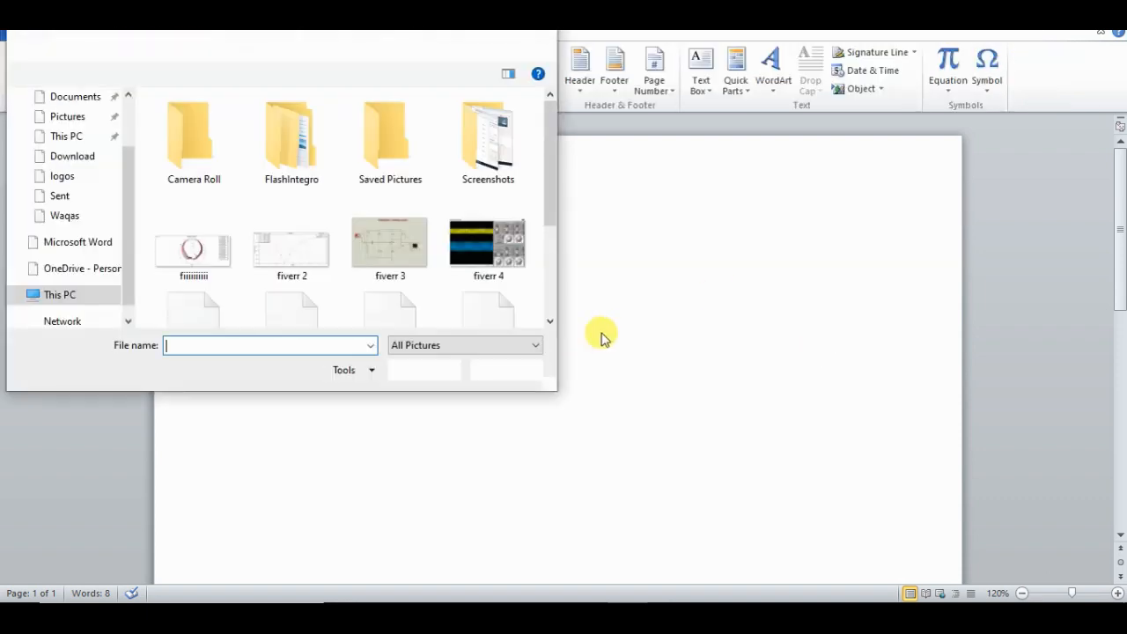
scroll(125, 197, up, 2)
click(67, 131)
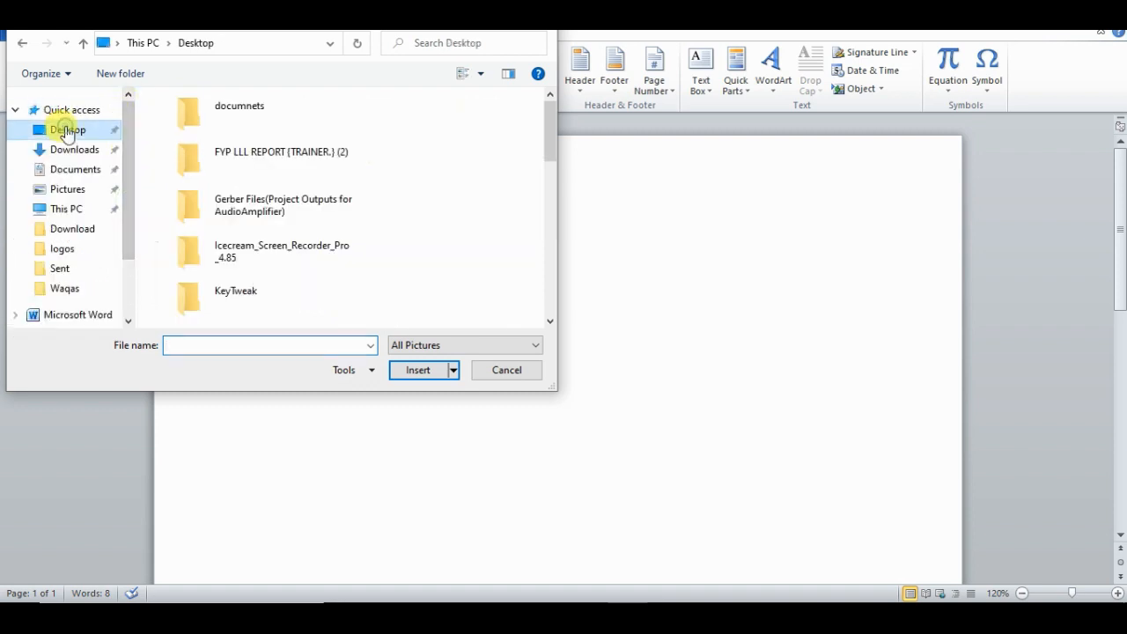
click(79, 289)
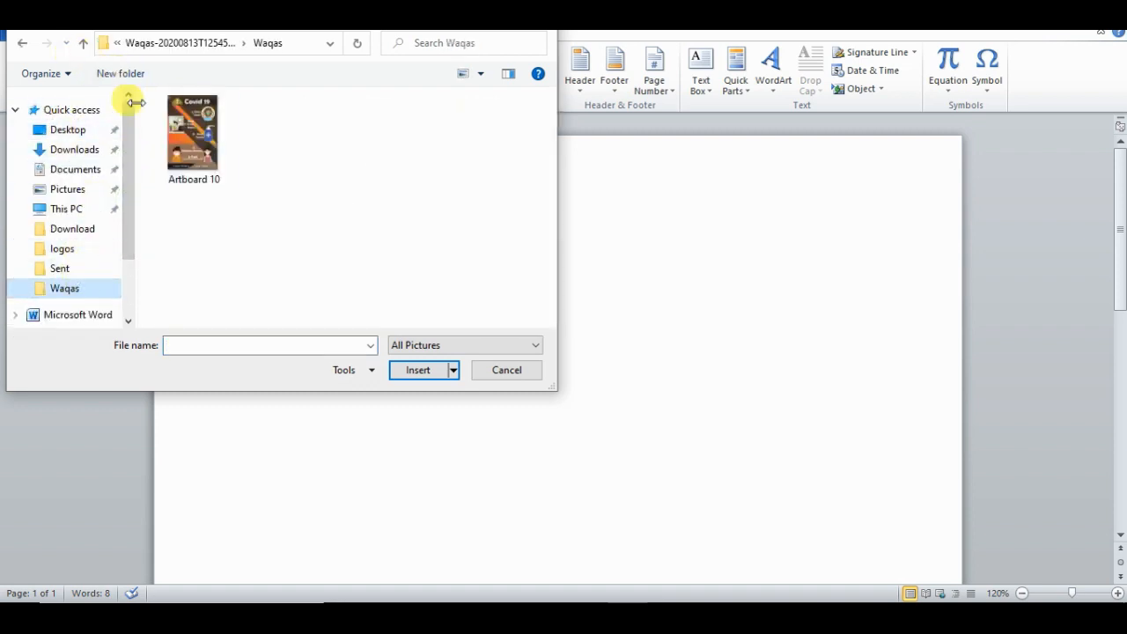
double_click(174, 130)
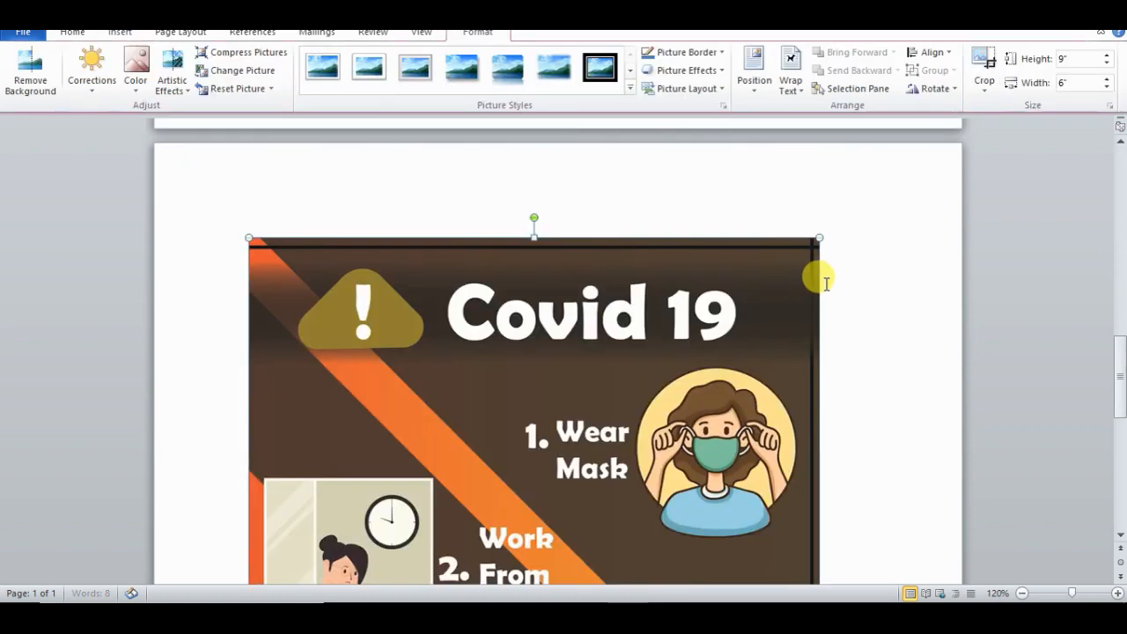
Step: Scale the inserted Covid 19 poster picture down proportionally in the Word document
drag(1117, 394, 1111, 465)
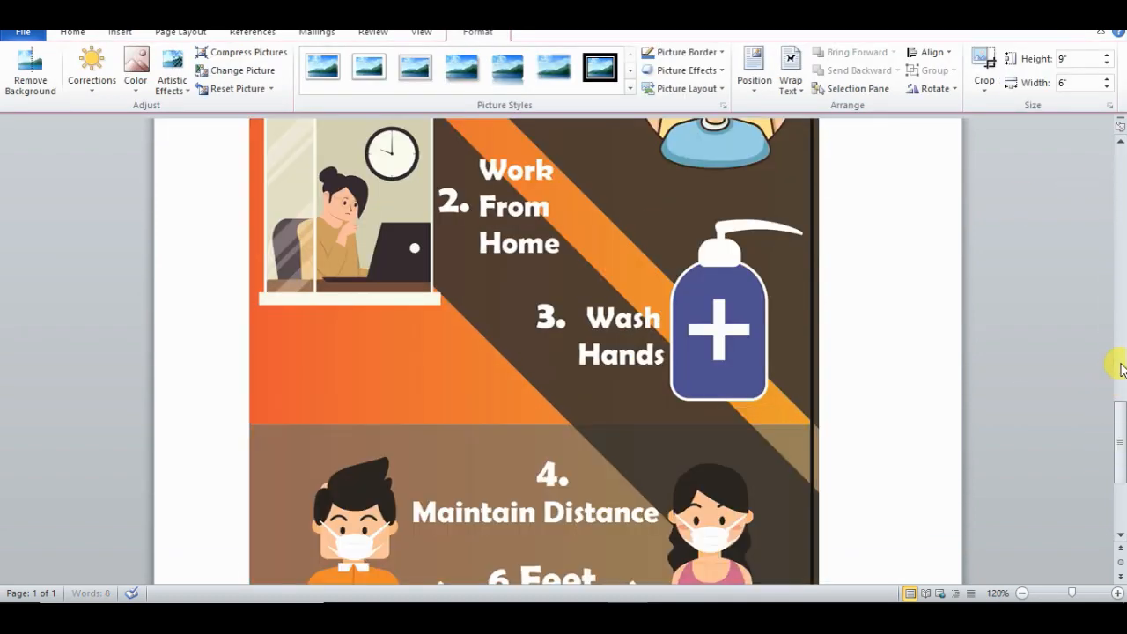
key(Return)
click(1120, 426)
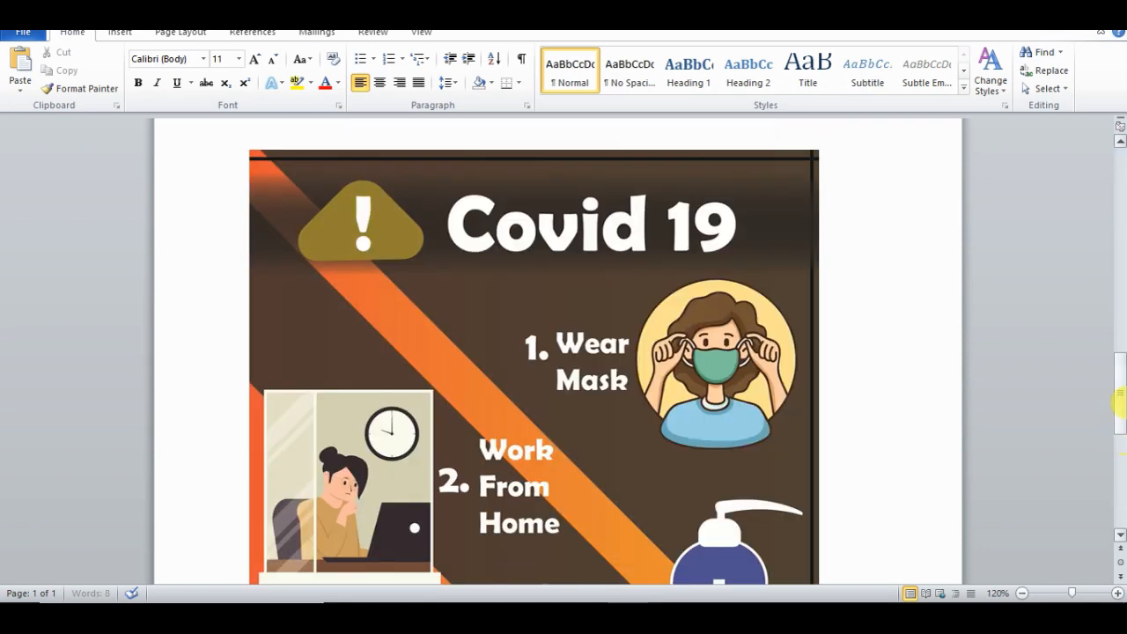
drag(1118, 401, 1119, 384)
click(813, 264)
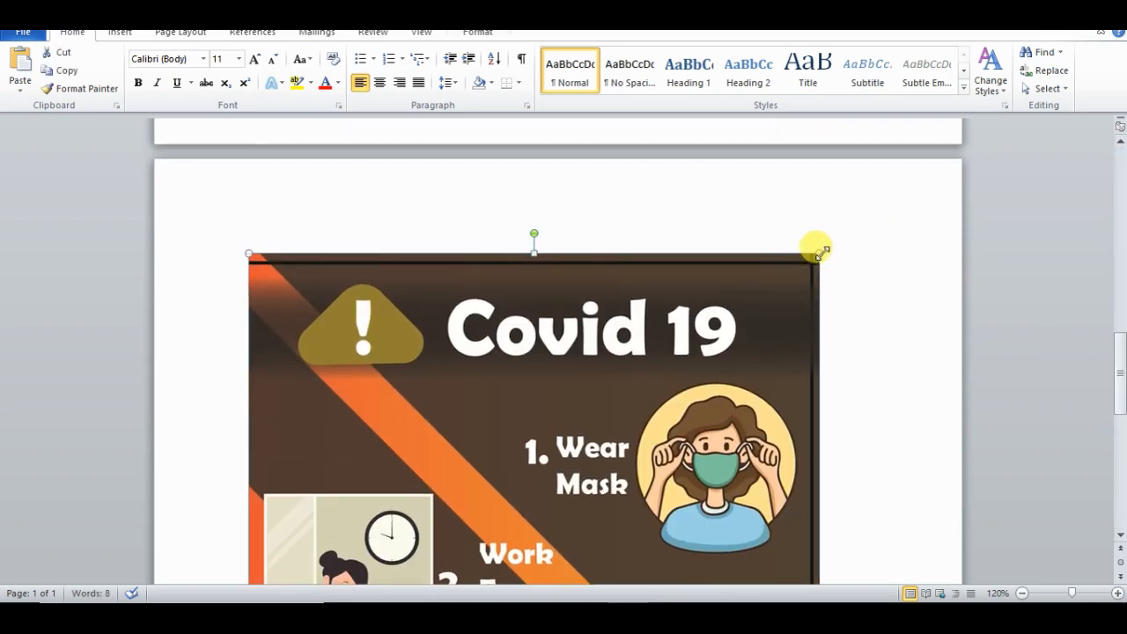
drag(818, 250, 744, 331)
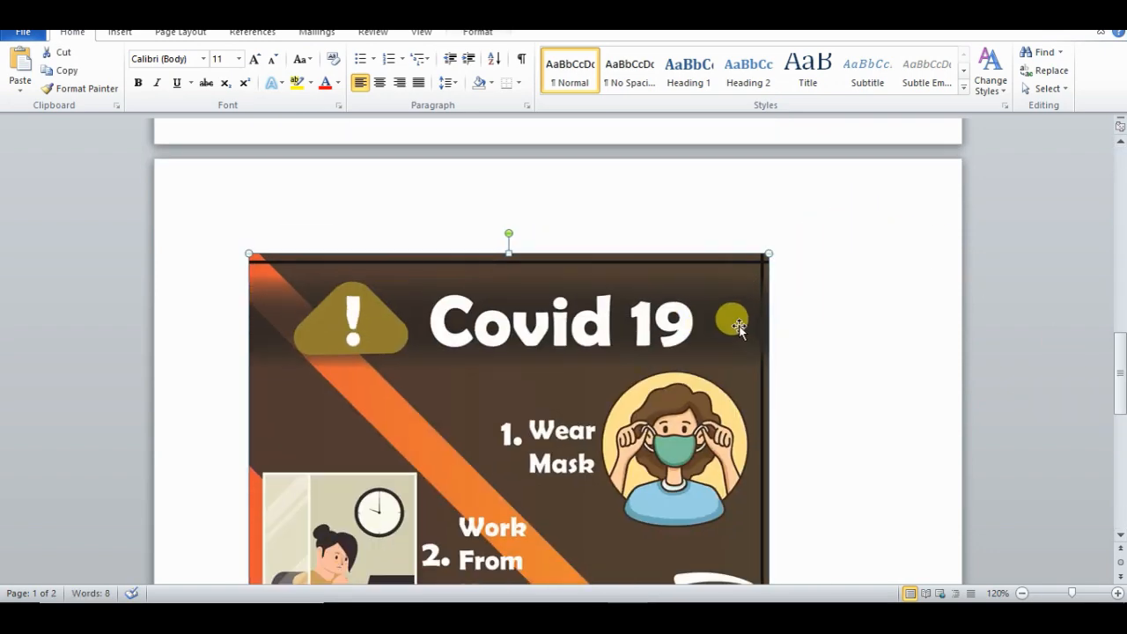
drag(764, 255, 686, 357)
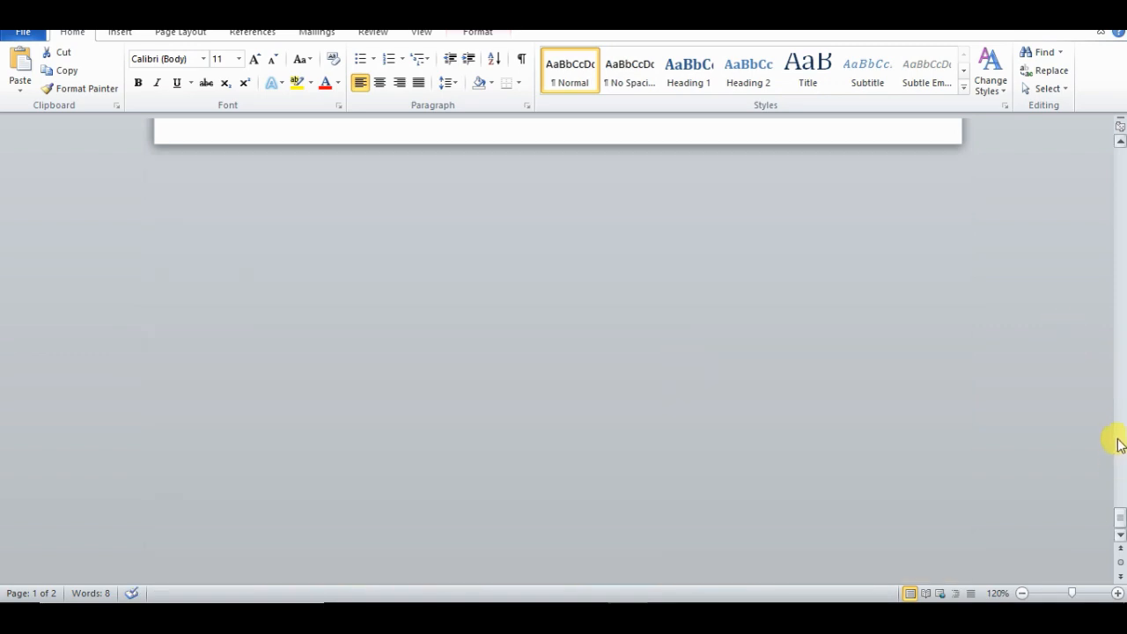
click(1119, 142)
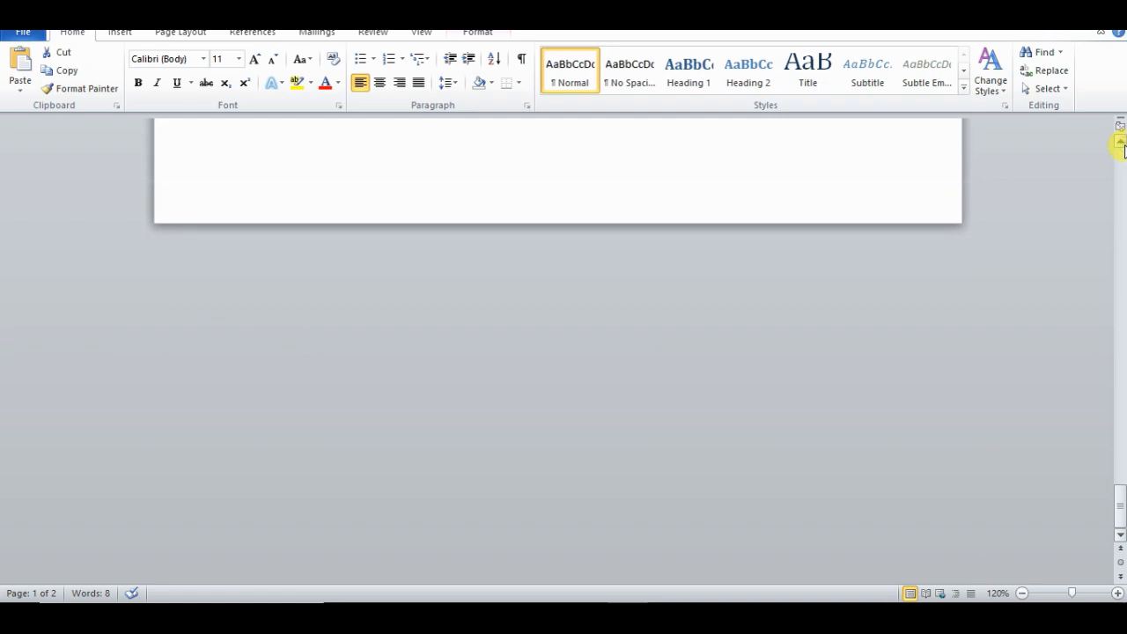